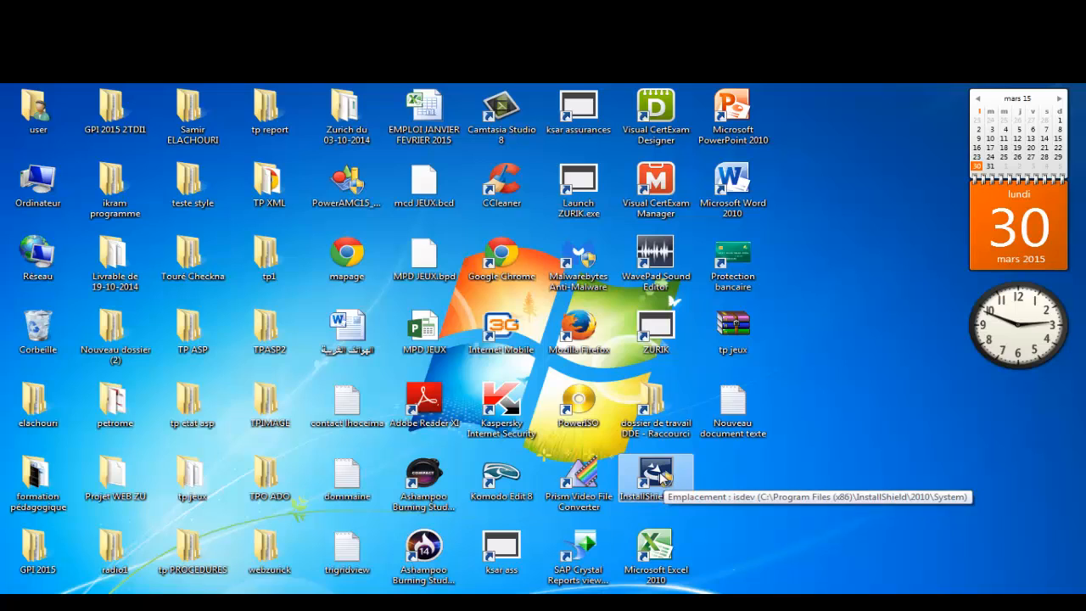
Step: Launch InstallShield 2010 and decline the Customer Experience Improvement Program
double_click(663, 477)
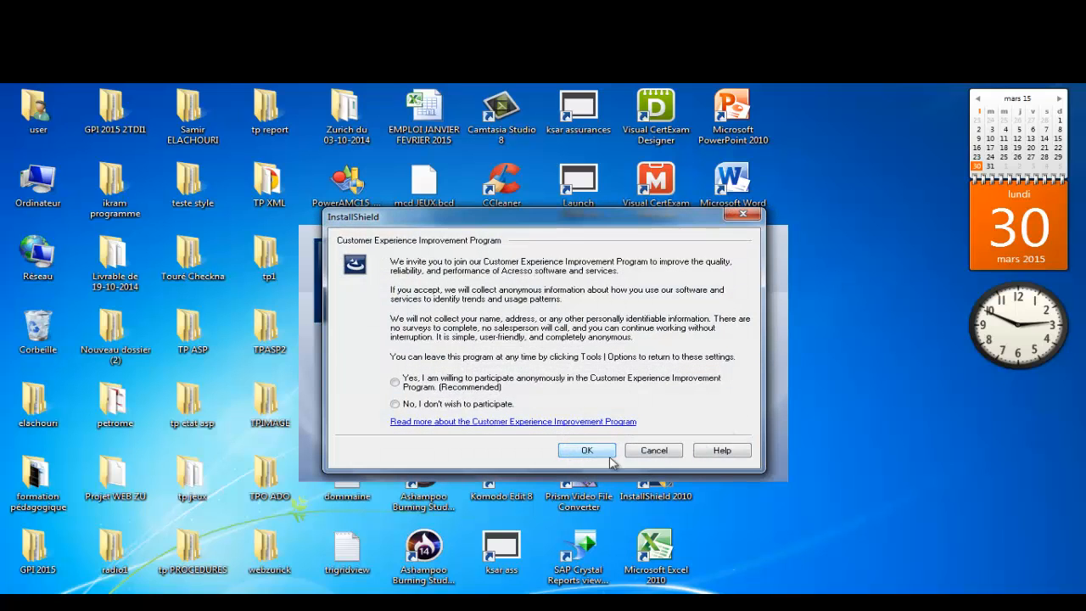
click(659, 454)
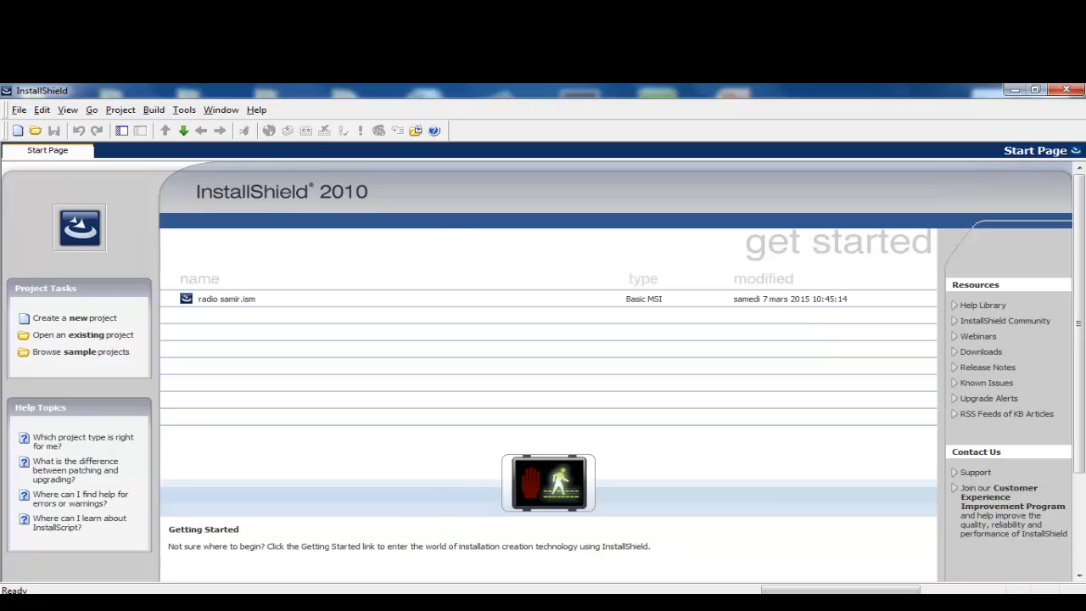
Step: In Zurich du 03-10-2014, open the logiciel folder and inspect the CRRuntime, dotnetfx45 and SQLEXPR installers
mouse_move(415, 602)
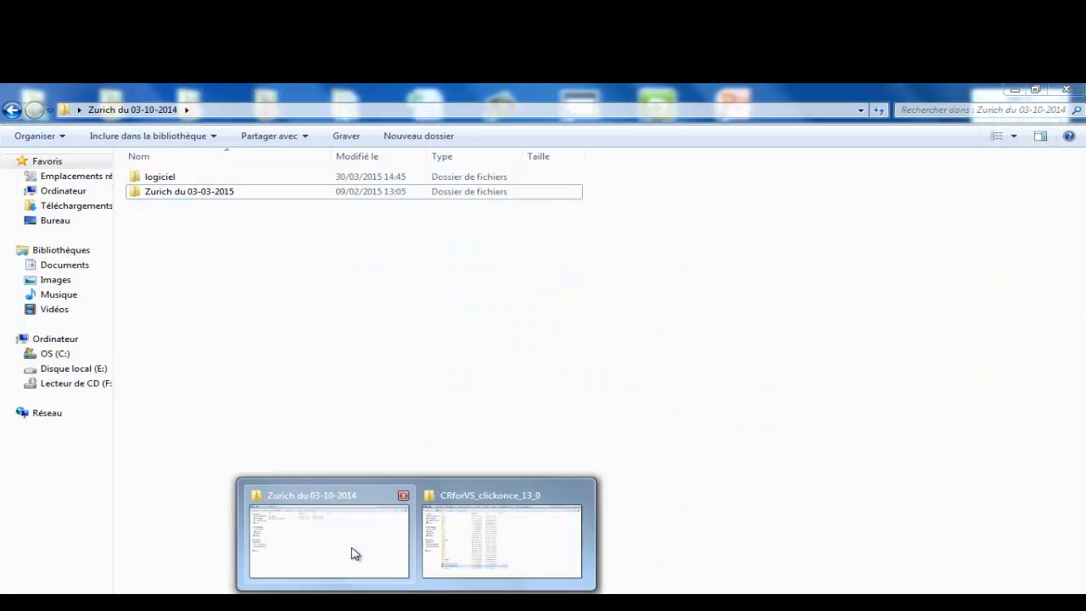
click(351, 553)
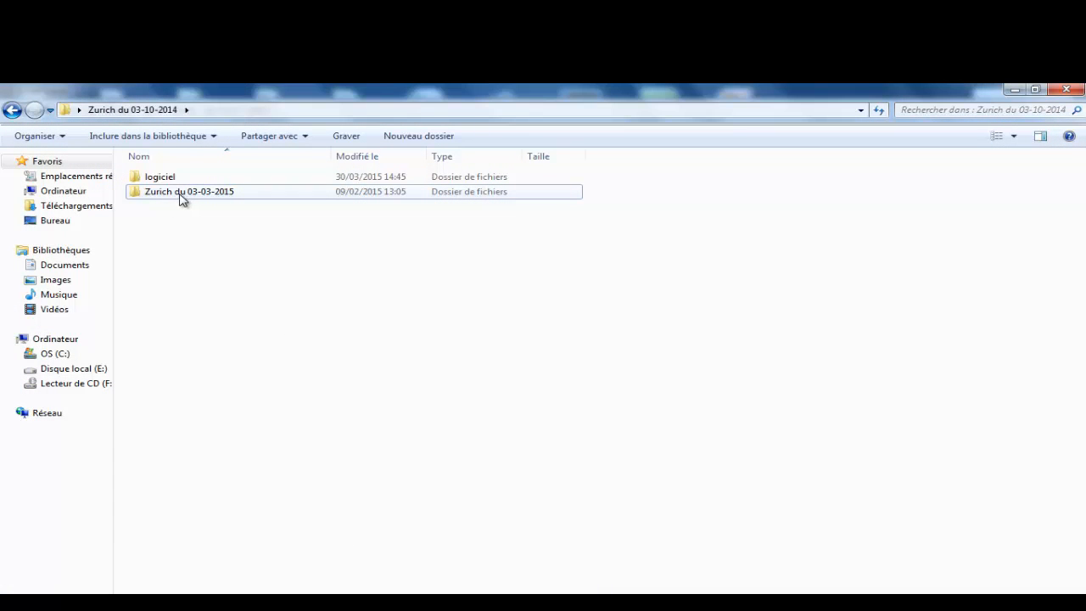
double_click(165, 182)
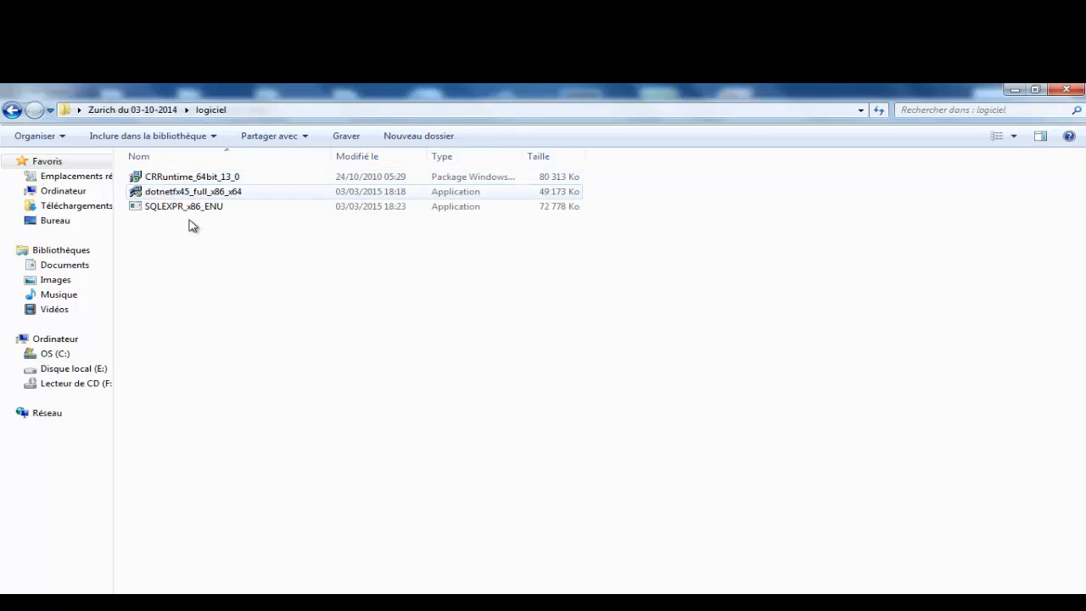
click(180, 177)
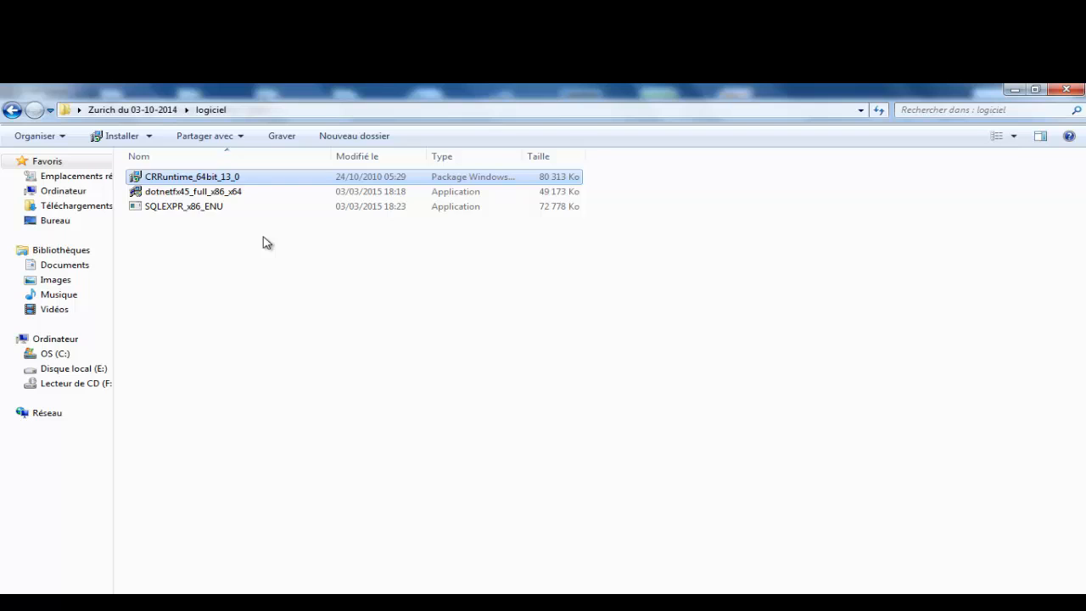
mouse_move(206, 180)
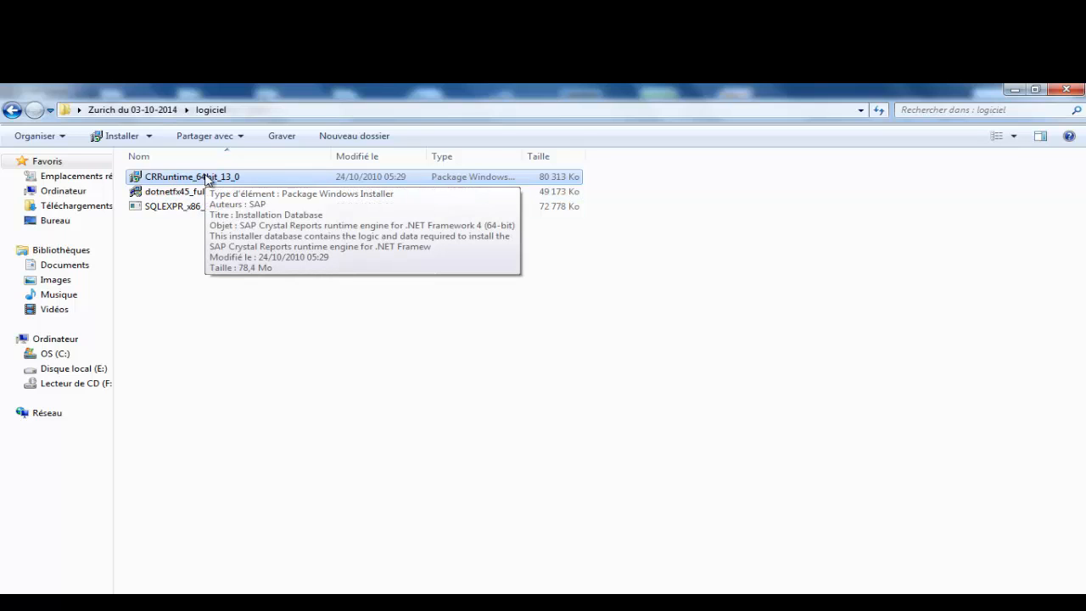
click(170, 289)
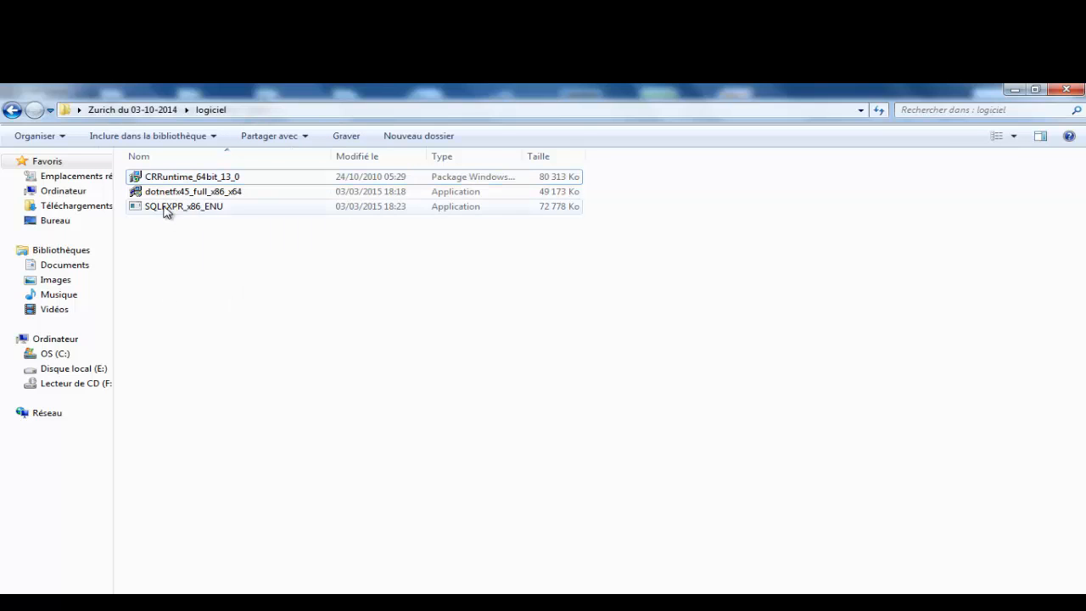
click(179, 196)
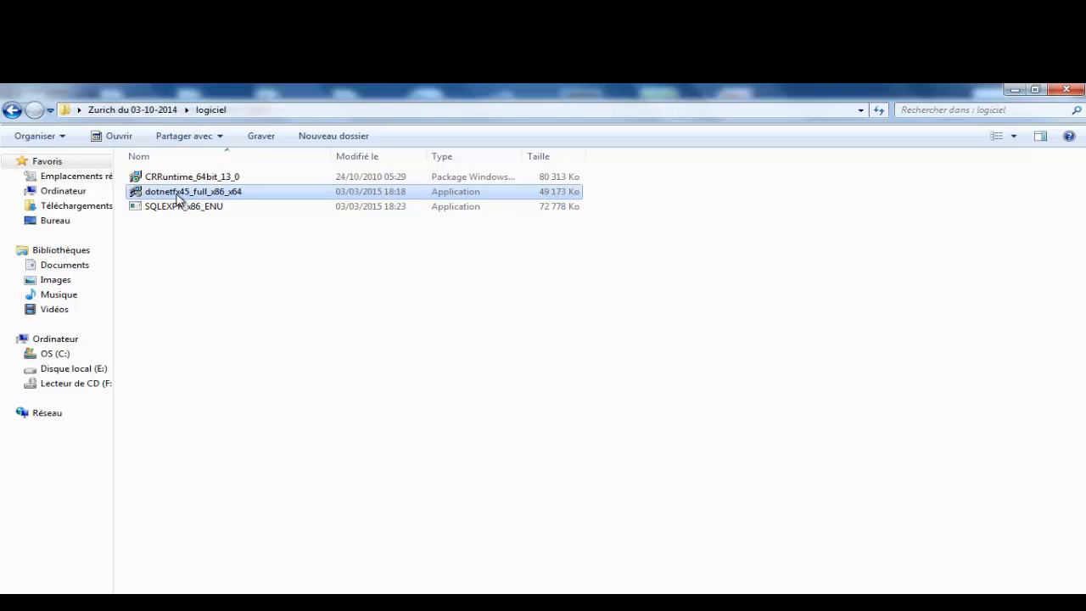
click(192, 211)
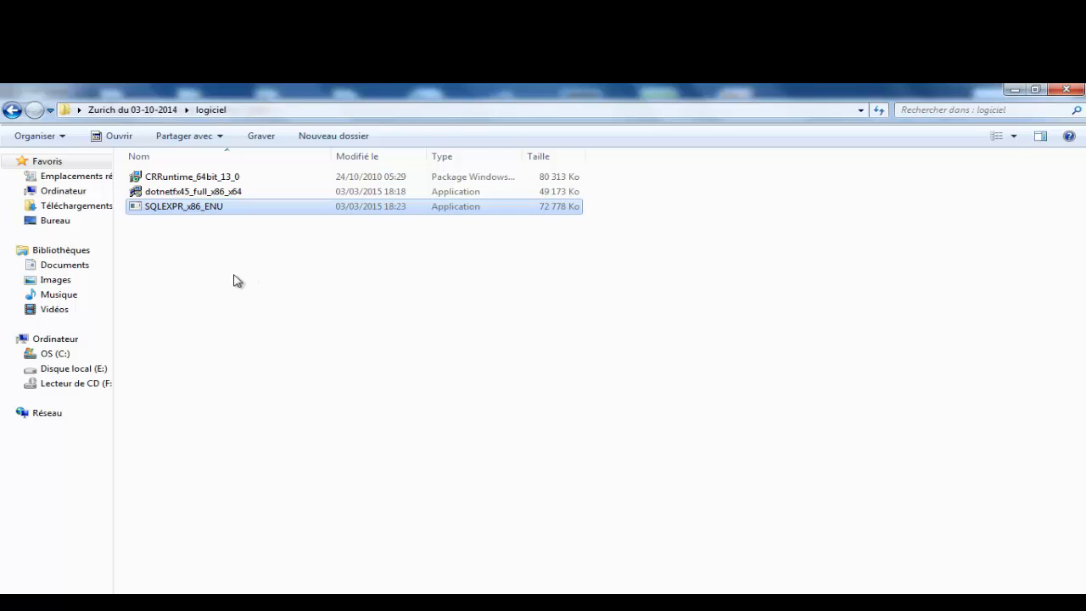
Step: Select all three installers, then go back and open the Zurich du 03-03-2015 folder
drag(239, 277, 153, 175)
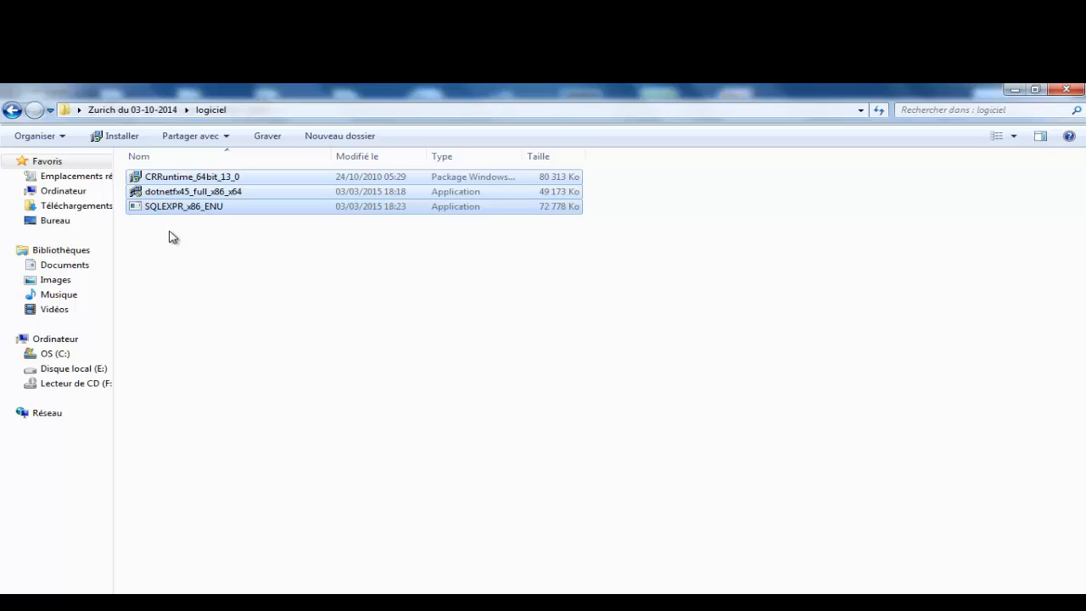
drag(199, 262, 142, 171)
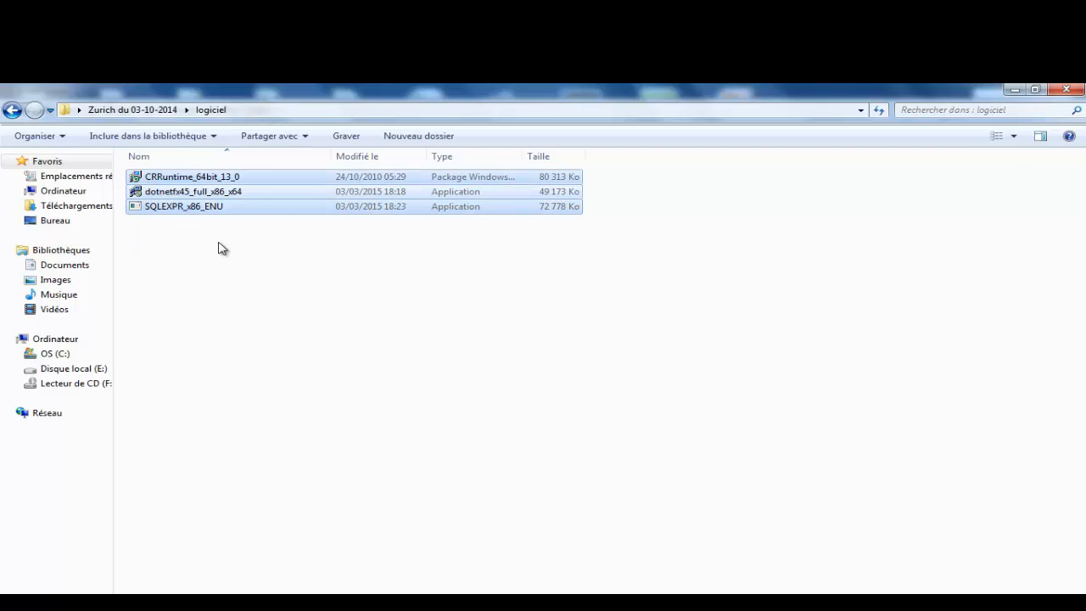
click(132, 109)
double_click(170, 193)
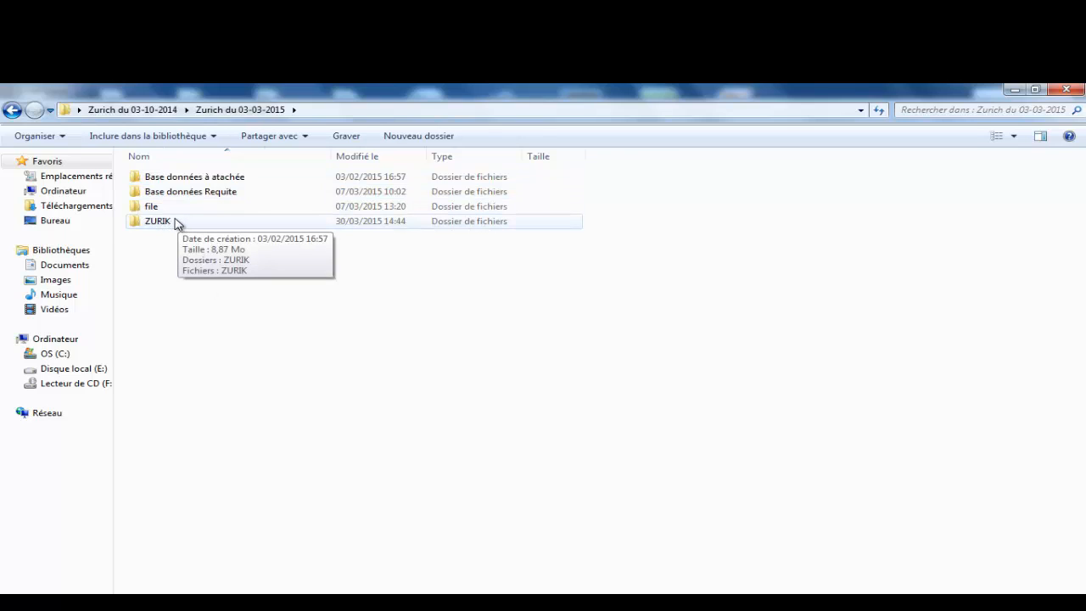
Step: Open the ZURIK solution in Visual Studio, run it to check its login window, then minimize Visual Studio
double_click(169, 221)
double_click(154, 193)
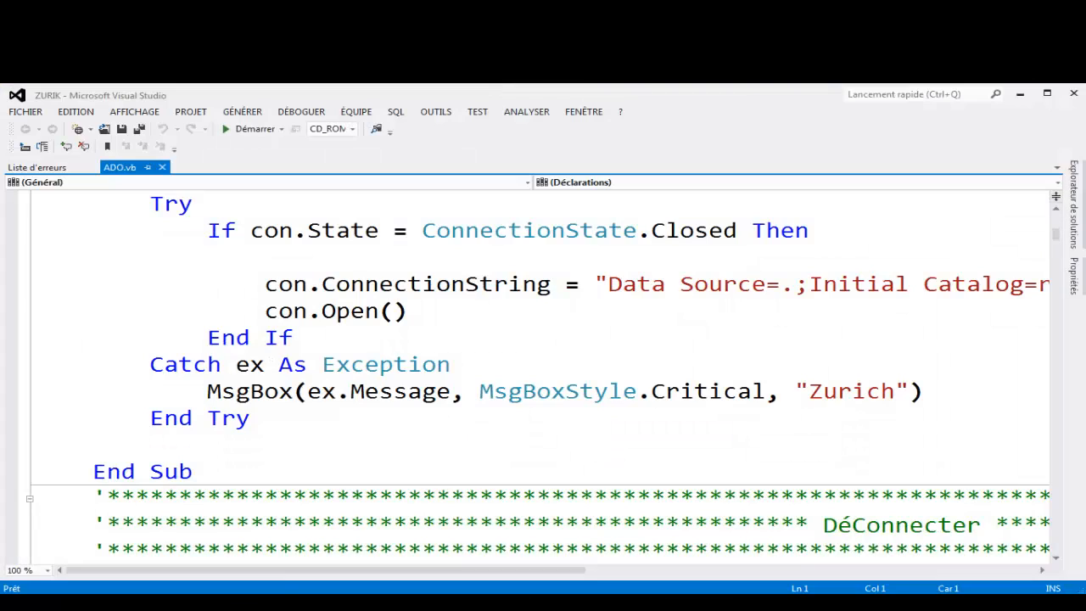
click(227, 128)
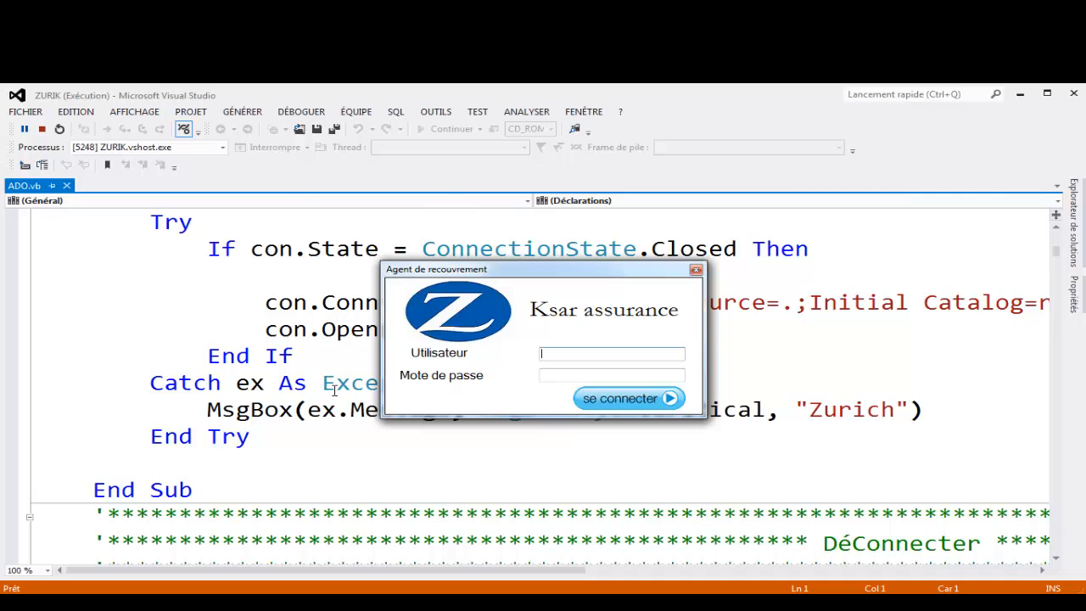
click(696, 269)
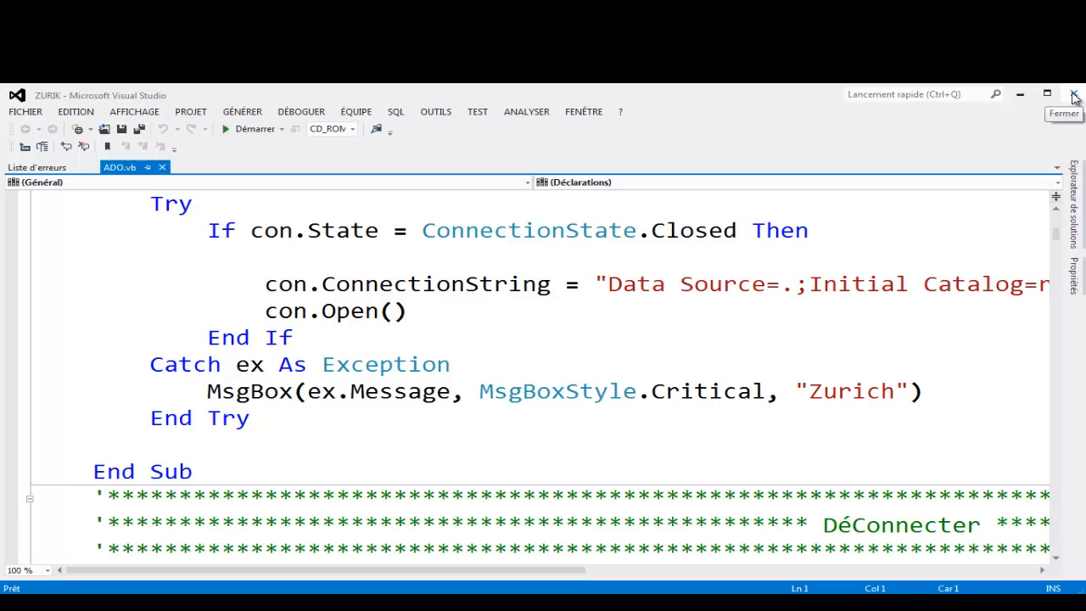
click(1020, 94)
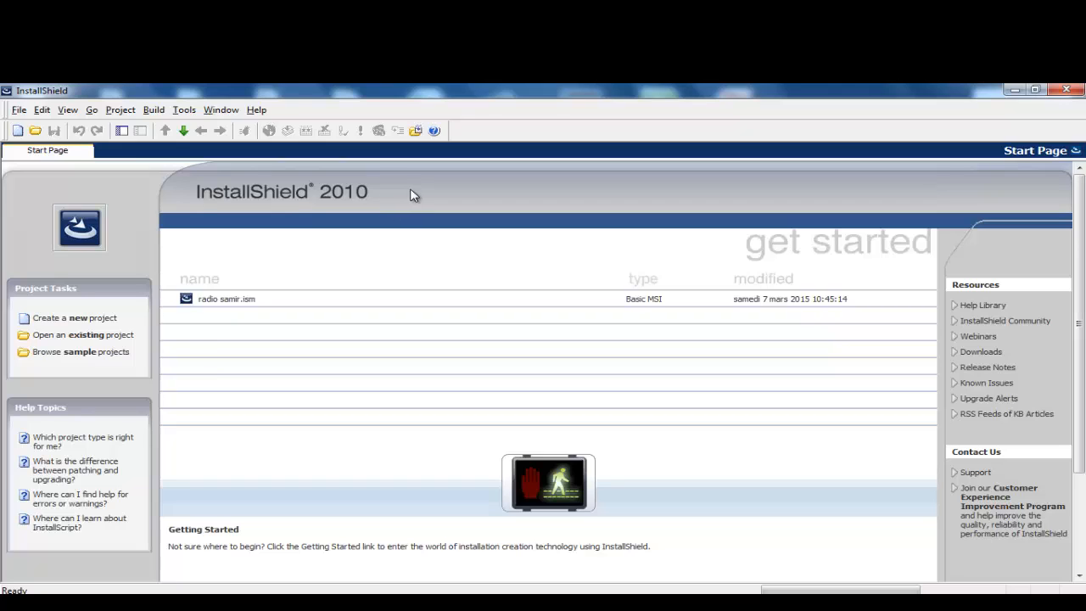
Step: Start a new project, replacing the default name My Project Name-1 with 'setup fast recouvrement'
click(87, 319)
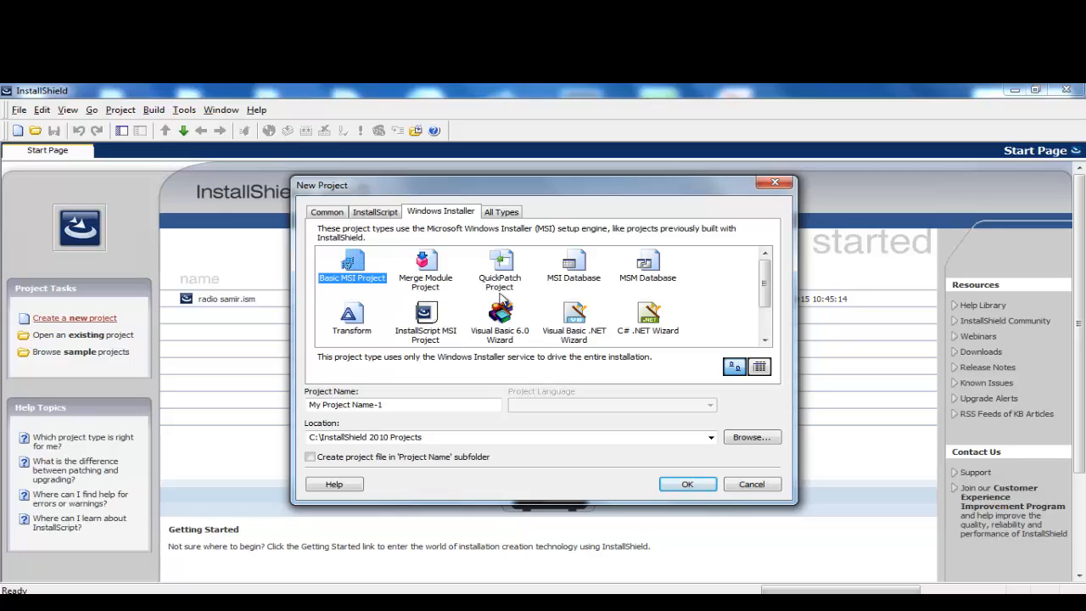
drag(414, 410, 306, 407)
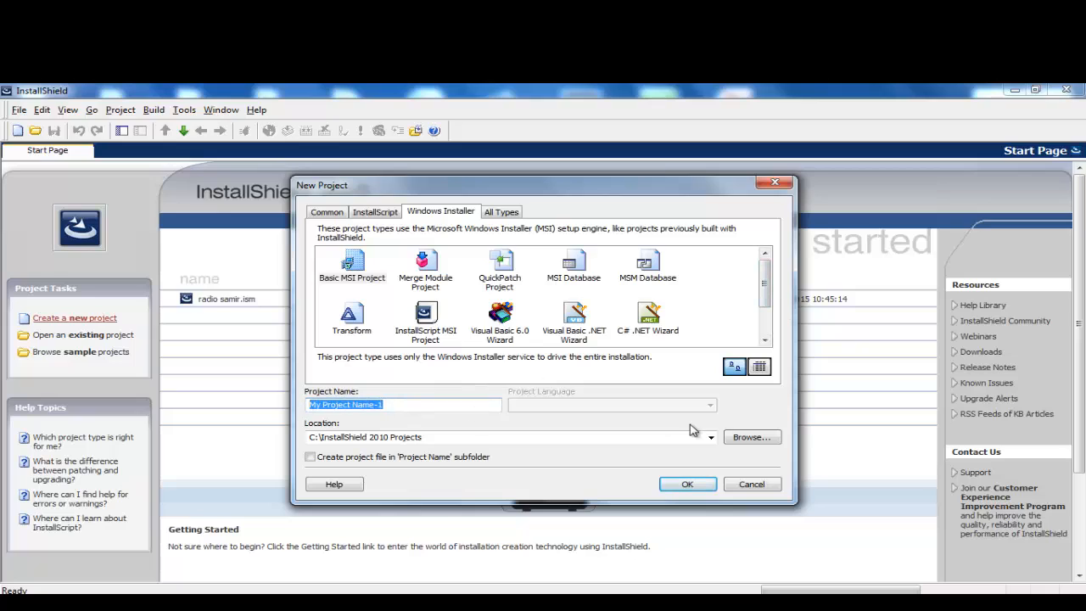
key(BackSpace)
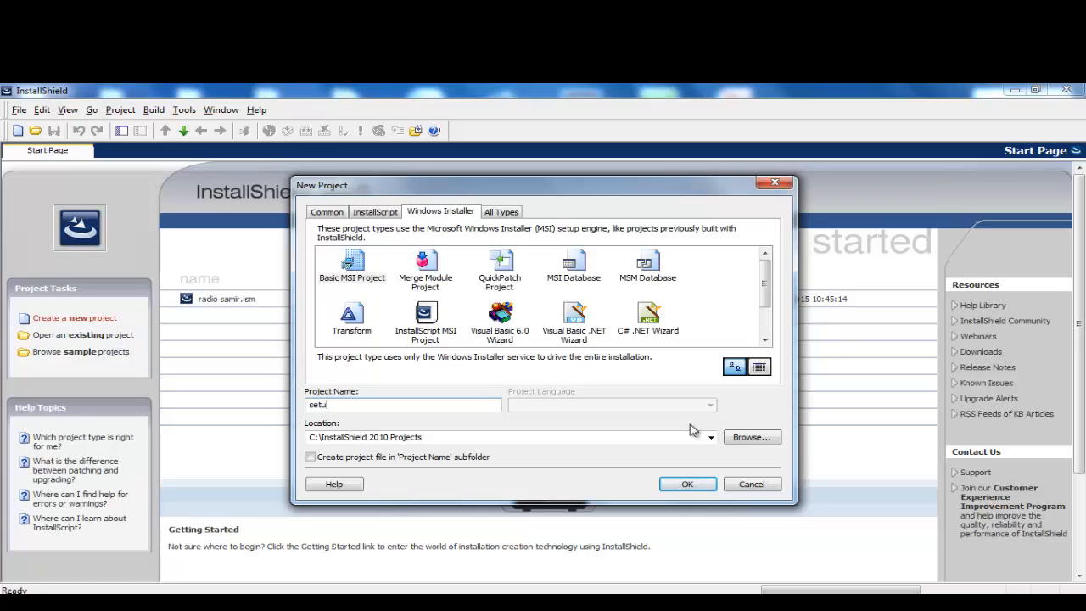
text(t recouvrement)
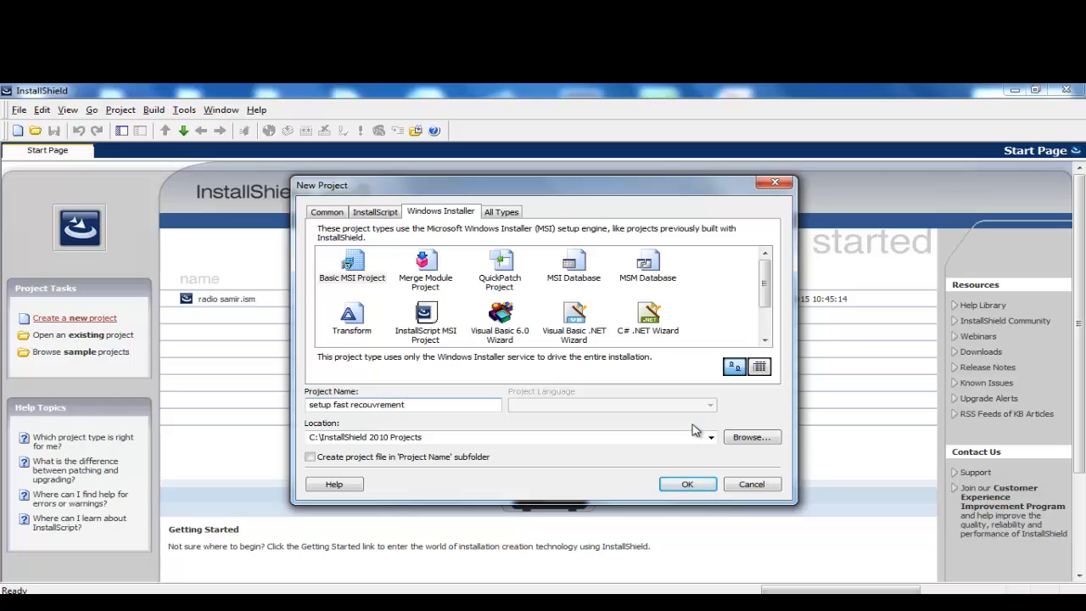
Step: Set the project location to the desktop's Zurich du 03-10-2014 folder and create the project
click(745, 437)
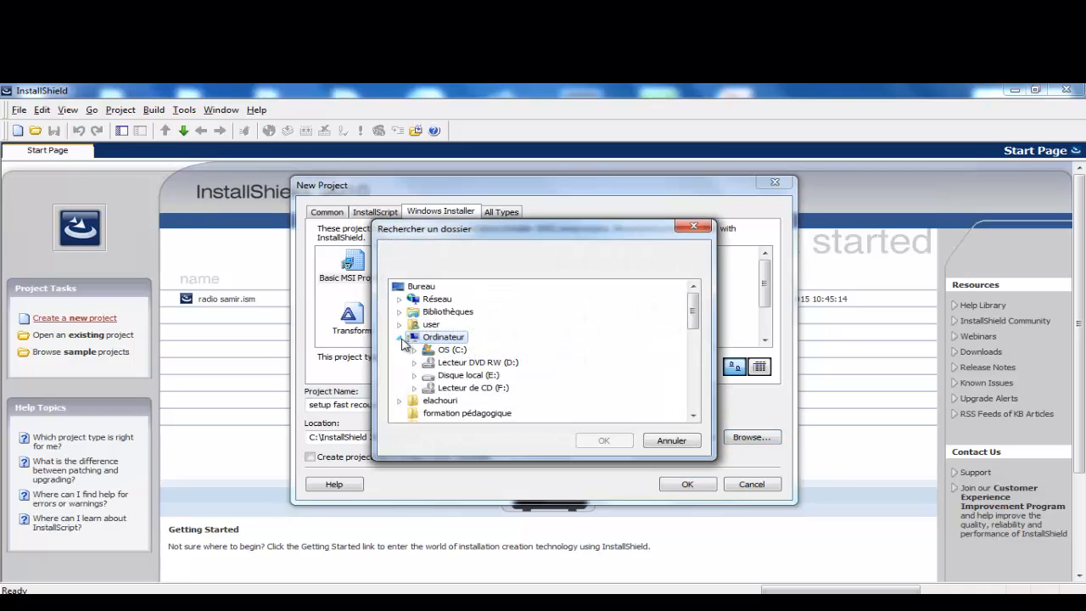
click(419, 288)
mouse_move(693, 312)
mouse_down()
mouse_move(693, 364)
mouse_move(681, 340)
mouse_move(686, 309)
mouse_up()
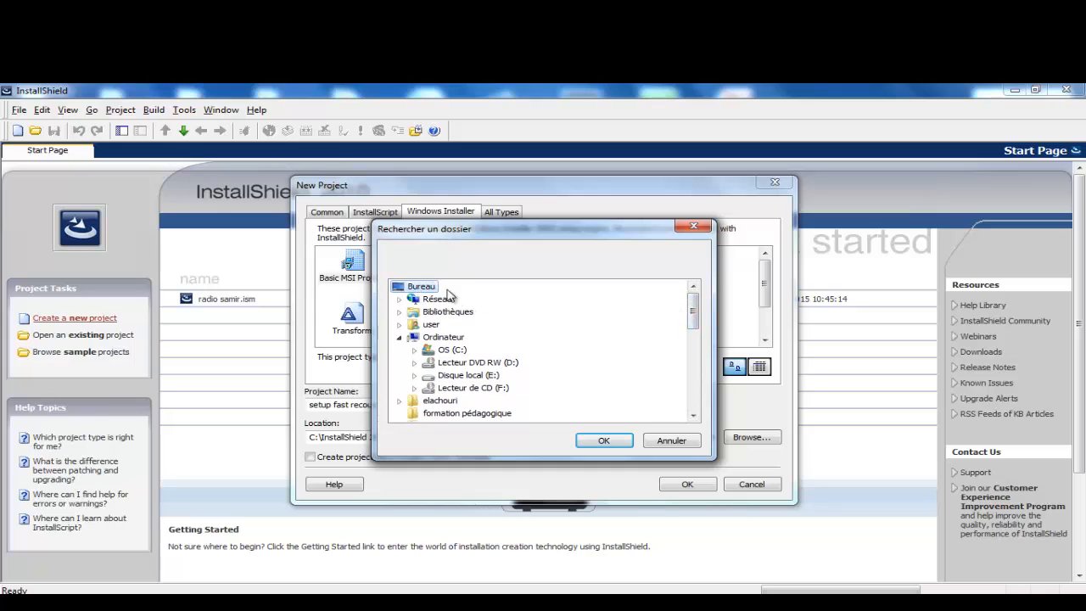
drag(695, 320, 692, 406)
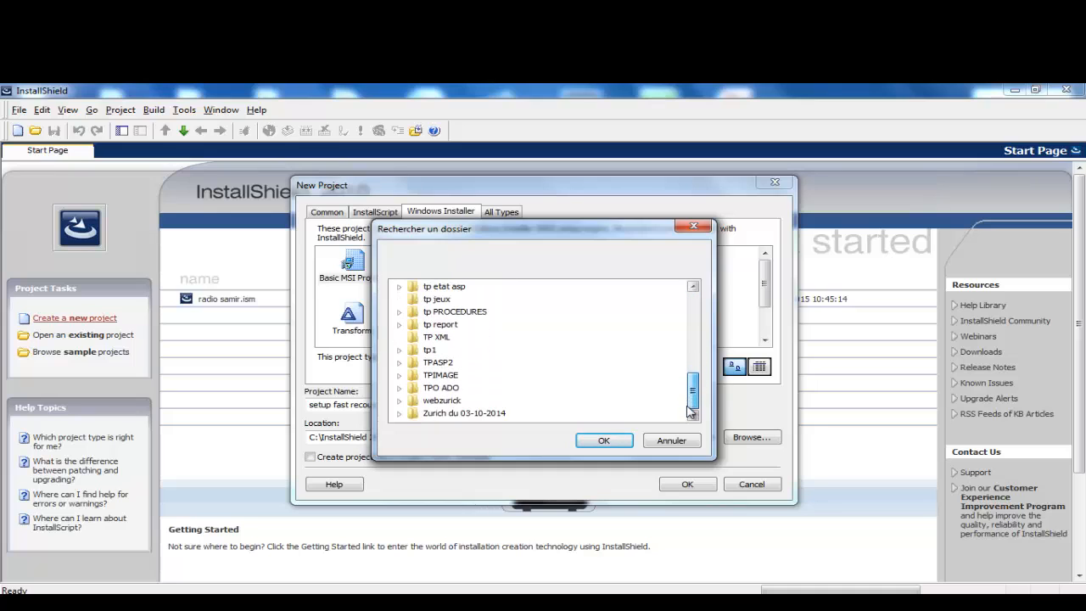
click(458, 414)
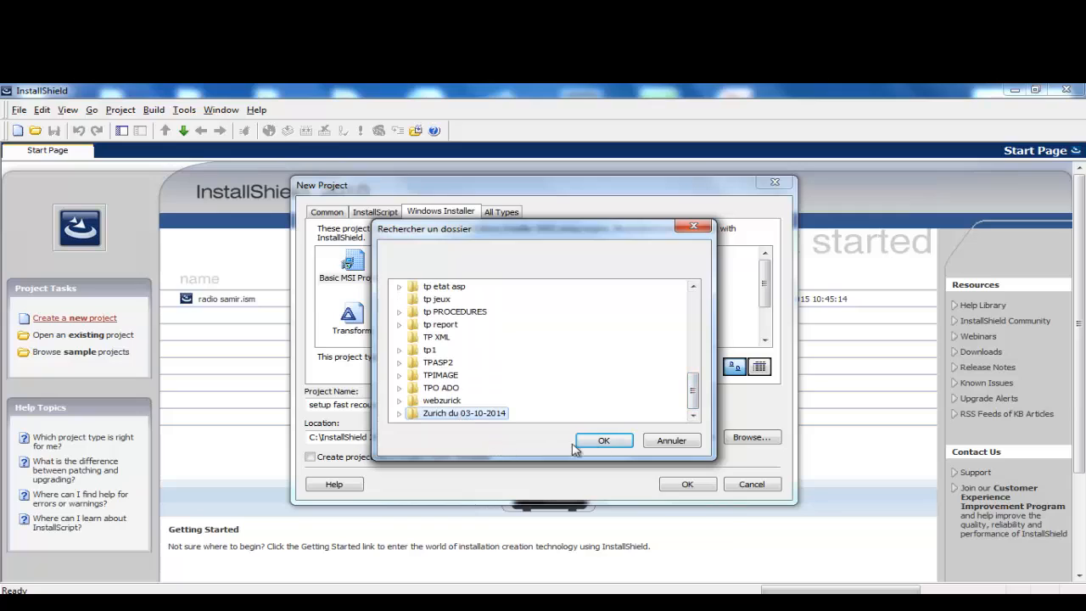
double_click(444, 403)
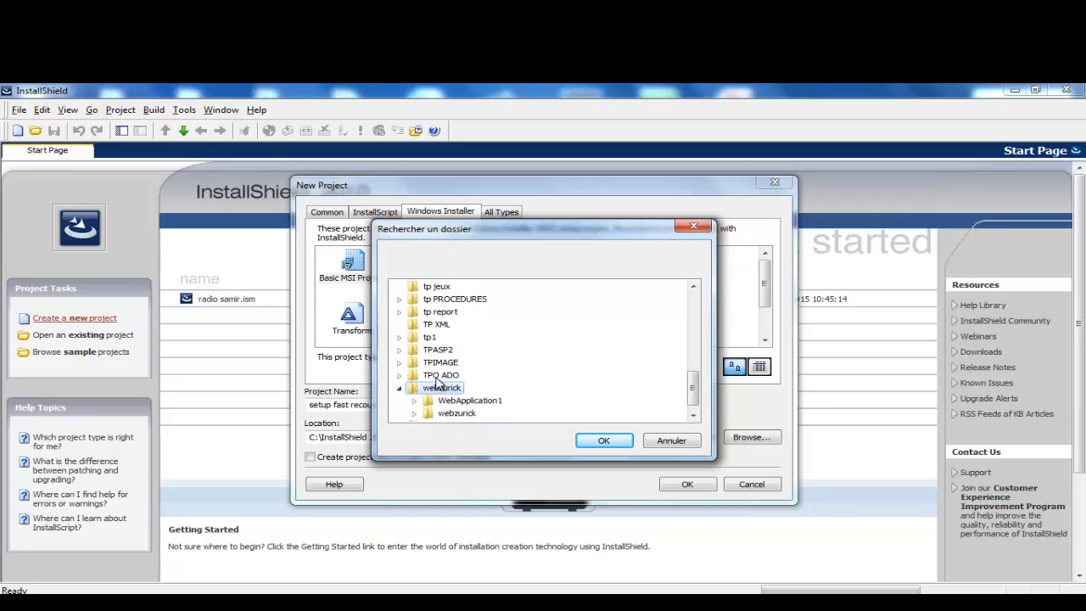
double_click(441, 389)
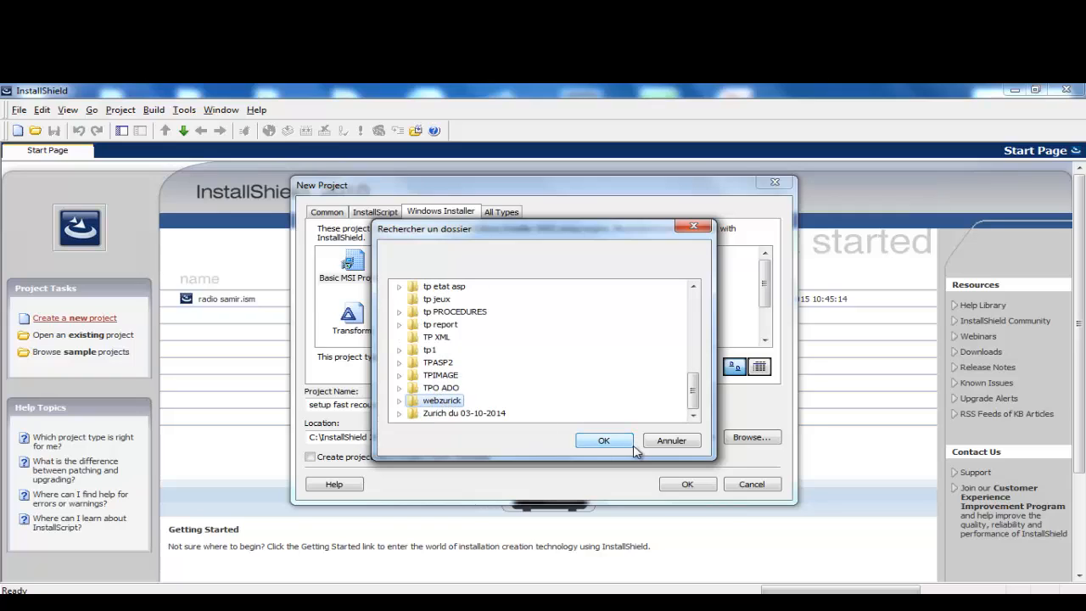
click(469, 413)
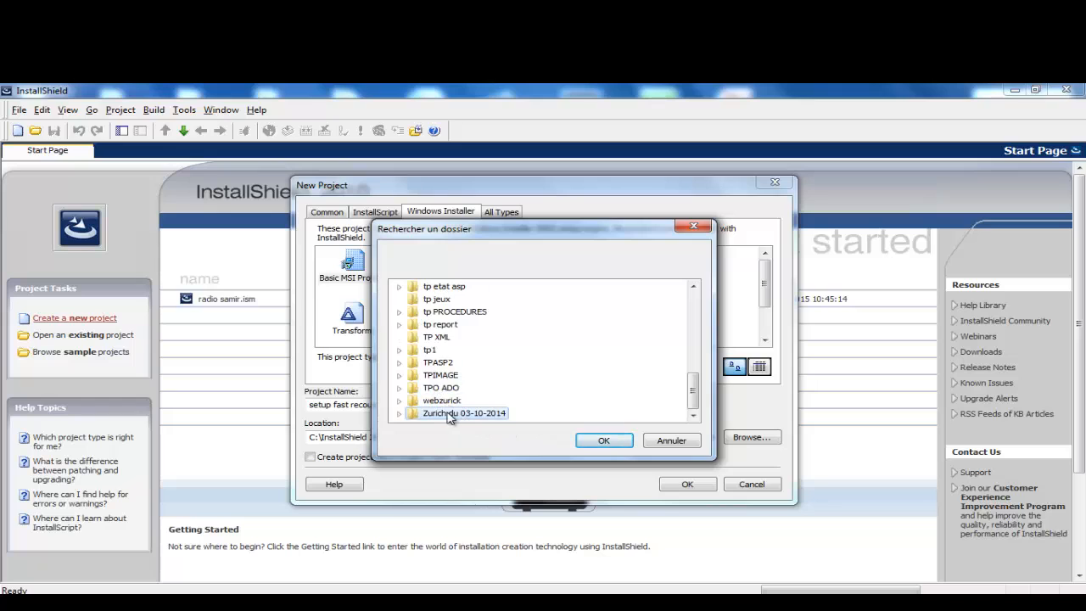
double_click(455, 413)
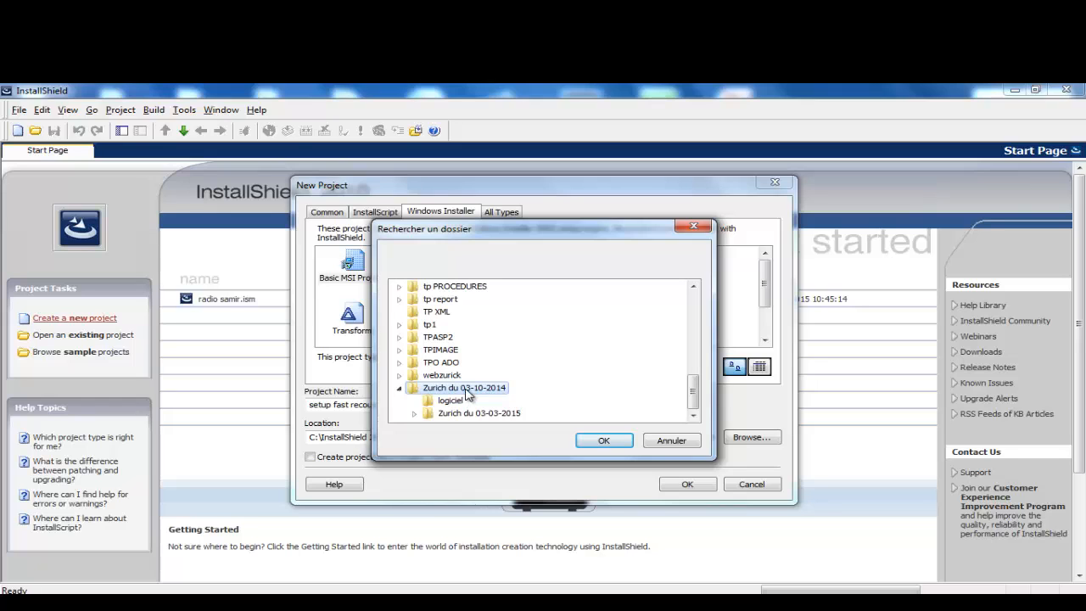
click(604, 440)
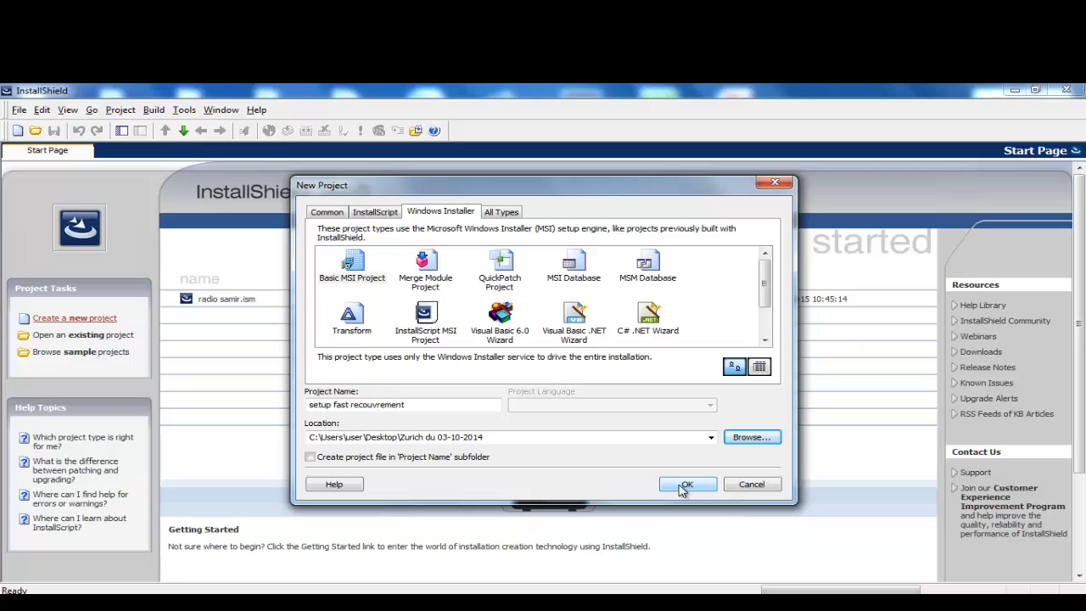
click(683, 486)
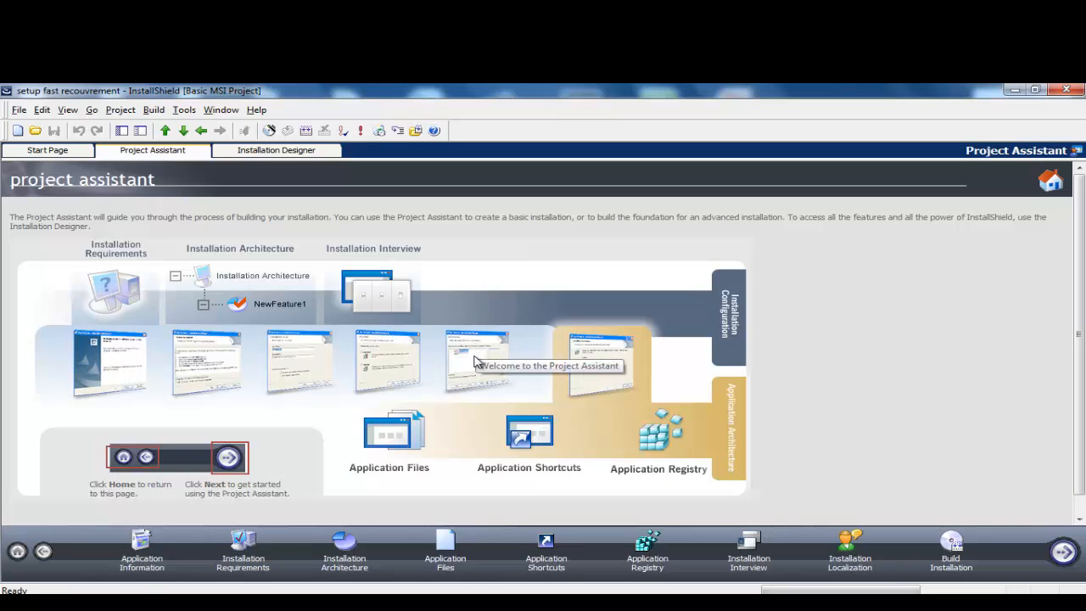
Step: Open Application Information and dismiss the missing Web address warning
click(140, 567)
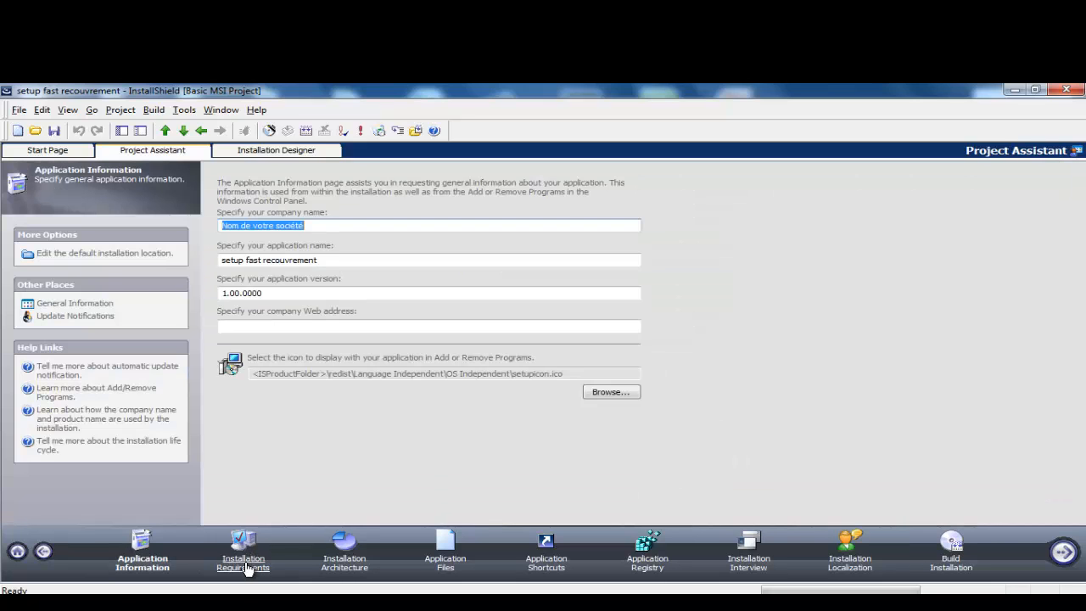
click(243, 563)
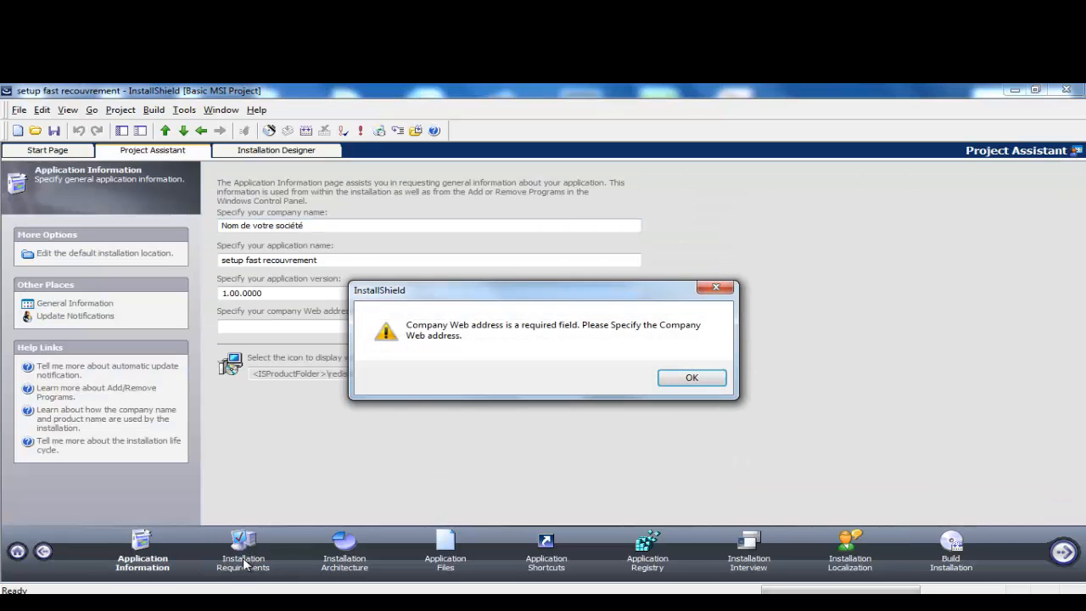
click(684, 388)
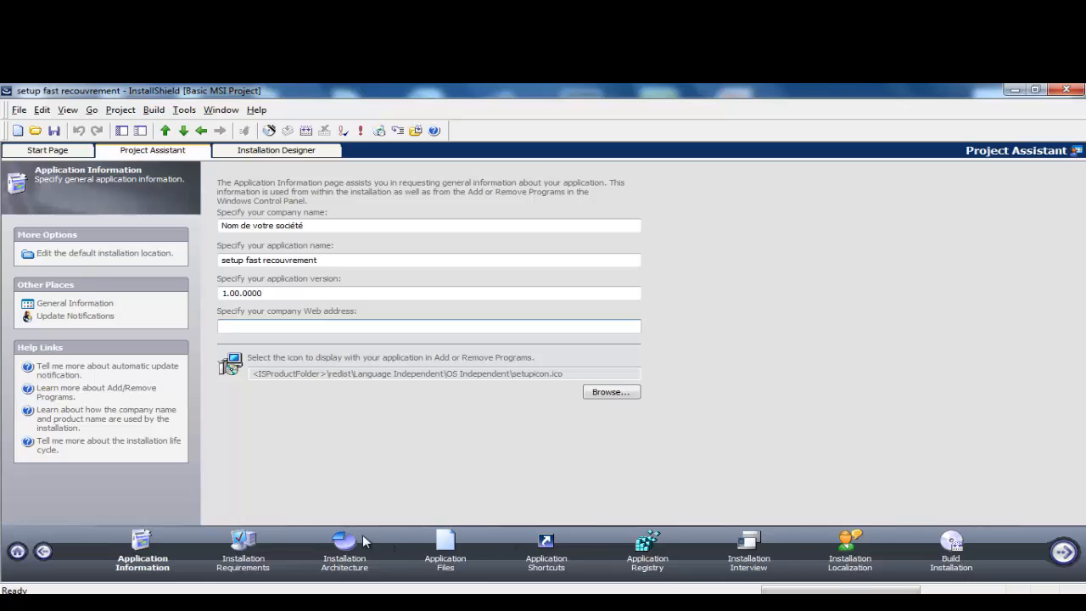
Step: Replace the placeholder company name 'Nom de votre société' with AKSYSMAROC
click(321, 228)
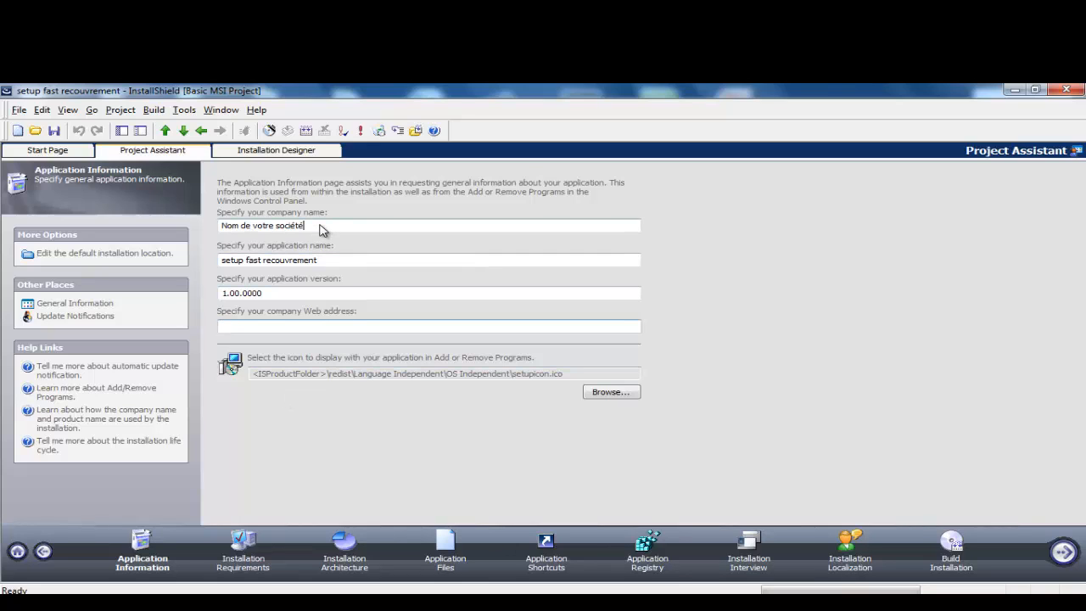
drag(321, 229, 221, 231)
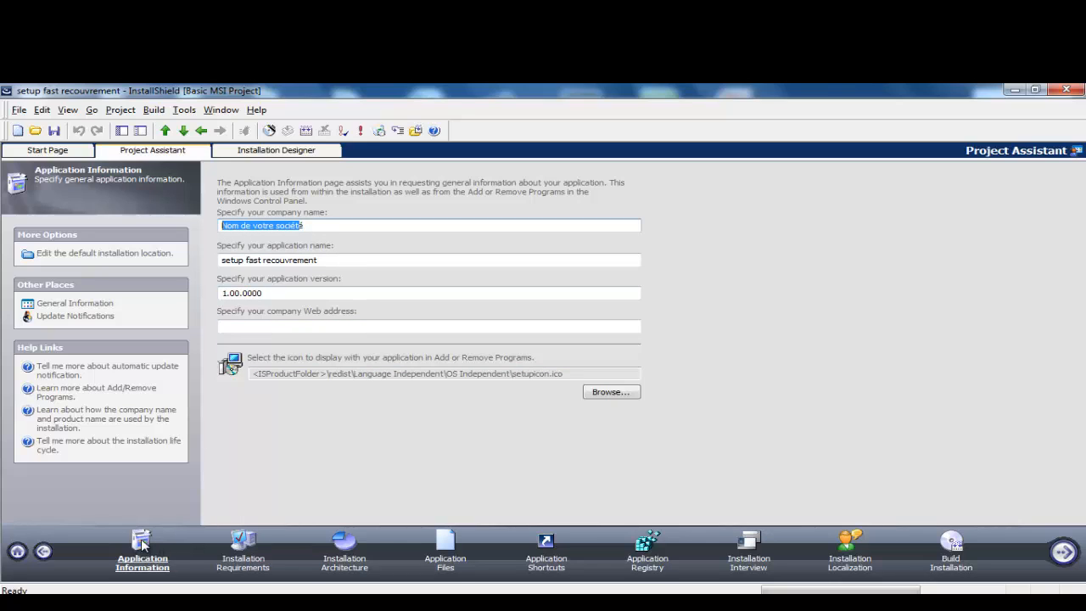
drag(330, 230, 214, 230)
key(BackSpace)
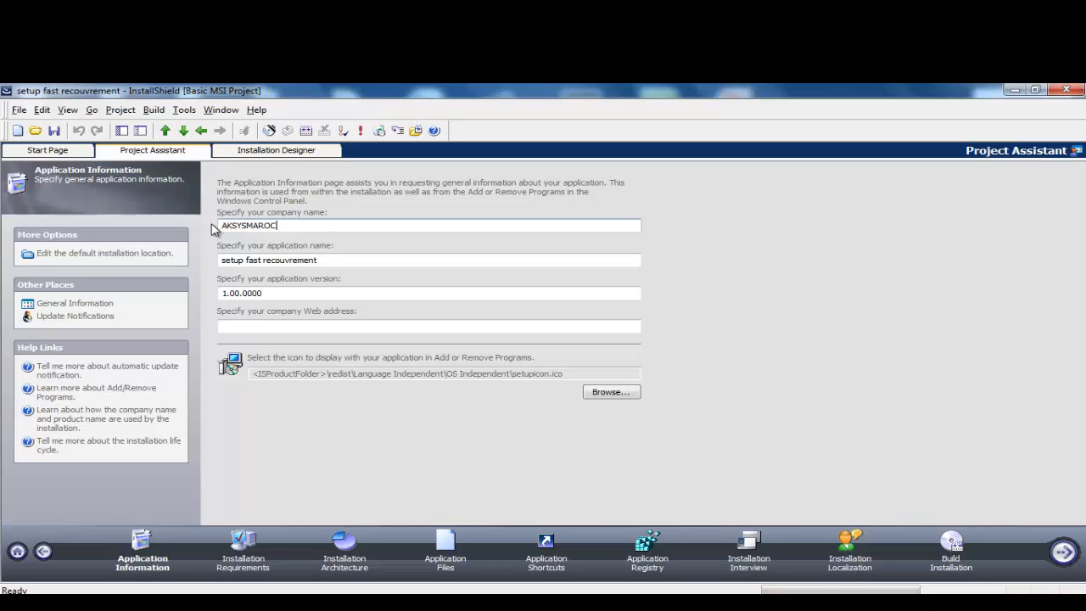
Step: Trim the application name to 'fast recouvrement' and change the version to 1.0.0
click(322, 260)
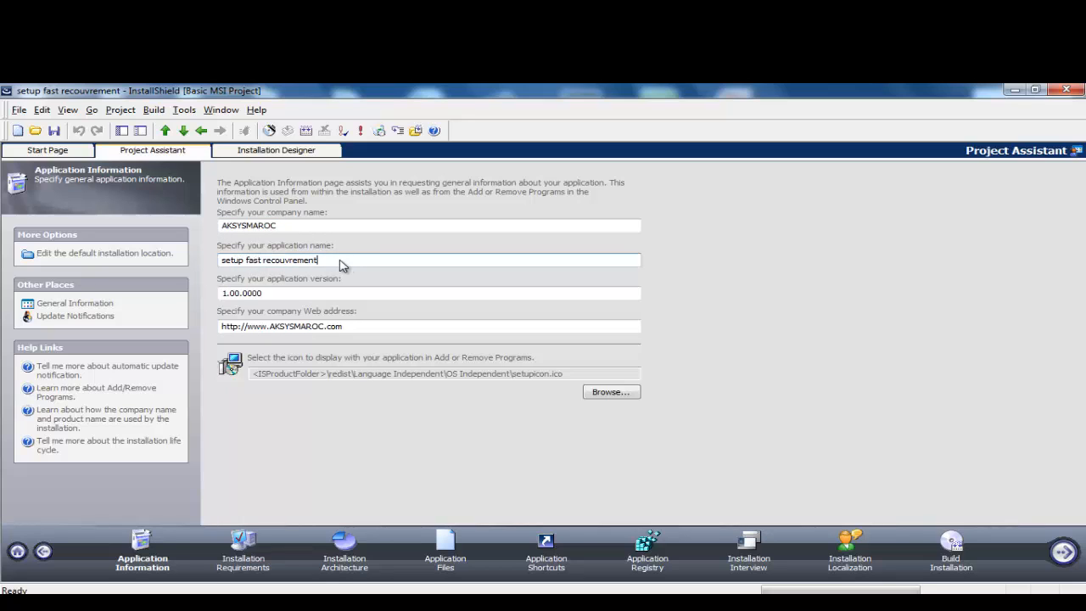
click(245, 262)
key(BackSpace)
key(BackSpace)
key(BackSpace)
key(BackSpace)
key(BackSpace)
key(BackSpace)
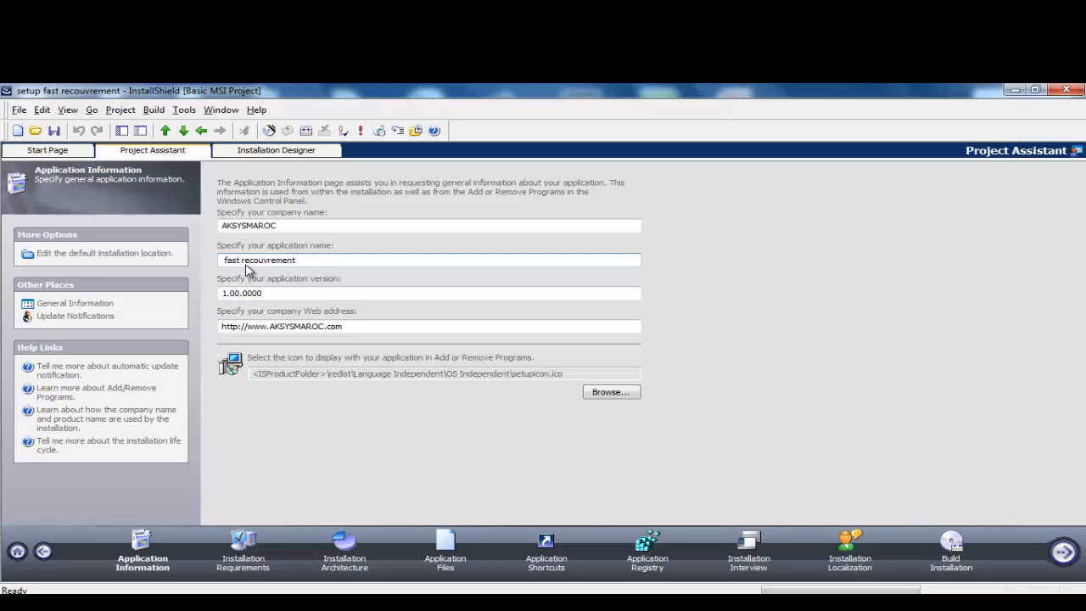
click(277, 295)
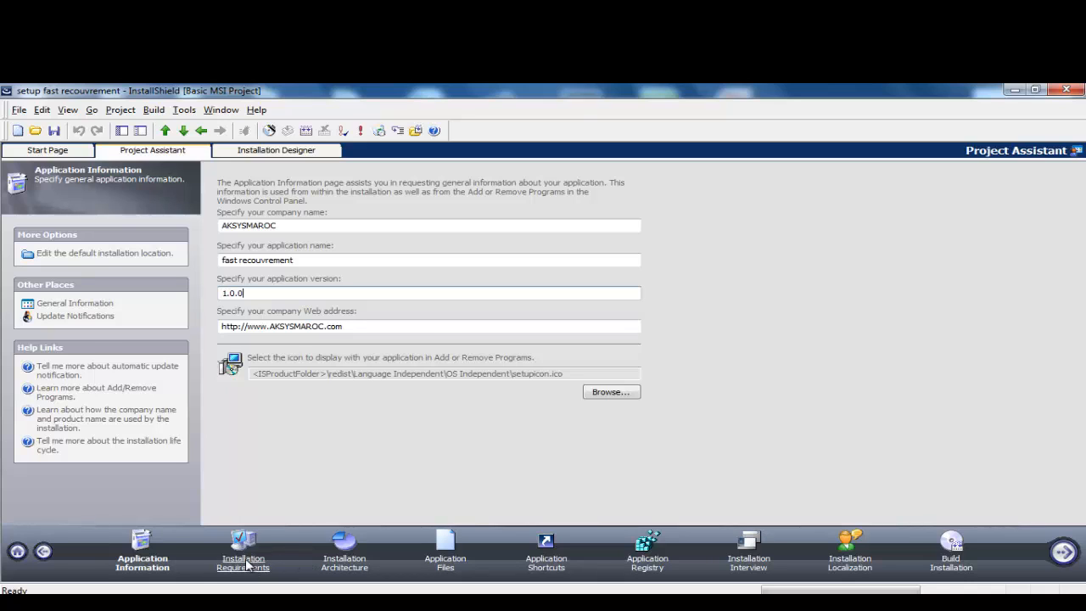
Step: Pass Installation Requirements to Installation Architecture, keeping the single fast_recouvrement_Files feature
click(246, 564)
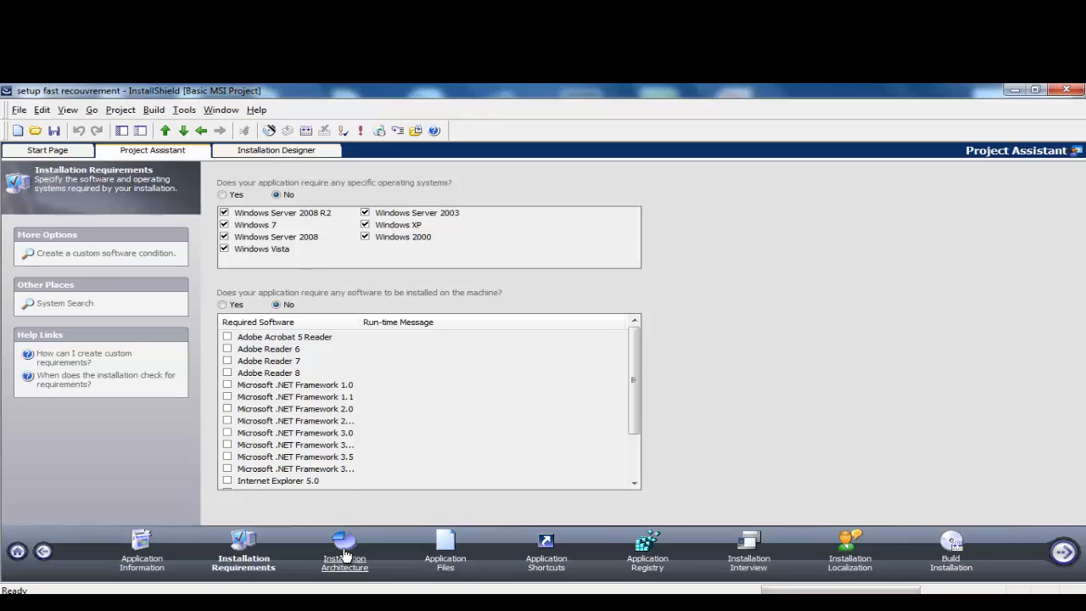
click(345, 555)
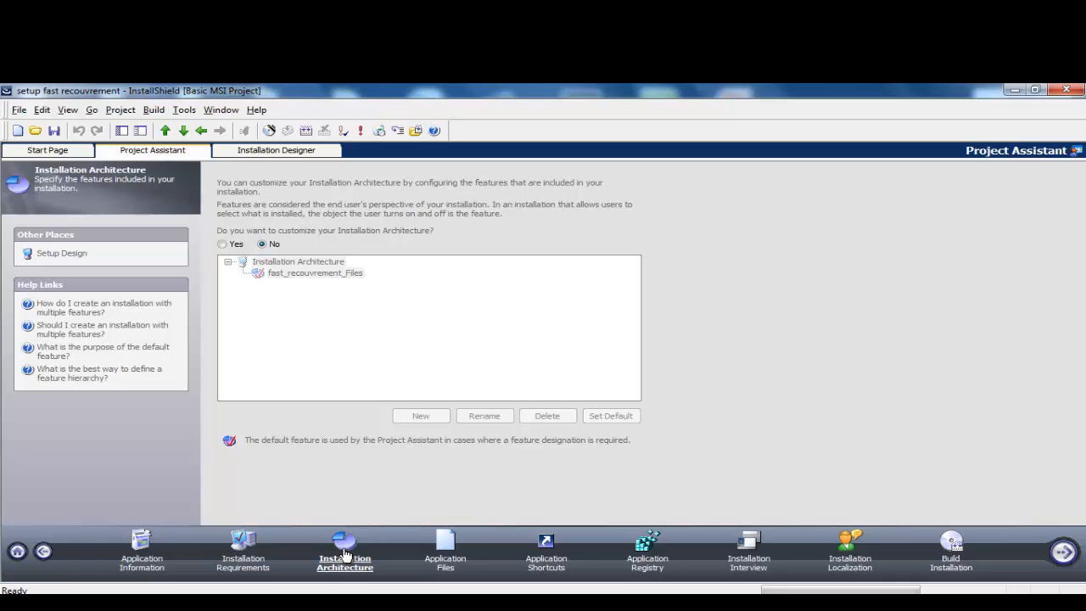
Step: In Application Files, select the ProgramFilesFolder > AKSYSMAROC > fast recouvrement destination folder
click(445, 562)
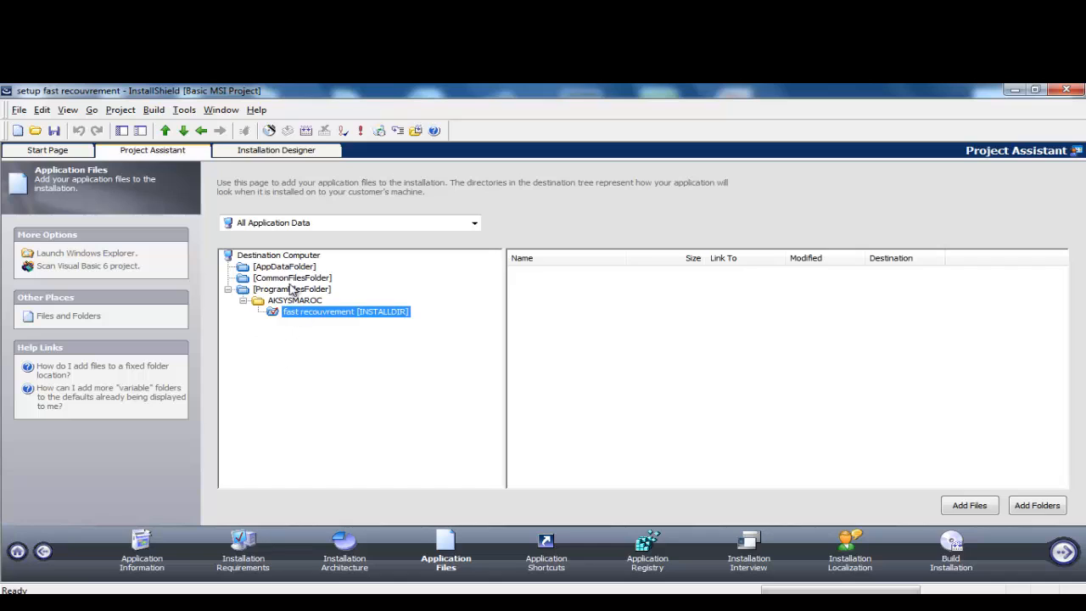
click(274, 292)
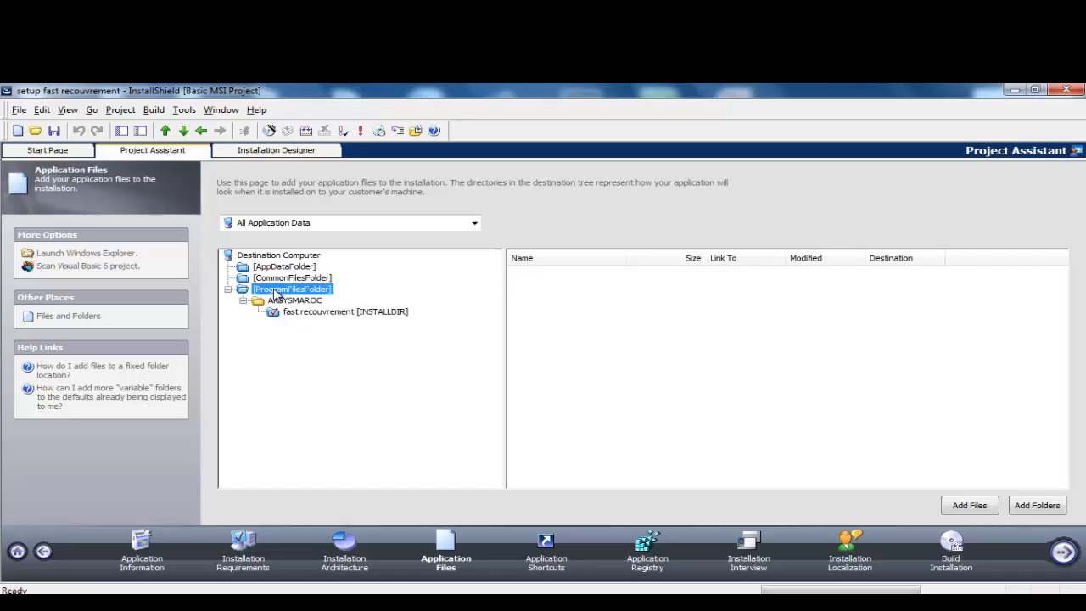
click(286, 305)
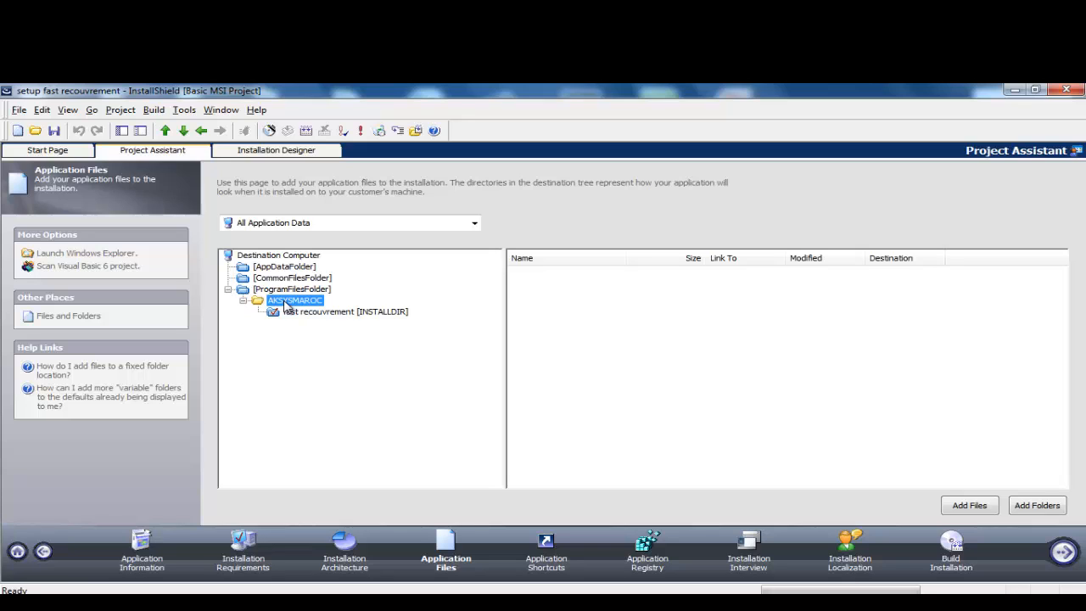
click(319, 314)
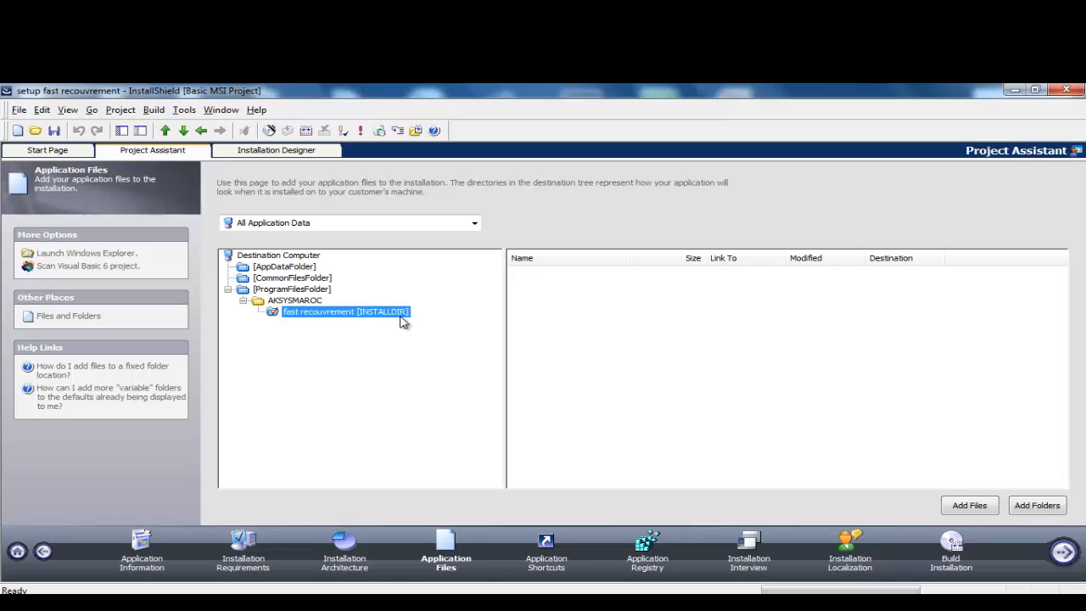
click(392, 314)
click(351, 361)
click(310, 314)
click(497, 388)
Step: Add all ten files from Desktop > Zurich du 03-10-2014 > Zurich du 03-03-2015 > ZURIK > ZURIK > bin > Debug
click(968, 506)
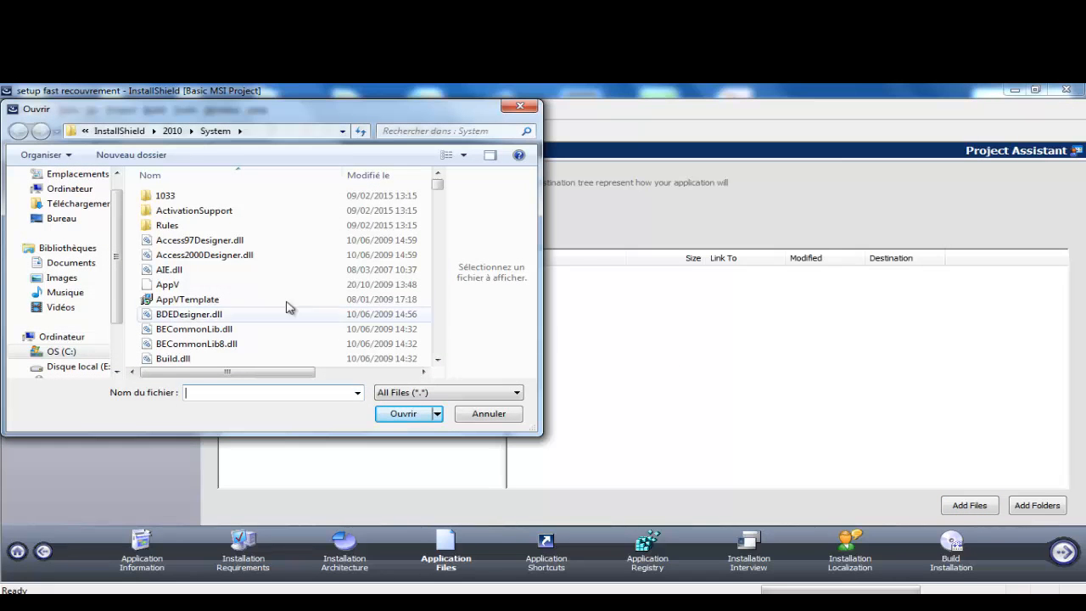
click(56, 218)
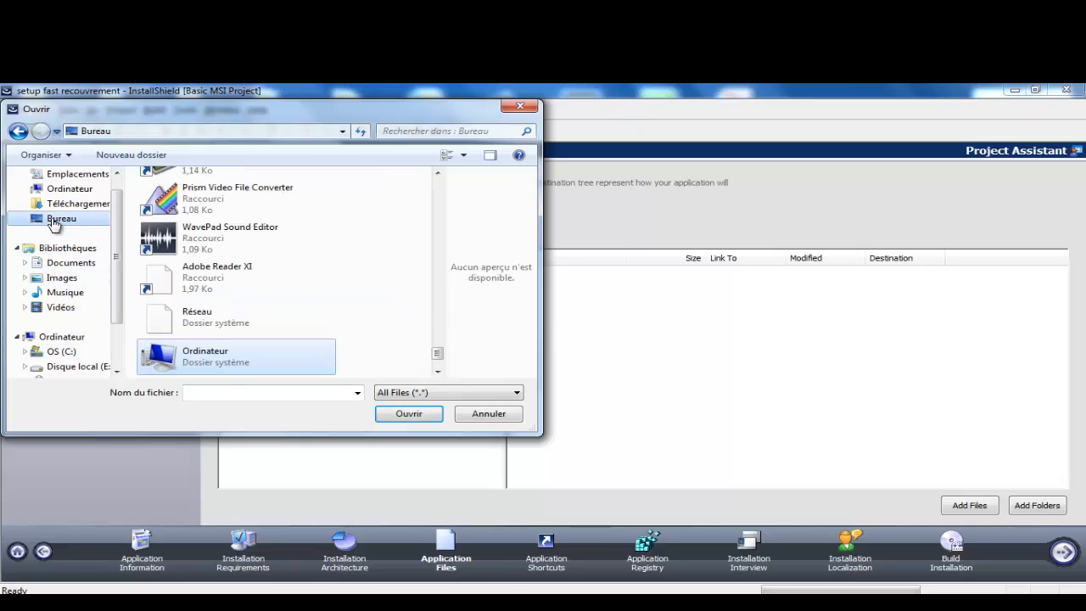
drag(437, 355, 412, 226)
double_click(222, 319)
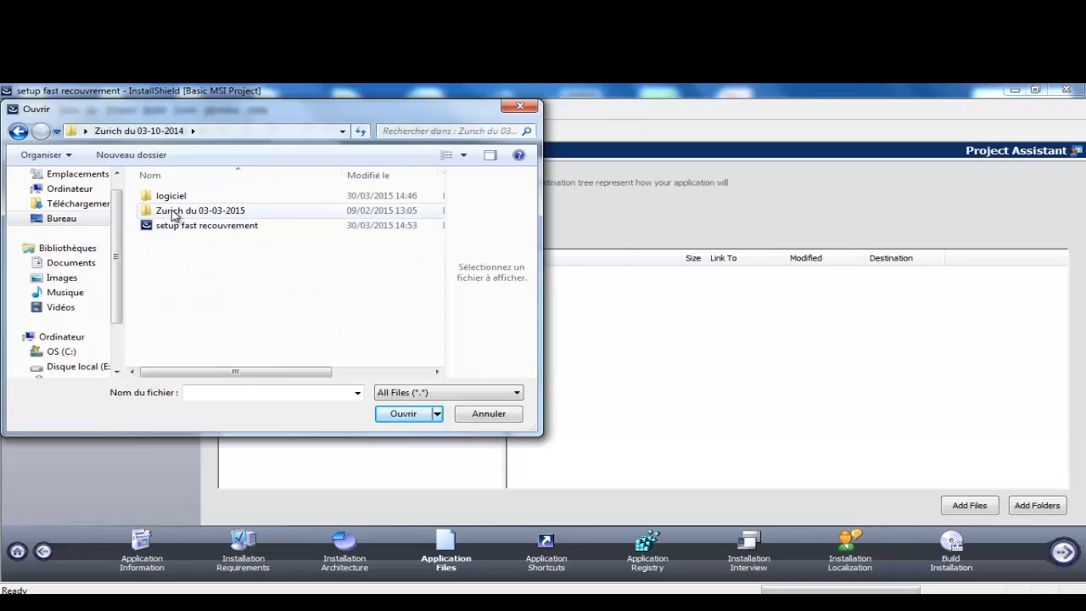
double_click(172, 214)
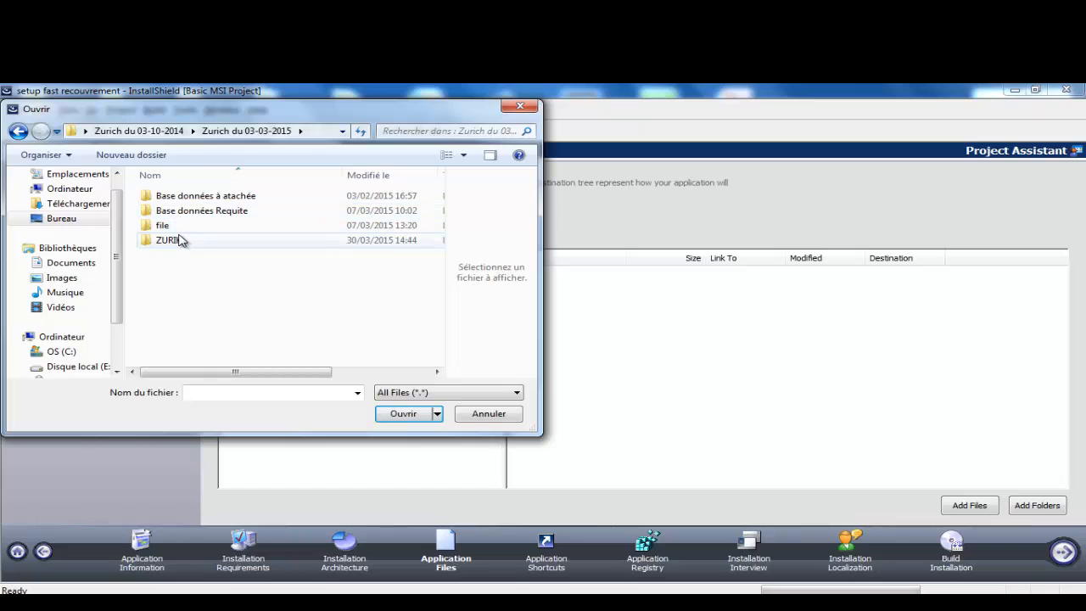
double_click(174, 241)
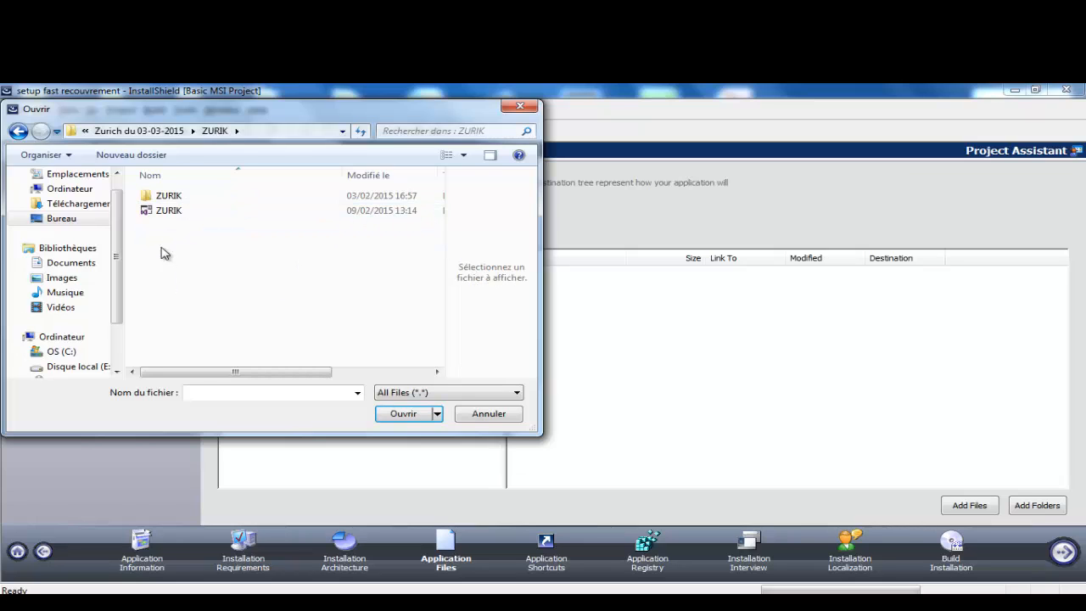
double_click(161, 197)
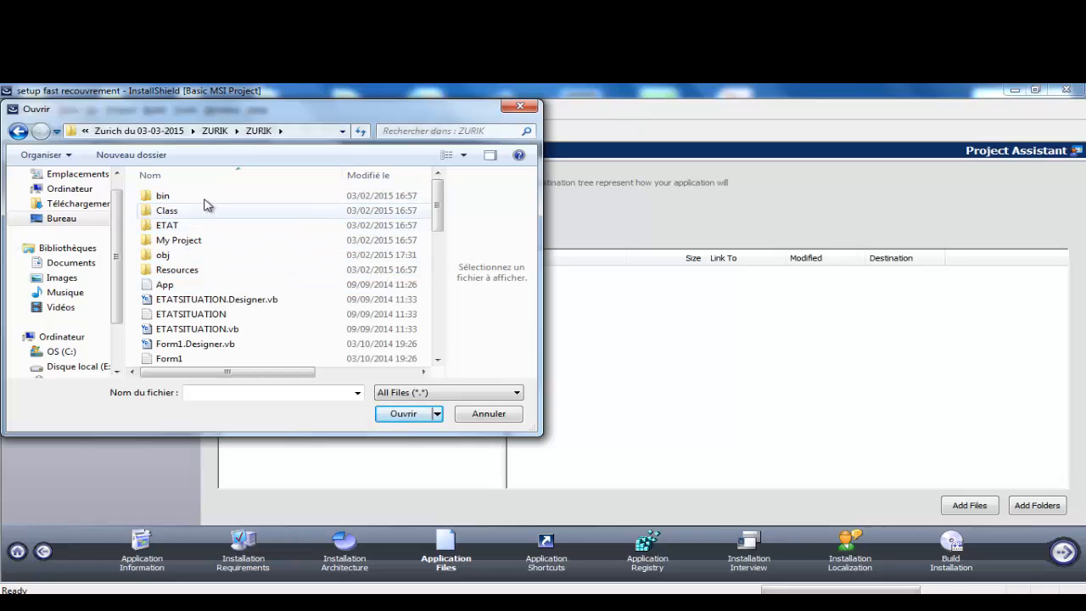
double_click(193, 199)
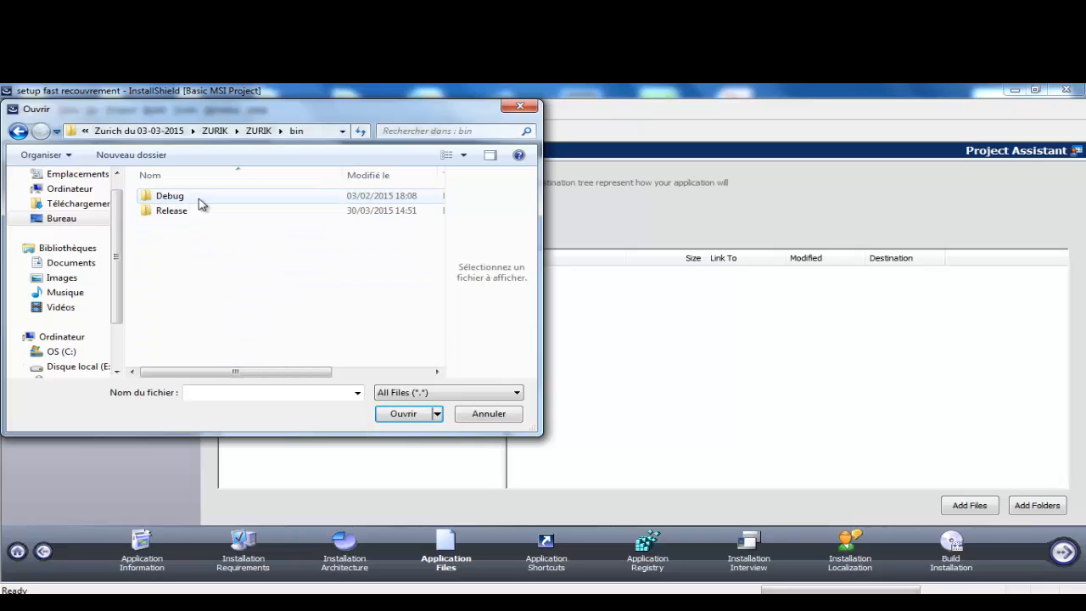
double_click(169, 196)
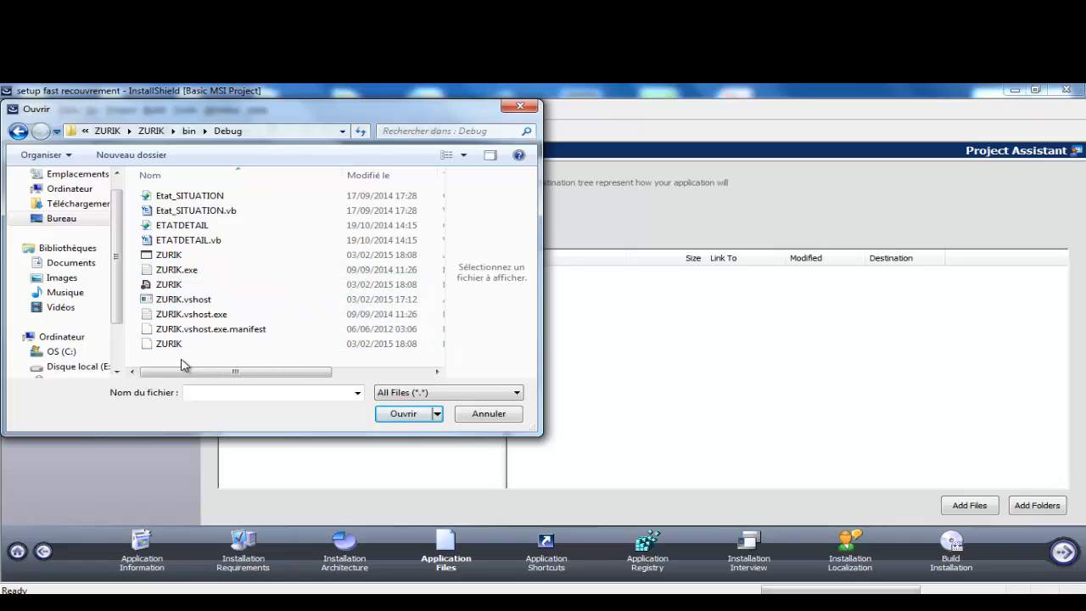
key(ctrl+a)
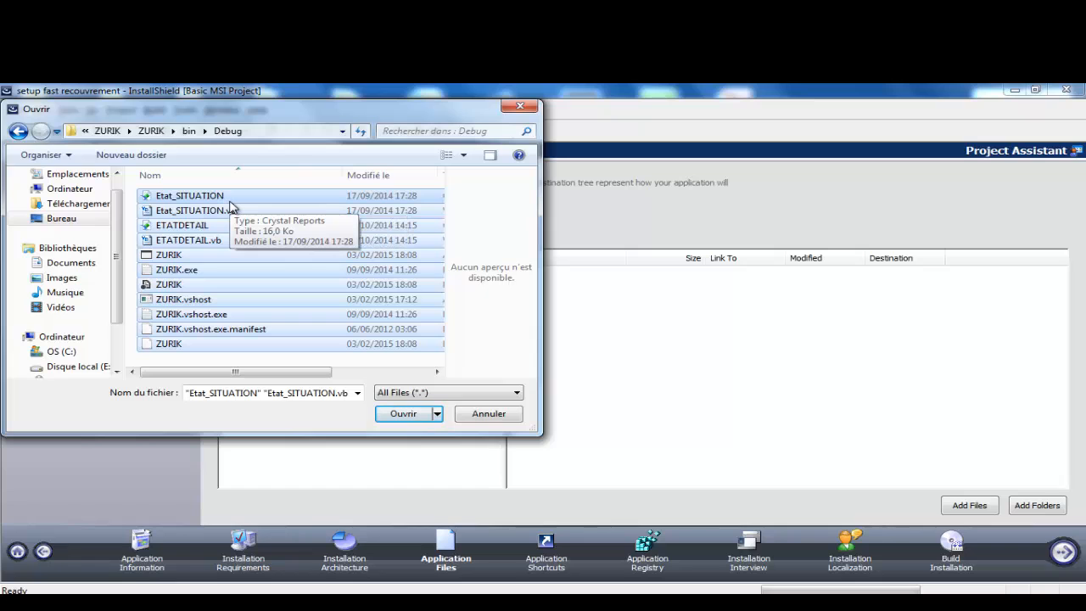
click(401, 415)
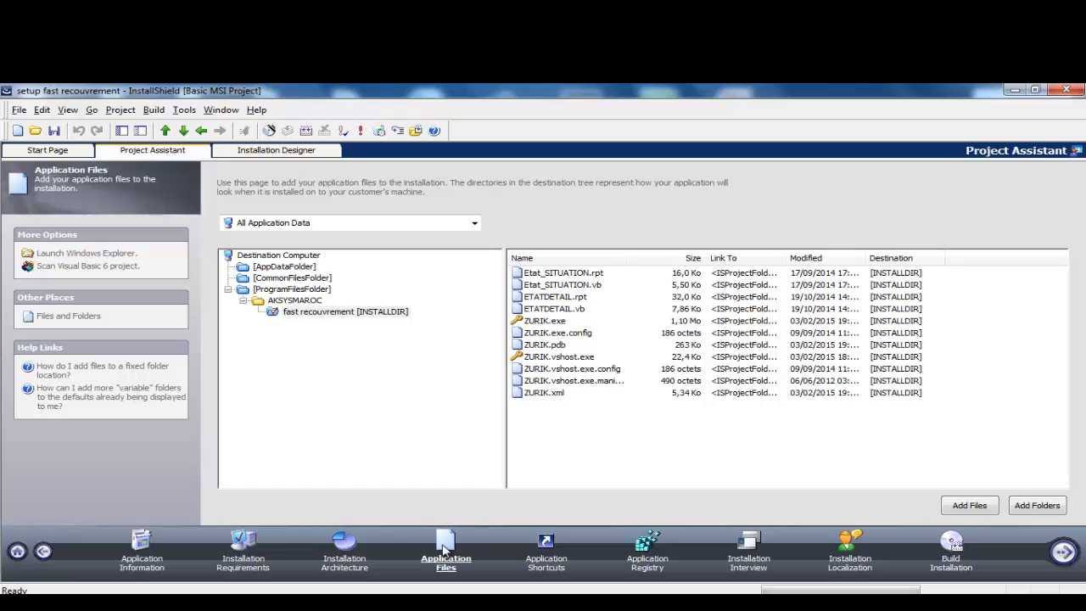
Step: Delete the ZURIK.vshost.exe shortcut, rename the ZURIK.exe shortcut to FastRecouvrement.exe, and drop its Start Menu entry
click(550, 565)
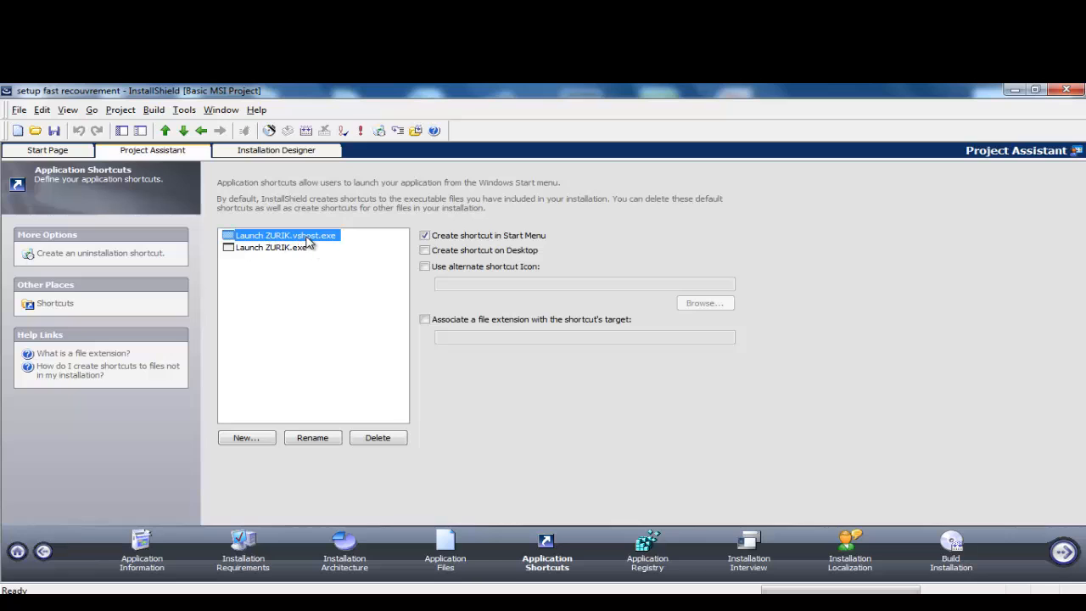
click(374, 437)
click(260, 238)
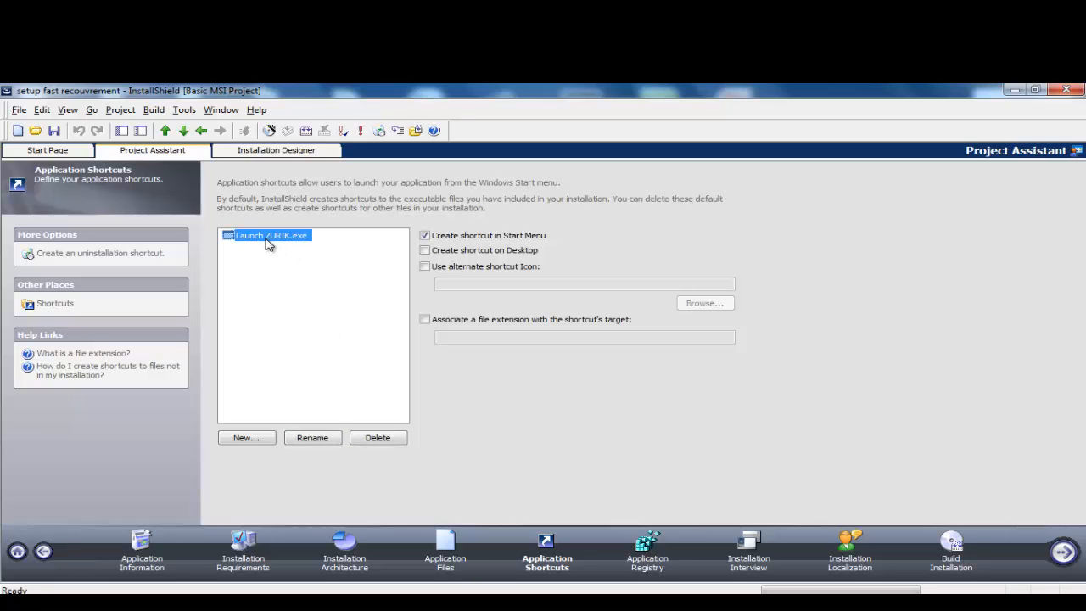
click(260, 238)
click(291, 240)
key(BackSpace)
key(BackSpace)
key(BackSpace)
key(BackSpace)
key(BackSpace)
key(BackSpace)
key(BackSpace)
key(BackSpace)
key(BackSpace)
key(BackSpace)
key(BackSpace)
text(Fast)
text(E)
text(Re)
text(couv)
text(rement)
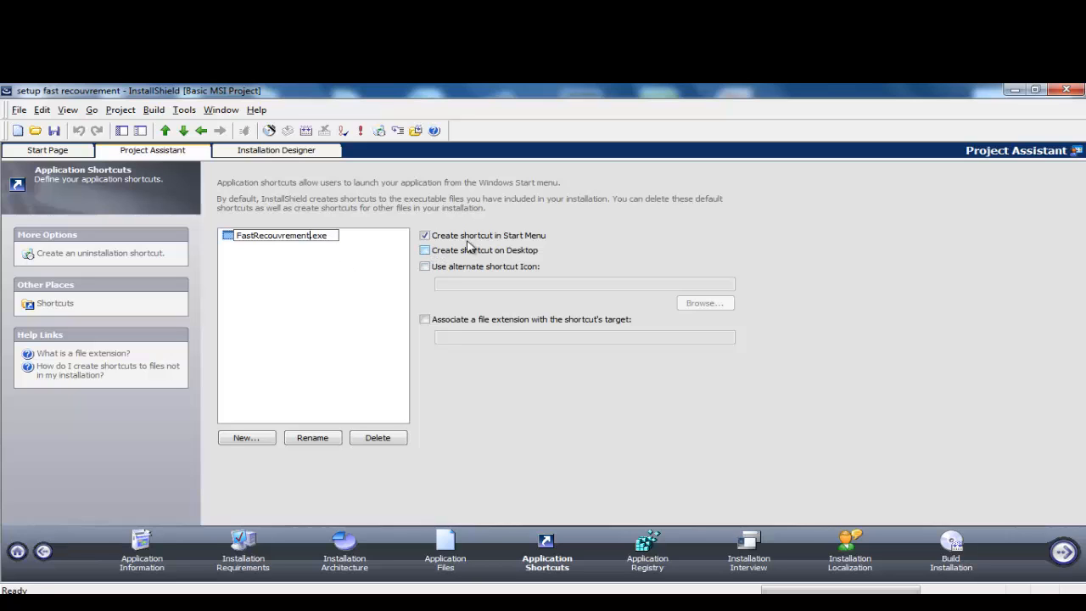
click(632, 237)
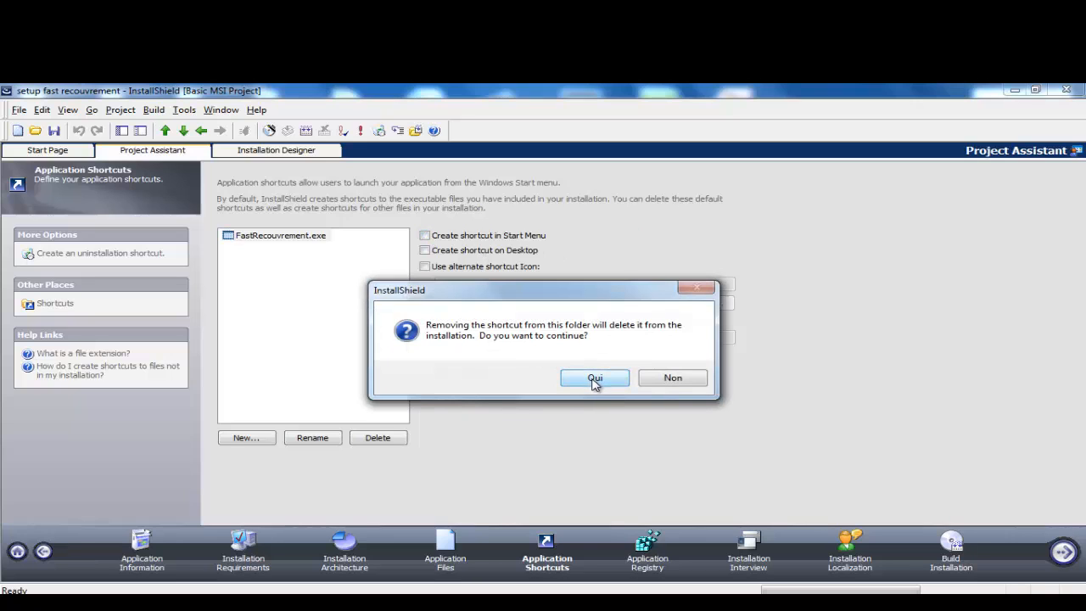
Step: Confirm removing the old shortcut and create one targeting ProgramFilesFolder\AKSYSMAROC\fast recouvrement\ZURIK.exe
click(595, 378)
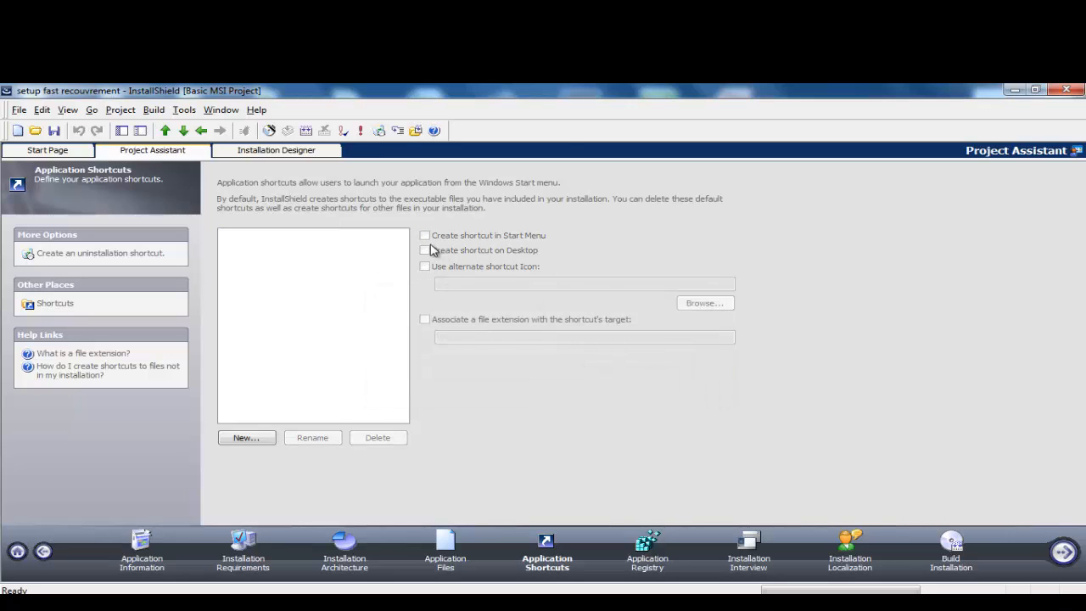
click(253, 440)
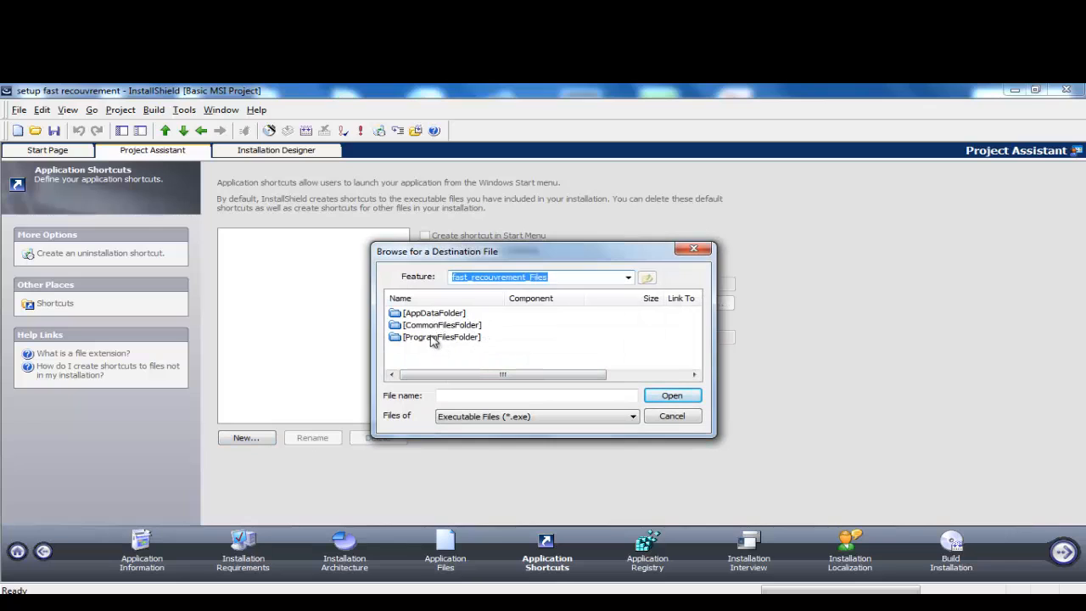
double_click(431, 337)
double_click(407, 316)
double_click(429, 316)
double_click(411, 313)
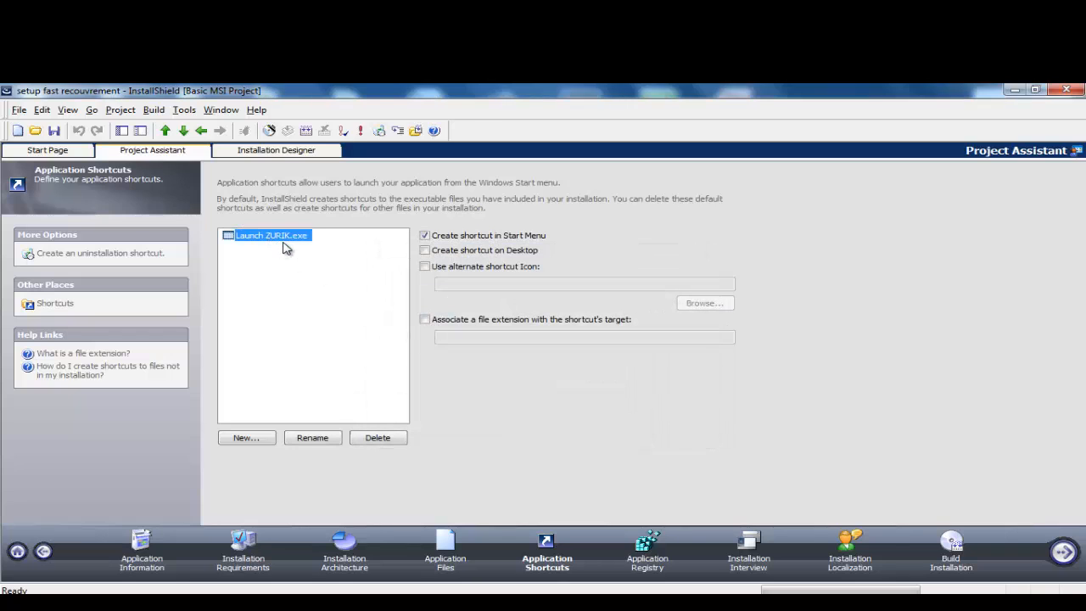
Step: Rename the new shortcut to FastRecouvrement.exe and also create it on the Desktop
click(293, 239)
click(291, 241)
drag(291, 240, 236, 240)
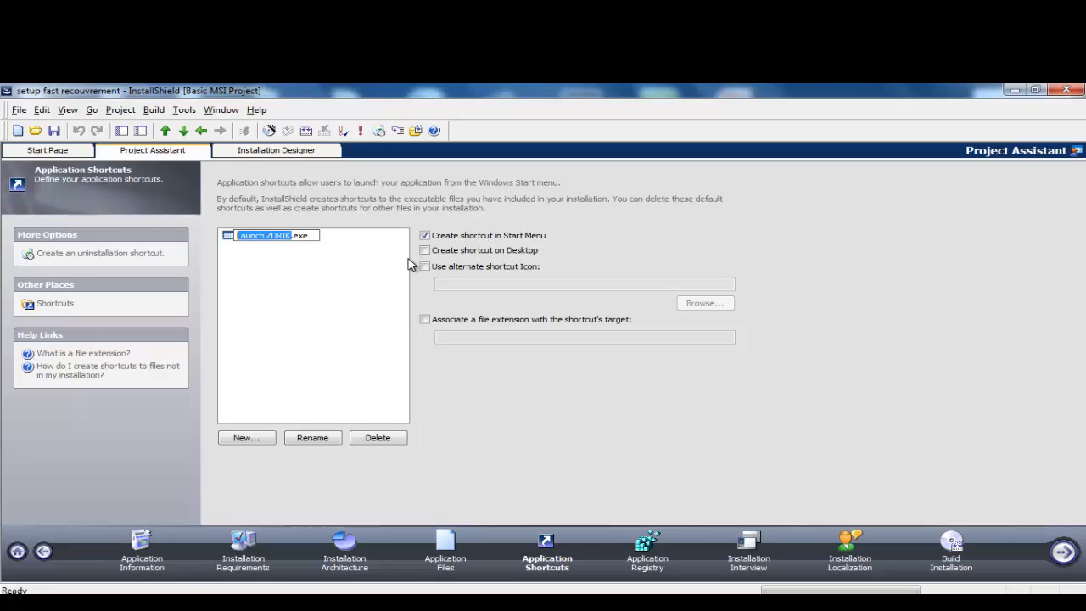
key(BackSpace)
text(Fa)
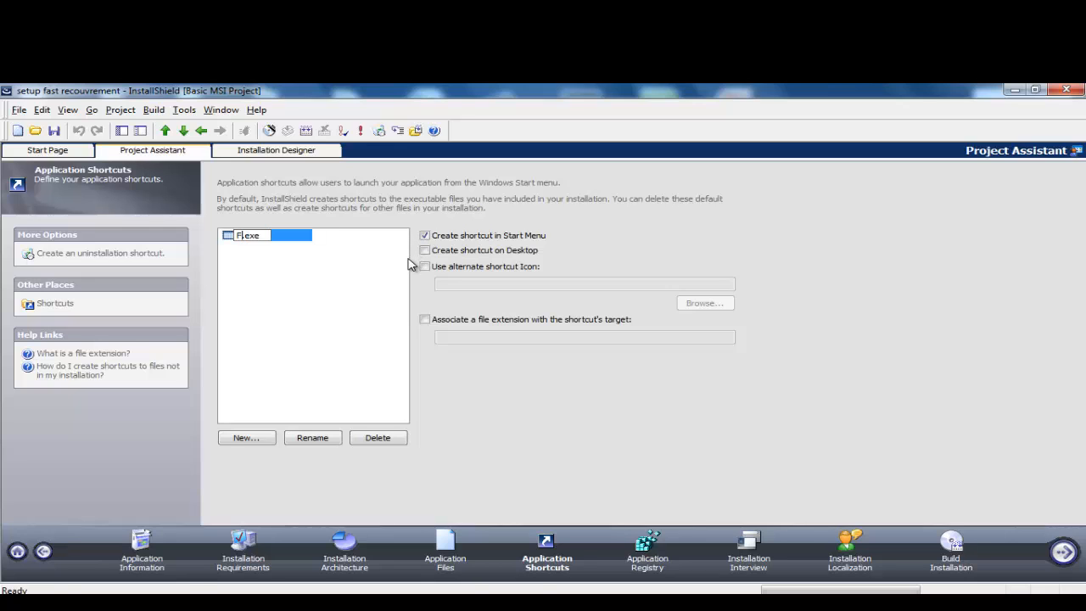
text(stRecouvre)
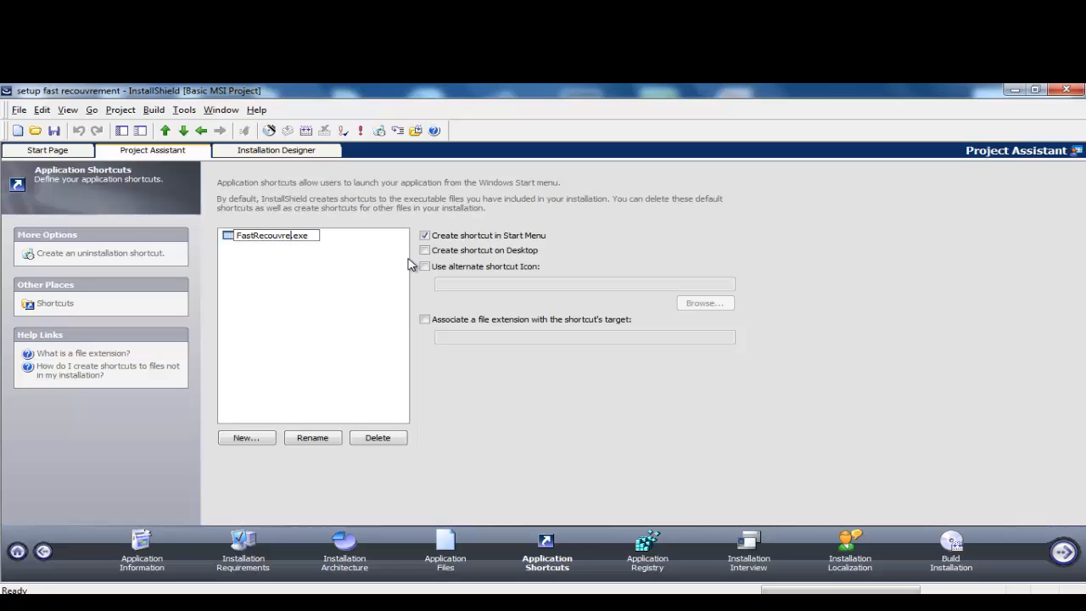
text(ment)
click(424, 251)
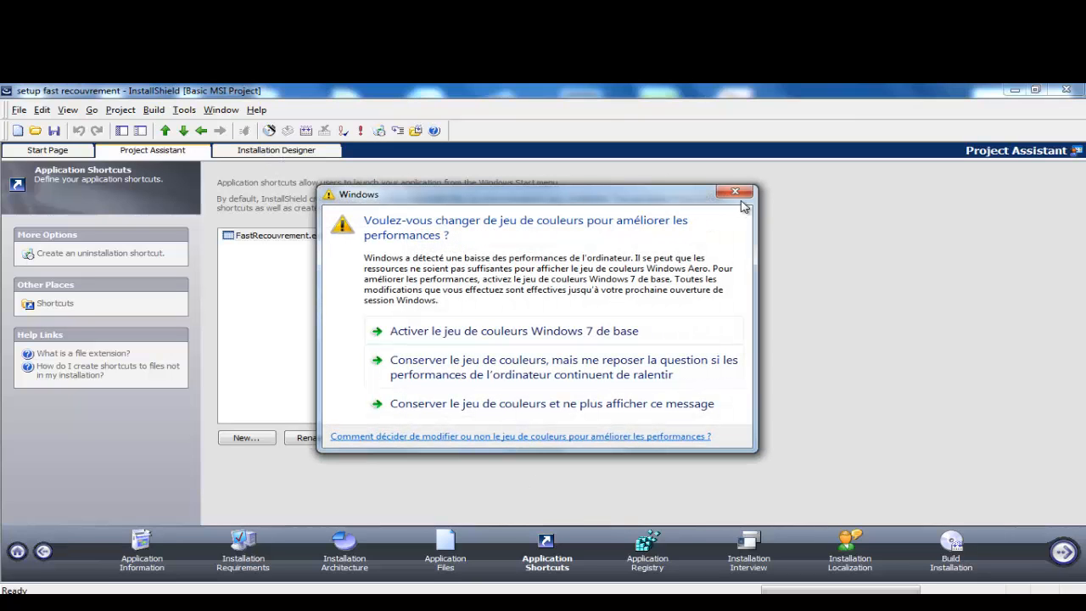
click(739, 192)
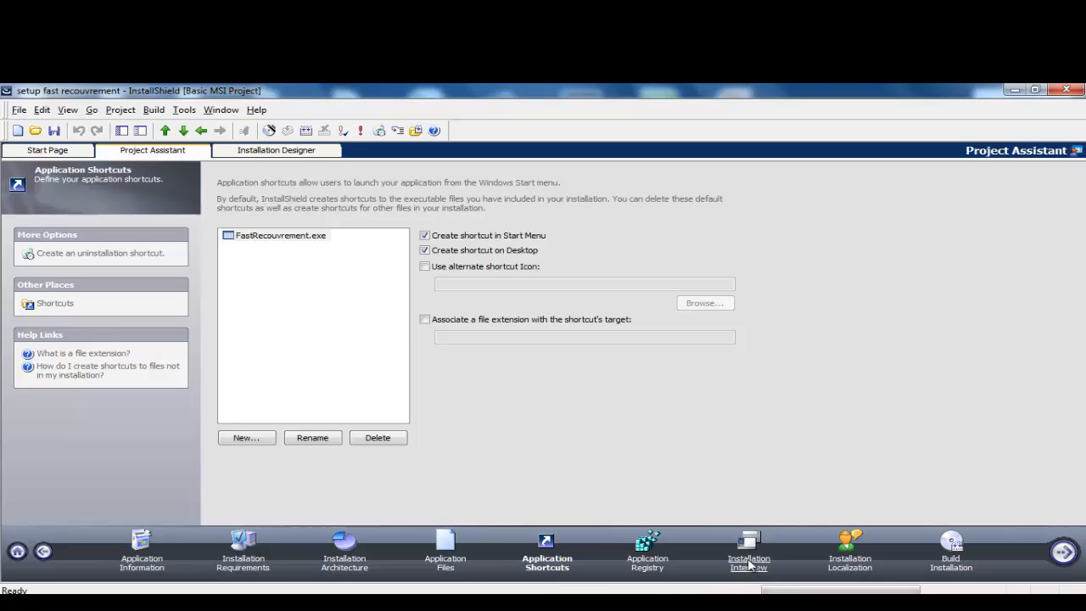
Step: In the Installation Interview, drop the license agreement and offer launching the application after install
click(749, 564)
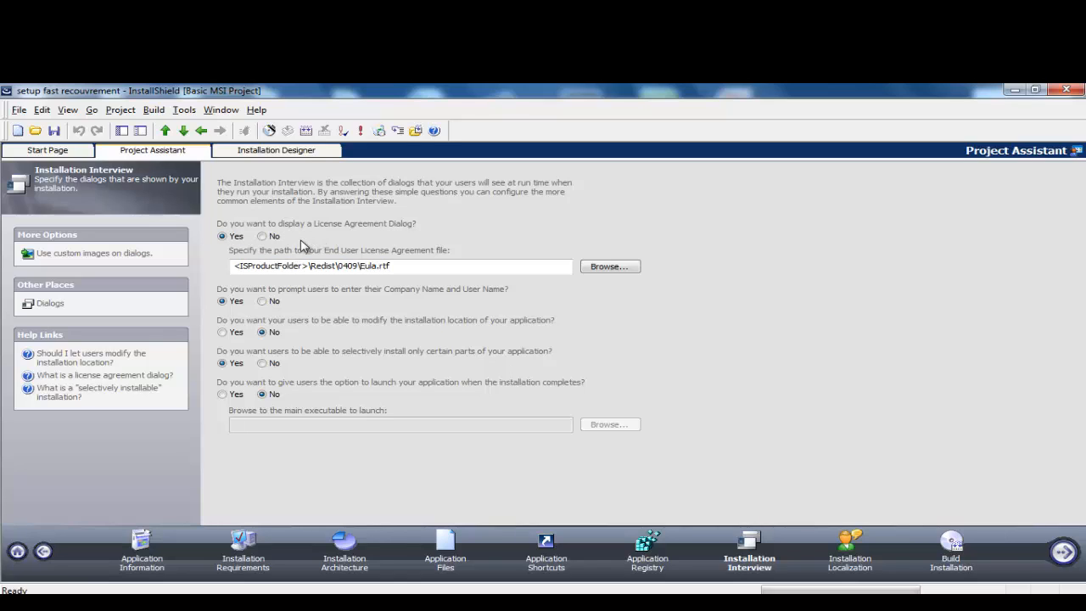
click(264, 237)
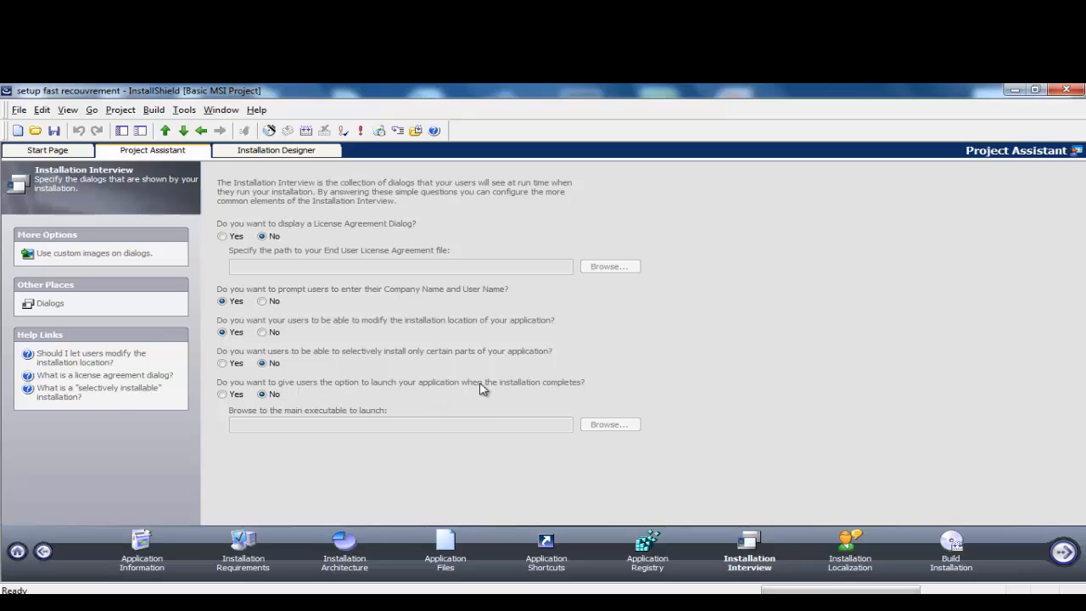
click(223, 394)
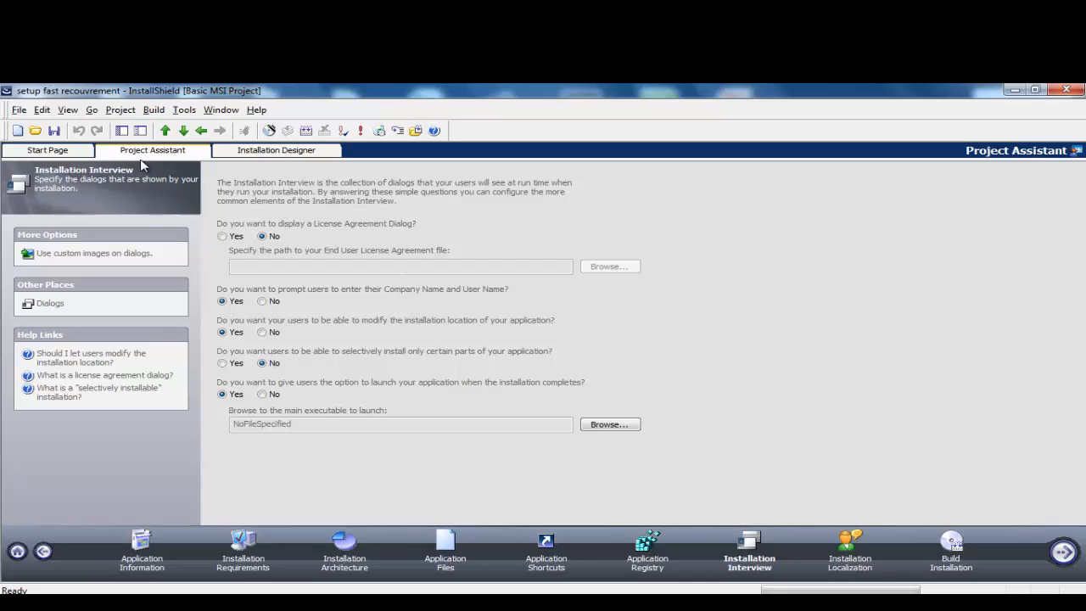
Step: Open the Installation Designer on its Installation Information page
click(259, 152)
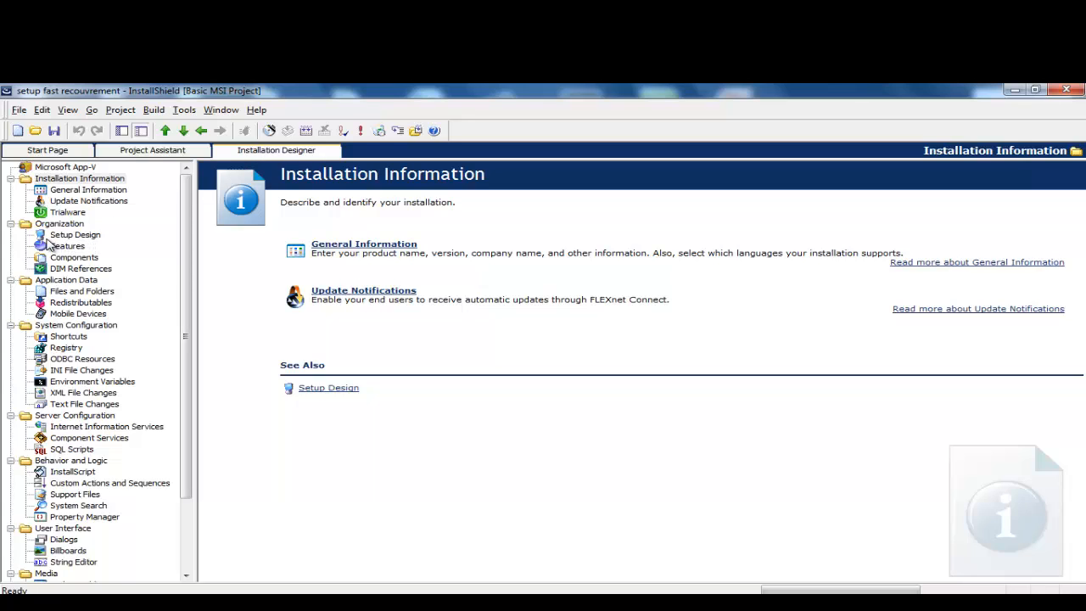
Step: Show Application Data > Redistributables and scroll through the listed merge modules and prerequisites
click(76, 303)
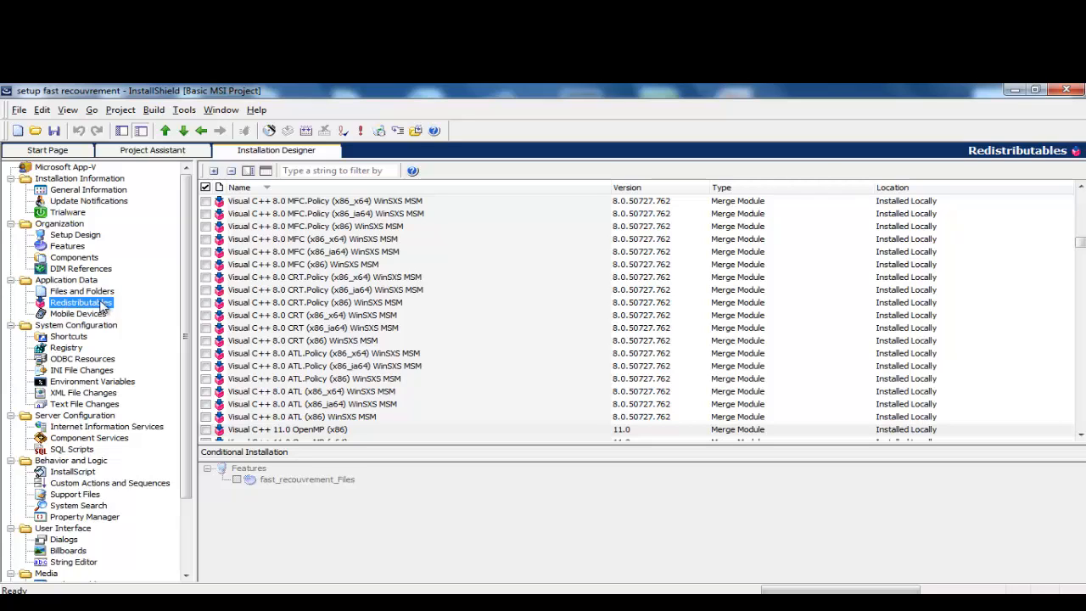
click(1079, 246)
drag(1079, 246, 1077, 195)
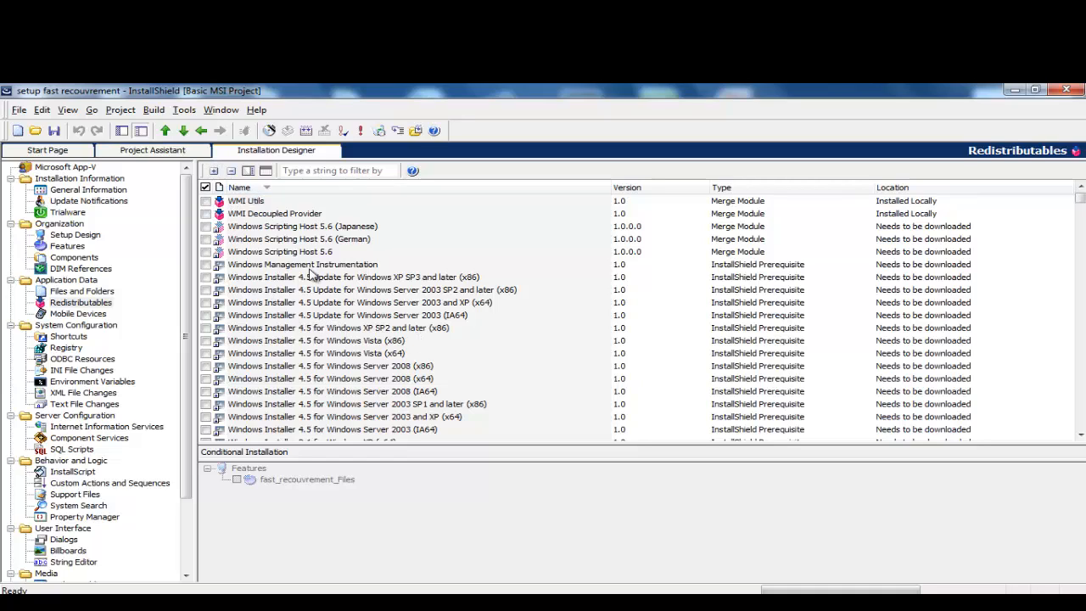
mouse_move(1080, 201)
mouse_down()
mouse_move(1080, 407)
mouse_move(1080, 198)
mouse_up()
click(183, 111)
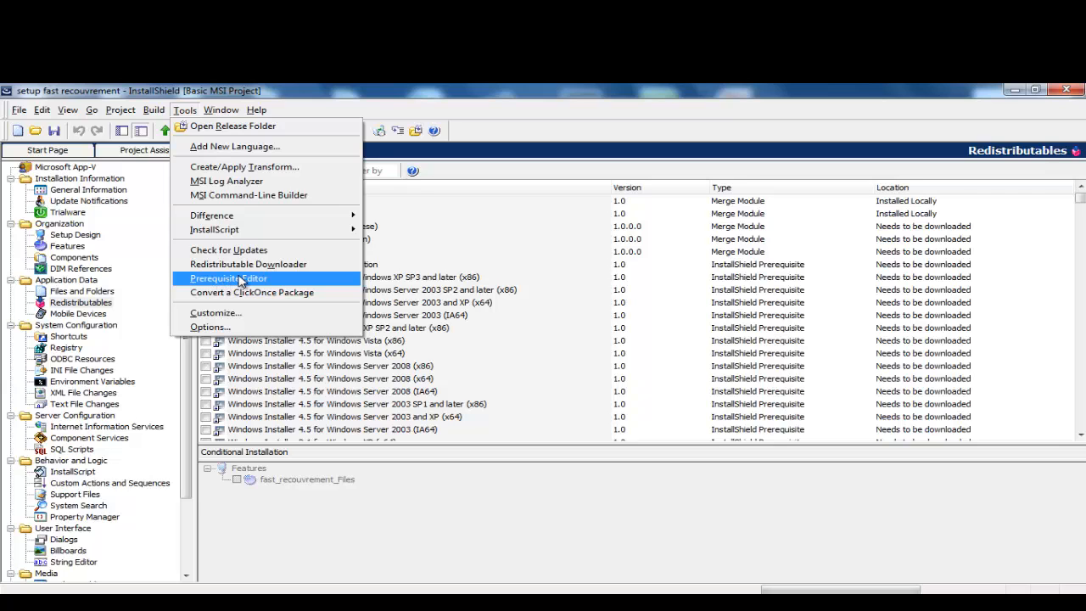
Step: Start a new prerequisite, MySetupPrerequisite4.prq, in the Prerequisite Editor and begin adding an included file
click(242, 278)
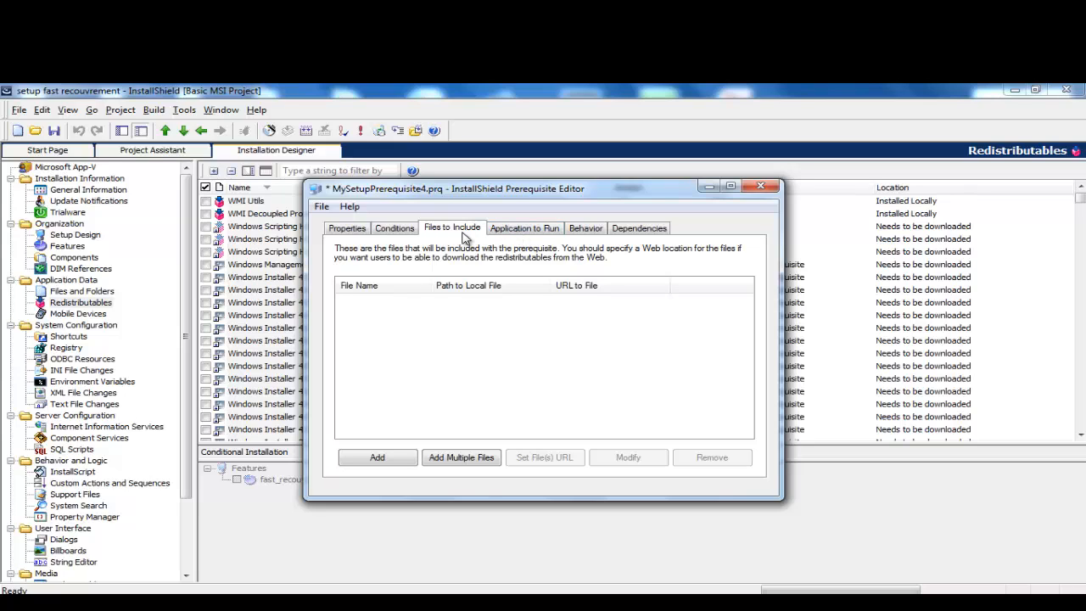
click(378, 458)
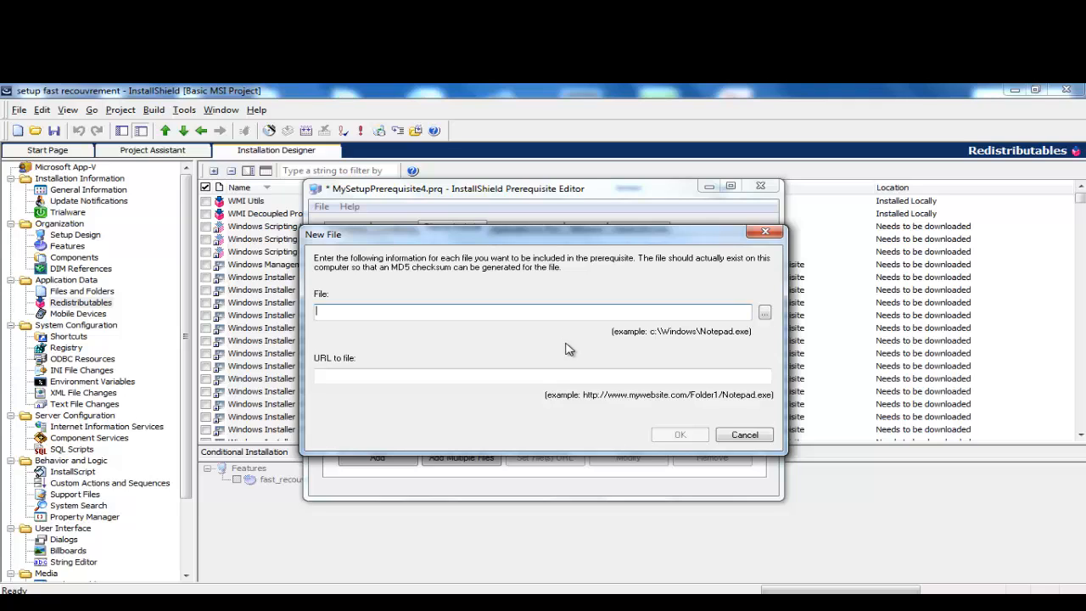
Step: Browse for the file to include, moving up to the drive root and over to the Desktop
click(764, 313)
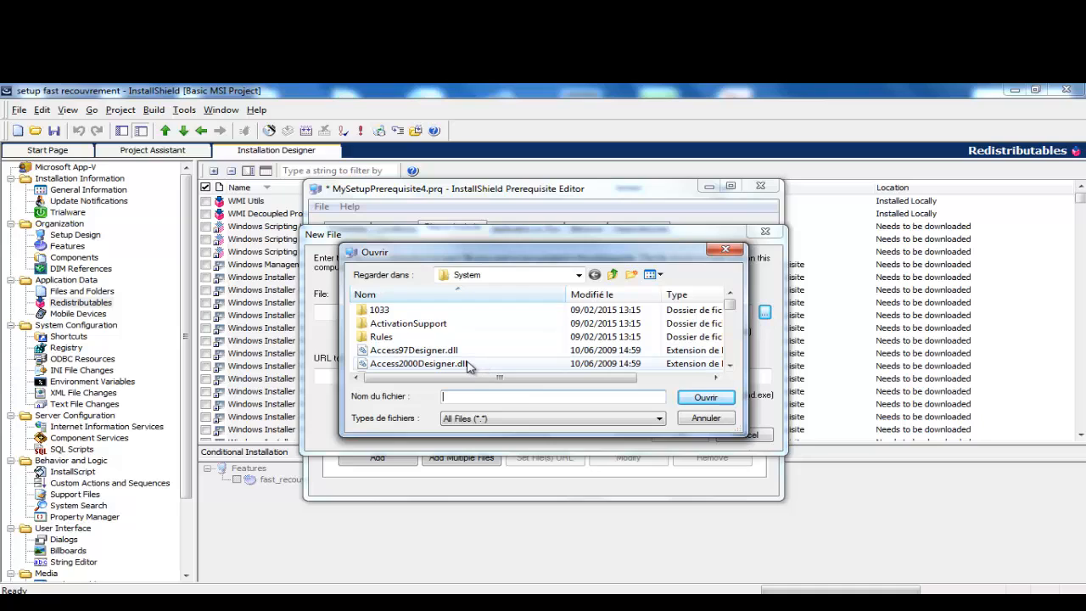
click(614, 279)
click(614, 279)
click(614, 280)
click(615, 279)
click(579, 275)
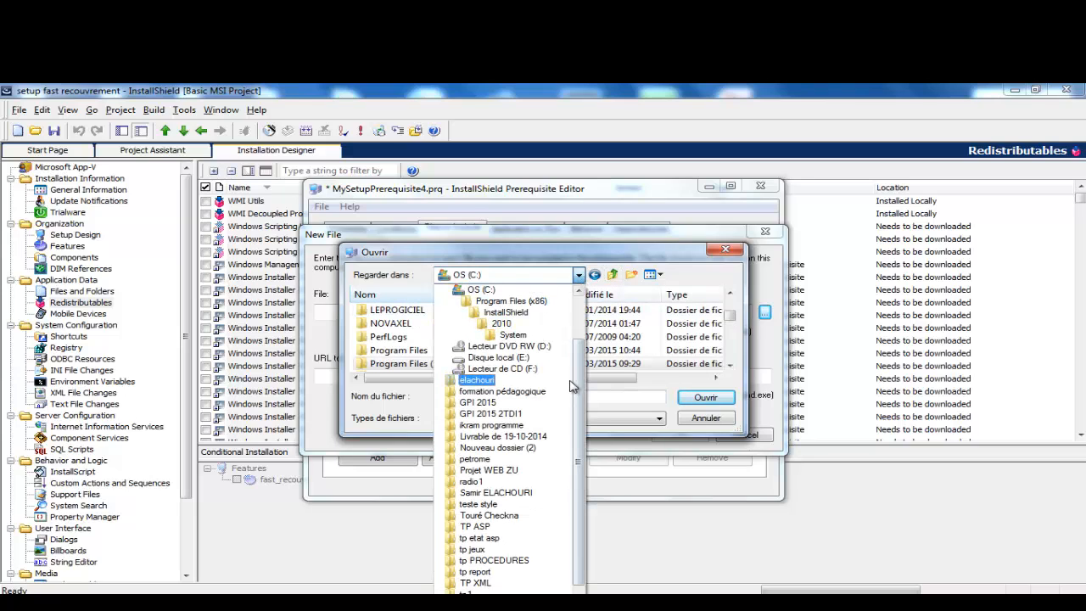
scroll(526, 382, up, 2)
click(464, 289)
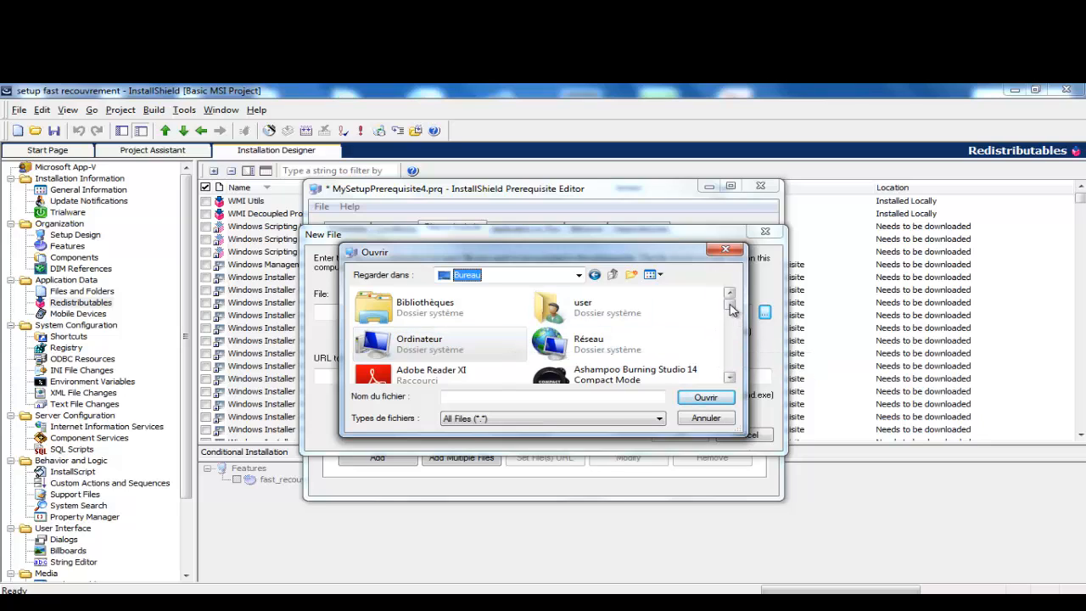
click(729, 378)
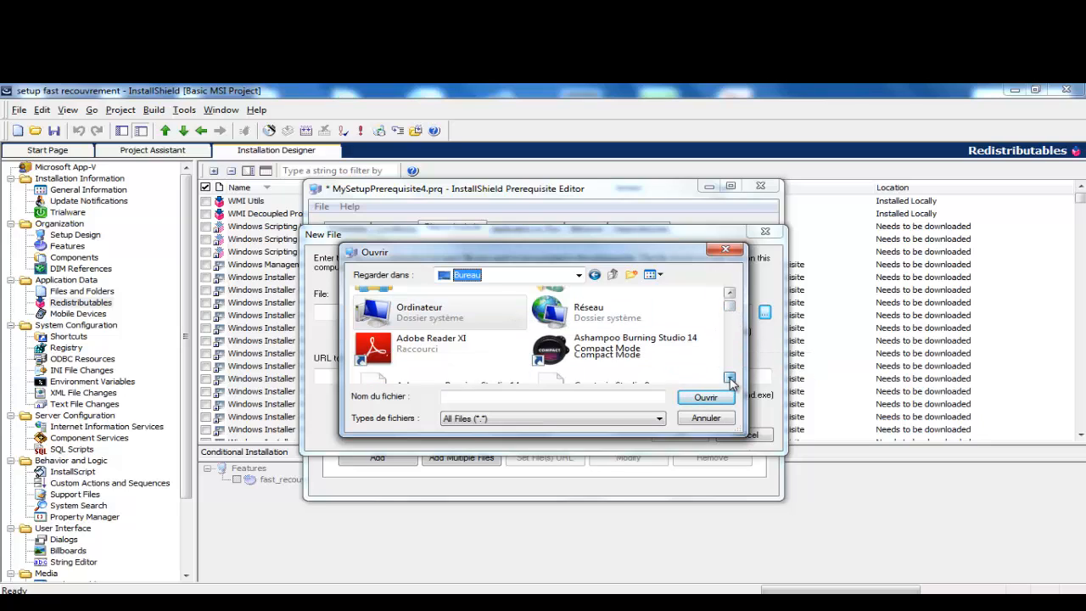
drag(729, 378, 729, 377)
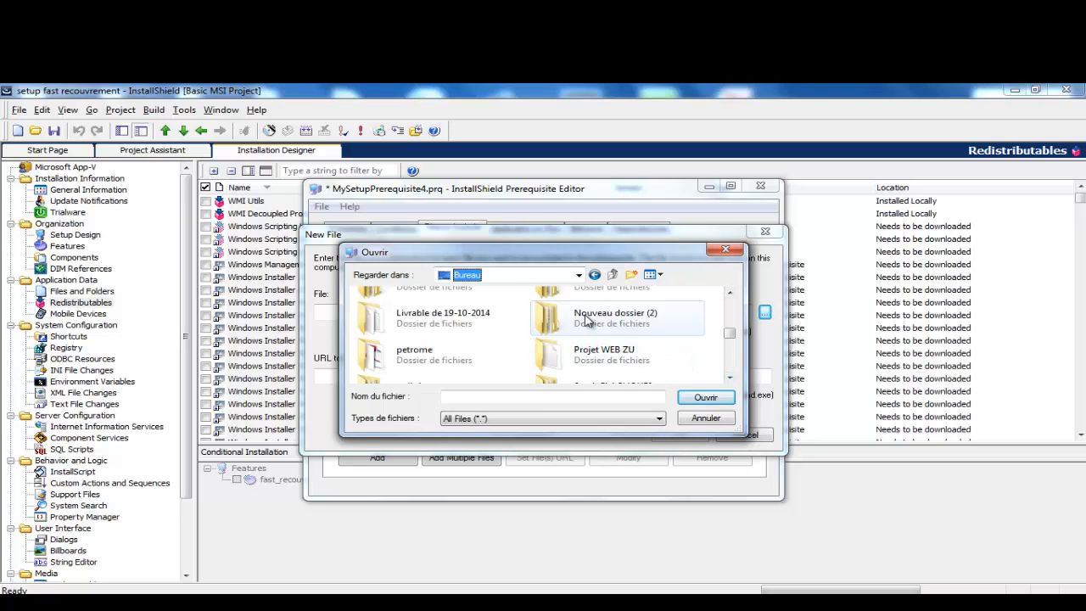
click(587, 321)
scroll(611, 313, down, 2)
Step: Add dotnetfx45_full_x86_x64.exe from Zurich du 03-10-2014\logiciel to the prerequisite's files
click(628, 307)
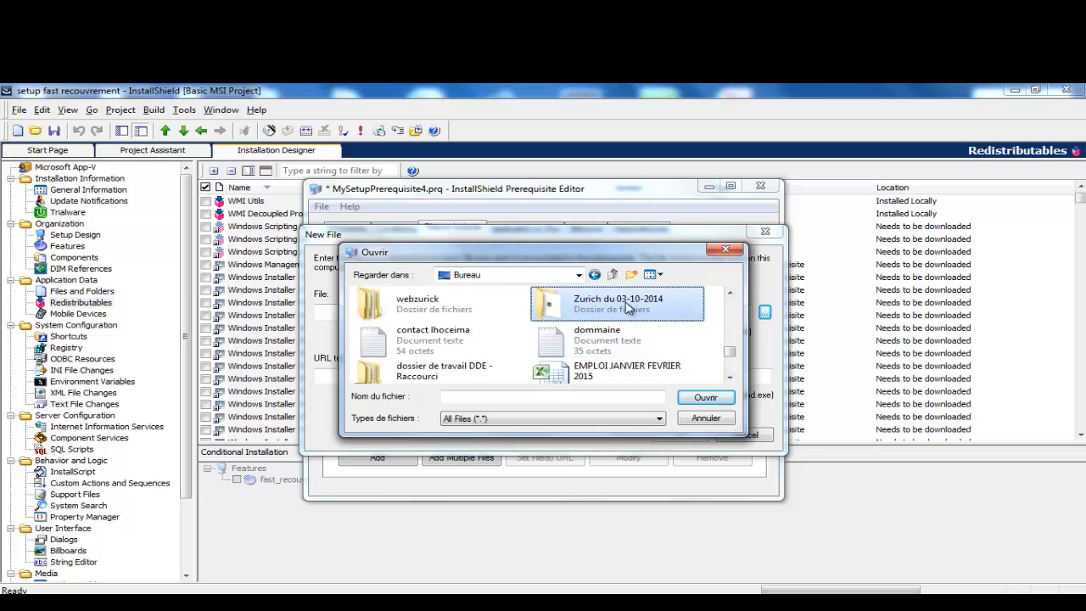
double_click(627, 308)
double_click(417, 311)
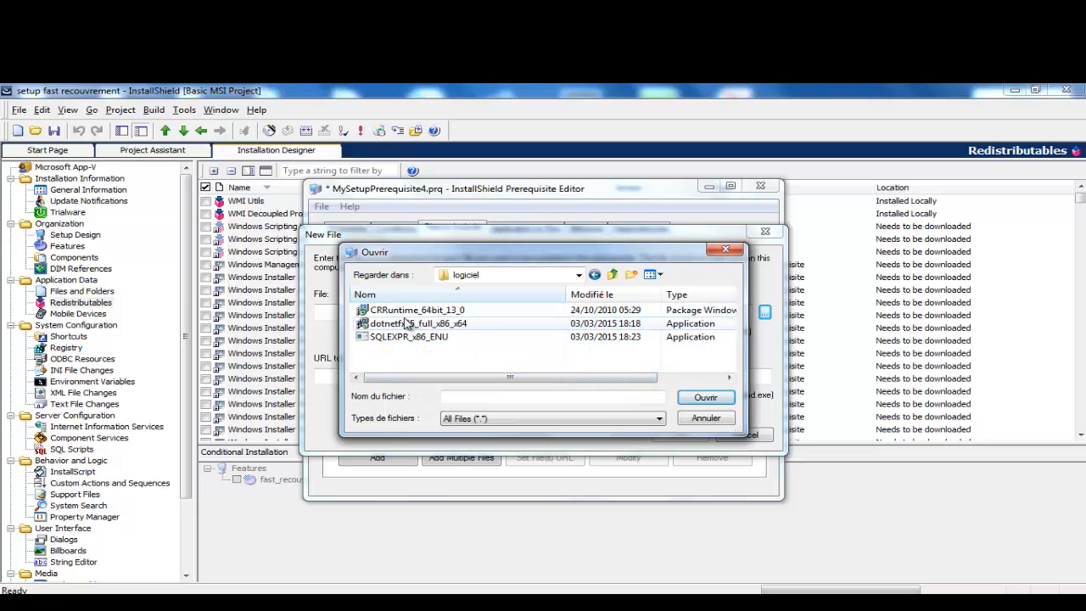
click(405, 325)
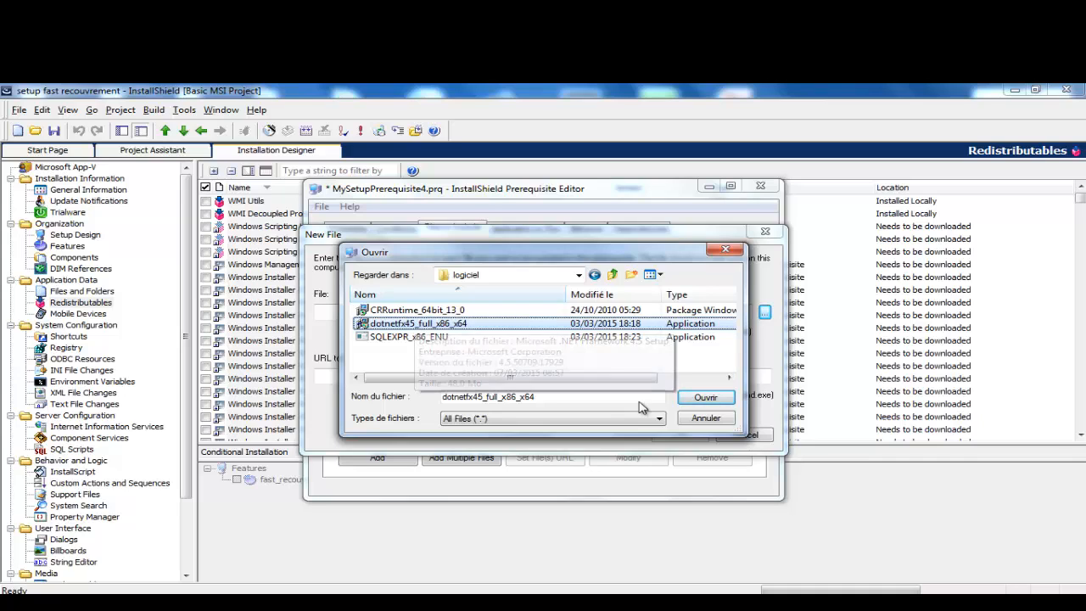
click(704, 398)
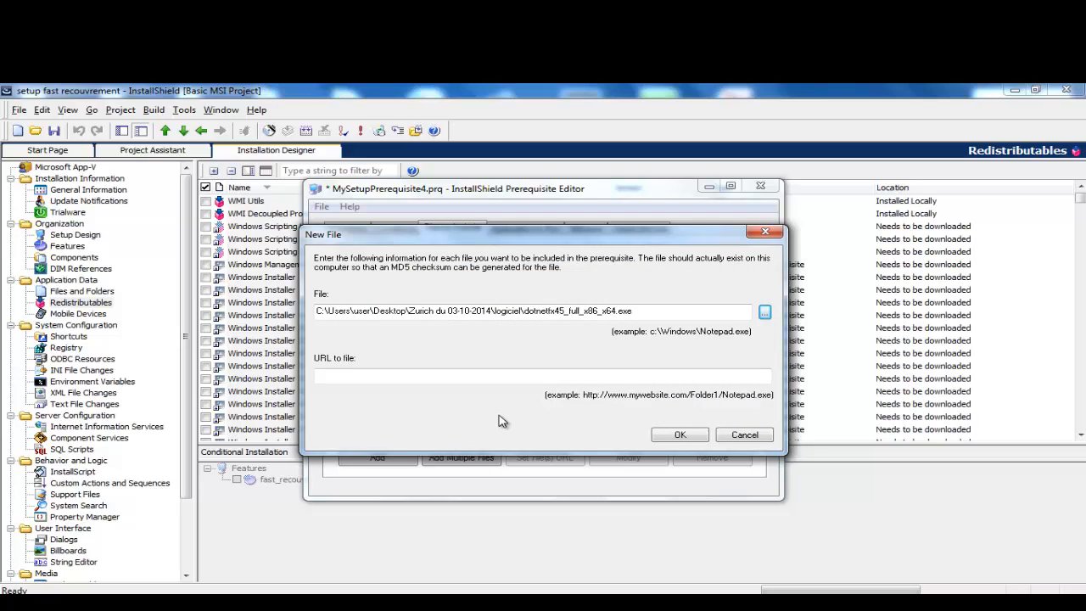
click(681, 435)
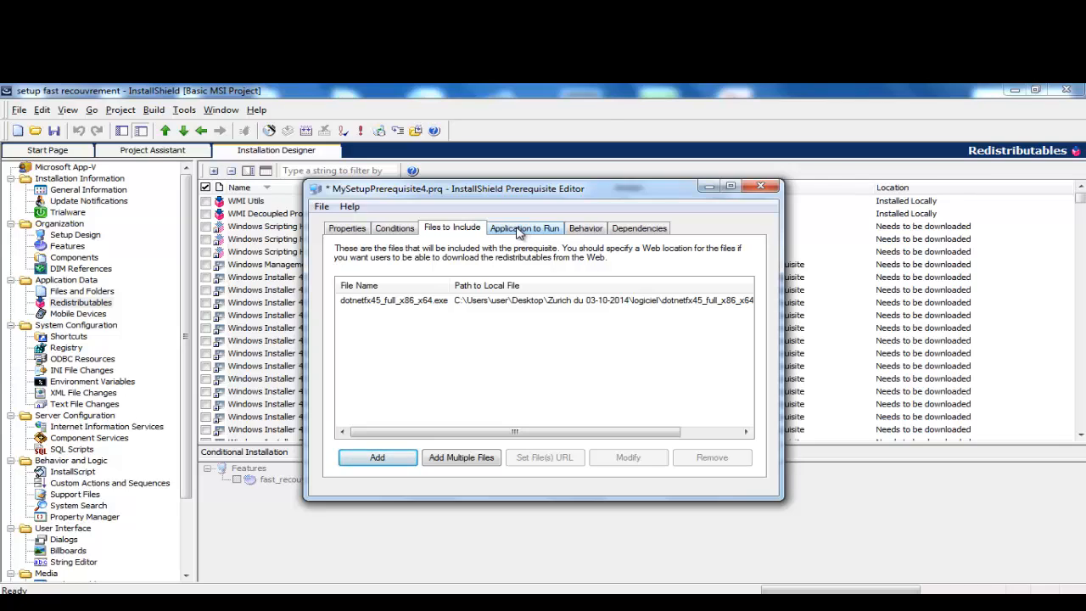
Step: Set dotnetfx45_full_x86_x64.exe as the application to run with command line /quiet
click(520, 231)
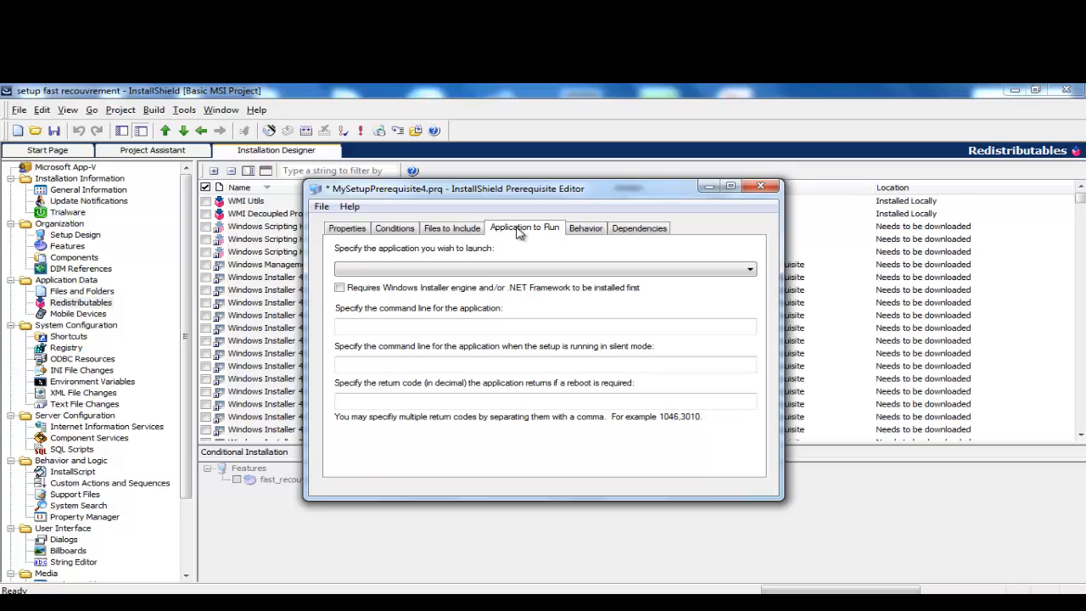
click(637, 272)
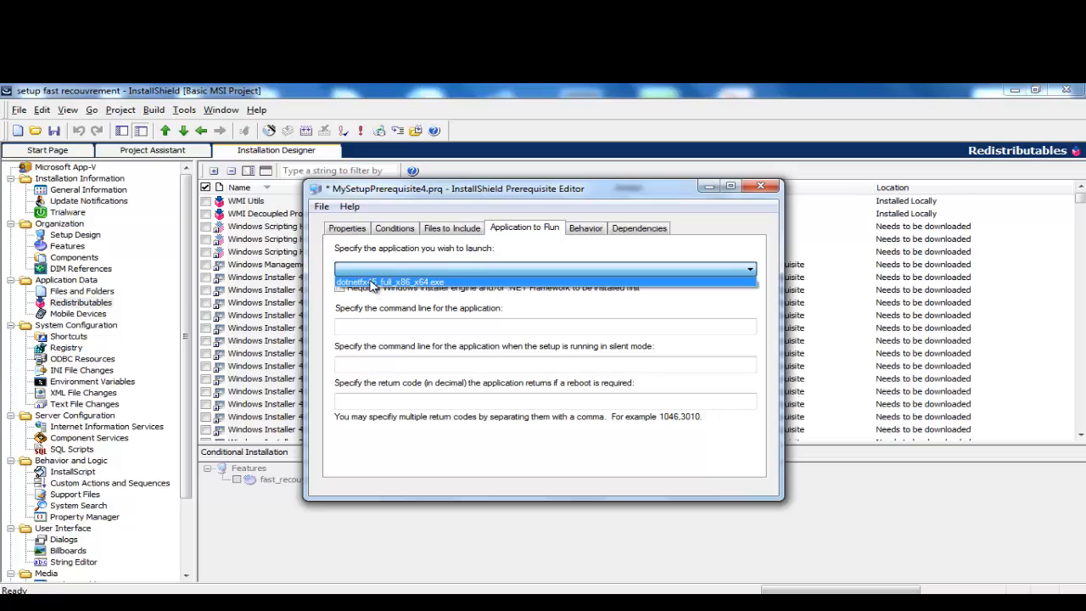
click(373, 283)
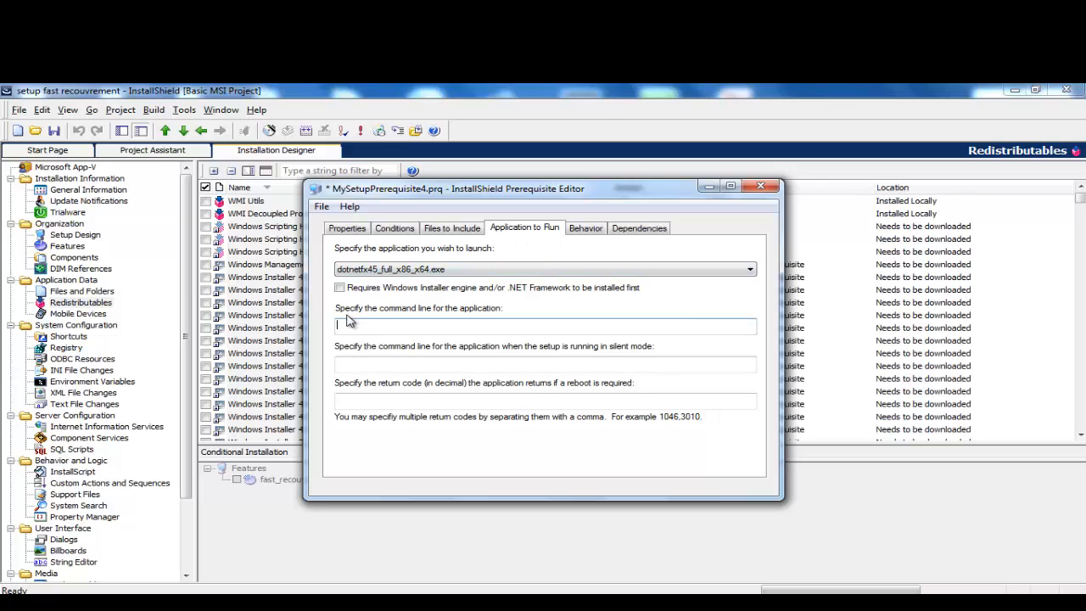
click(415, 321)
text(/quiet)
click(341, 325)
key(BackSpace)
text(/)
click(404, 330)
Step: Use /quiet as the silent-mode command line as well
drag(372, 324, 338, 326)
click(384, 360)
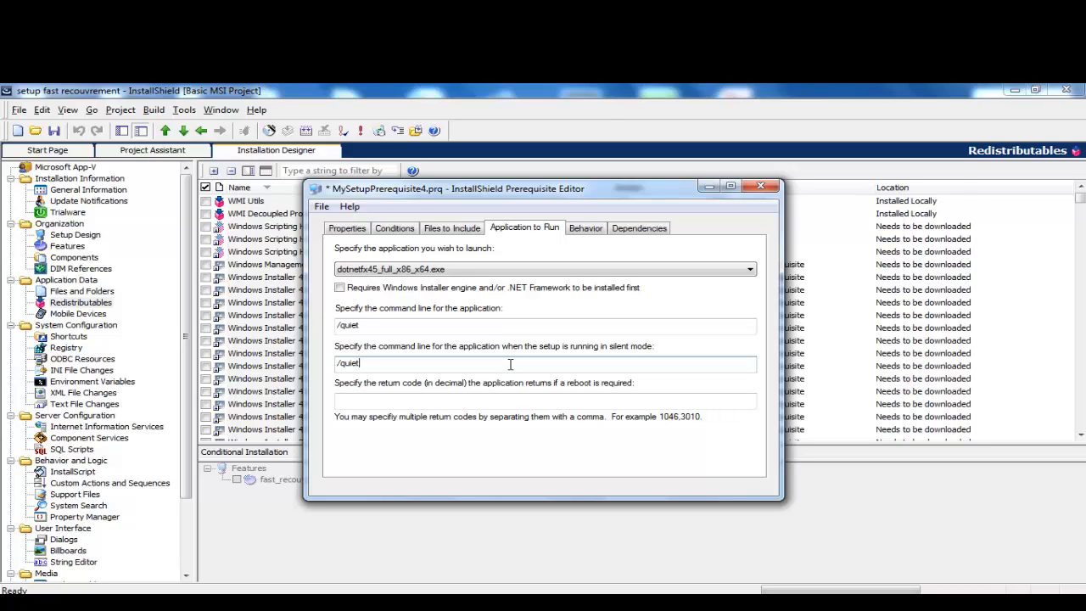
click(399, 269)
click(393, 231)
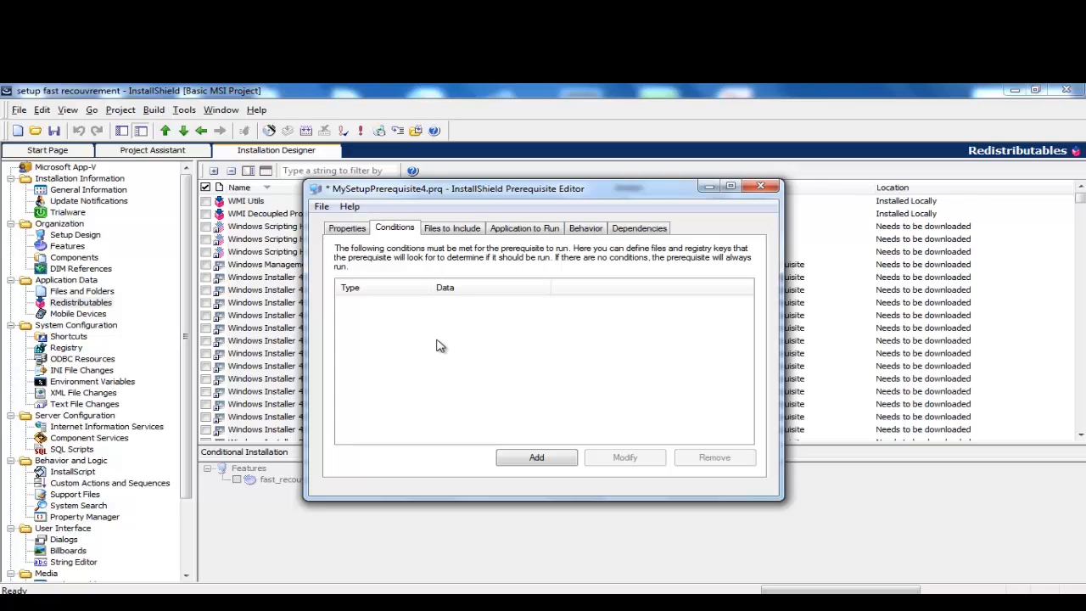
Step: Add a new prerequisite condition, defaulting to a registry-key existence check
click(531, 460)
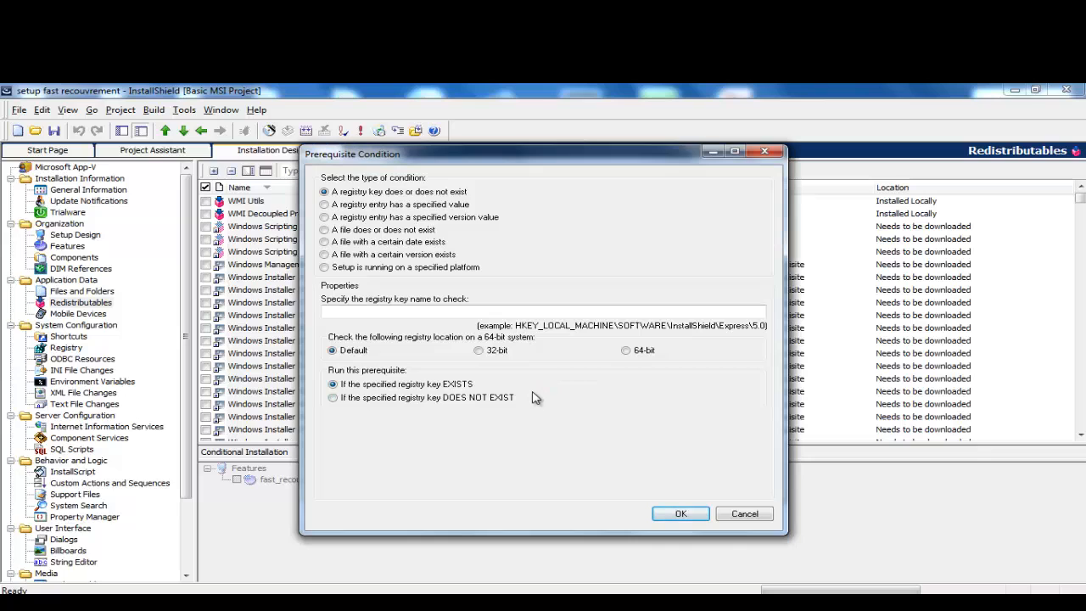
Step: Run regedit from the Start-menu Run box to open the Registry Editor
key(super+r)
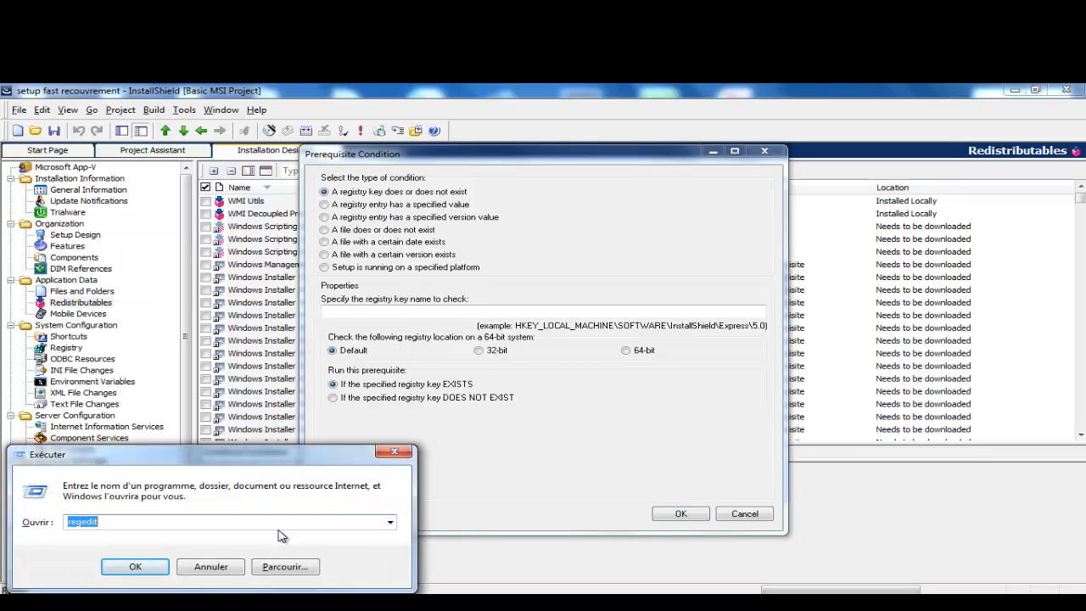
click(394, 451)
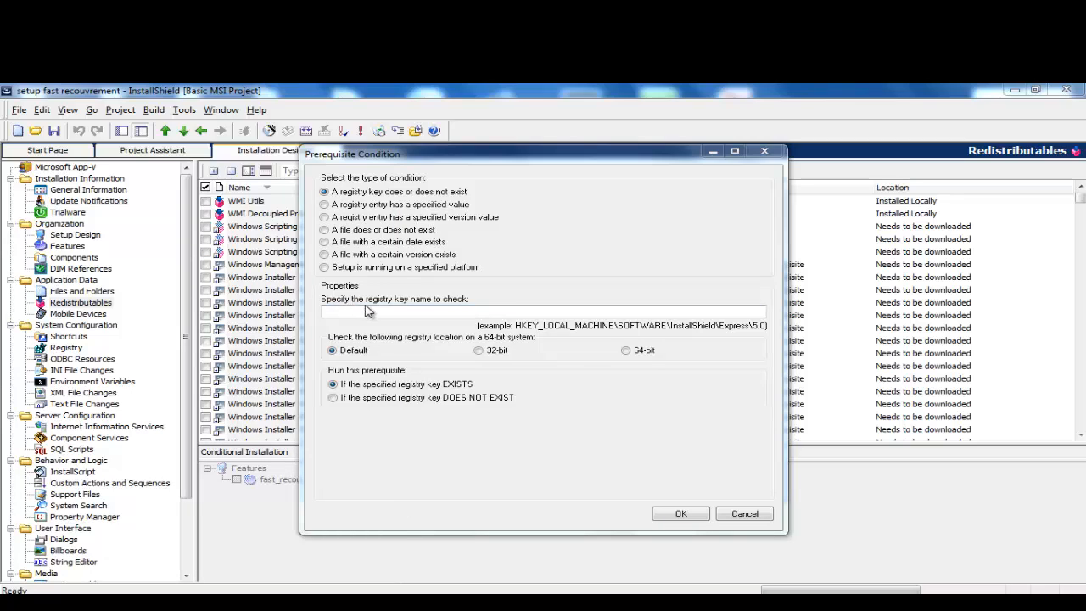
click(420, 309)
key(super)
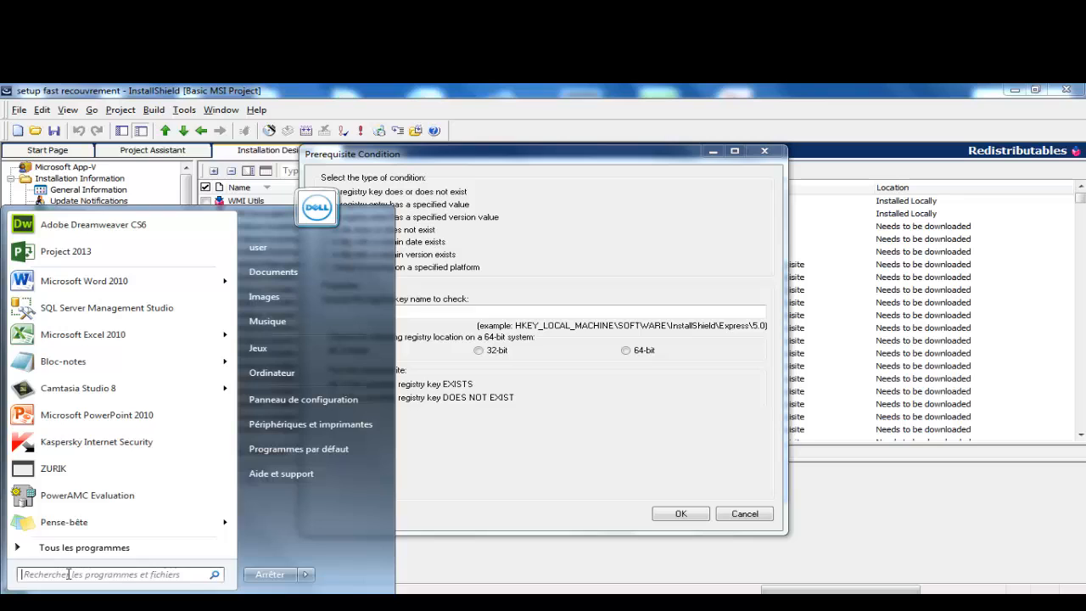
text(ex)
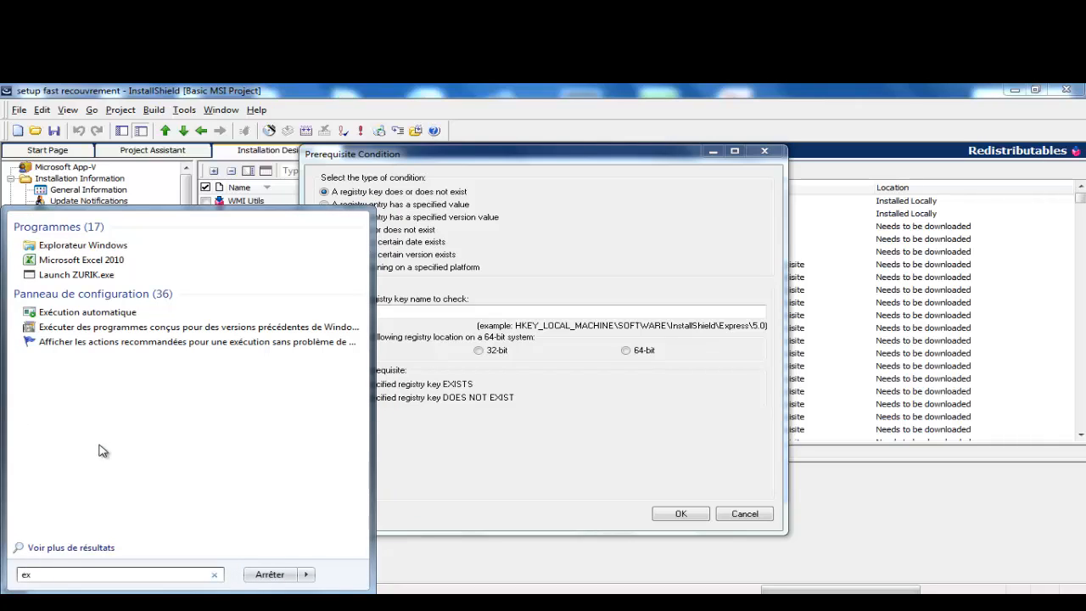
text(e)
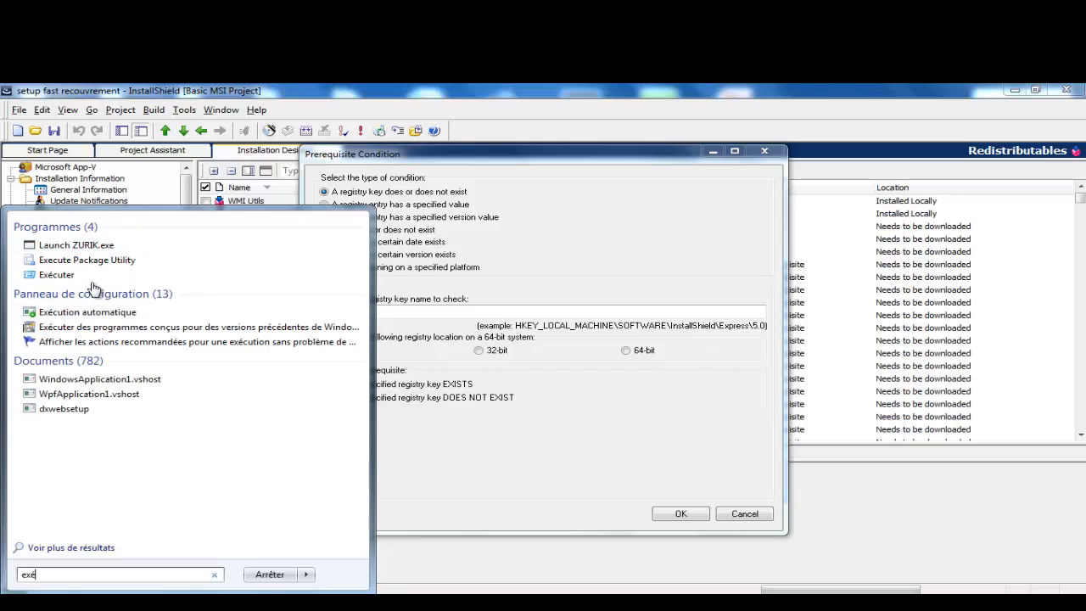
click(57, 278)
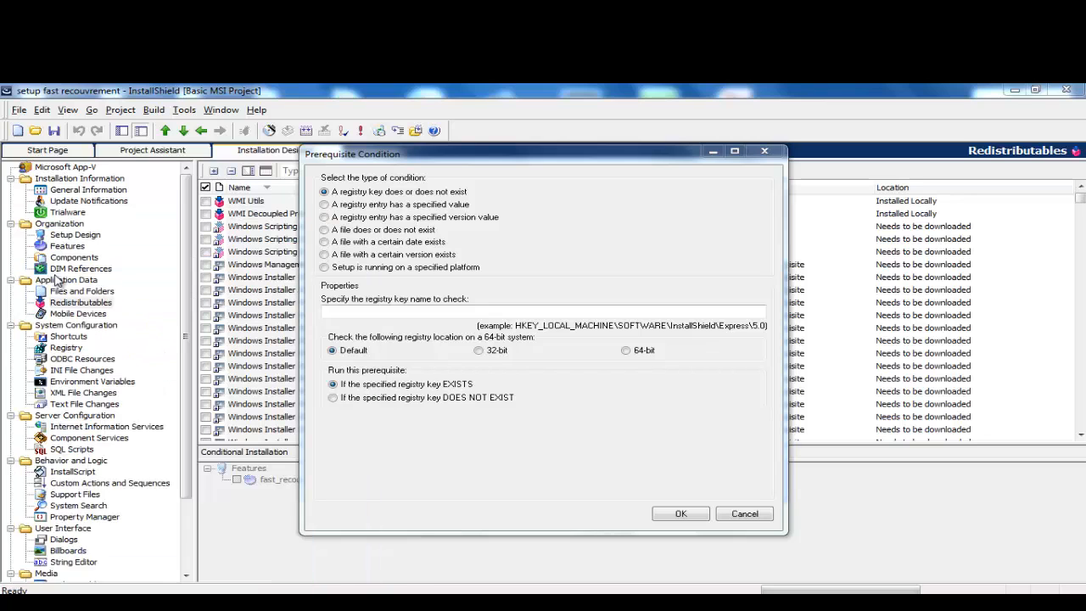
drag(303, 458, 397, 351)
click(229, 424)
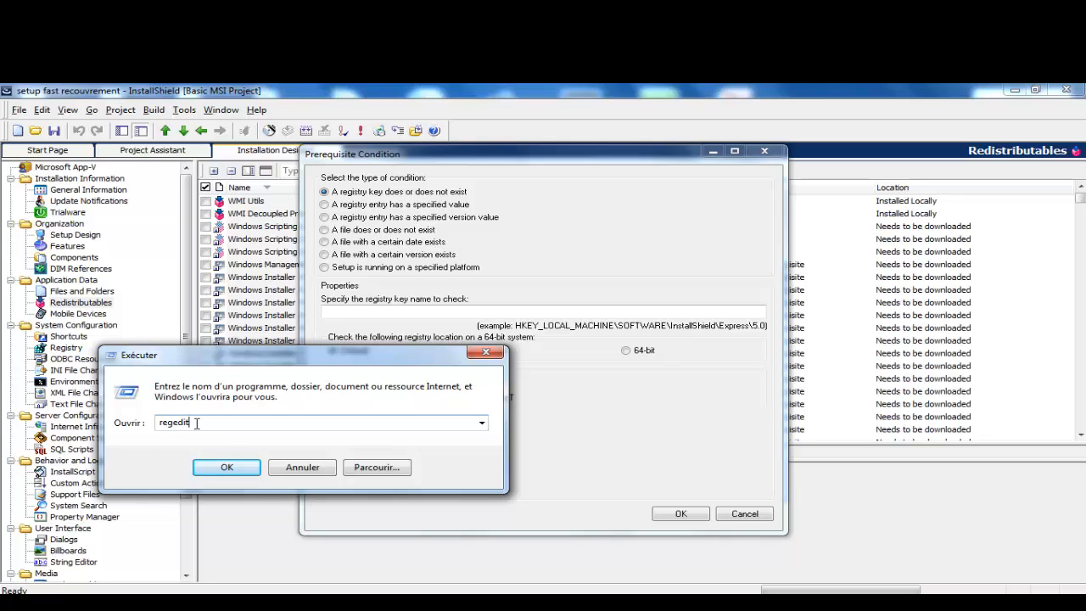
click(220, 468)
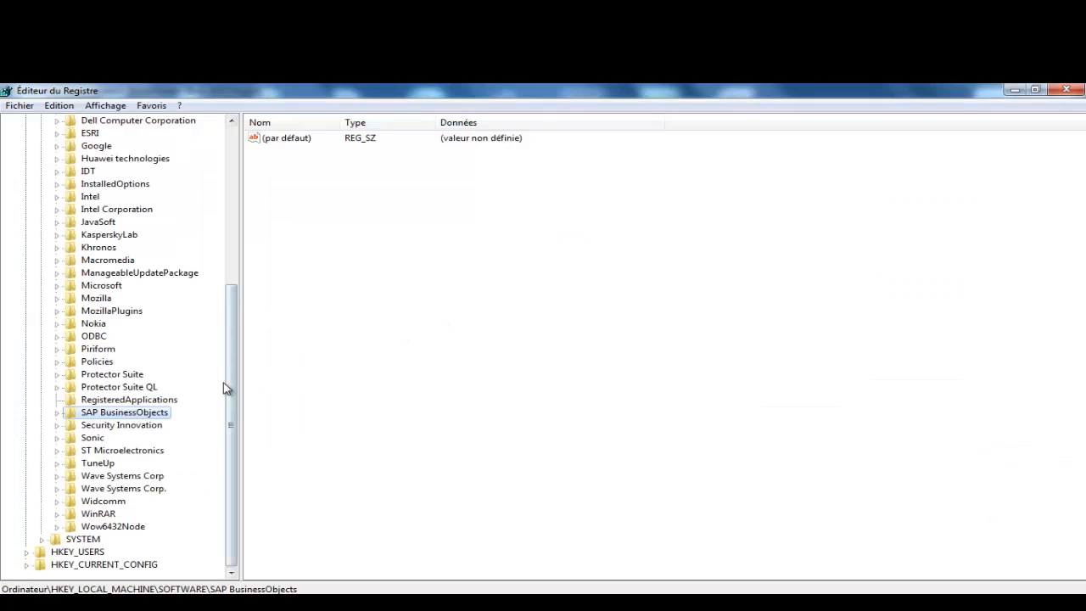
Step: Expand HKEY_LOCAL_MACHINE\SOFTWARE\Microsoft and its .NETFramework key to show the version subkeys
drag(233, 377, 241, 206)
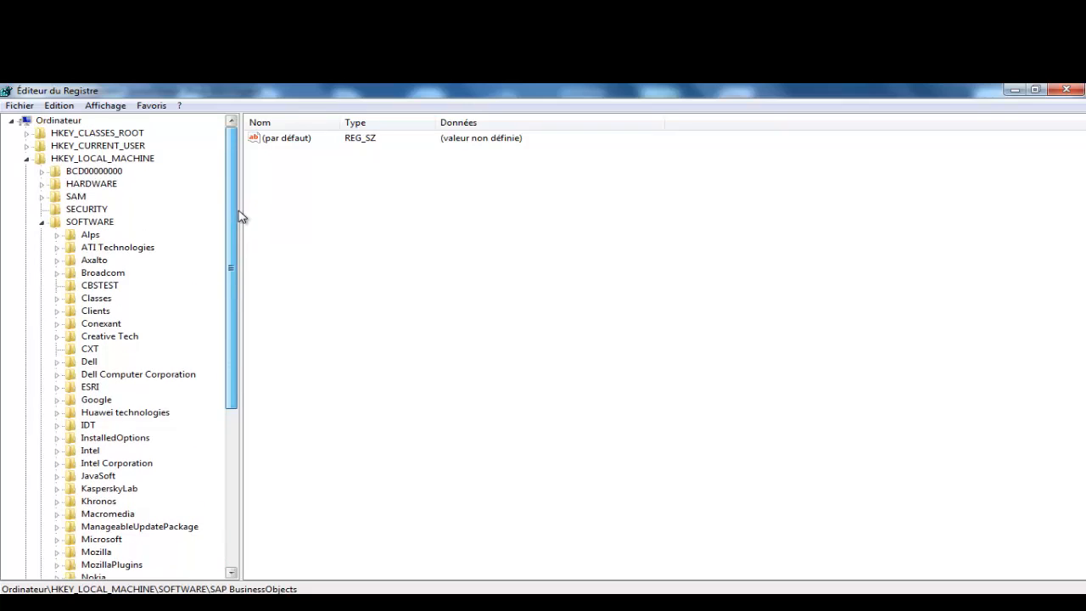
drag(227, 269, 241, 451)
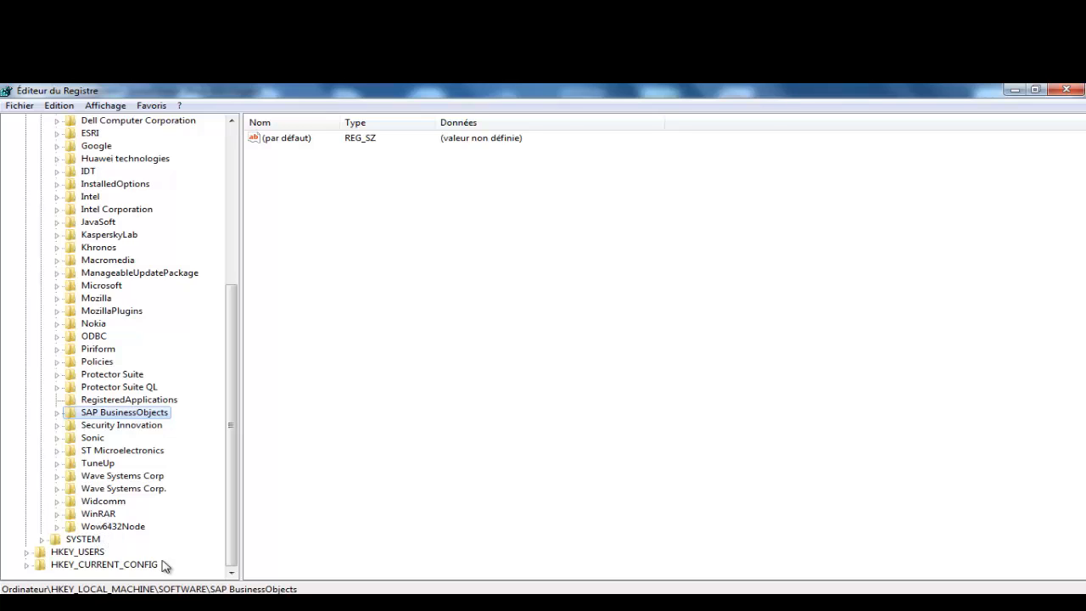
click(42, 540)
scroll(235, 482, down, 3)
drag(235, 482, 227, 509)
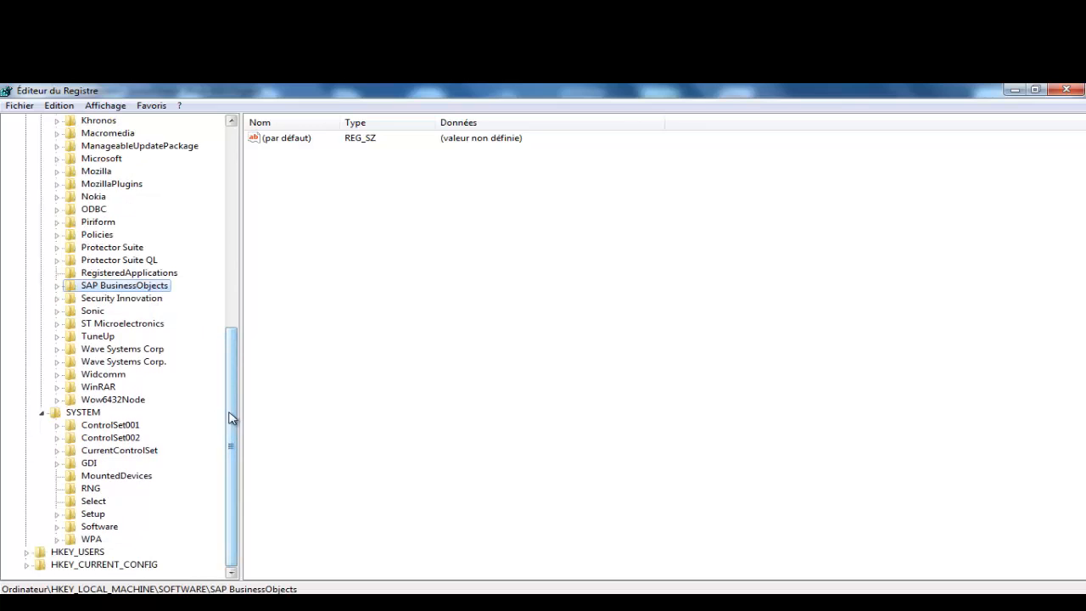
drag(236, 427, 234, 369)
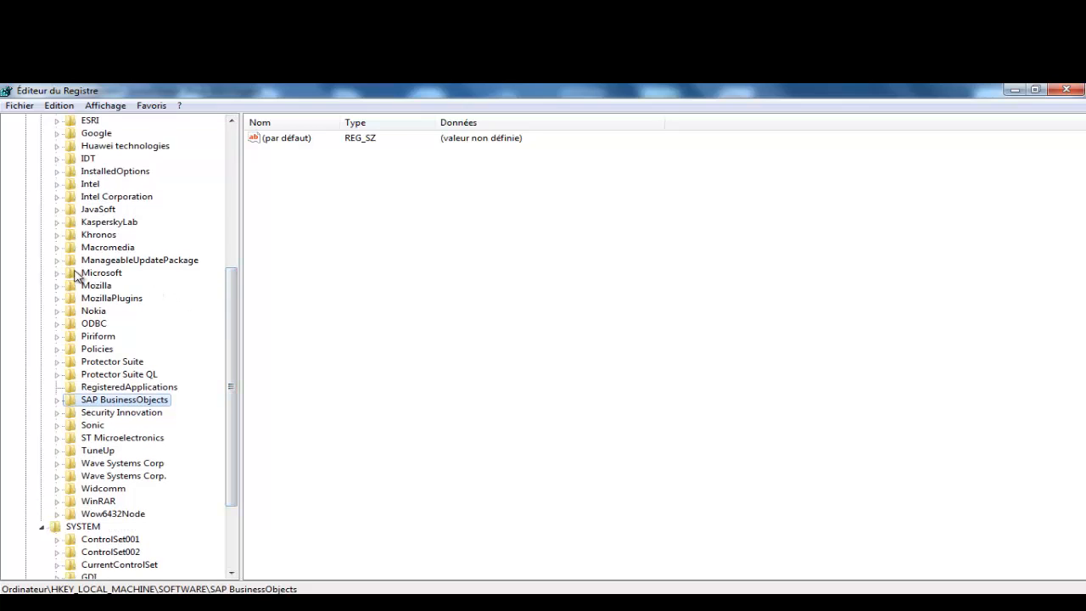
click(83, 275)
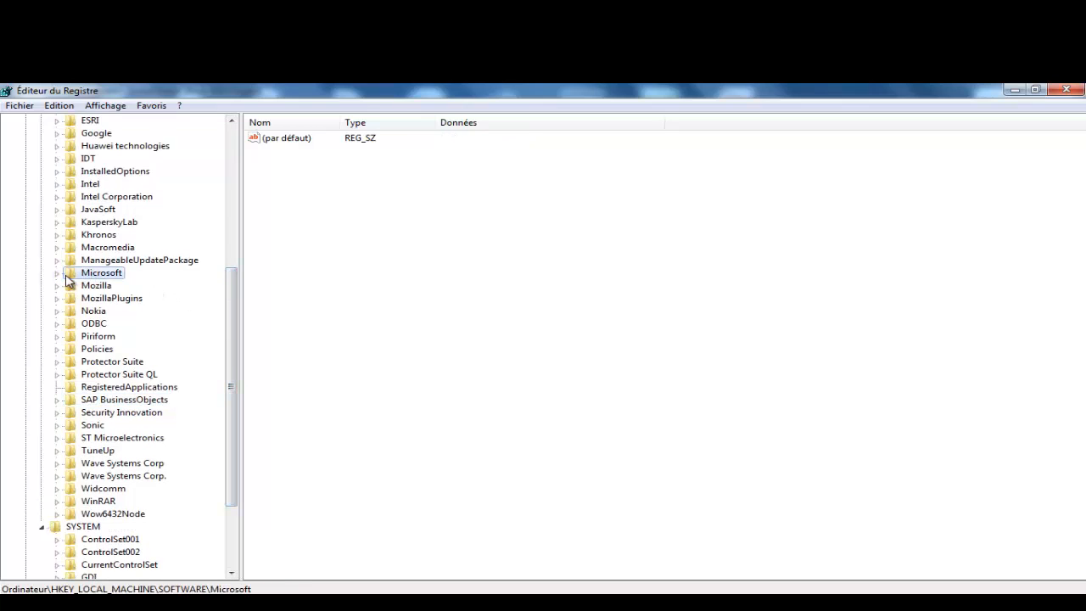
click(57, 273)
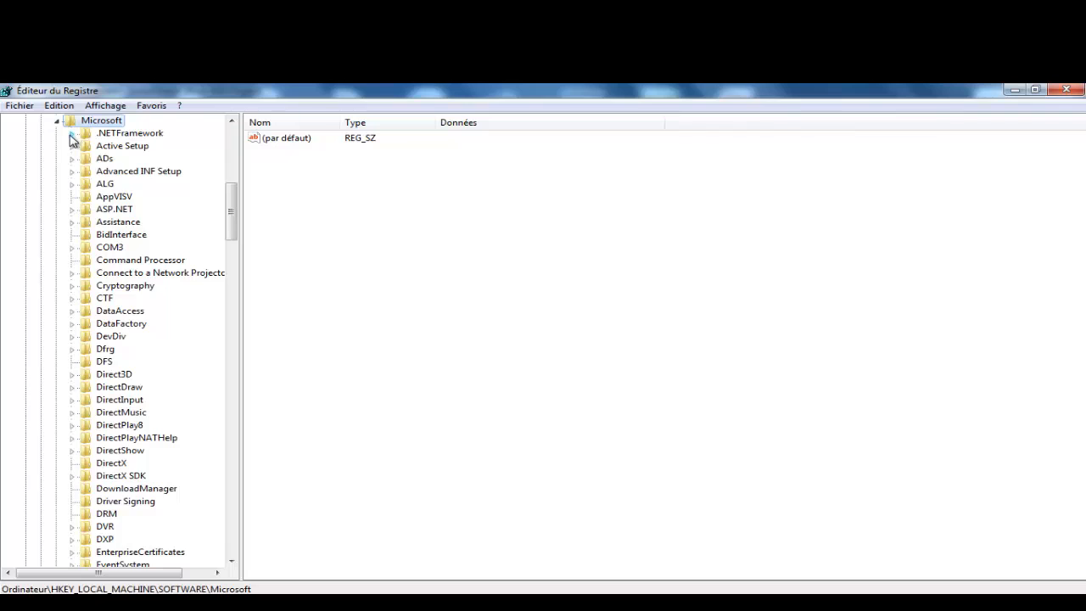
click(72, 134)
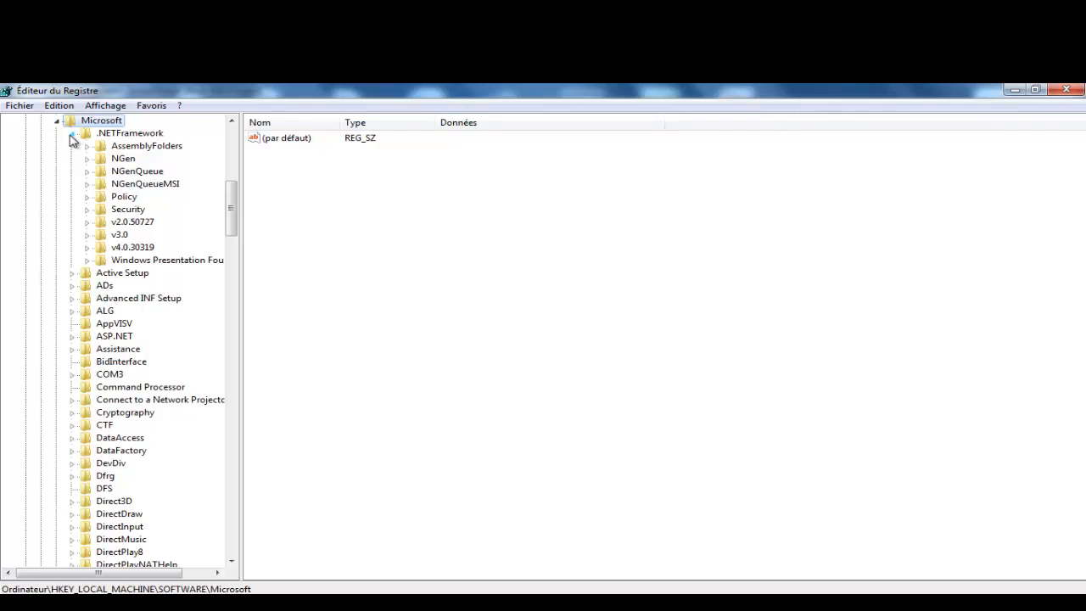
Step: Locate the NET Framework Setup key under Microsoft and expand it
click(137, 134)
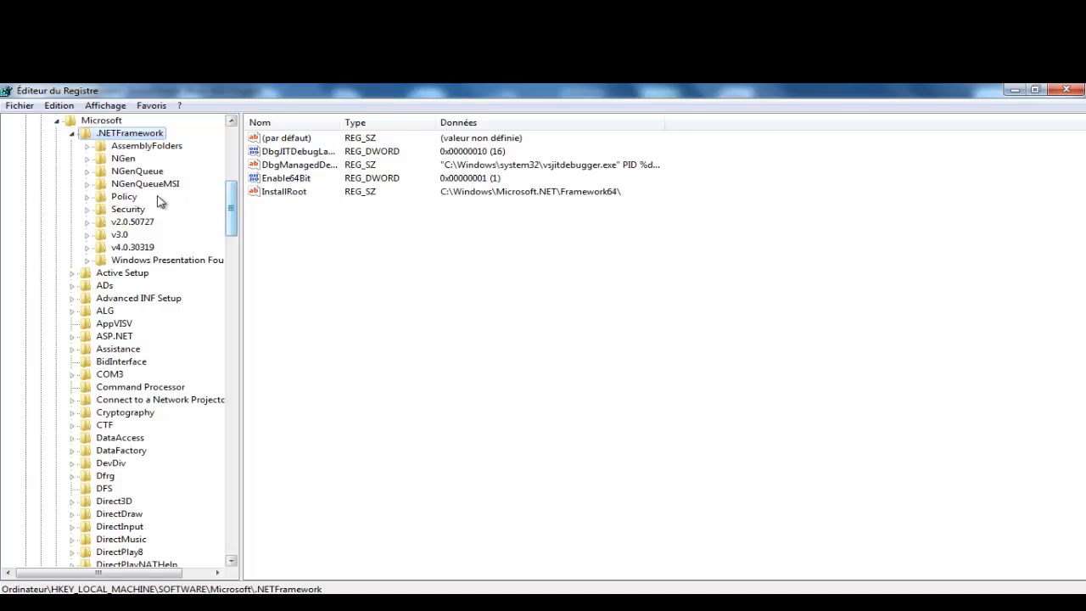
click(72, 133)
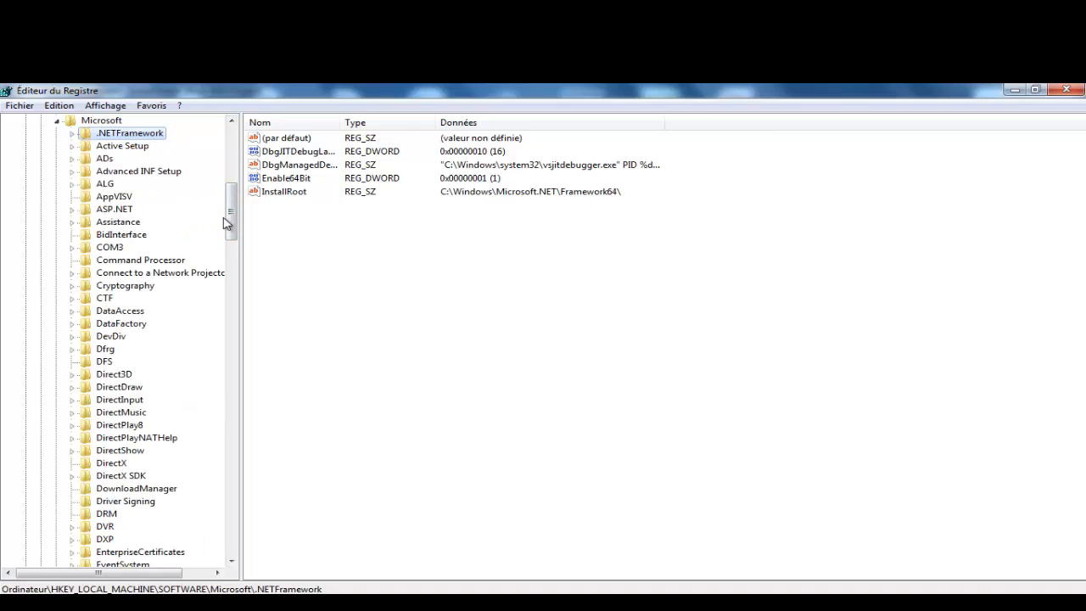
drag(229, 215, 230, 333)
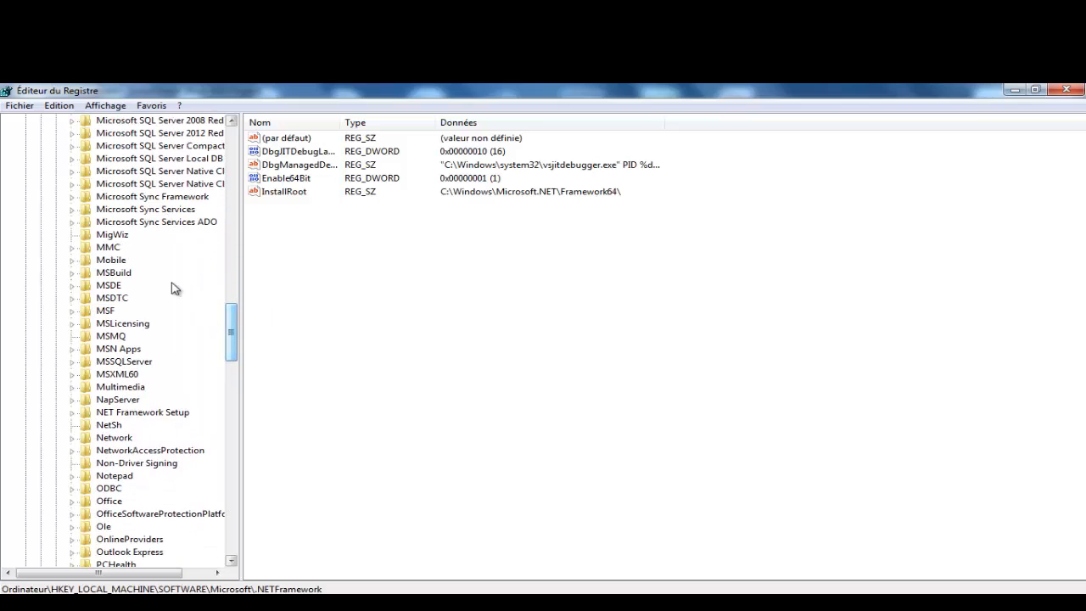
click(131, 198)
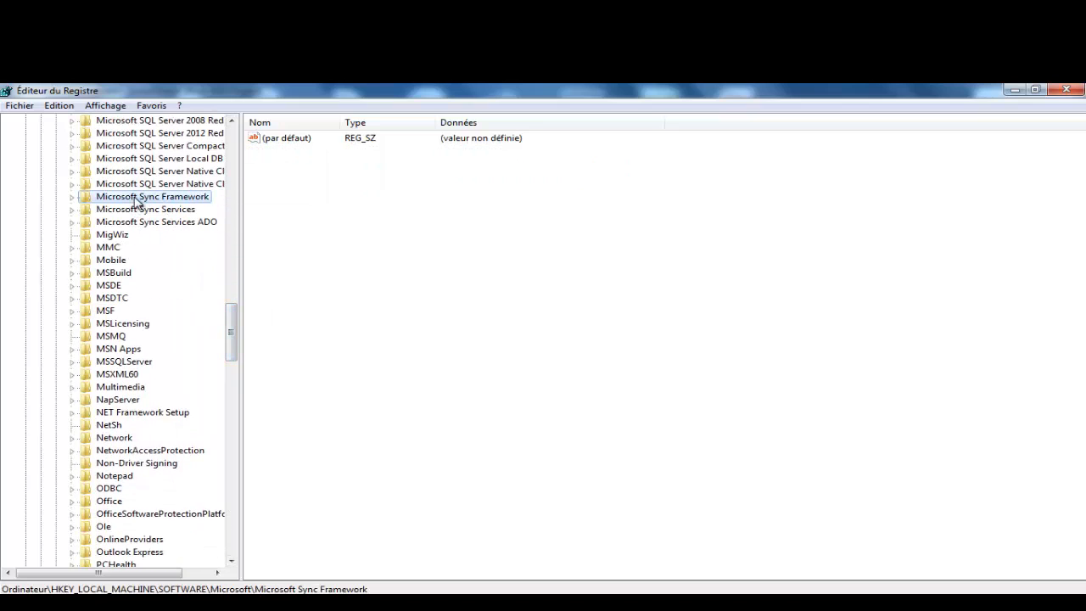
drag(232, 332, 237, 349)
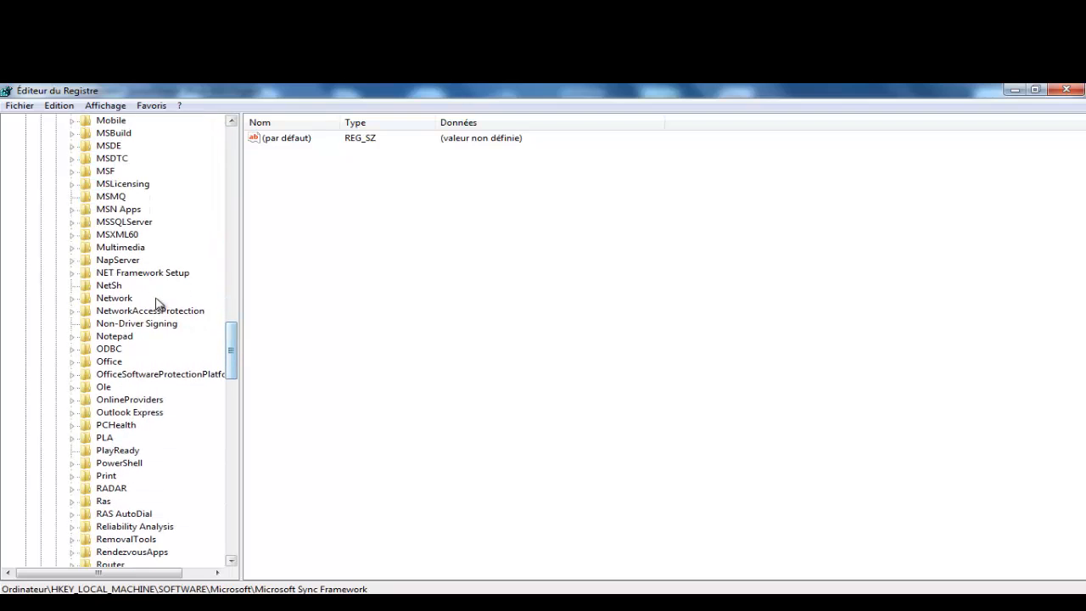
click(139, 277)
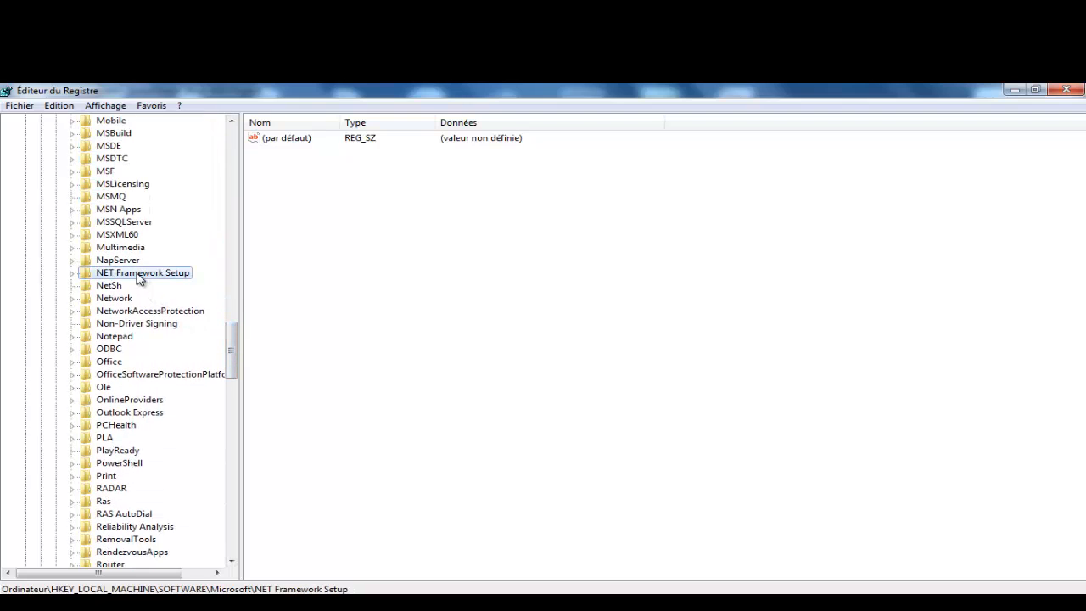
click(72, 273)
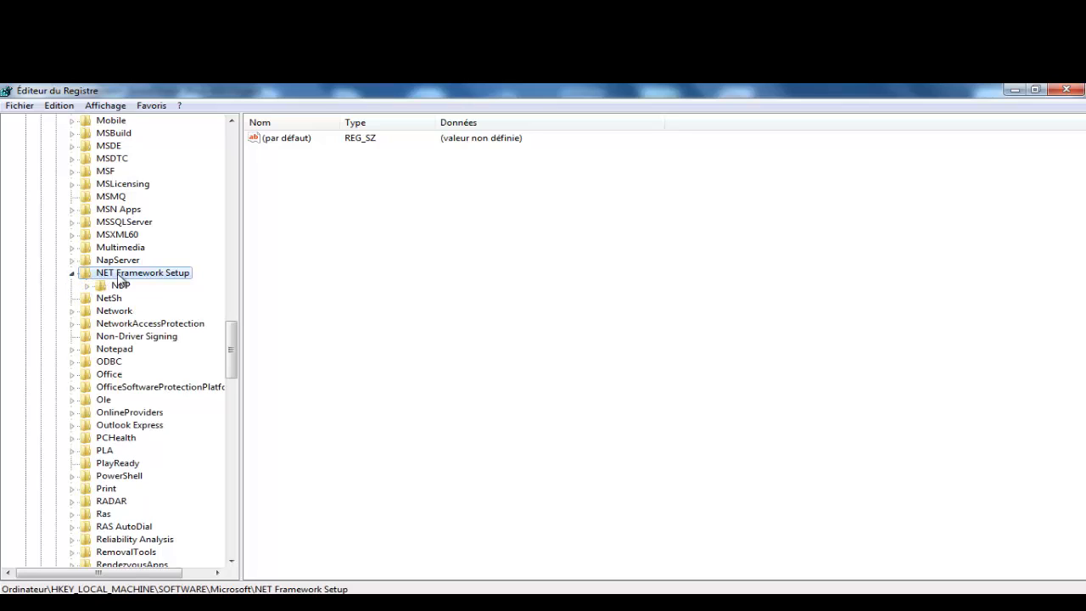
click(73, 273)
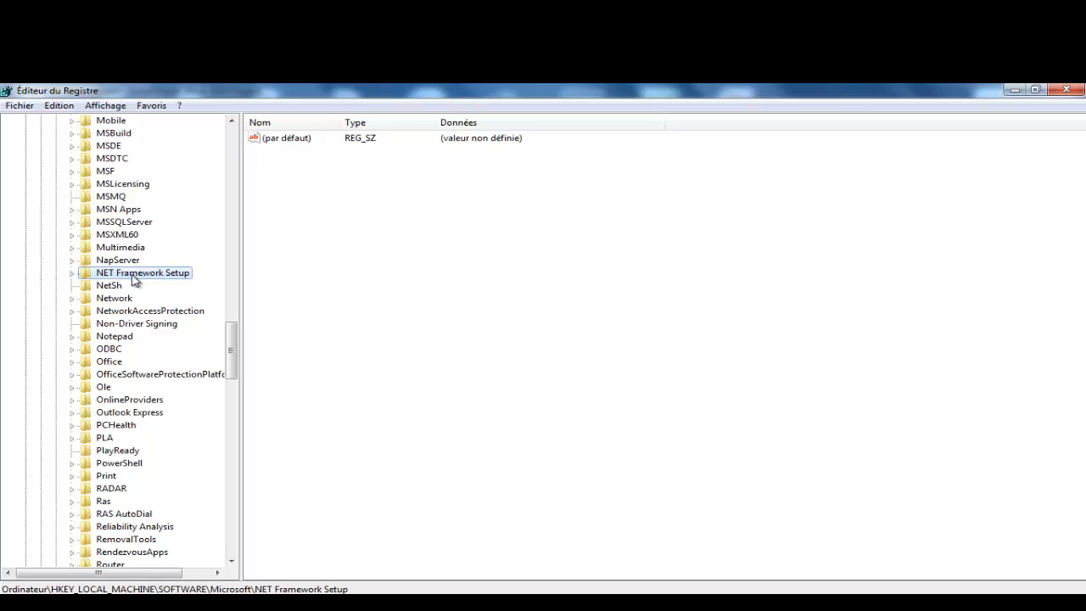
right_click(132, 279)
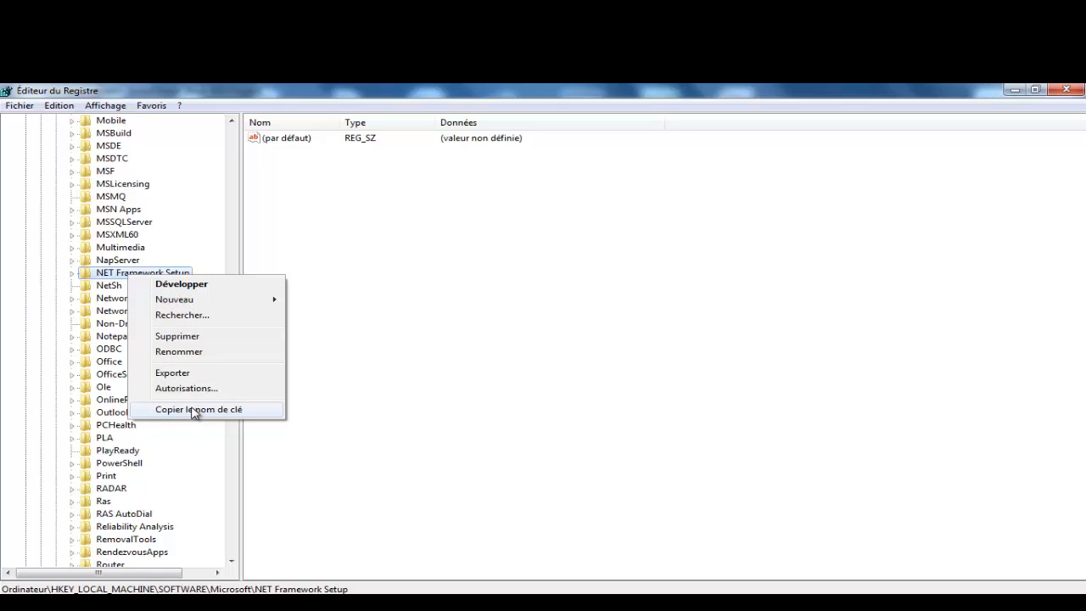
double_click(106, 278)
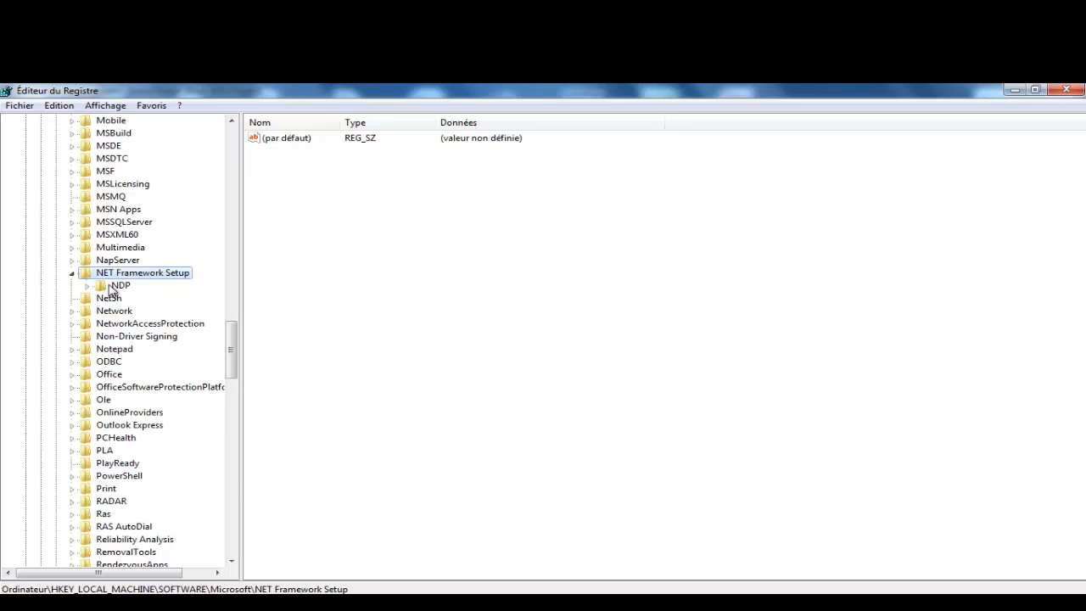
Step: Open NDP\v4.0\Client and copy its full key path with 'Copier le nom de clé'
click(90, 285)
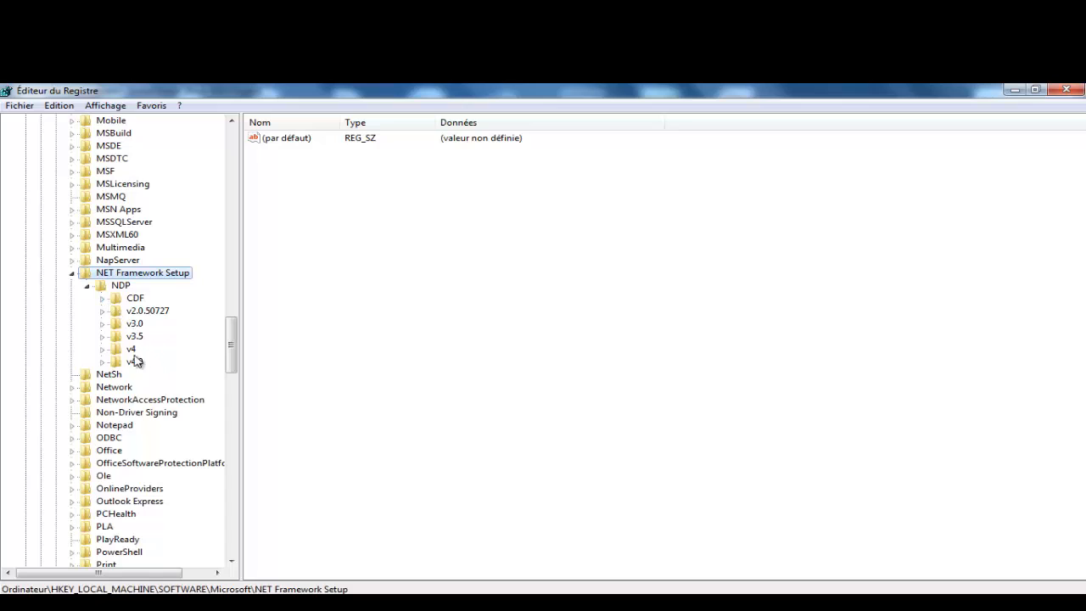
click(113, 287)
click(136, 365)
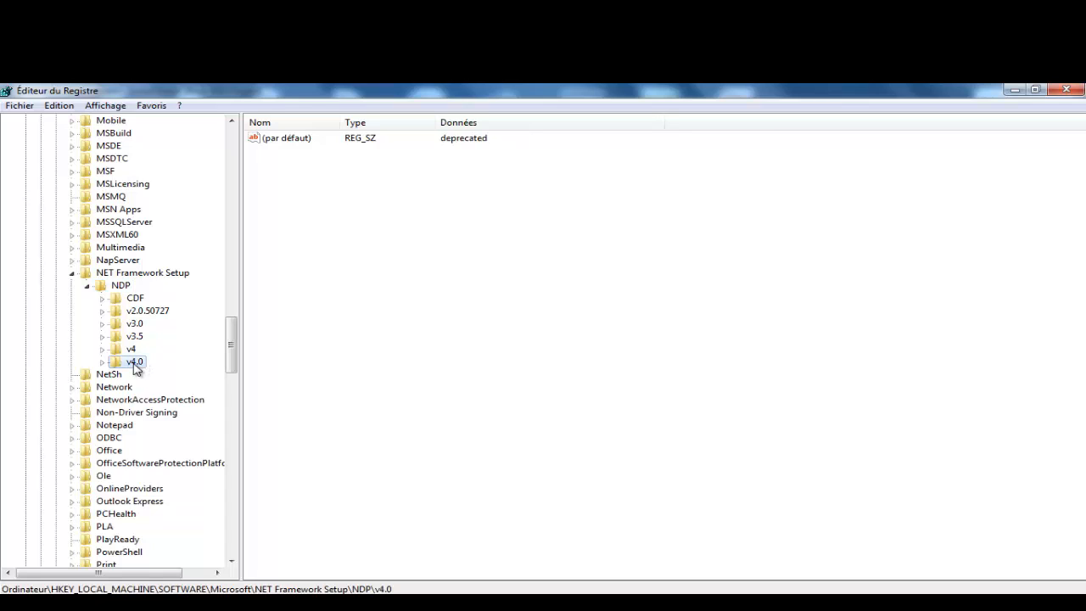
click(101, 363)
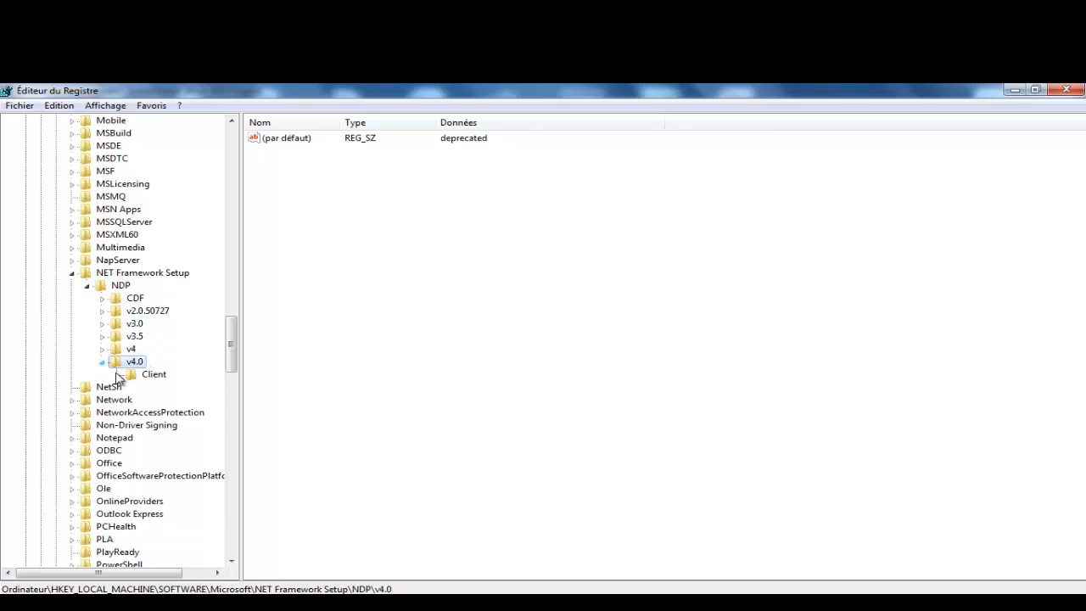
click(132, 377)
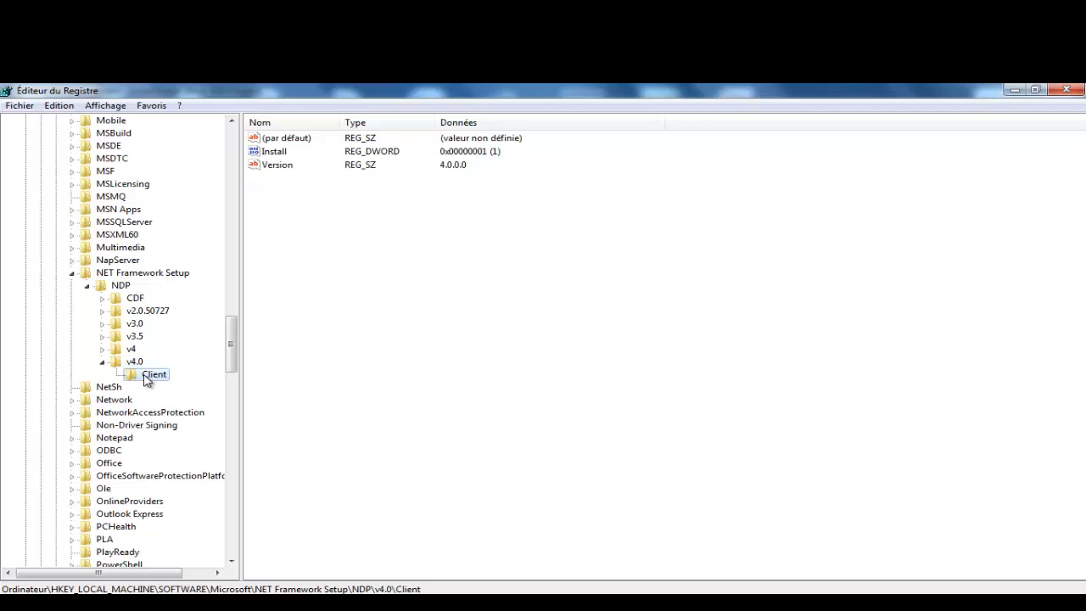
right_click(146, 379)
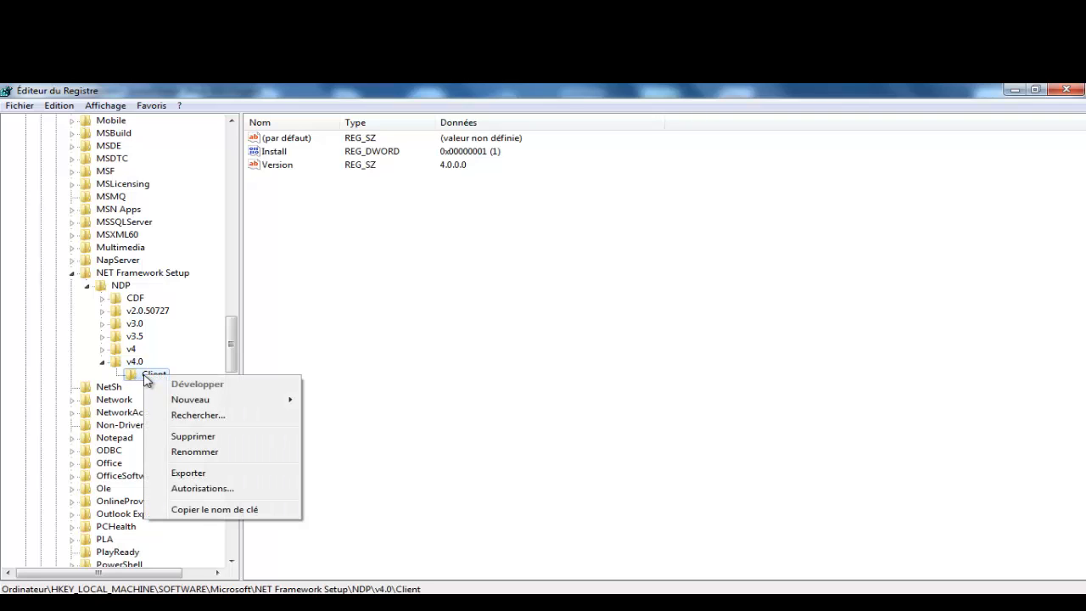
click(209, 509)
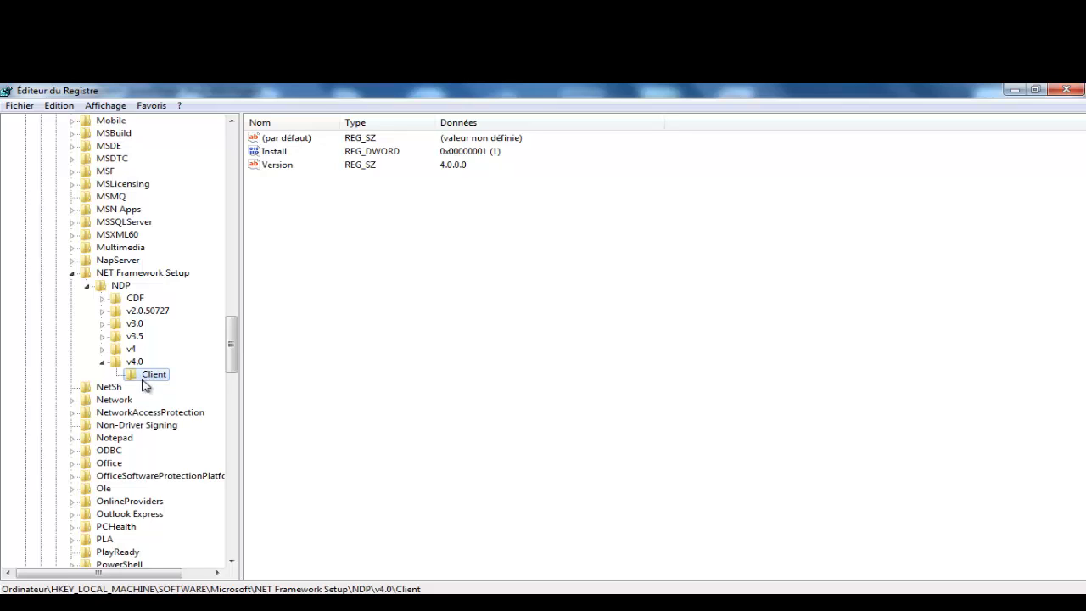
right_click(145, 380)
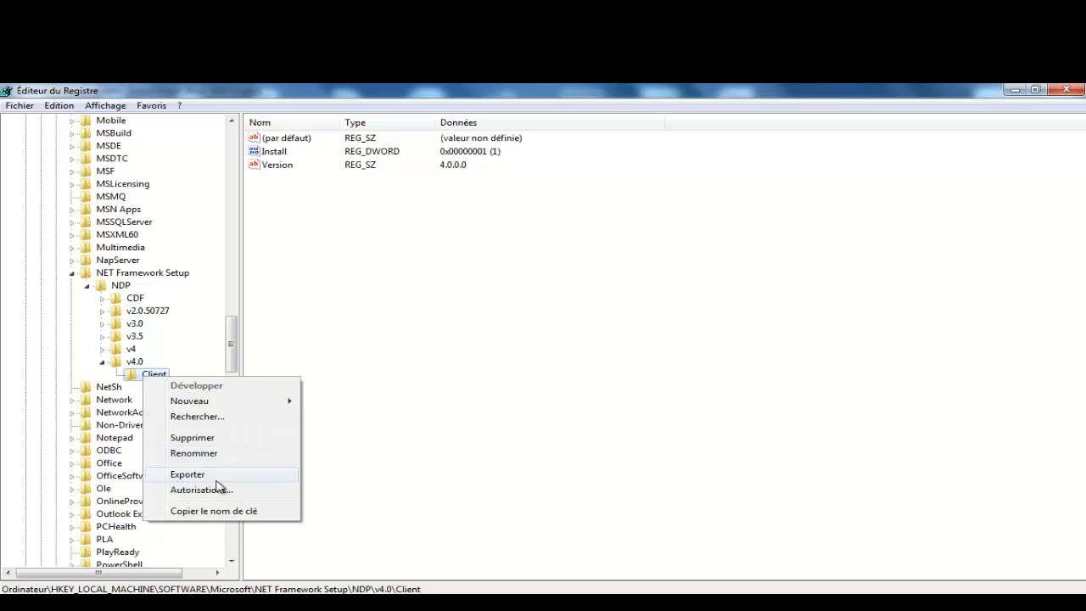
click(213, 510)
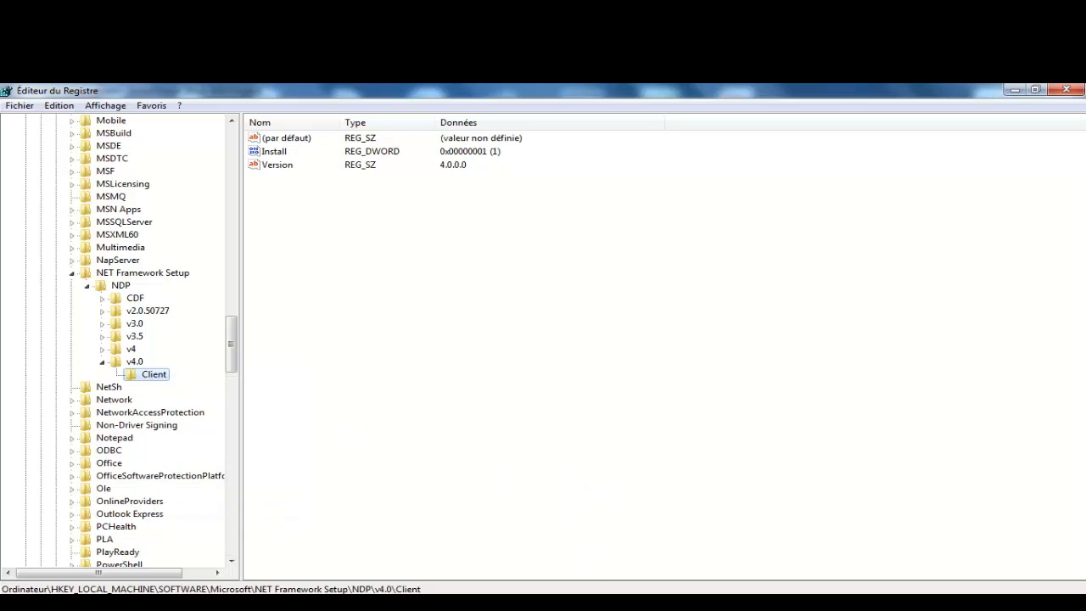
Step: Paste the NDP\v4.0\Client key path into the condition, set 'DOES NOT EXIST', and confirm
key(alt+Tab)
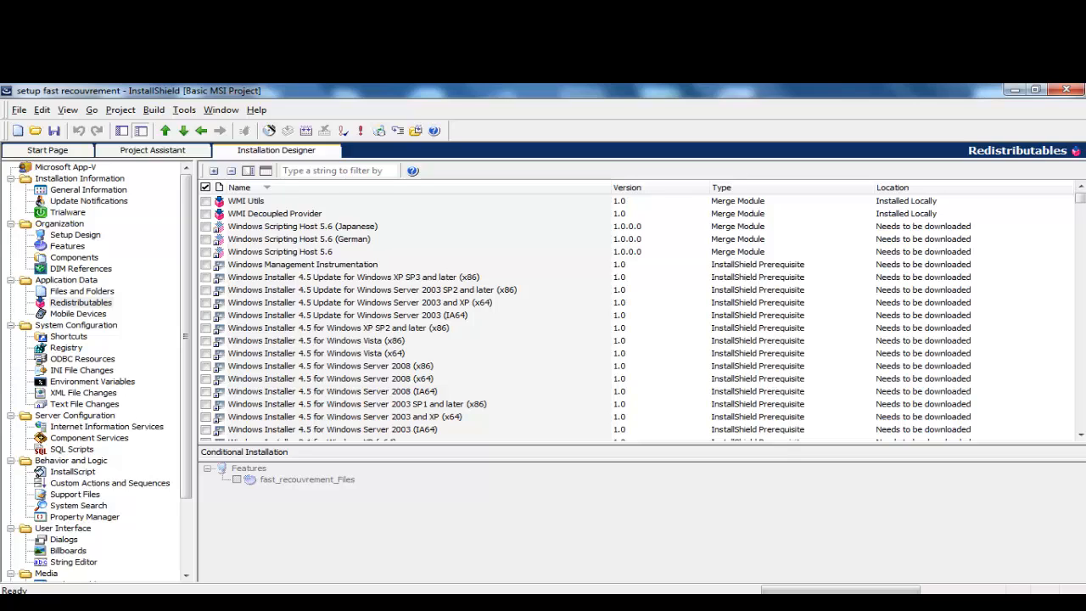
key(alt+Tab)
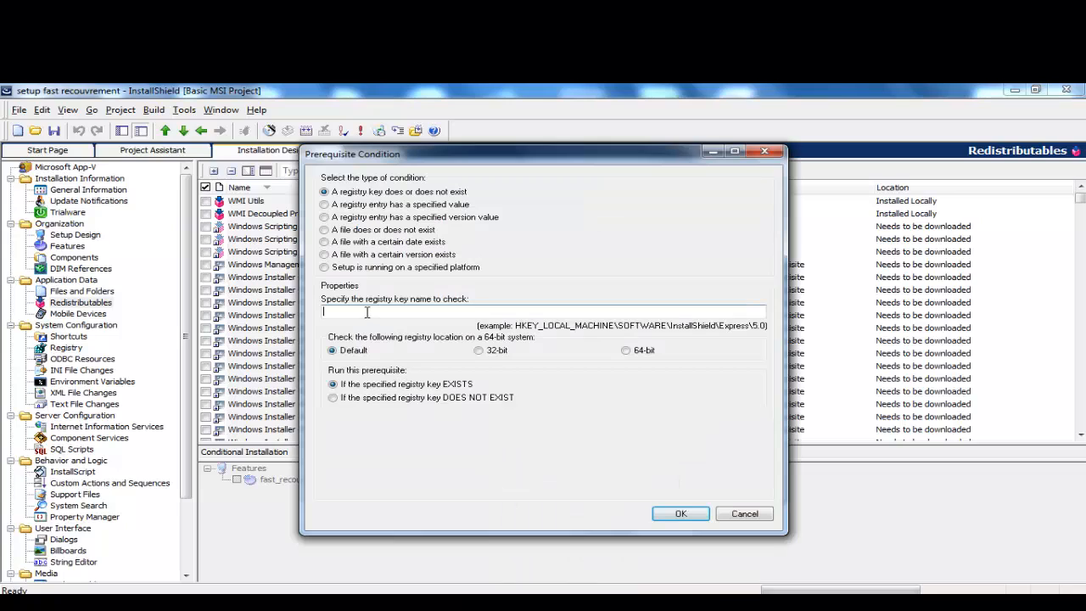
right_click(366, 310)
click(410, 371)
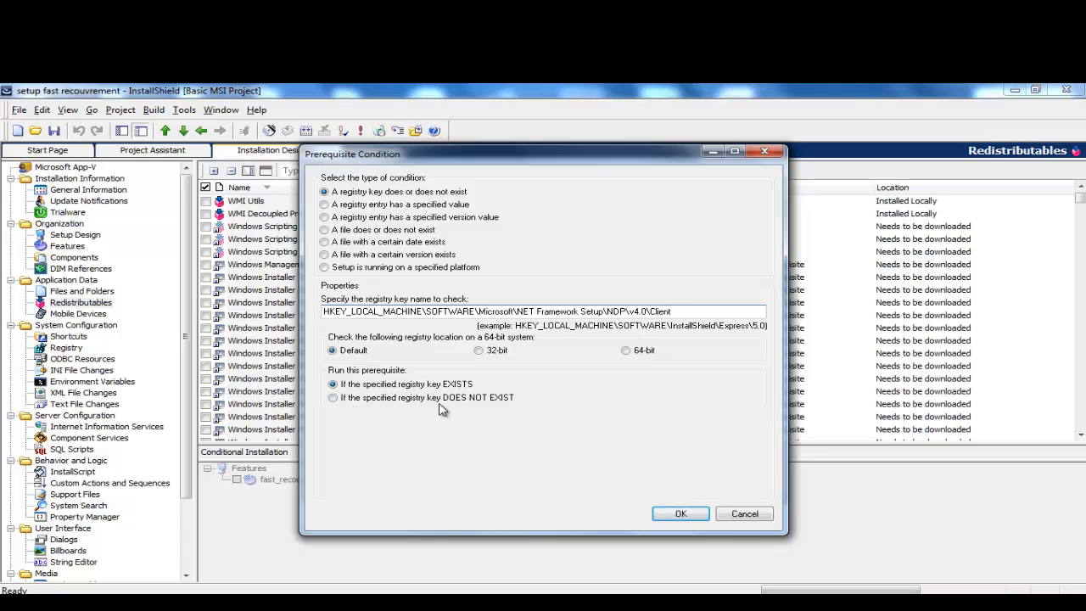
click(334, 400)
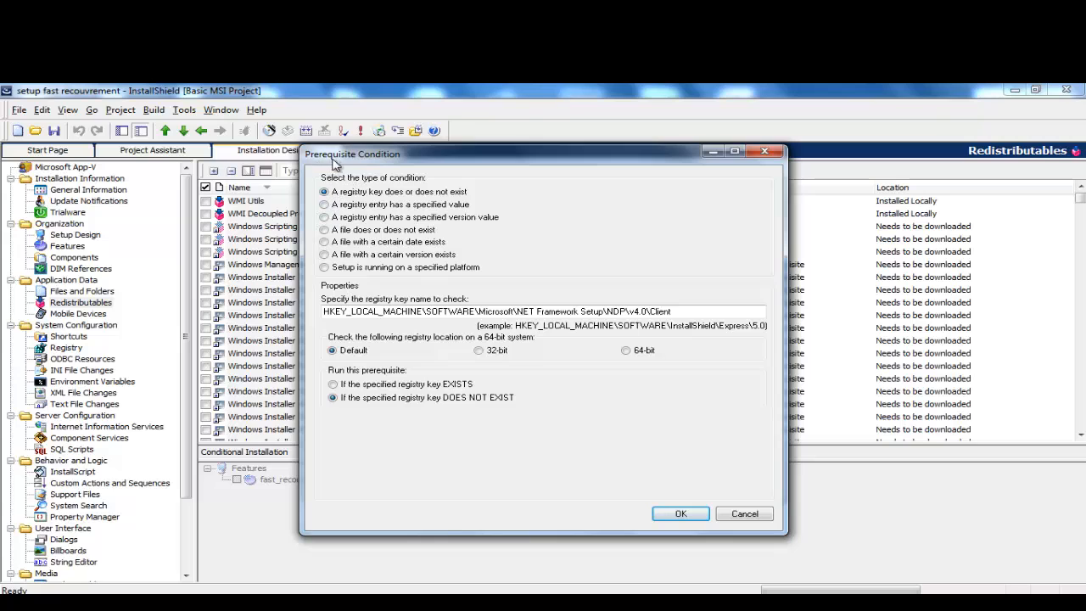
click(678, 514)
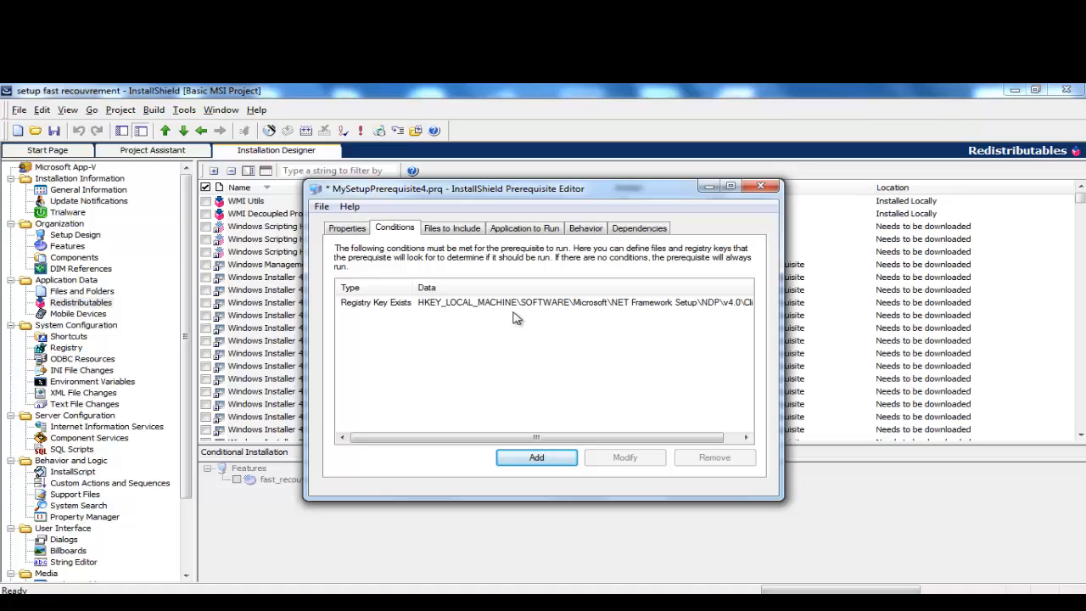
Step: Review the Properties, Conditions, Files to Include, Application to Run (/quiet) and Behavior tabs
click(348, 232)
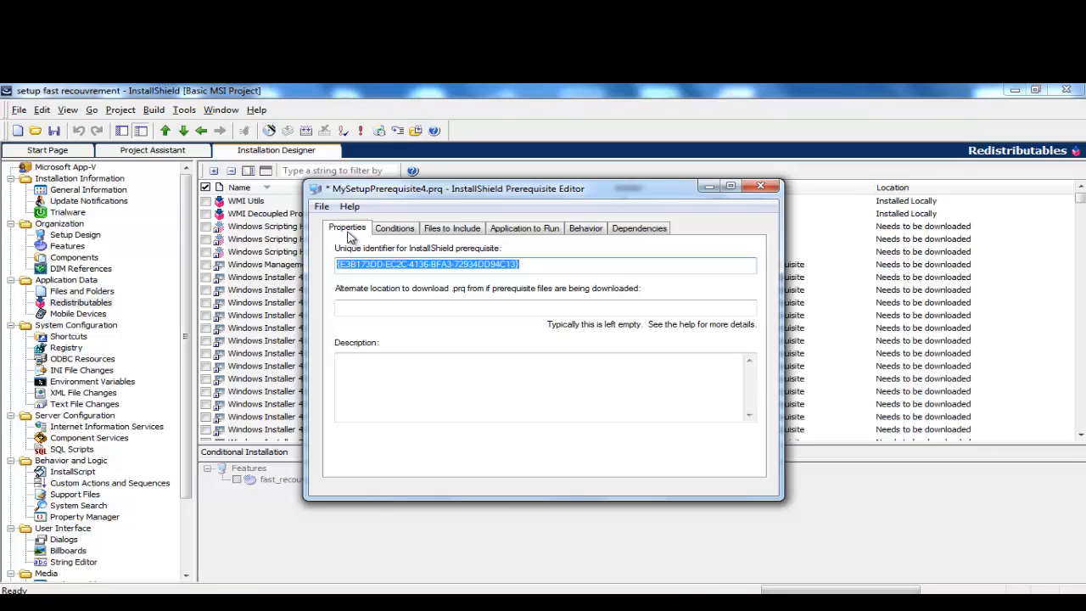
click(397, 232)
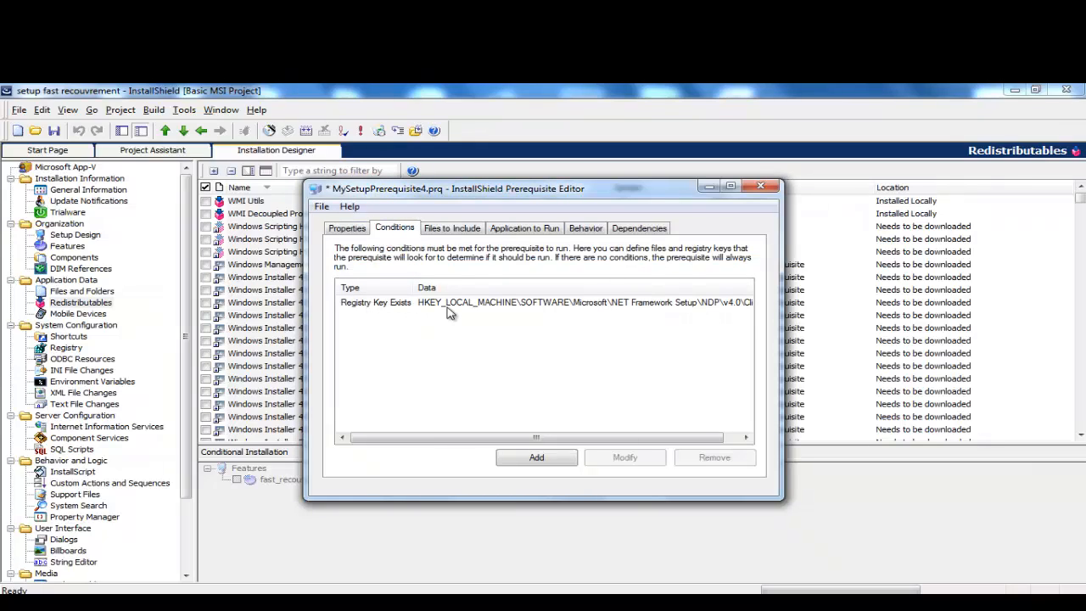
click(450, 231)
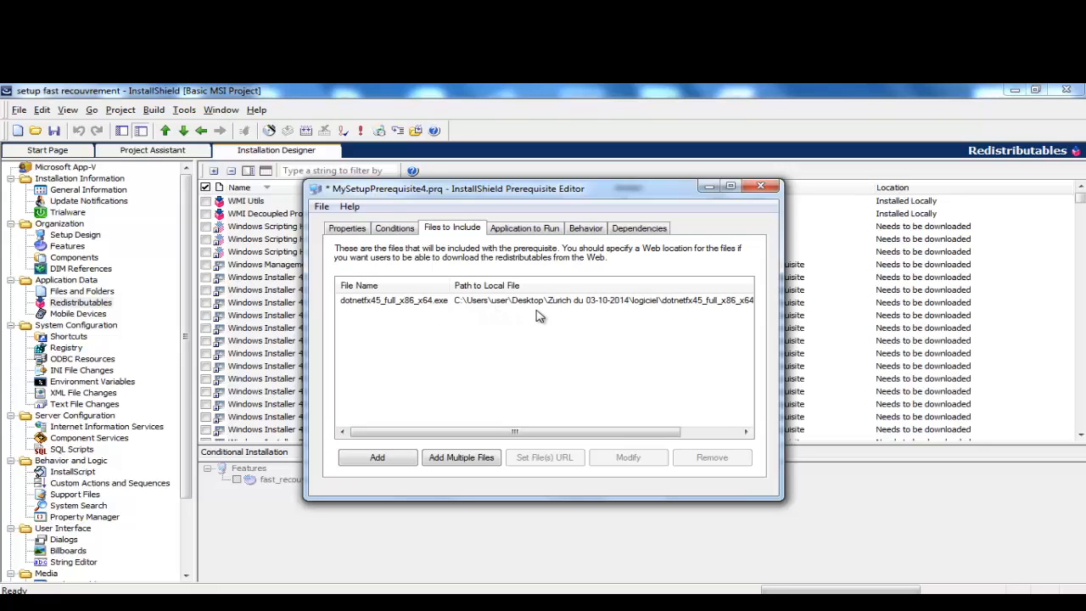
click(523, 232)
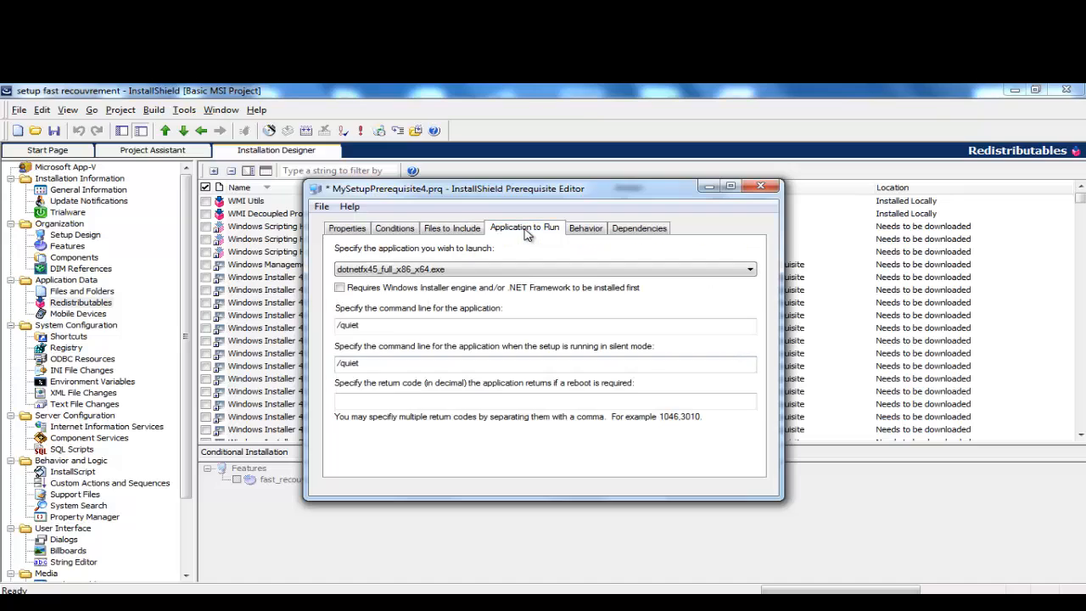
drag(384, 331, 319, 328)
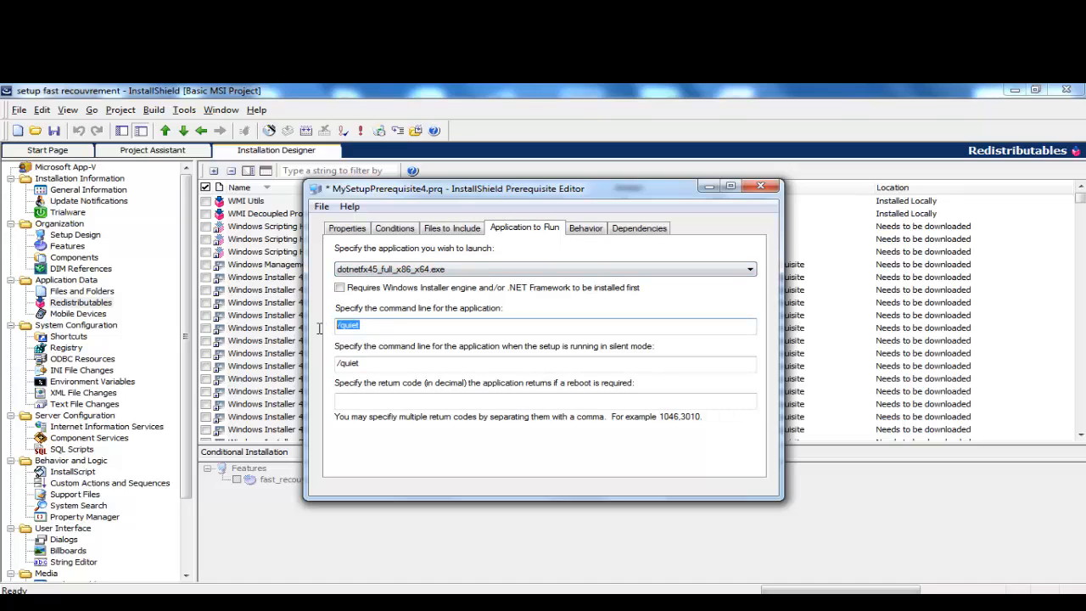
click(585, 230)
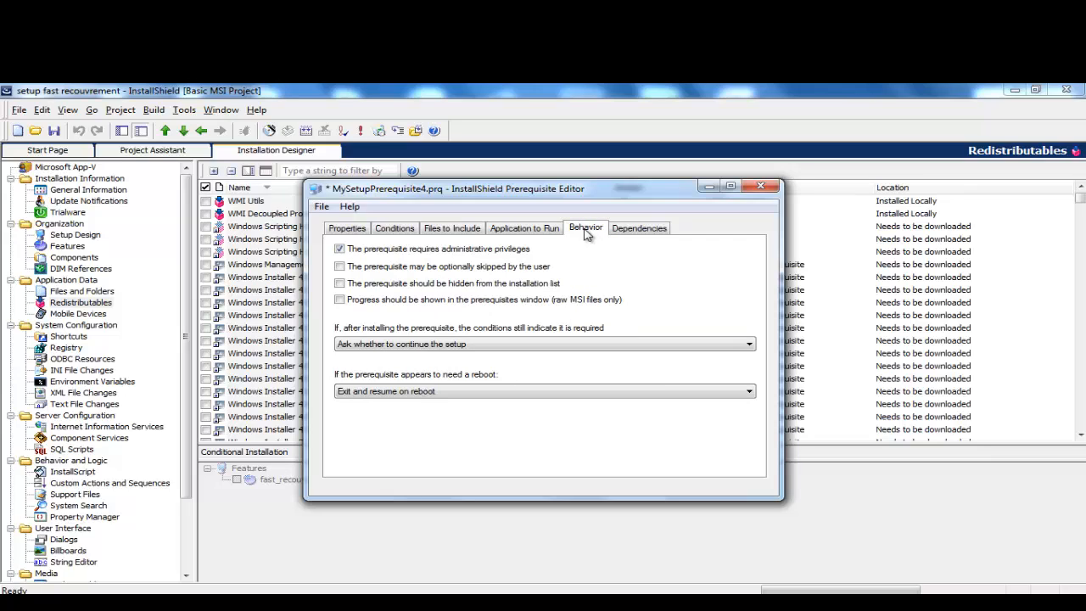
Step: Save MySetupPrerequisite4.prq and close the Prerequisite Editor
click(322, 209)
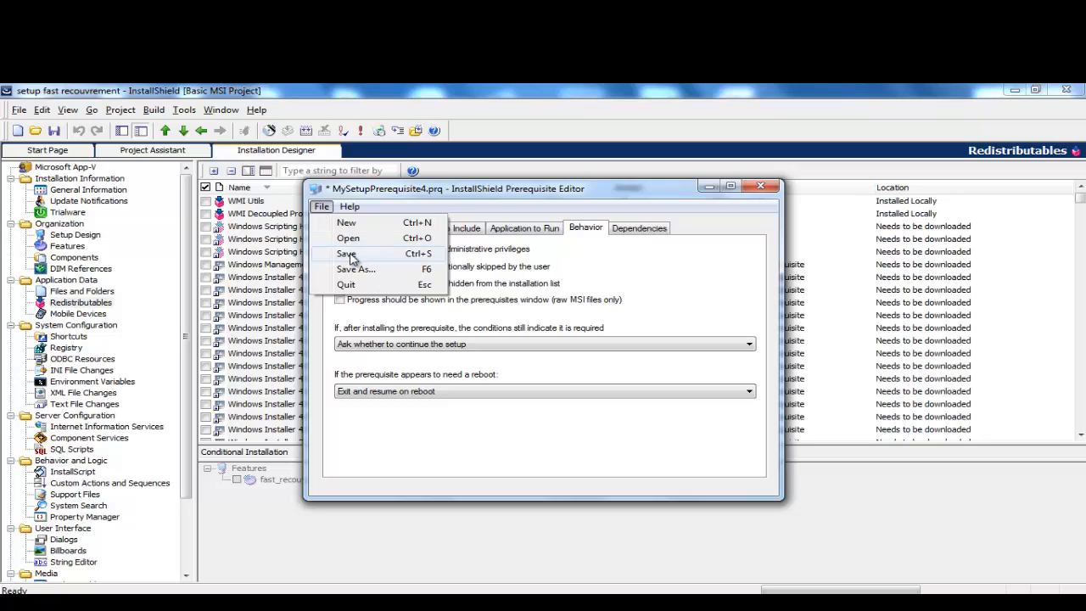
click(348, 255)
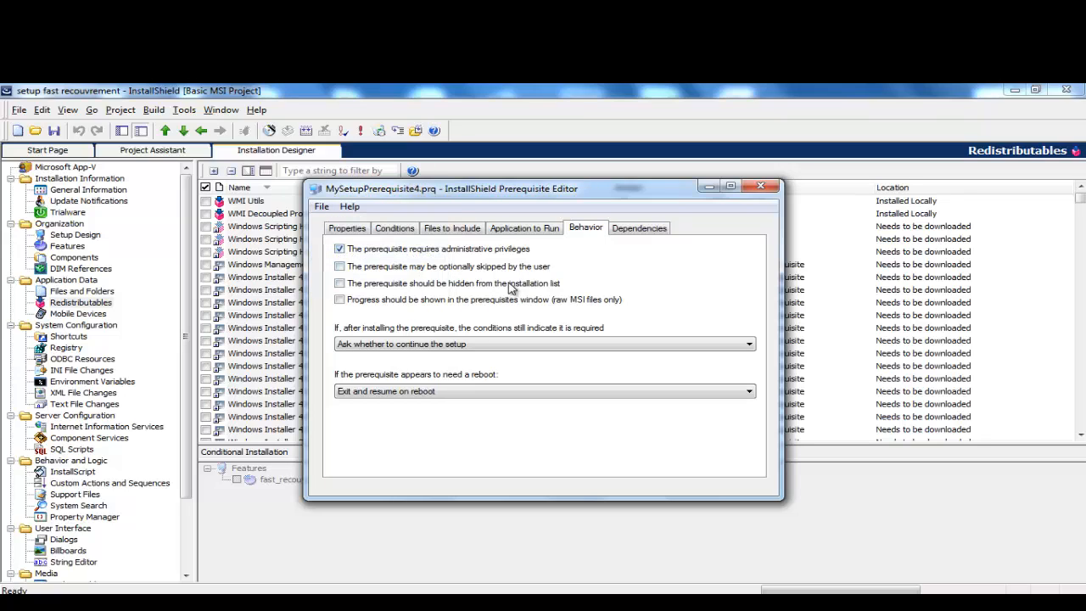
click(759, 189)
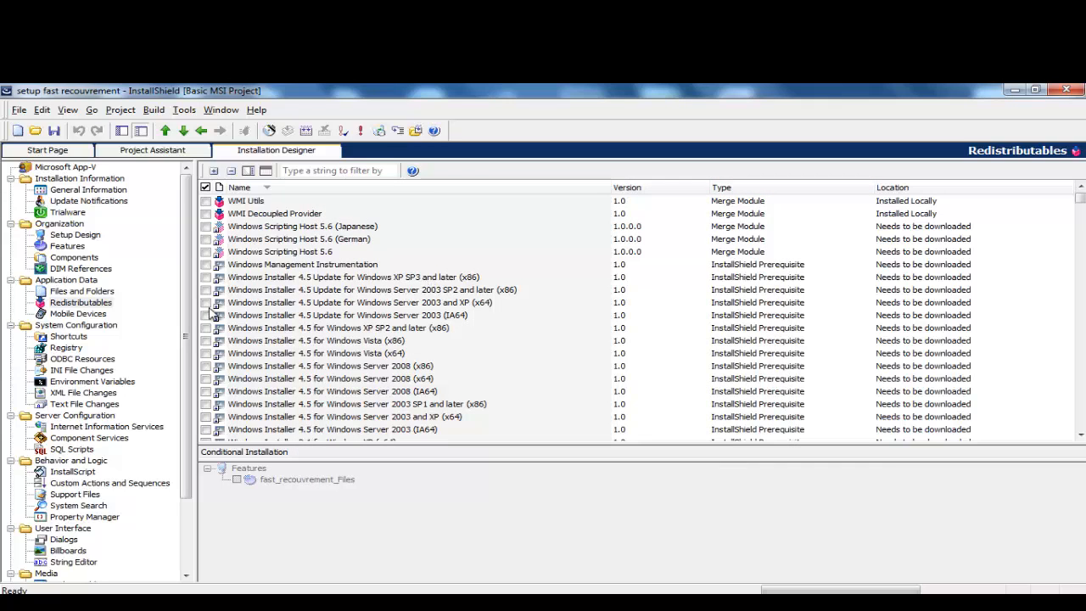
click(61, 303)
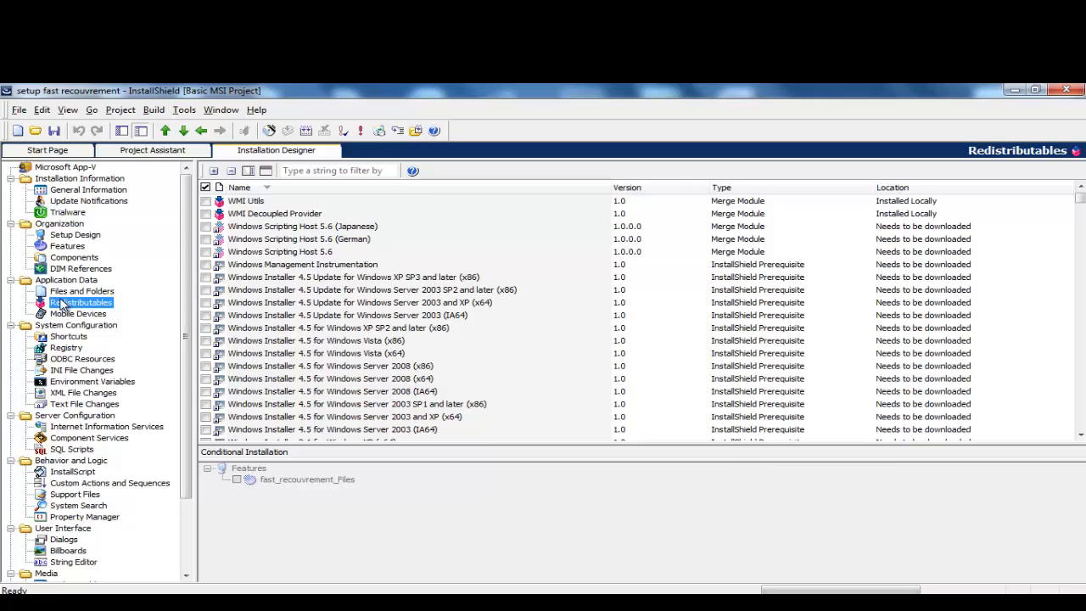
click(184, 110)
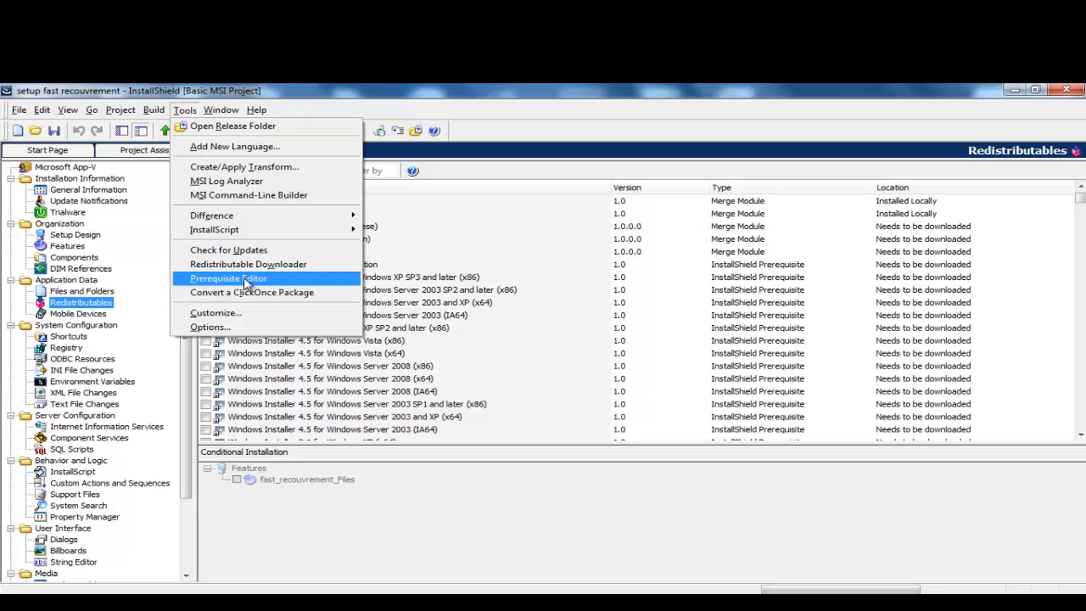
click(508, 241)
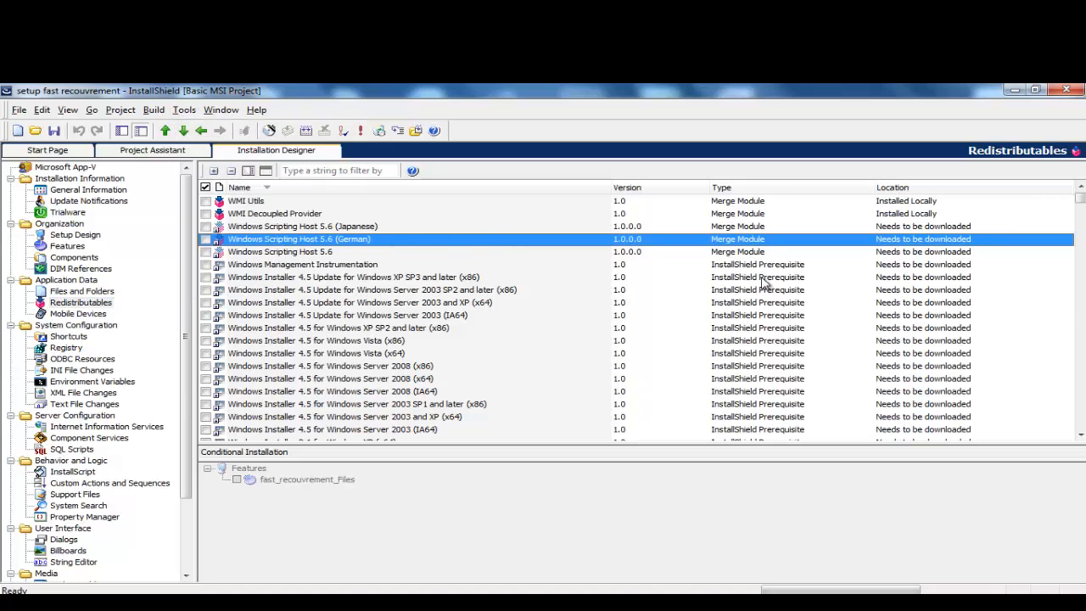
drag(1080, 200, 1079, 407)
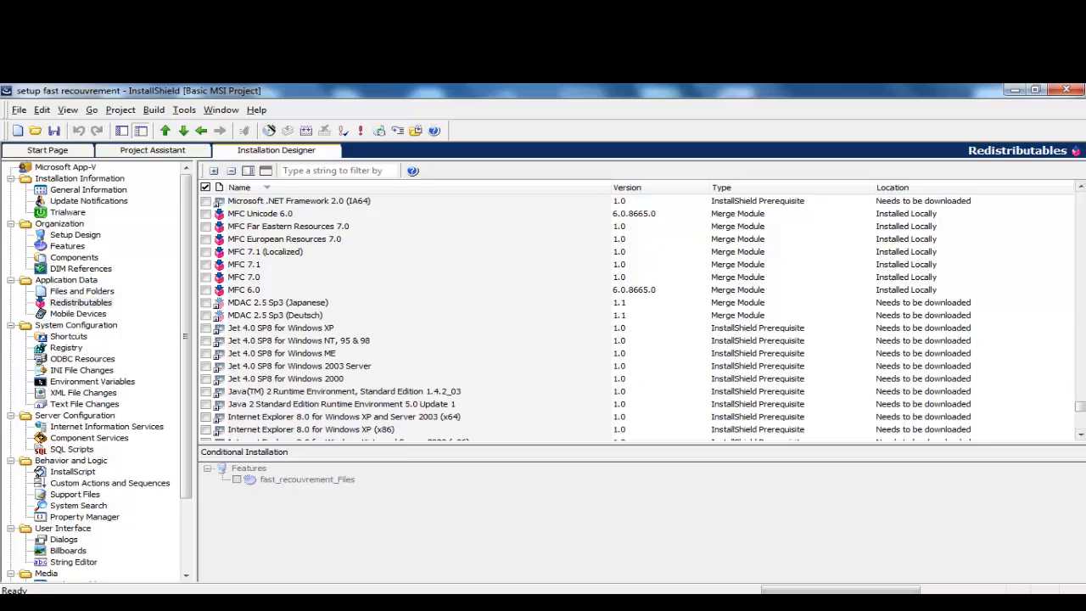
click(1079, 187)
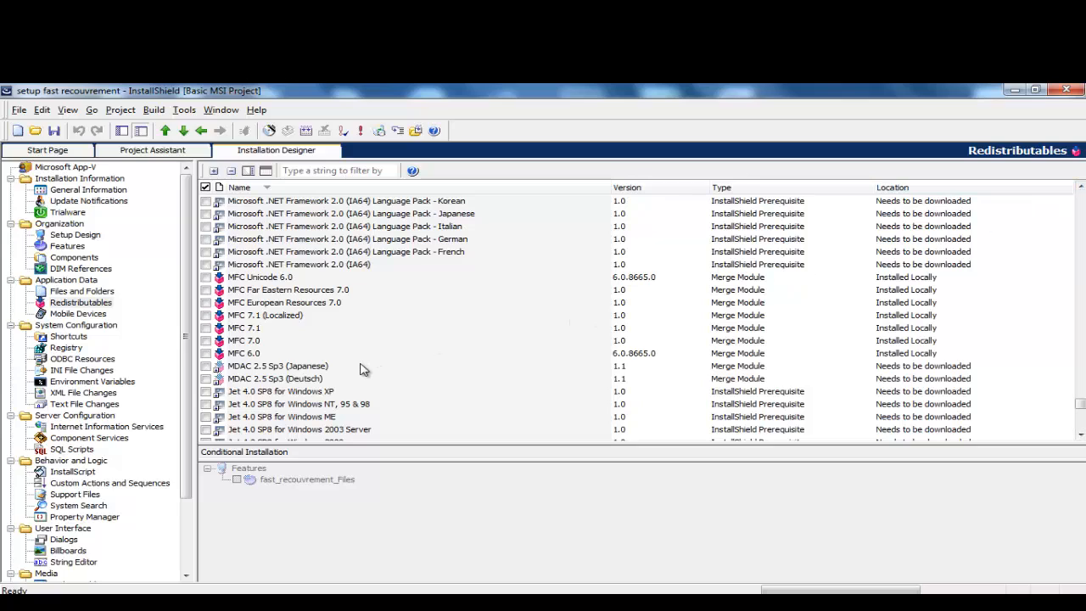
click(289, 264)
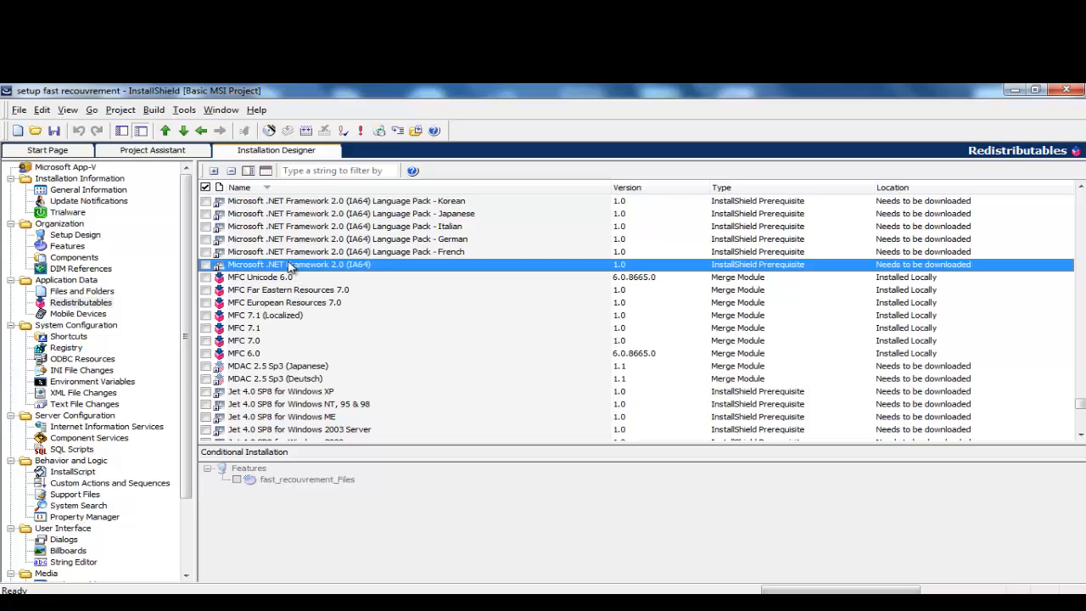
click(301, 227)
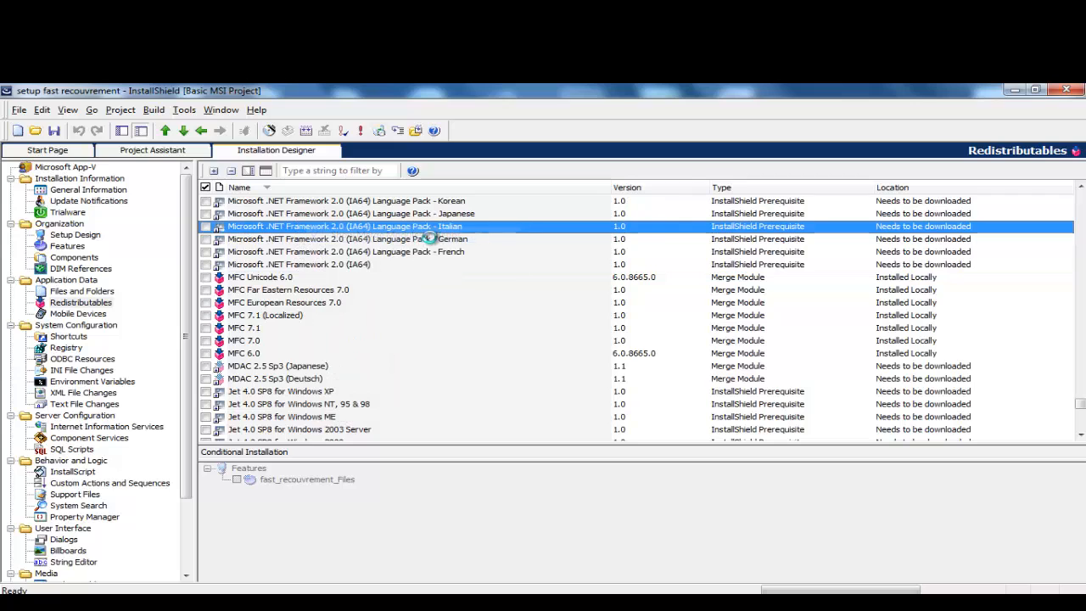
key(w)
key(w)
Step: Filter Redistributables by 'my' and open MySetupPrerequisite4 with Edit Prerequisite
click(344, 171)
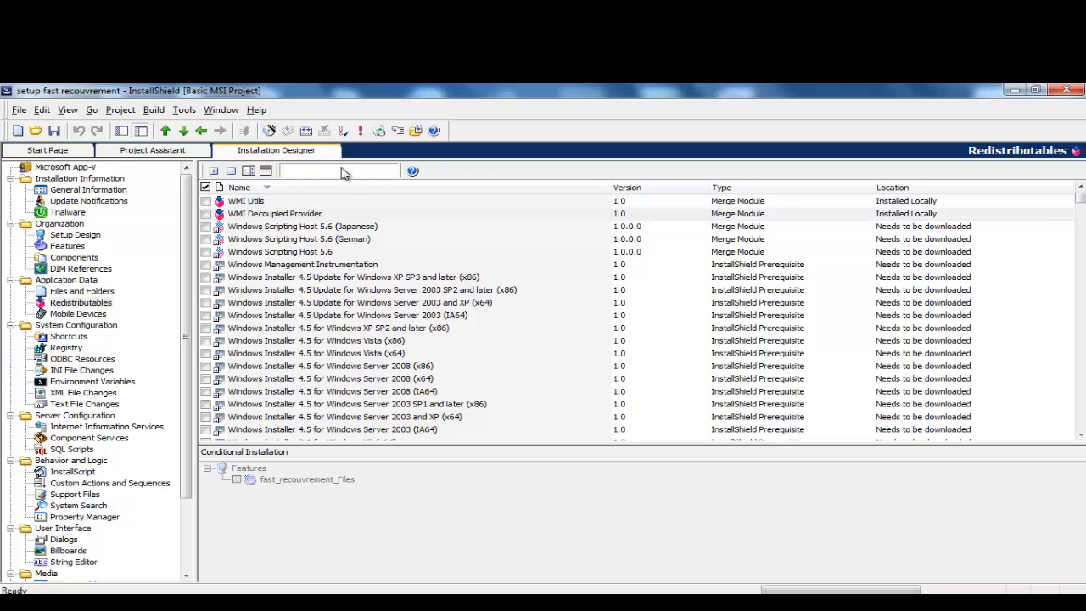
text(my)
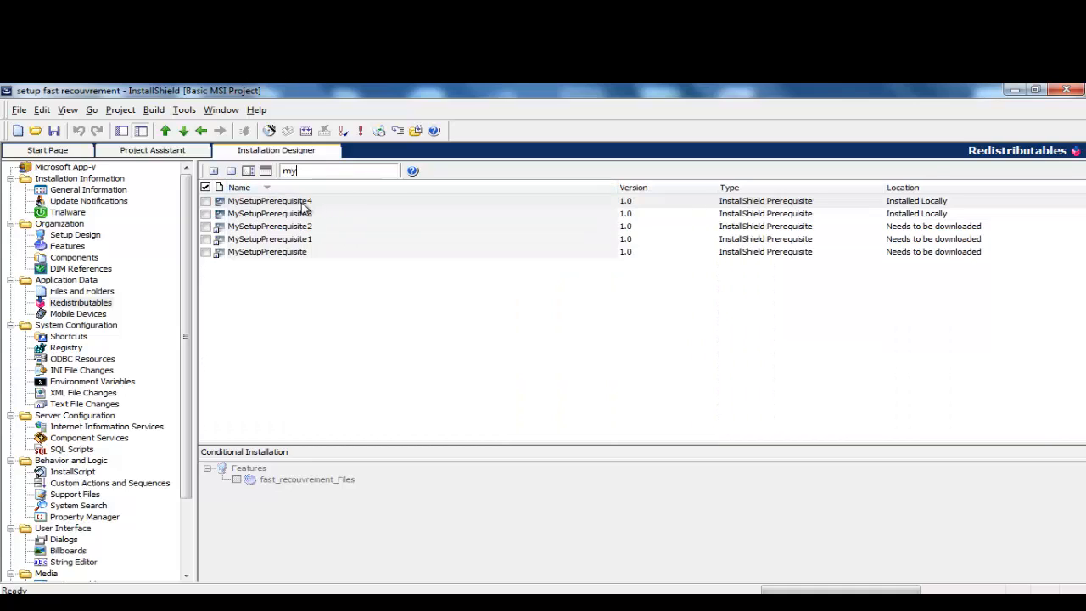
click(270, 254)
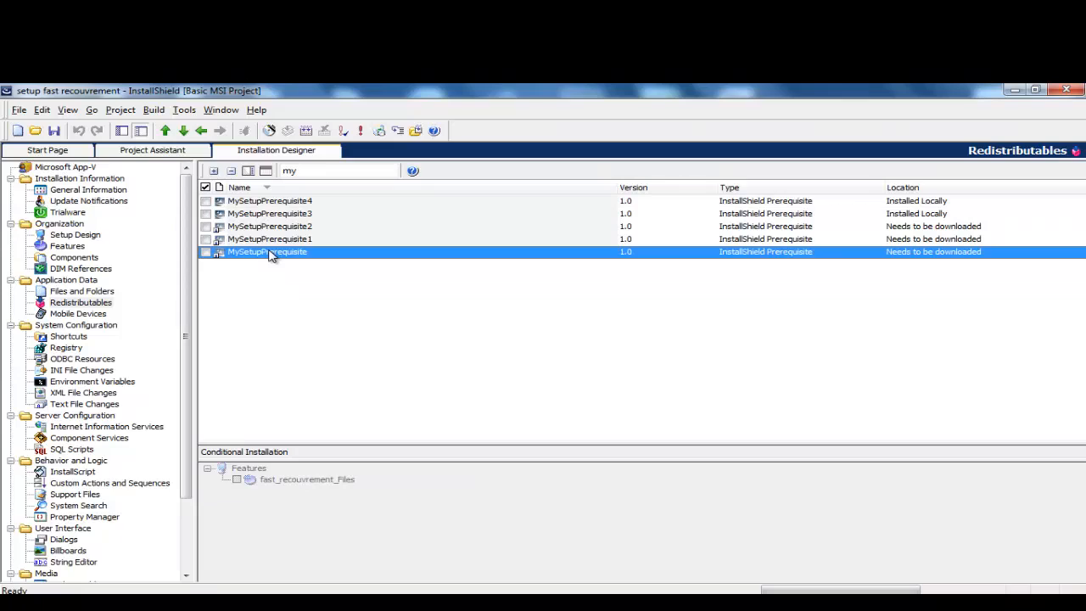
click(257, 201)
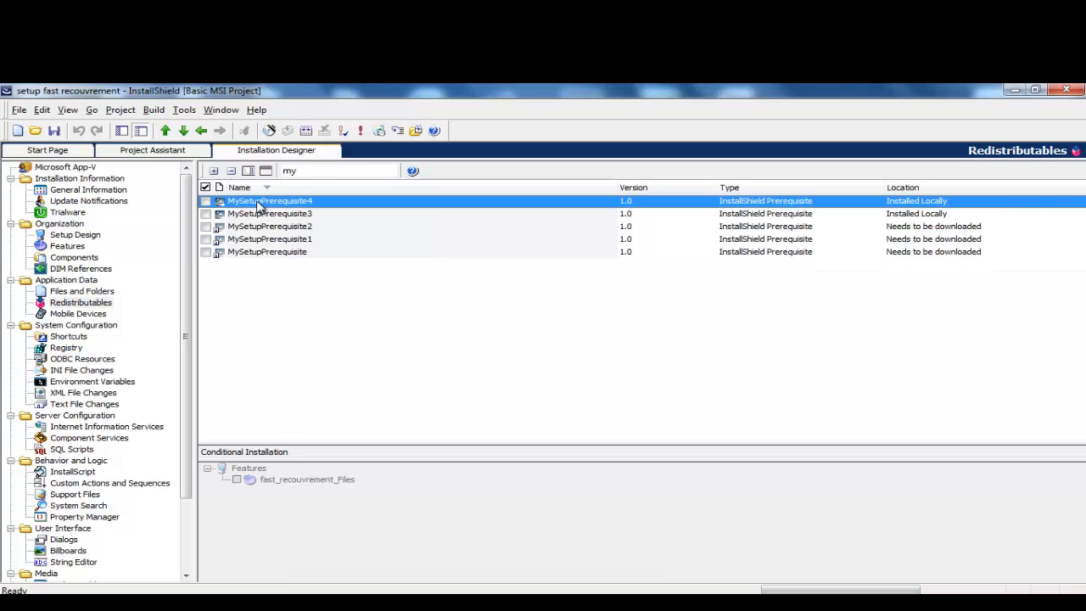
right_click(258, 203)
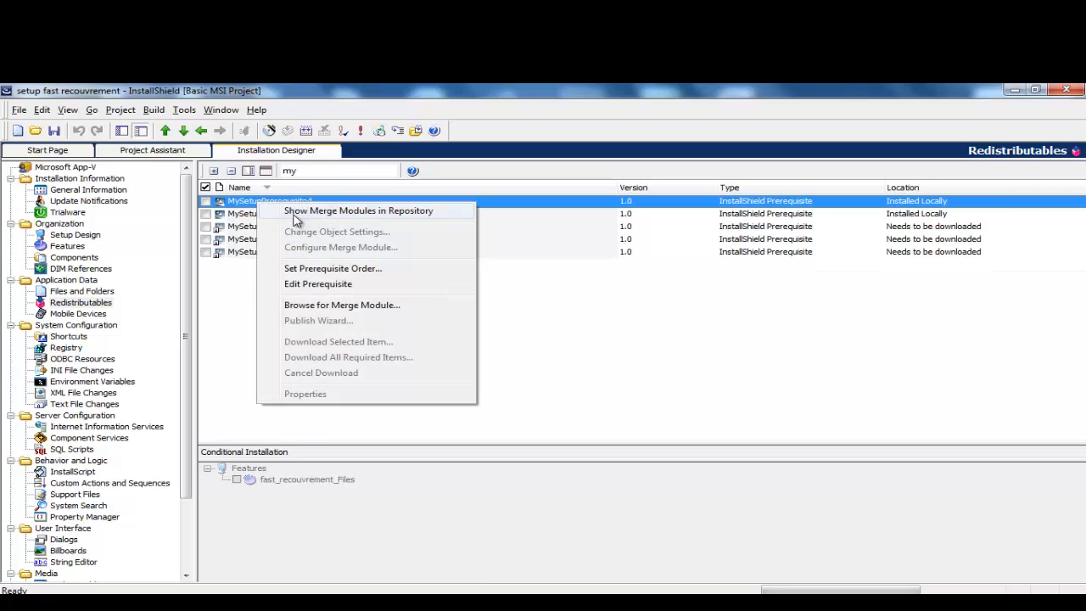
click(321, 285)
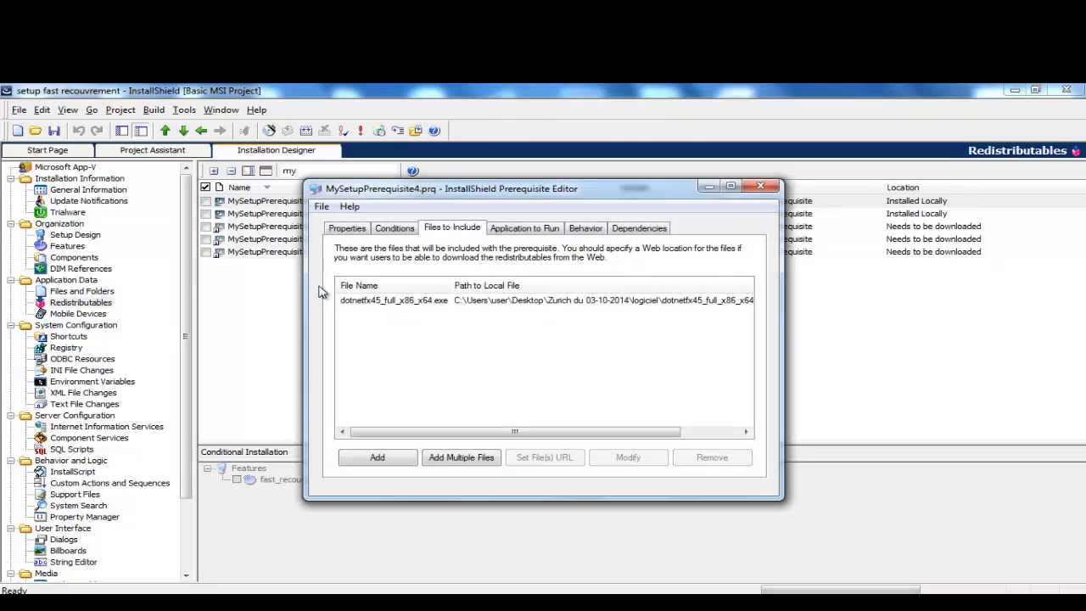
Step: Check the Properties, Conditions and Files to Include tabs, then close the editor
click(347, 229)
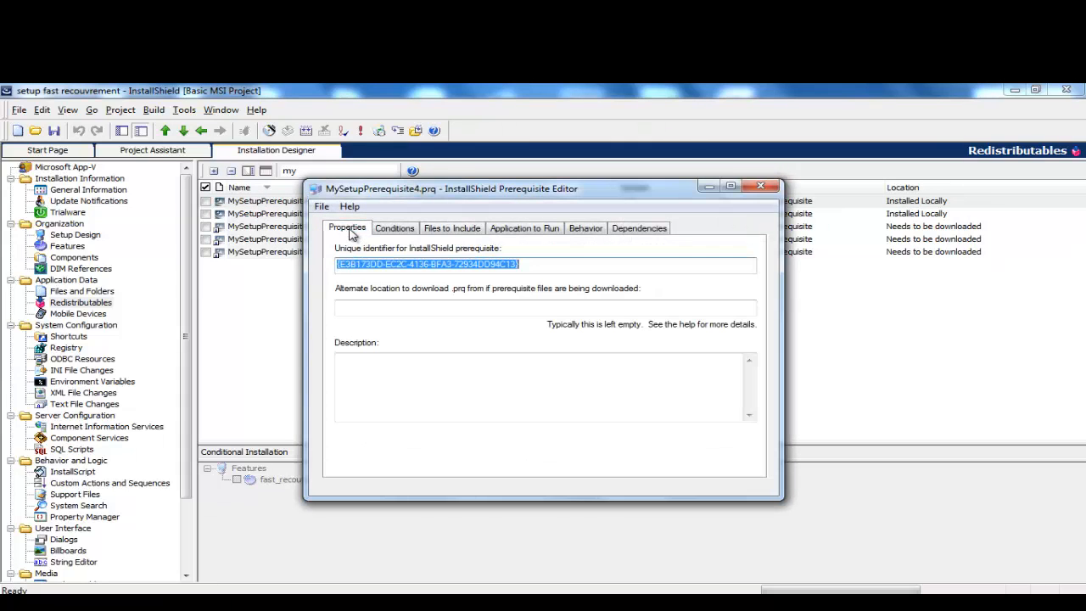
click(395, 229)
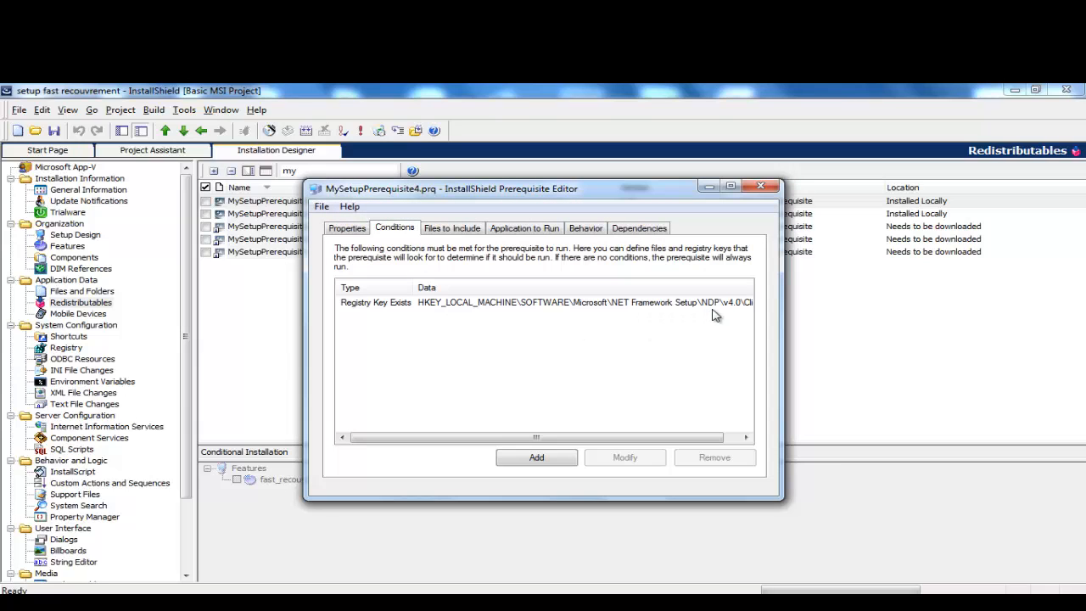
click(452, 229)
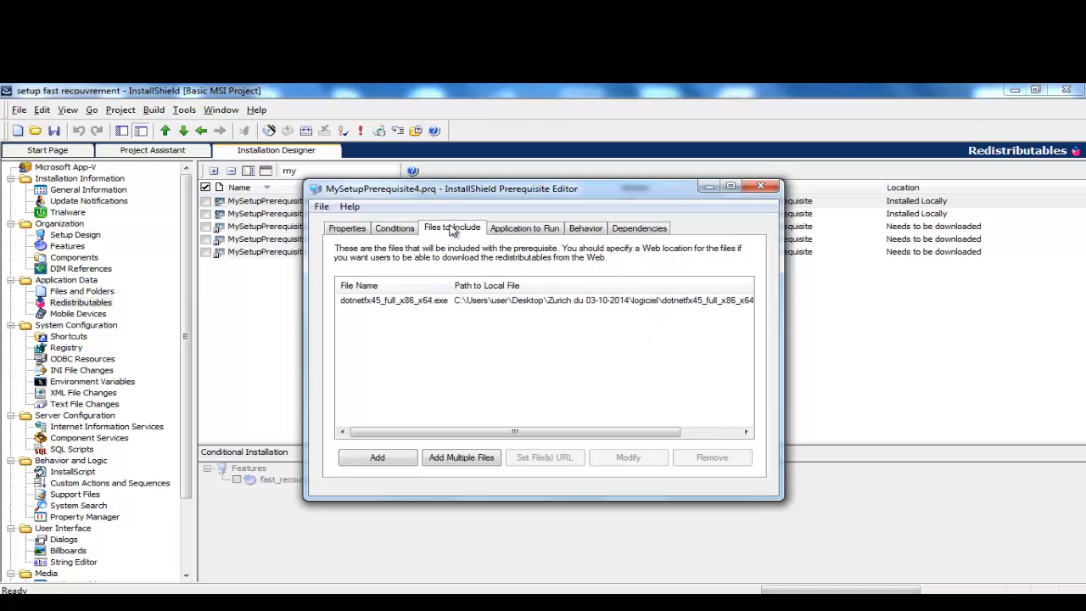
click(761, 186)
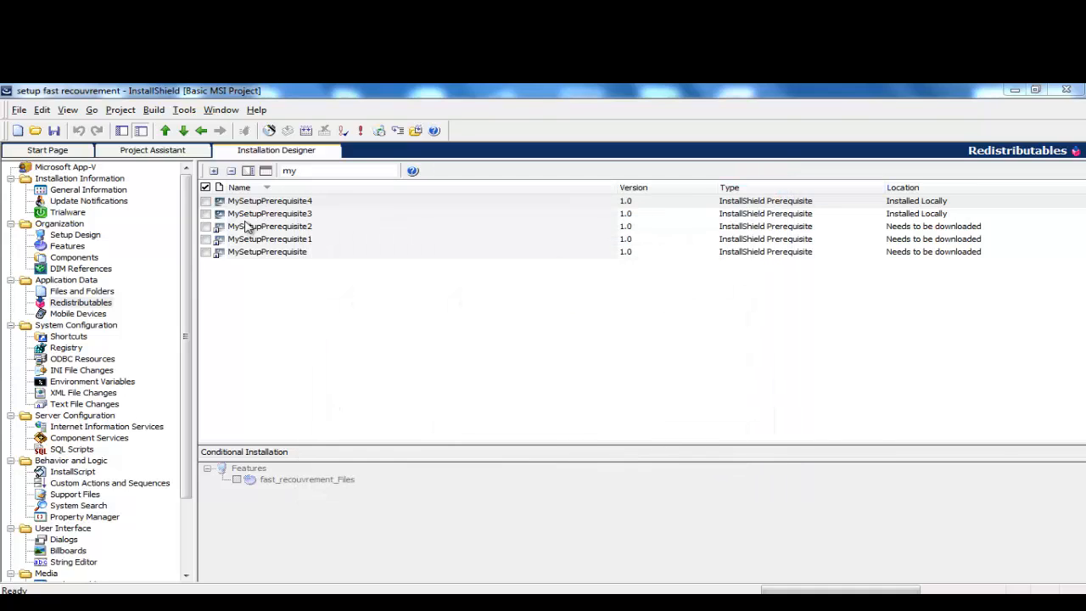
Step: Reopen MySetupPrerequisite4 in the Prerequisite Editor and view its Properties
click(265, 202)
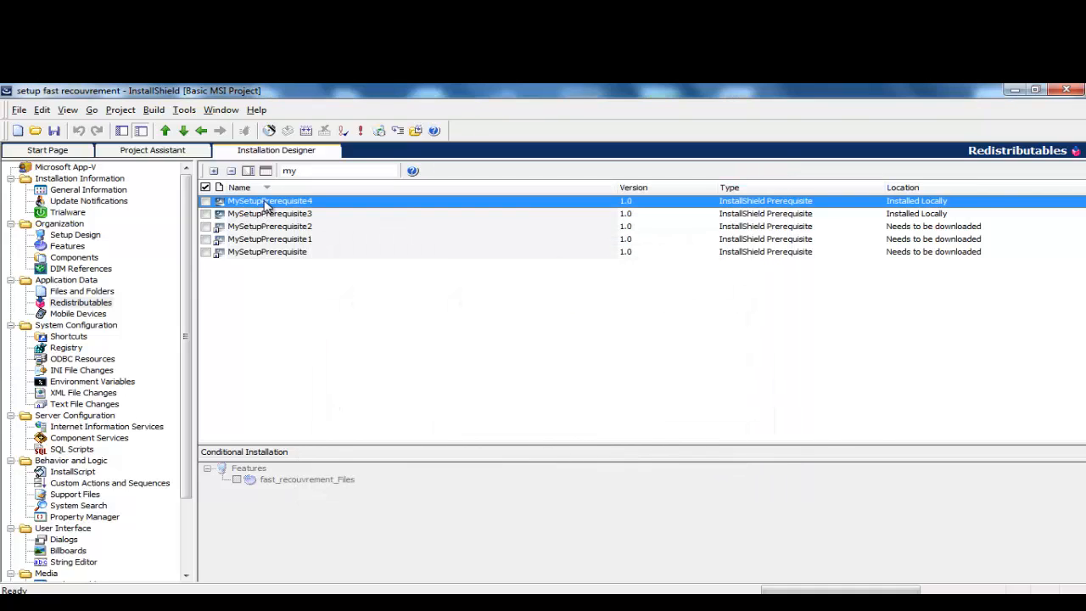
right_click(265, 206)
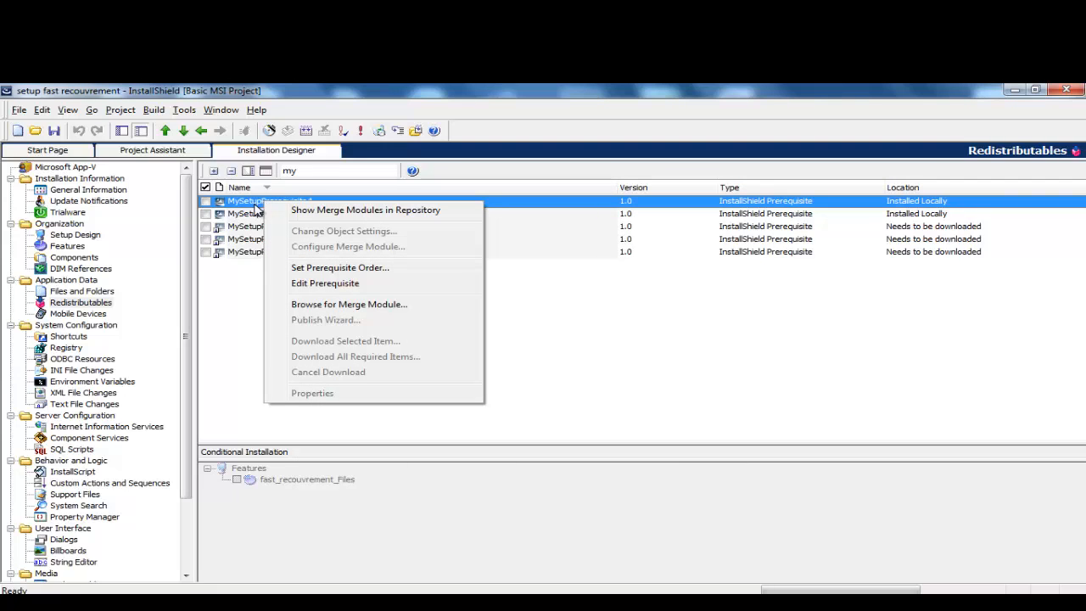
click(325, 283)
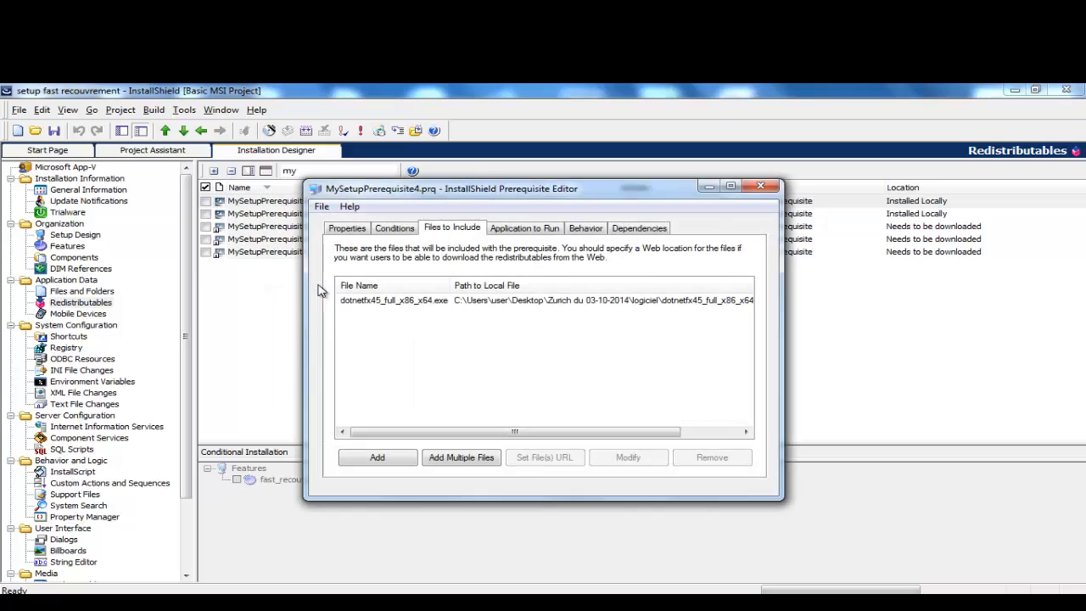
click(347, 229)
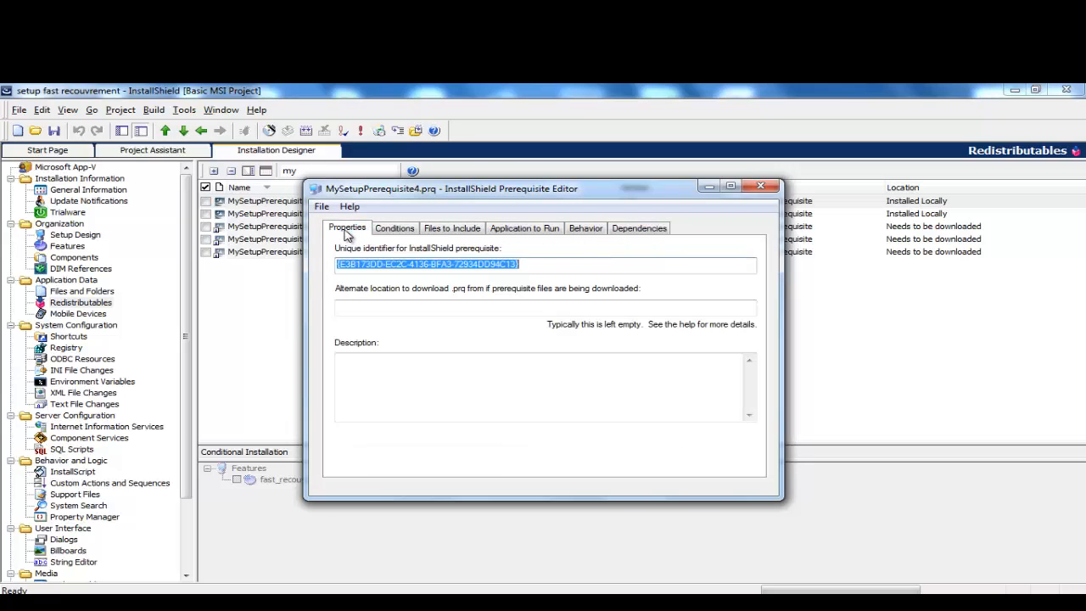
click(322, 207)
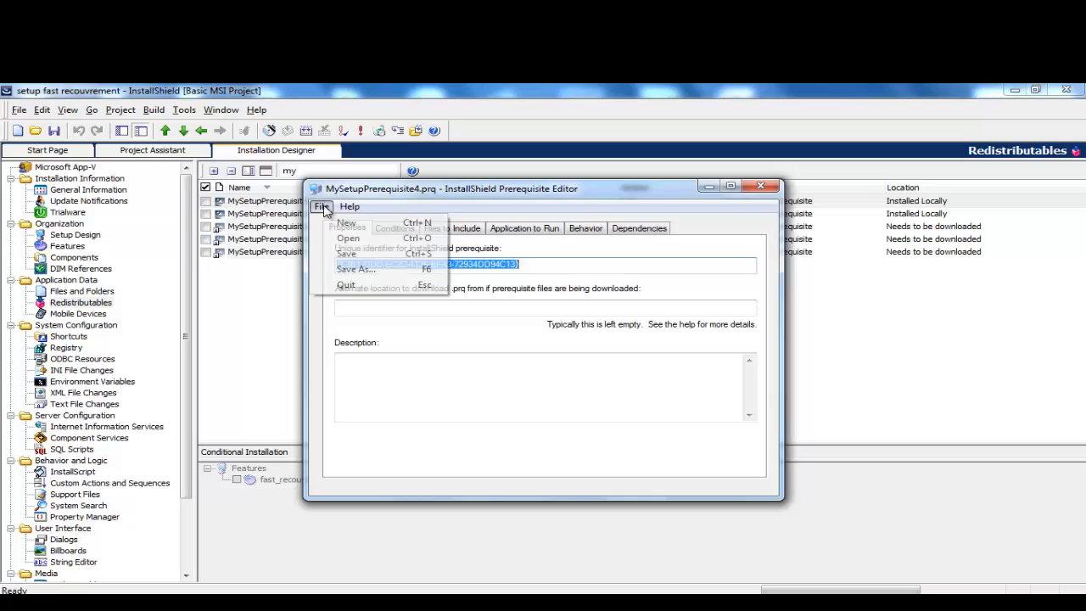
Step: Use Save As to store the prerequisite as fastfreamework.prq, then close the editor
click(356, 269)
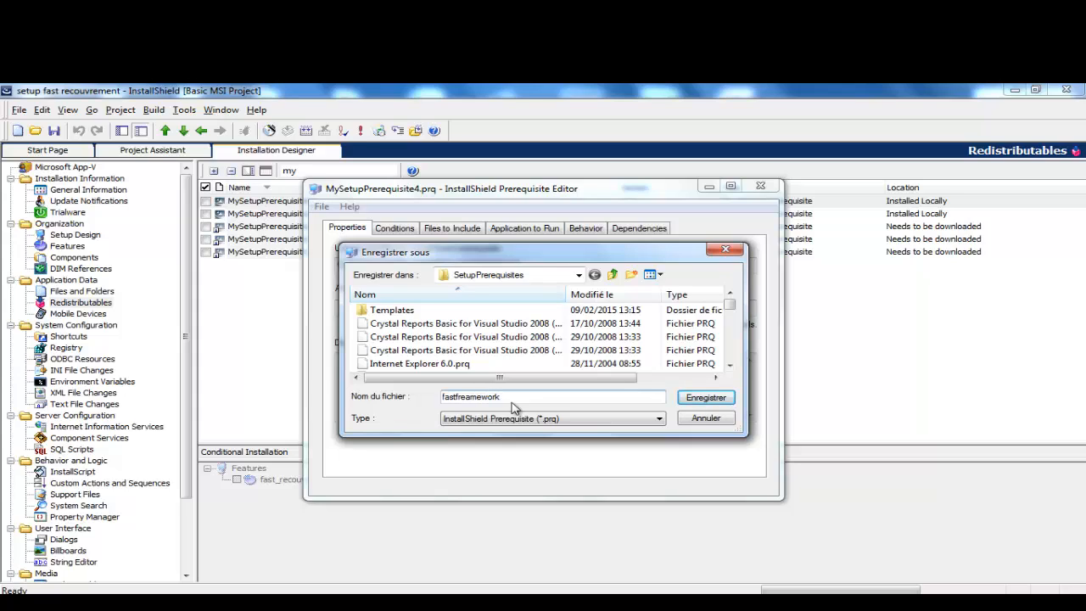
click(705, 397)
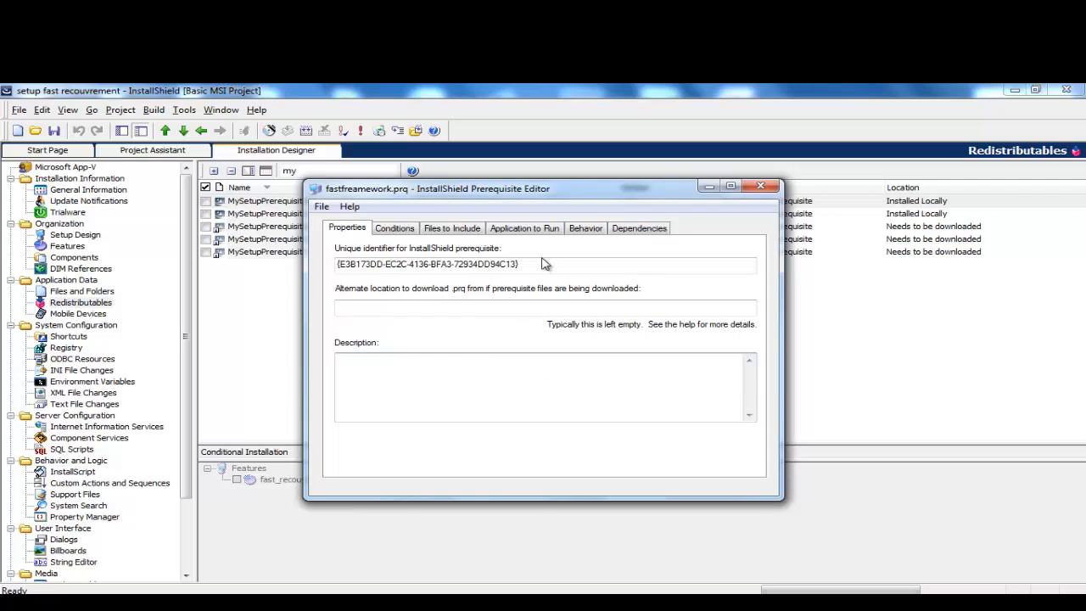
click(760, 185)
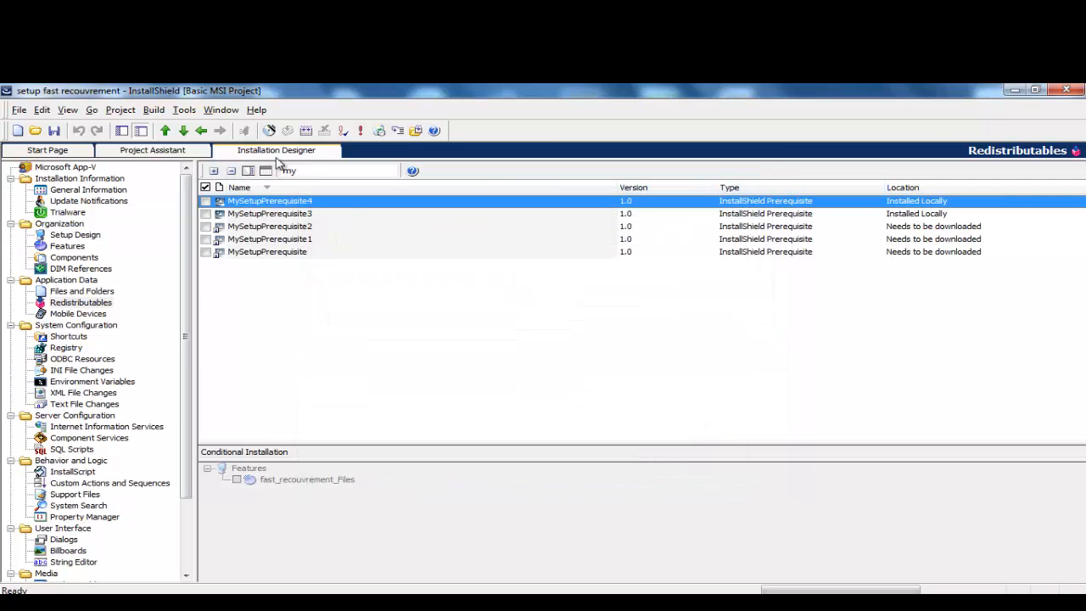
Step: Empty the Redistributables filter box and scroll the full list, e.g. Crystal Reports, DirectX 9
click(310, 171)
text(fas)
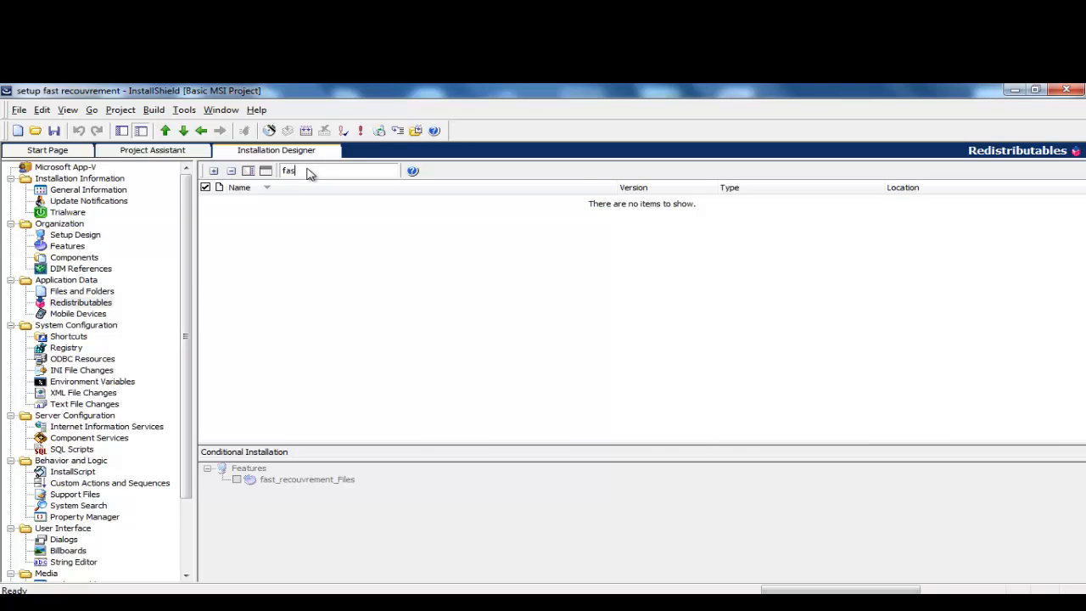
key(BackSpace)
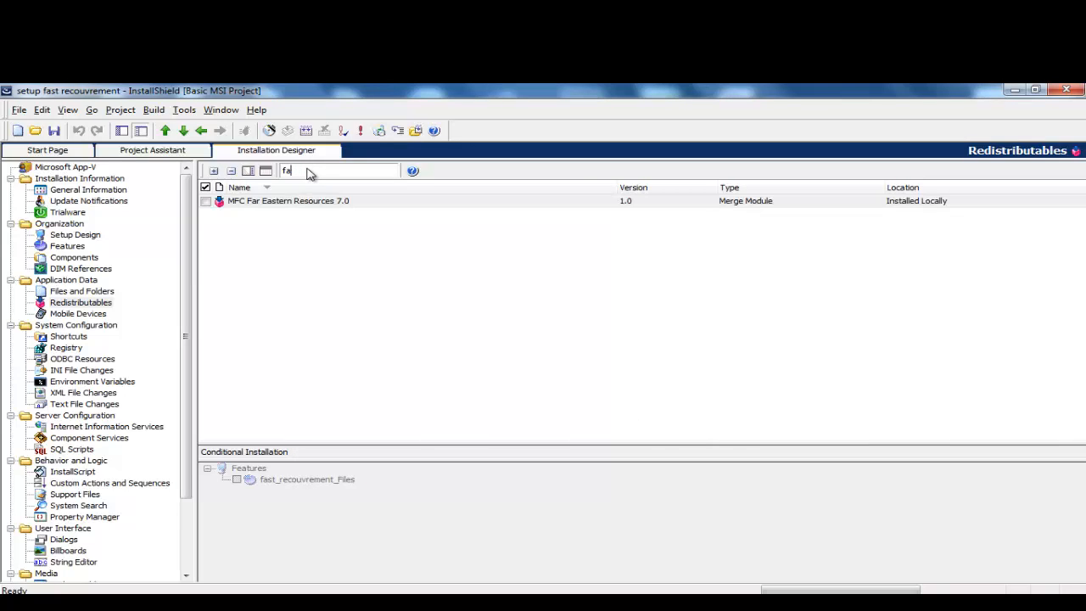
key(BackSpace)
key(BackSpace)
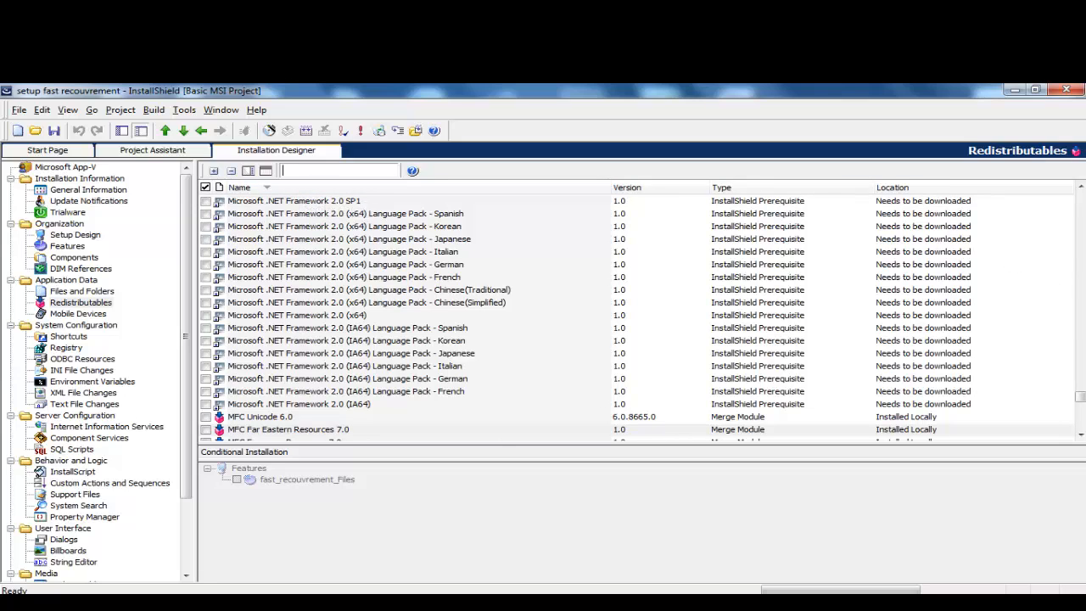
drag(1082, 398, 1082, 421)
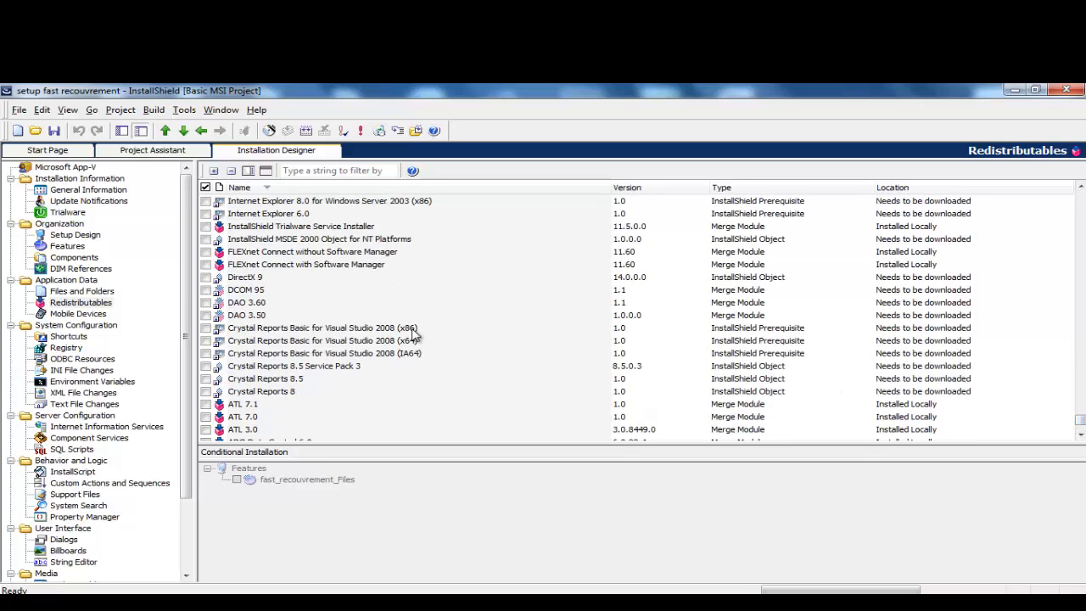
Step: Close InstallShield answering Oui to save changes, then close Registry Editor
click(1067, 91)
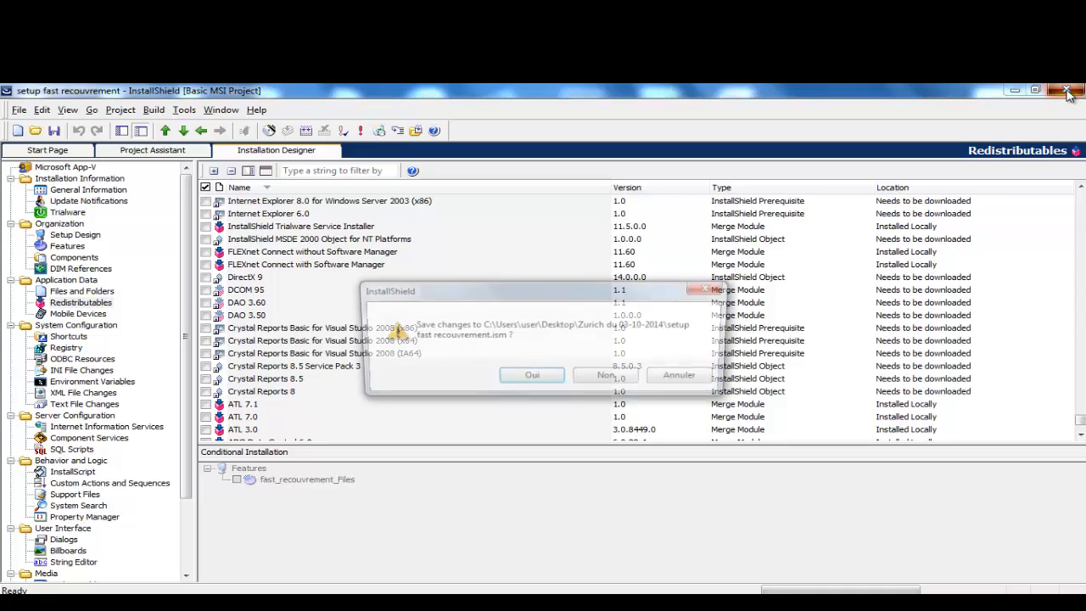
click(522, 380)
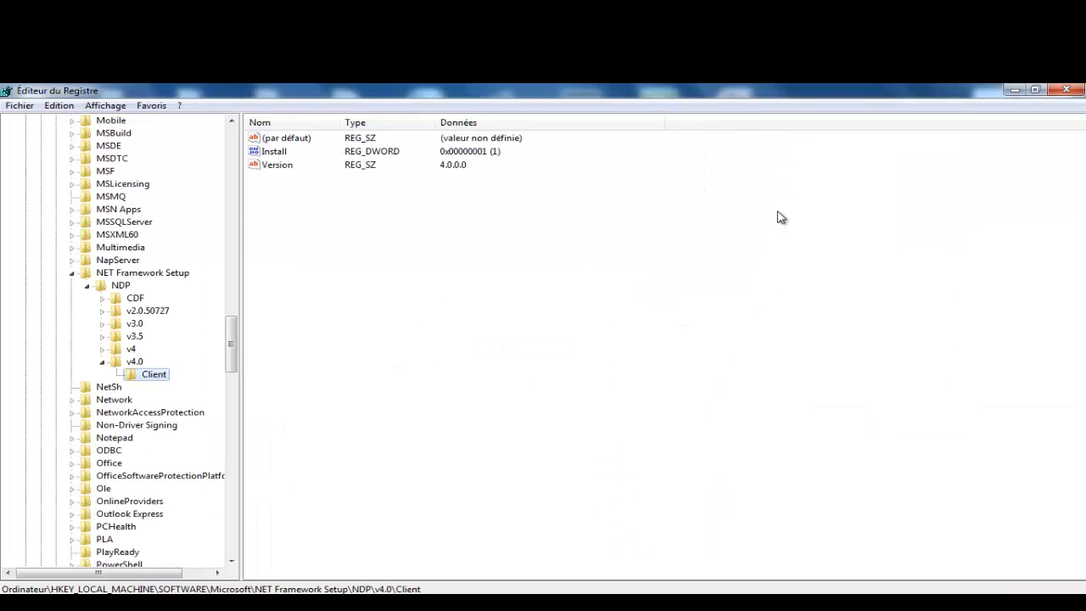
click(1066, 90)
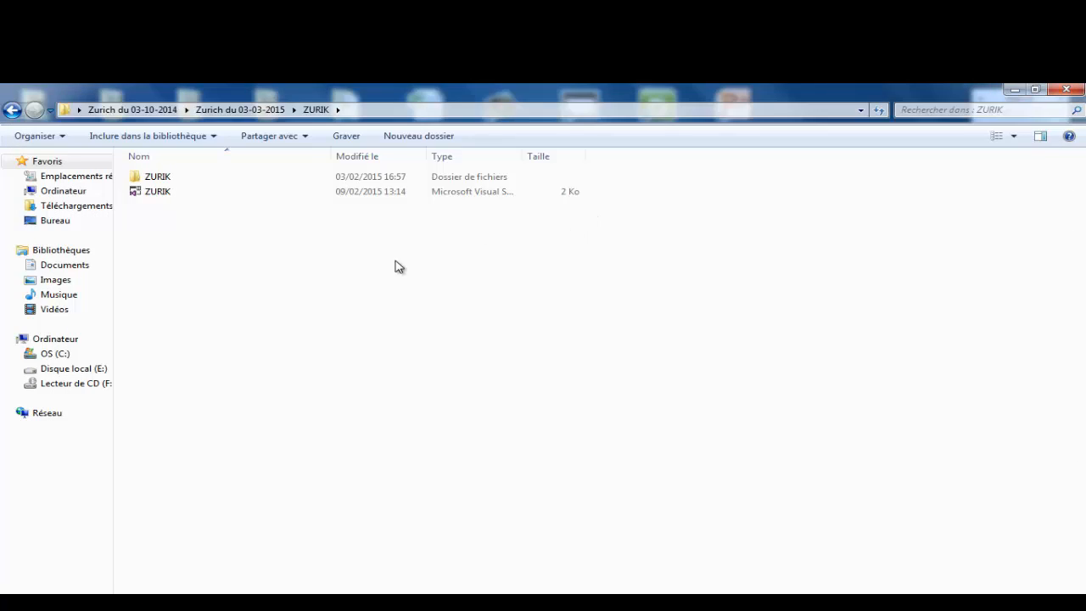
Step: Go up to Zurich du 03-10-2014 and open setup fast recouvrement, dismissing the startup prompt
click(237, 110)
click(134, 109)
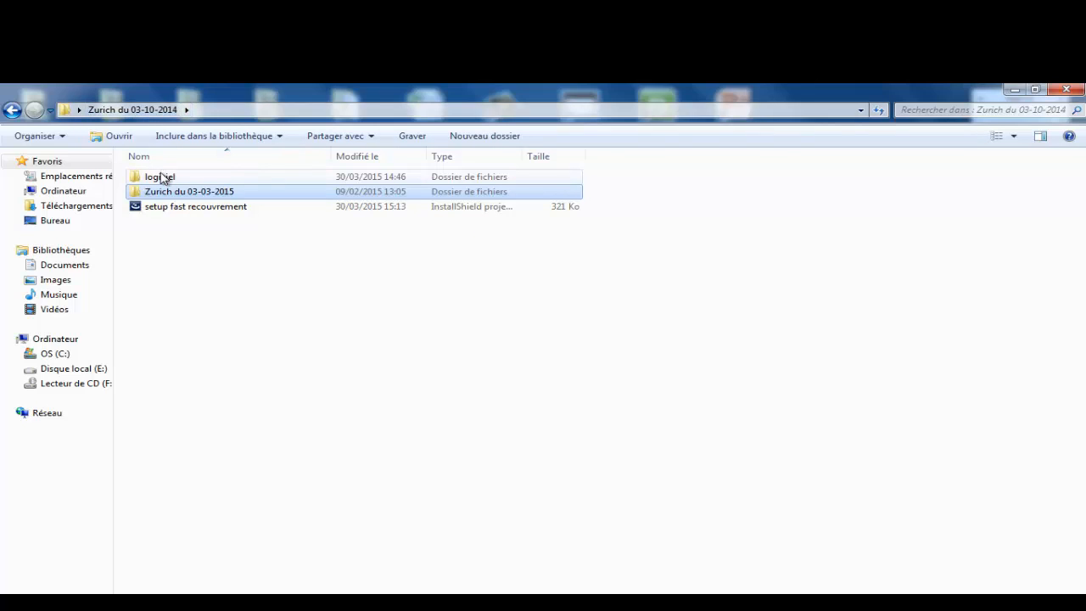
click(165, 209)
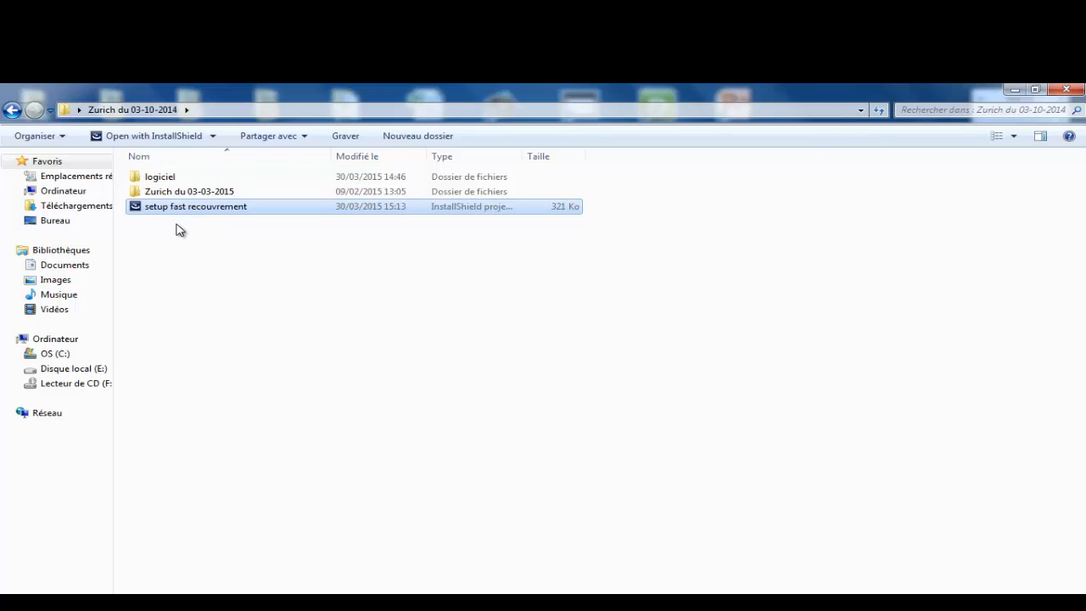
double_click(201, 214)
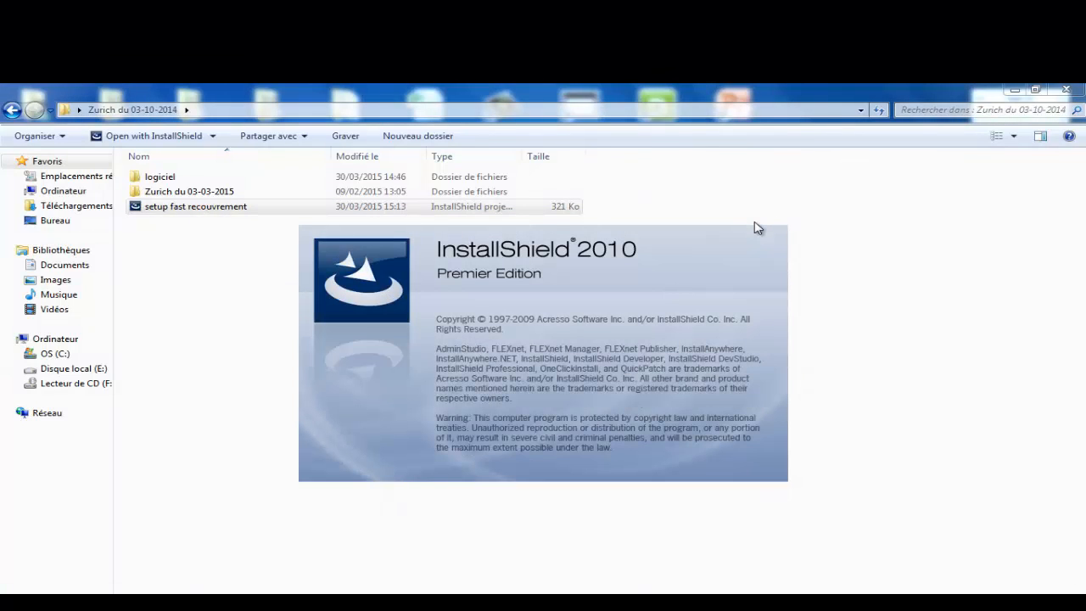
click(585, 450)
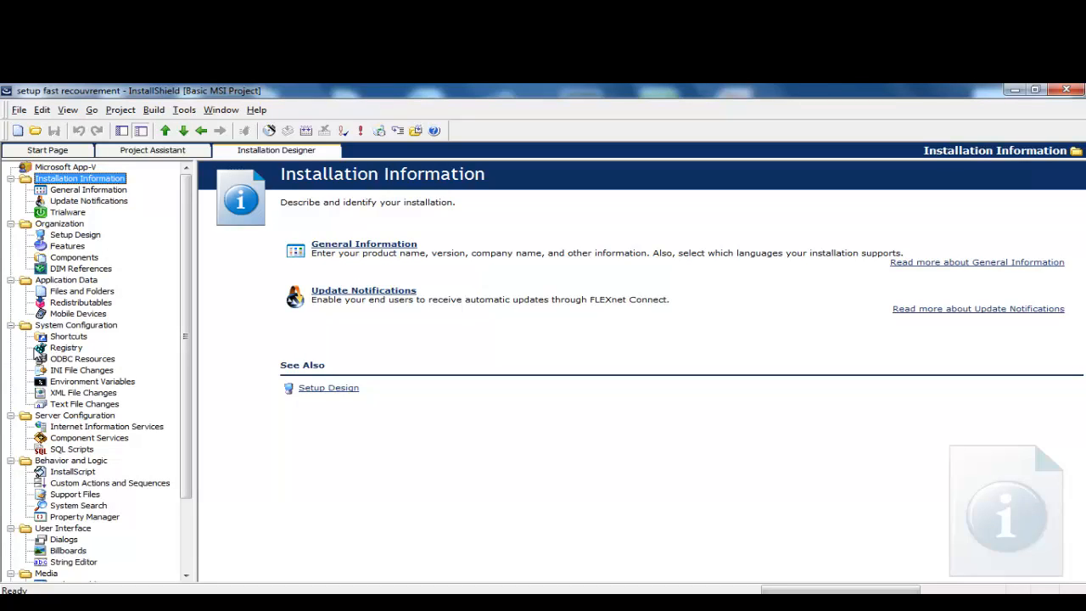
Step: Filter Redistributables by 'fast' to find fastfreamework, then delete the filter text to list everything
click(75, 304)
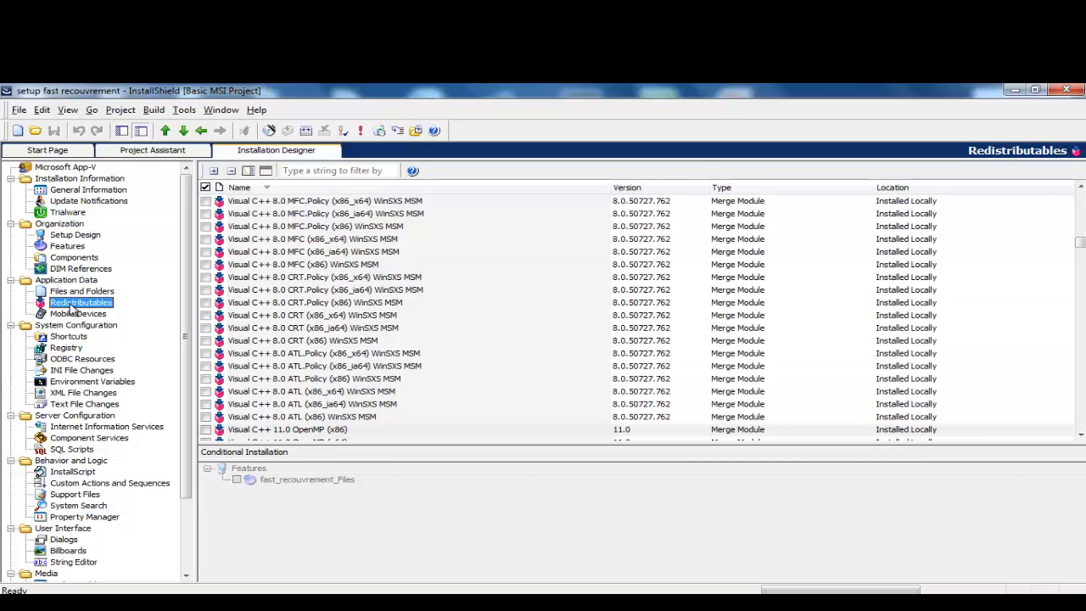
click(295, 172)
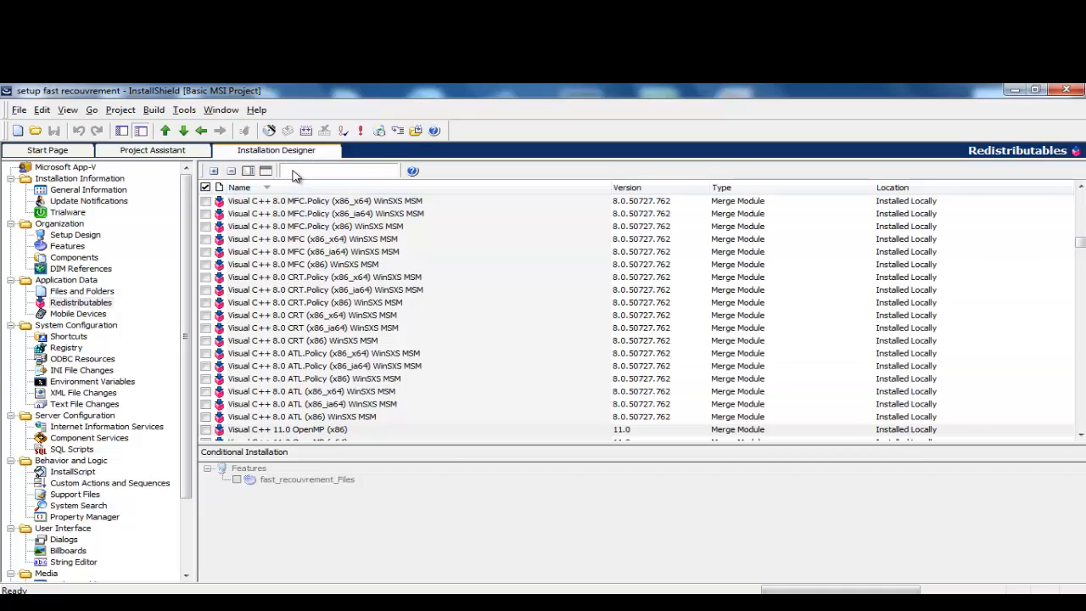
text(fast)
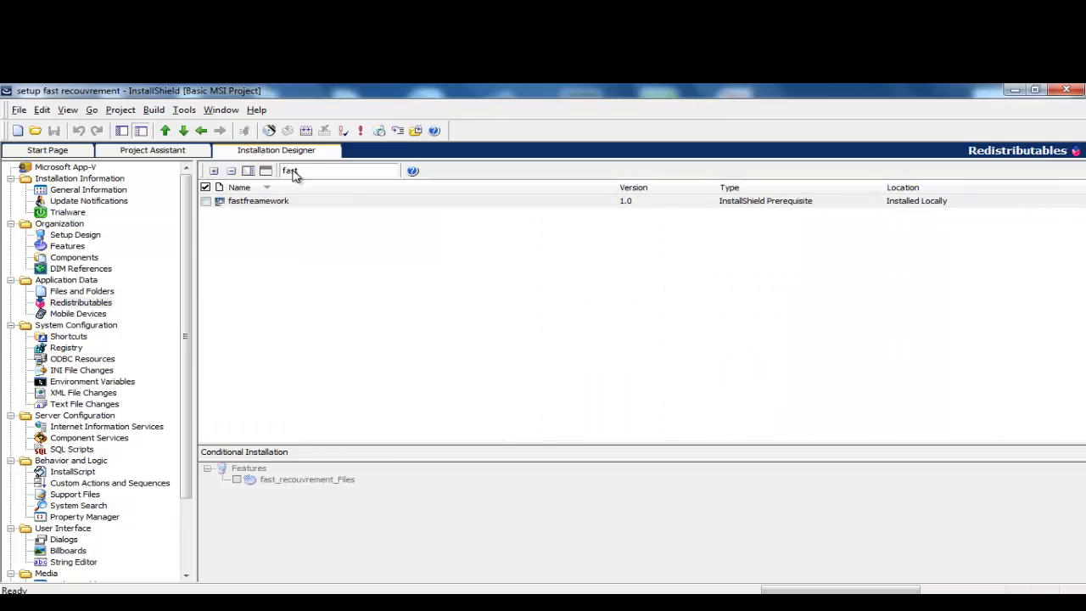
click(258, 209)
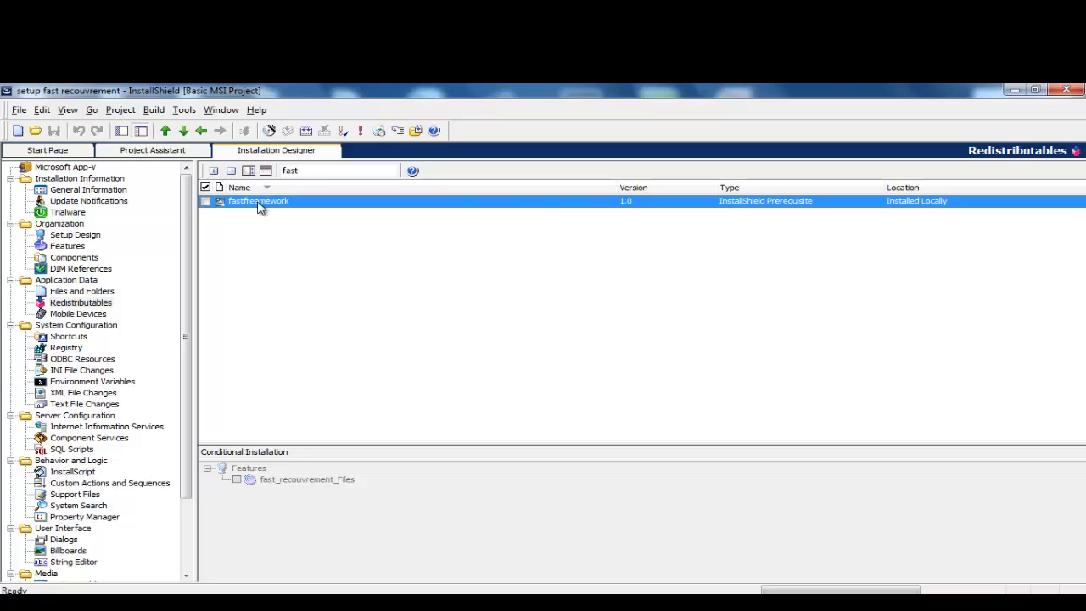
double_click(311, 172)
key(BackSpace)
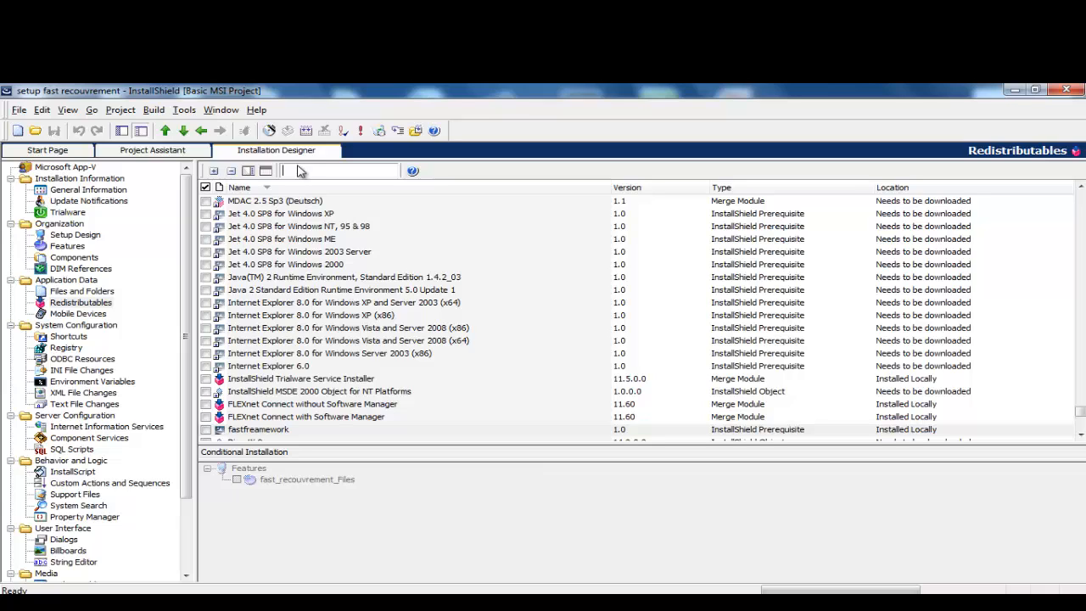
Step: Launch the Prerequisite Editor on new prerequisite MySetupPrerequisite5.prq and view its Properties and Conditions
click(181, 111)
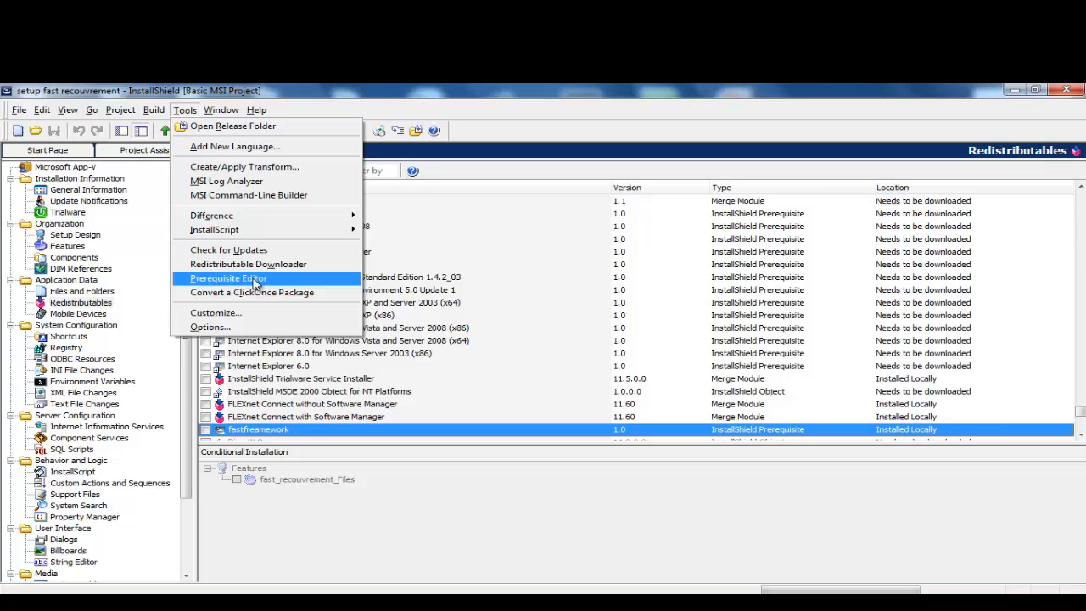
click(254, 281)
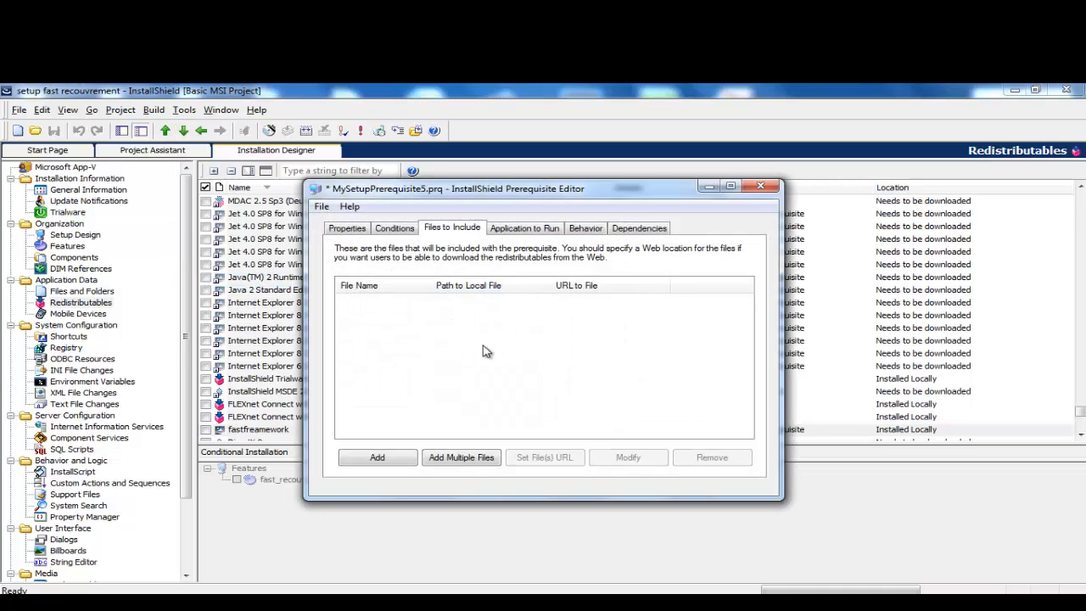
click(347, 229)
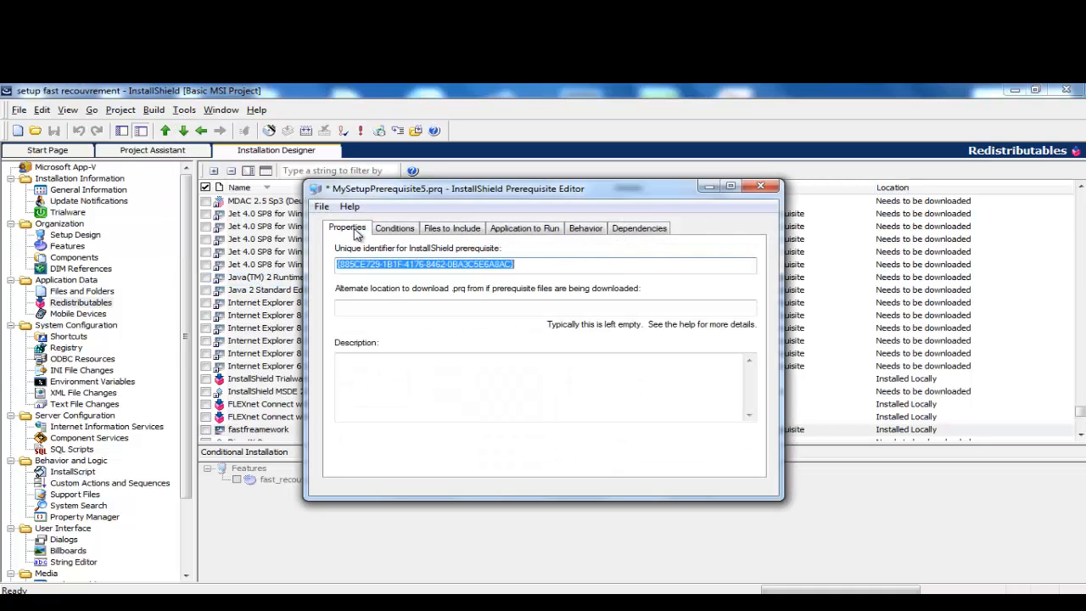
click(405, 233)
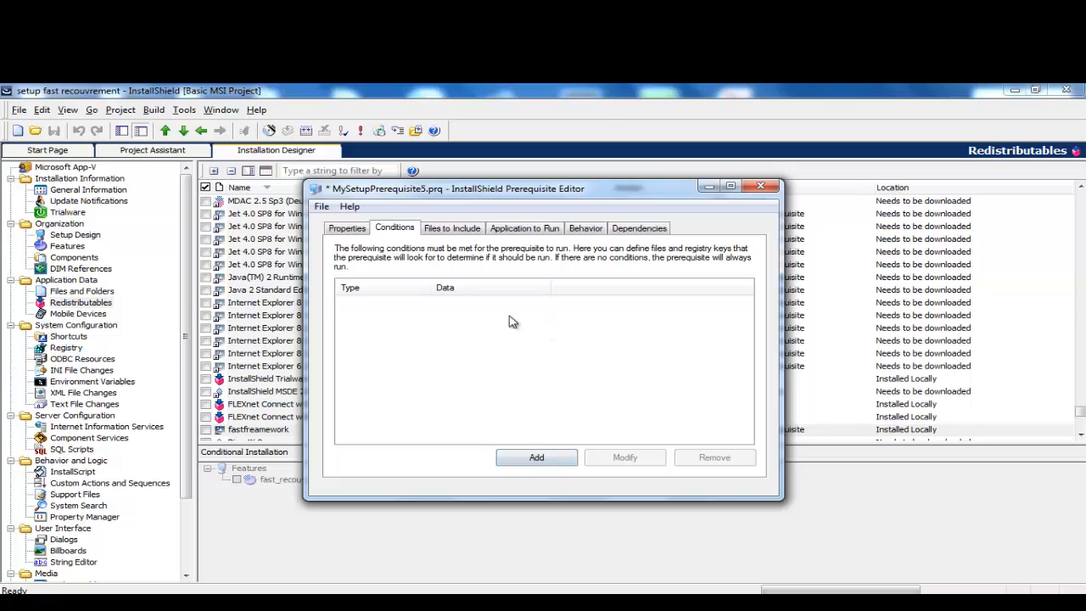
Step: Start a condition and cancel it, then view Application to Run and return to Files to Include
click(535, 458)
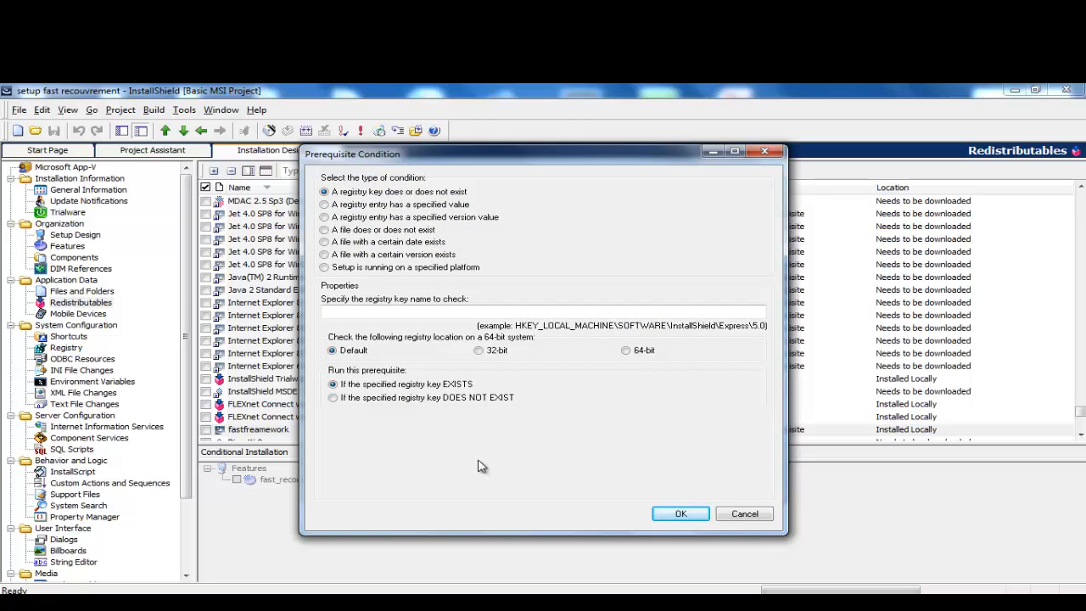
click(766, 154)
click(527, 228)
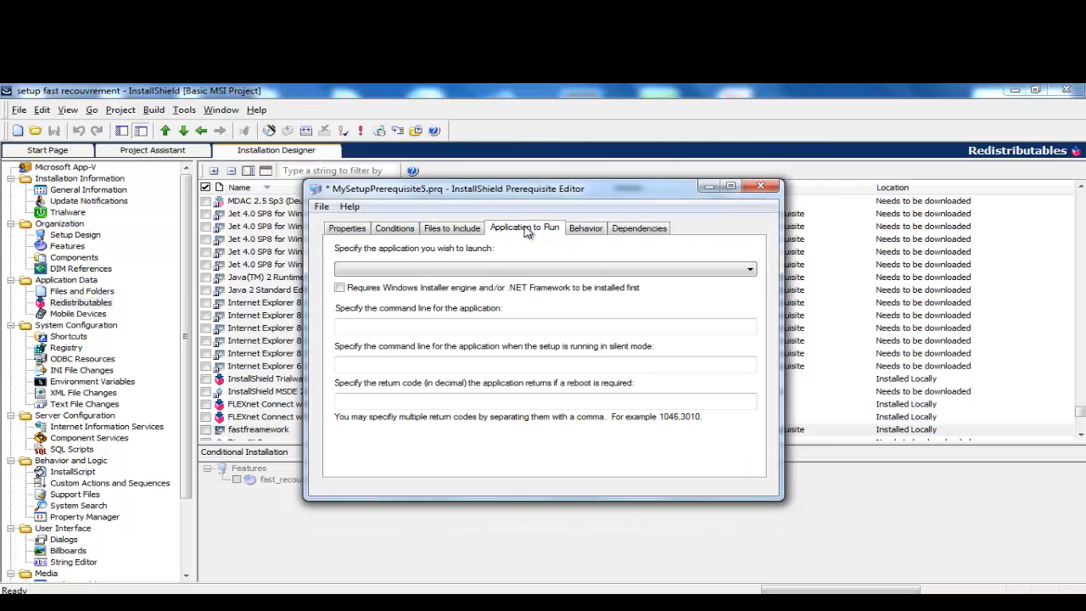
click(457, 234)
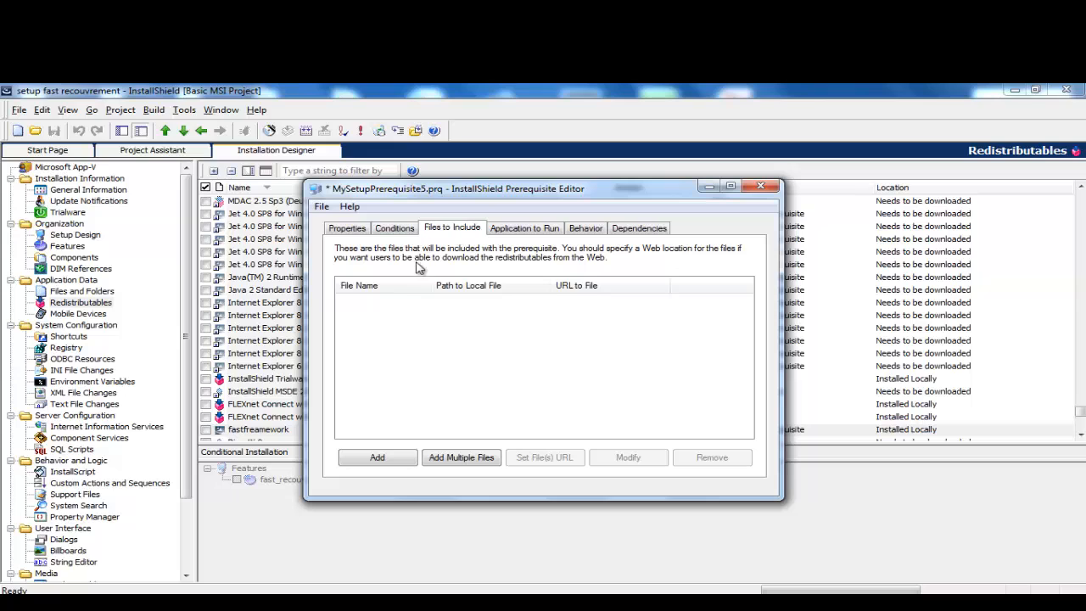
Step: Add an included file and browse up to the Desktop's Zurich du 03-10-2014 folder
click(373, 461)
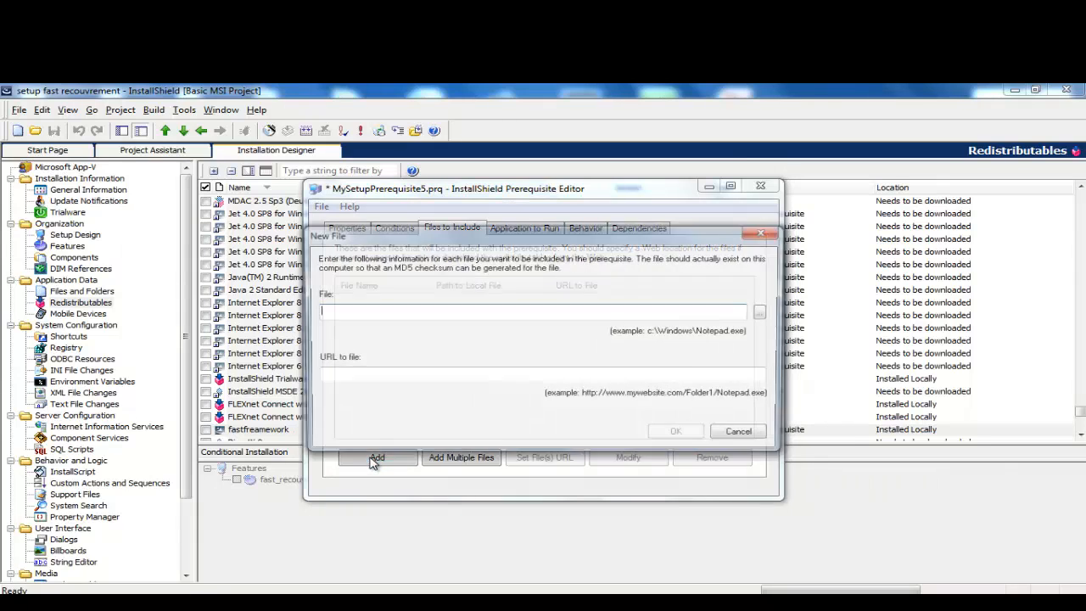
click(766, 315)
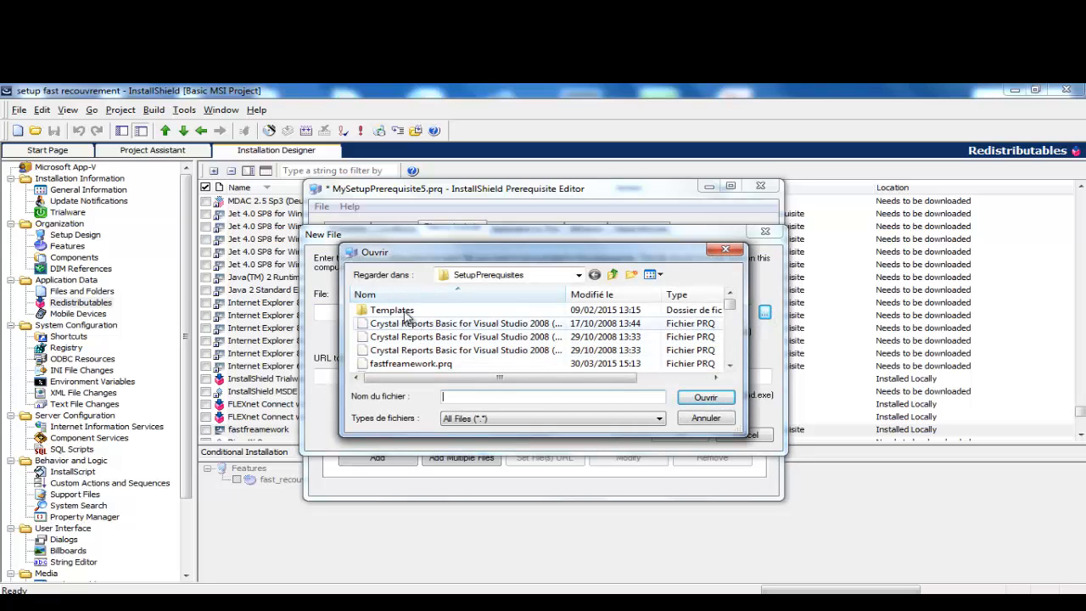
click(613, 275)
click(613, 274)
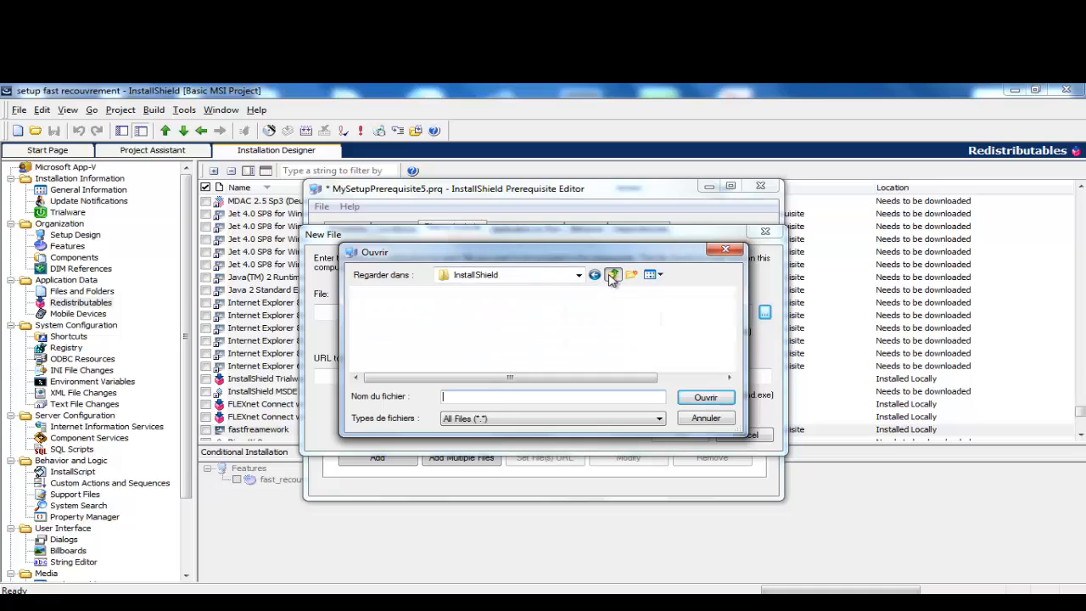
click(613, 275)
click(613, 275)
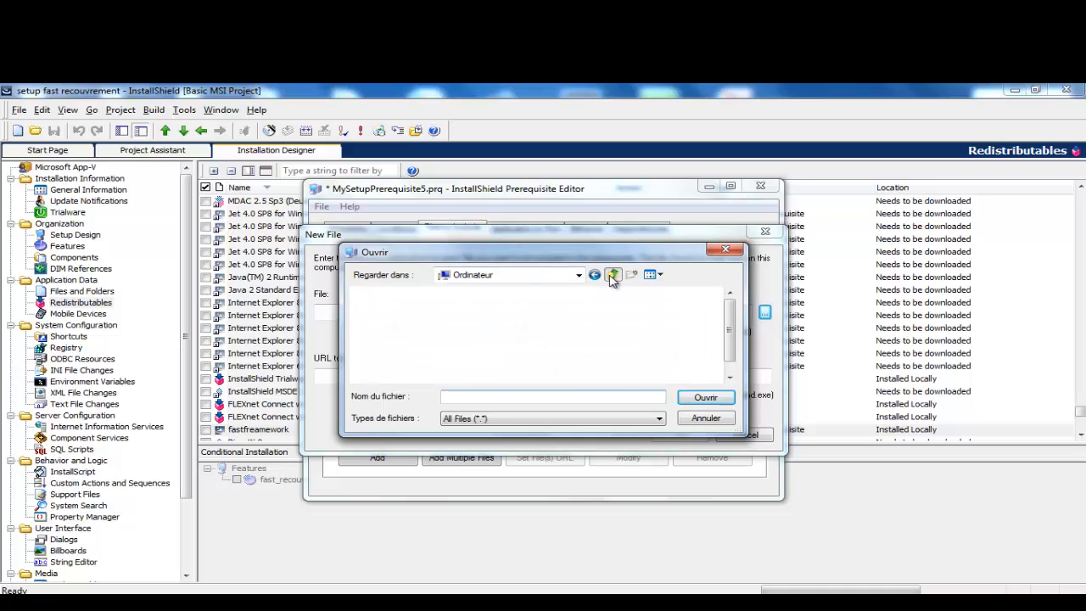
click(613, 275)
drag(729, 305, 730, 315)
click(638, 312)
key(z)
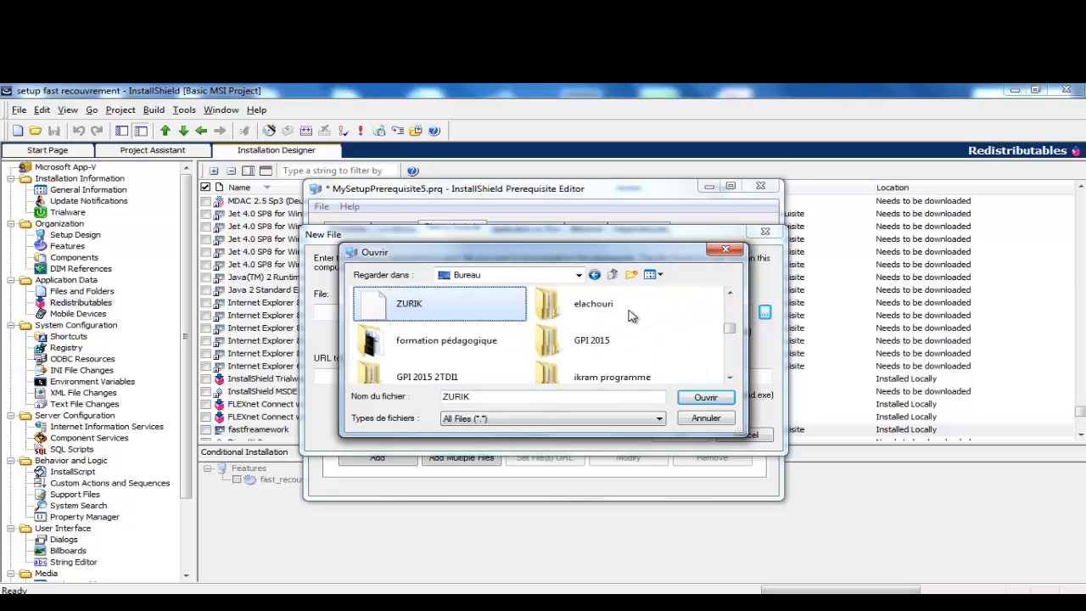
key(z)
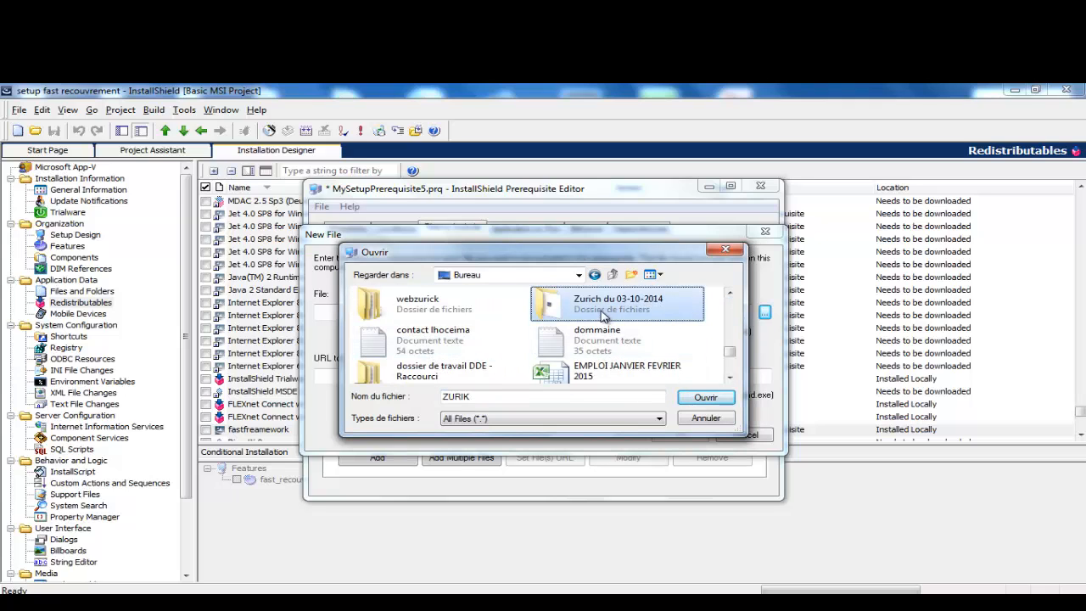
key(Return)
Step: Include SQLEXPR_x86_ENU.exe from the logiciel folder and list the applications available to launch
double_click(415, 311)
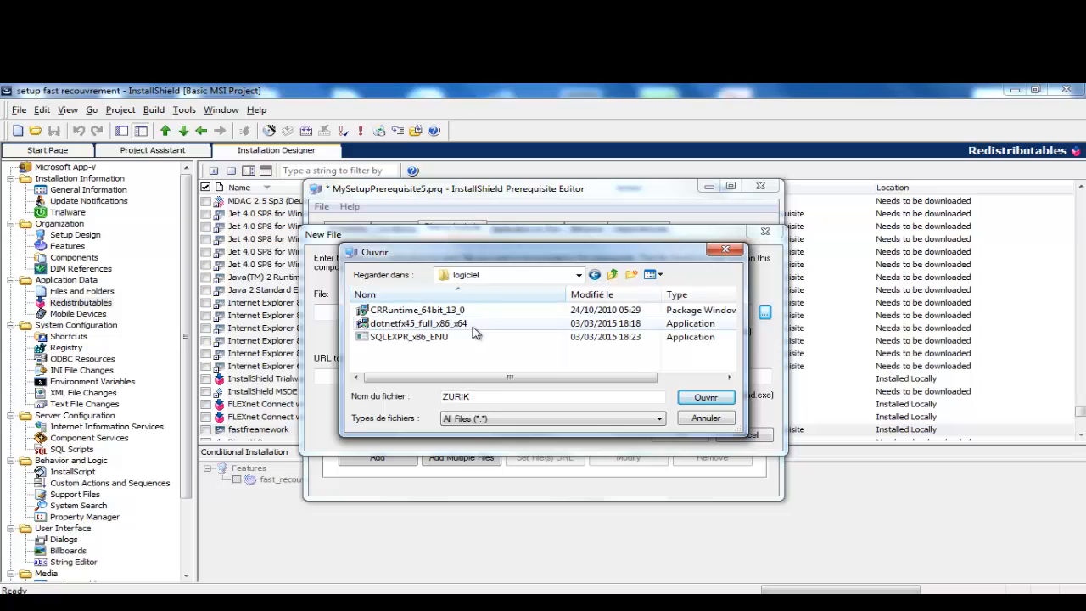
click(406, 338)
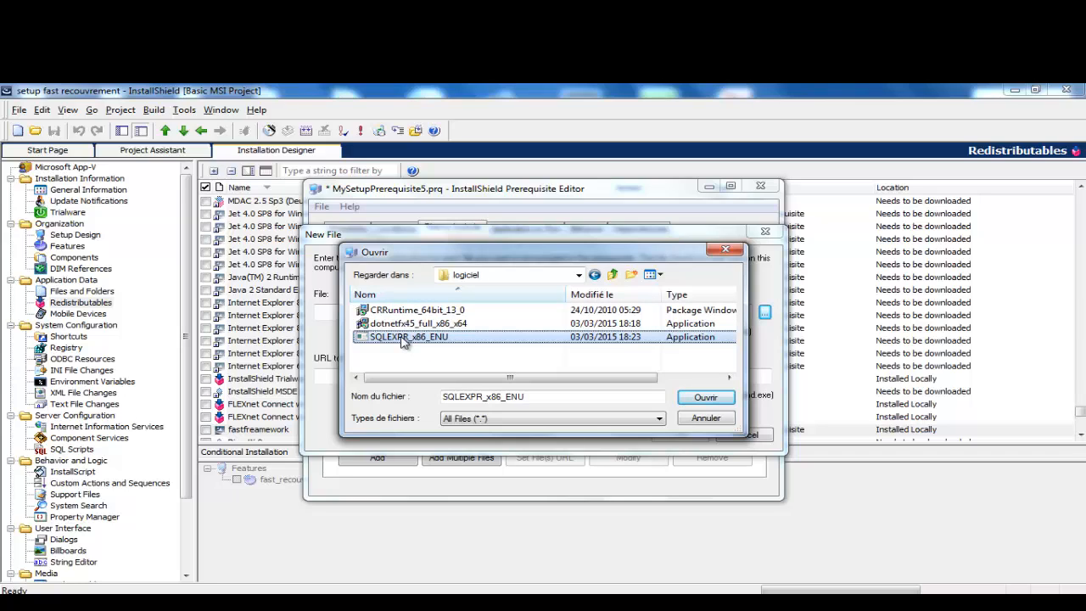
double_click(404, 338)
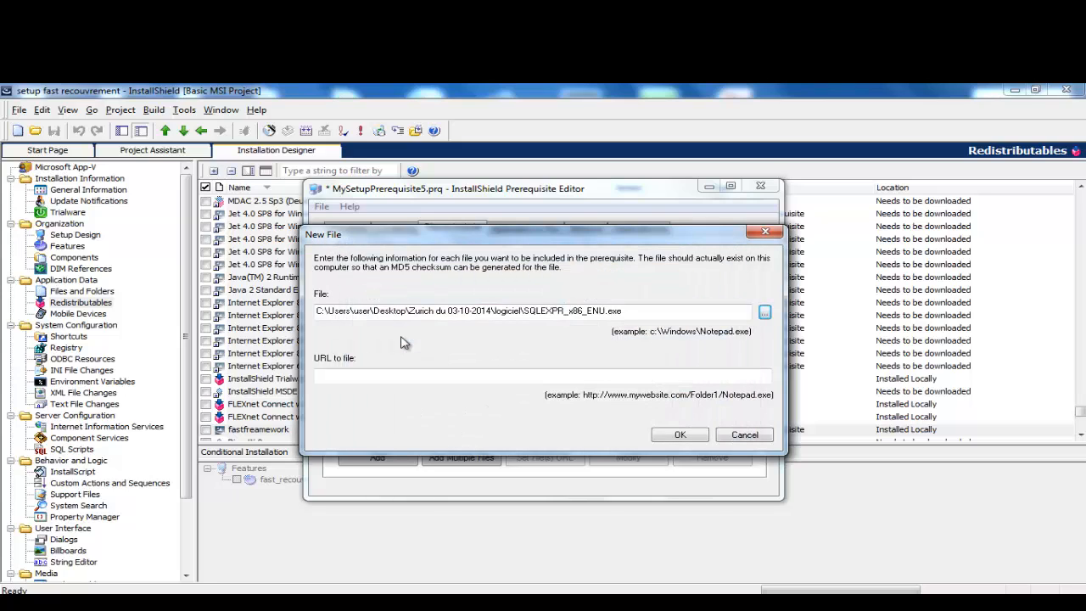
click(675, 432)
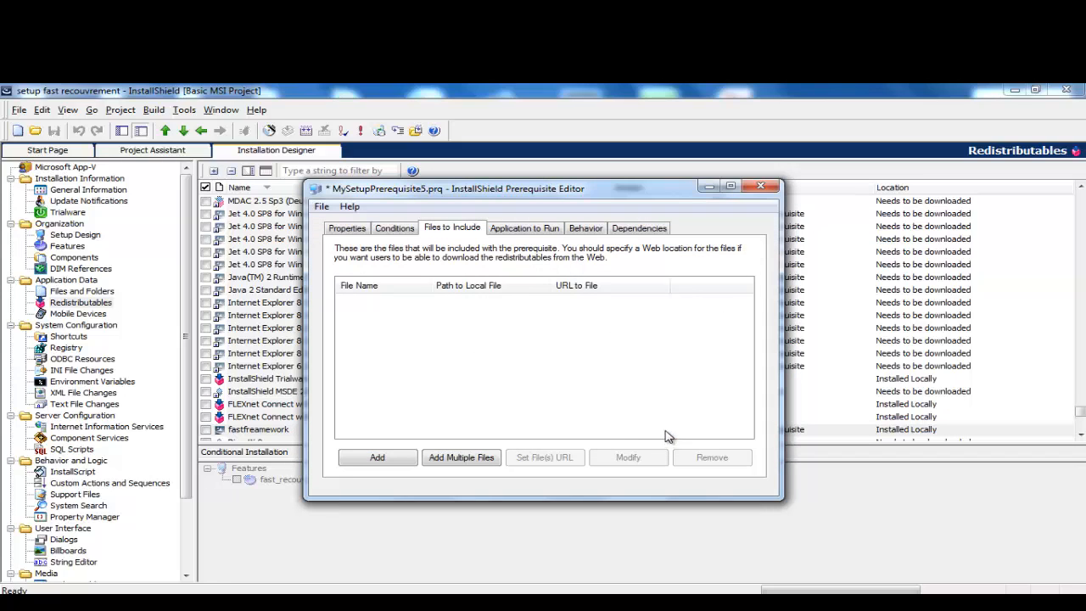
click(534, 229)
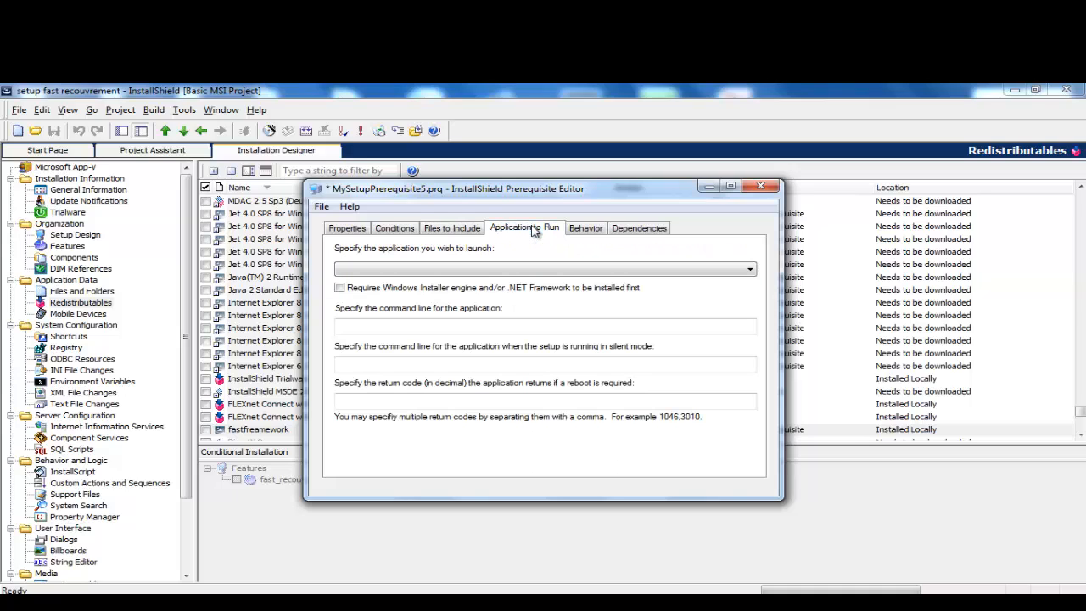
click(632, 272)
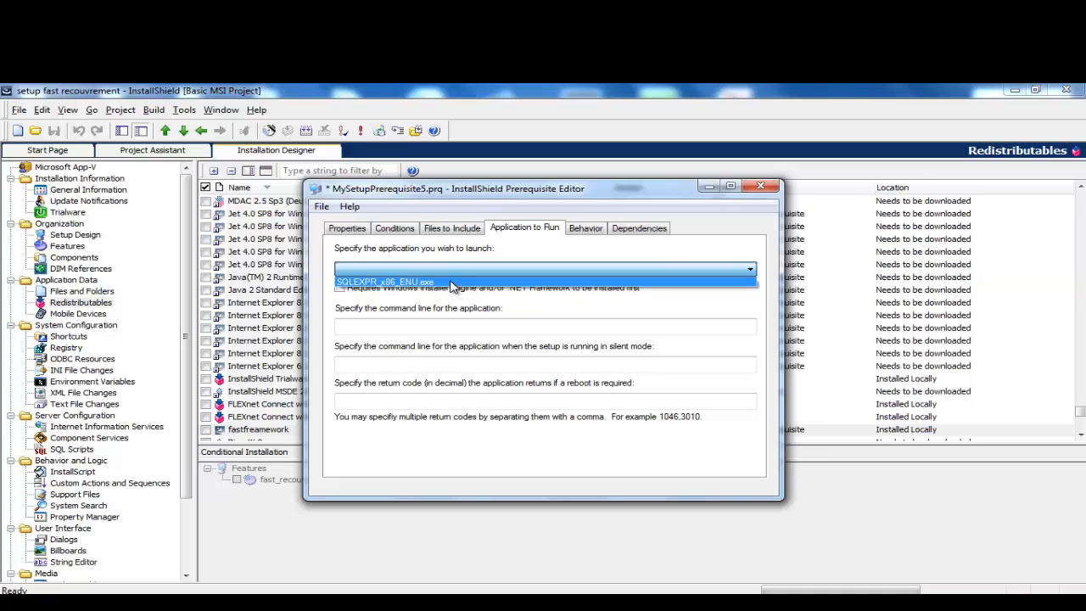
Step: Pick SQLEXPR_x86_ENU.exe as the application to run and go back to the Conditions tab
click(452, 283)
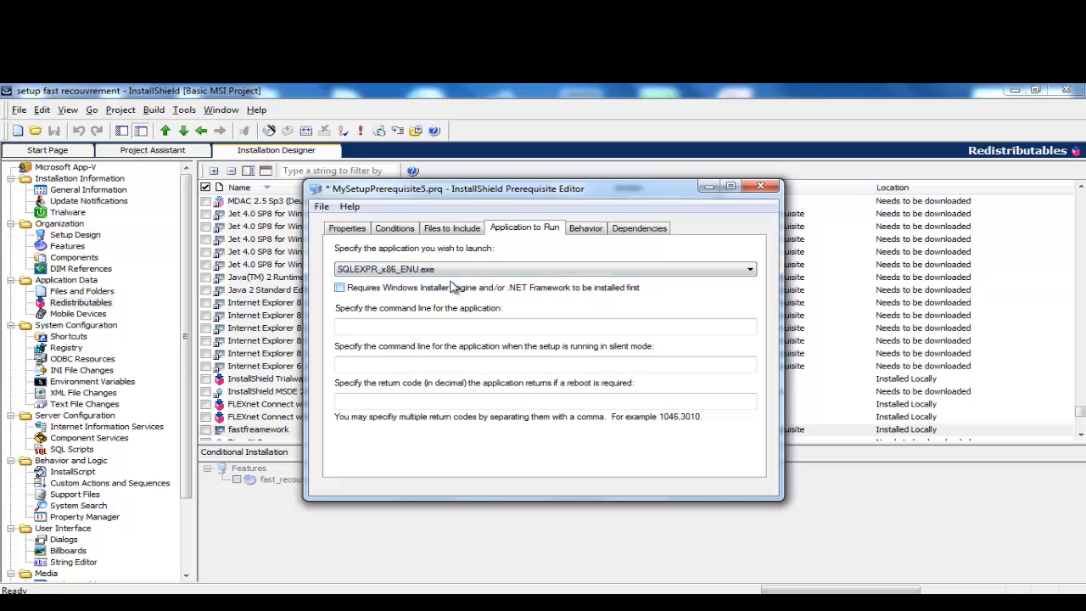
click(397, 230)
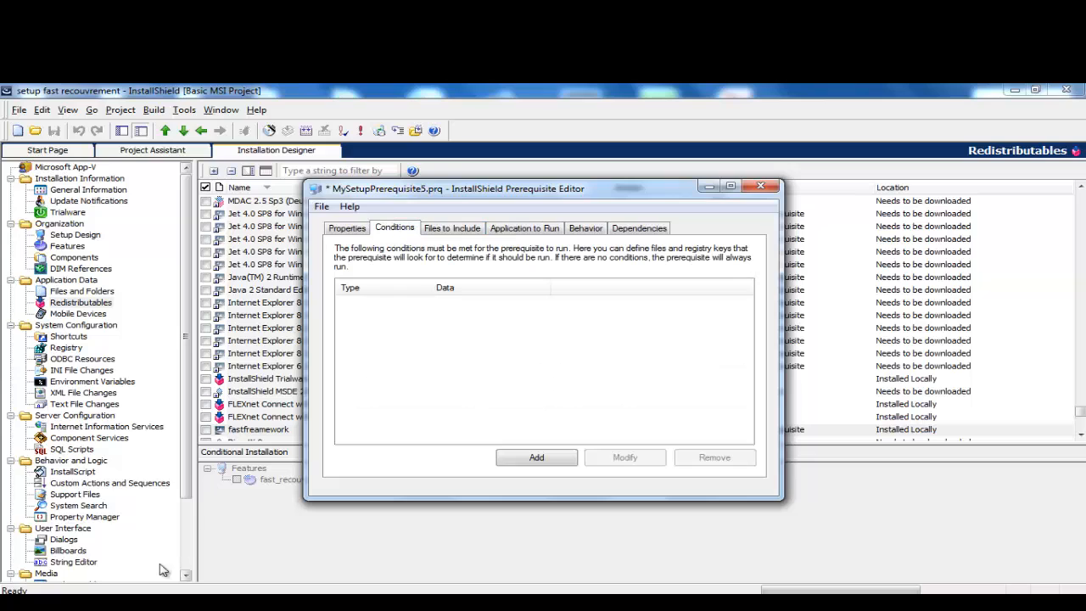
click(20, 604)
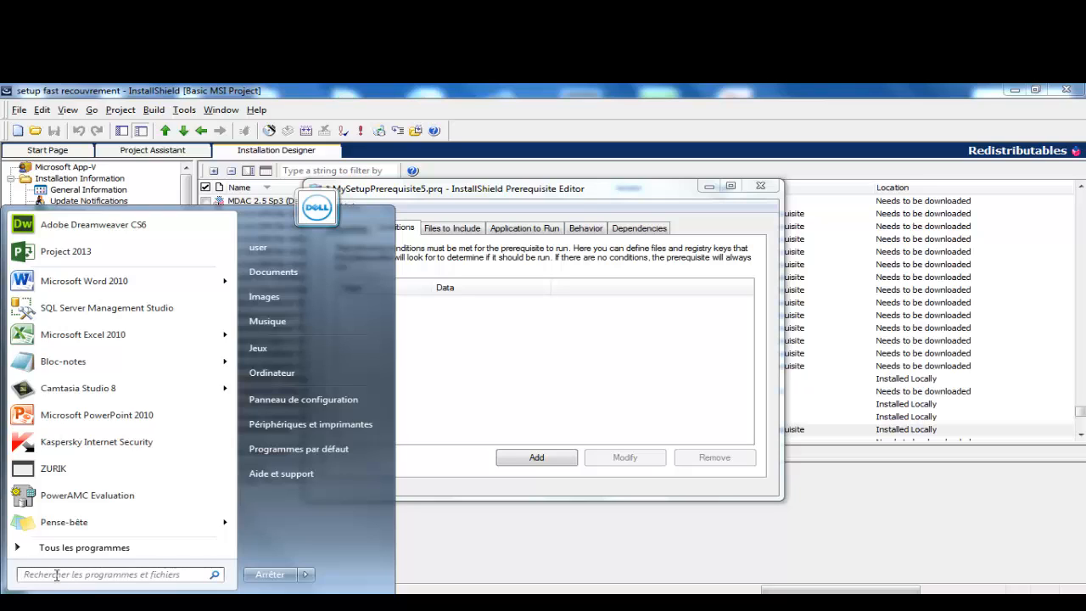
Step: Search 'exec' in the Start menu and run regedit from the Run box
text(exec)
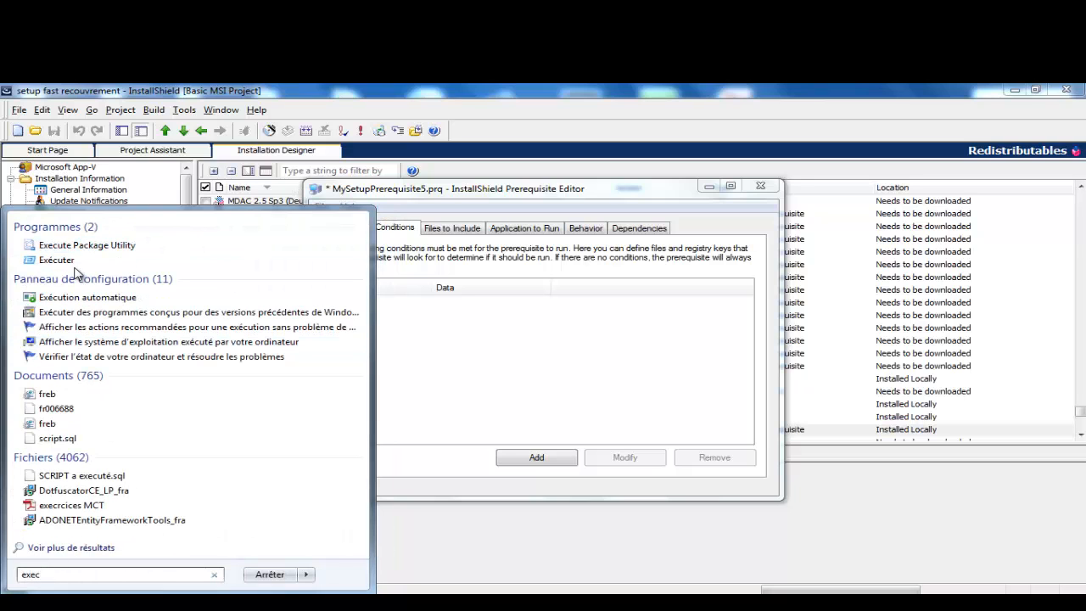
click(73, 258)
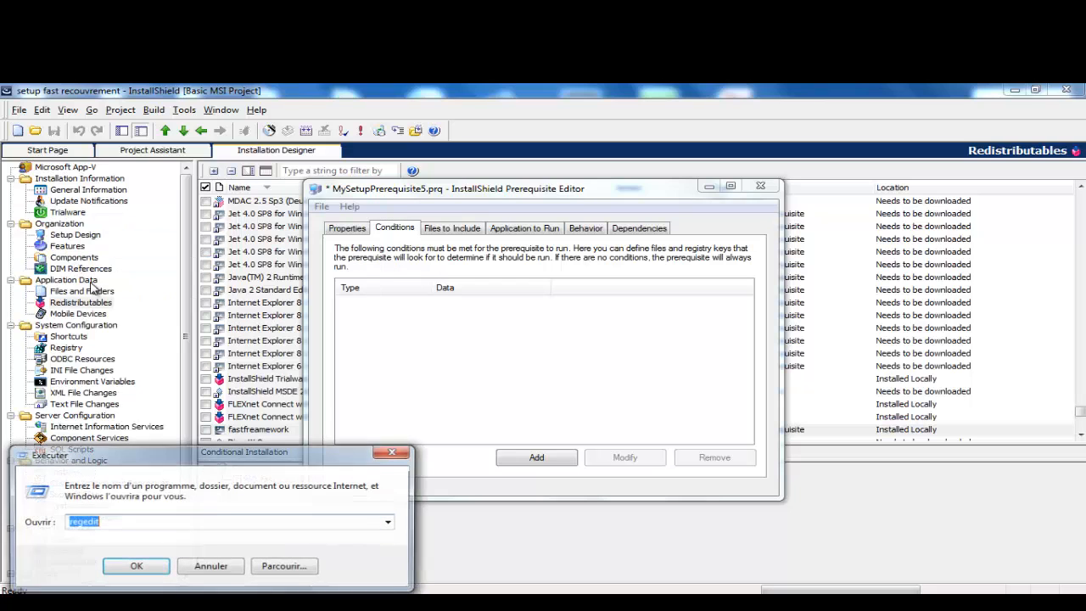
click(136, 567)
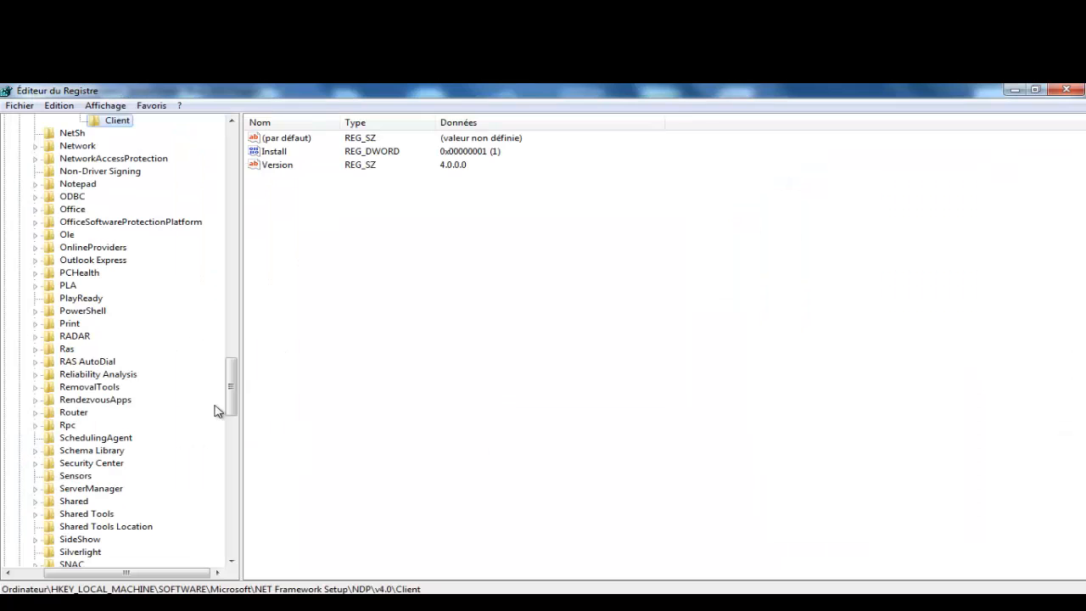
Step: Expand MSSQLServer\Client, check its SNI and SuperSocketNetLib subkeys, then collapse MSSQLServer and NET Framework Setup
drag(235, 395, 235, 354)
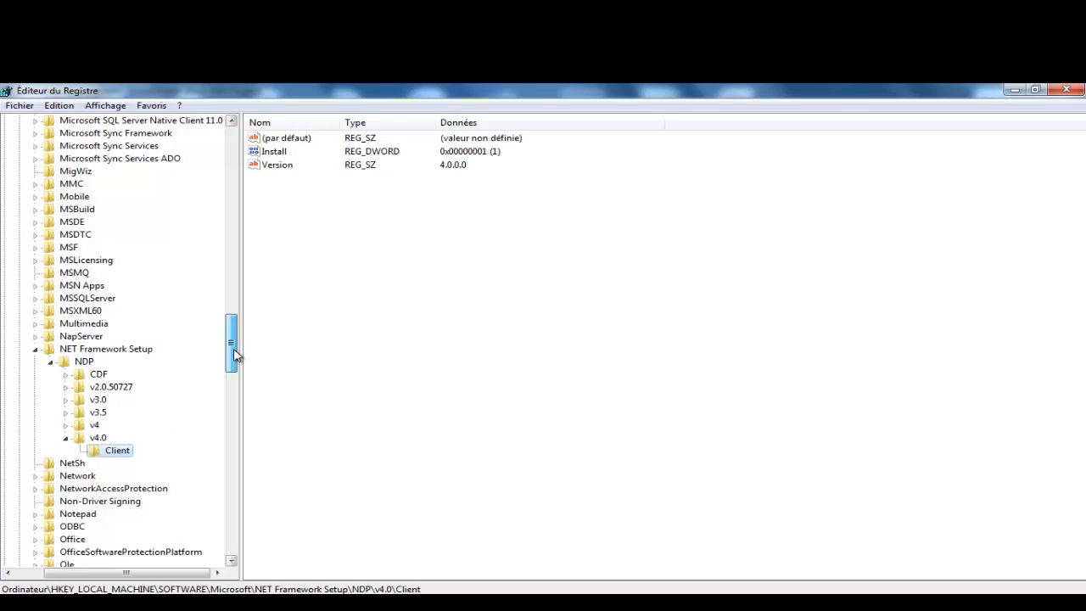
click(35, 299)
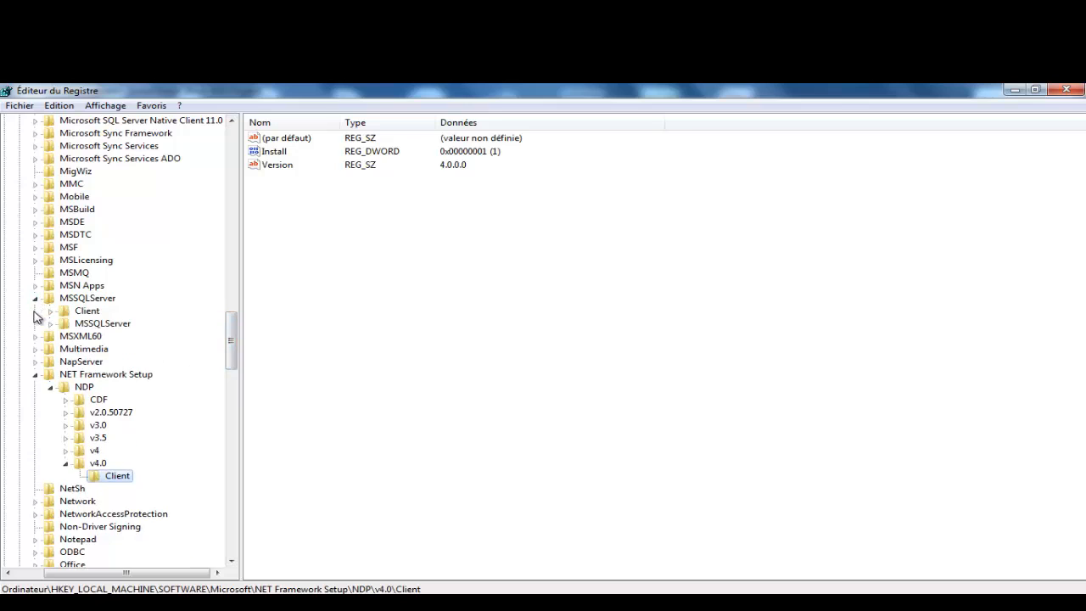
click(51, 311)
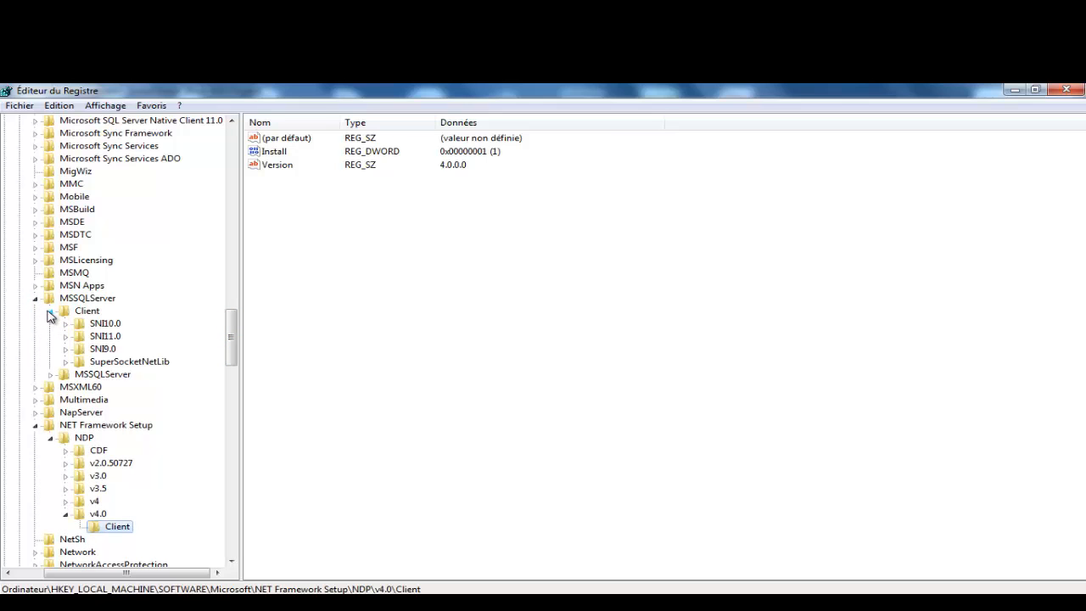
click(87, 312)
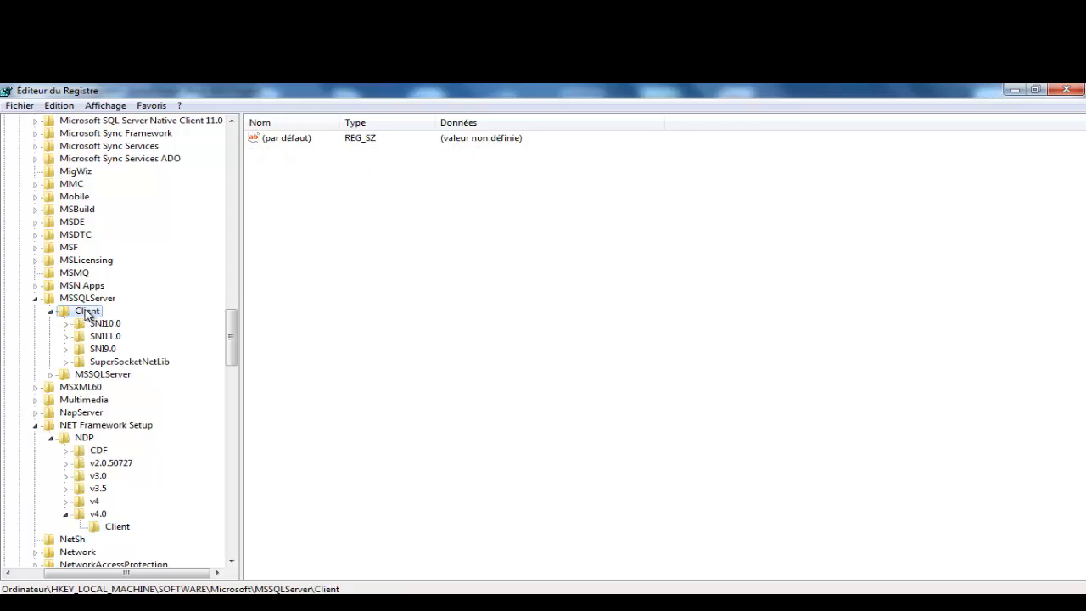
click(100, 324)
click(106, 337)
click(107, 349)
click(103, 365)
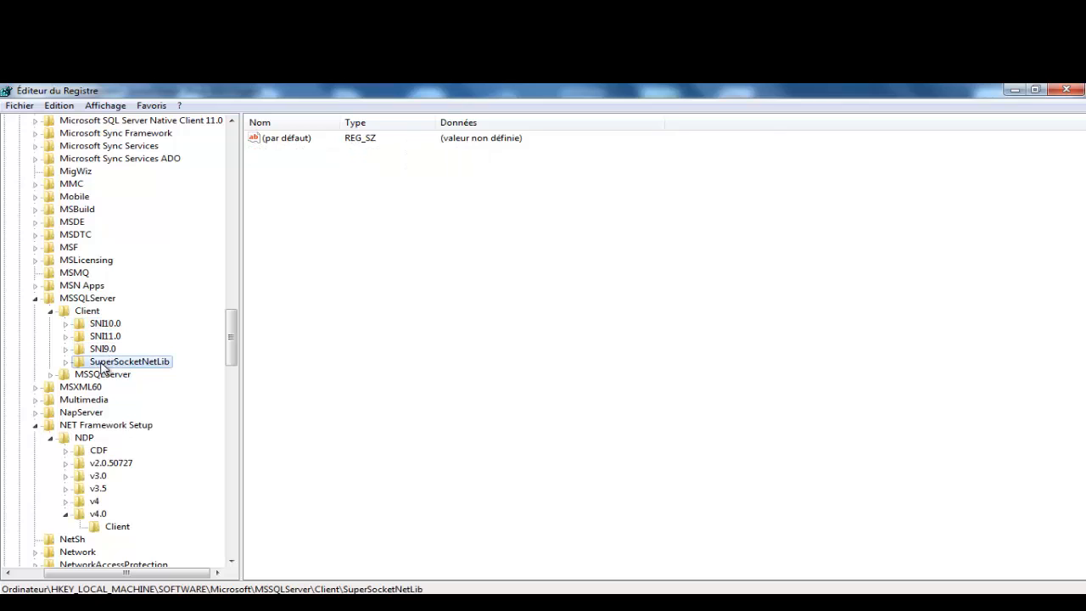
click(36, 300)
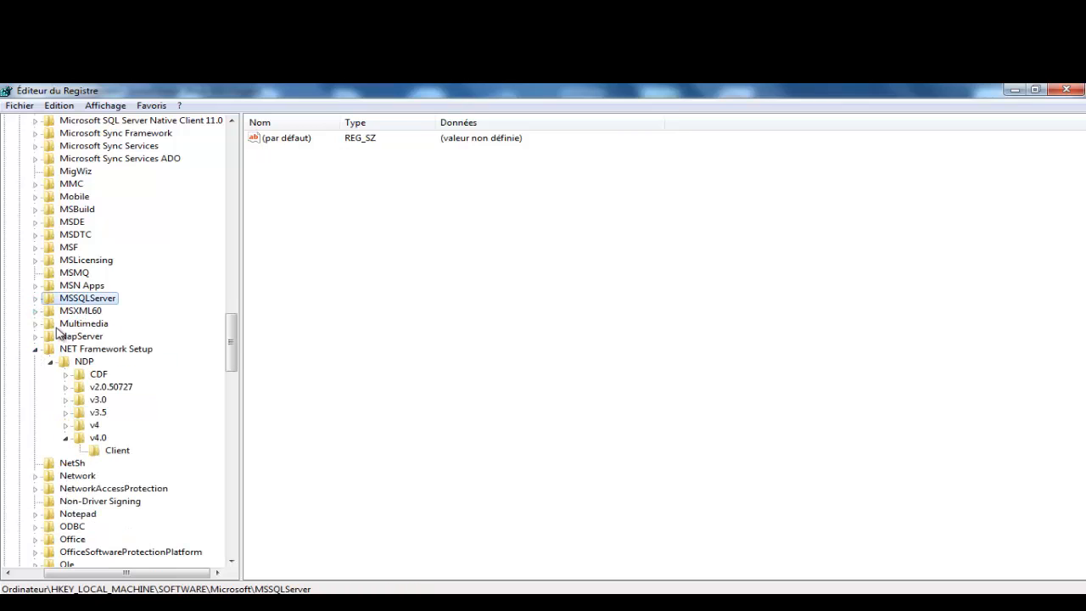
click(36, 350)
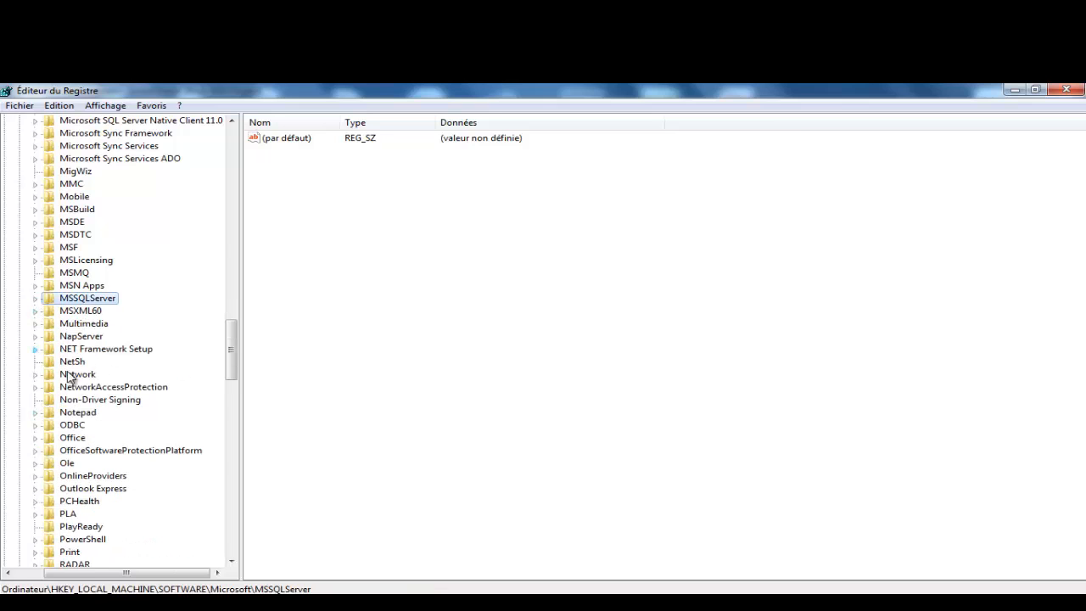
drag(235, 351, 196, 305)
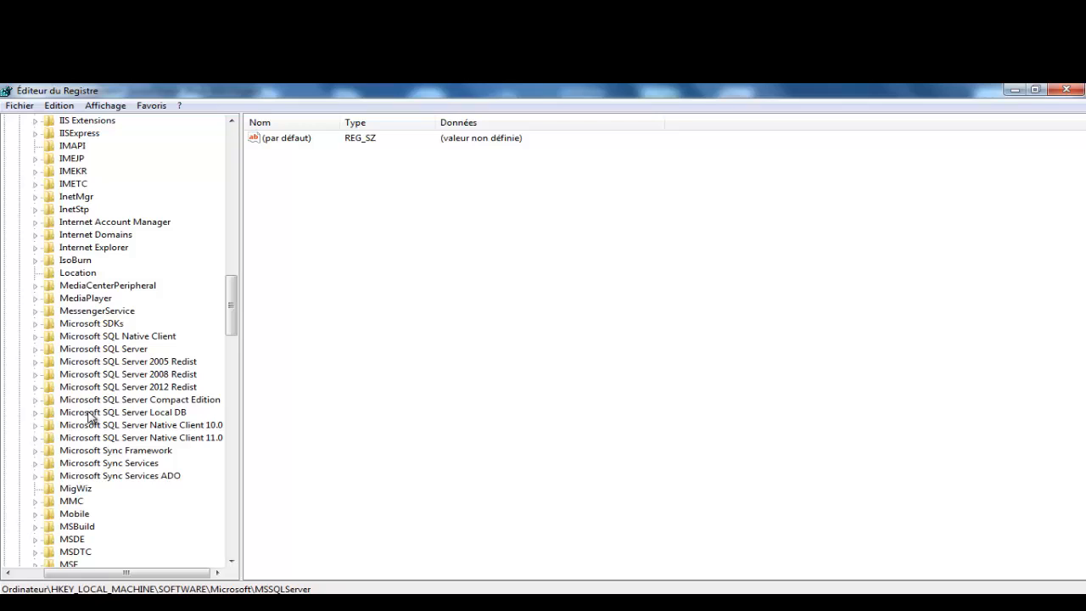
Step: Navigate the registry tree to Microsoft SQL Server and select its MSSQL11E.LOCALDB key
drag(234, 316, 229, 185)
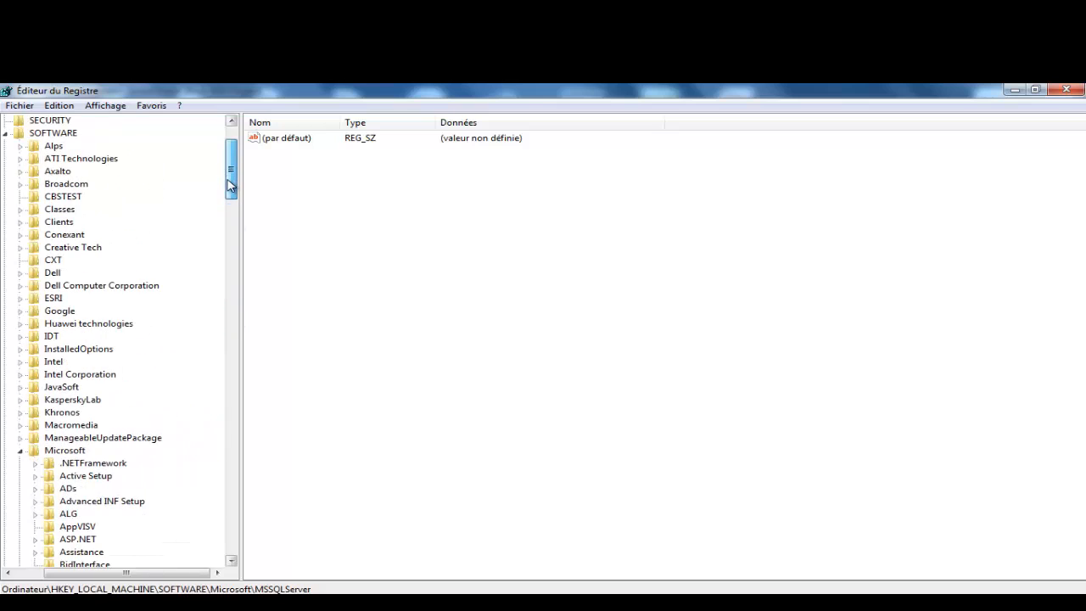
click(20, 452)
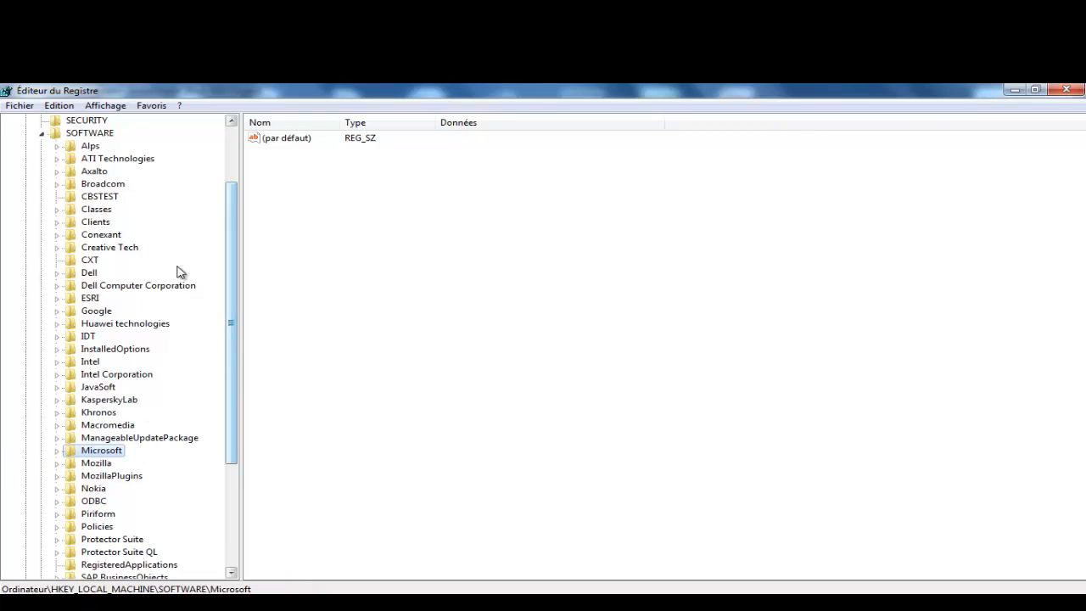
drag(235, 373, 243, 417)
click(58, 375)
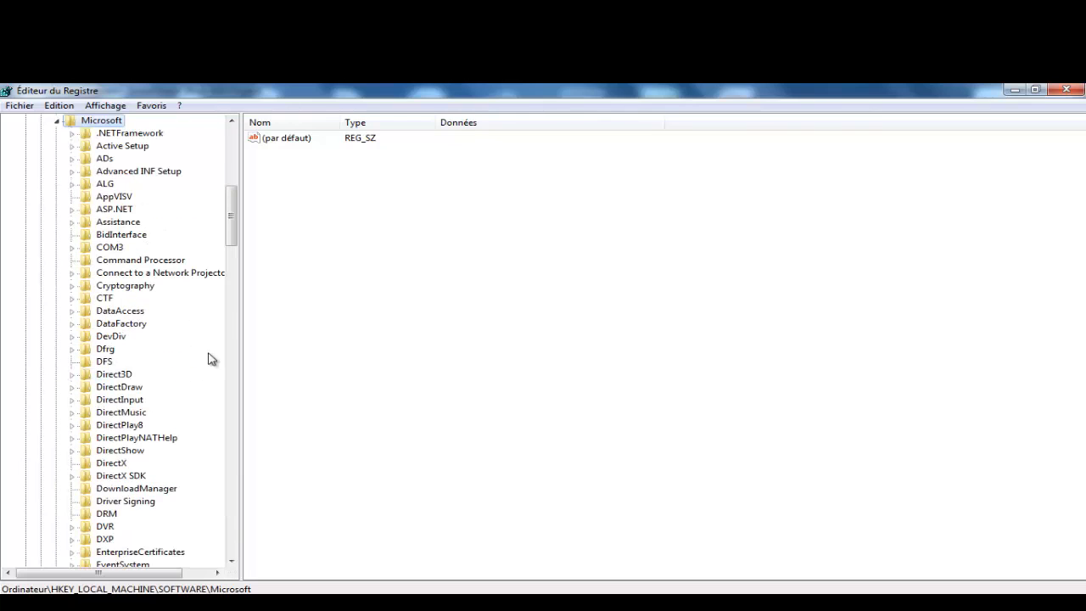
scroll(235, 237, down, 4)
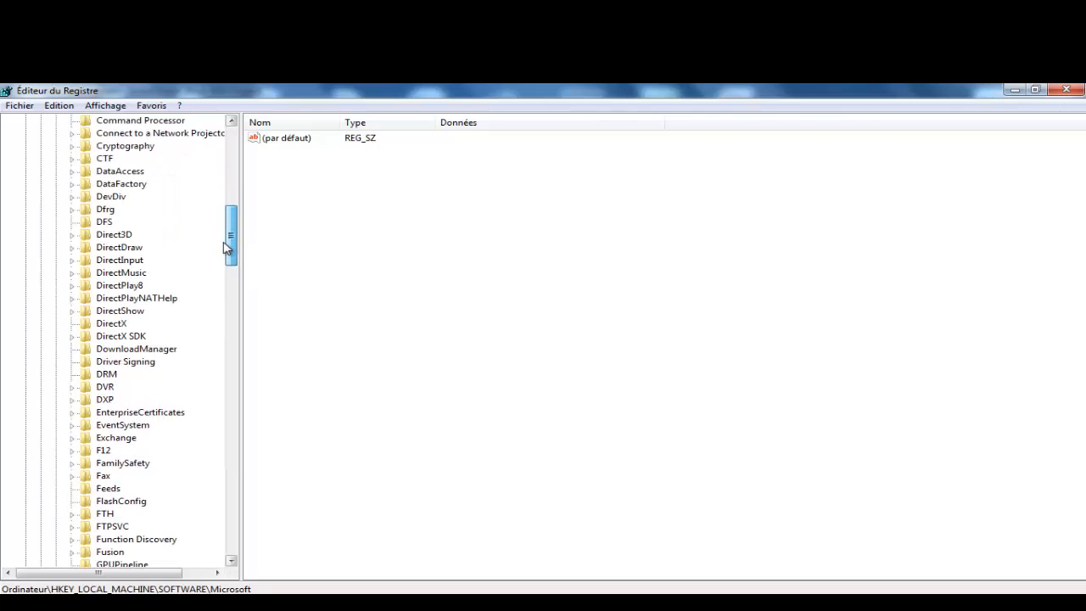
scroll(224, 242, down, 12)
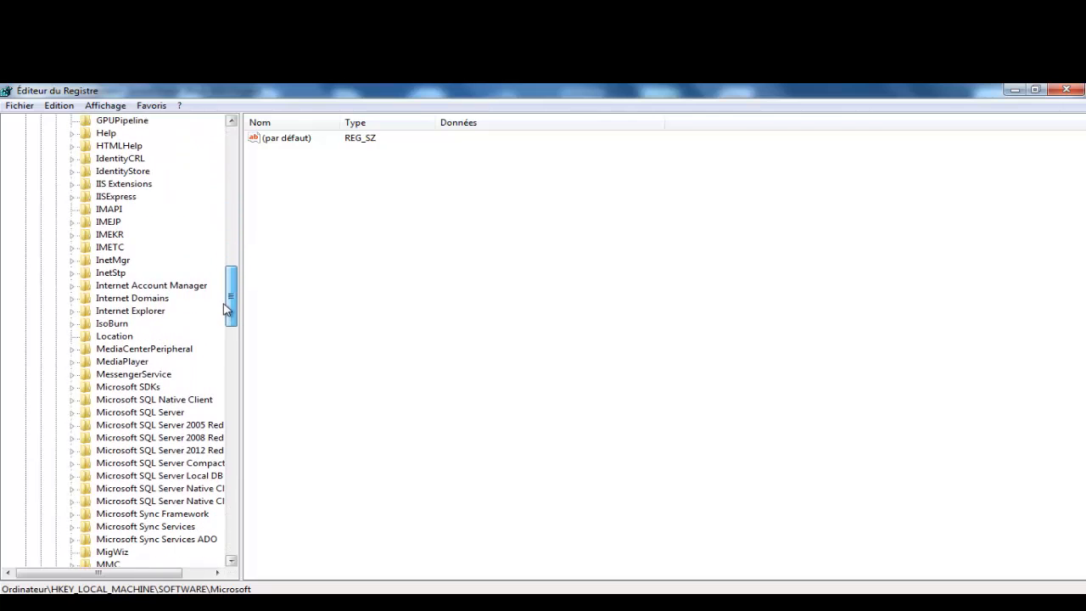
click(146, 413)
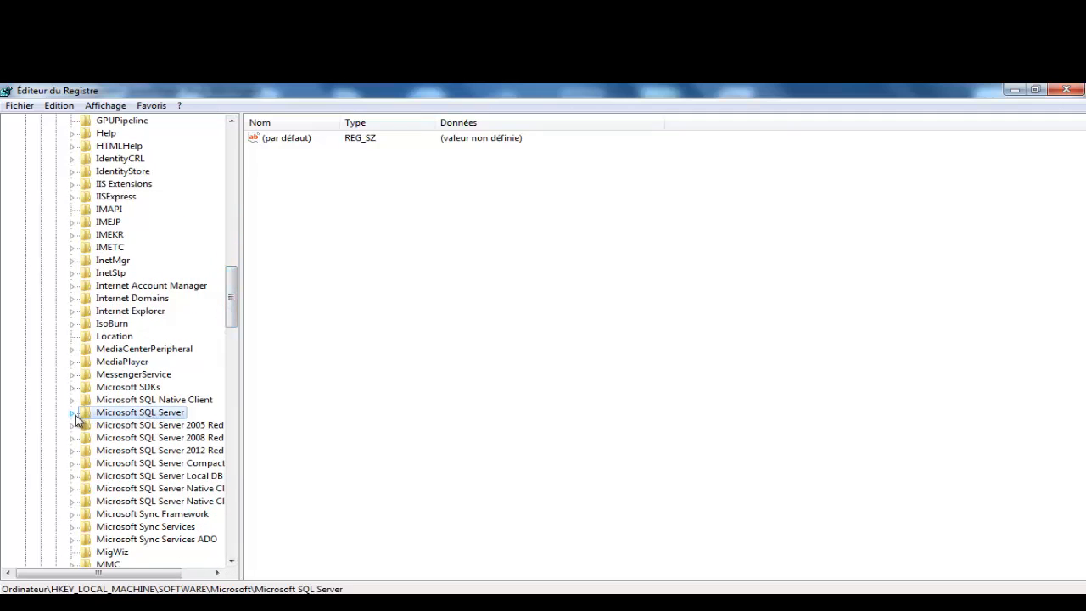
click(73, 413)
drag(232, 303, 236, 333)
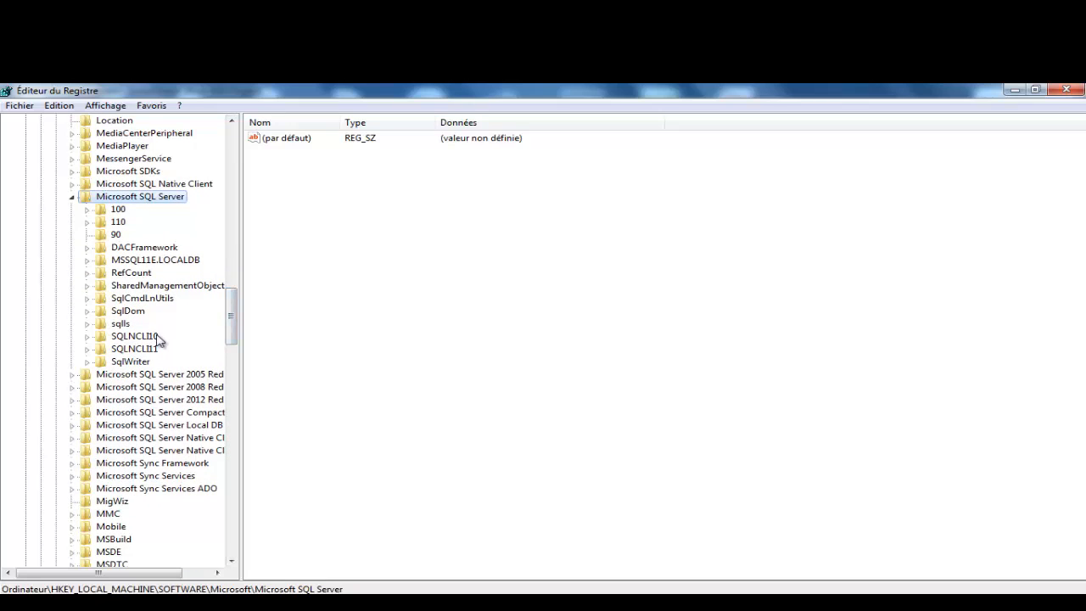
click(134, 261)
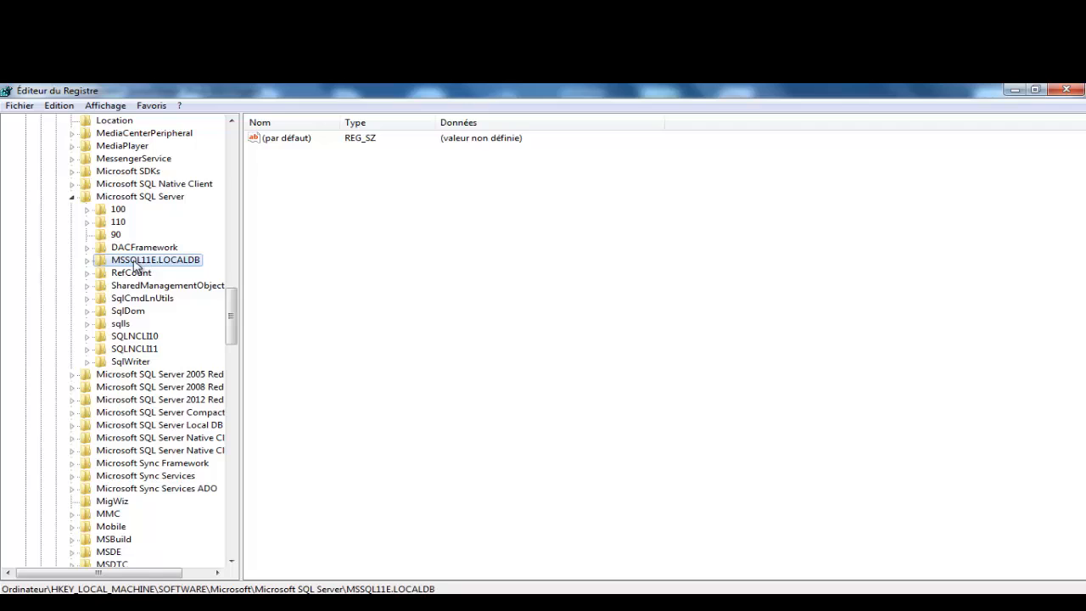
Step: Copy the key name of MSSQL11E.LOCALDB\Setup and switch back to InstallShield
click(89, 261)
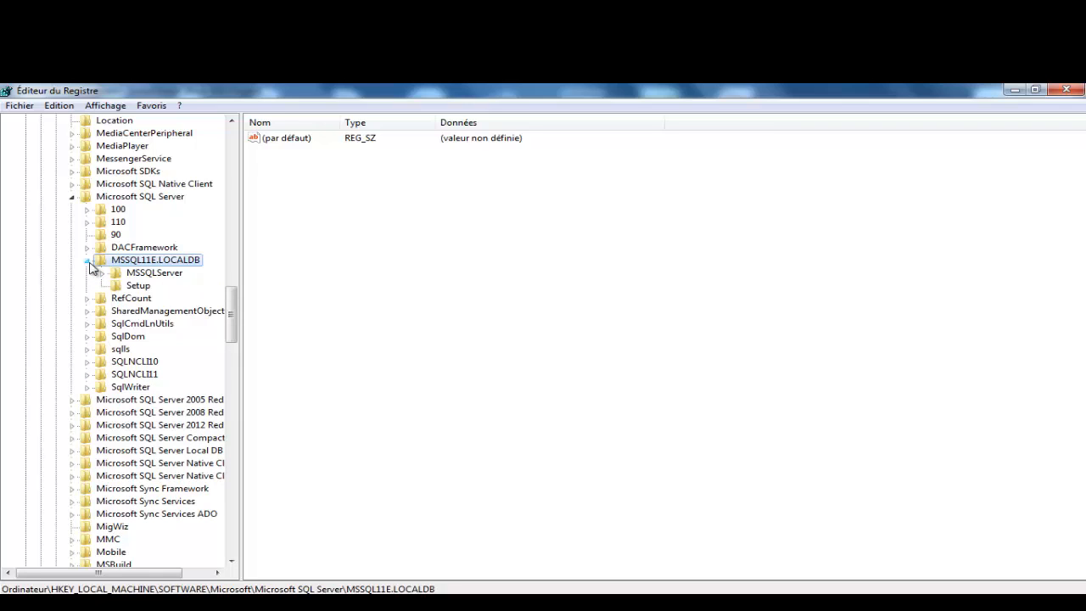
click(135, 287)
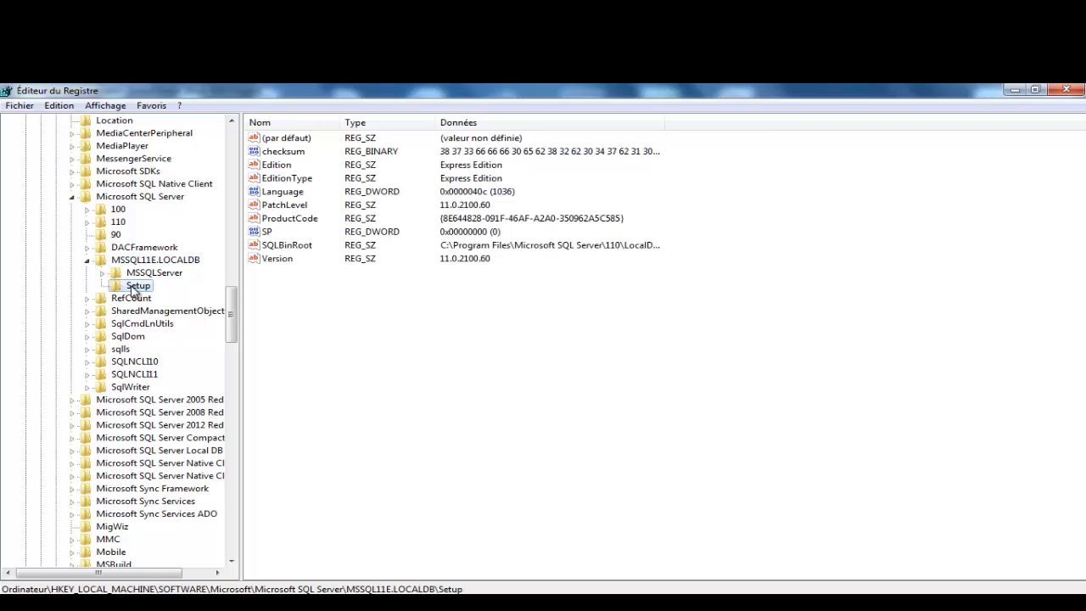
right_click(120, 289)
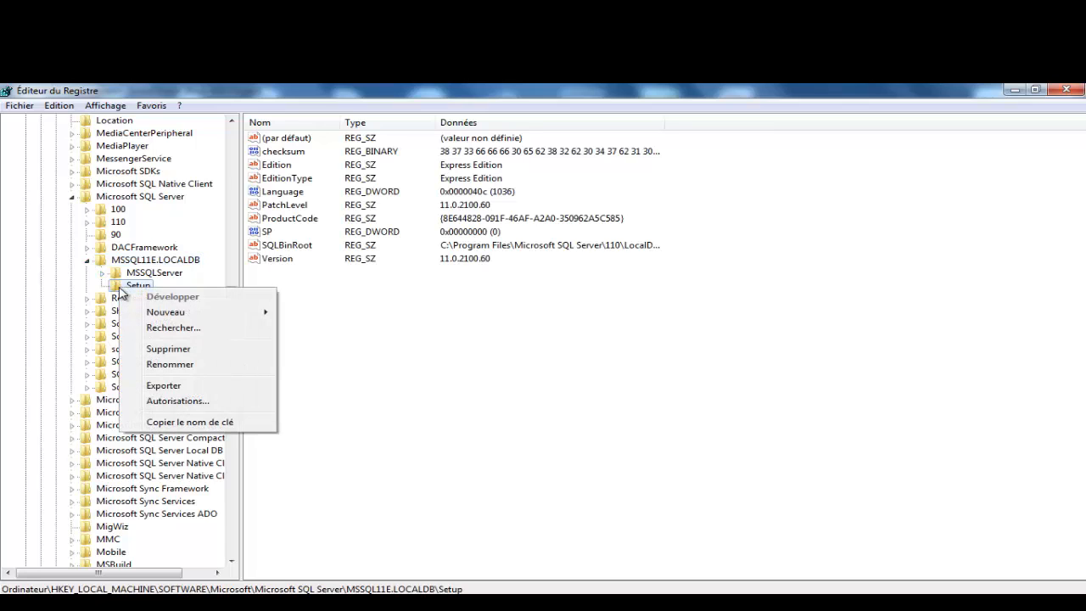
click(183, 422)
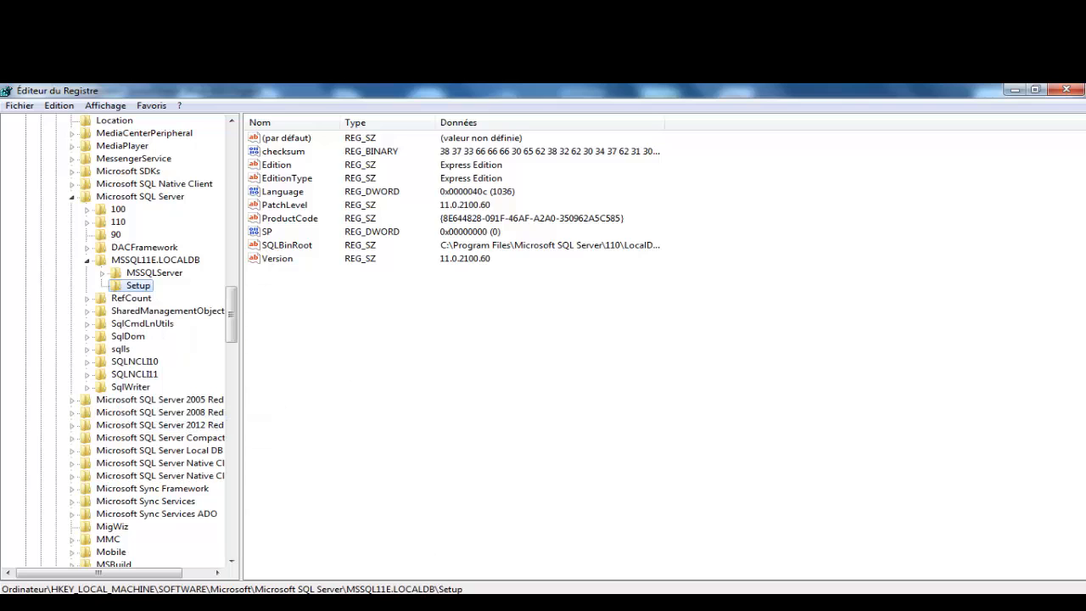
key(alt+Tab)
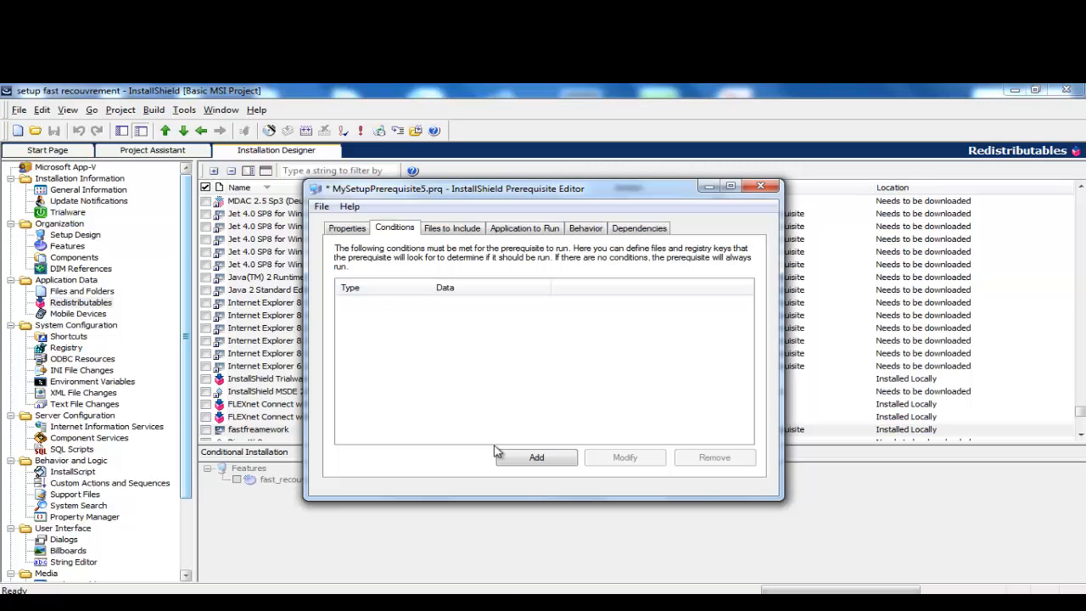
Step: Add a condition with the pasted MSSQL11E.LOCALDB\Setup key set to DOES NOT EXIST
click(536, 458)
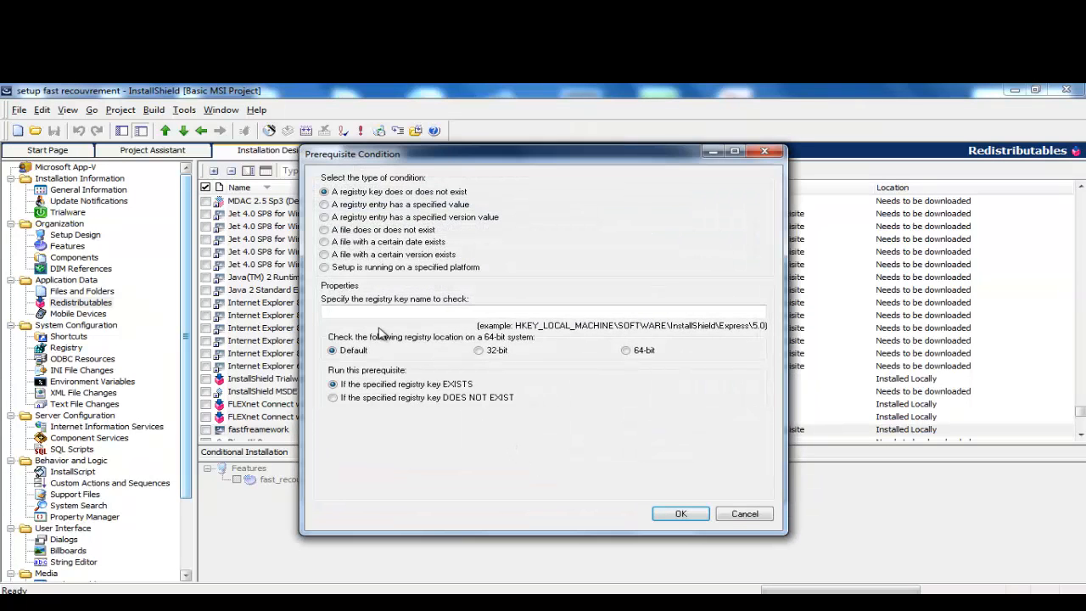
right_click(366, 314)
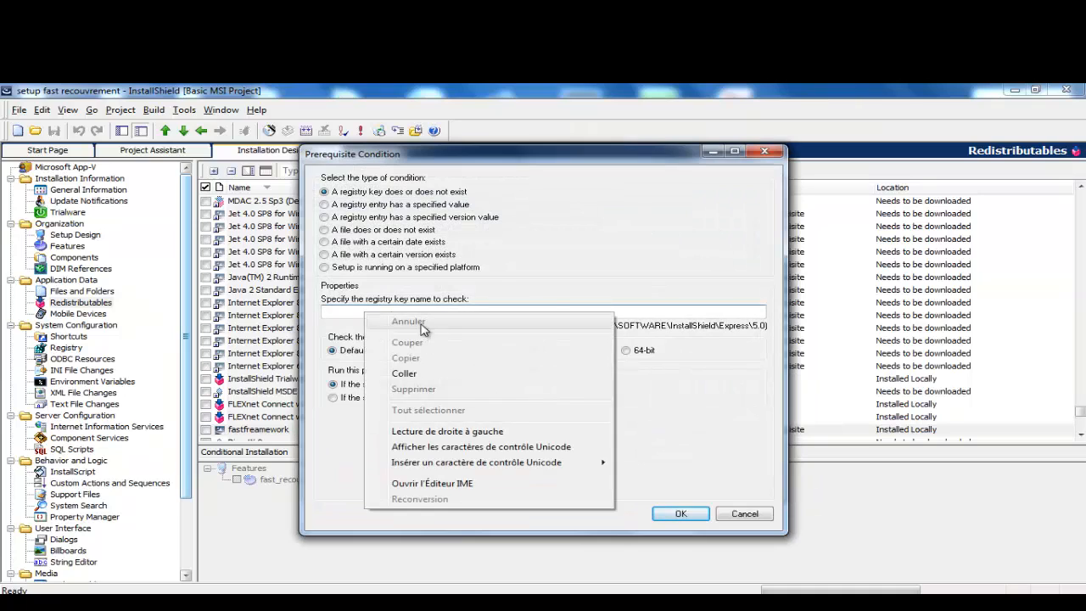
click(434, 378)
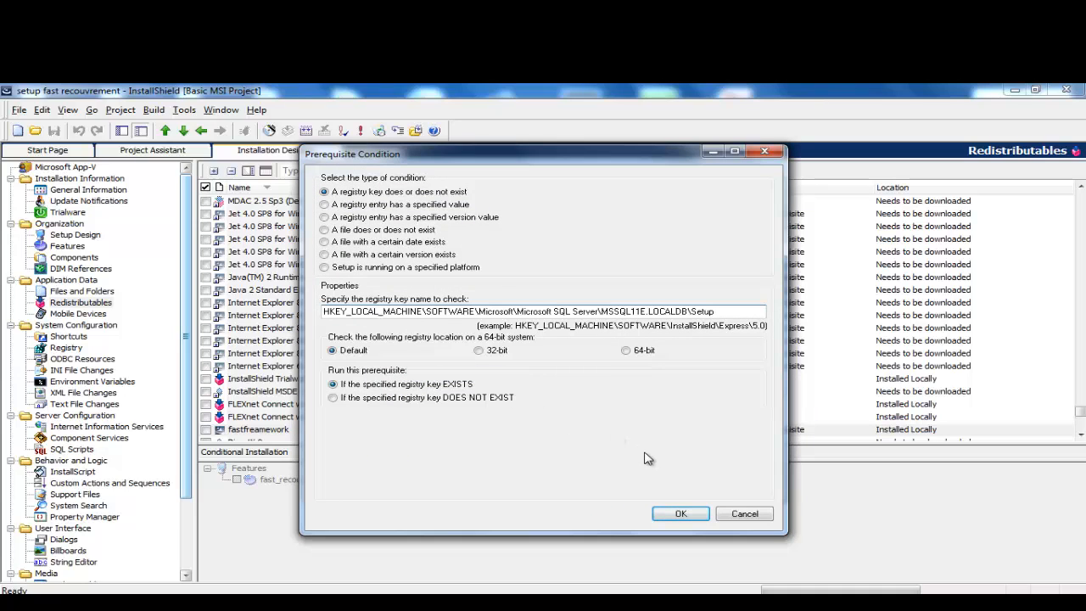
click(680, 516)
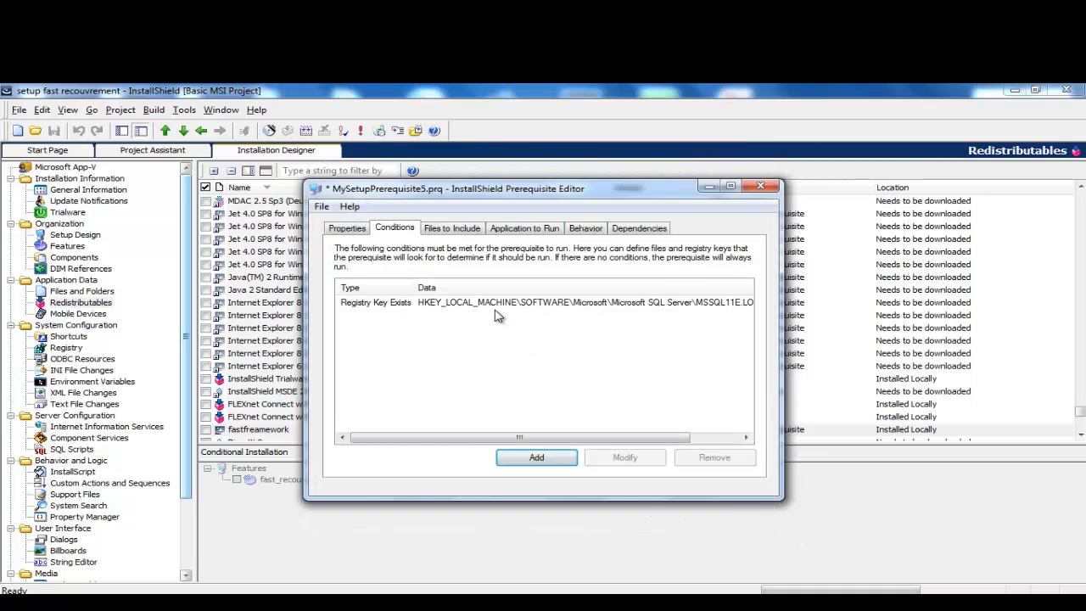
double_click(496, 307)
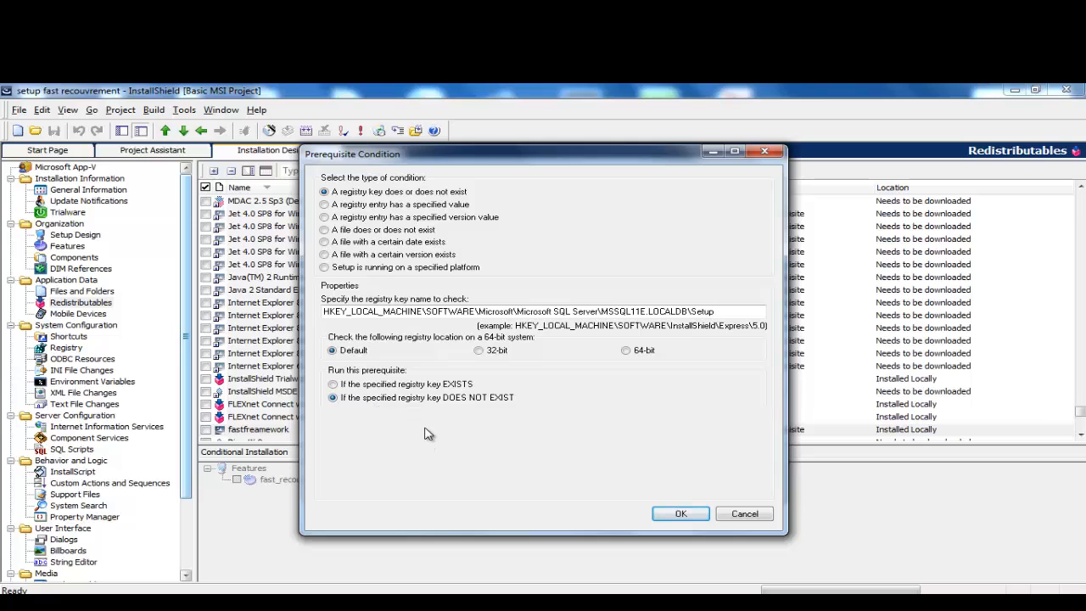
click(681, 513)
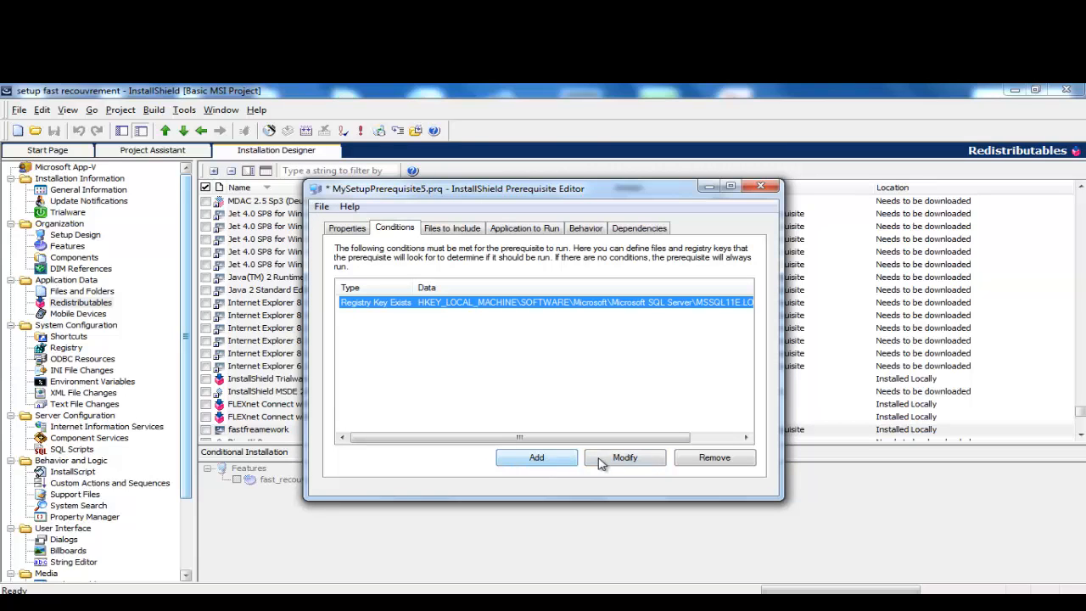
Step: Recheck the condition, discard an extra empty one, and begin editing the application's command line
click(609, 462)
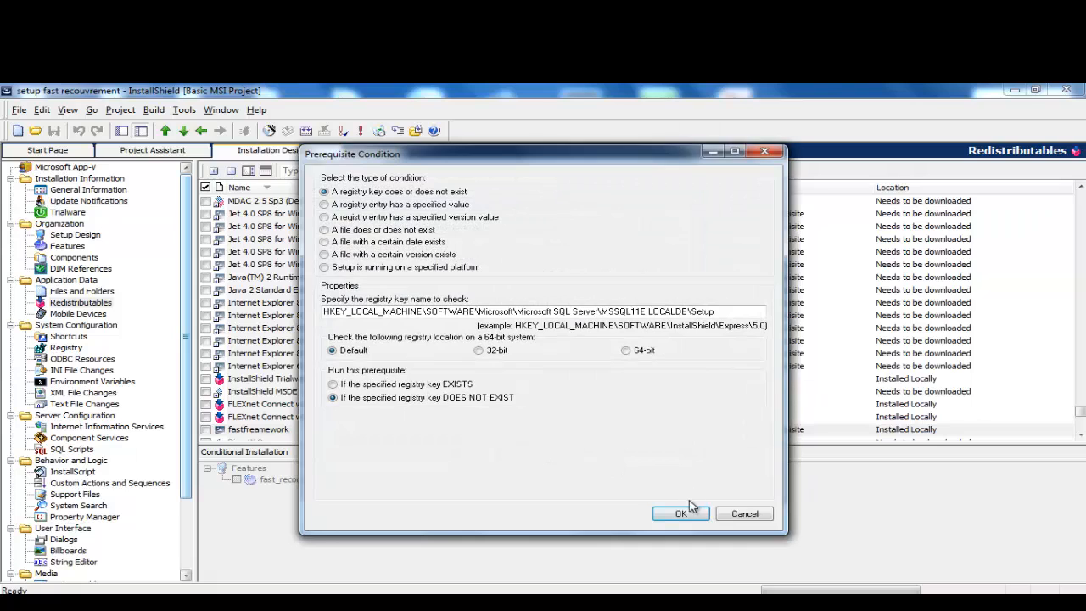
click(679, 513)
click(542, 463)
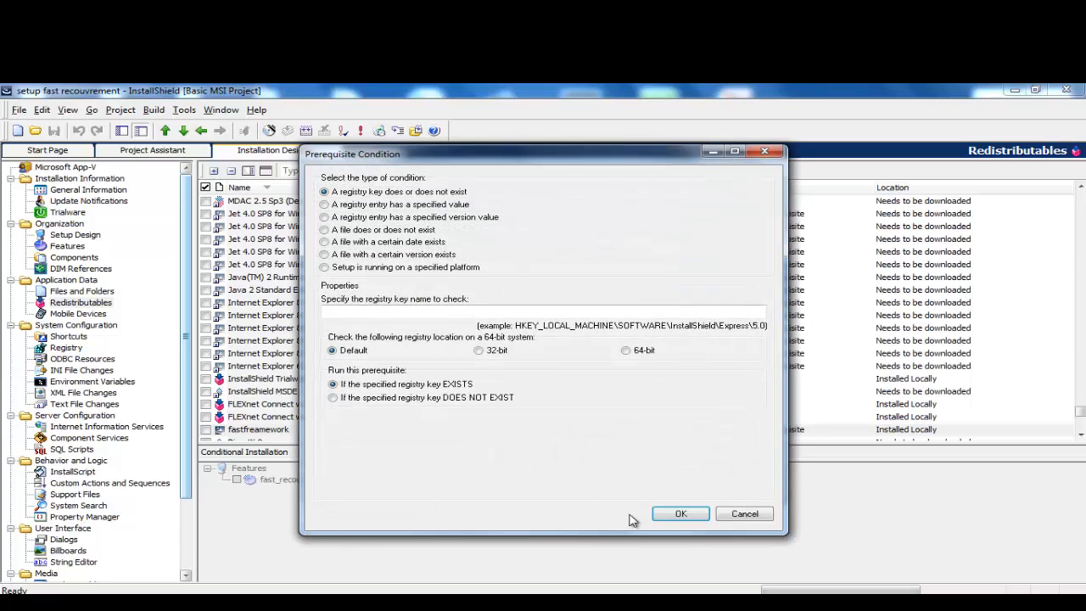
click(743, 514)
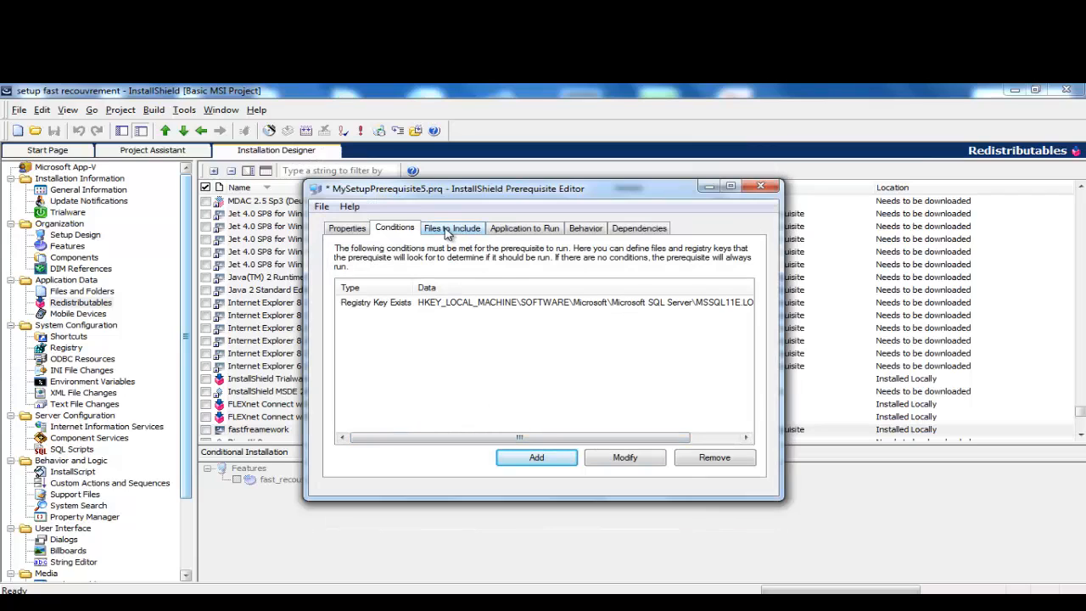
click(450, 229)
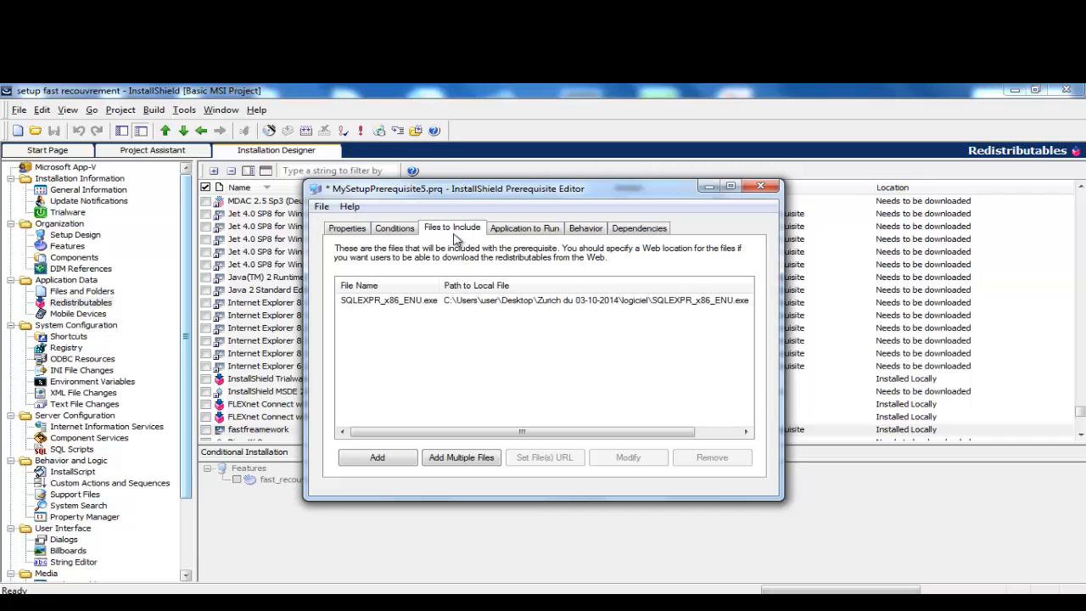
click(524, 234)
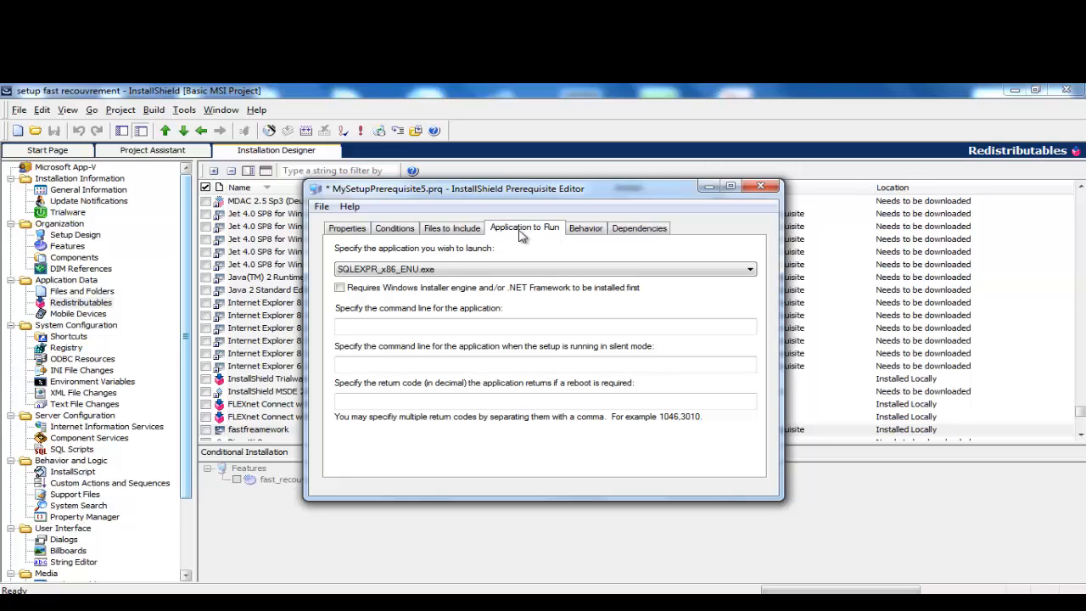
click(381, 322)
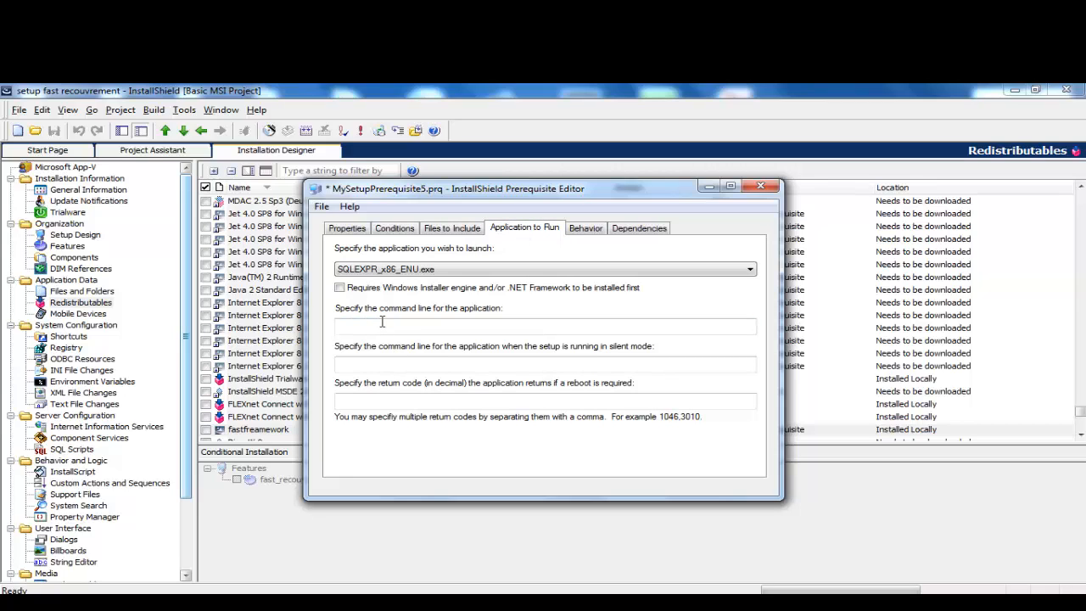
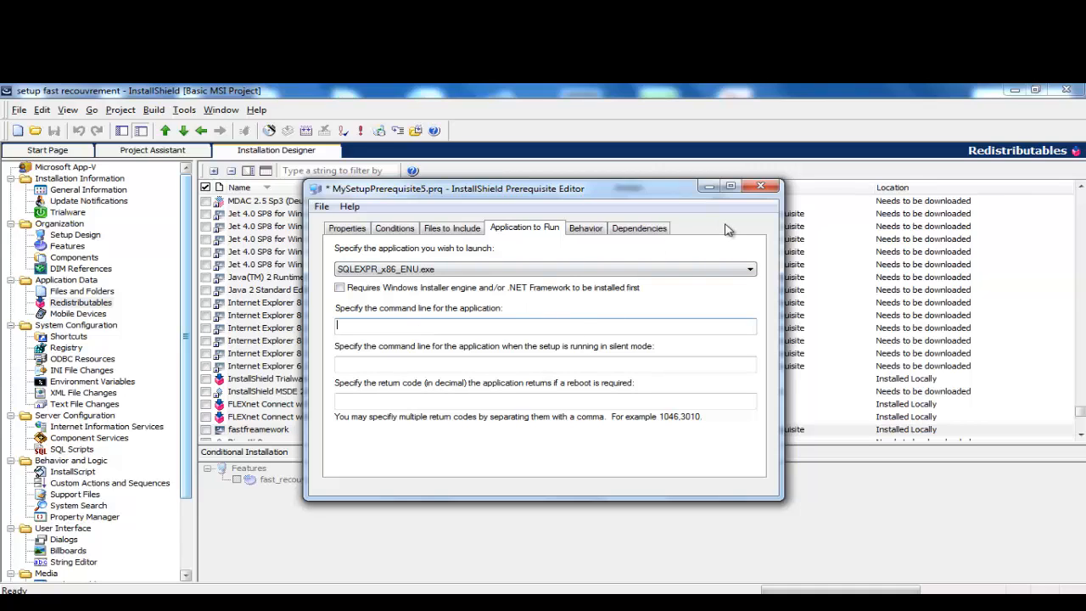
Step: Save the SQLEXPR_x86_ENU.exe prerequisite as fastsqlserver.prq in the logiciel folder, then close the editor
click(321, 207)
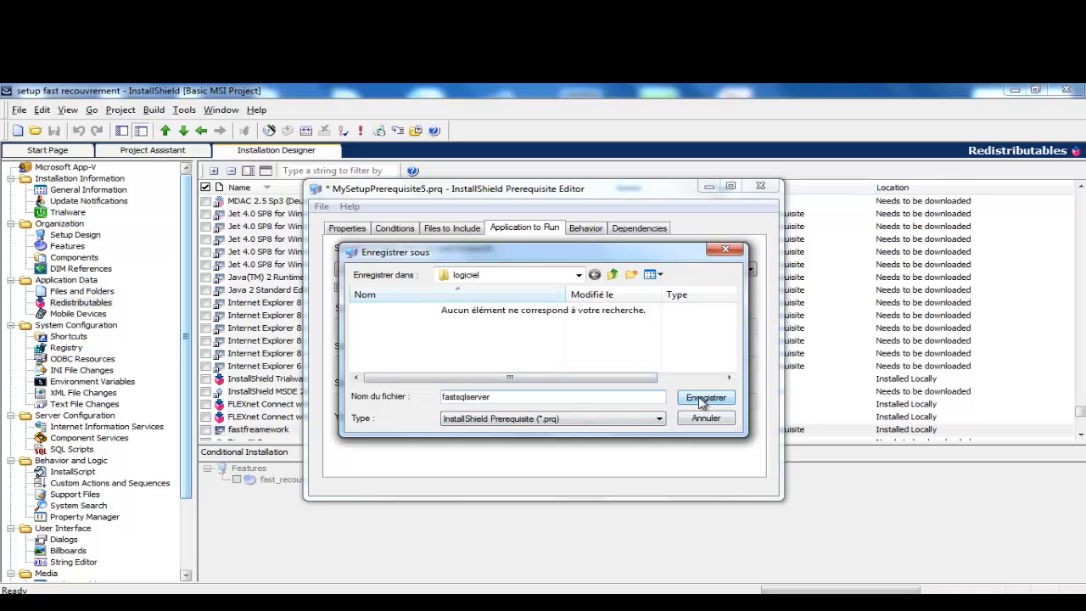
click(704, 397)
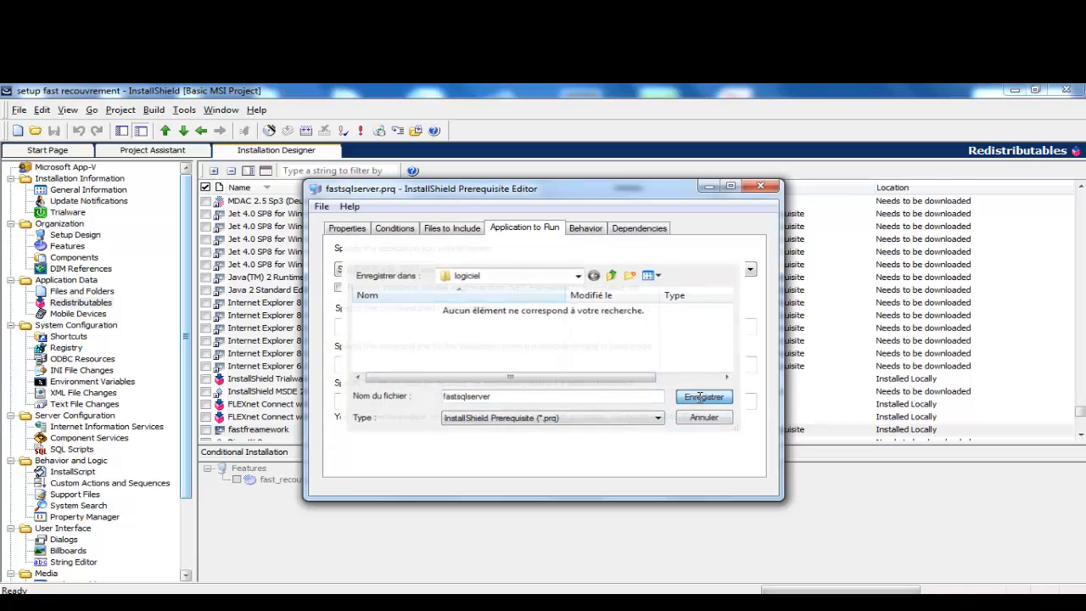
click(760, 186)
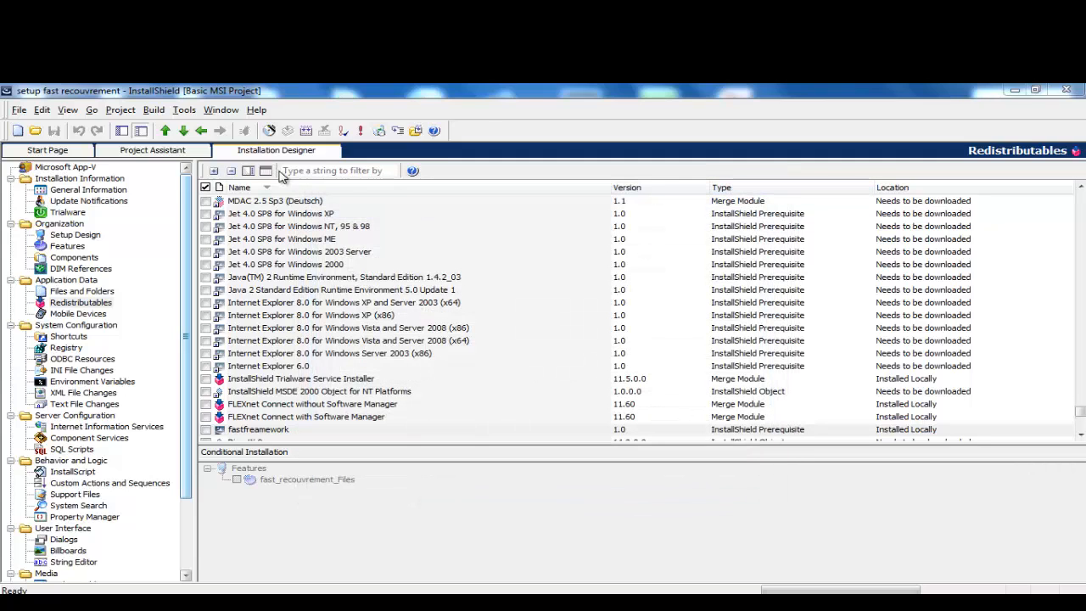
click(309, 173)
text(fast)
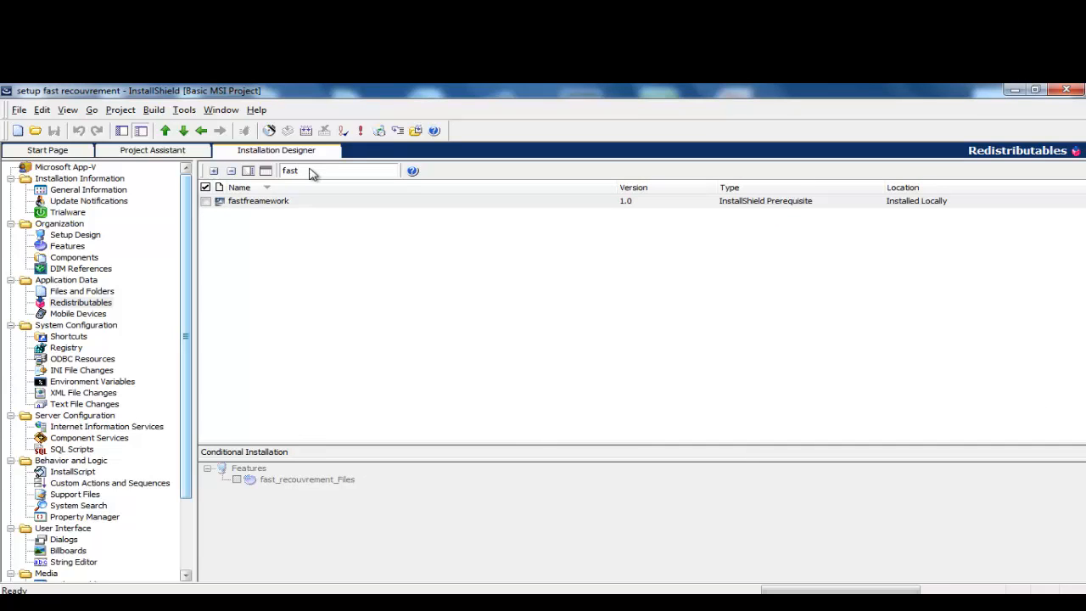
key(BackSpace)
key(BackSpace)
key(BackSpace)
key(BackSpace)
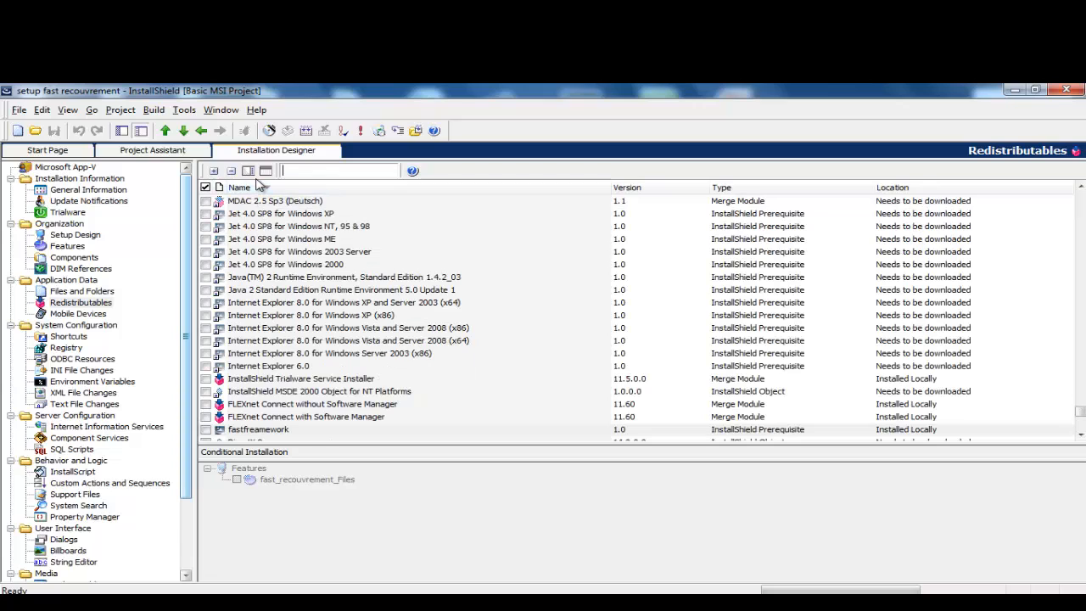
click(360, 132)
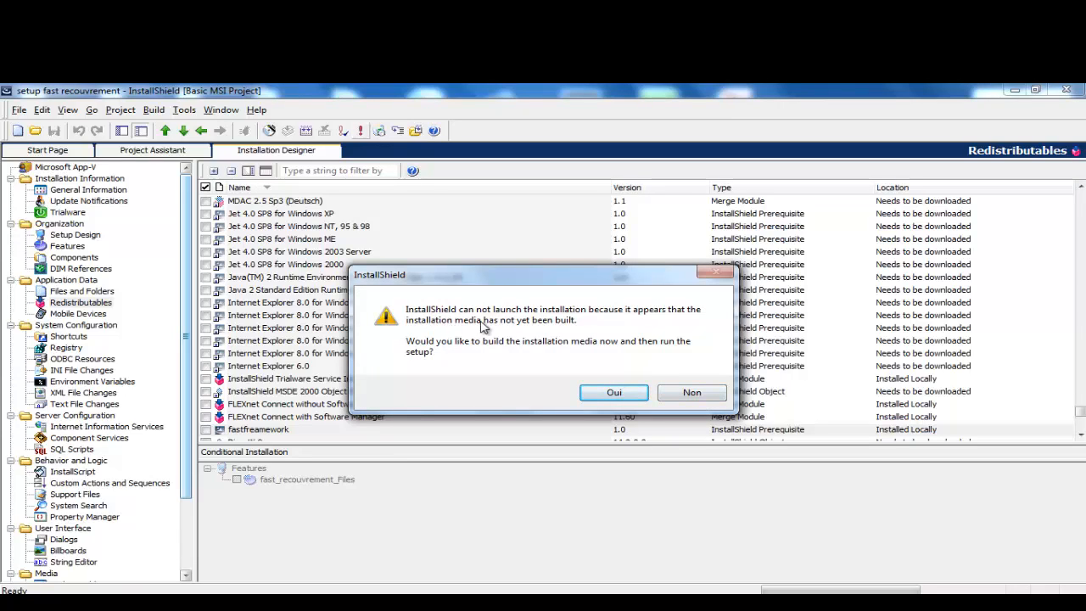
click(691, 393)
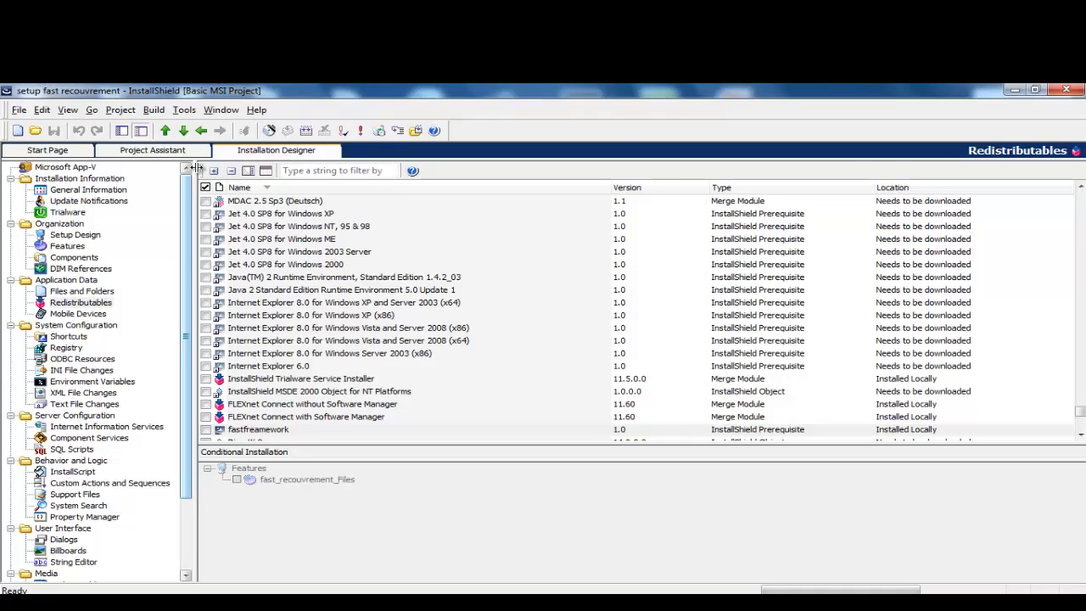
Step: Browse the File, Project, Build, Tools, Window and Help menus, then dismiss the open menu
click(20, 110)
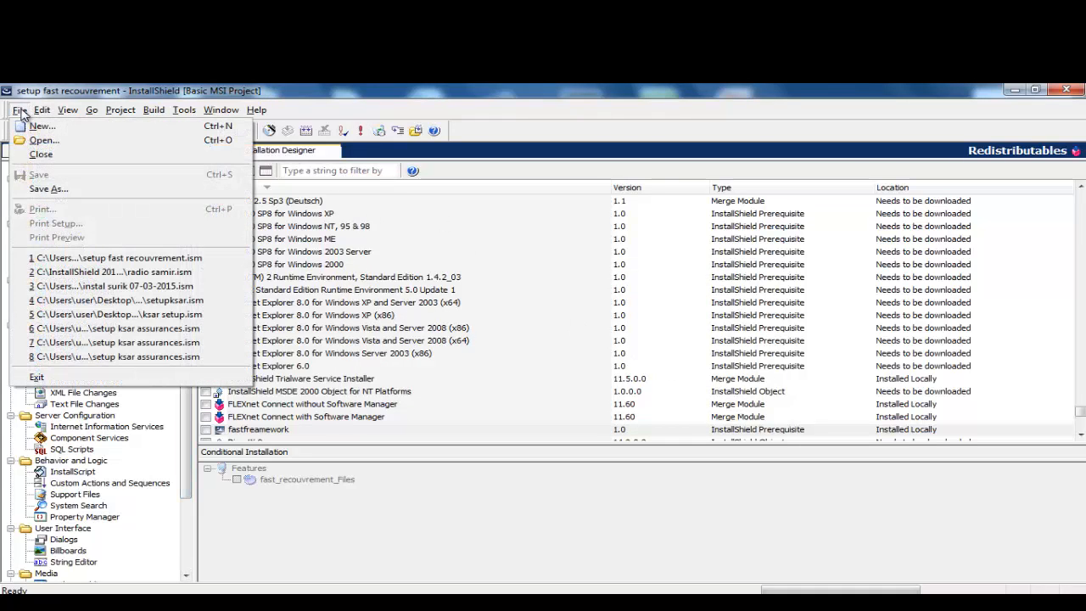
mouse_move(91, 110)
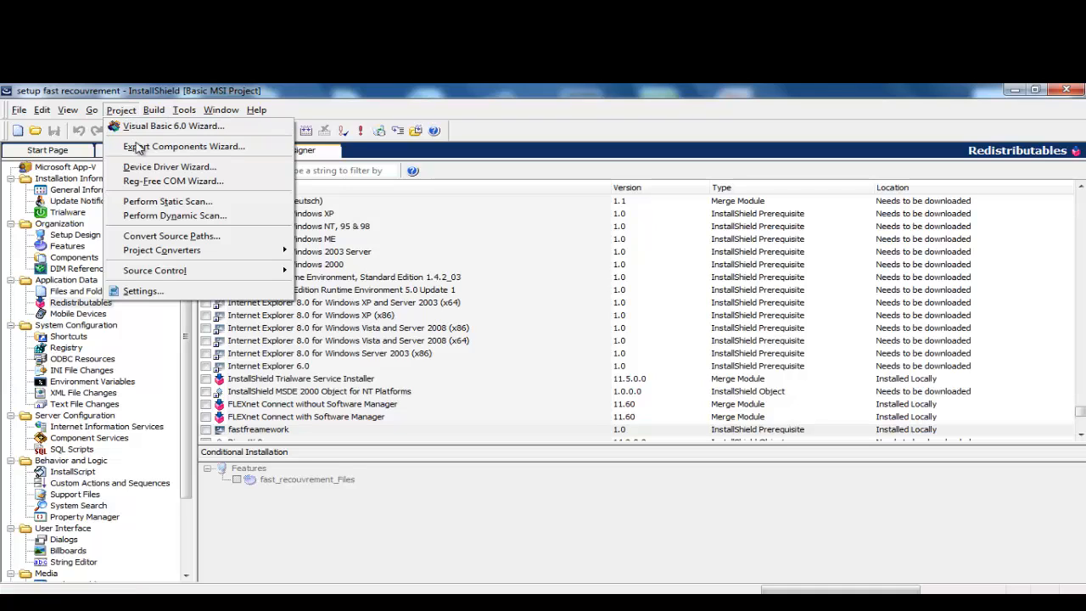
mouse_move(153, 117)
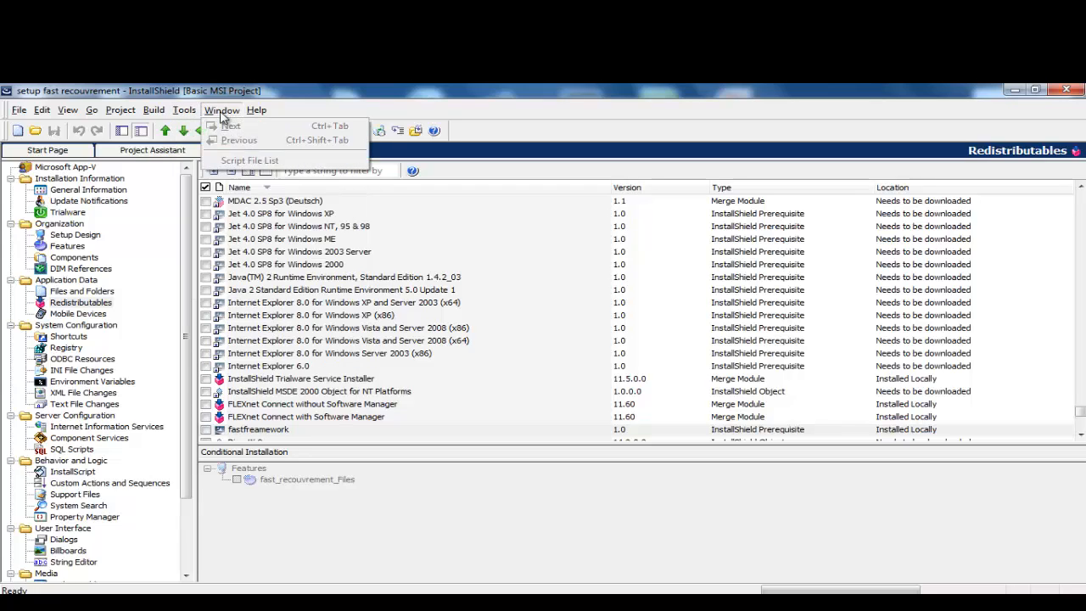
mouse_move(257, 111)
click(536, 252)
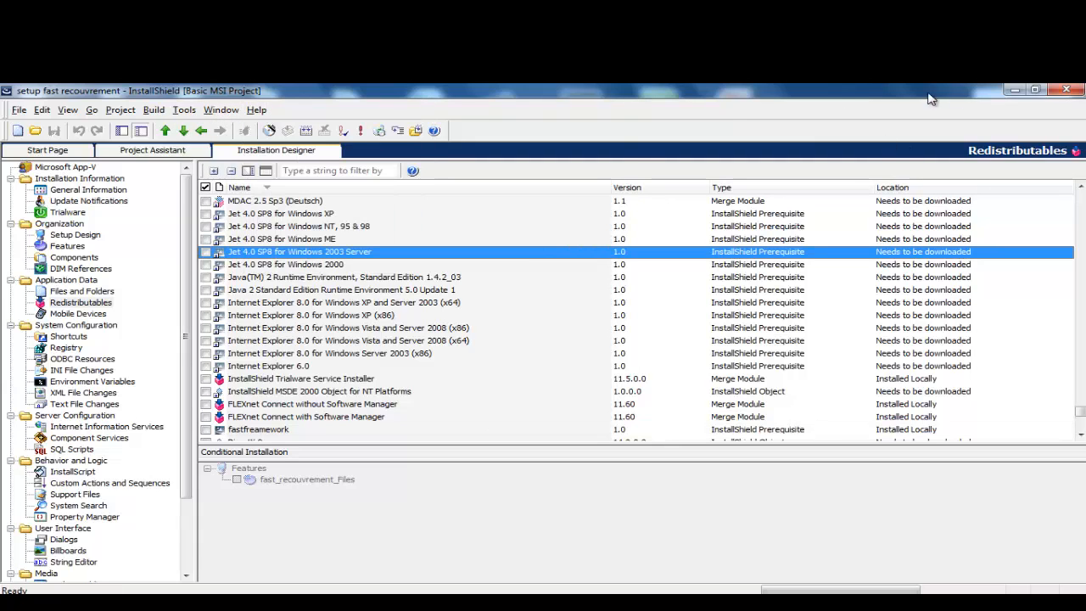
Step: Close InstallShield, reopen setup fast recouvrement from the Zurich du 03-10-2014 folder, and dismiss the Customer Experience prompt
click(1067, 90)
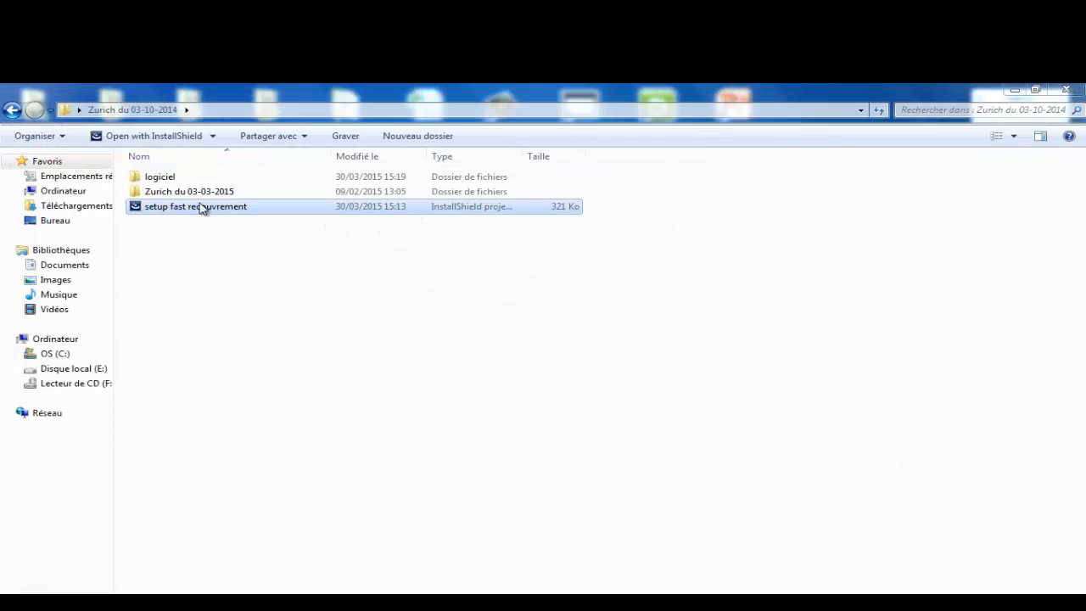
double_click(194, 208)
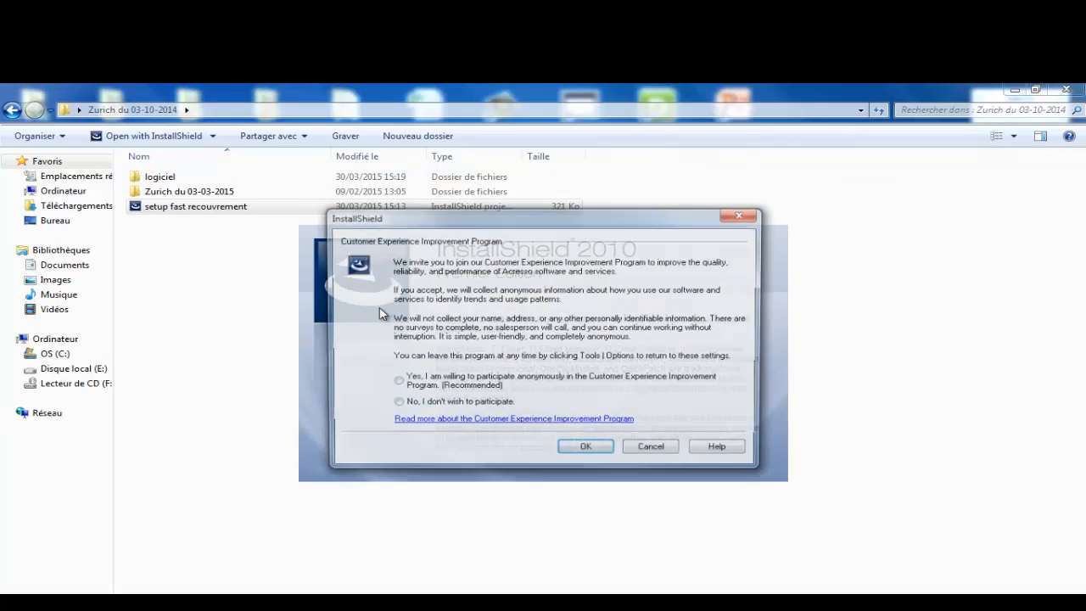
click(586, 450)
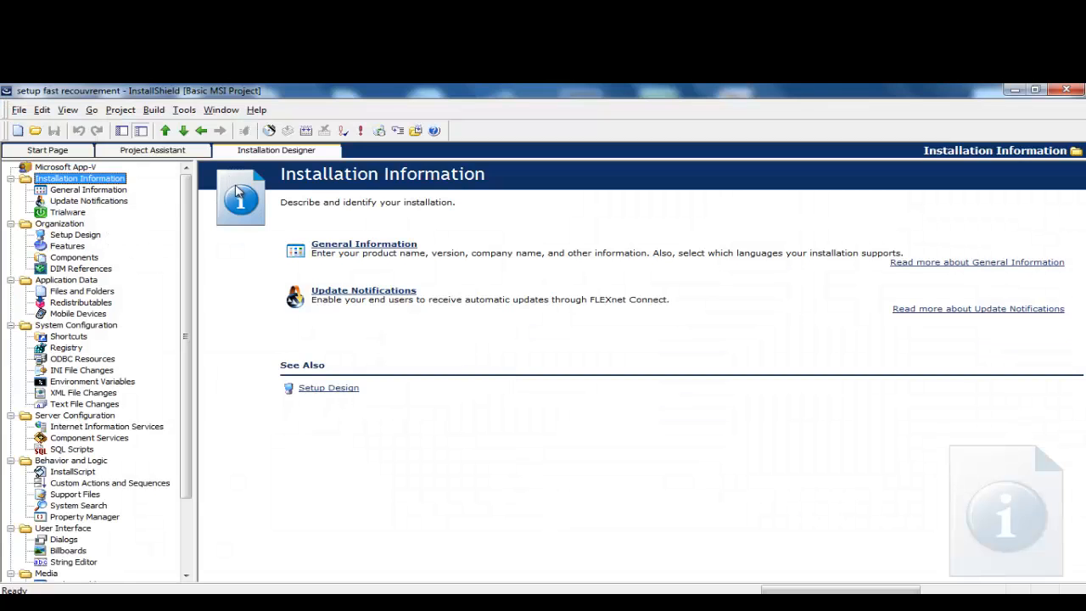
Step: Show the project's Redistributables and test the filter with 'fas' and 'fa', clearing each
click(59, 303)
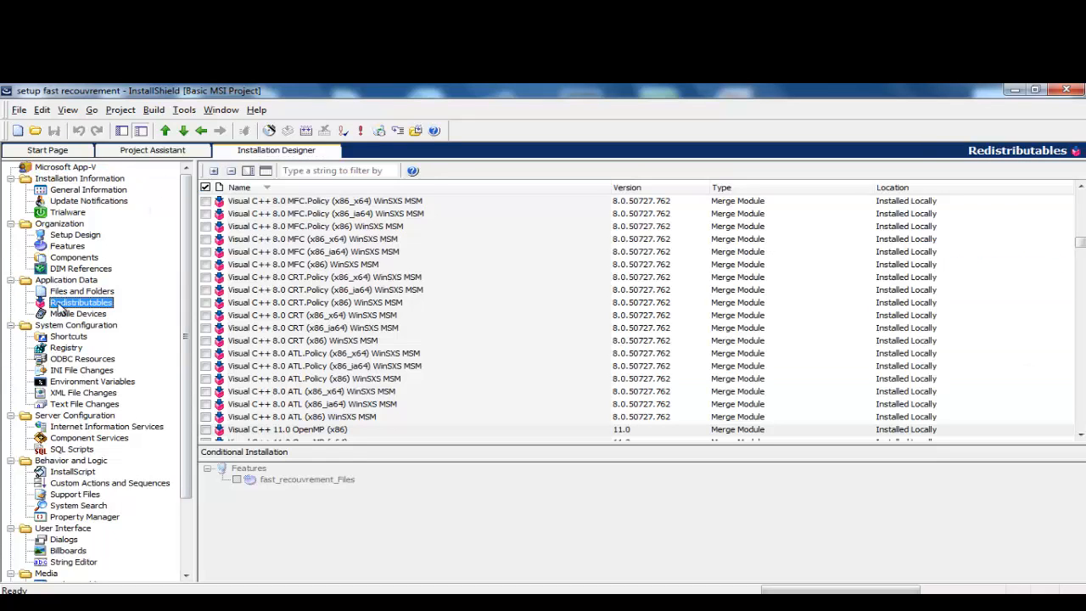
click(297, 172)
text(fas)
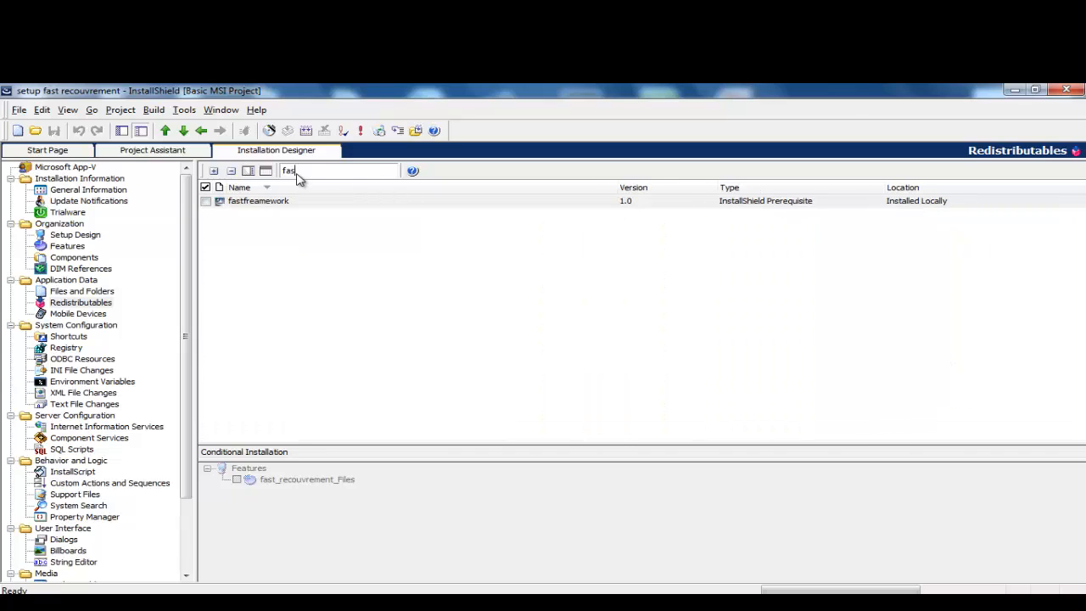
key(BackSpace)
key(BackSpace)
key(BackSpace)
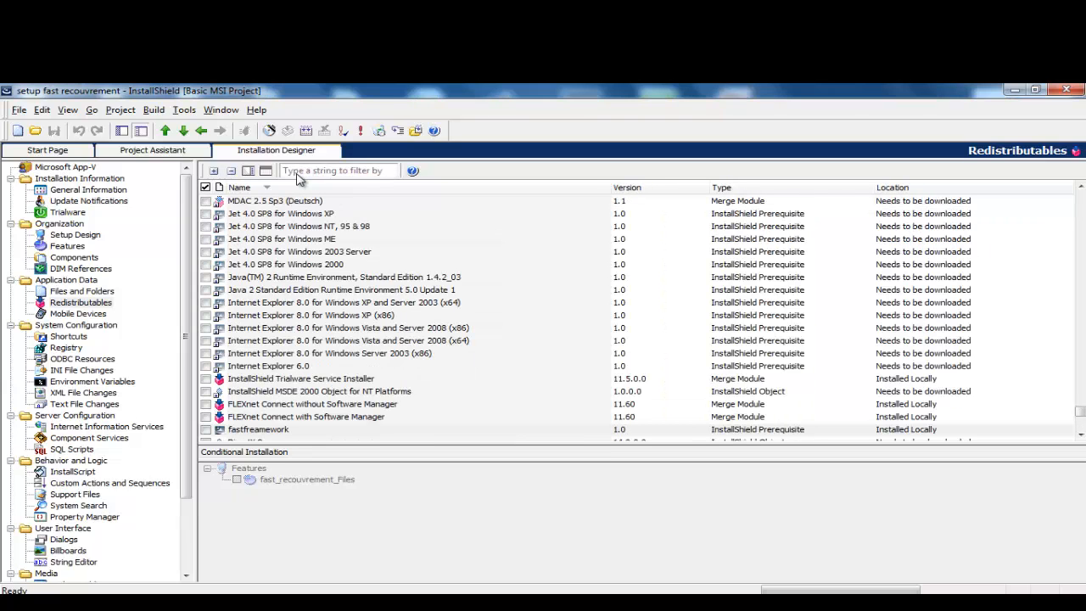
click(311, 173)
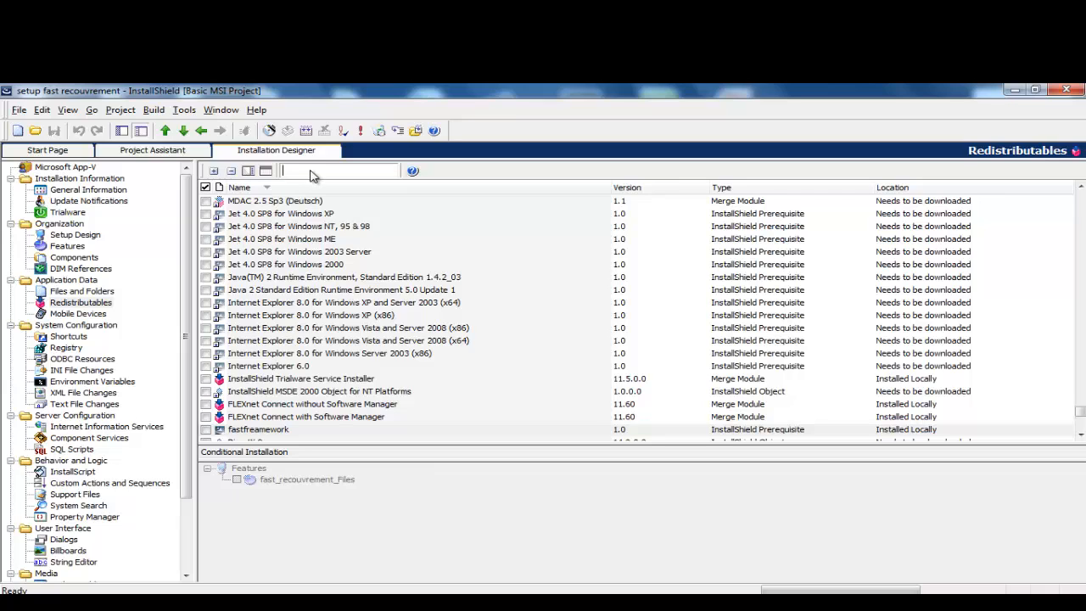
text(fa)
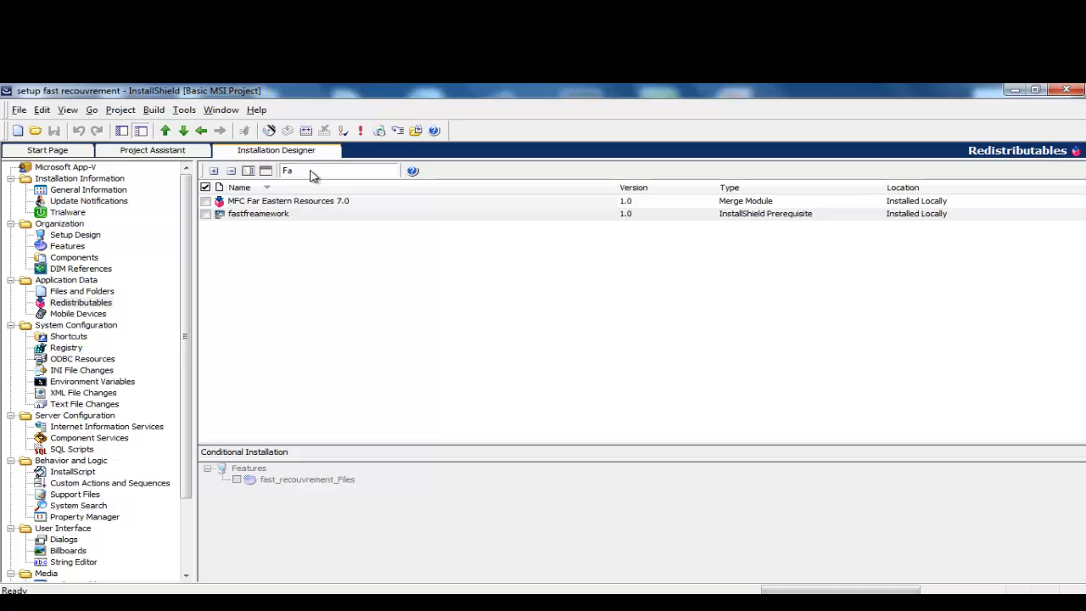
key(BackSpace)
key(BackSpace)
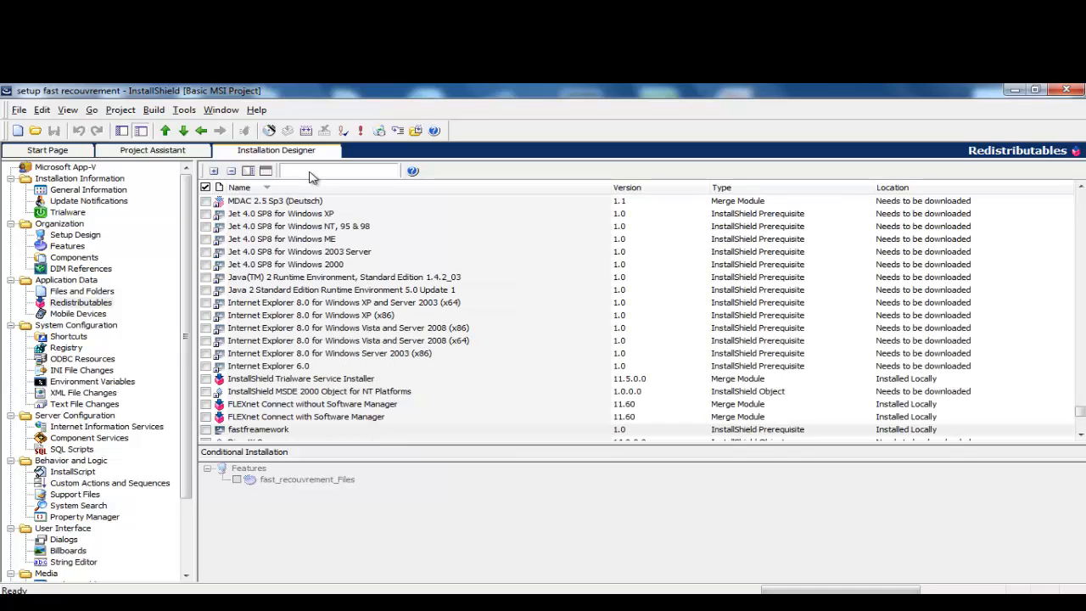
Step: Scroll through the redistributables list and select the fastframework prerequisite
click(1079, 416)
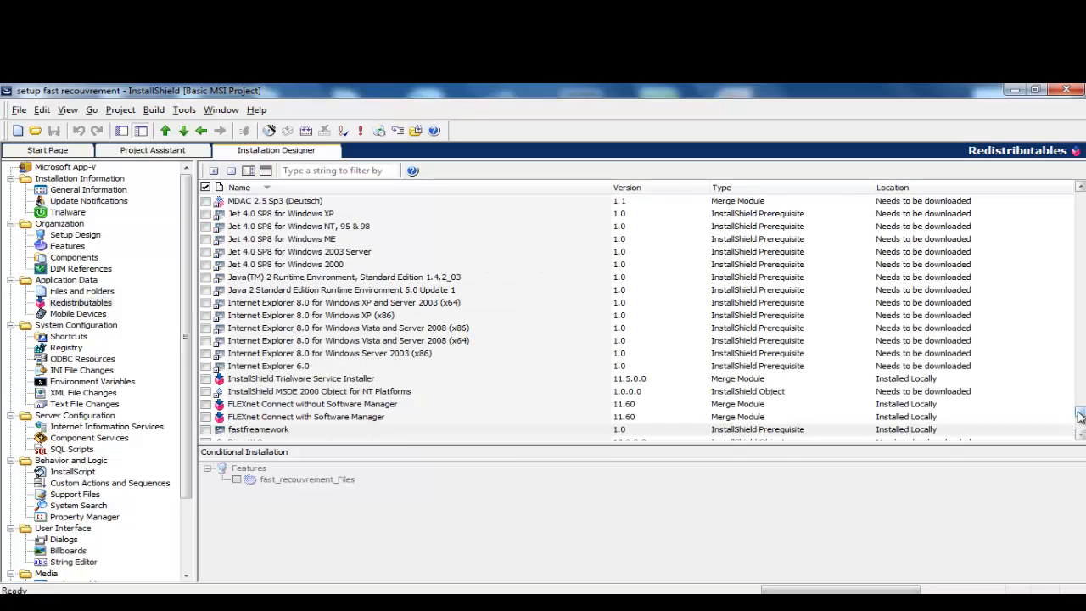
click(1080, 416)
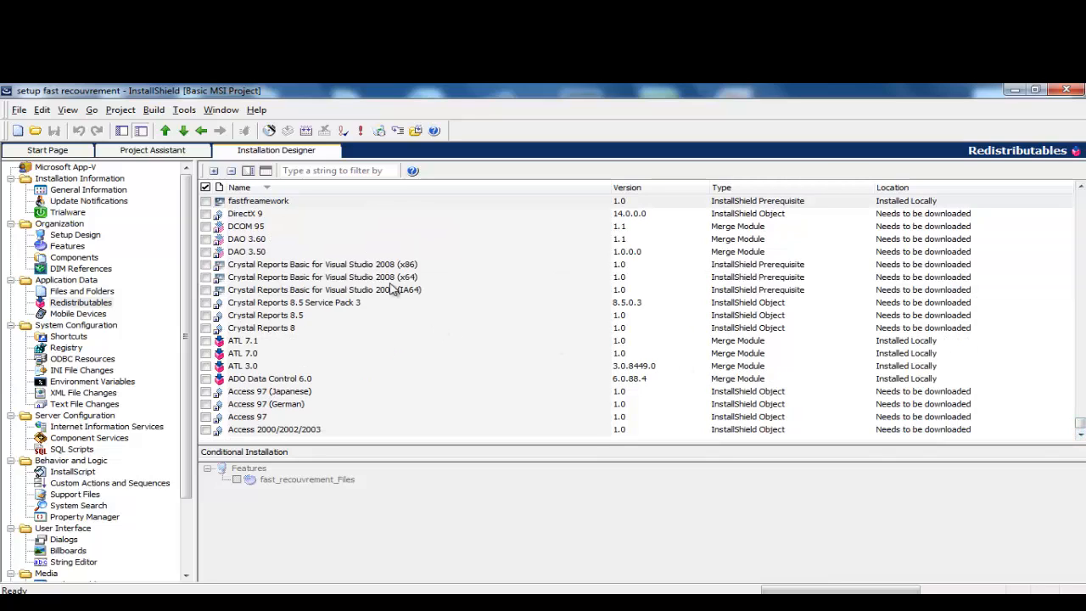
click(265, 203)
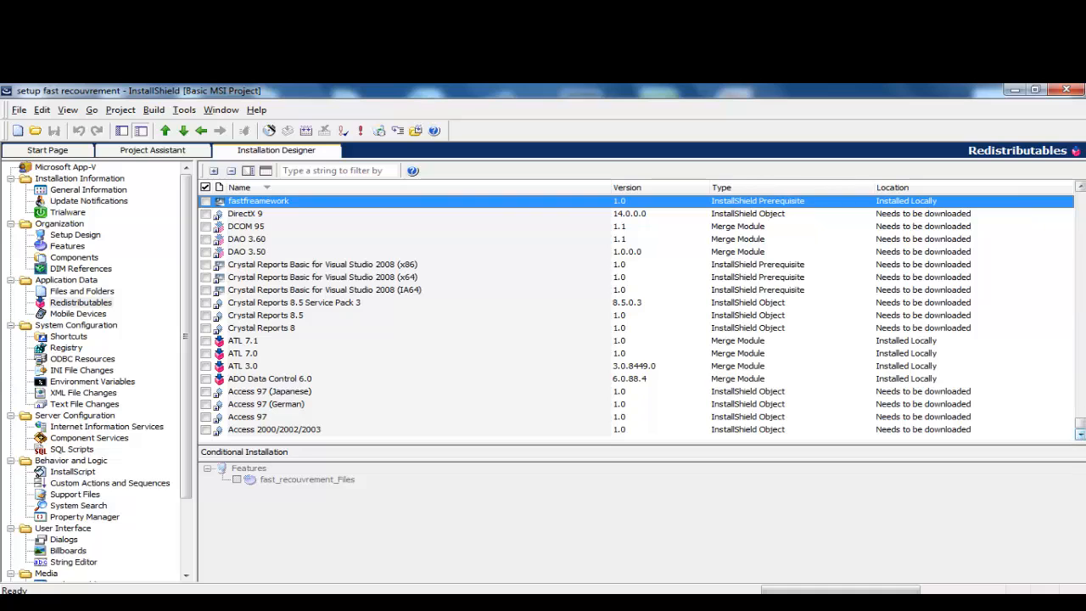
click(1080, 188)
click(1080, 187)
click(1079, 187)
click(1079, 187)
click(1080, 187)
click(1080, 188)
click(1080, 187)
click(1079, 188)
click(1080, 187)
click(1080, 187)
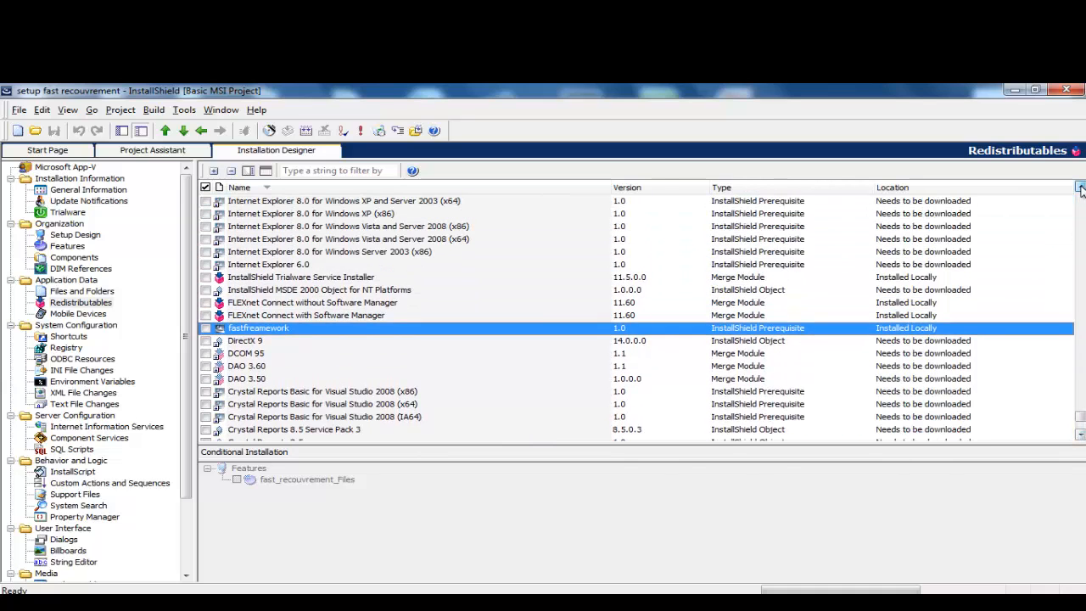
click(1080, 188)
click(1080, 187)
click(1080, 187)
click(1079, 188)
click(1080, 188)
click(1080, 187)
click(1080, 188)
click(1080, 187)
click(1080, 187)
click(1080, 187)
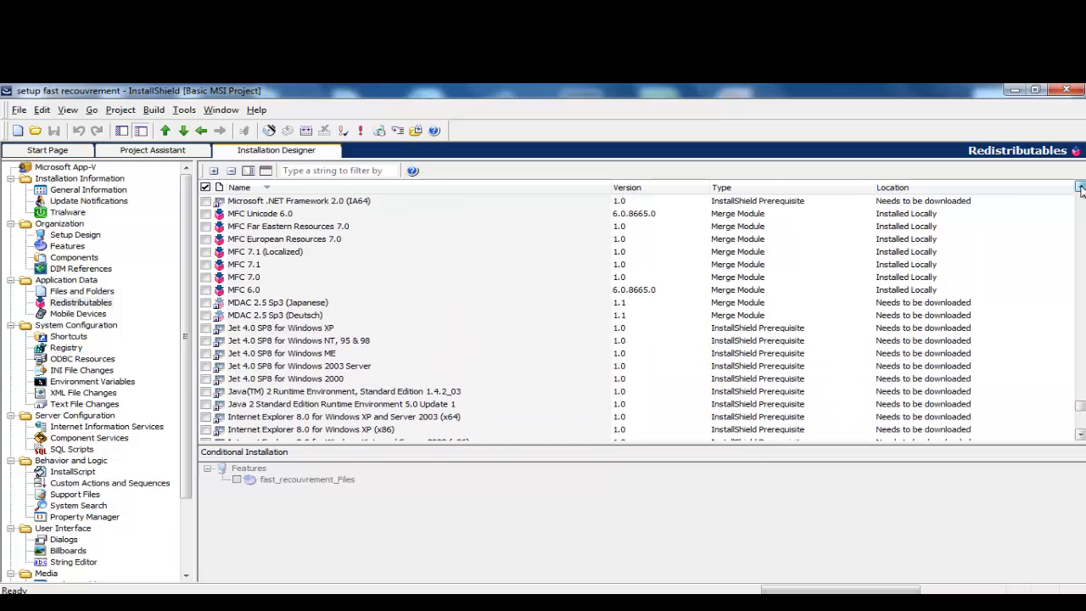
click(1080, 187)
click(1079, 188)
click(1080, 187)
click(1080, 188)
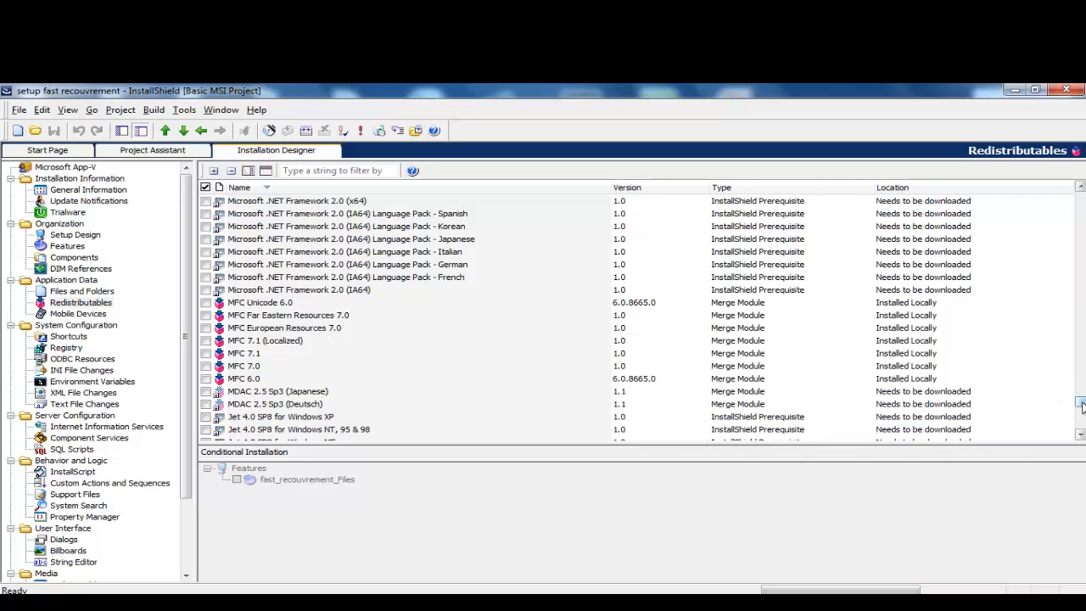
drag(1081, 405, 1081, 260)
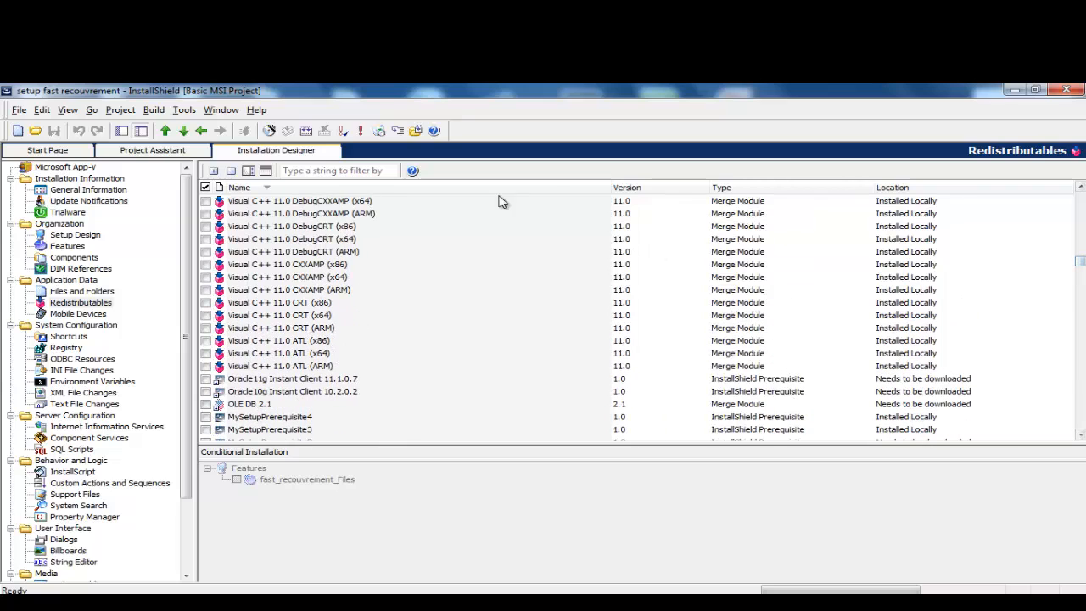
Step: Try an 'ast' filter, then sort the Redistributables list by the Location column
click(330, 171)
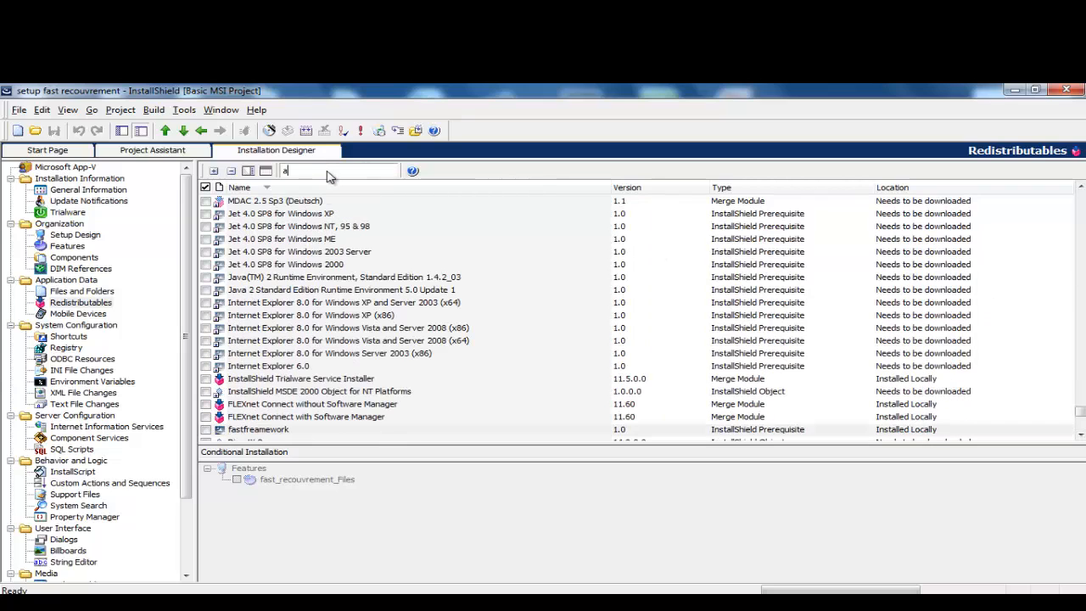
text(as)
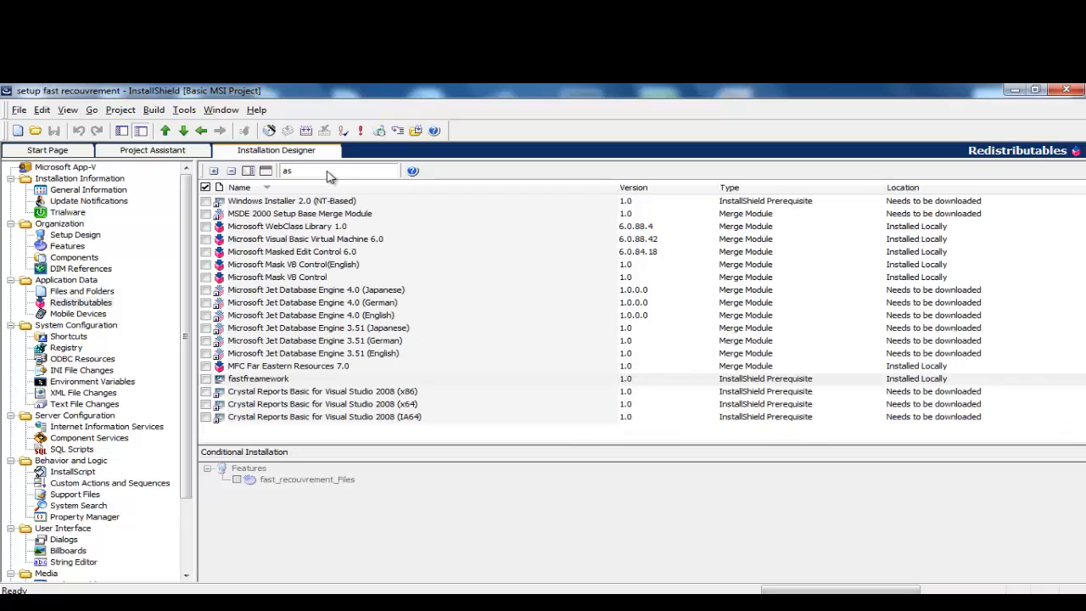
text(t)
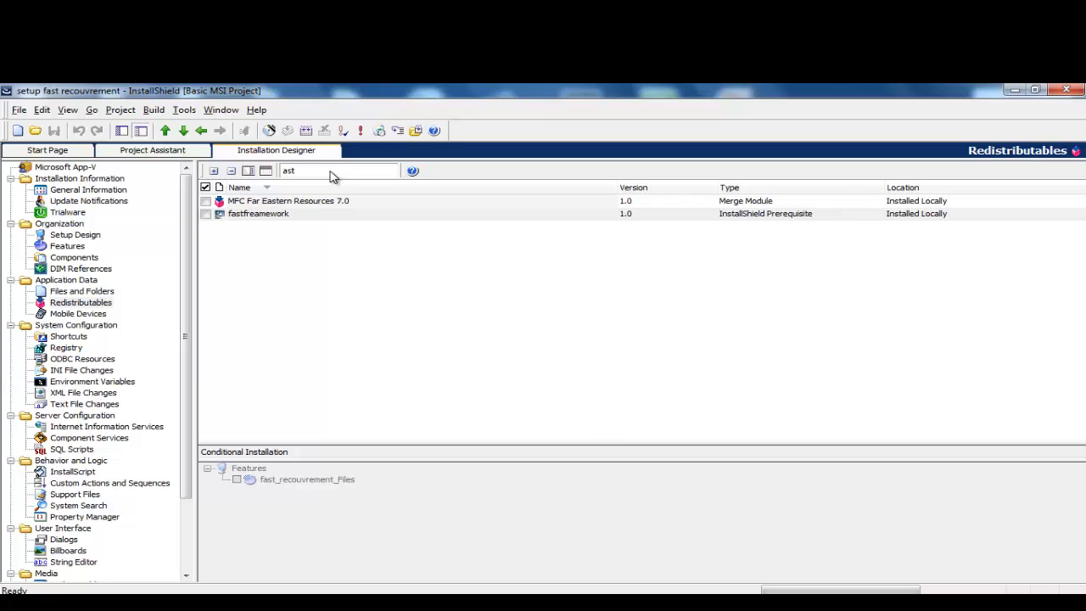
key(BackSpace)
key(BackSpace)
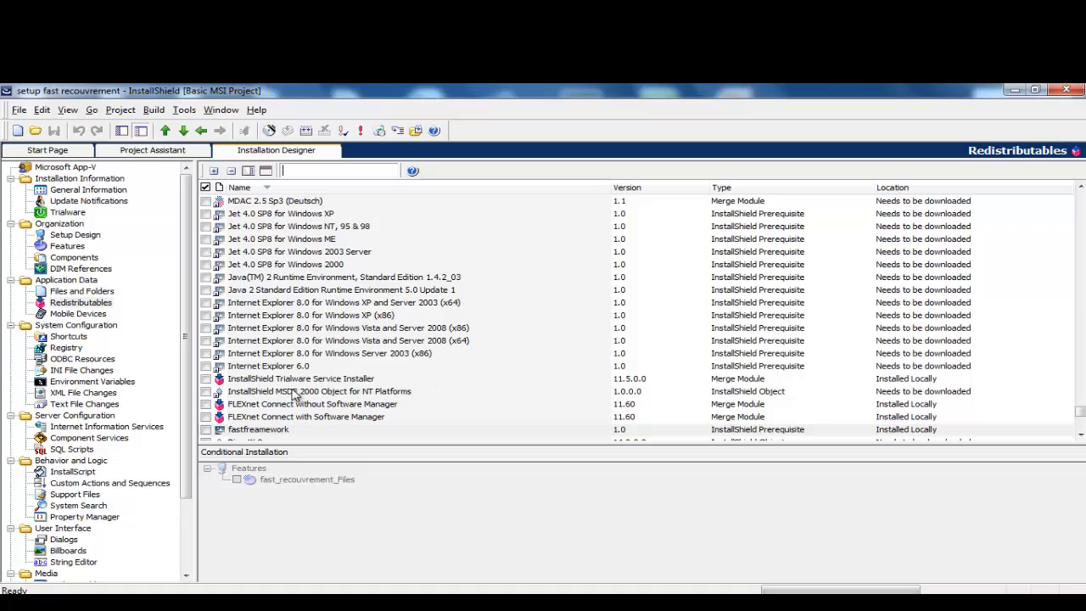
drag(788, 441, 817, 439)
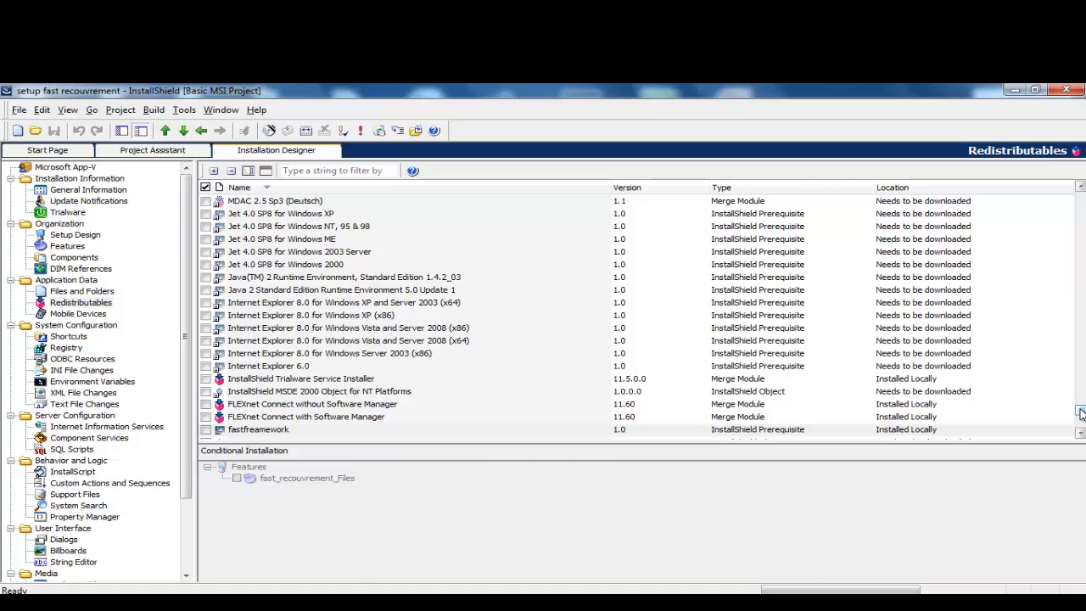
click(928, 188)
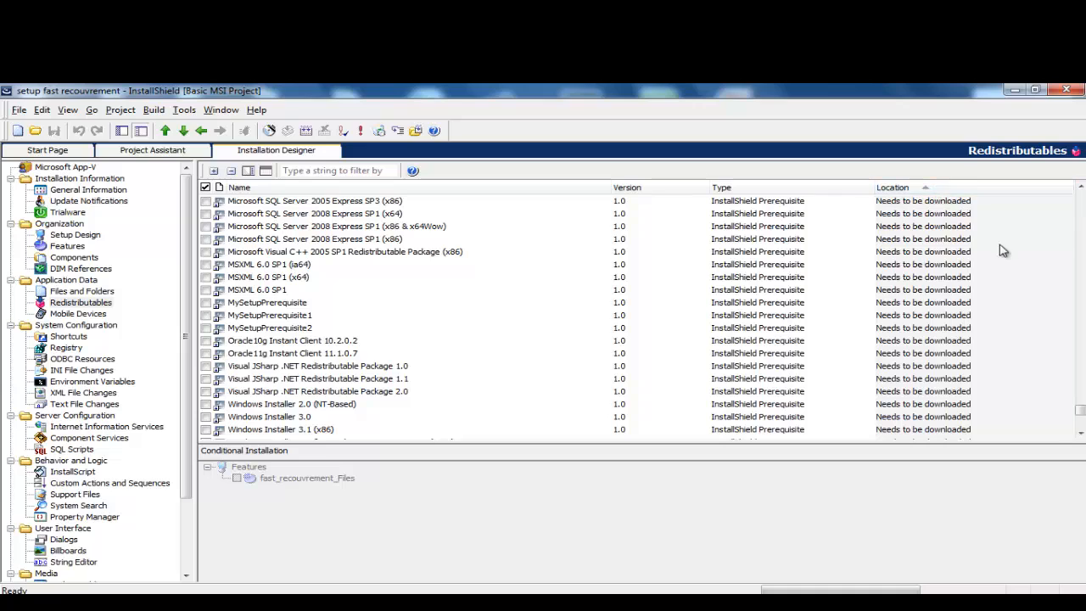
Step: Scroll through the list and briefly filter it by 'fa' before clearing the filter
click(1080, 434)
click(1080, 434)
click(1080, 434)
click(1079, 434)
click(1079, 435)
click(1080, 435)
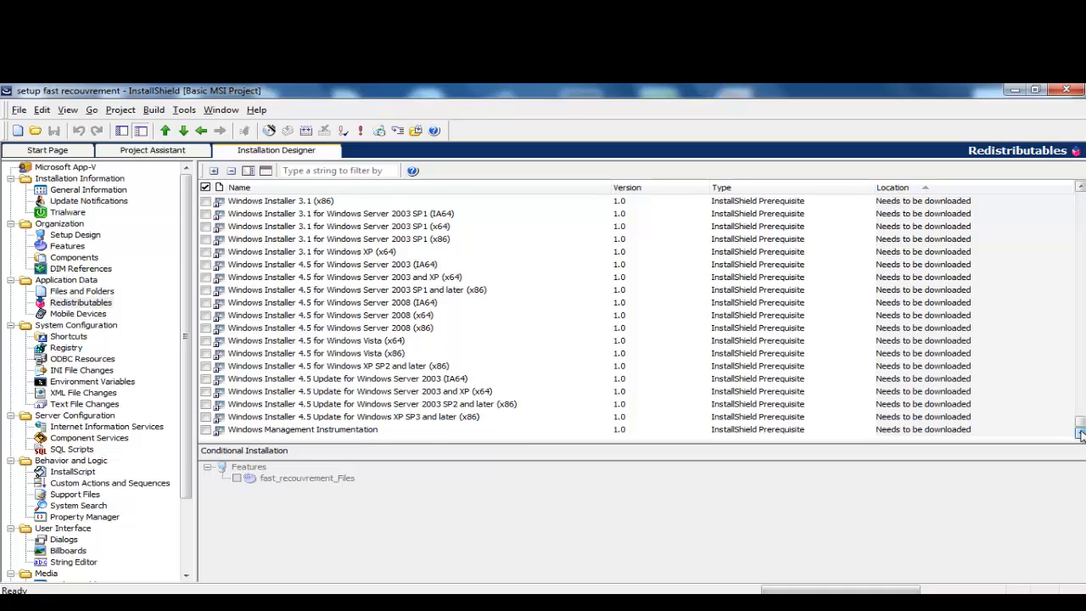
click(1079, 188)
click(1080, 187)
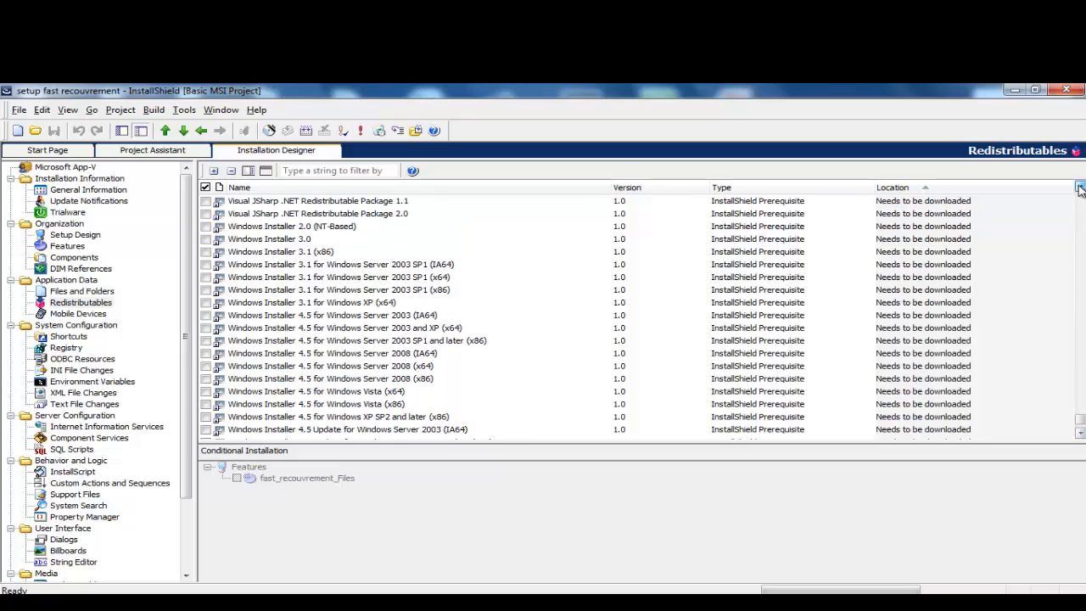
click(1080, 187)
click(1080, 187)
click(1080, 188)
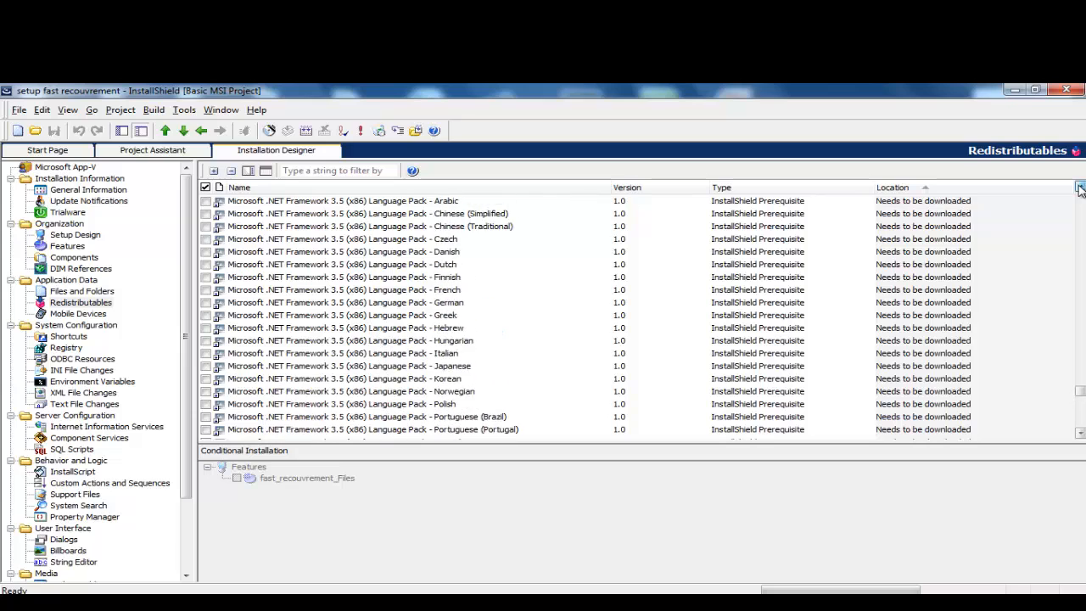
click(1080, 188)
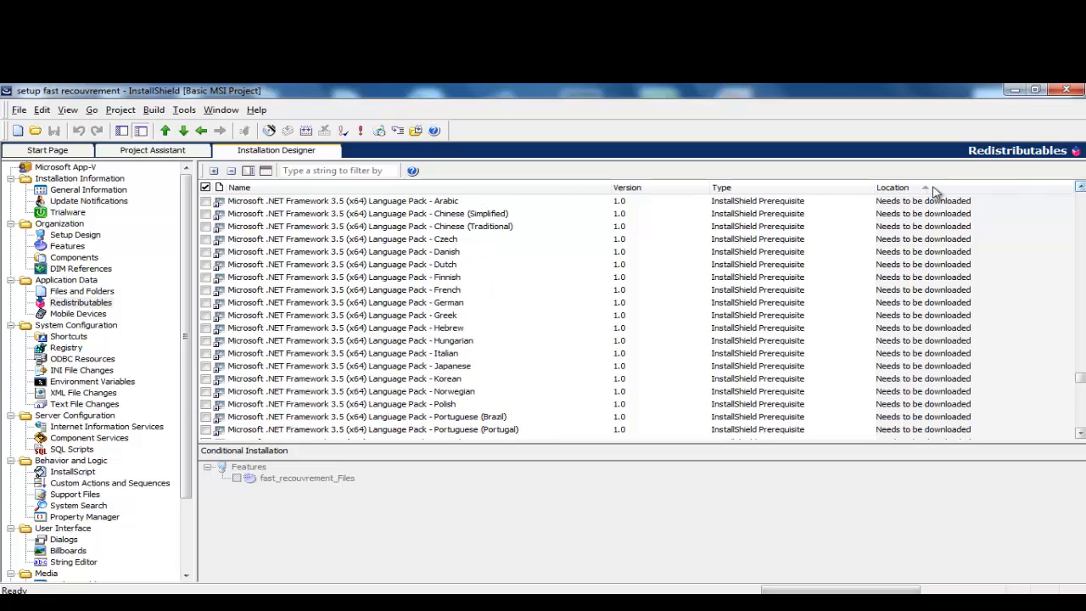
click(345, 173)
text(fa)
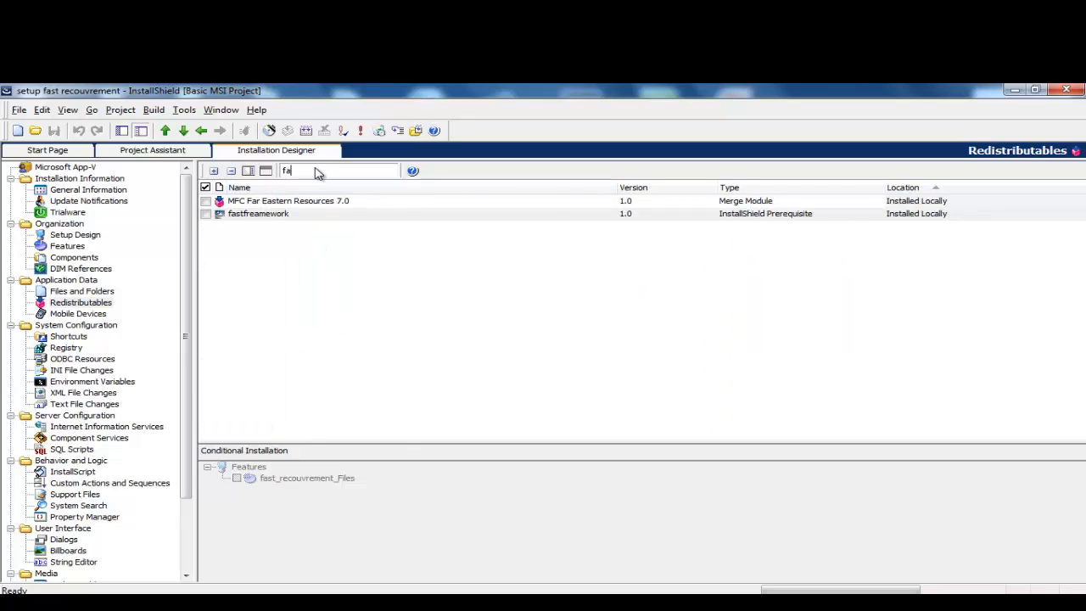
key(BackSpace)
key(BackSpace)
Step: Reverse the Location sort so Installed Locally items like fastframework and moncrystal come first
click(892, 187)
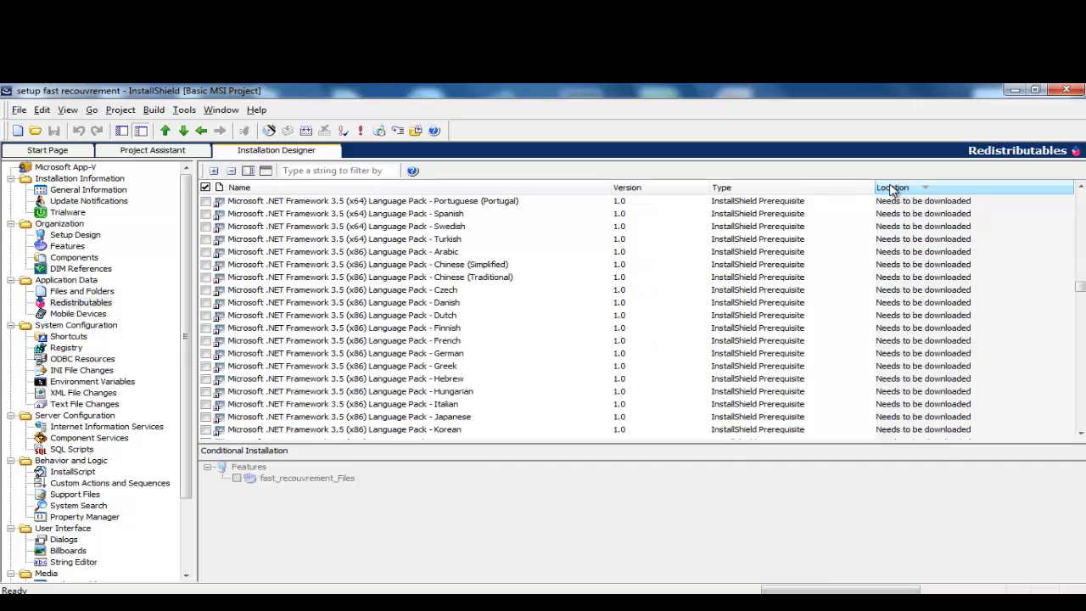
click(892, 188)
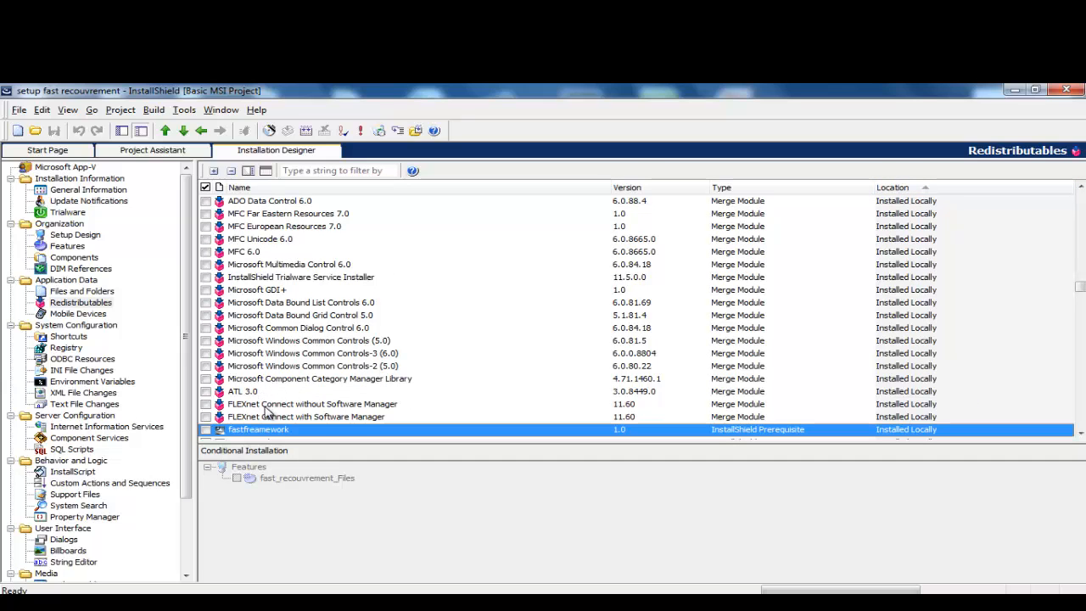
drag(1079, 434, 1079, 435)
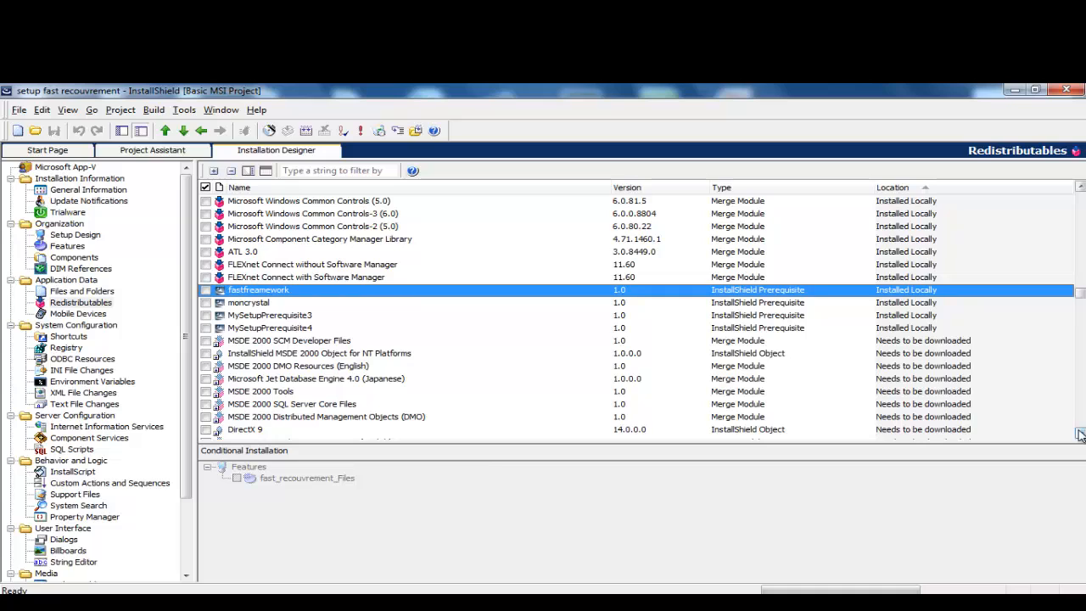
click(1079, 435)
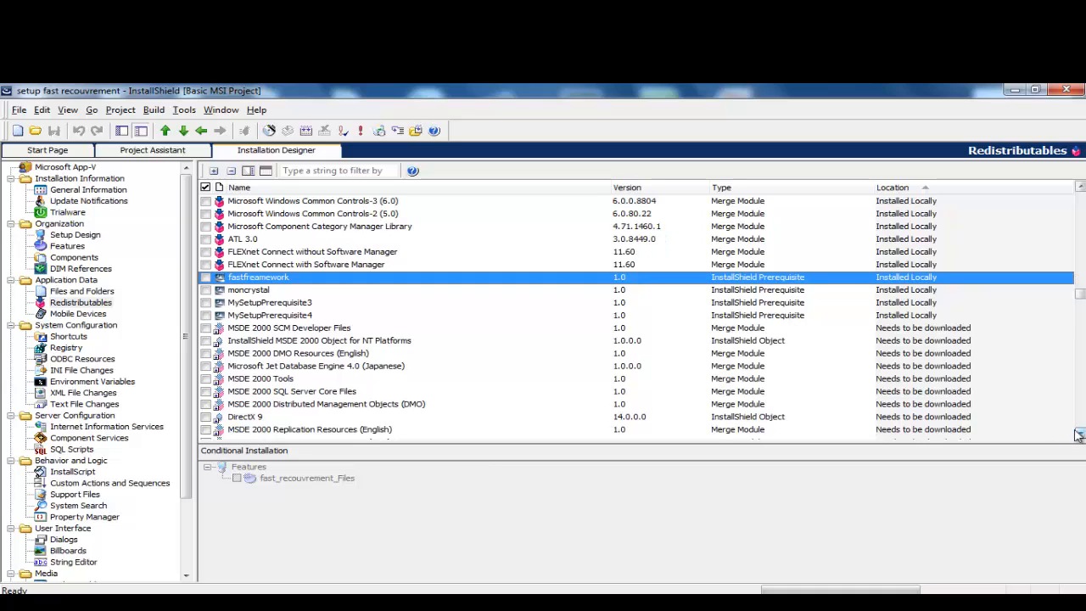
click(284, 317)
right_click(284, 317)
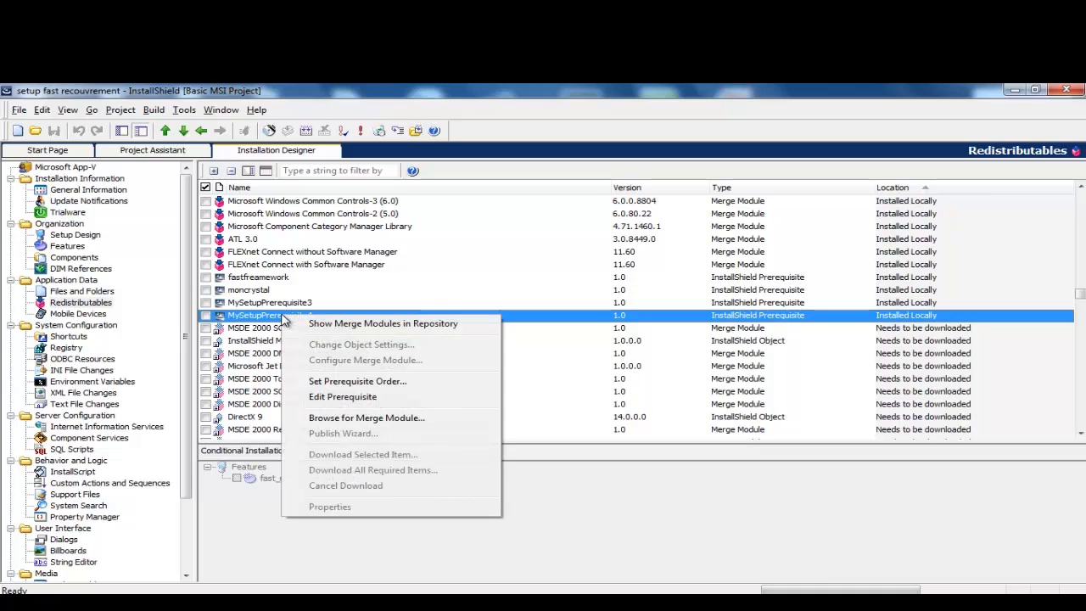
click(263, 315)
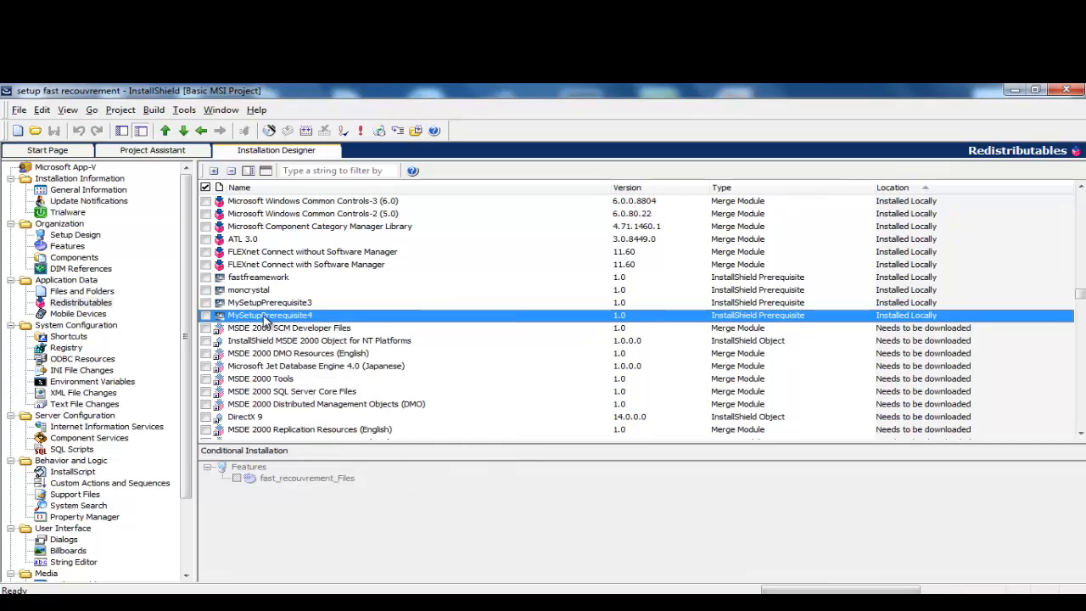
right_click(266, 320)
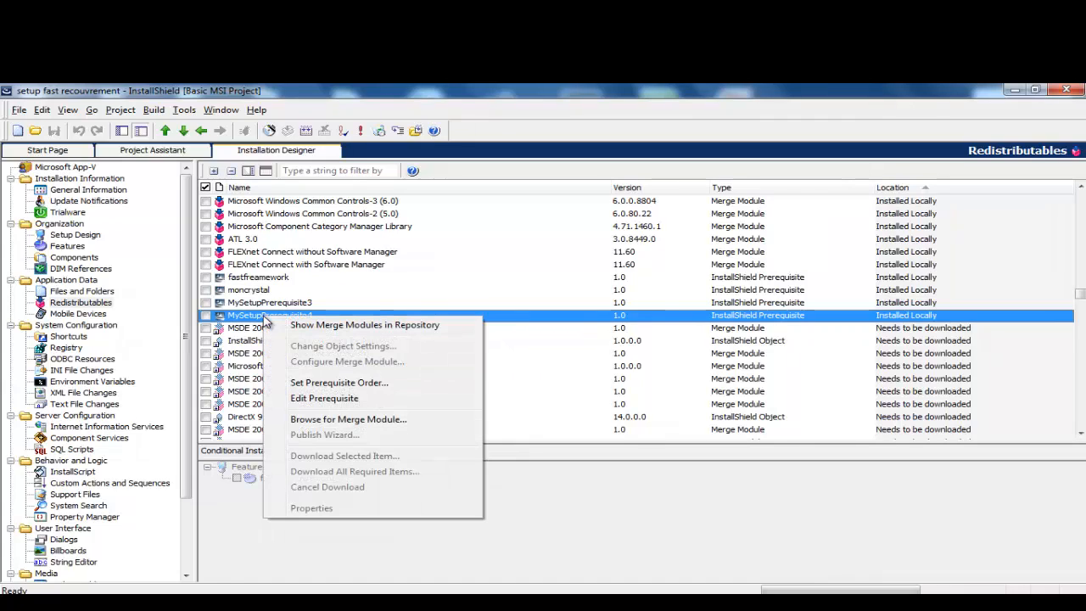
click(324, 398)
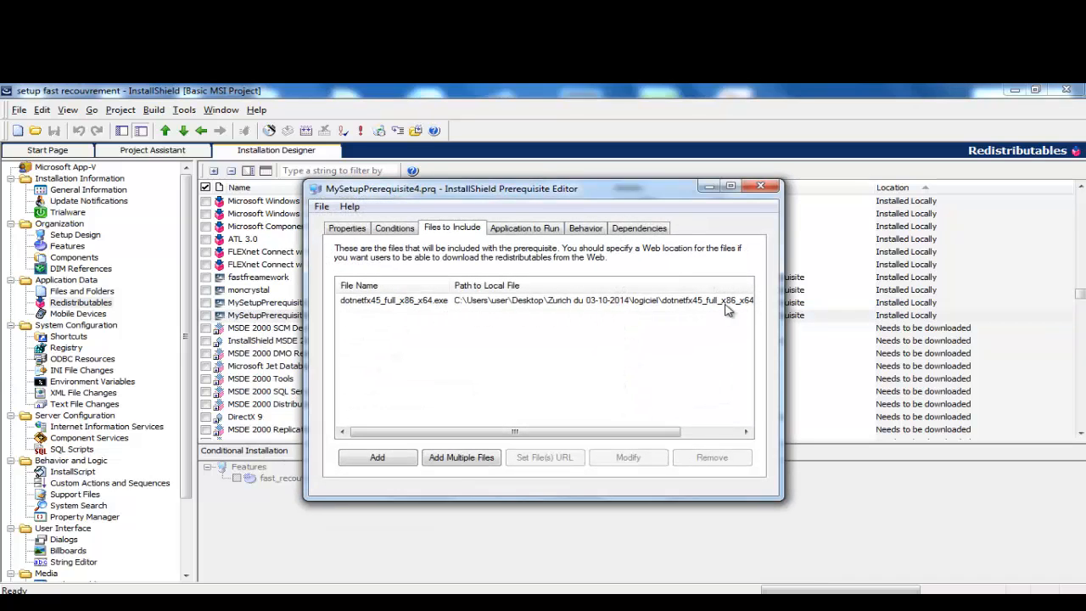
click(761, 185)
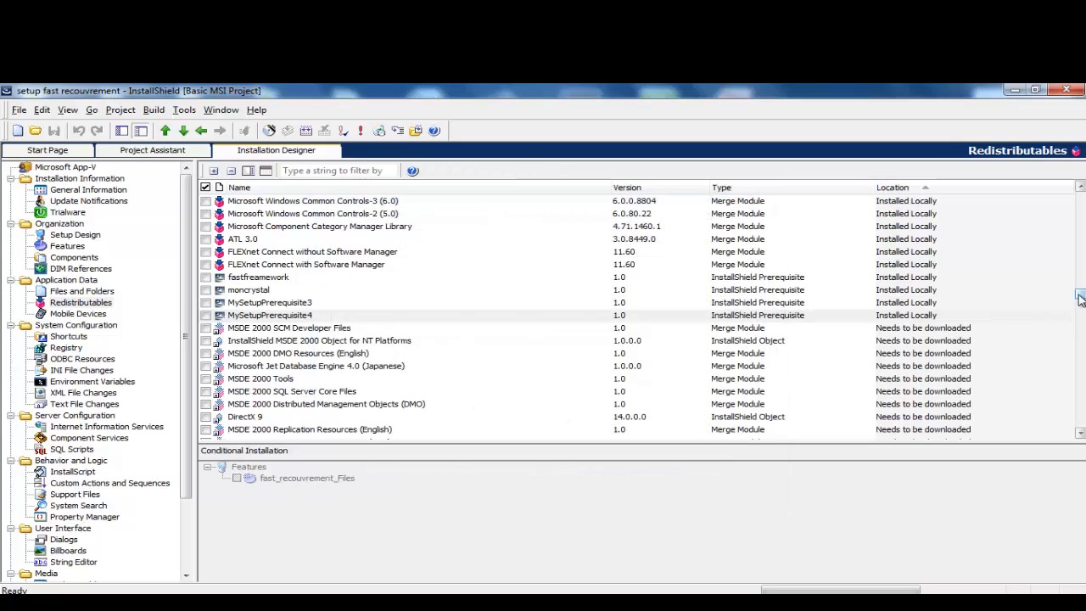
scroll(1079, 301, down, 1)
drag(1079, 301, 1082, 312)
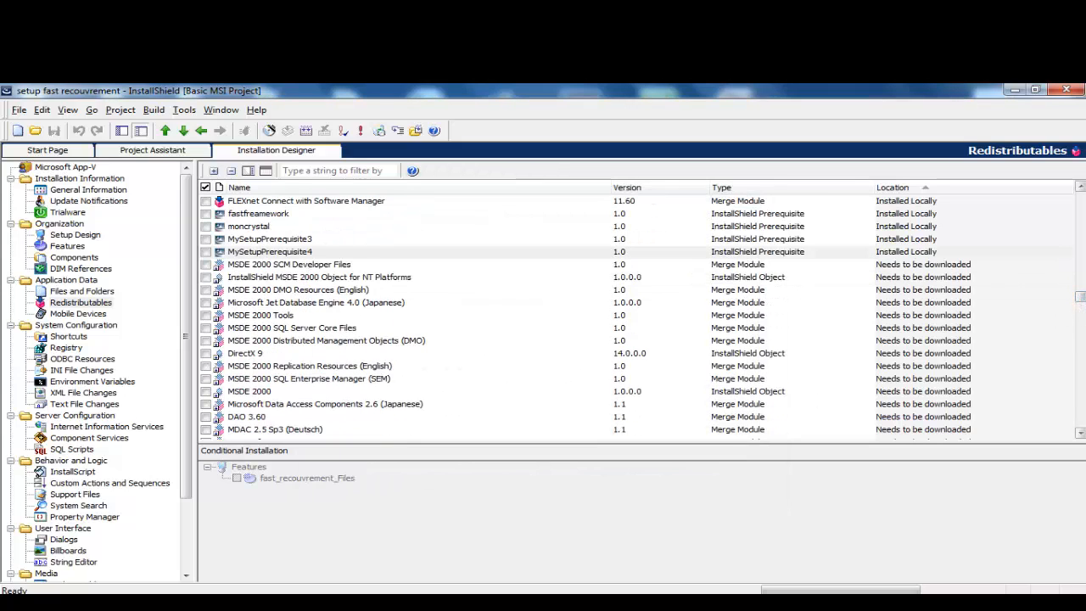
drag(1081, 434, 1081, 435)
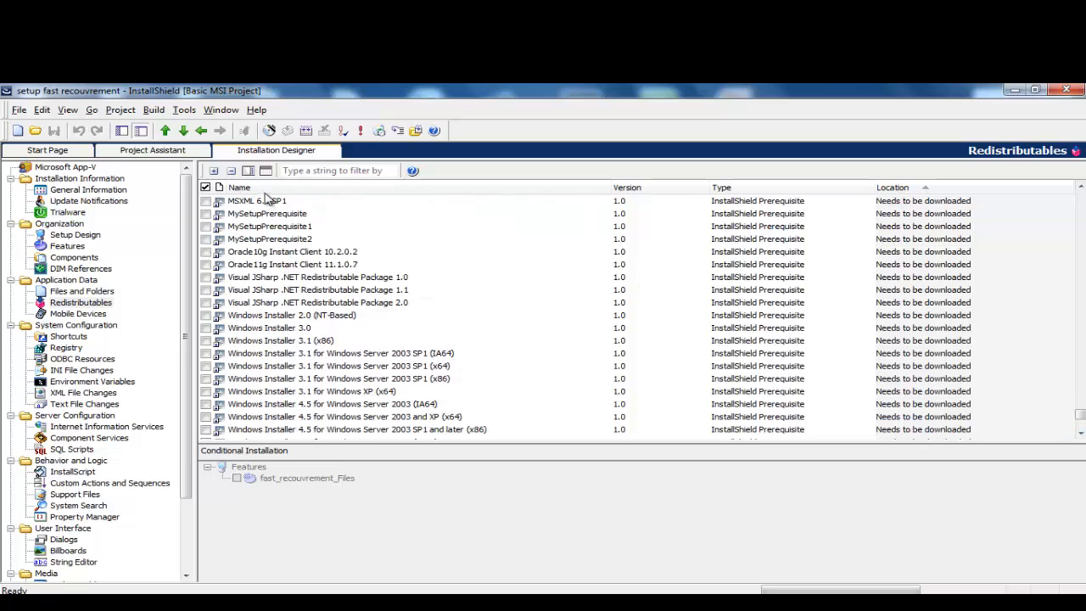
click(151, 151)
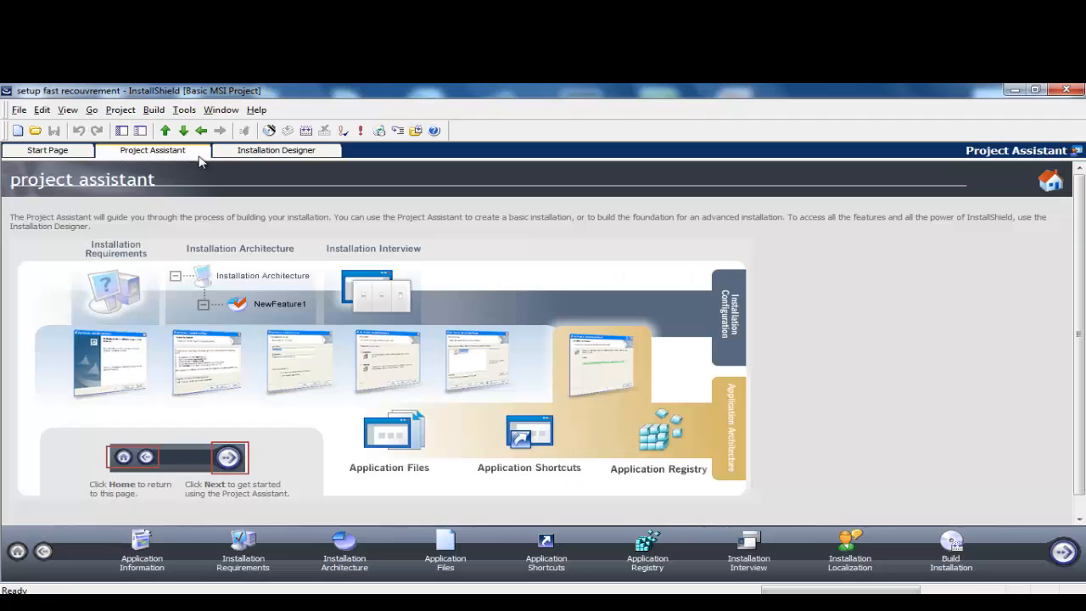
click(273, 151)
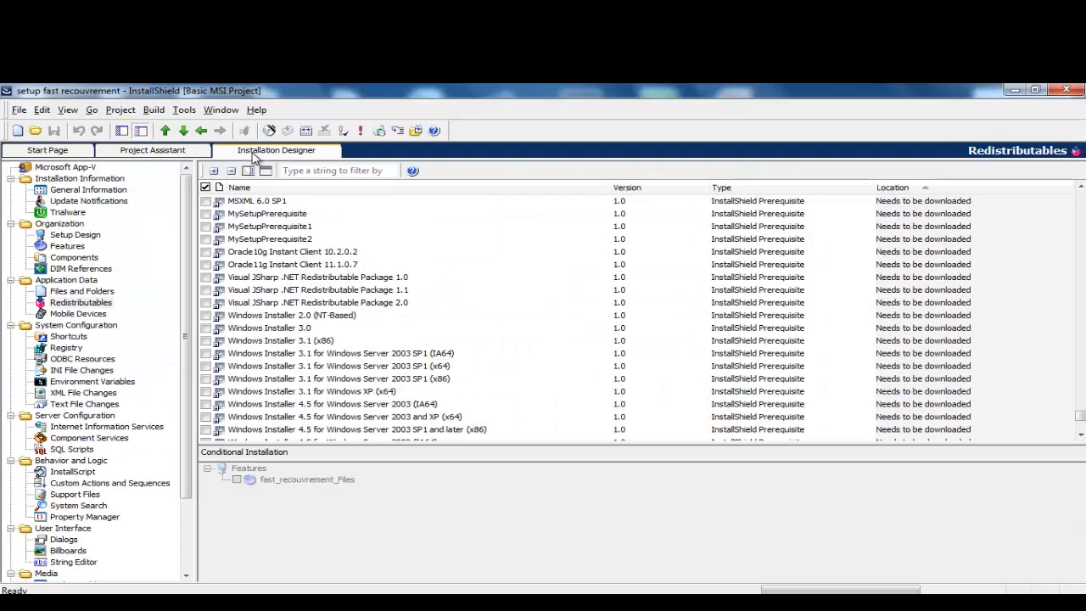
click(183, 110)
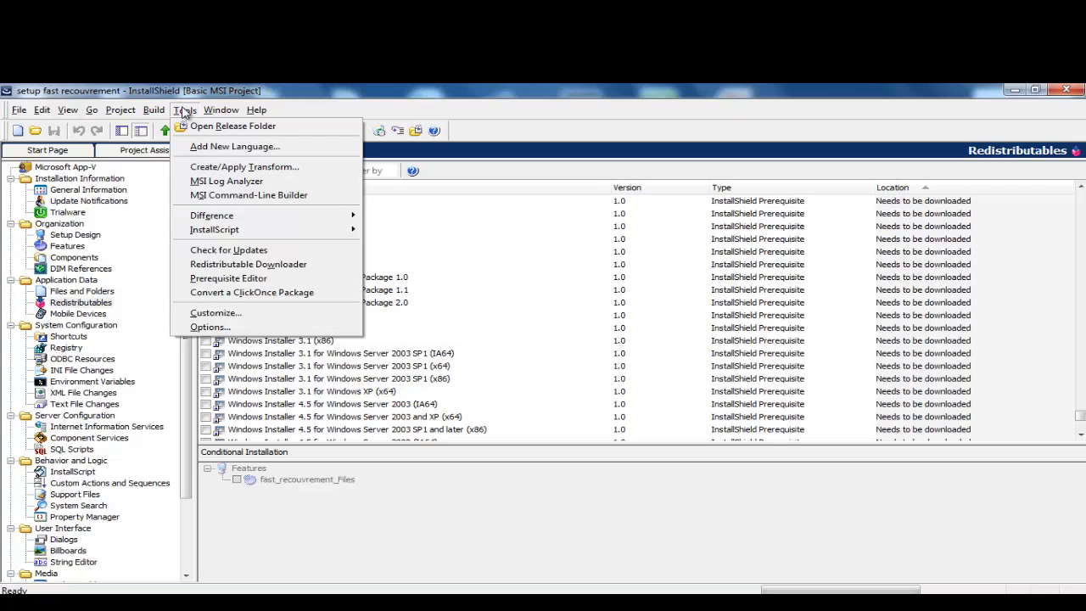
Step: Create a new prerequisite and add SQLEXPR_x86_ENU.exe to its included files
click(229, 279)
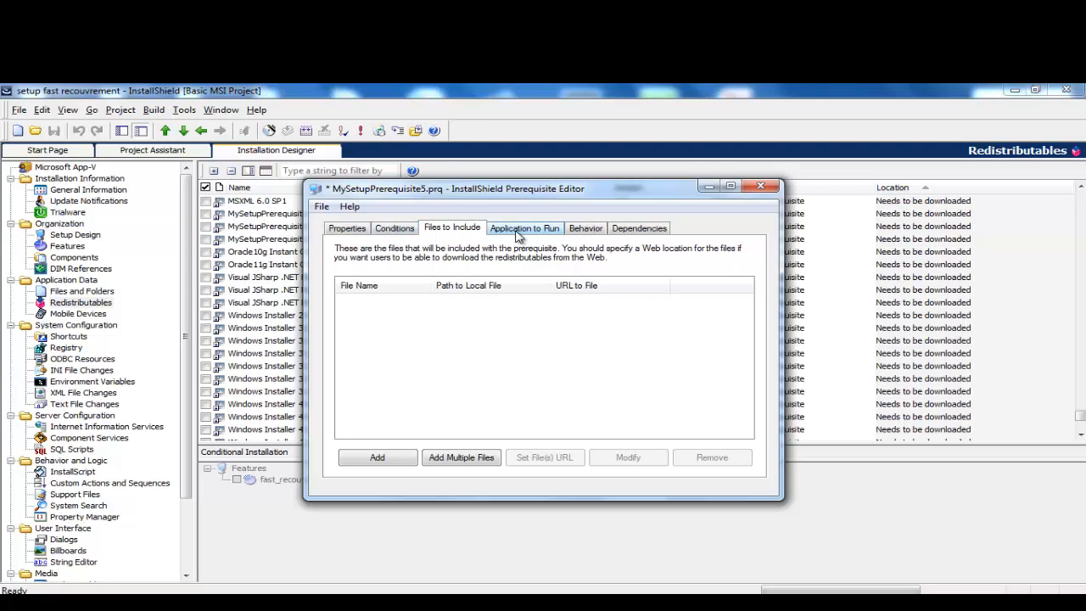
click(377, 457)
right_click(369, 315)
click(409, 370)
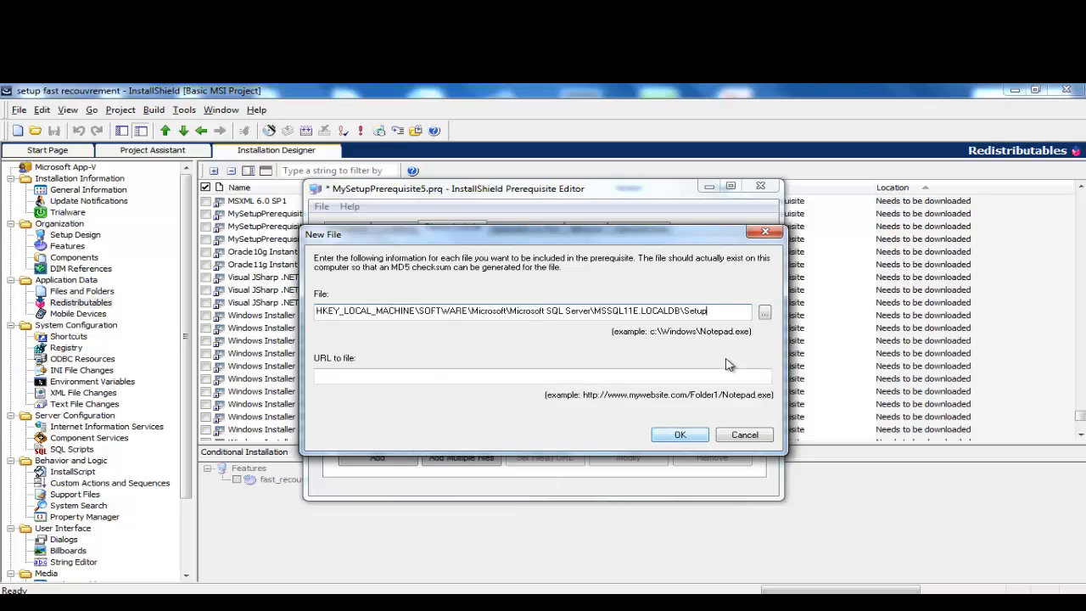
click(764, 314)
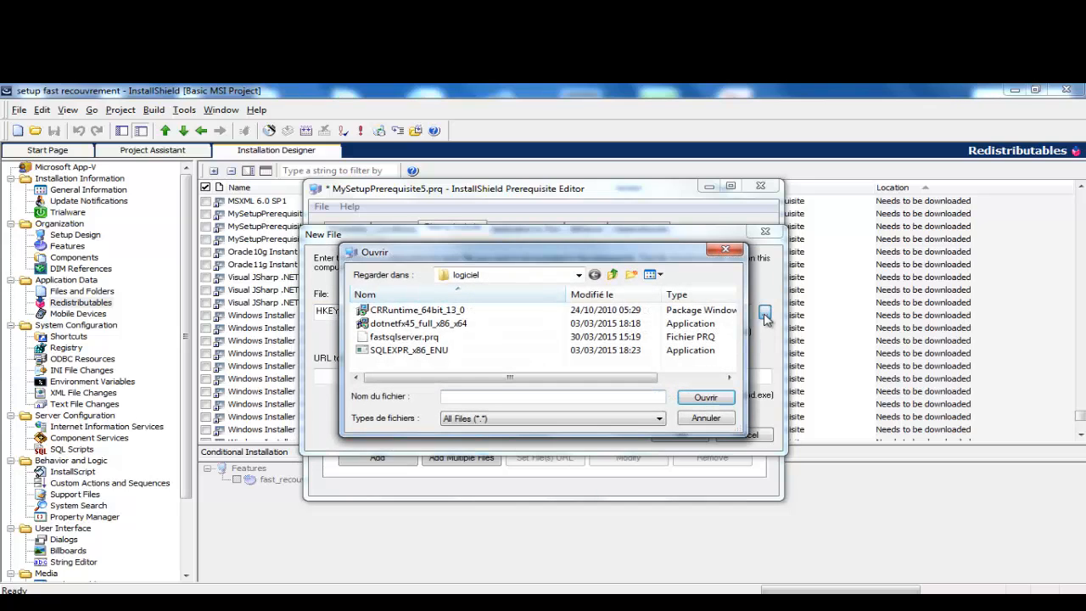
double_click(432, 350)
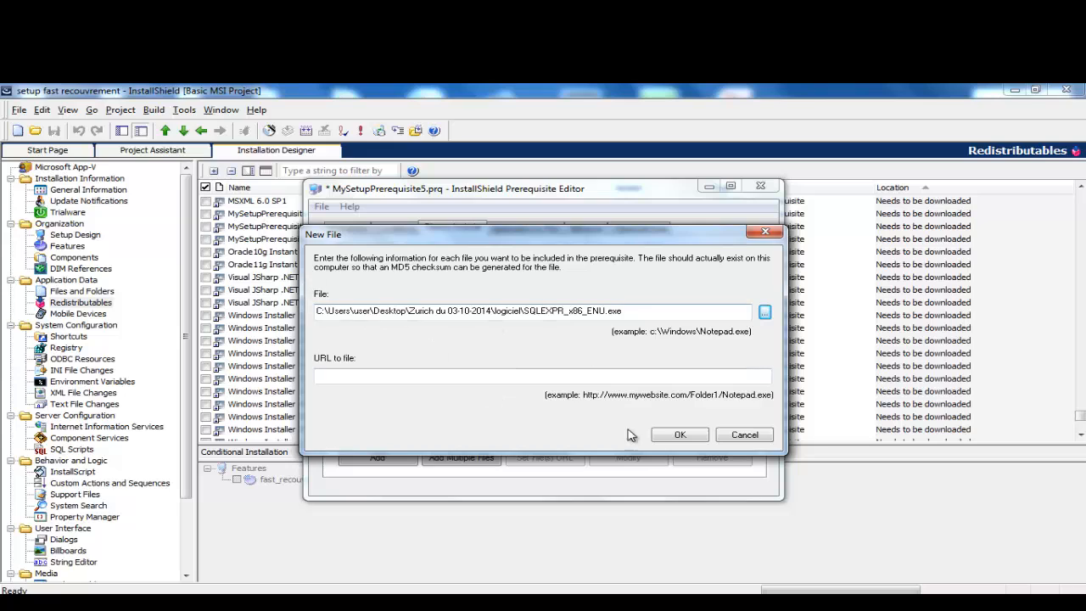
click(679, 434)
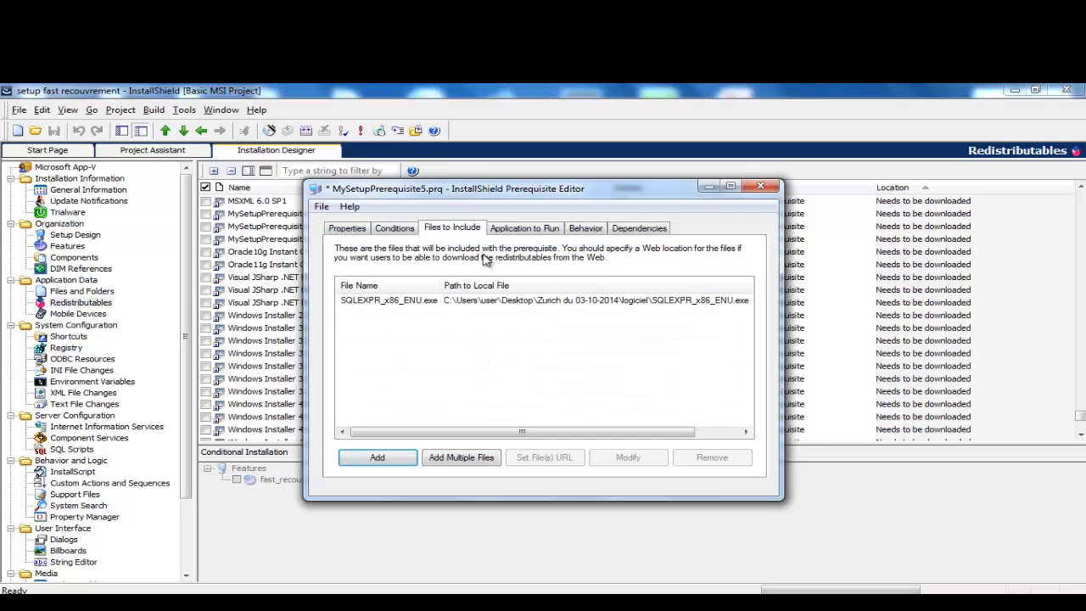
Step: Set SQLEXPR_x86_ENU.exe as the application the prerequisite launches
click(515, 229)
click(666, 270)
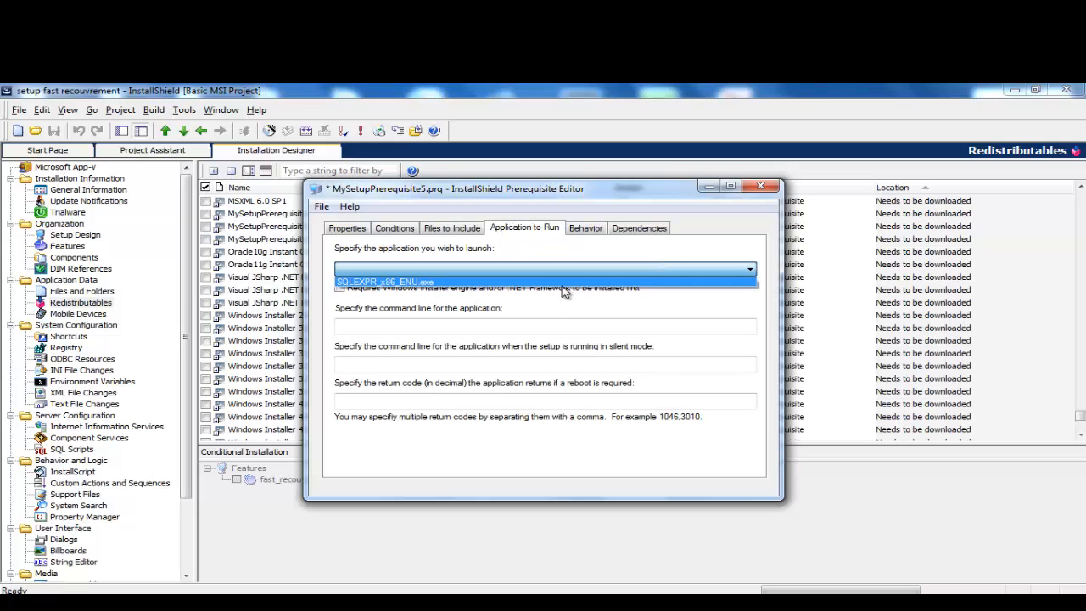
click(545, 286)
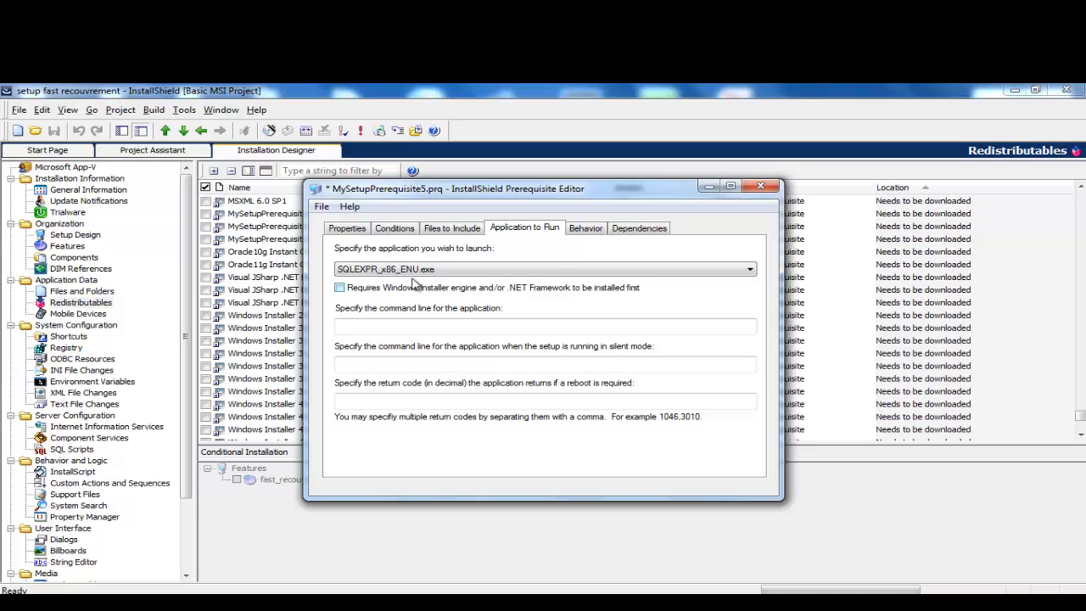
click(583, 230)
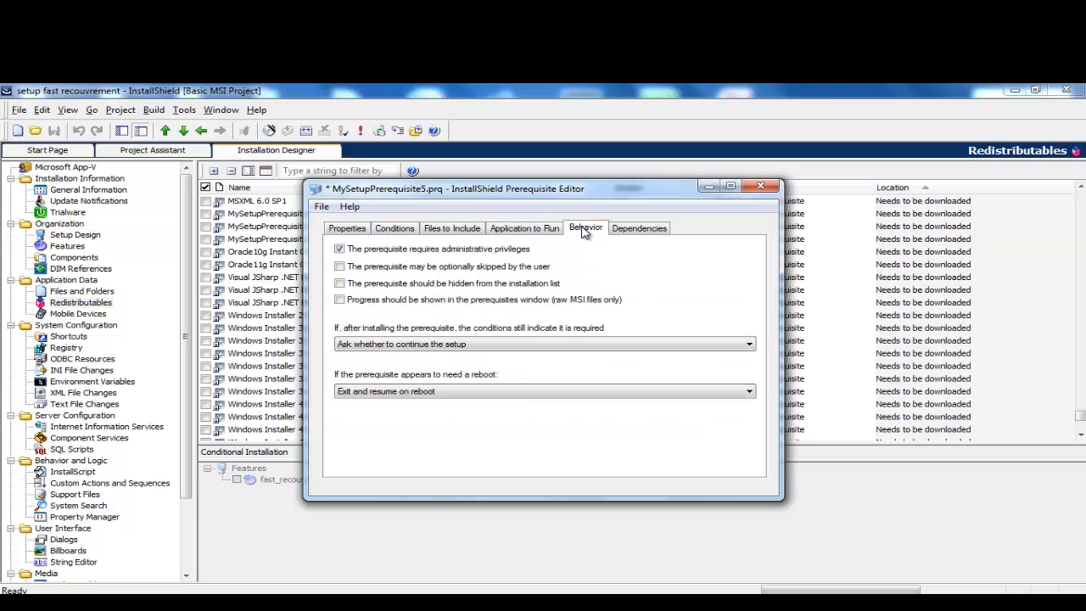
click(521, 231)
click(433, 231)
Step: Add a condition that the pasted MSSQL11E.LOCALDB\Setup registry key DOES NOT EXIST
click(399, 230)
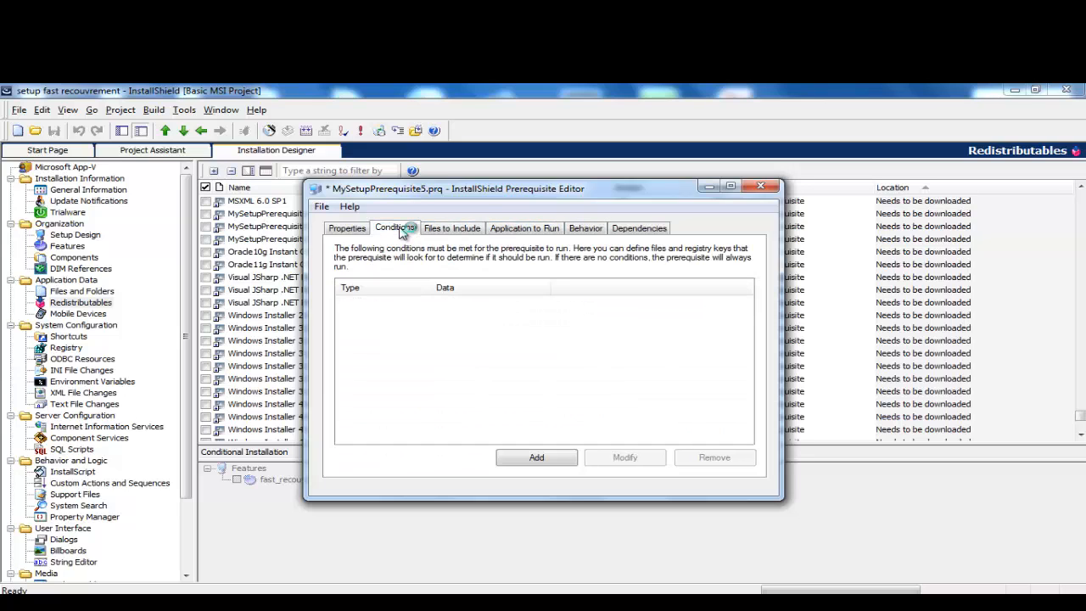
click(538, 458)
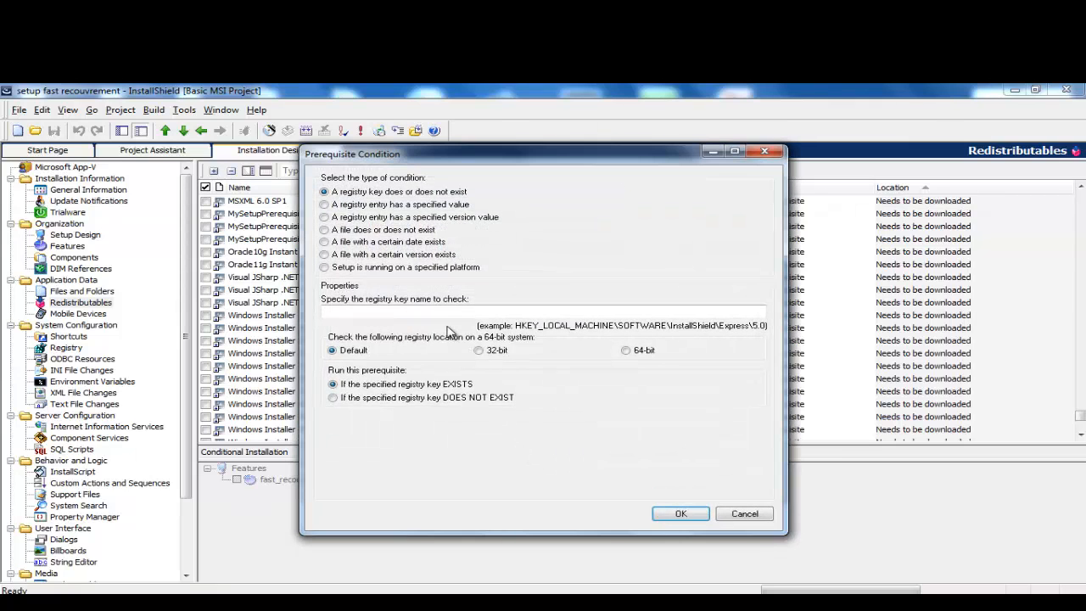
right_click(437, 311)
click(477, 371)
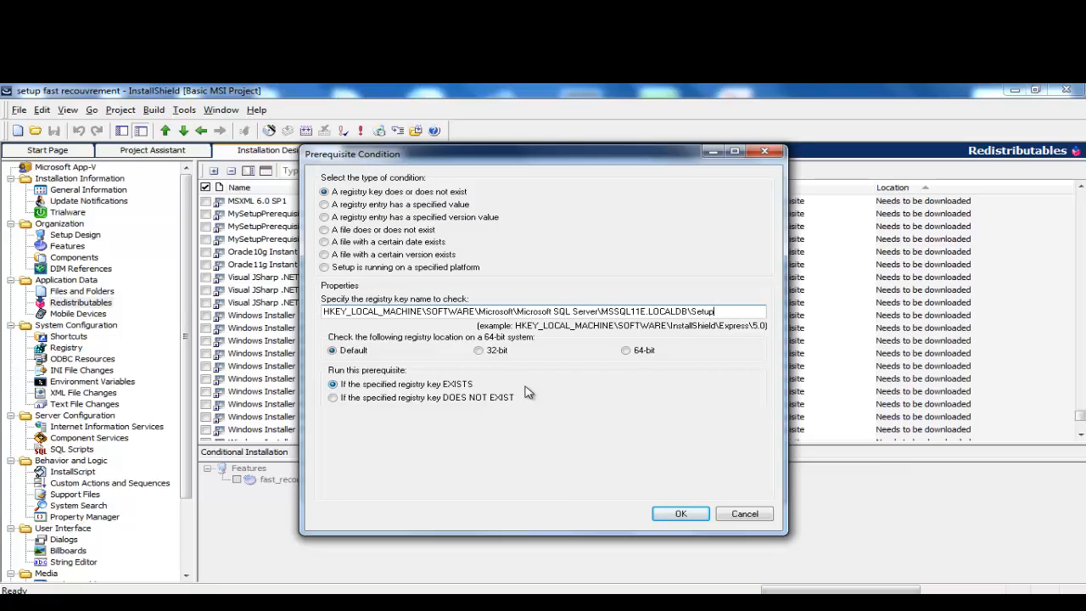
click(338, 397)
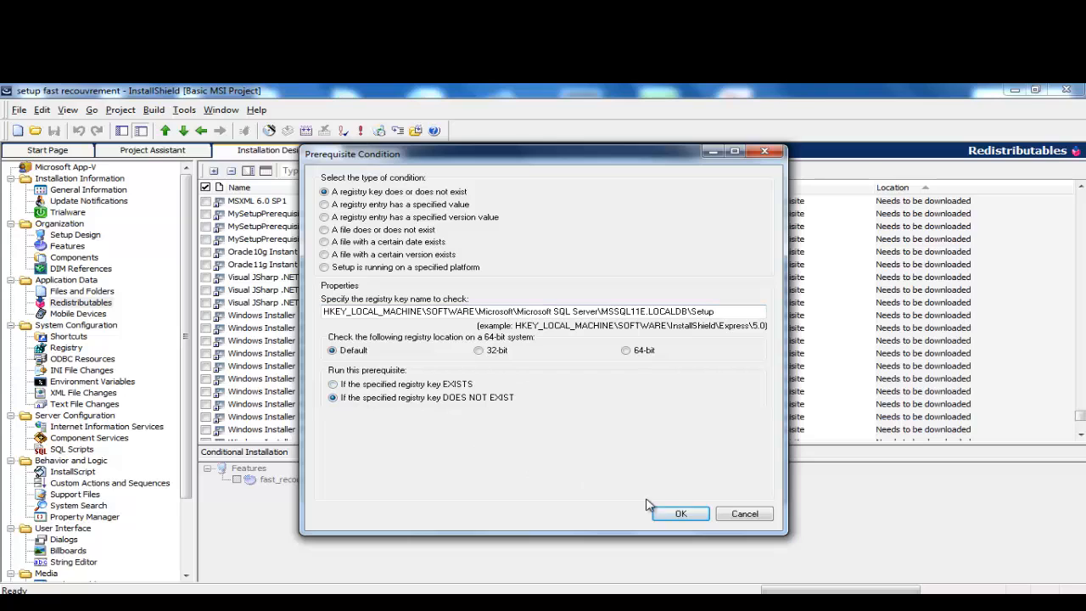
click(679, 516)
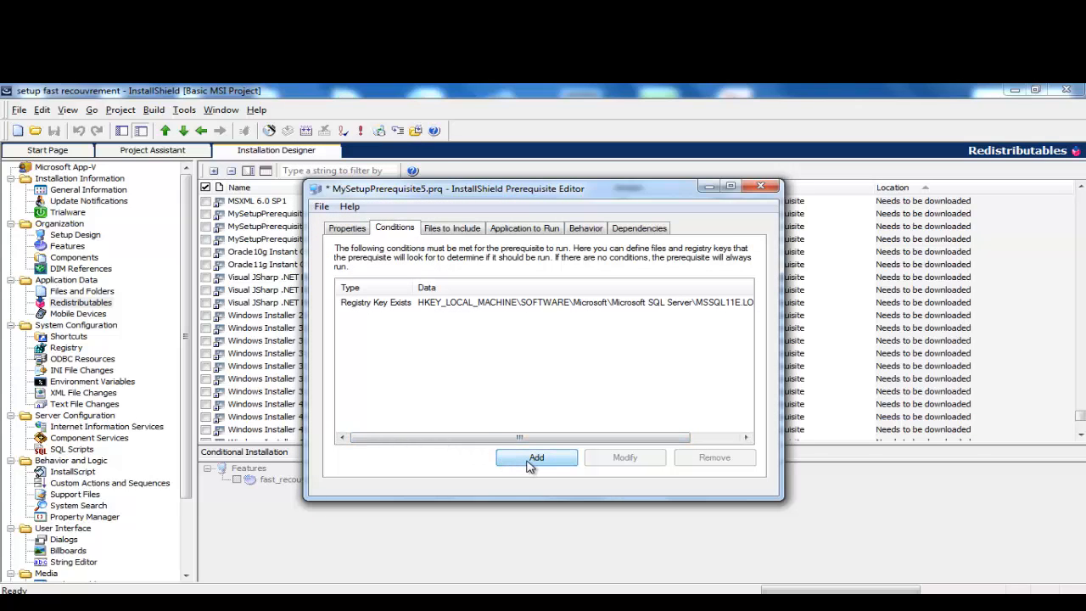
click(350, 229)
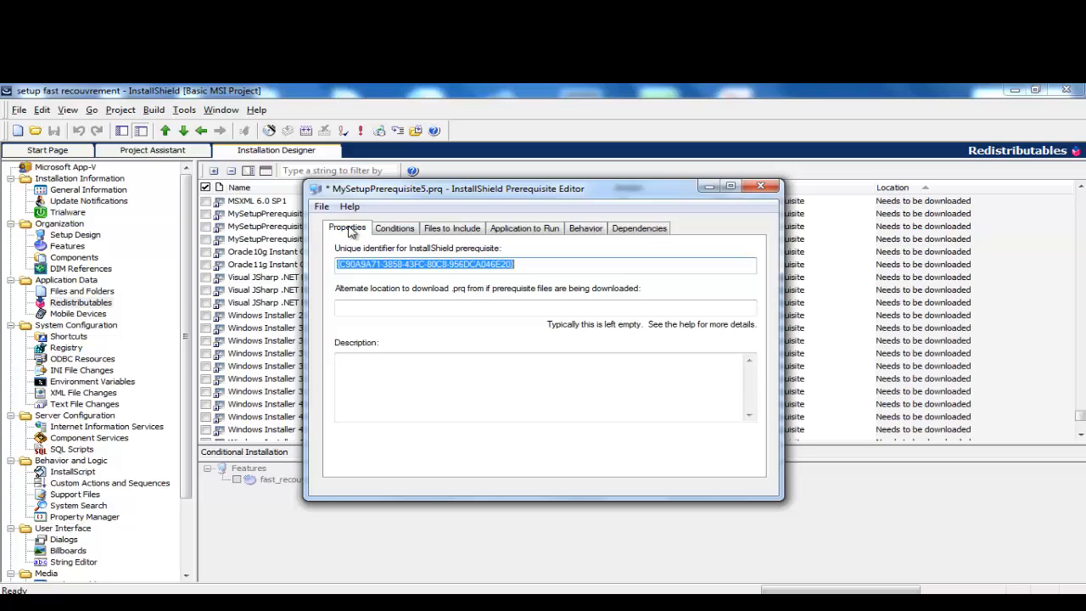
Step: Start a Save As with the InstallShield Prerequisite file type, then cancel it
click(322, 207)
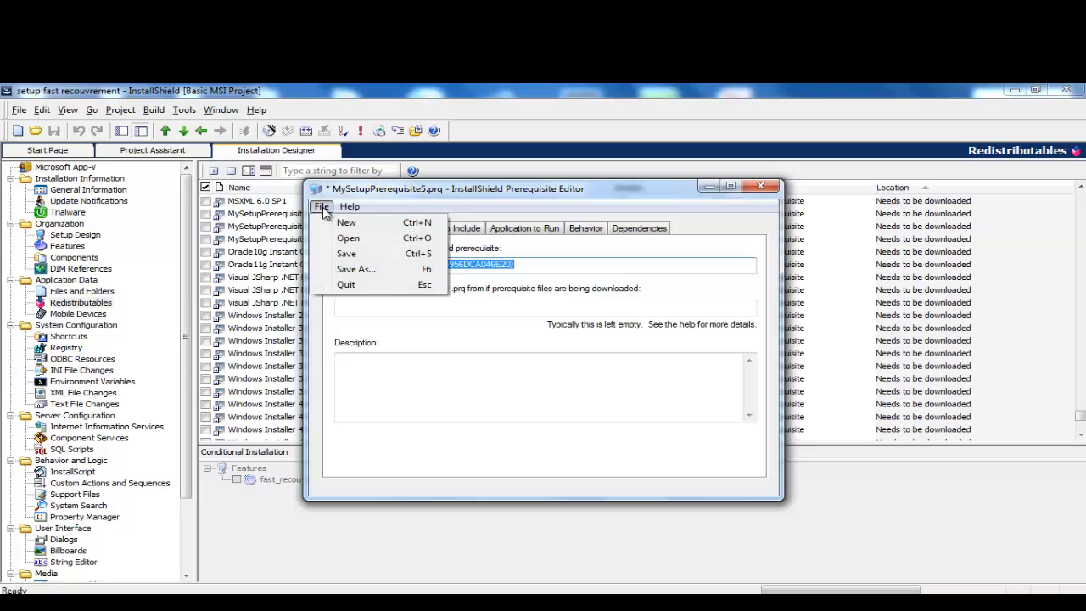
click(363, 270)
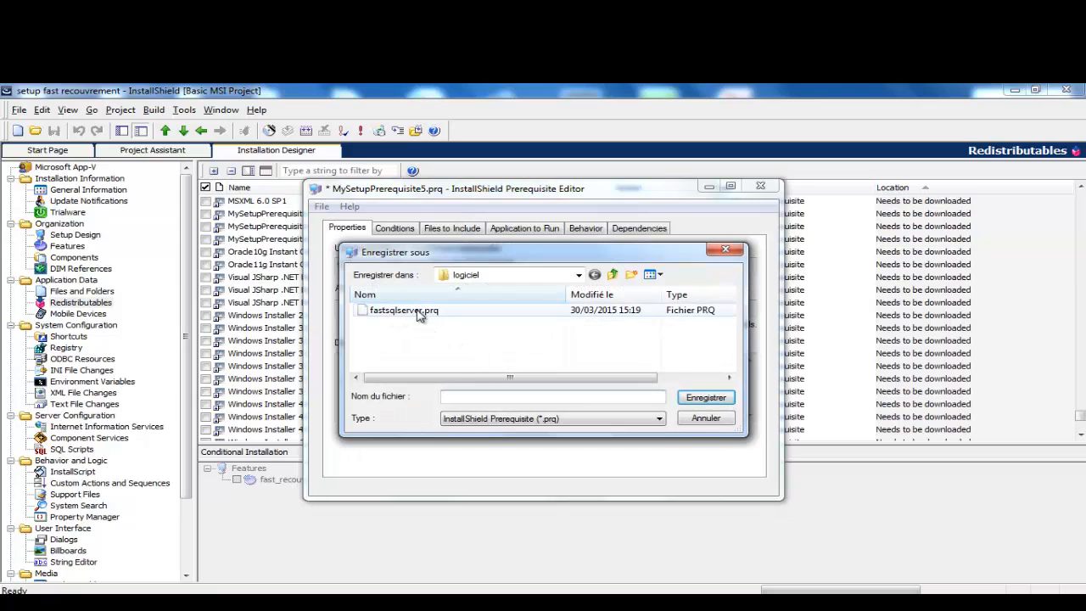
click(481, 424)
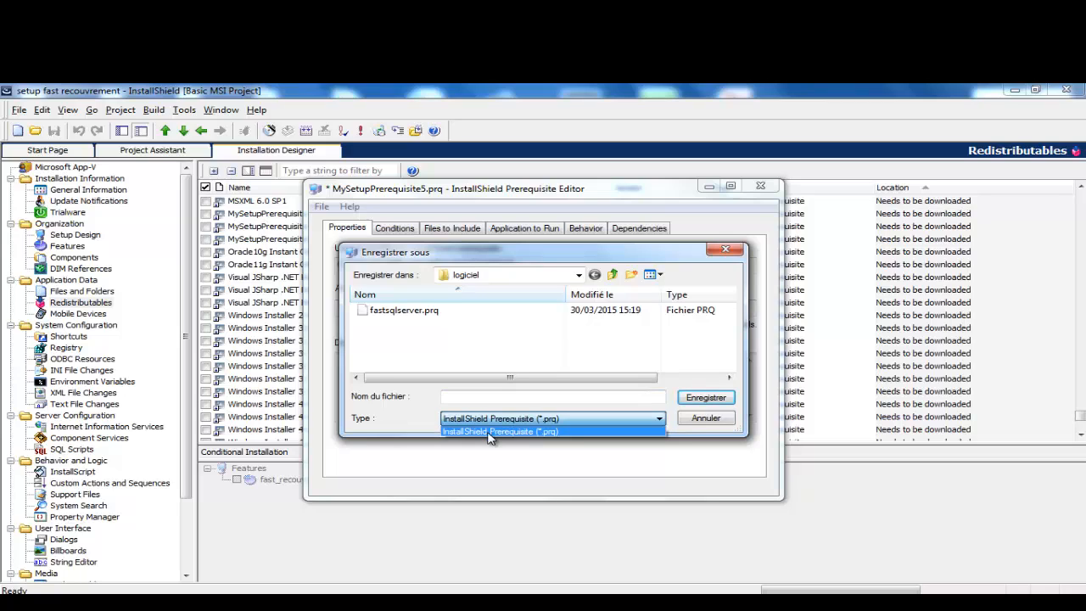
click(489, 432)
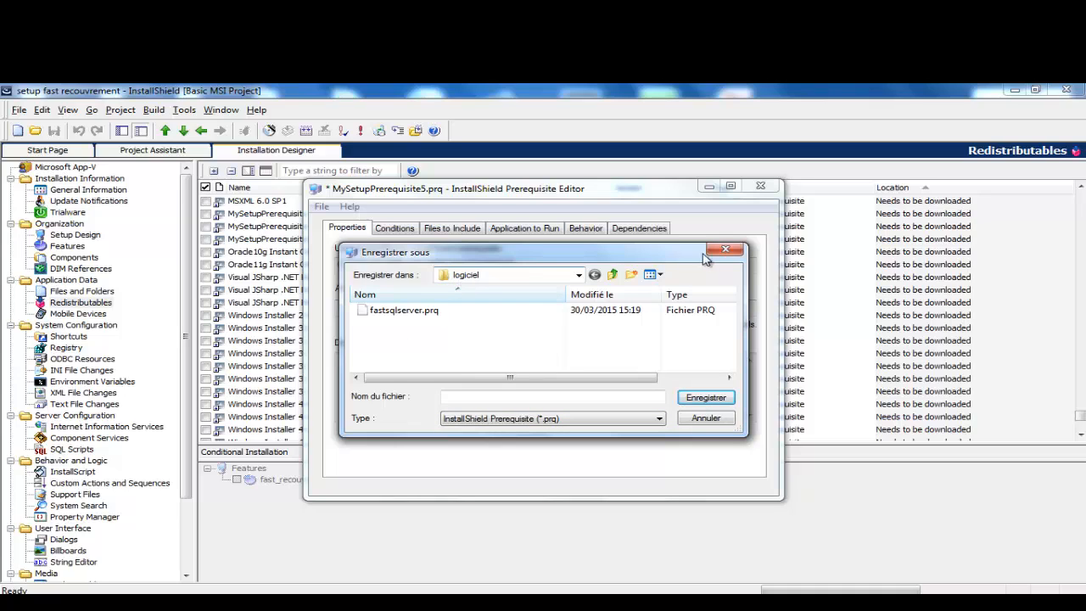
click(731, 249)
Step: Save MySetupPrerequisite5.prq in place and close the Prerequisite Editor
click(323, 207)
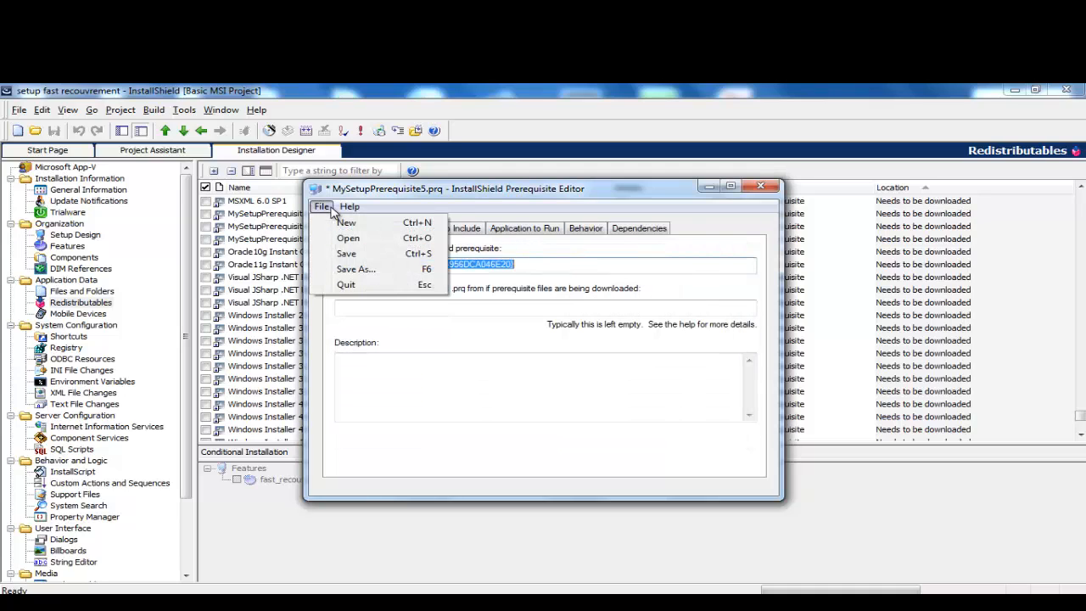
click(348, 254)
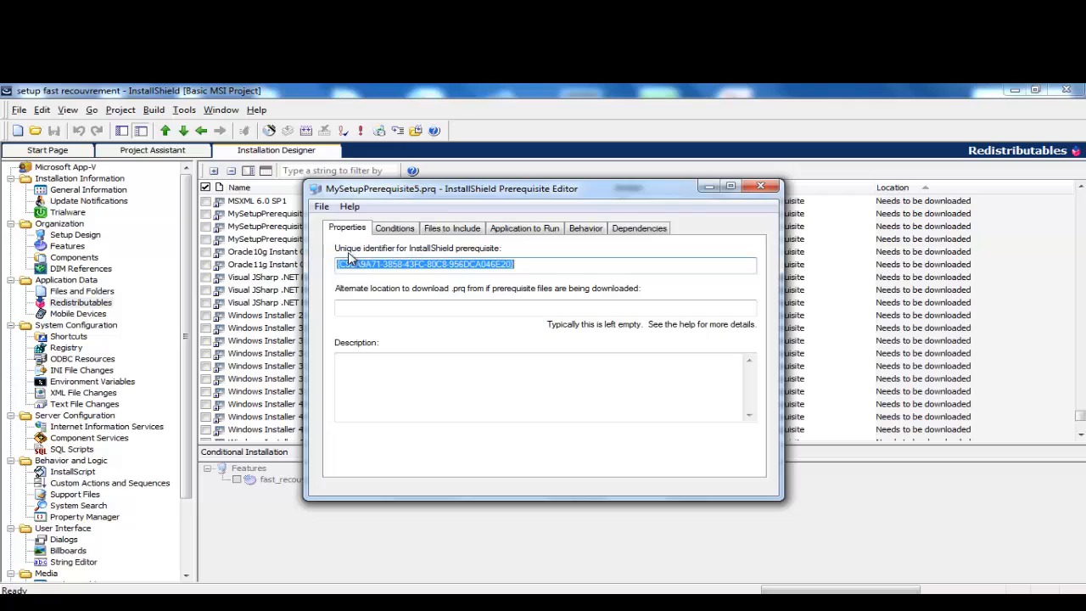
click(760, 187)
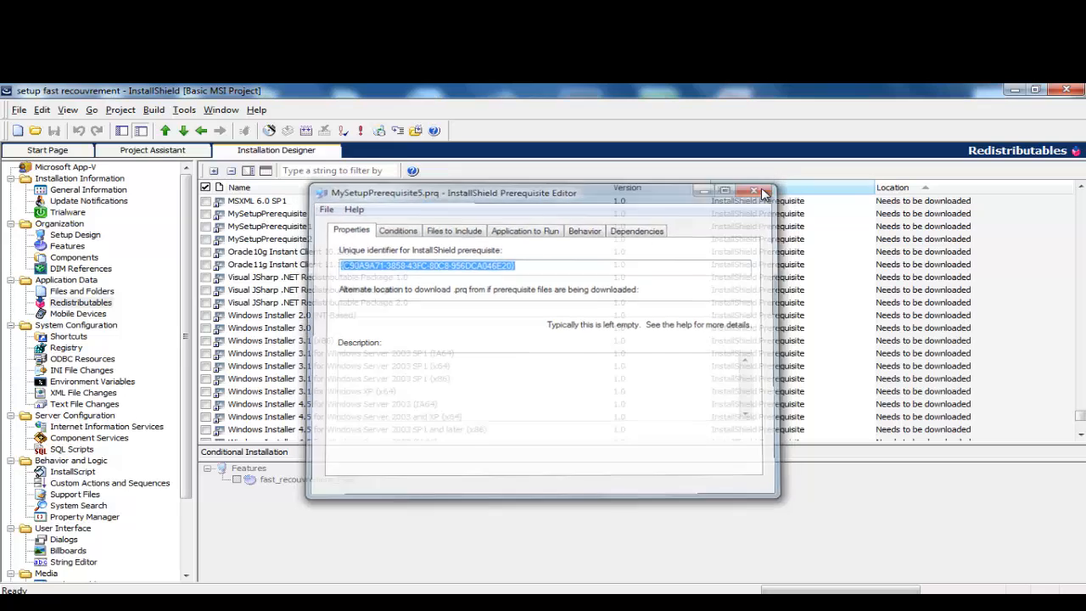
click(323, 172)
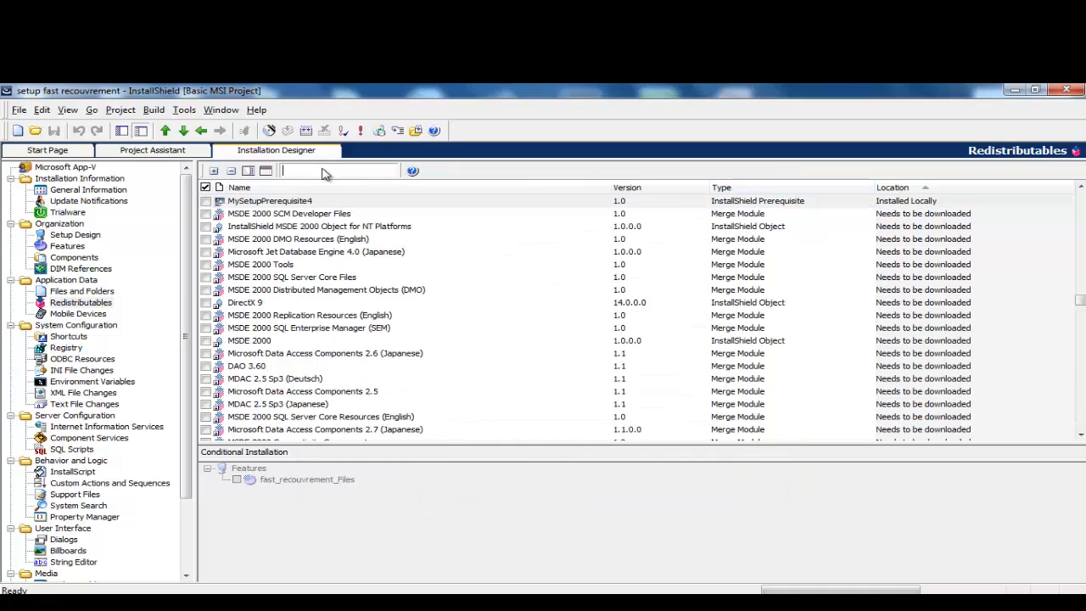
Step: Filter on 'my', select MySetupPrerequisite4 and MySetupPrerequisite3, then close InstallShield
text(my)
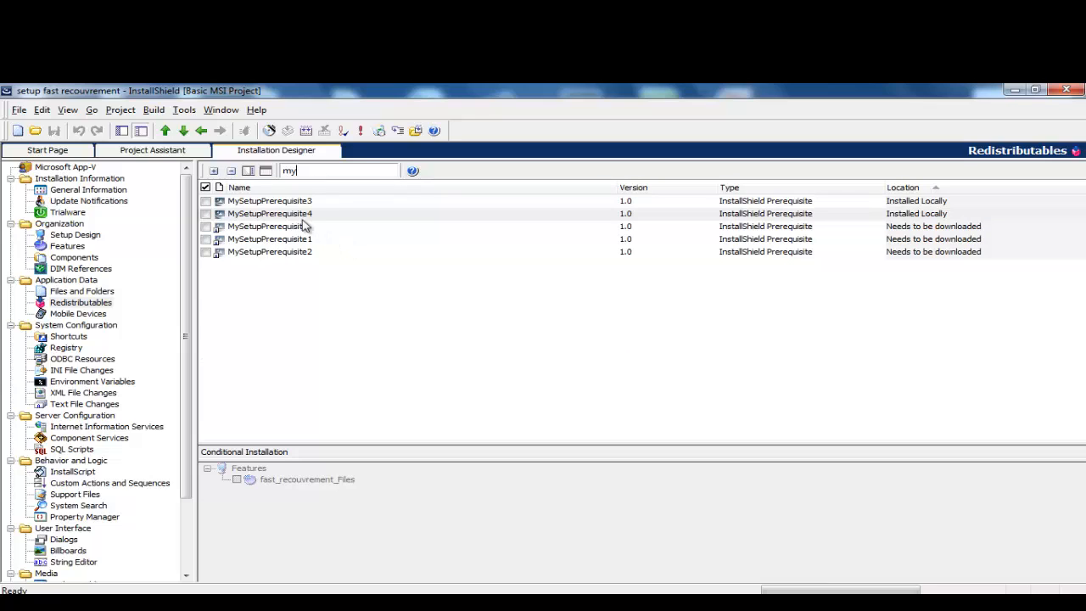
key(Tab)
double_click(311, 172)
click(284, 215)
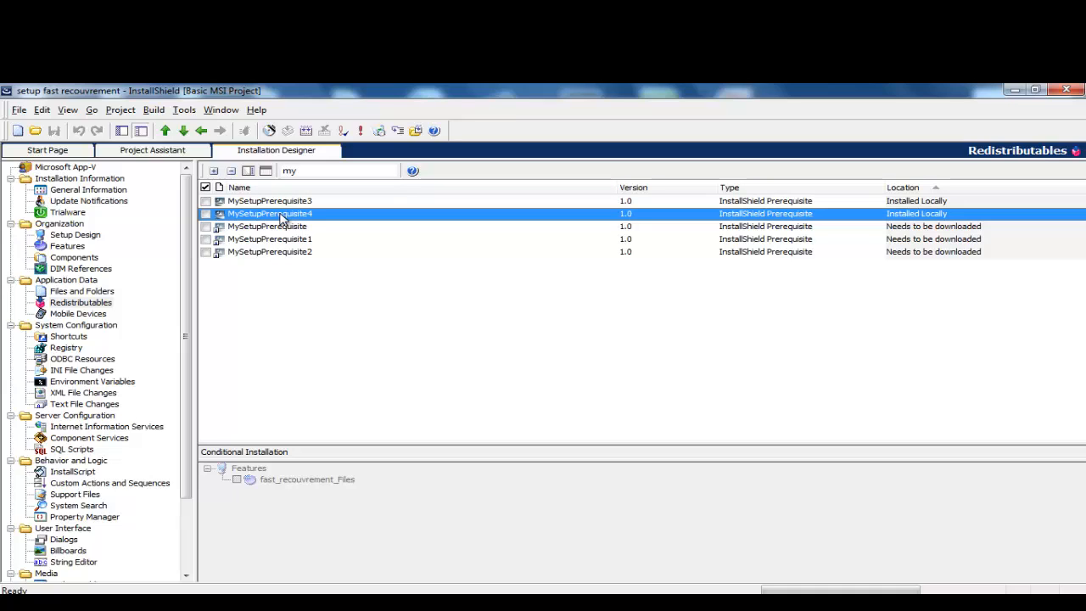
click(274, 204)
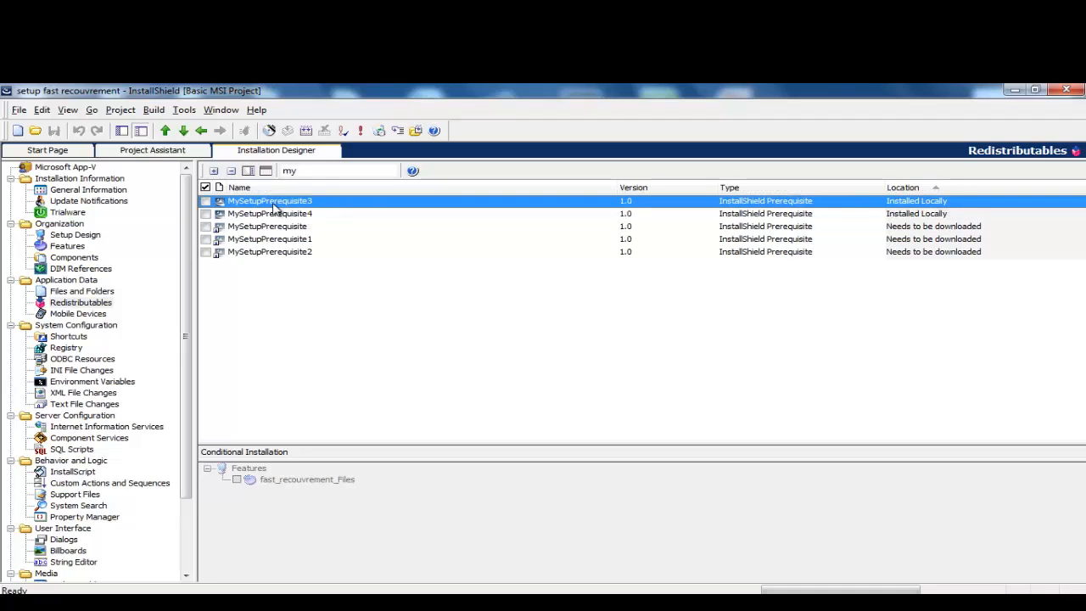
click(1065, 93)
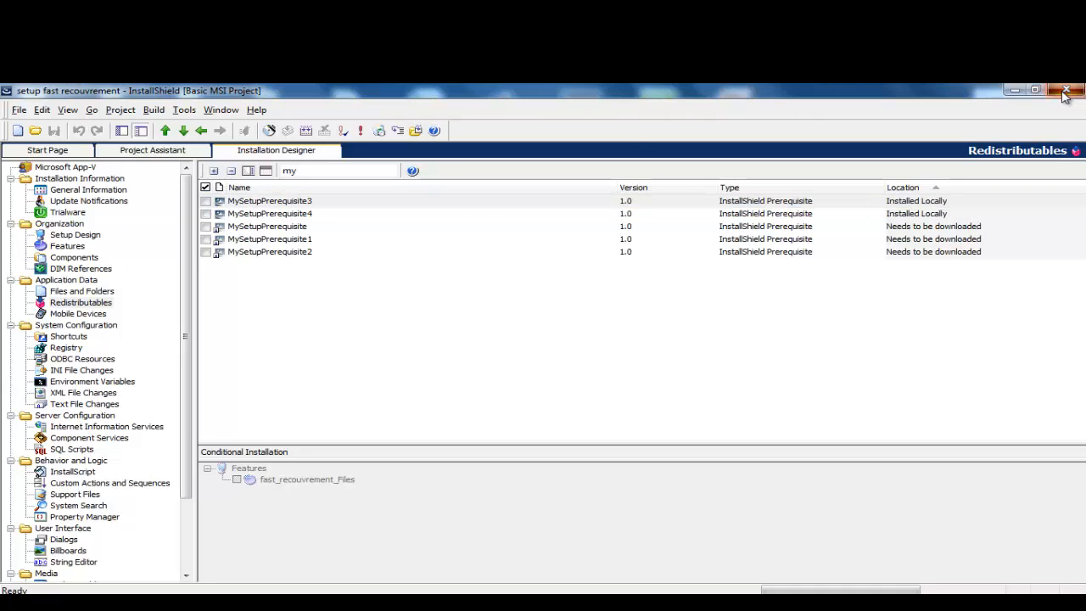
Step: Reopen setup fast recouvrement, open Redistributables, and filter by 'fa' before clearing it
double_click(160, 214)
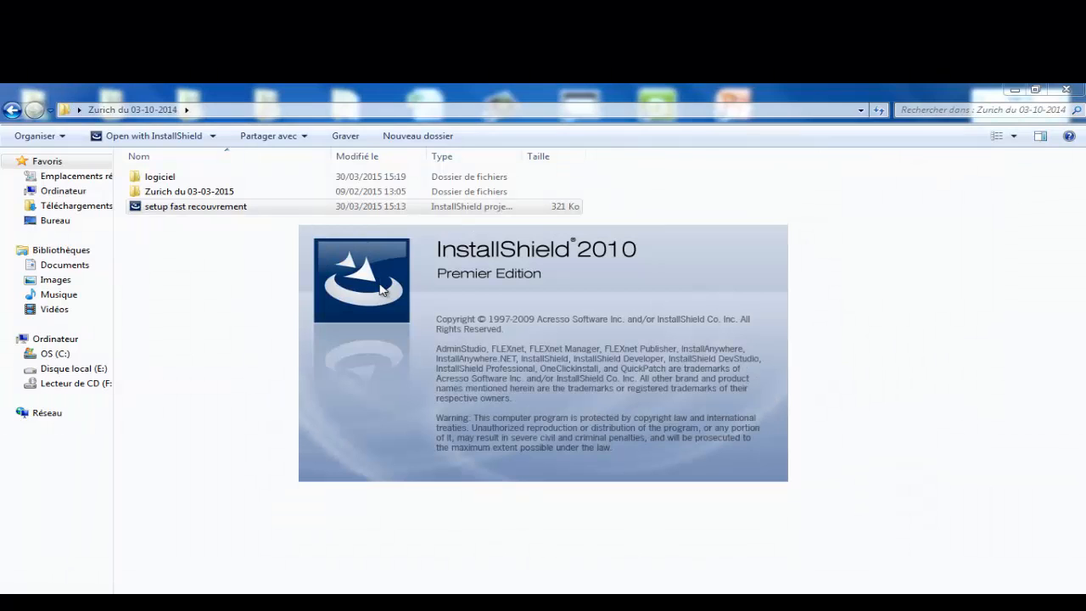
click(651, 451)
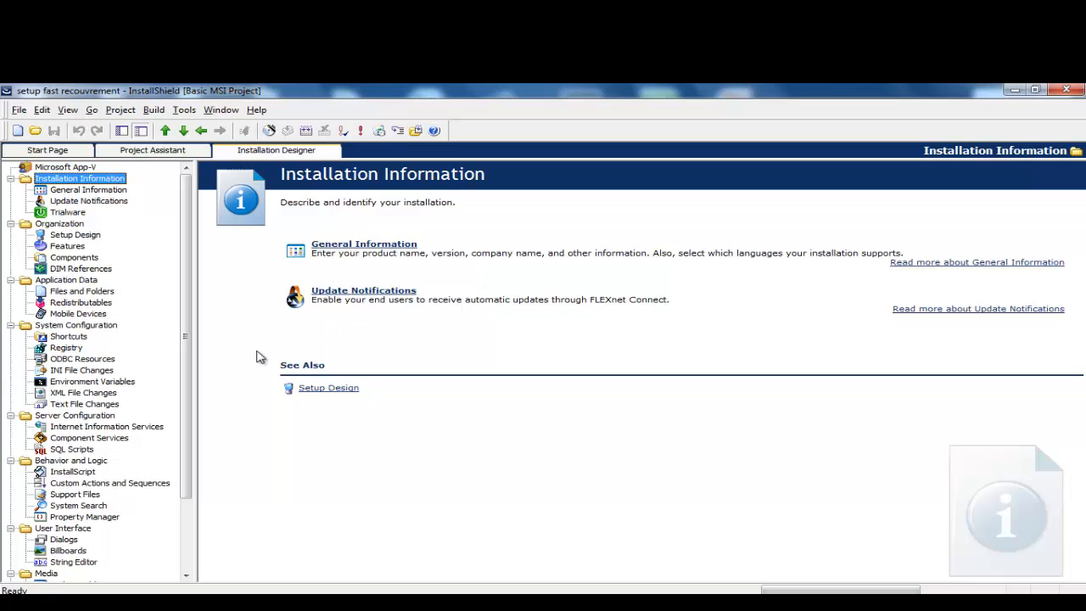
click(68, 302)
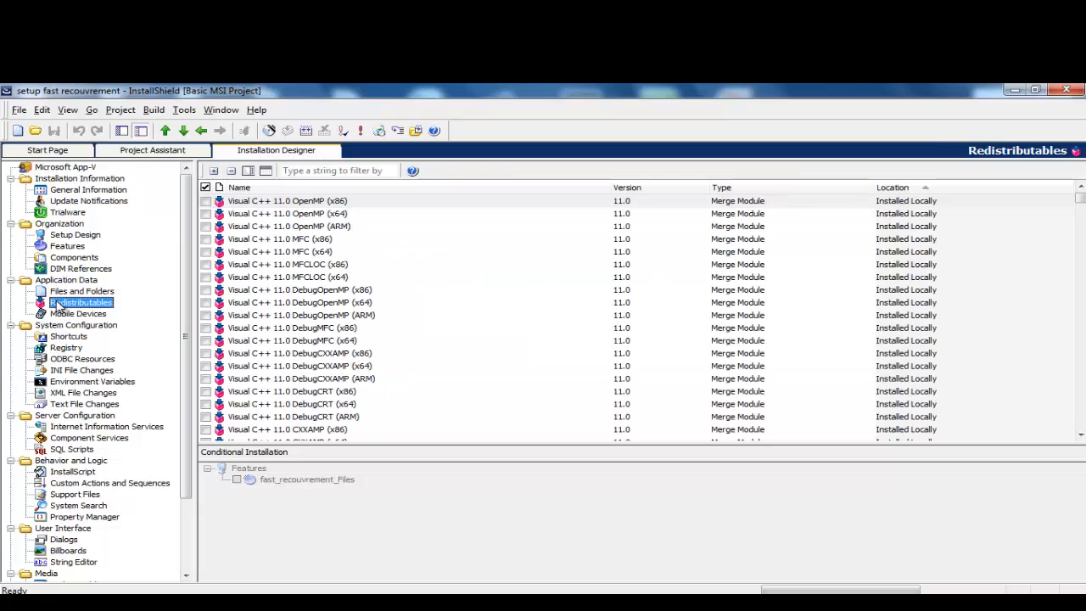
click(314, 174)
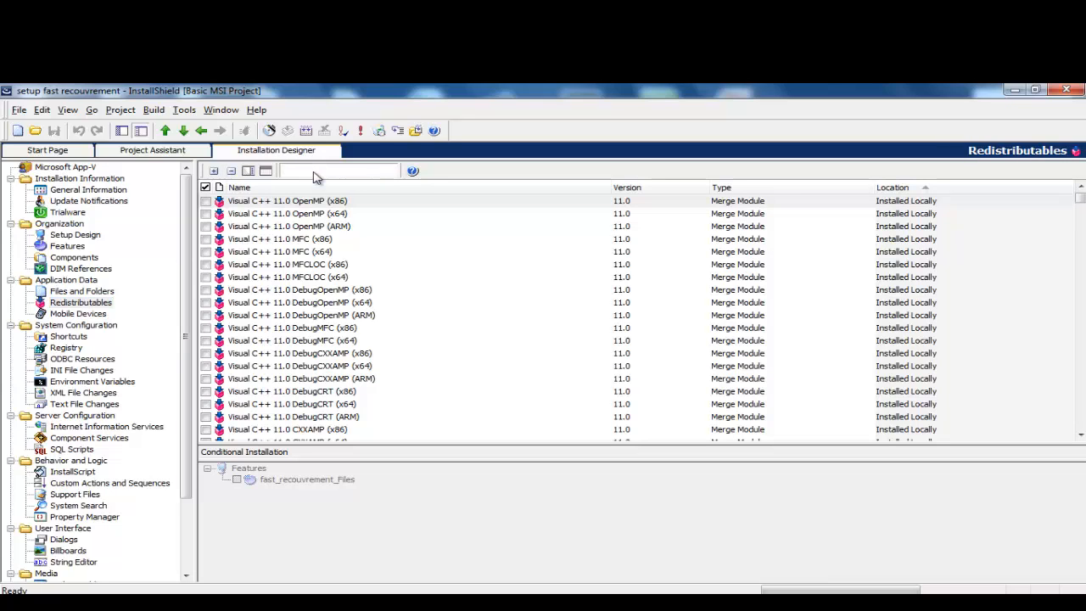
text(fa)
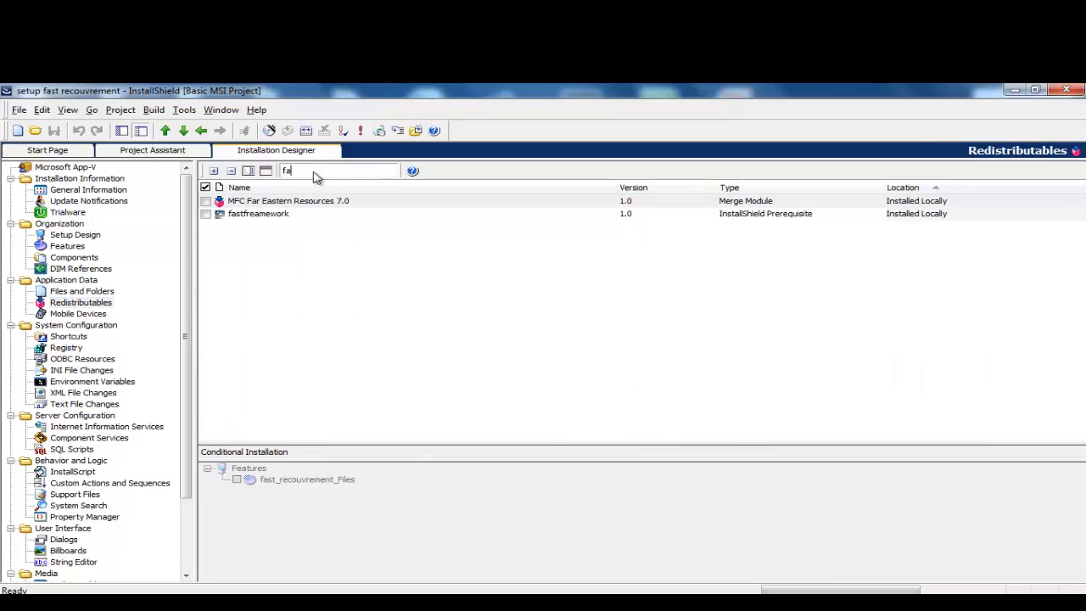
key(BackSpace)
key(BackSpace)
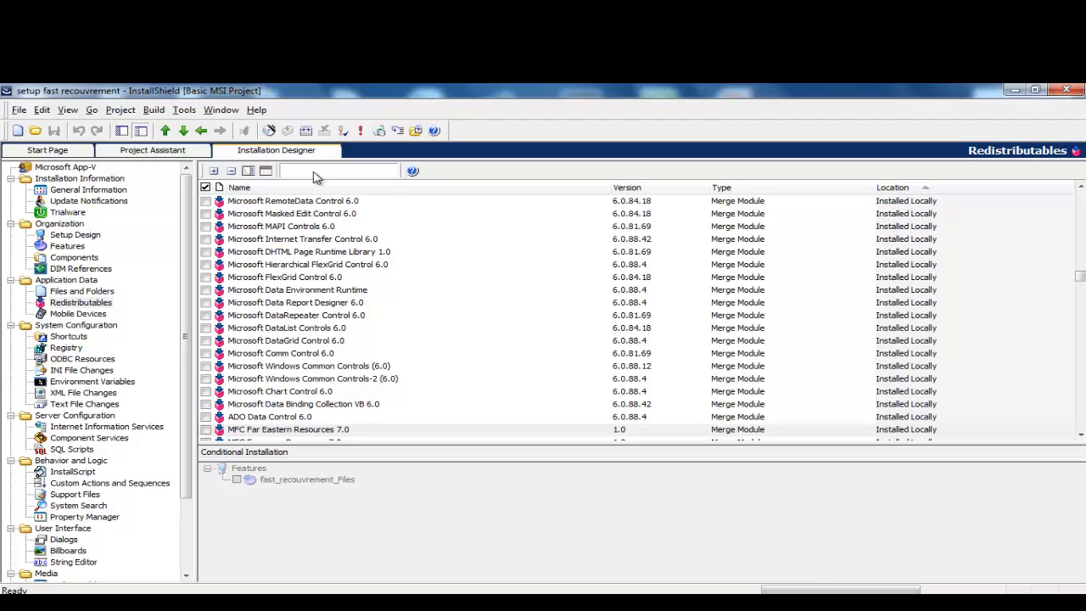
Step: Filter the redistributables by 'my' and edit MySetupPrerequisite5 in the Prerequisite Editor
text(may)
key(BackSpace)
key(BackSpace)
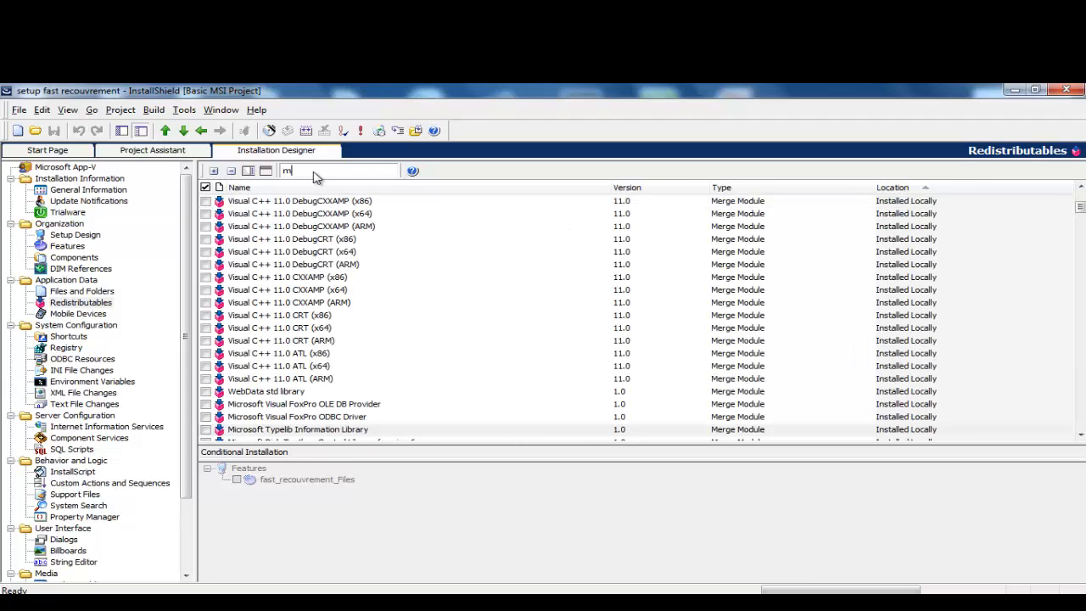
text(y)
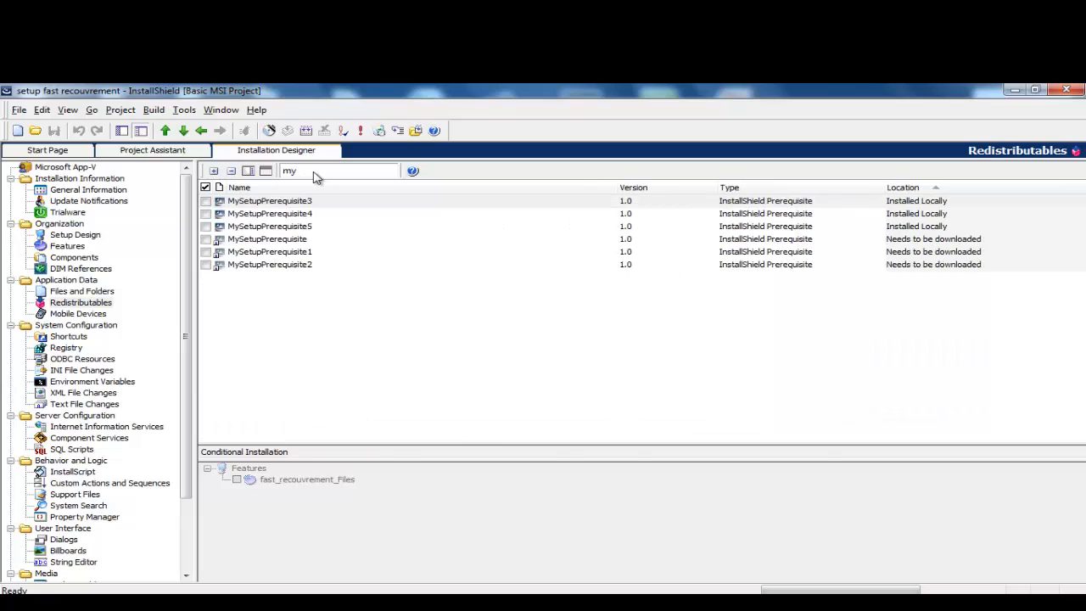
click(299, 227)
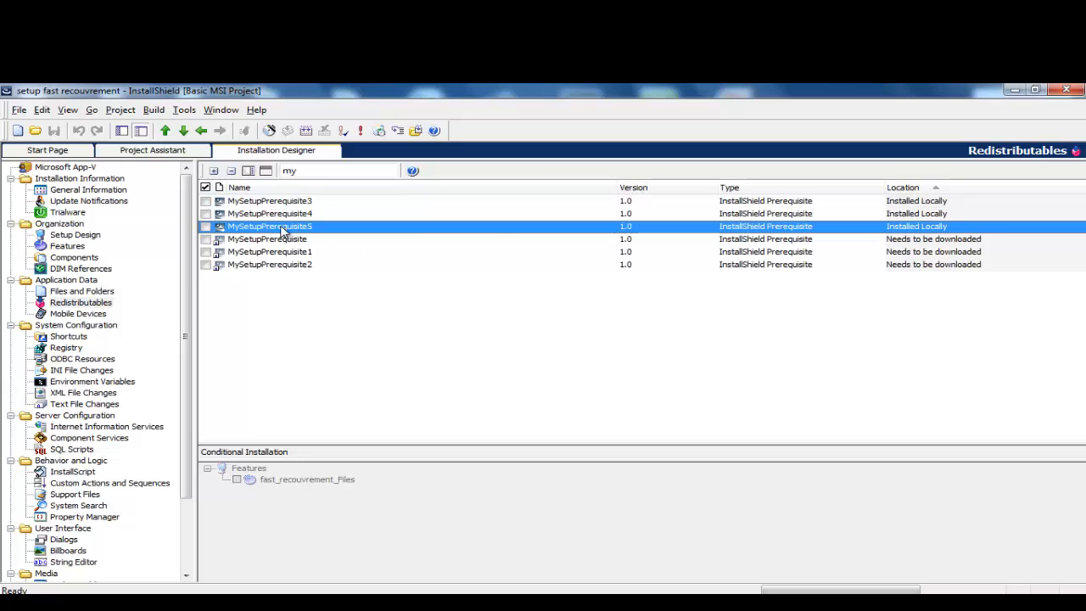
right_click(283, 230)
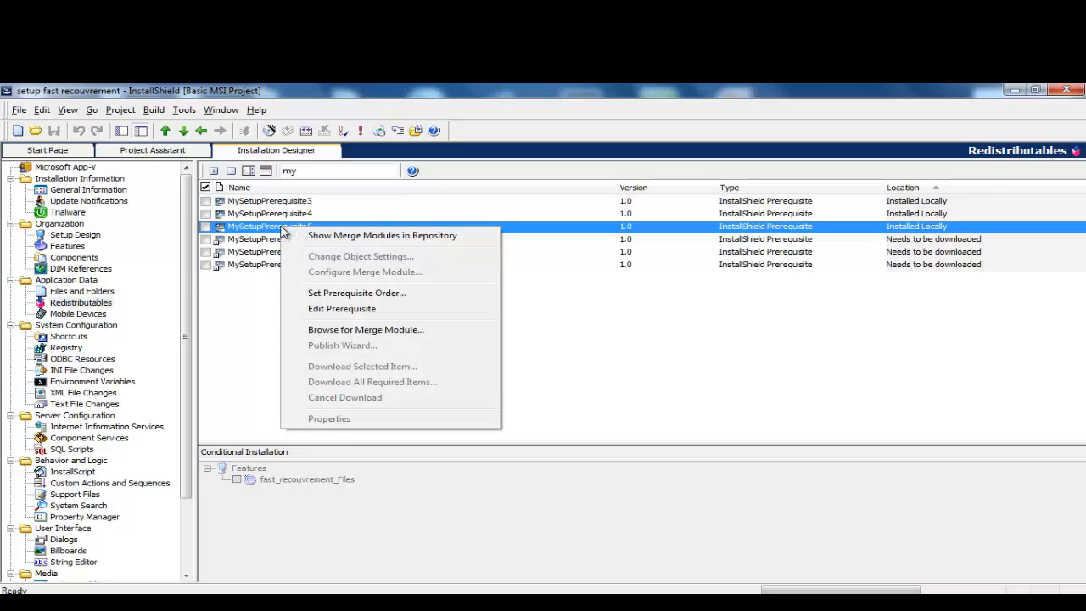
click(339, 309)
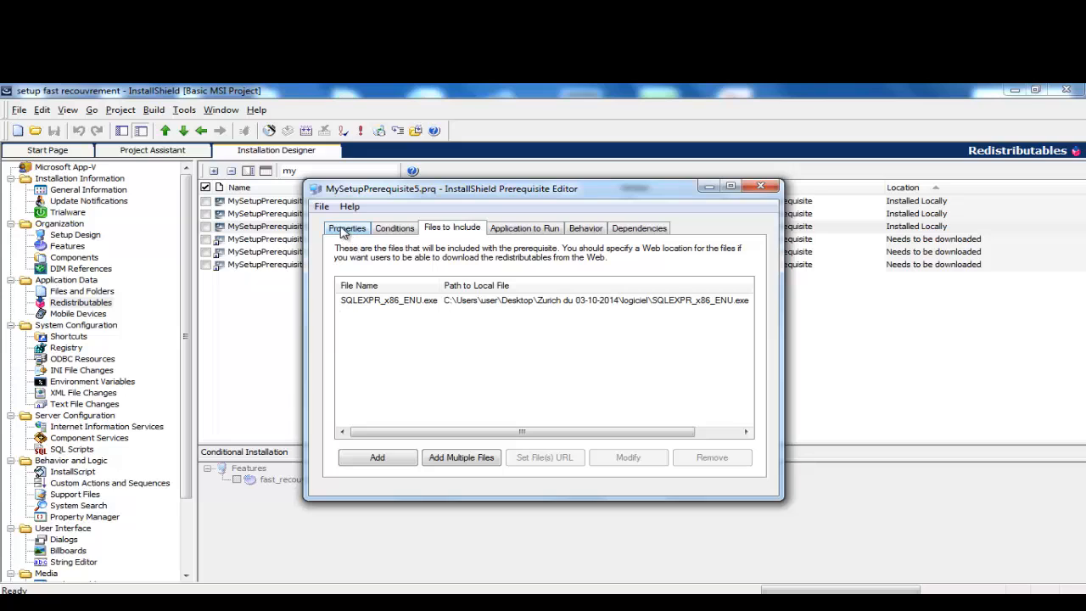
Step: Save the prerequisite as fastsqlserver.prq in the logiciel folder and close the editor
click(321, 207)
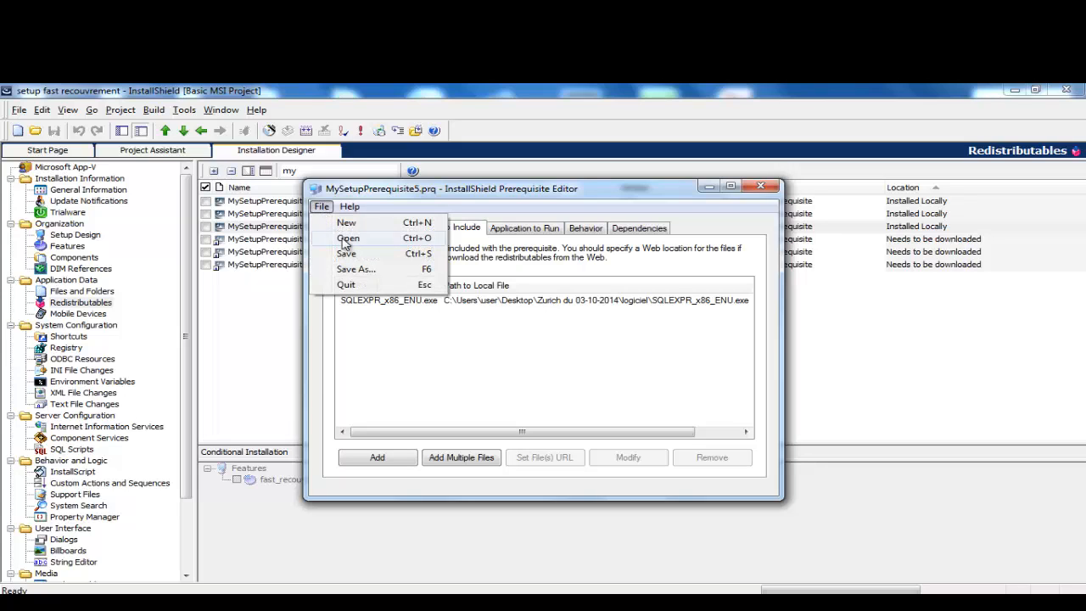
click(358, 269)
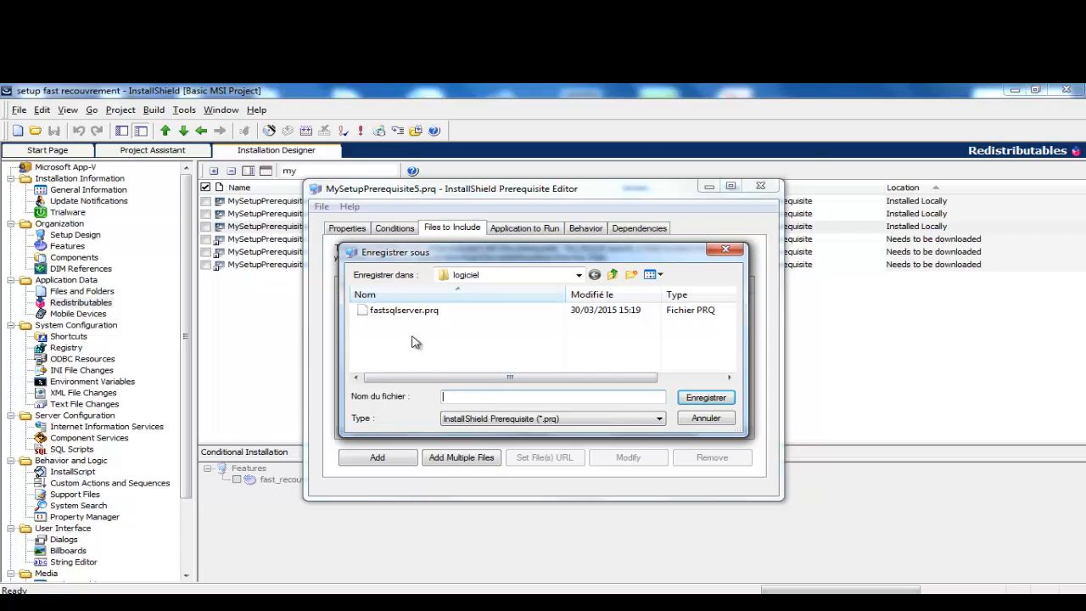
click(399, 310)
click(704, 399)
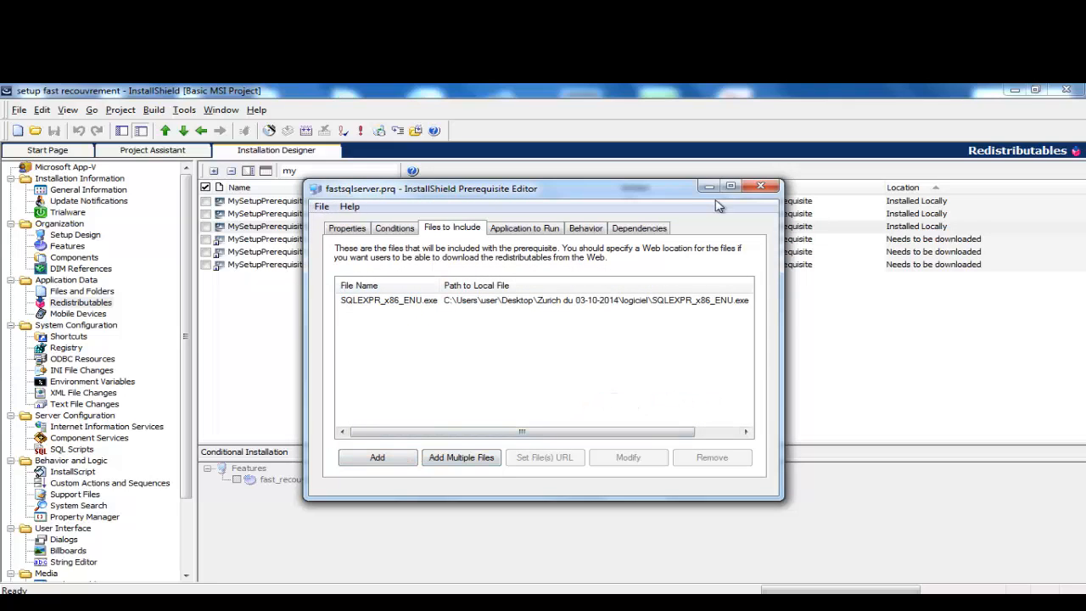
click(761, 188)
Step: Restart InstallShield from the setup fast recouvrement file, decline the Customer Experience invite, show Redistributables
click(1065, 91)
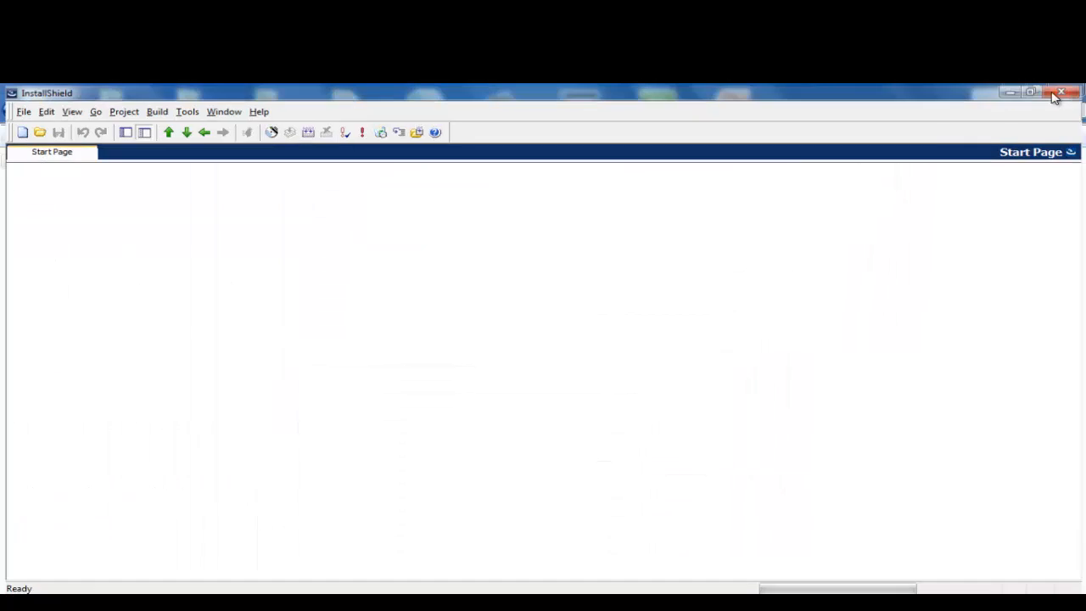
double_click(179, 212)
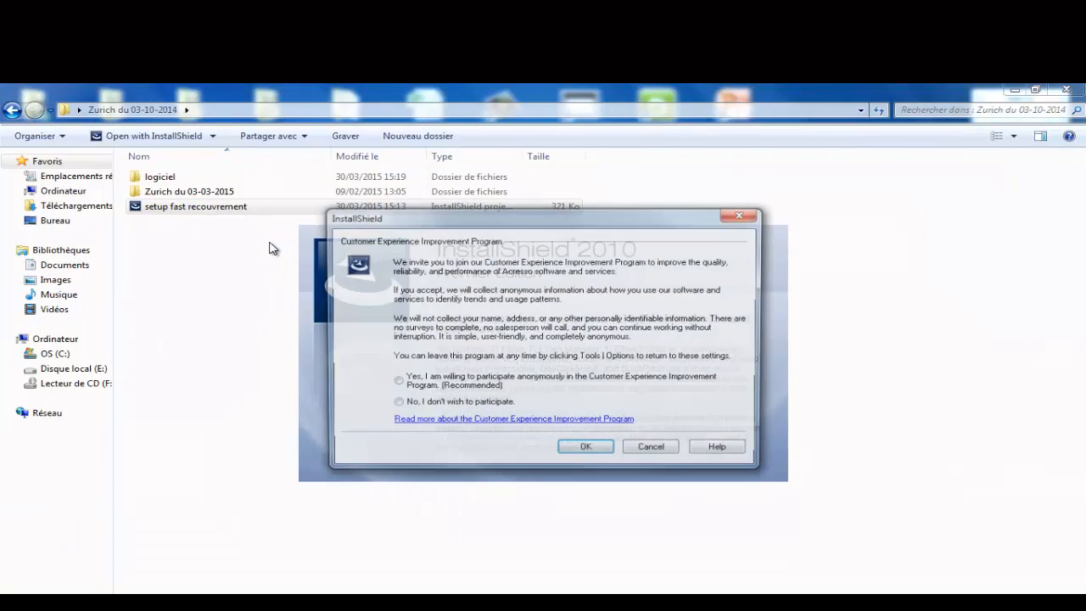
click(652, 448)
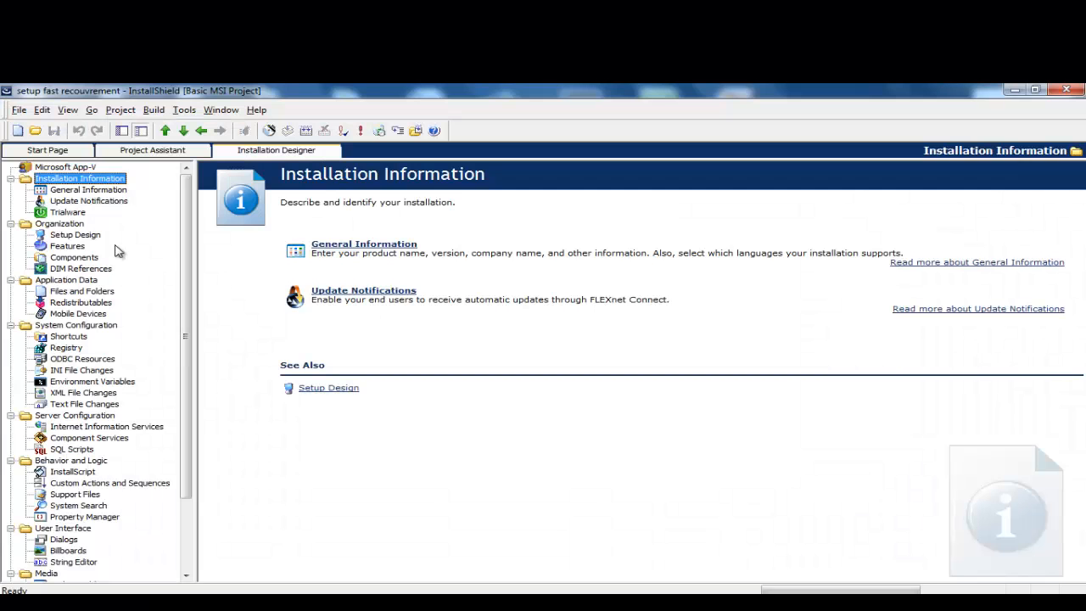
click(68, 304)
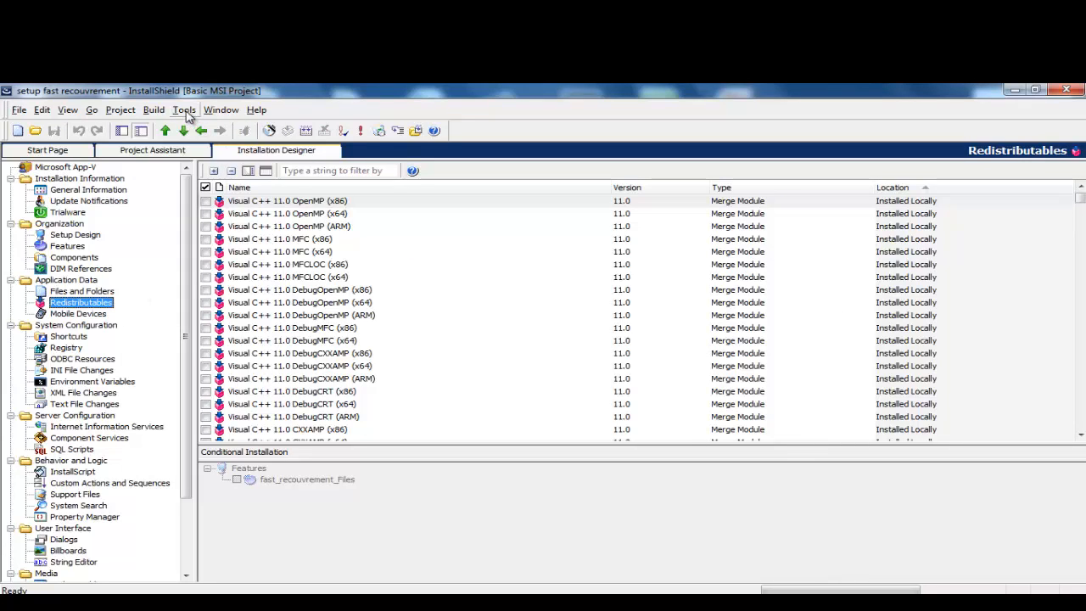
Step: Filter the redistributables by 'my' and edit MySetupPrerequisite5
click(297, 174)
text(fa)
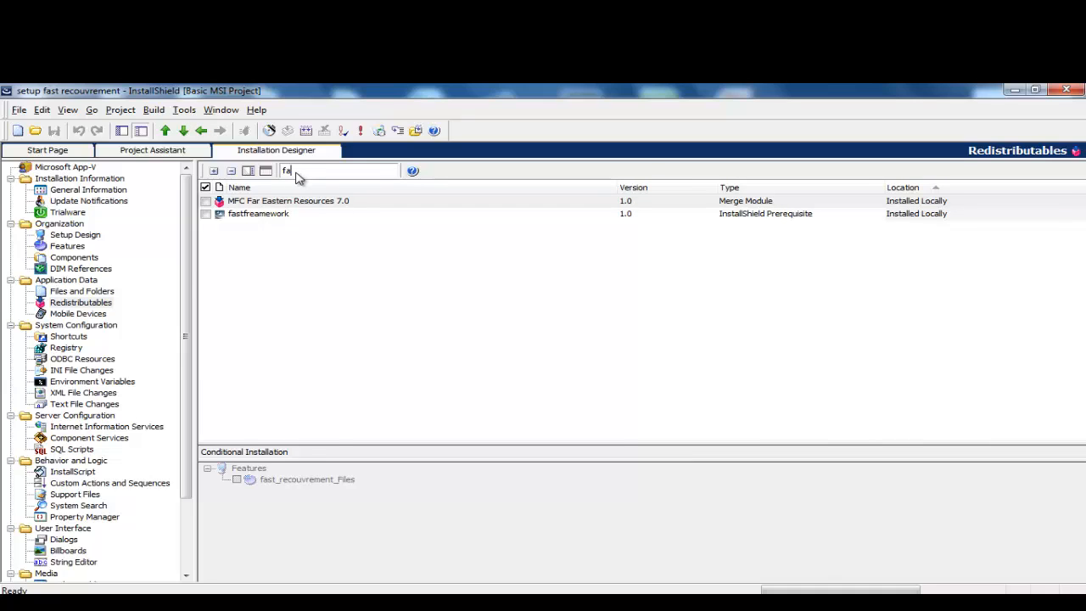
key(BackSpace)
key(BackSpace)
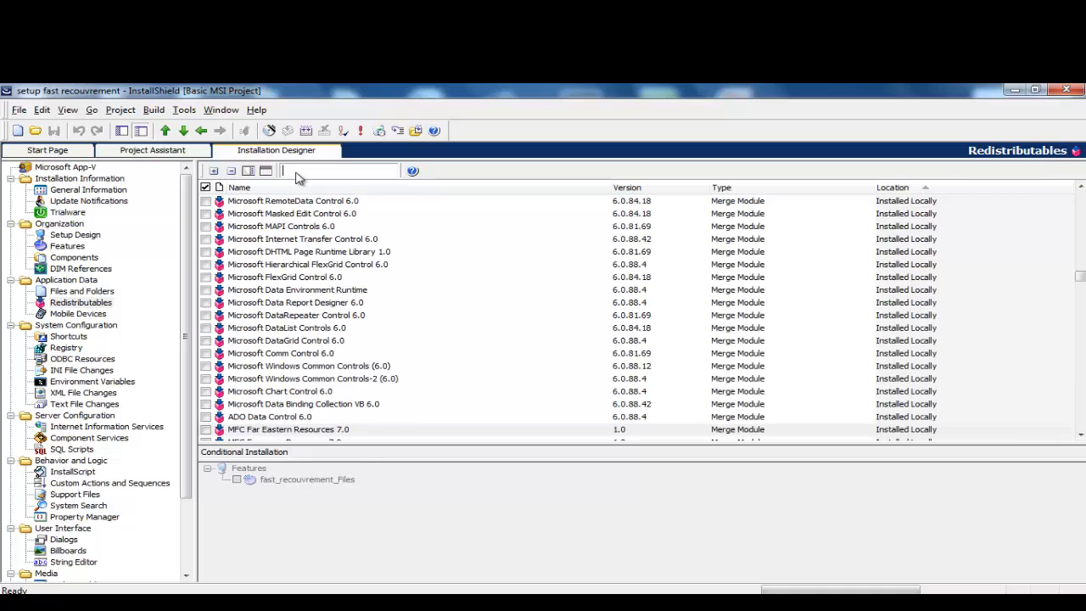
text(my)
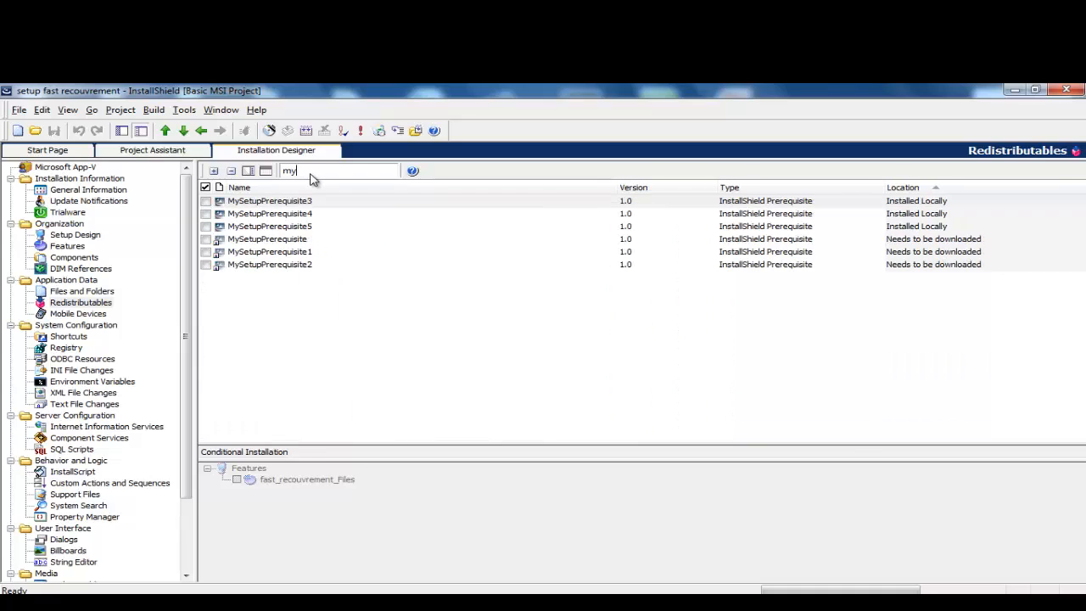
click(294, 227)
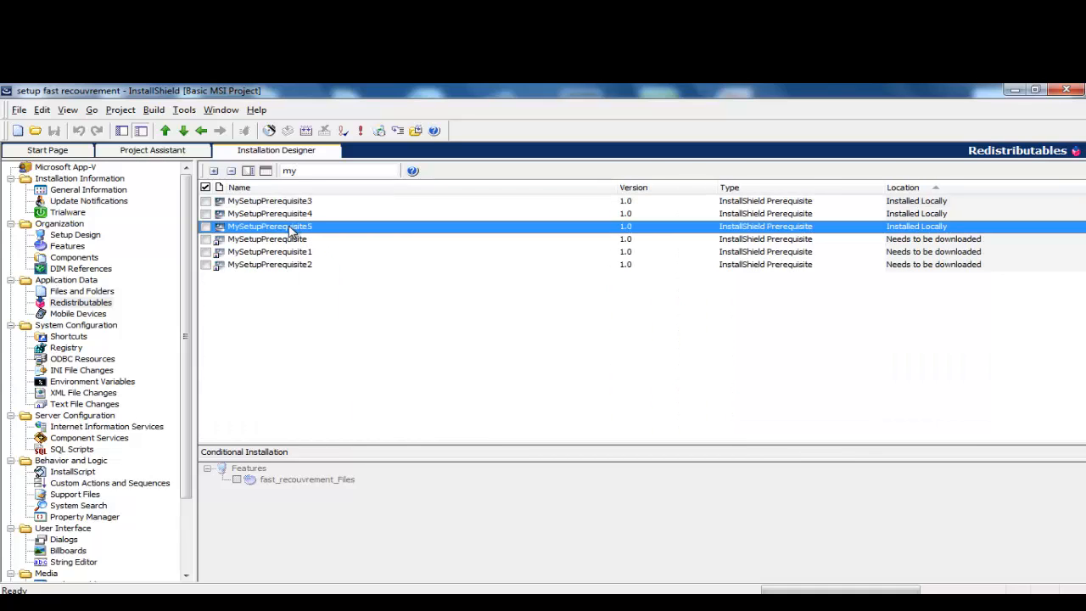
right_click(243, 227)
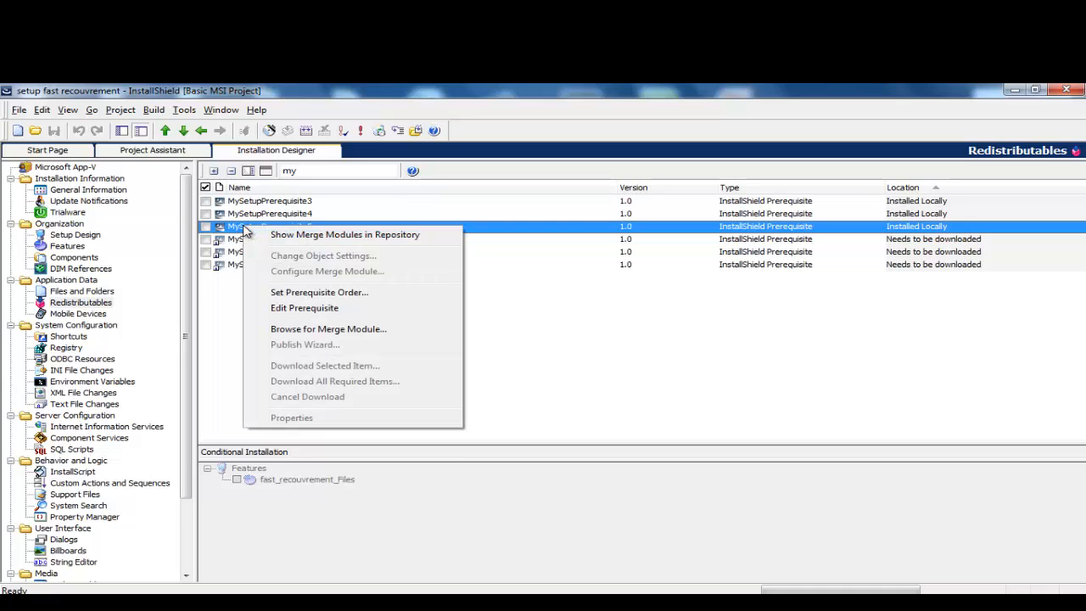
click(311, 308)
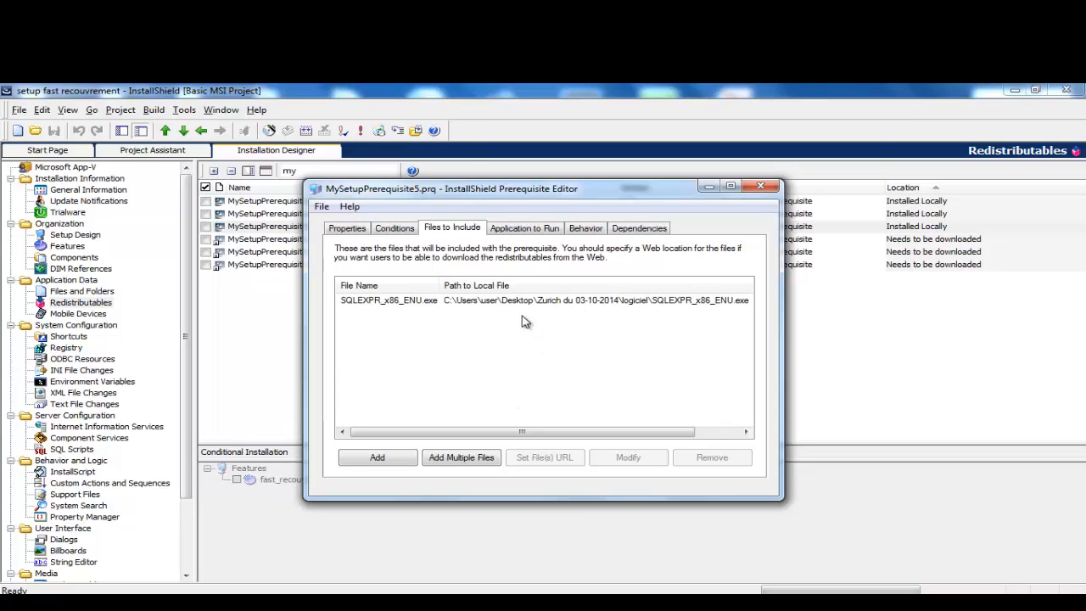
Step: Review the prerequisite's properties, conditions, files, application to run, behavior and dependencies
click(349, 229)
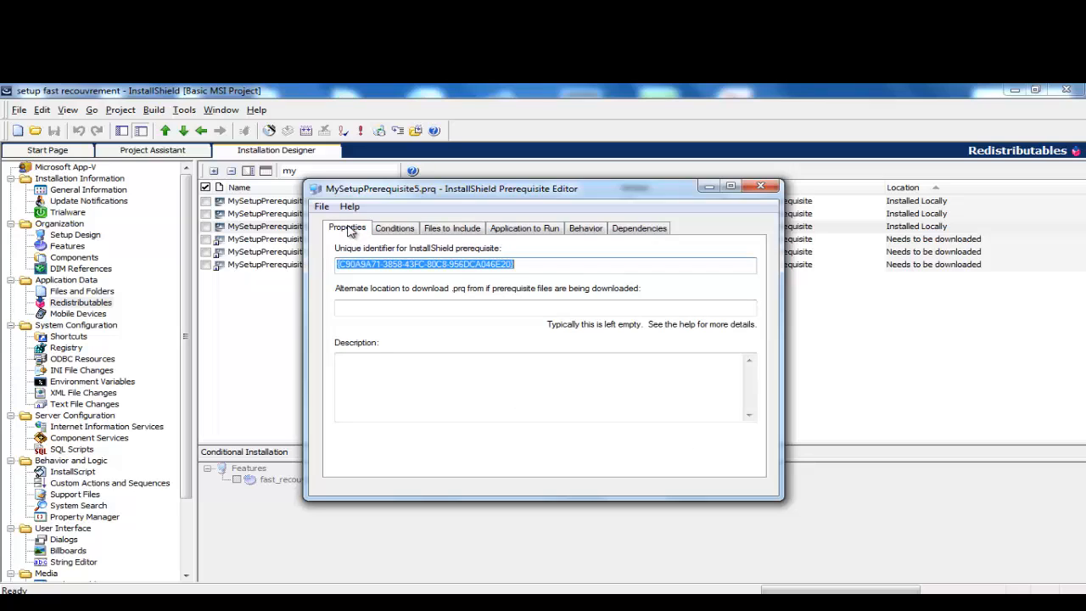
click(394, 231)
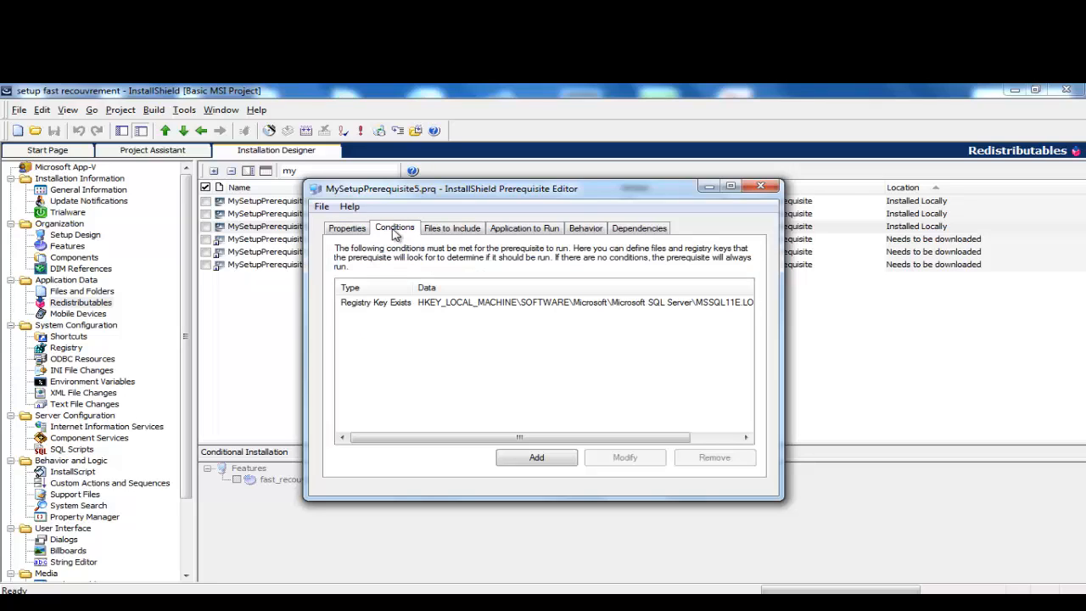
click(446, 231)
click(525, 235)
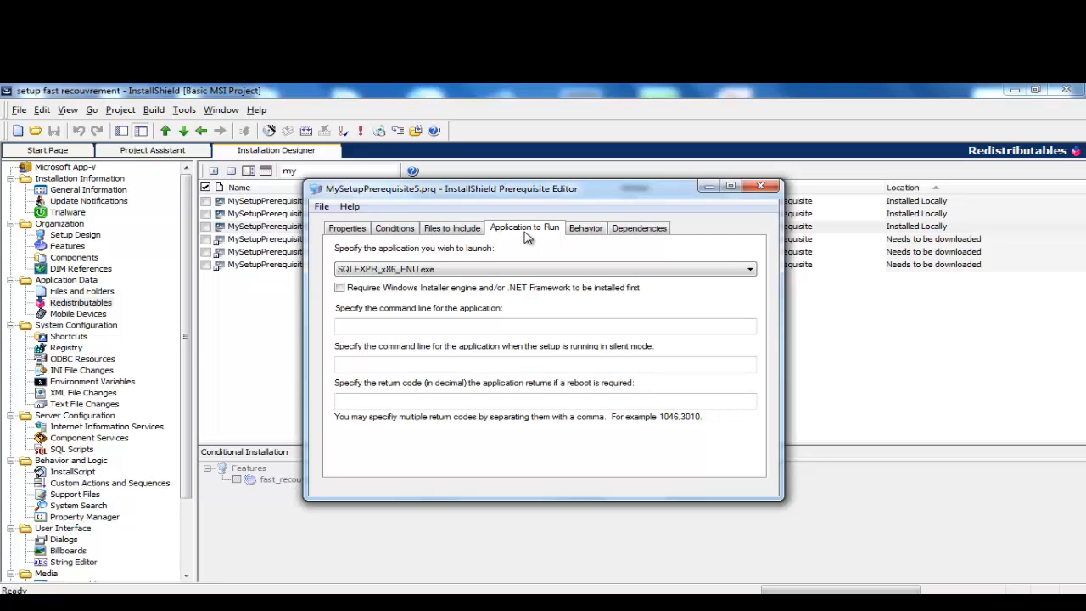
click(589, 236)
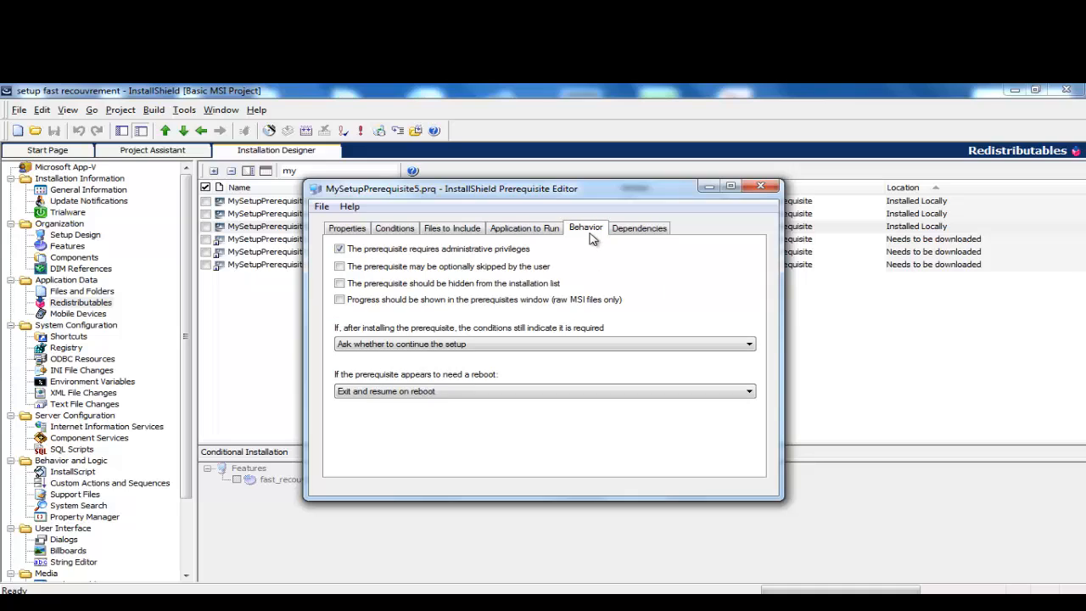
click(641, 234)
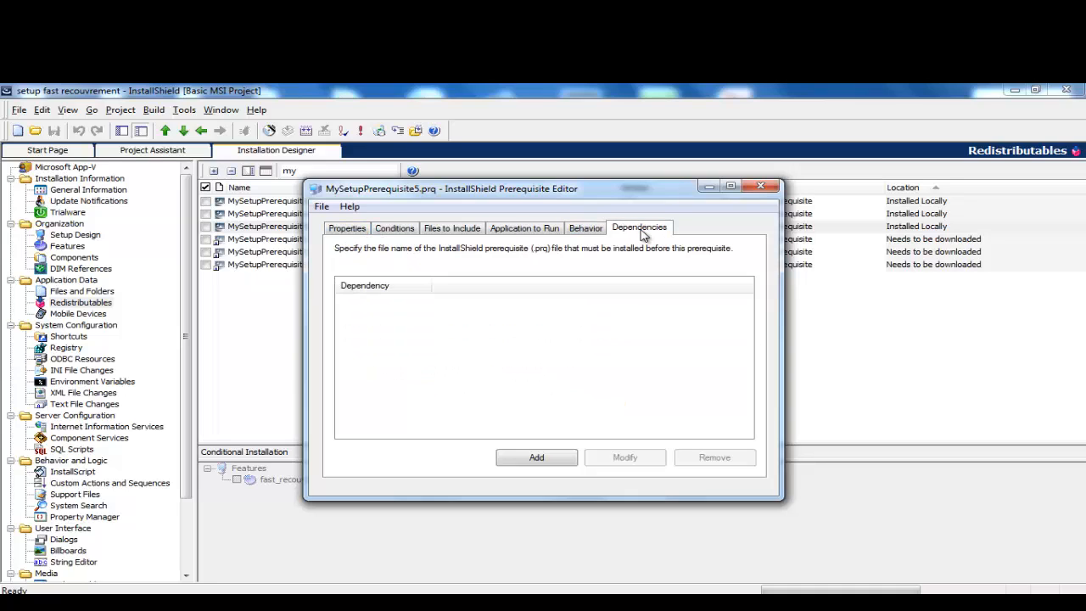
Step: Save the prerequisite as sqlfast.prq and close the Prerequisite Editor
click(322, 207)
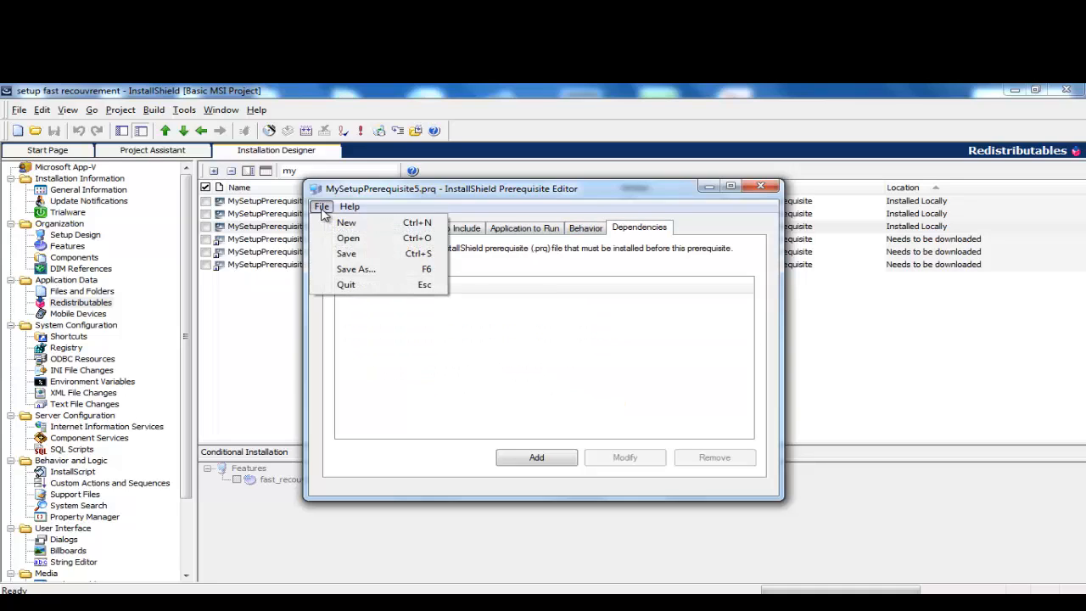
click(356, 270)
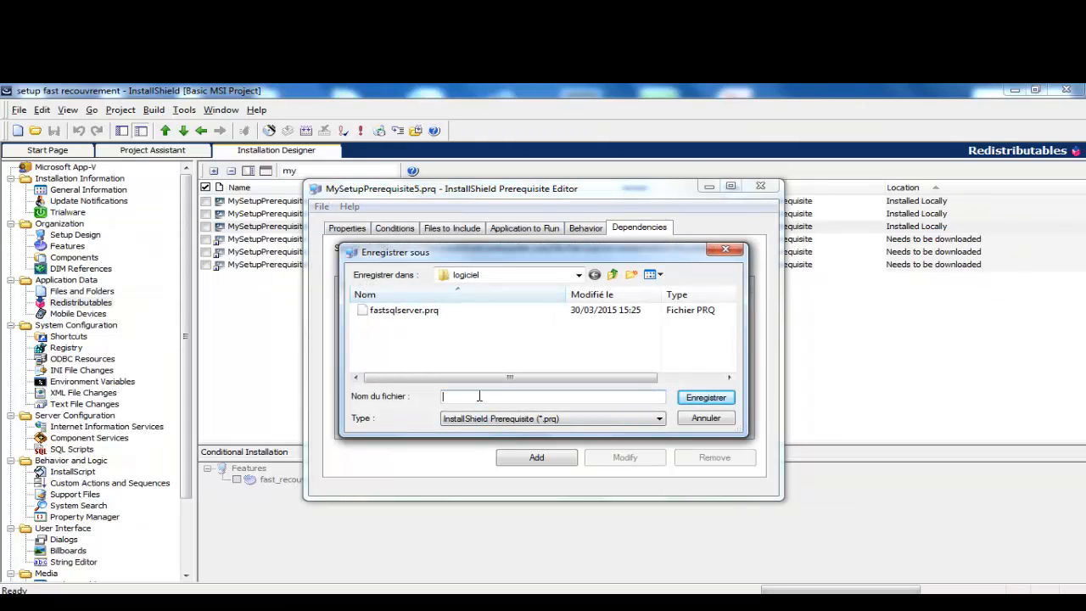
text(sqlfa)
click(706, 397)
click(759, 188)
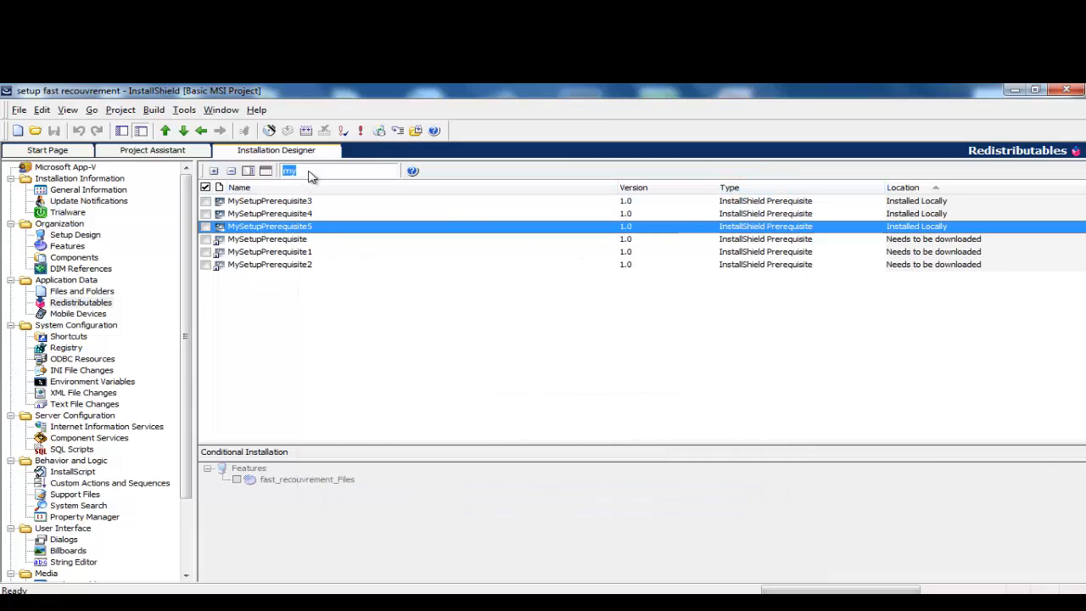
Step: Clear the 'sq' filter from the redistributables list
double_click(307, 173)
text(sql)
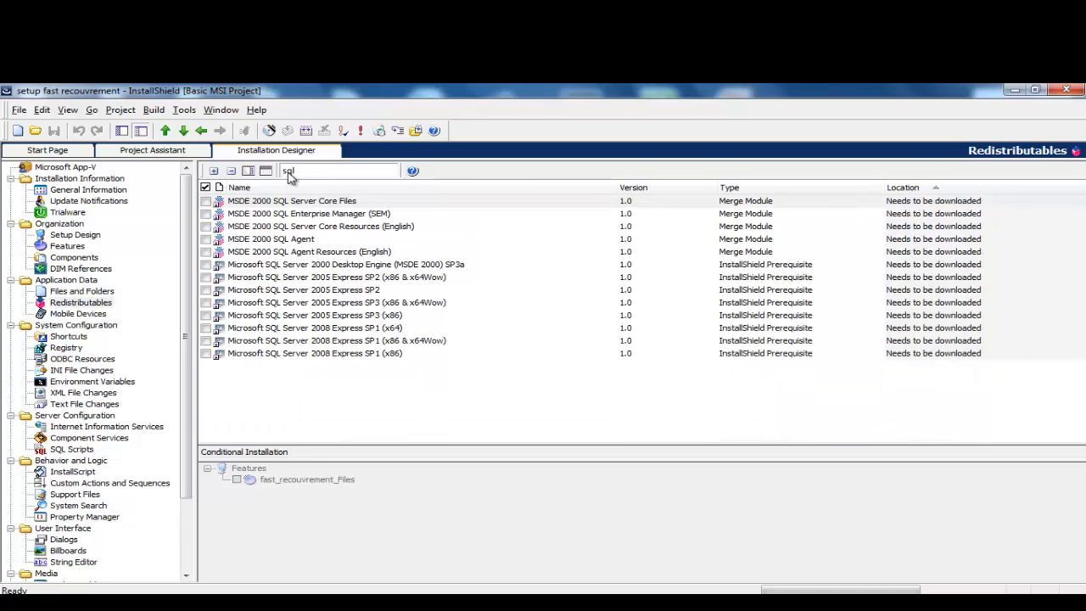
key(BackSpace)
key(BackSpace)
key(BackSpace)
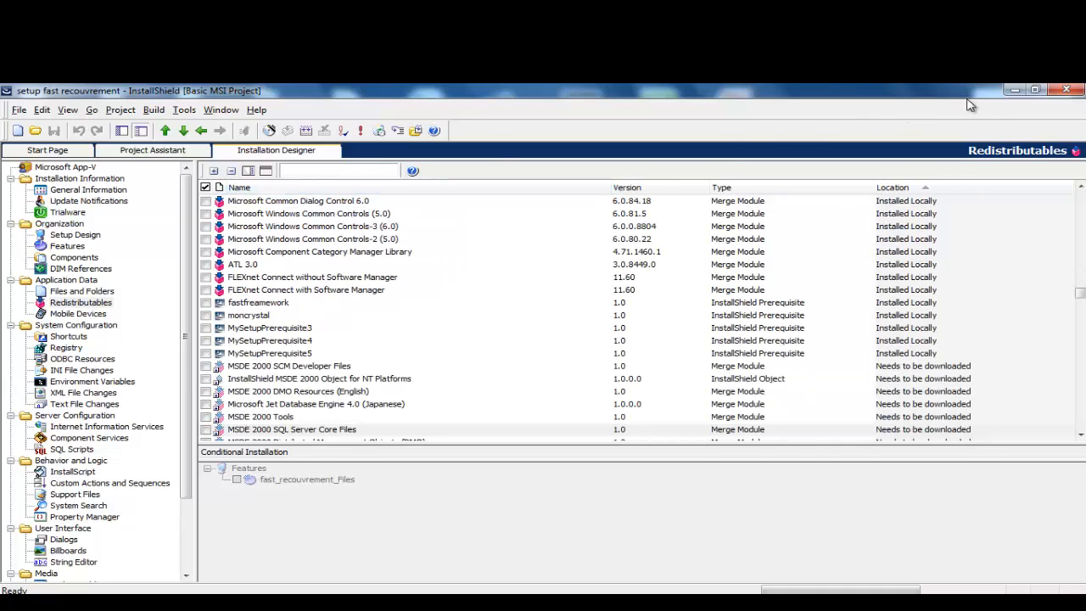
Step: Restart InstallShield from the setup fast recouvrement file and show the Redistributables list
click(1065, 89)
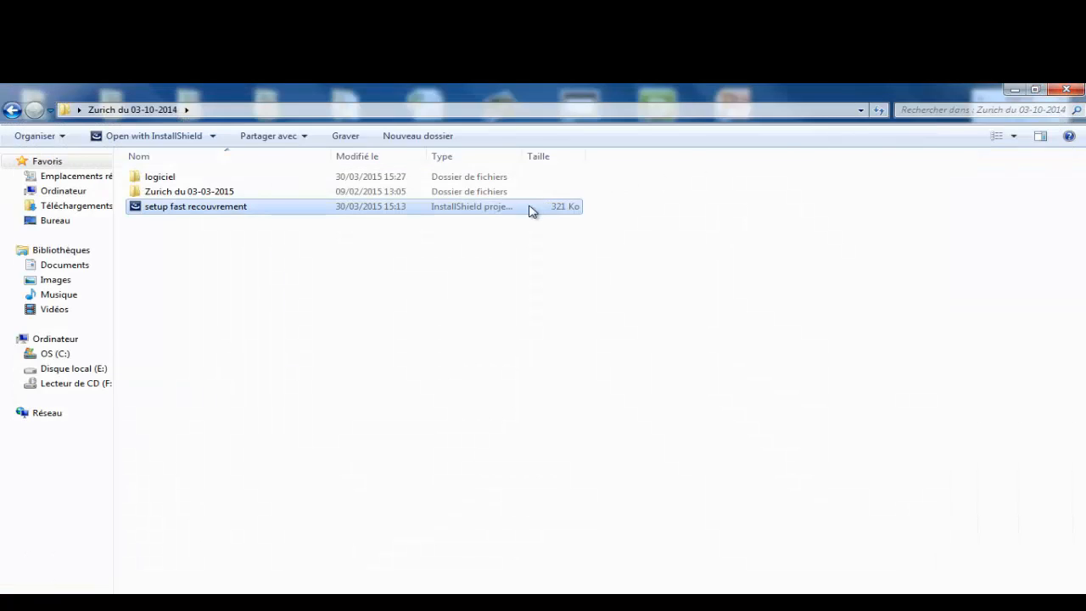
click(197, 211)
double_click(194, 208)
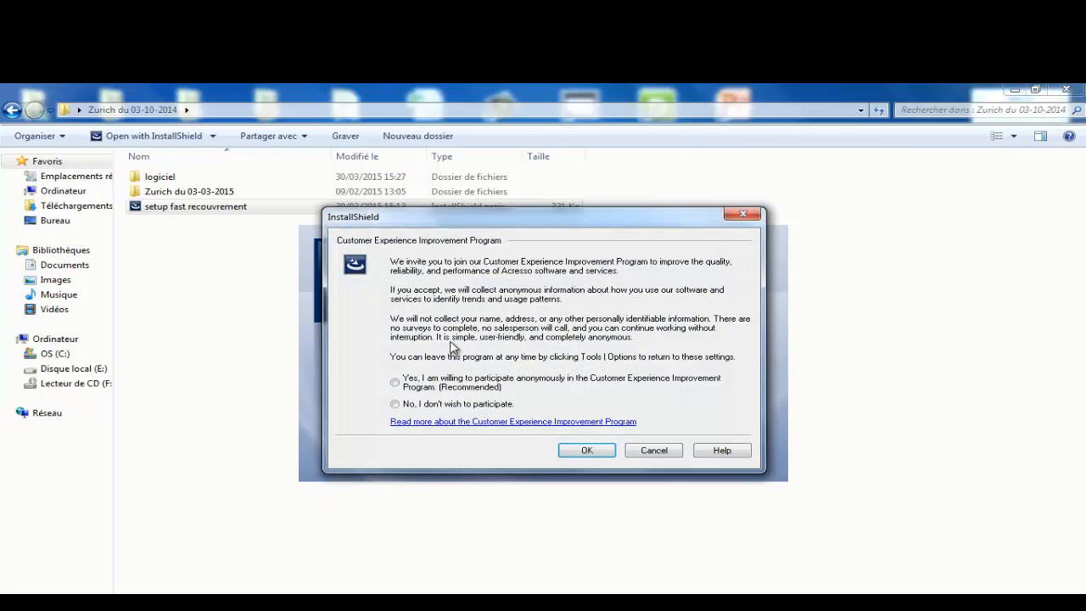
click(634, 450)
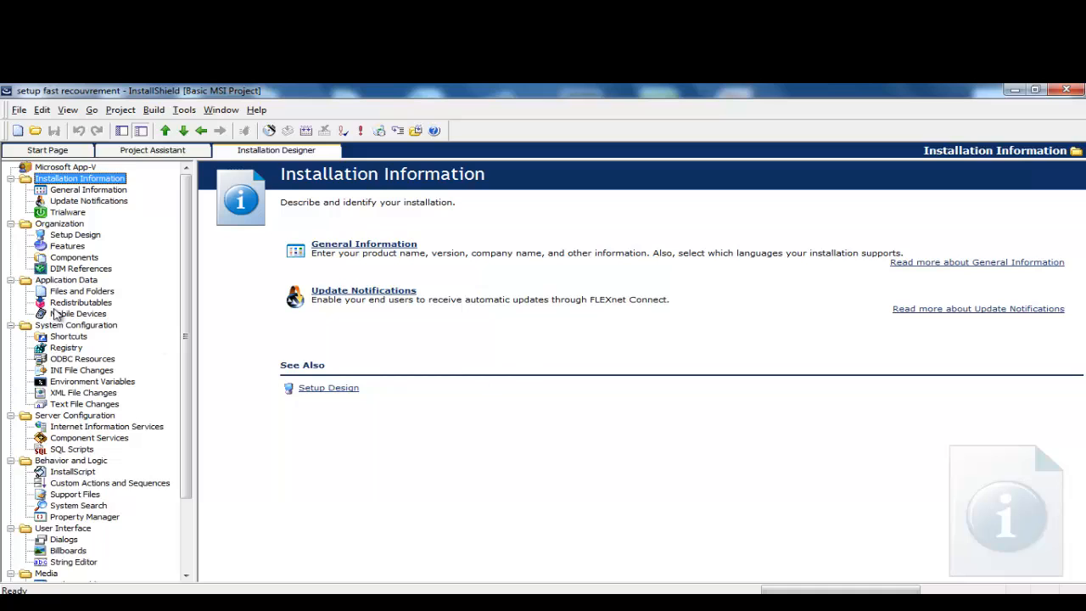
click(58, 303)
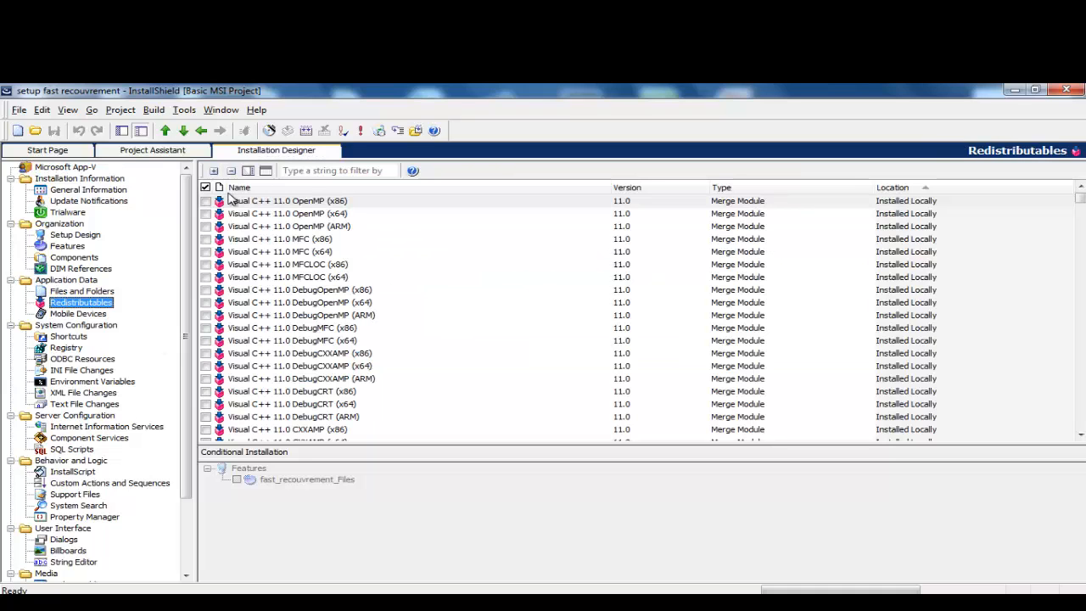
Step: Filter the redistributables by 'fas' and open fastframework in the Prerequisite Editor
click(313, 174)
text(sql)
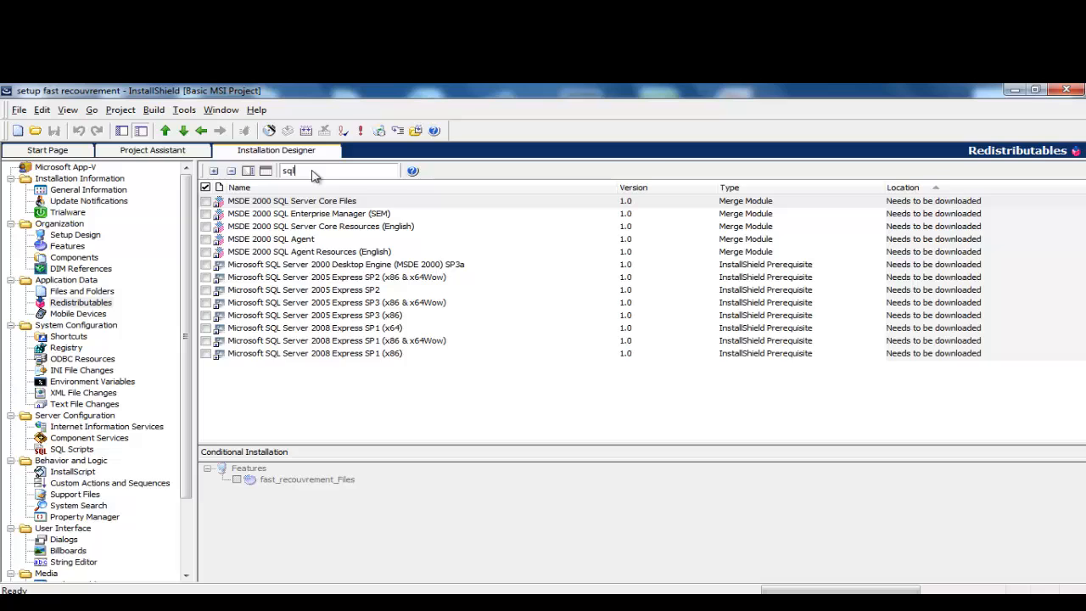
key(BackSpace)
key(BackSpace)
key(BackSpace)
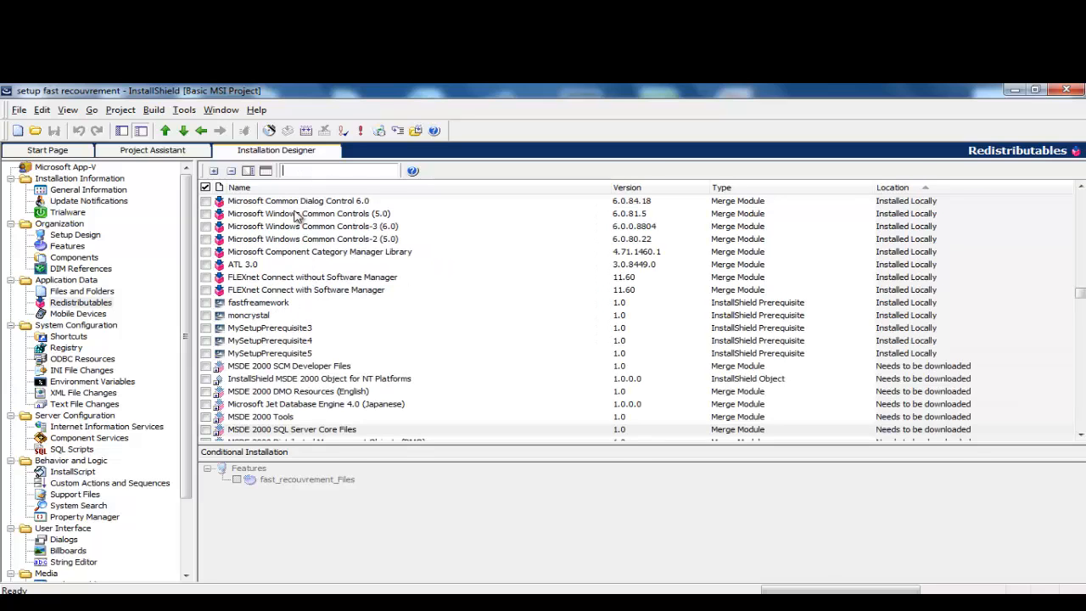
text(fas)
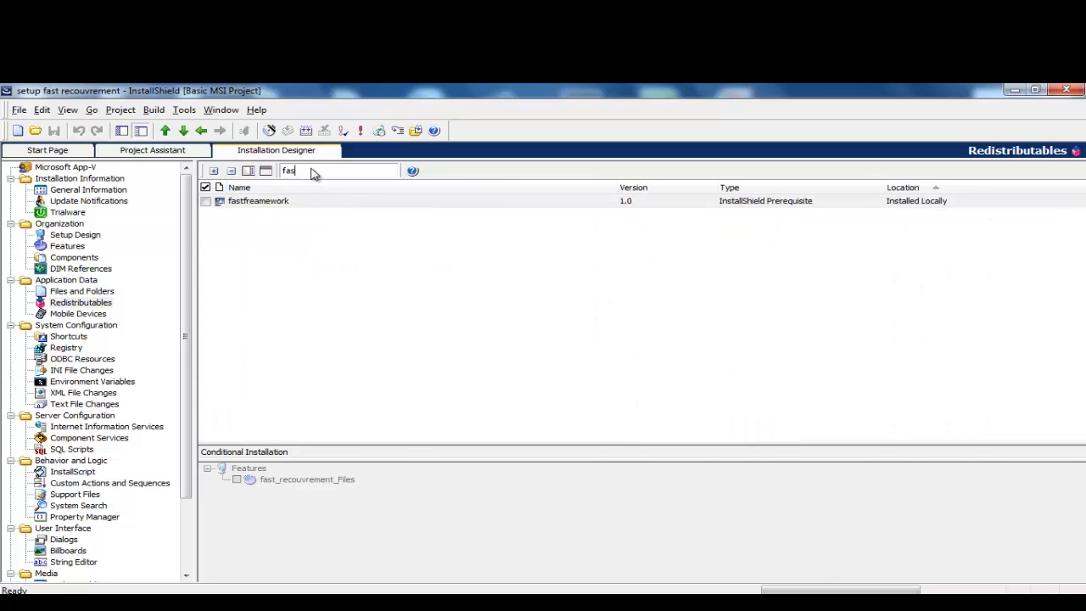
click(265, 202)
right_click(265, 204)
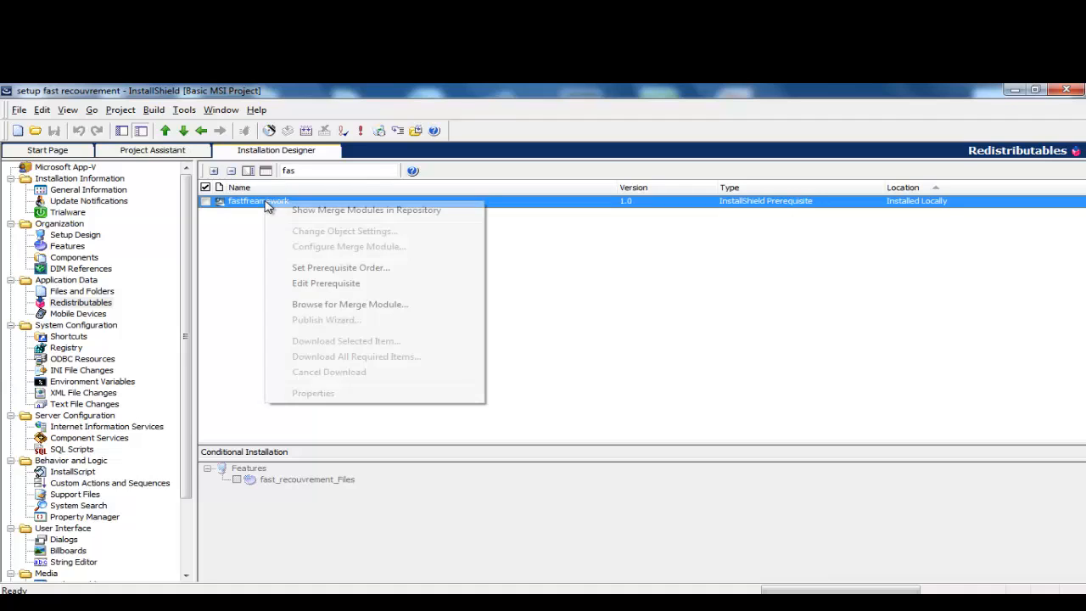
click(324, 283)
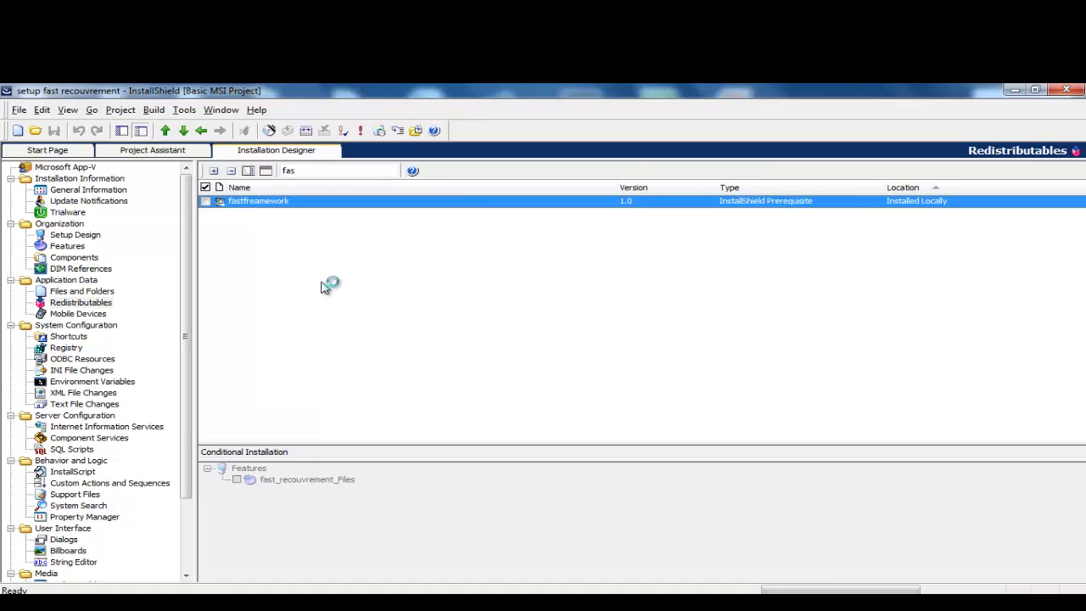
click(344, 229)
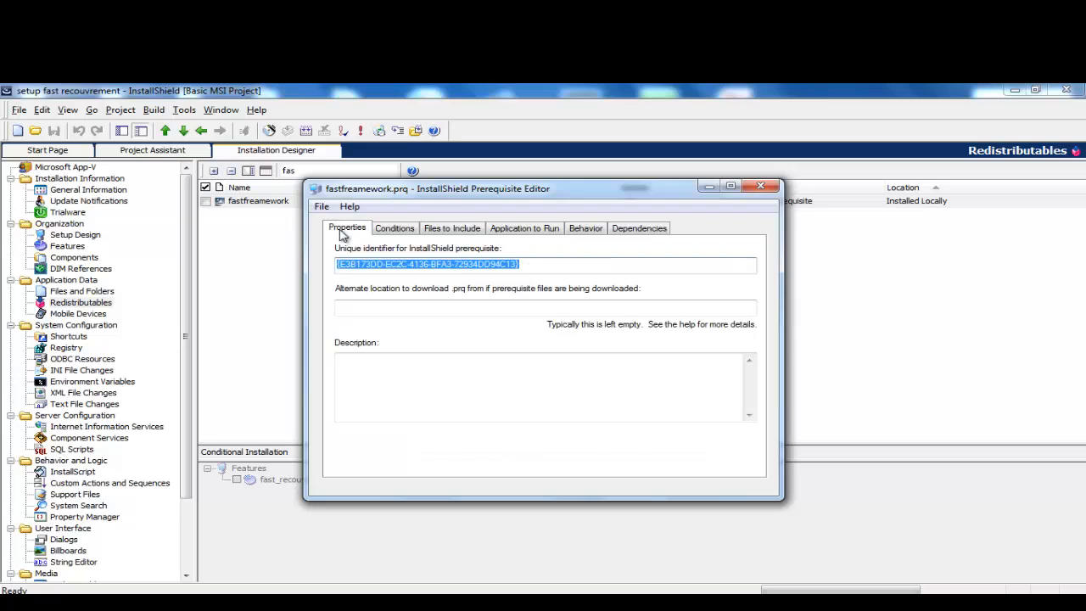
Step: Start a Save As, browse the save locations, then cancel and close the editor
click(322, 206)
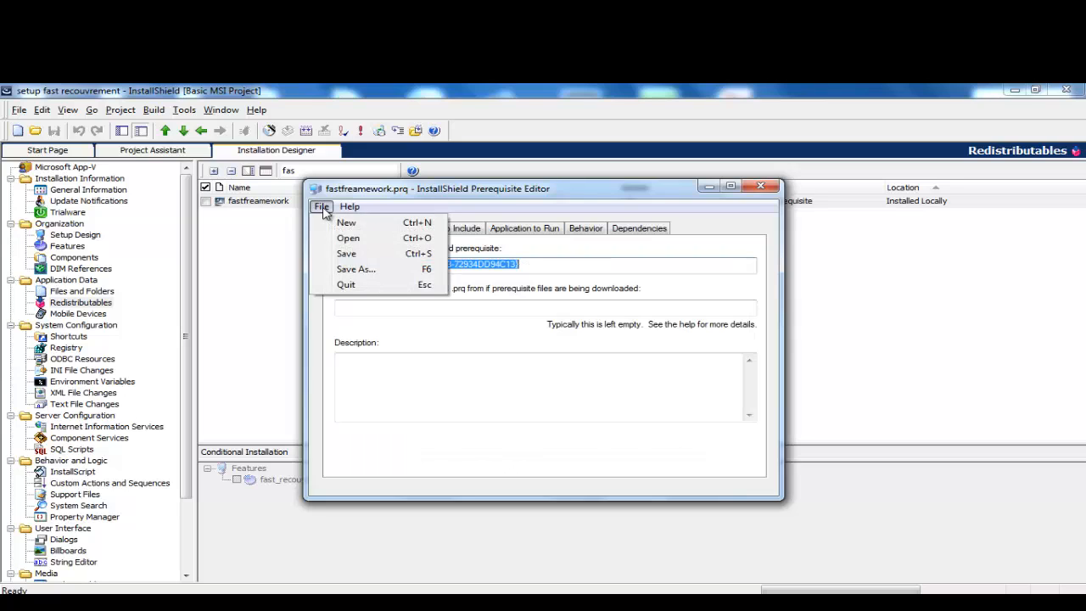
click(356, 270)
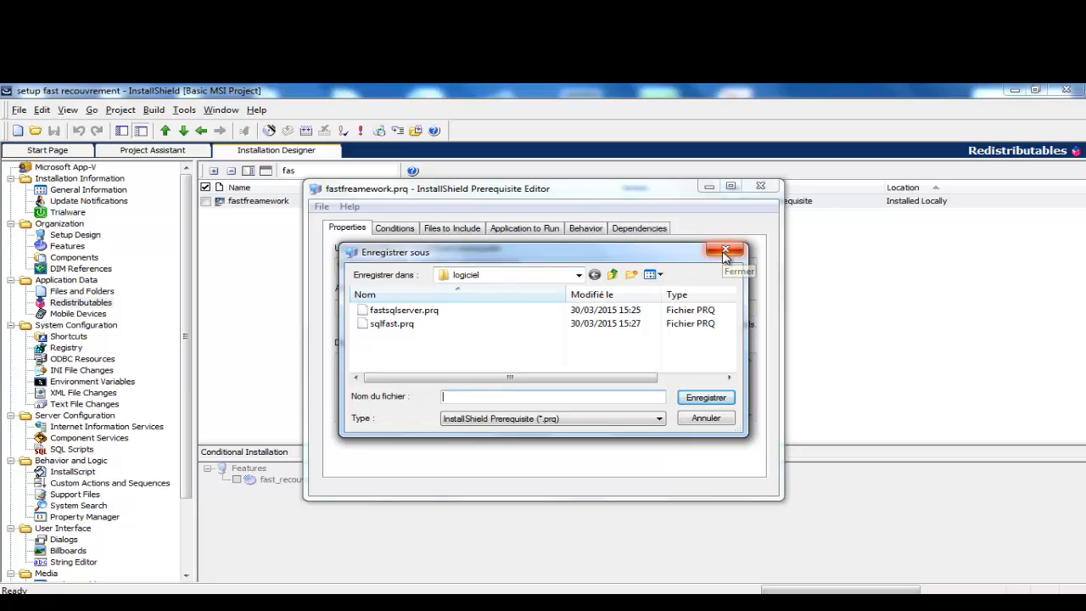
click(578, 276)
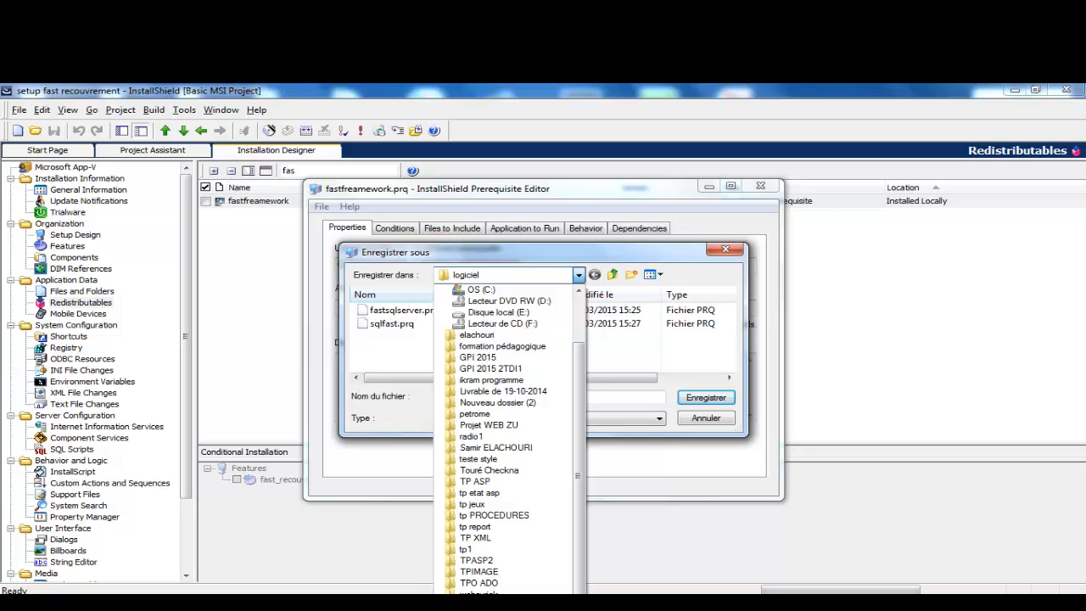
click(689, 464)
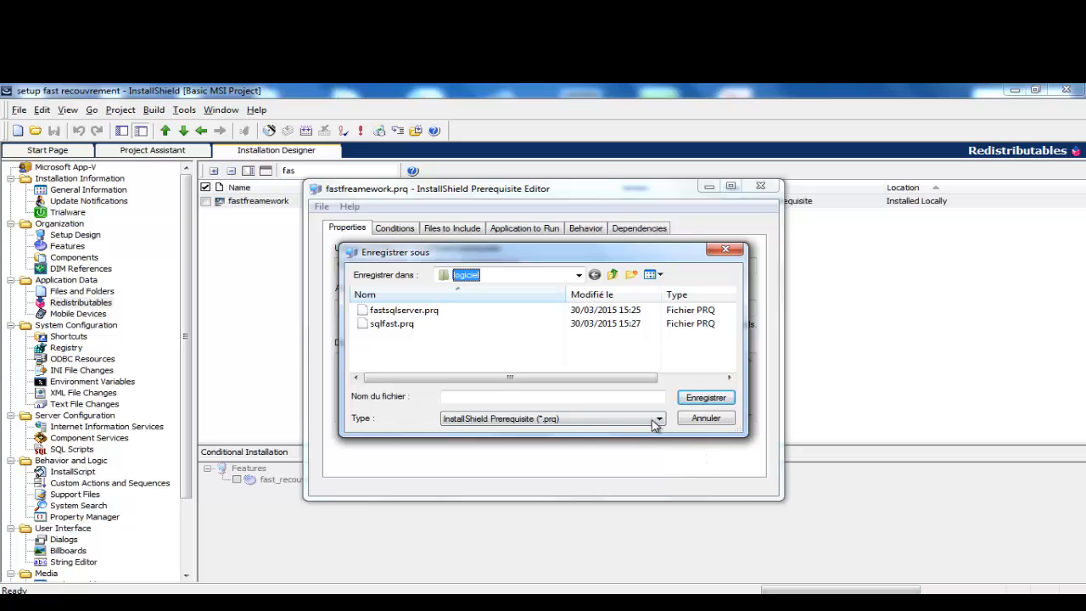
click(726, 248)
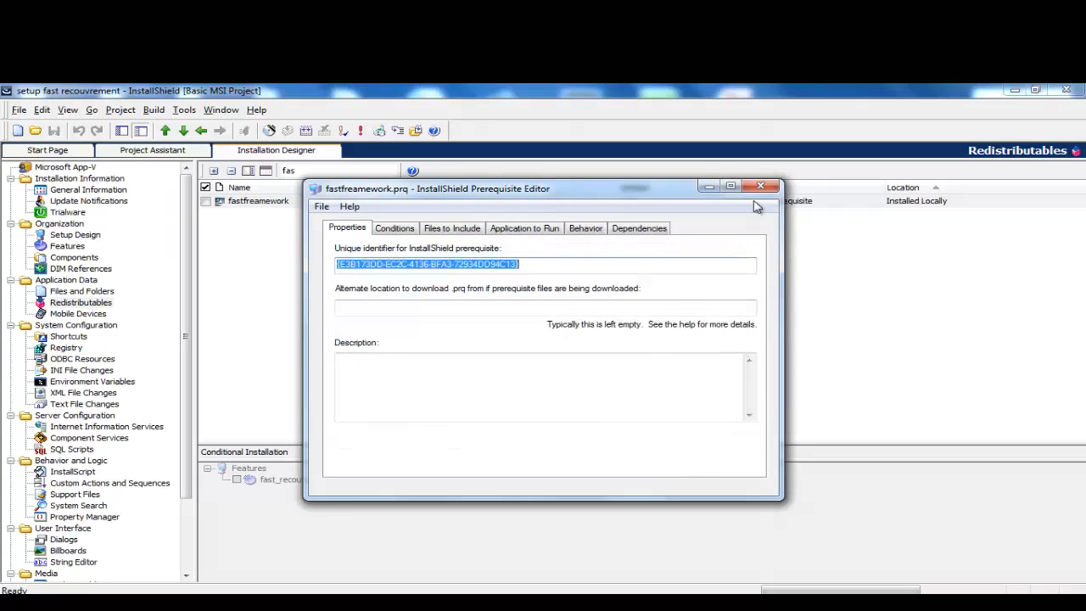
click(760, 185)
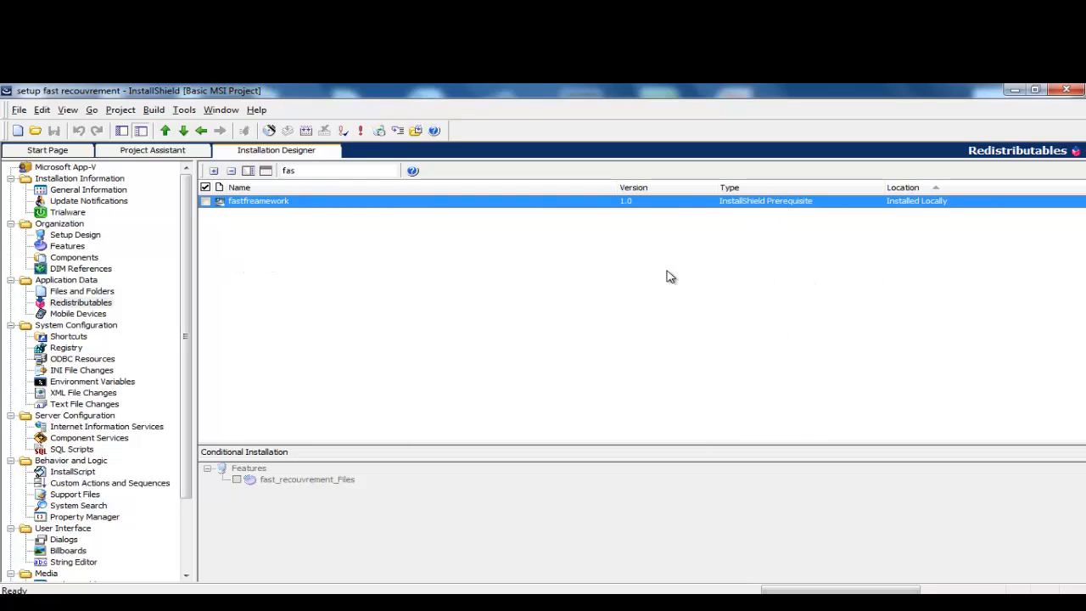
Step: Filter by 'my' and view MySetupPrerequisite5's prerequisite order, closing it unchanged
click(84, 306)
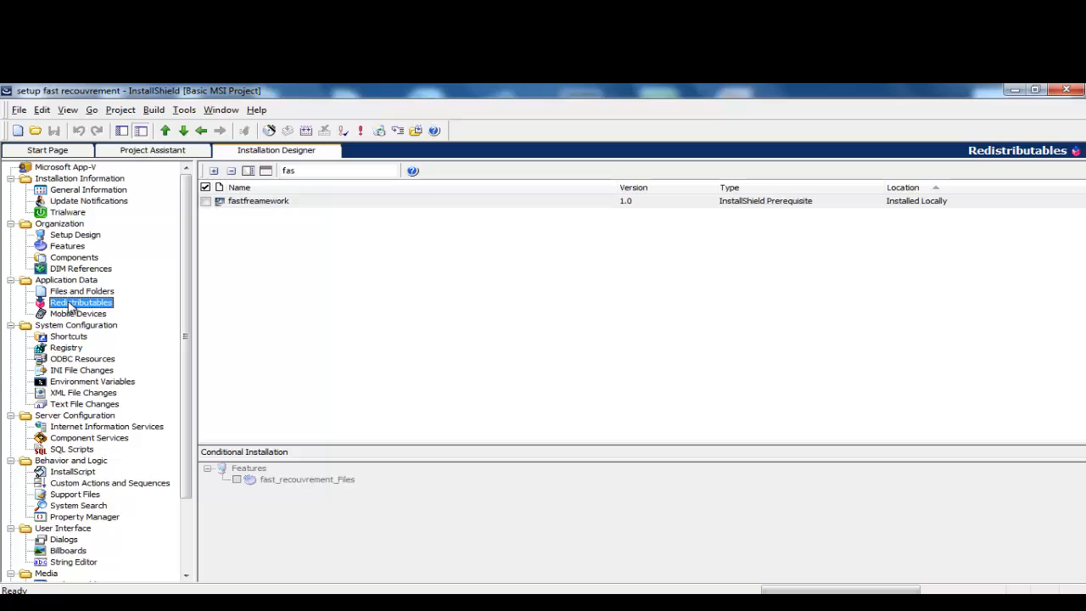
double_click(318, 175)
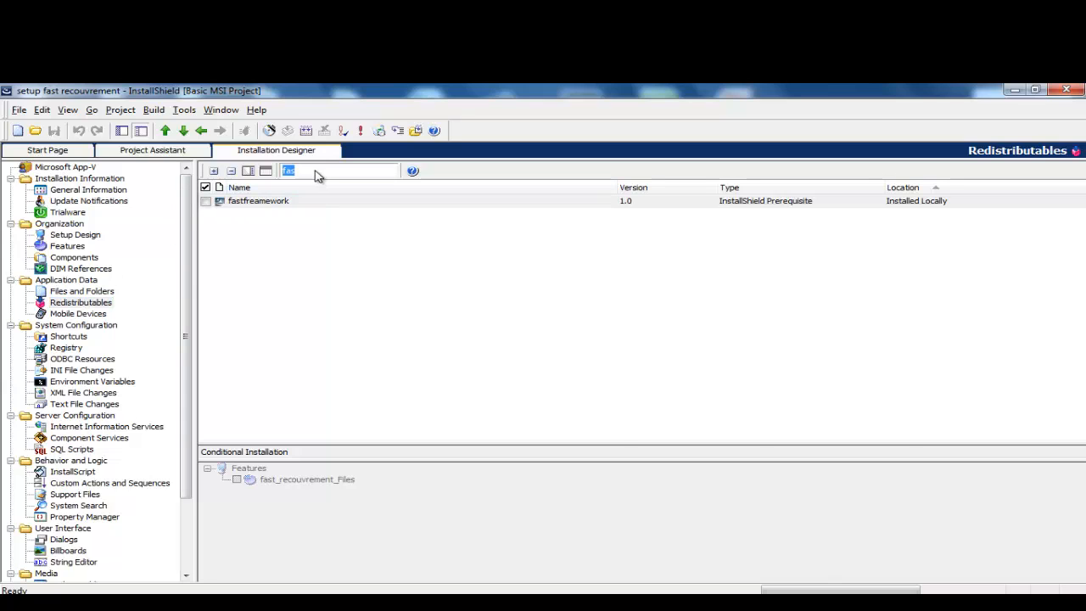
key(BackSpace)
text(my)
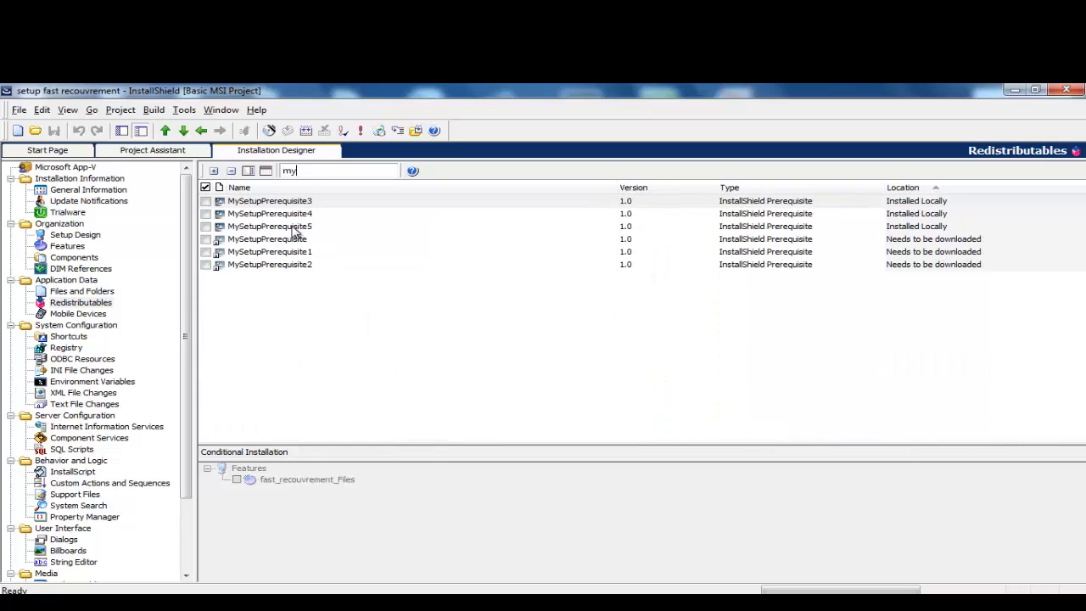
click(293, 216)
click(288, 227)
right_click(288, 232)
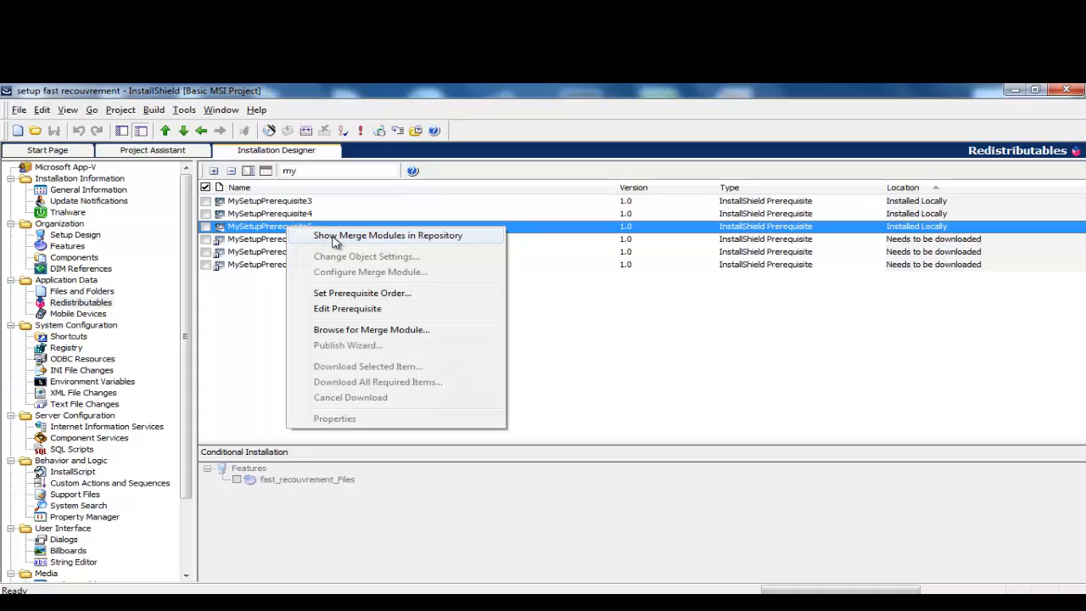
click(398, 299)
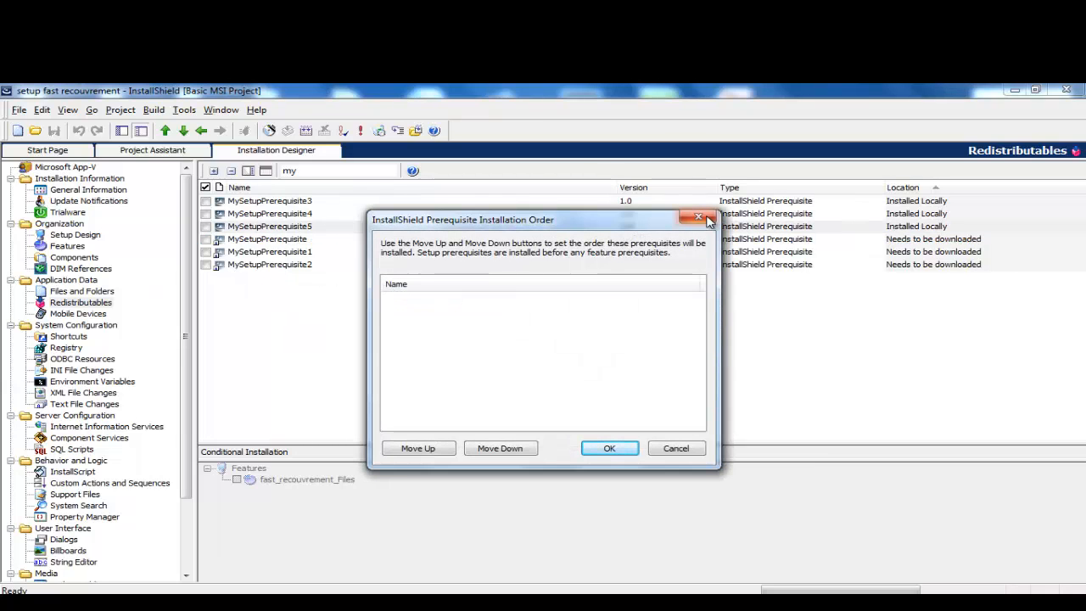
click(698, 217)
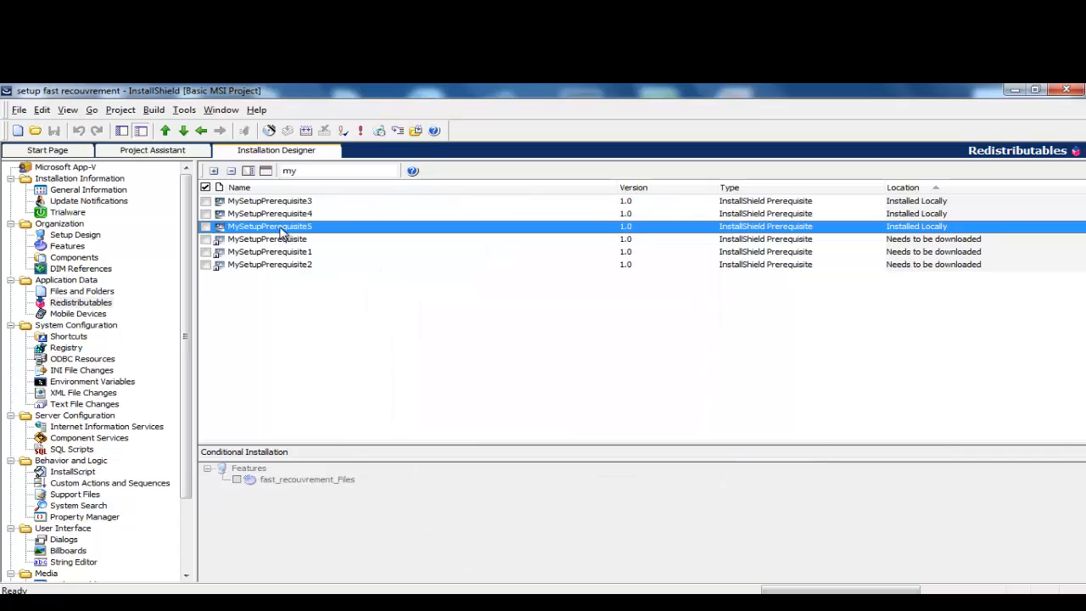
Step: Clear the filter to show all redistributables and select MySetupPrerequisite5
double_click(307, 176)
key(BackSpace)
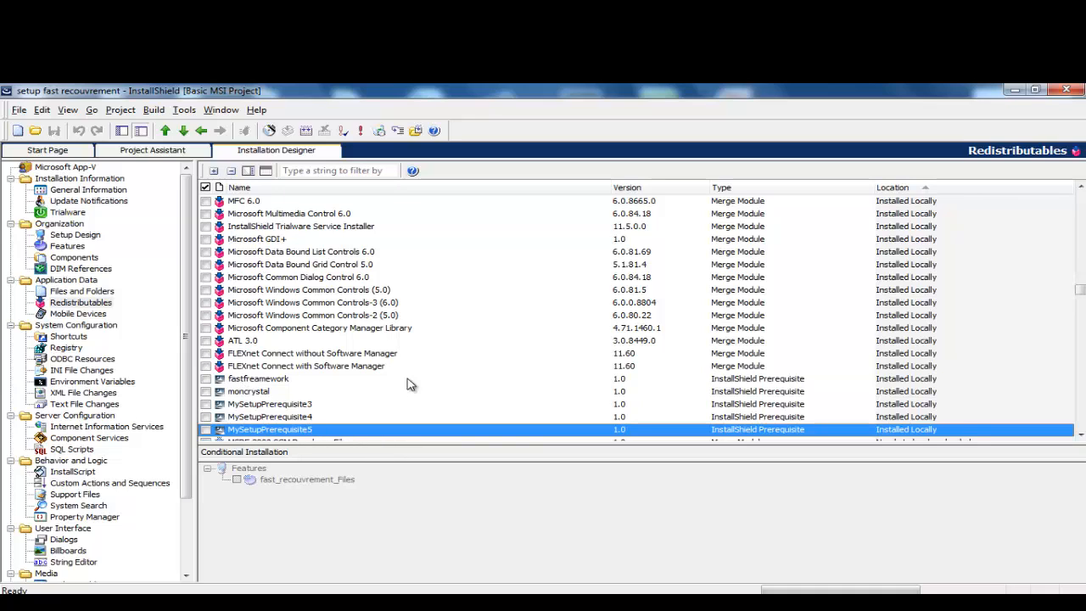
scroll(413, 348, down, 2)
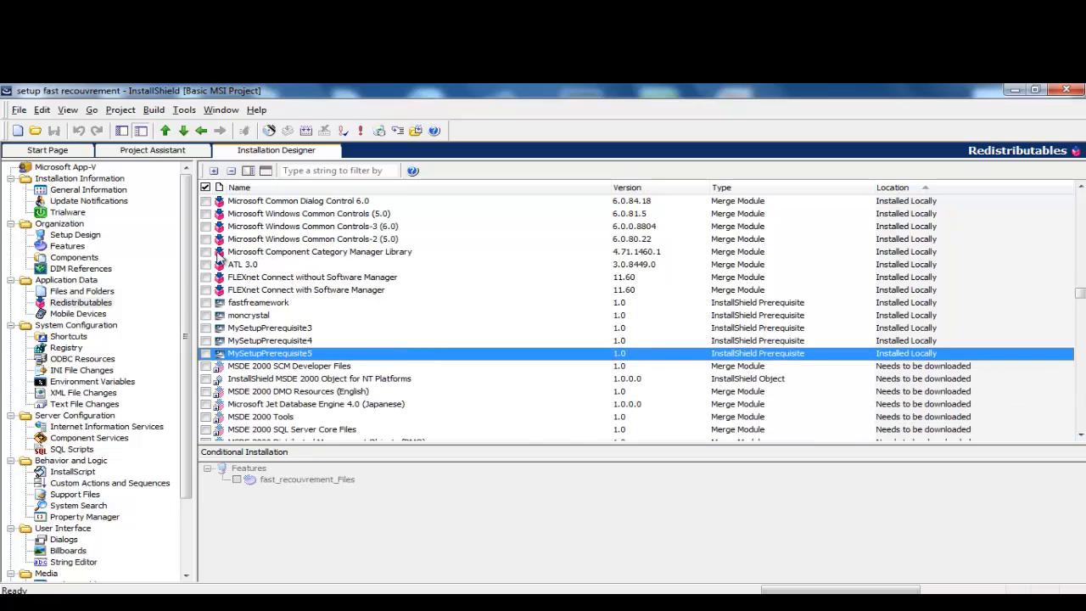
click(82, 303)
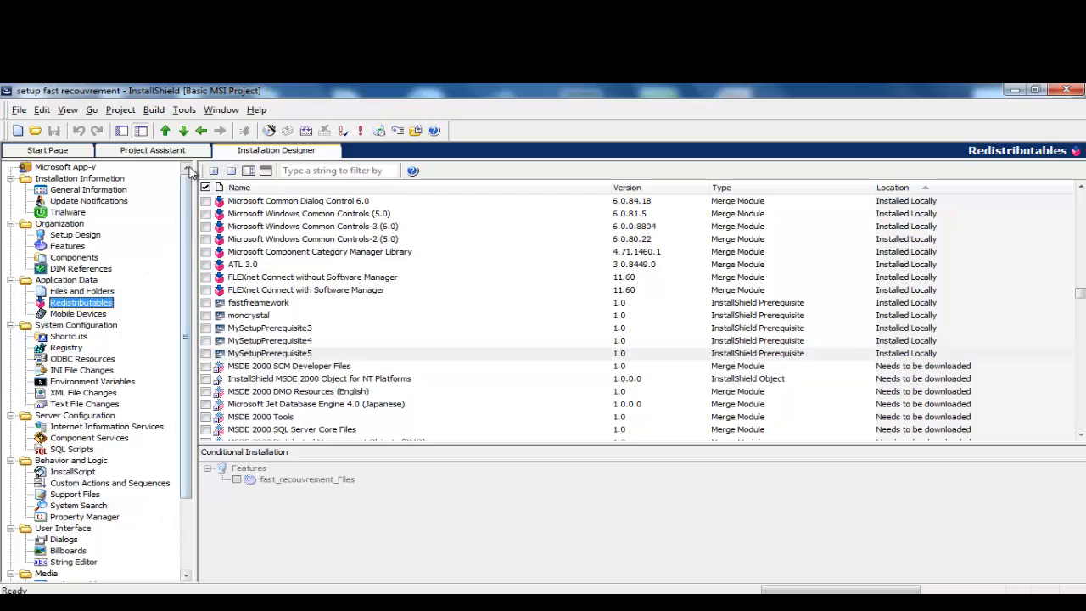
click(184, 109)
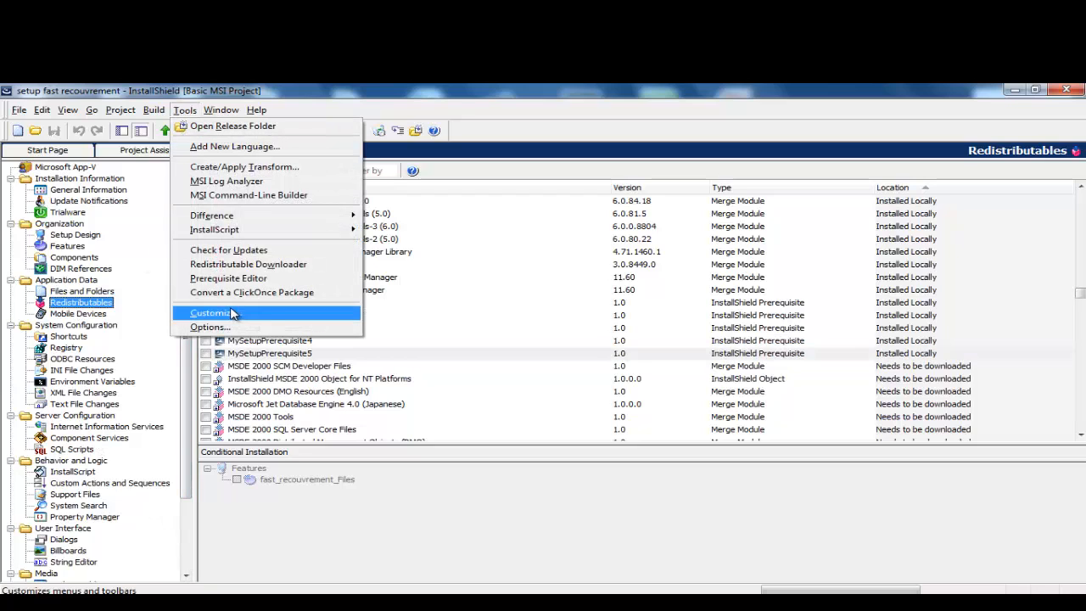
click(490, 270)
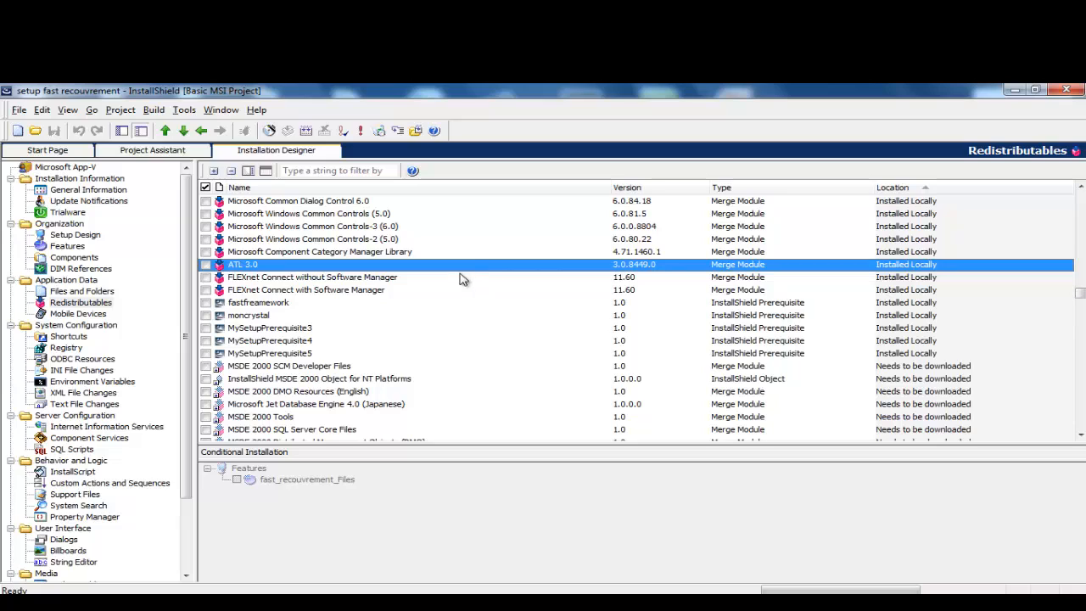
click(285, 355)
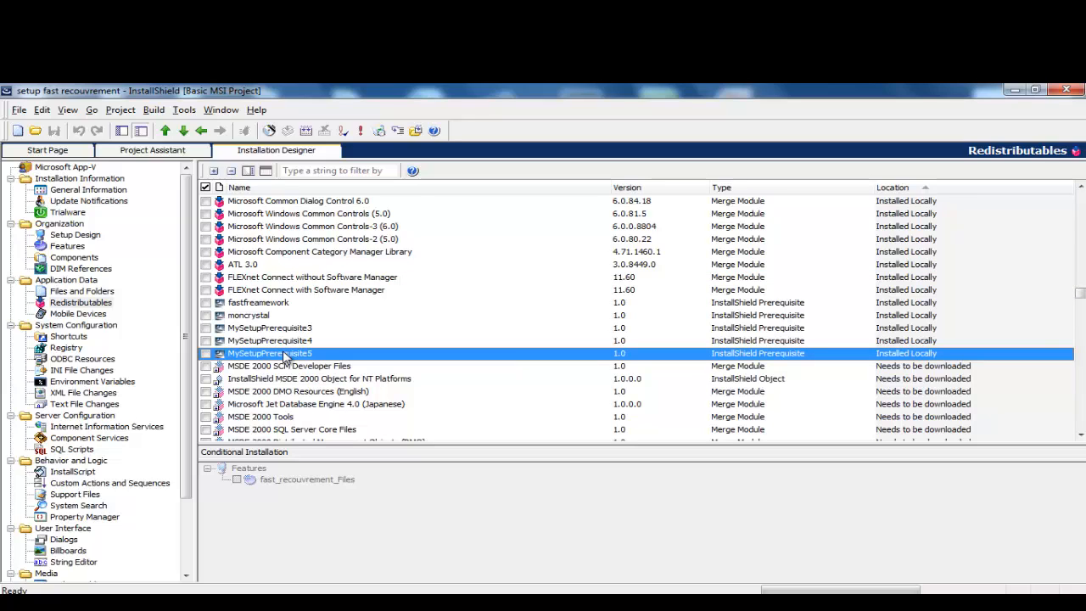
Step: Edit MySetupPrerequisite5 in the Prerequisite Editor and start saving it under a new name
right_click(285, 356)
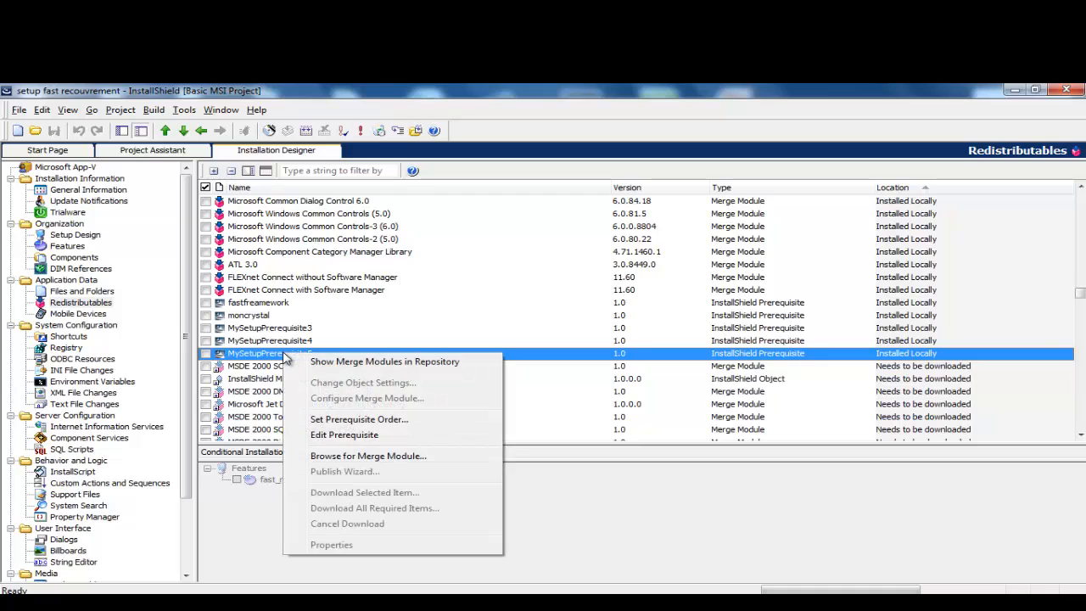
click(348, 436)
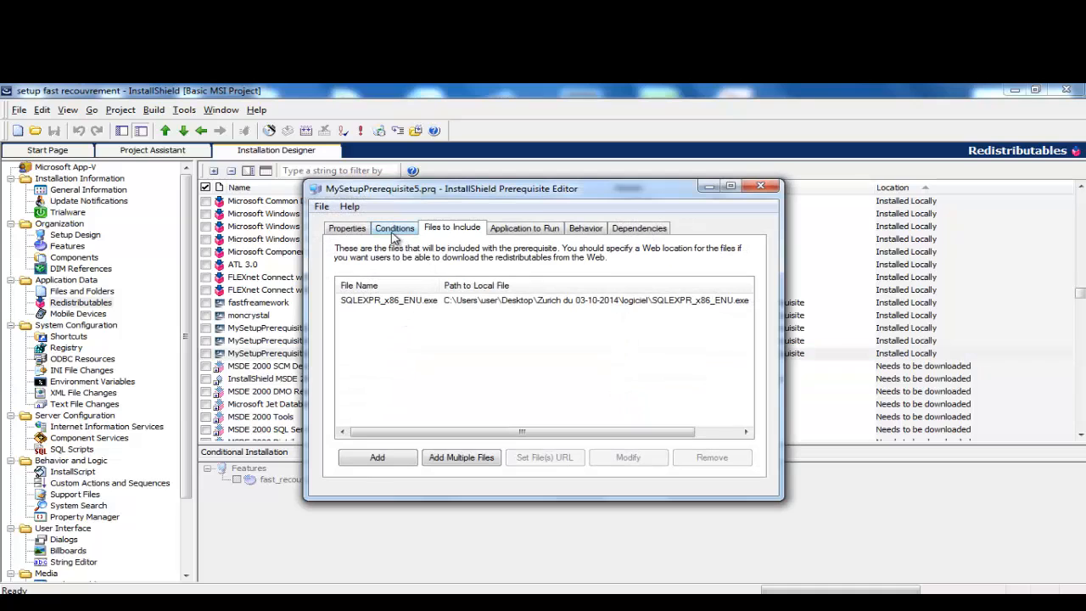
click(321, 207)
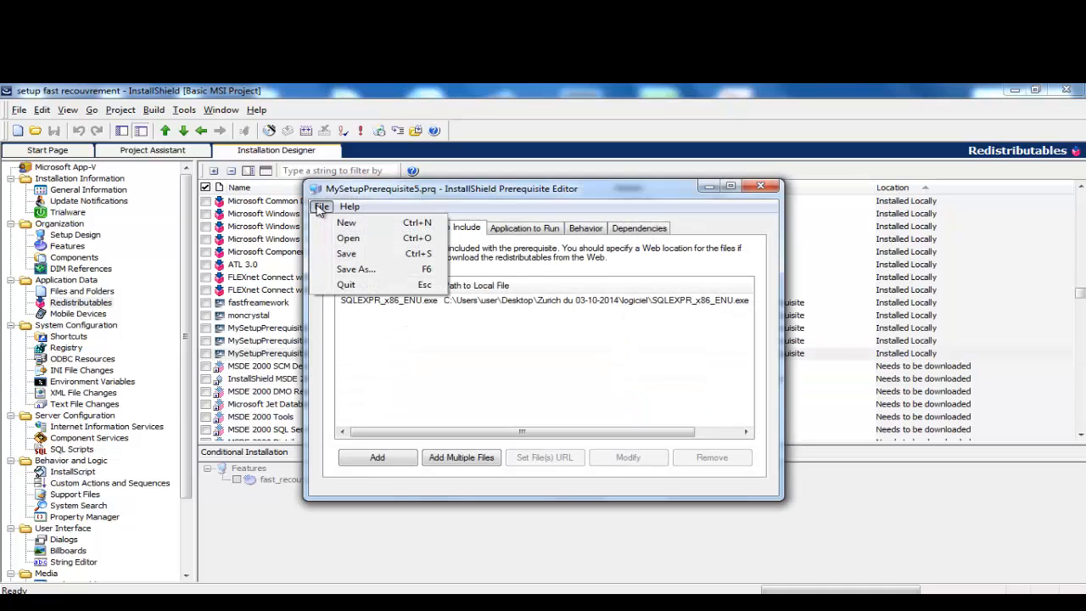
click(353, 269)
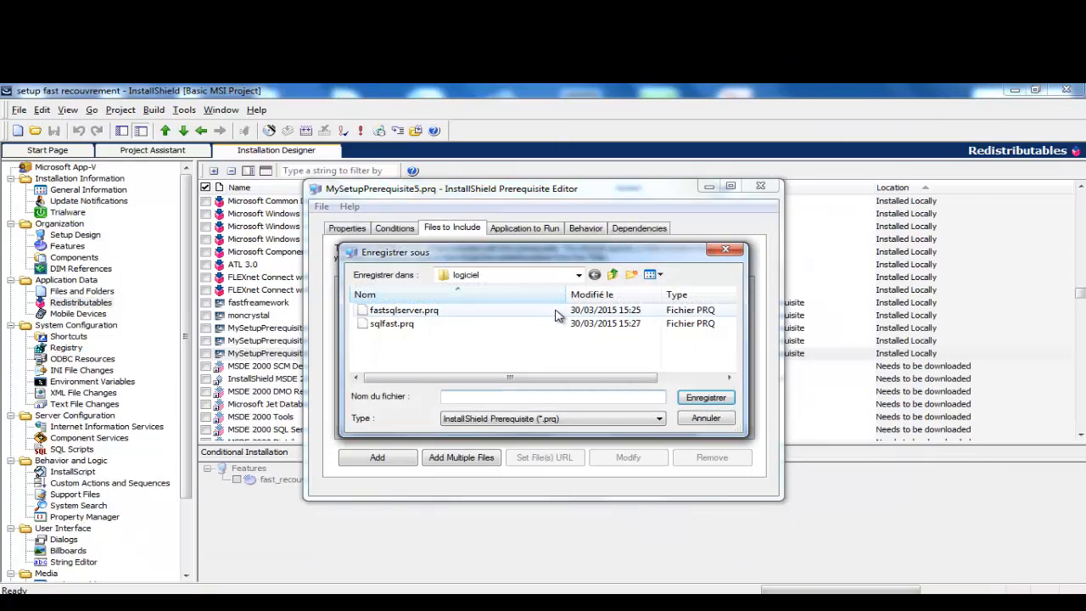
Step: Browse the save location to C:\Program Files (x86)\InstallShield\2010\SetupPrerequisites
click(579, 275)
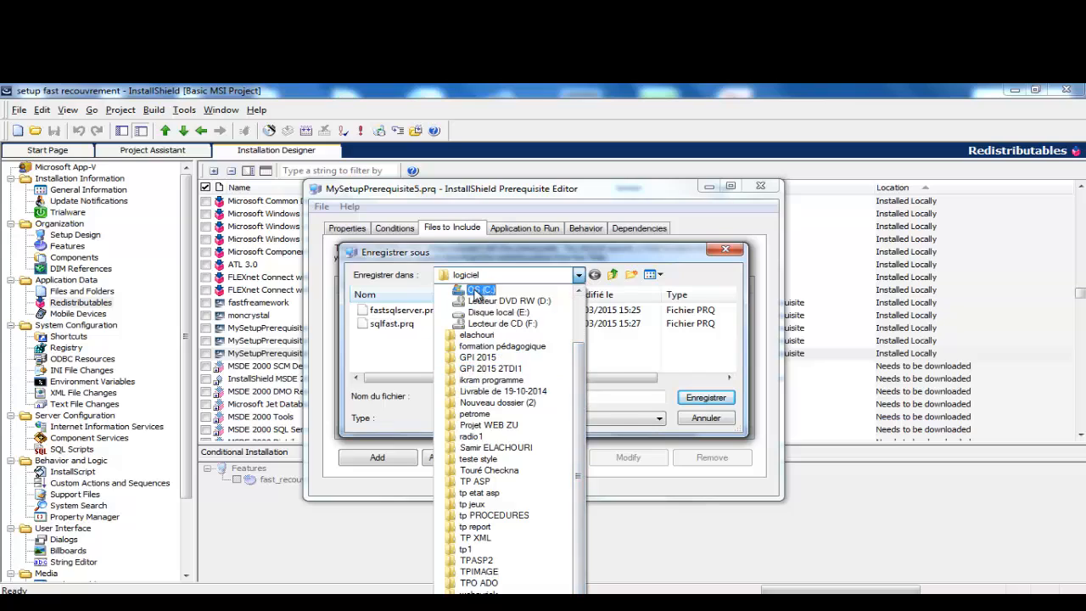
click(480, 290)
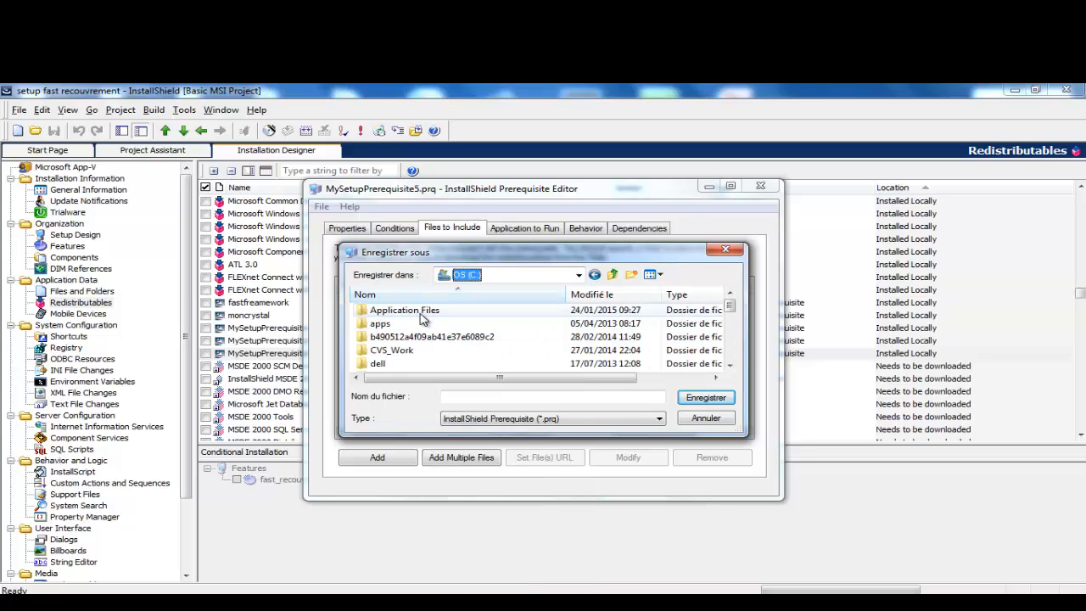
drag(729, 312, 729, 342)
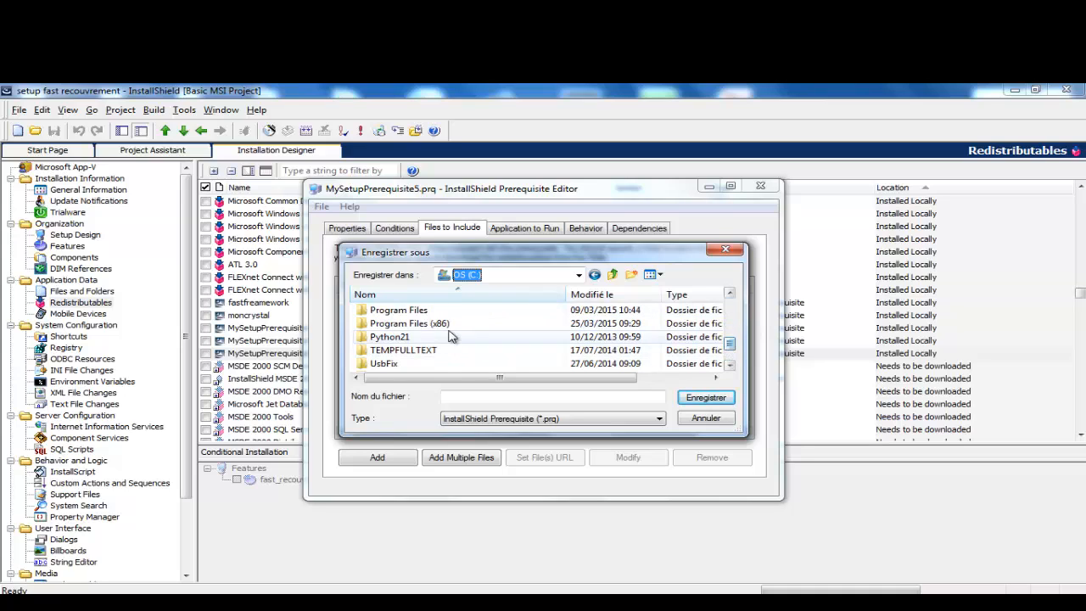
double_click(435, 323)
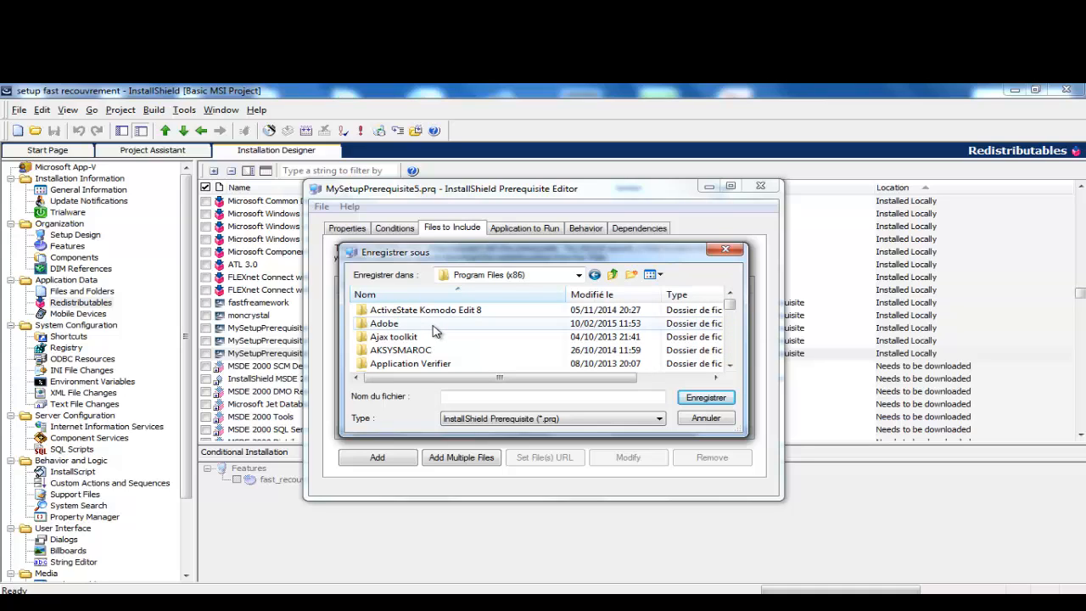
click(406, 313)
scroll(406, 313, down, 6)
click(442, 338)
double_click(443, 338)
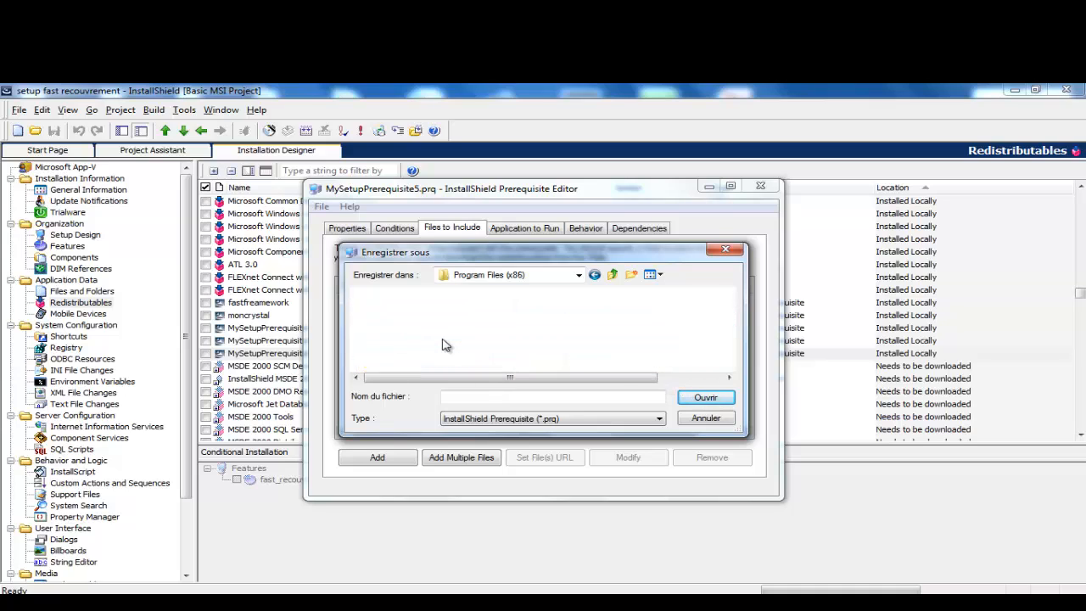
double_click(381, 315)
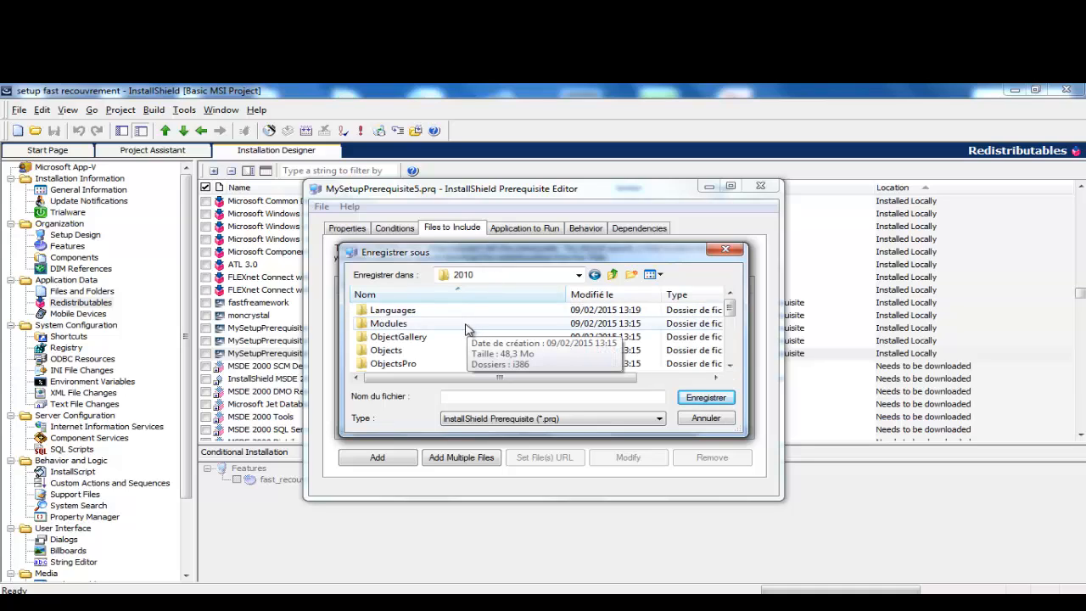
scroll(730, 325, down, 1)
scroll(727, 320, down, 4)
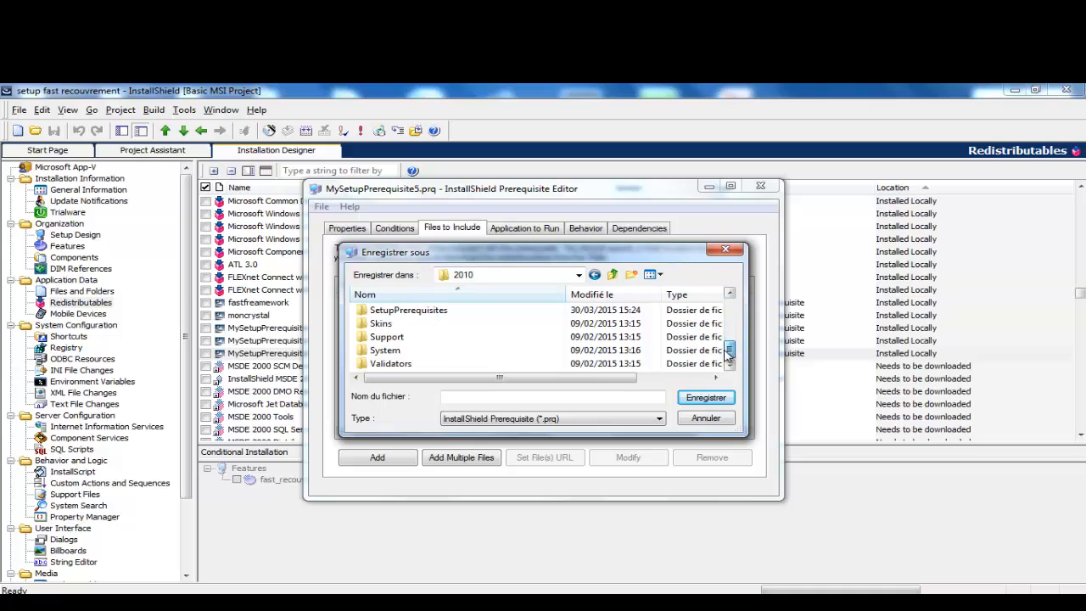
click(439, 314)
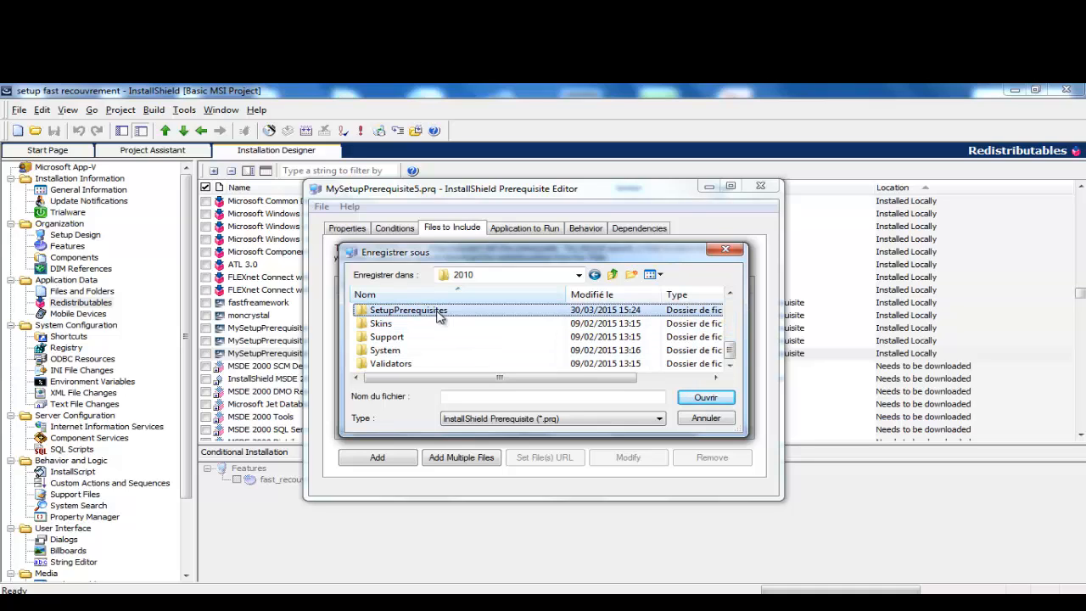
double_click(439, 311)
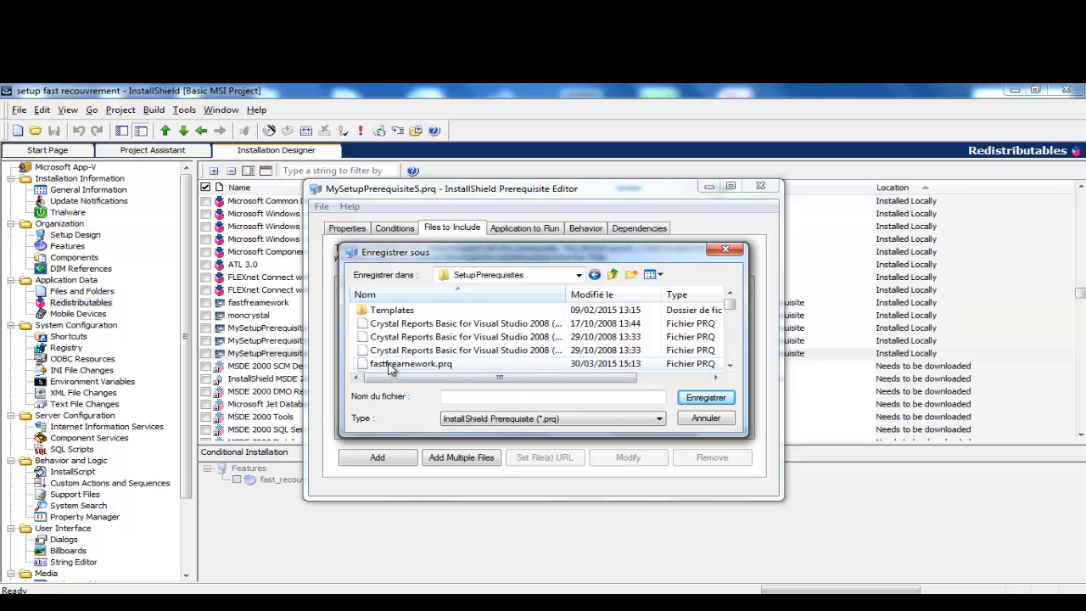
mouse_move(730, 304)
mouse_down()
mouse_move(730, 326)
mouse_move(730, 301)
mouse_up()
Step: Save the prerequisite as fastsql.prq and close the editor
click(511, 396)
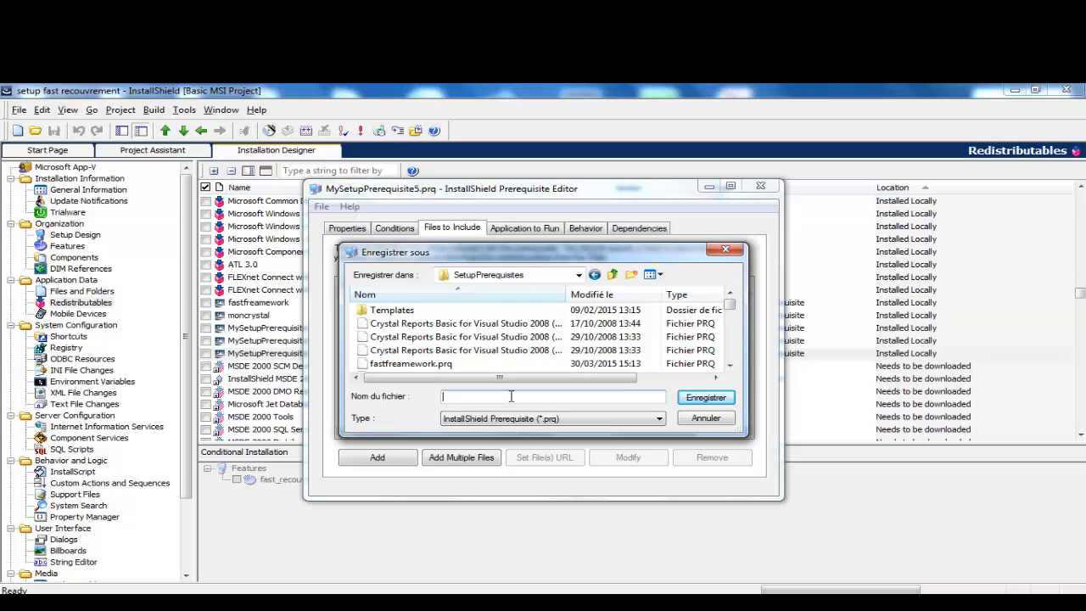
text(fas)
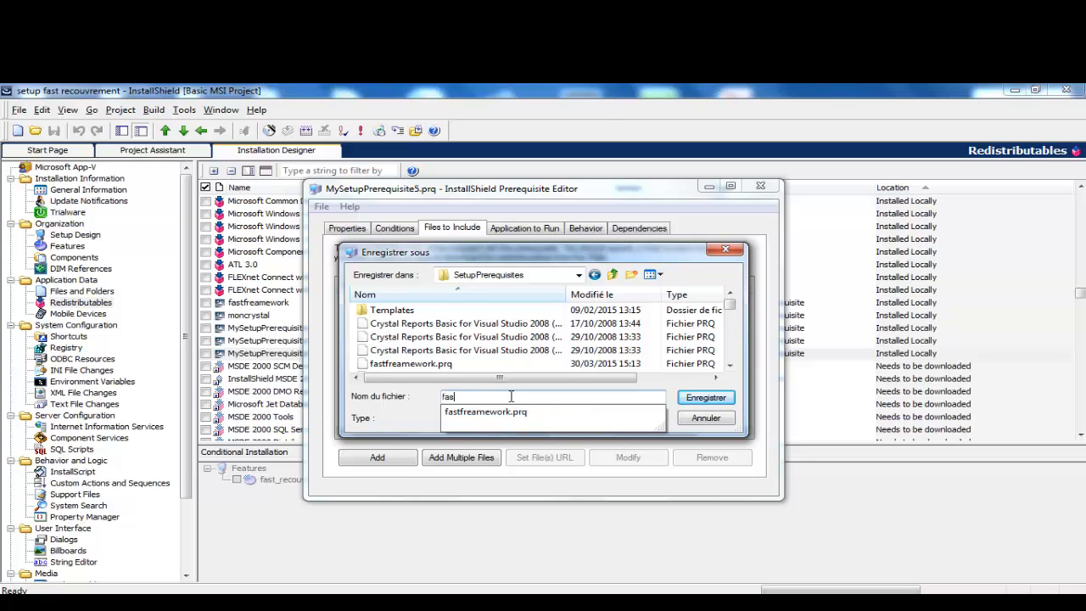
text(tsql)
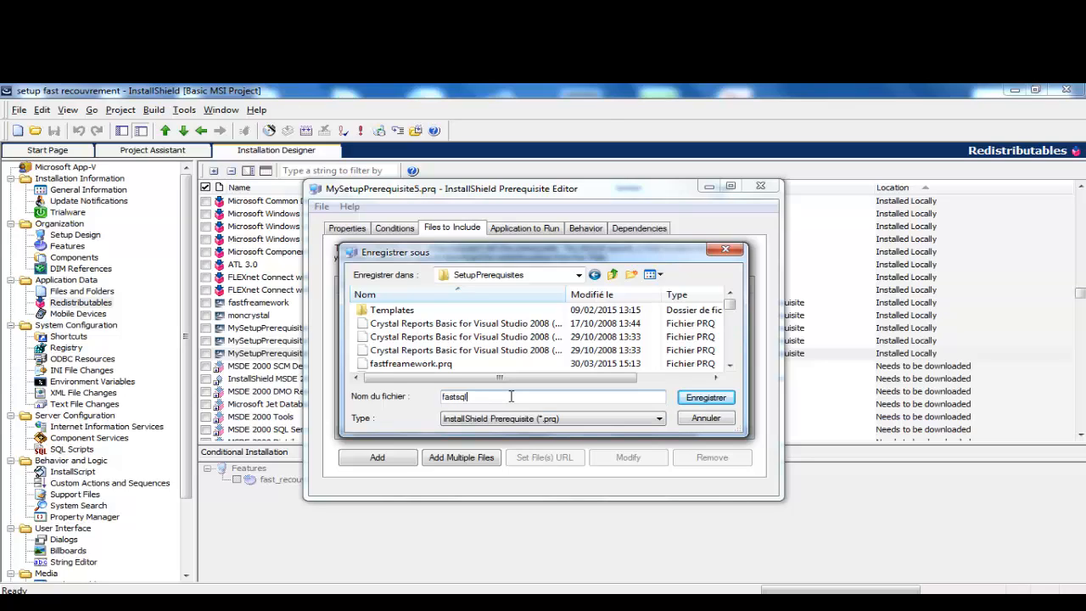
click(704, 398)
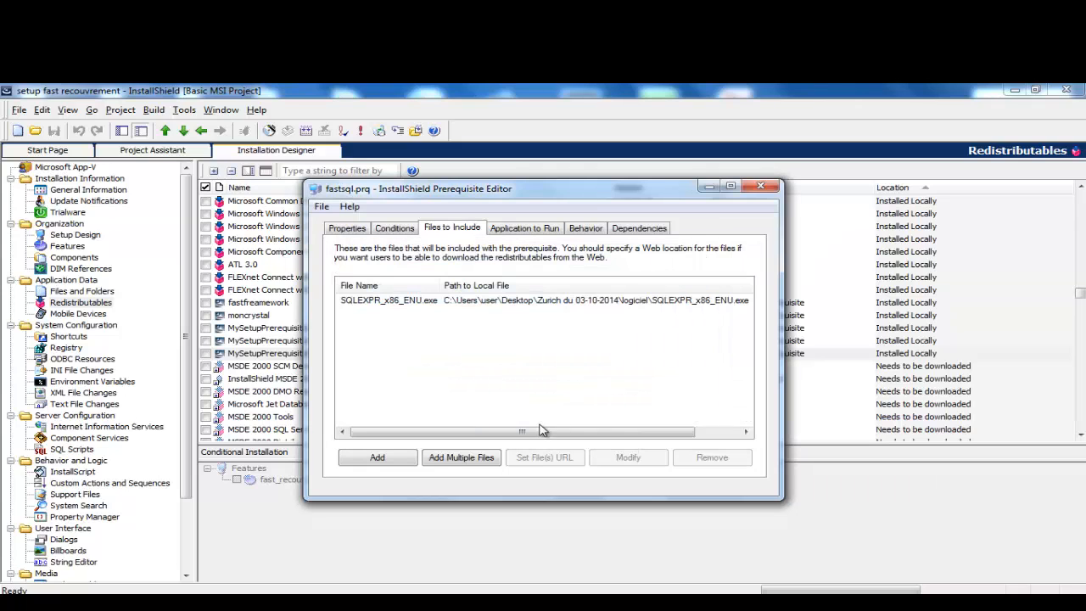
click(761, 185)
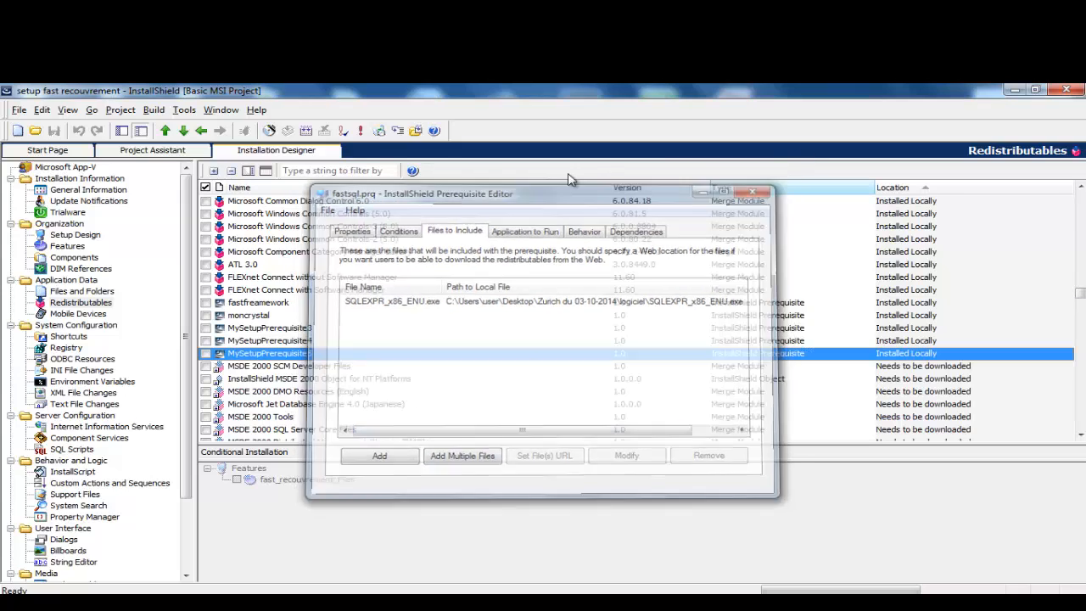
Step: Filter the redistributables list by 'fas', then clear the filter
click(325, 171)
text(fas)
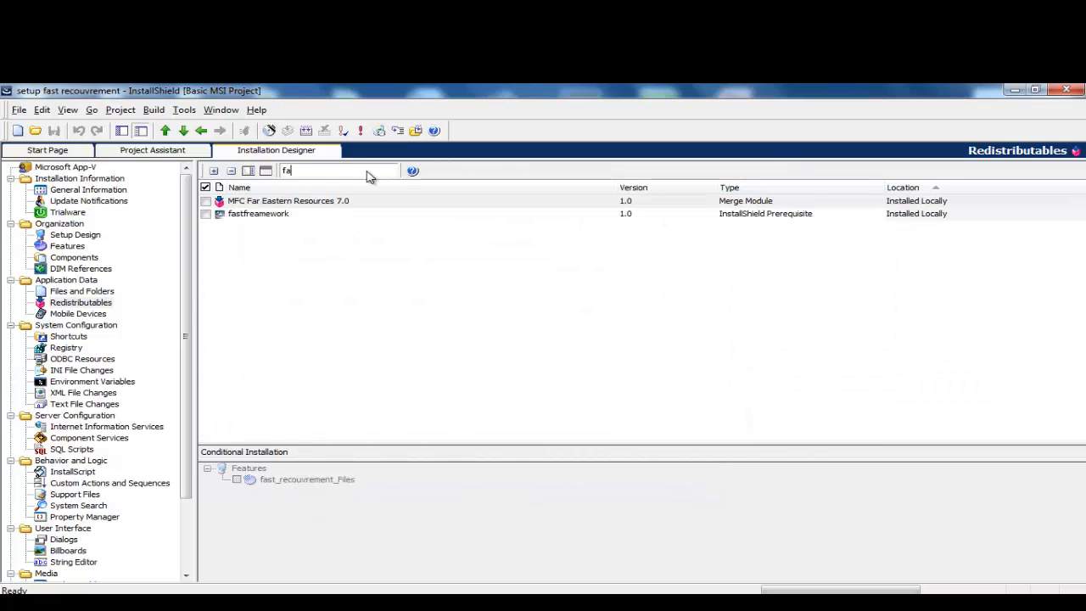
key(BackSpace)
key(BackSpace)
key(BackSpace)
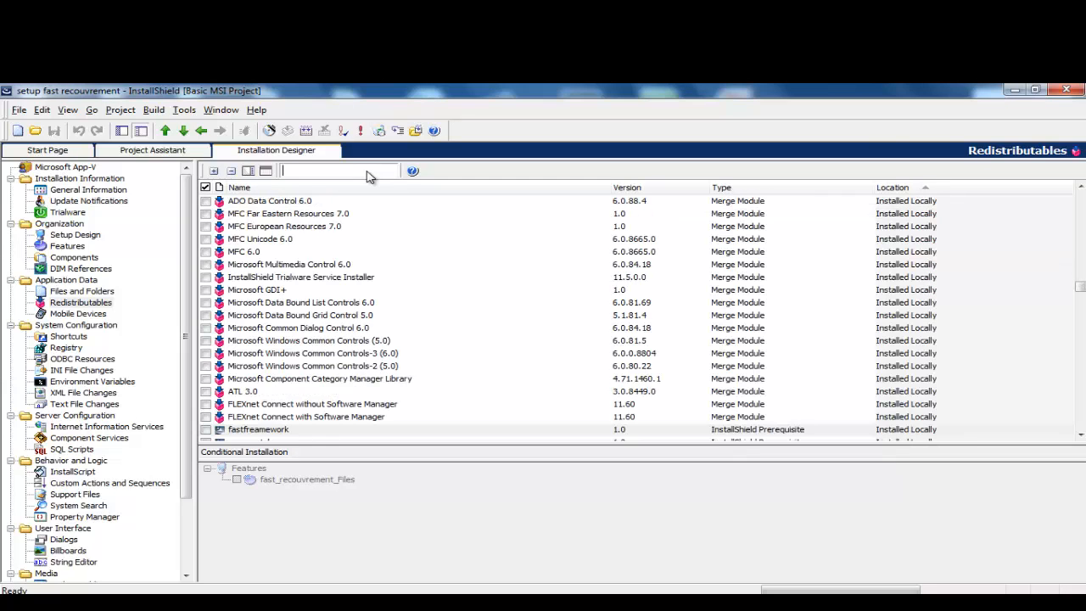
Step: Quit InstallShield, reopen setup fast recouvrement from Explorer, and dismiss the Customer Experience prompt
click(1066, 90)
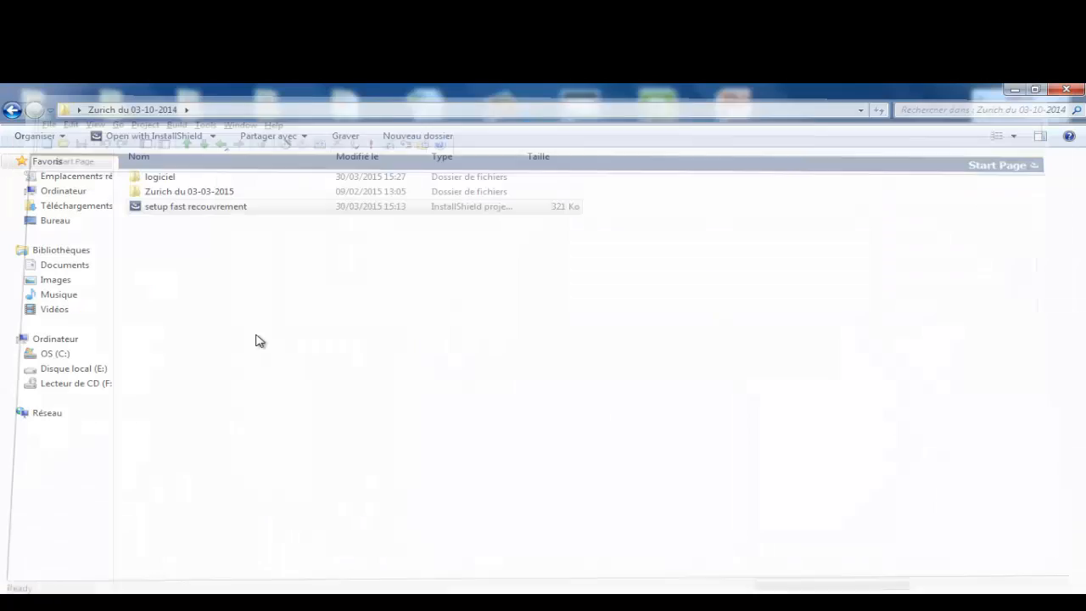
double_click(167, 214)
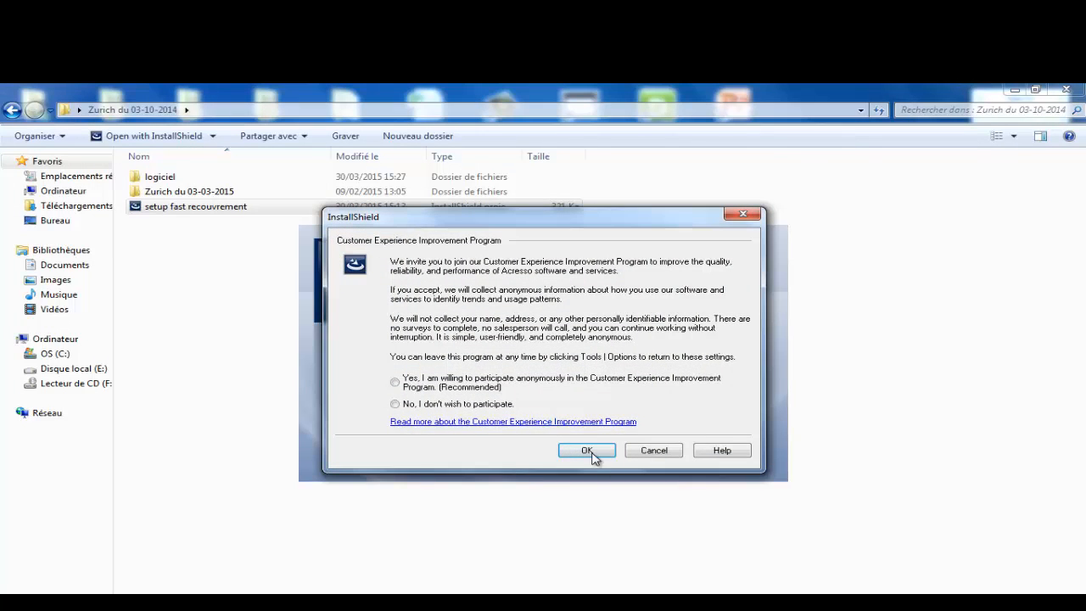
click(591, 453)
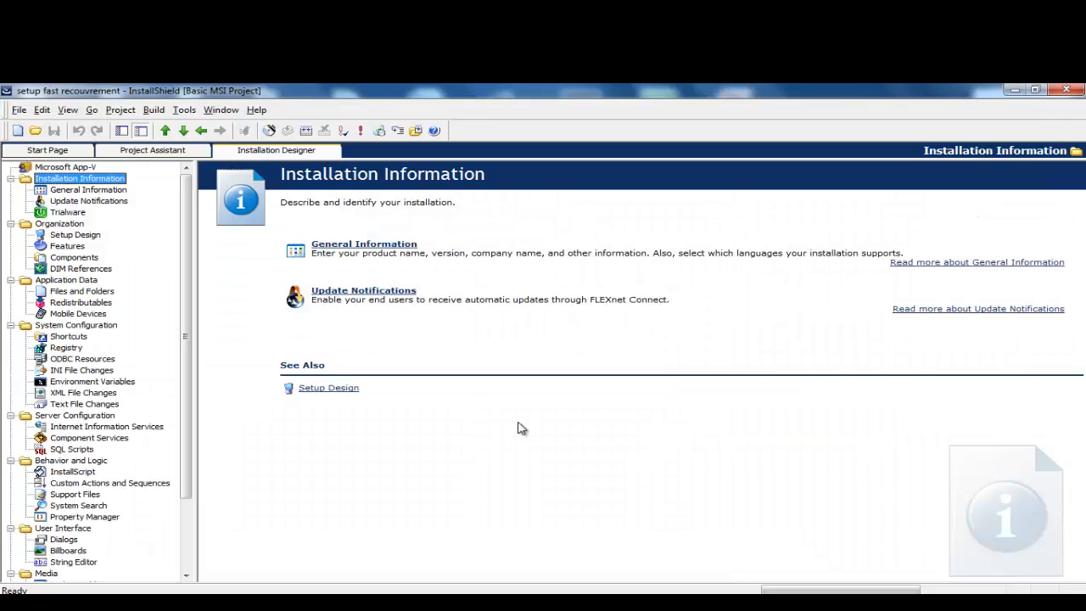
Step: Filter Redistributables by 'fas' and select fastframework and fastsql to confirm both are listed
click(79, 302)
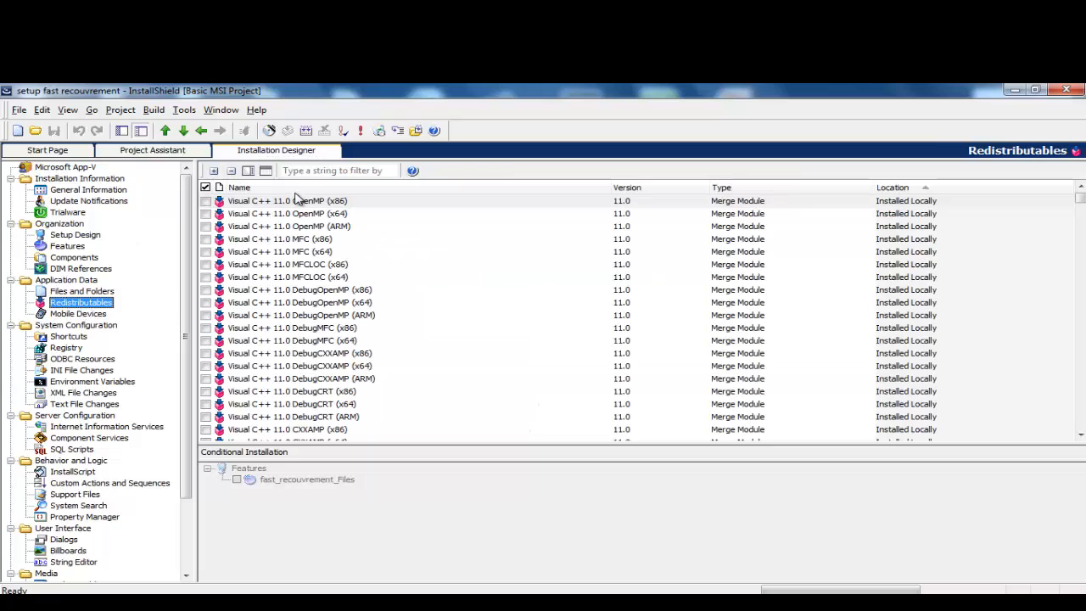
click(306, 172)
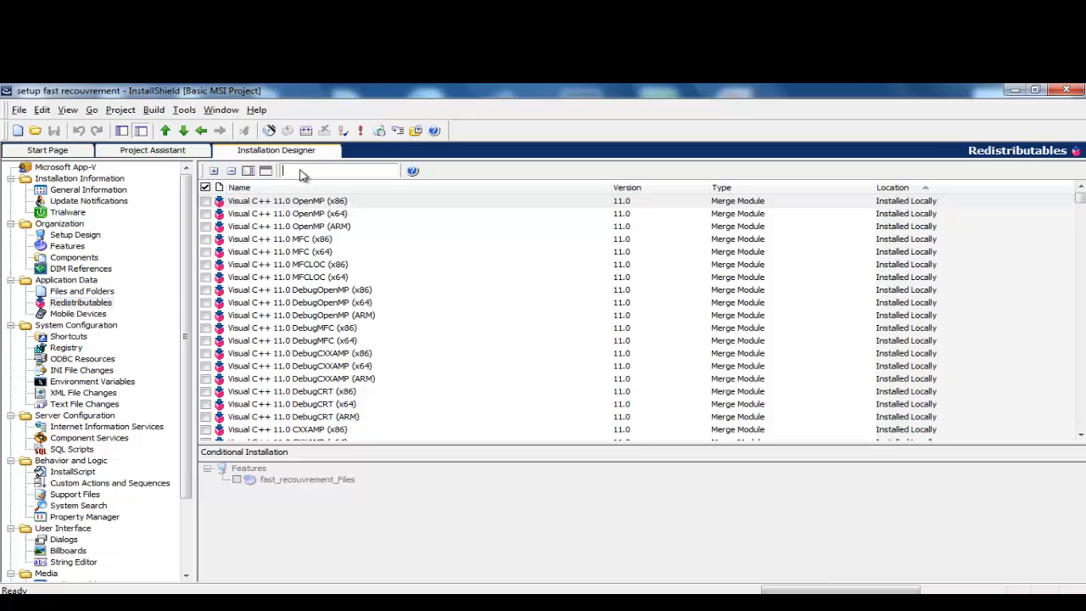
text(fas)
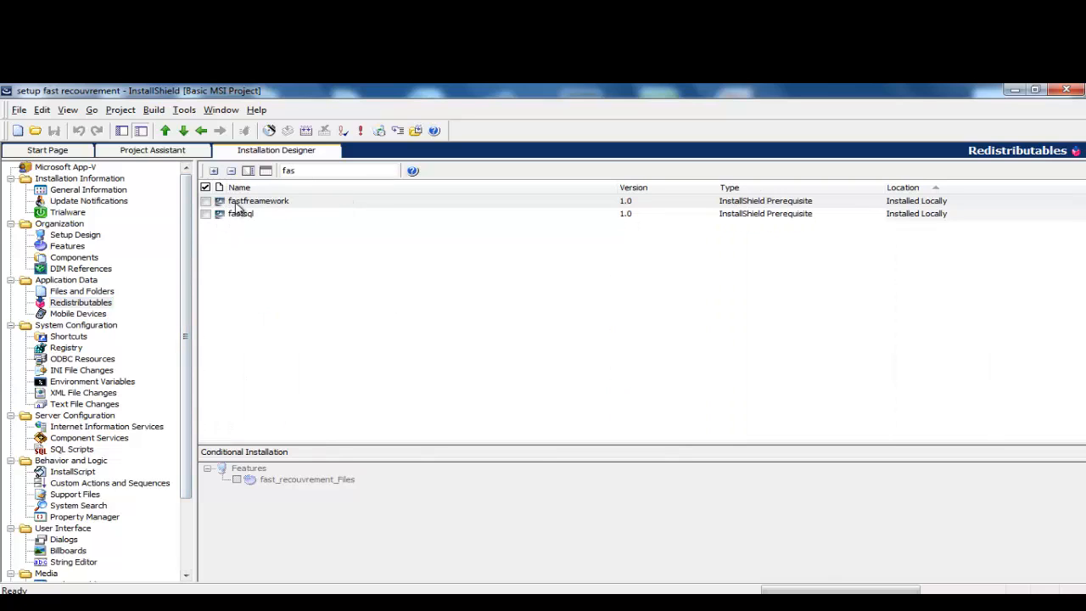
click(237, 203)
click(242, 214)
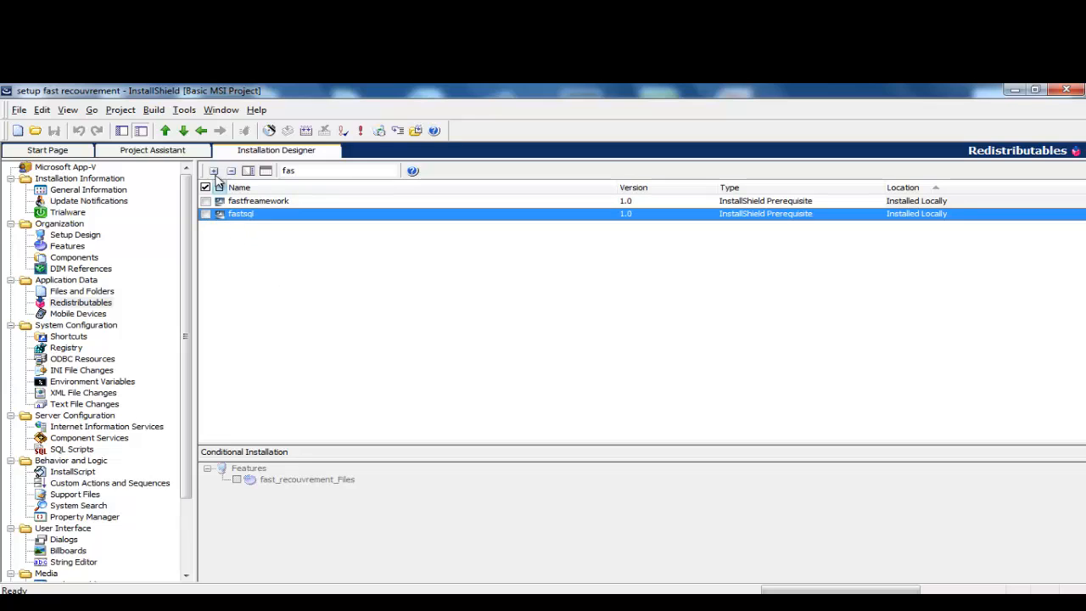
click(185, 110)
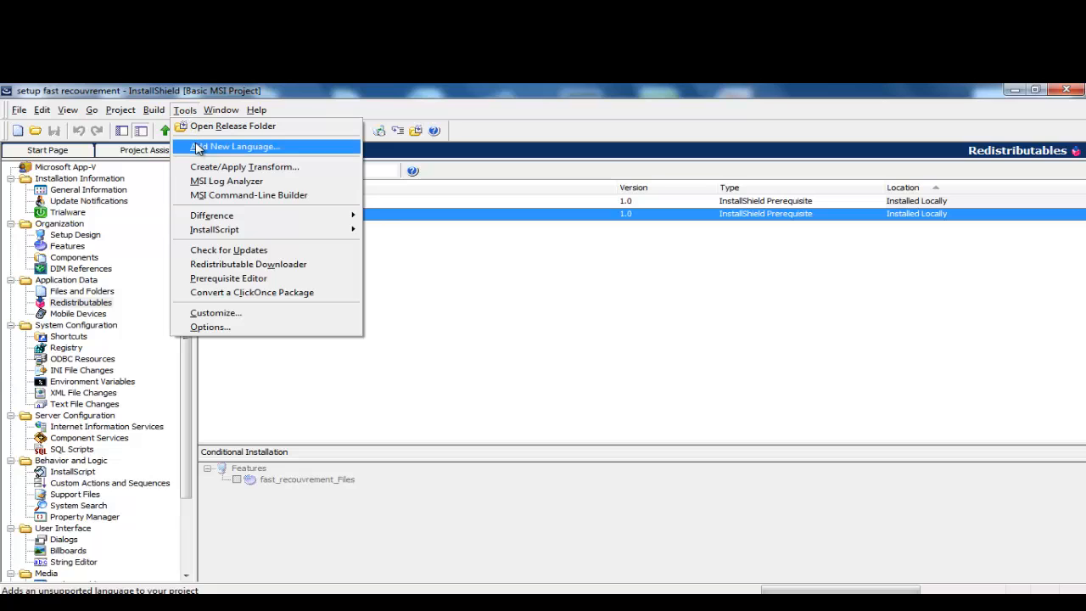
Step: Start a new prerequisite in the Prerequisite Editor and begin adding a file to include
click(244, 282)
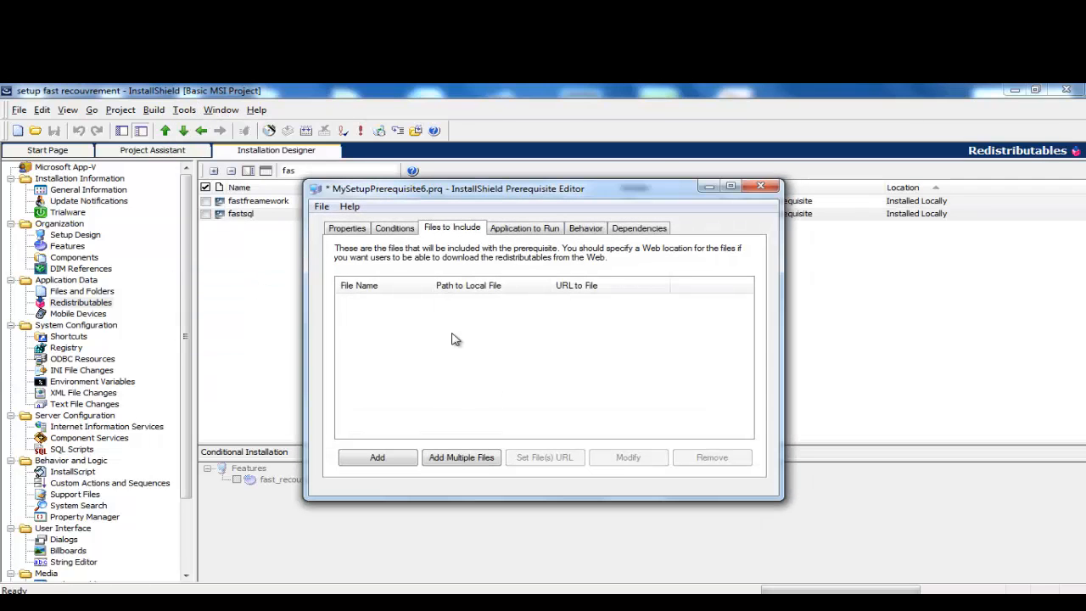
click(526, 229)
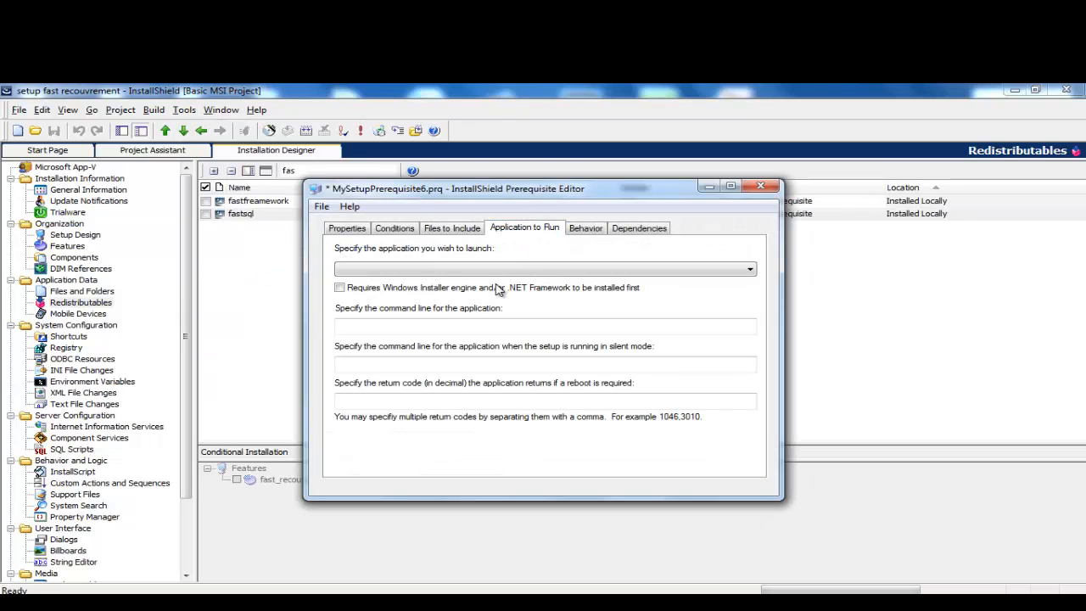
click(445, 229)
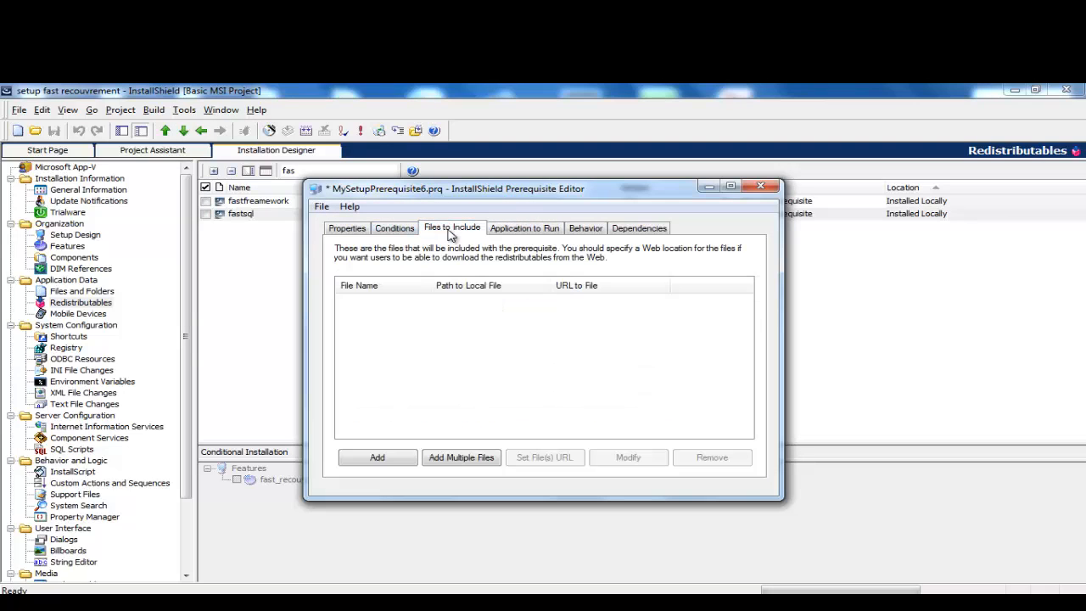
click(366, 466)
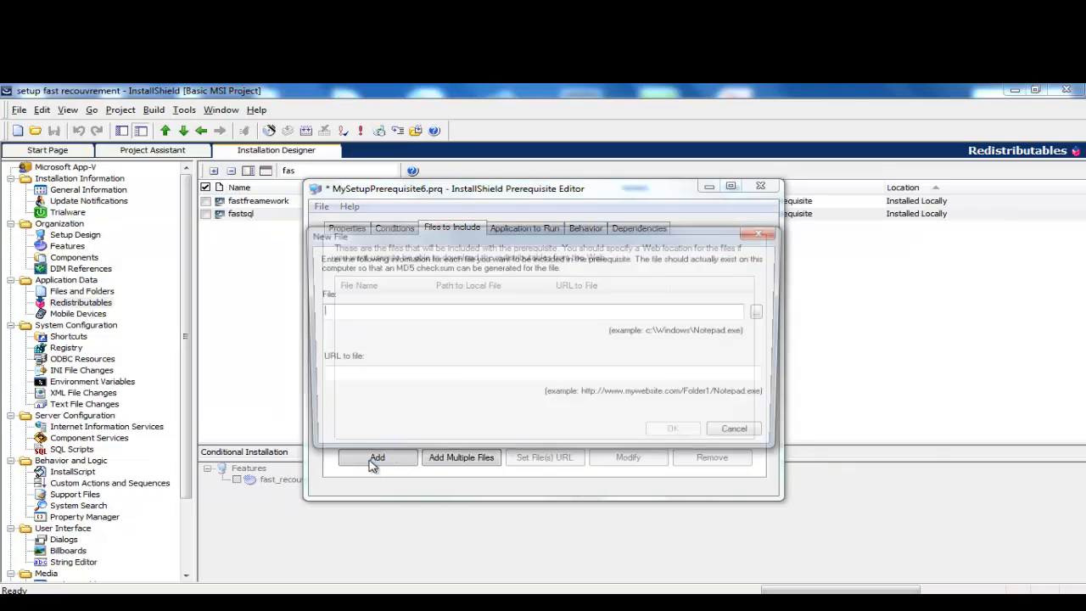
click(764, 312)
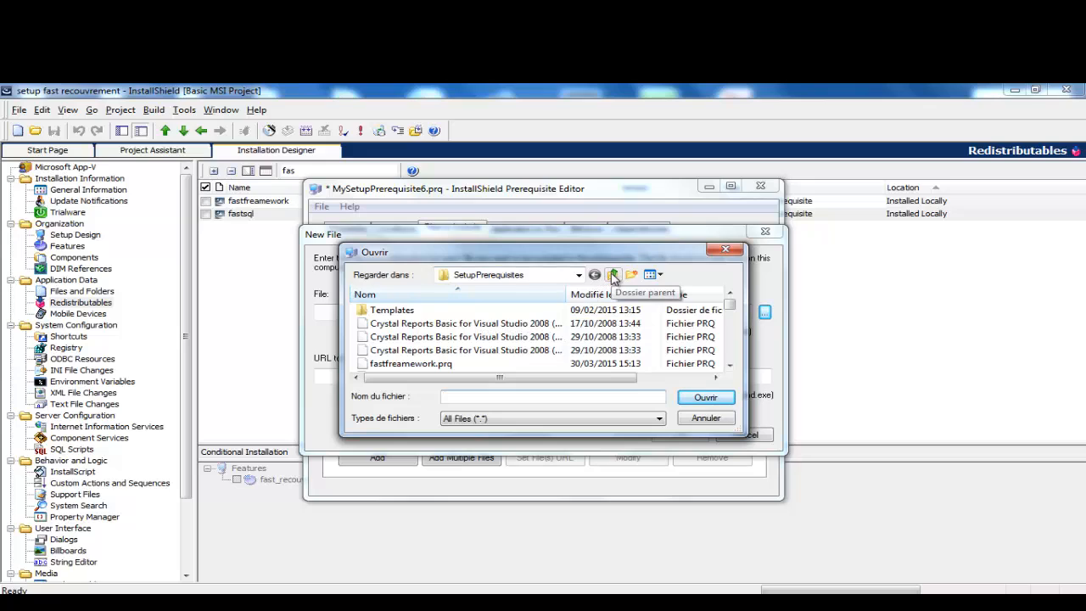
Step: Include CRRuntime_64bit_13_0.msi from Desktop\Zurich du 03-10-2014\logiciel in the prerequisite's files
click(612, 275)
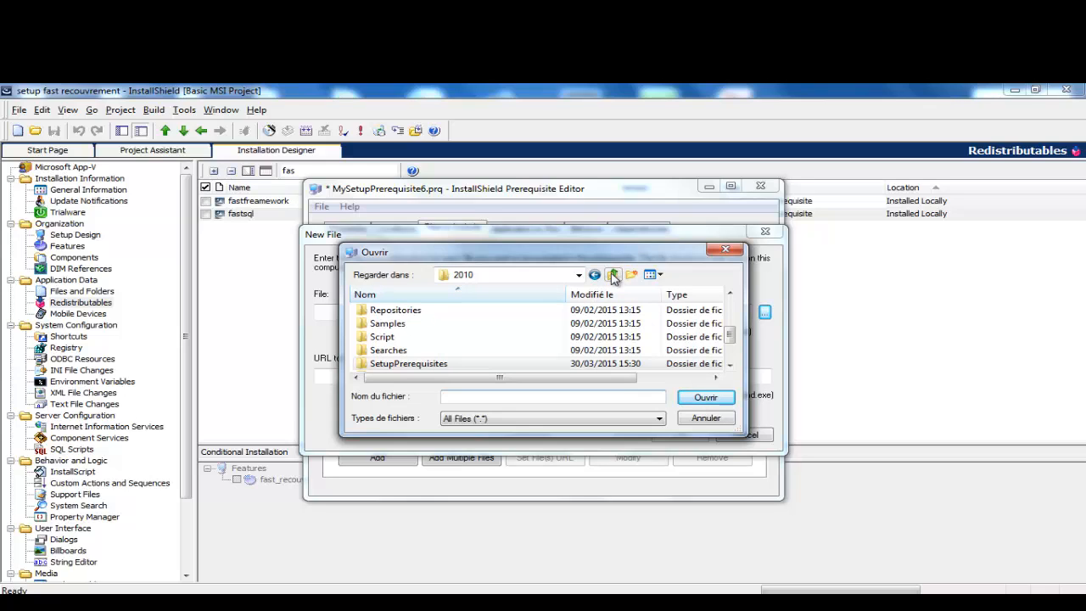
click(612, 275)
click(612, 275)
click(612, 275)
click(613, 275)
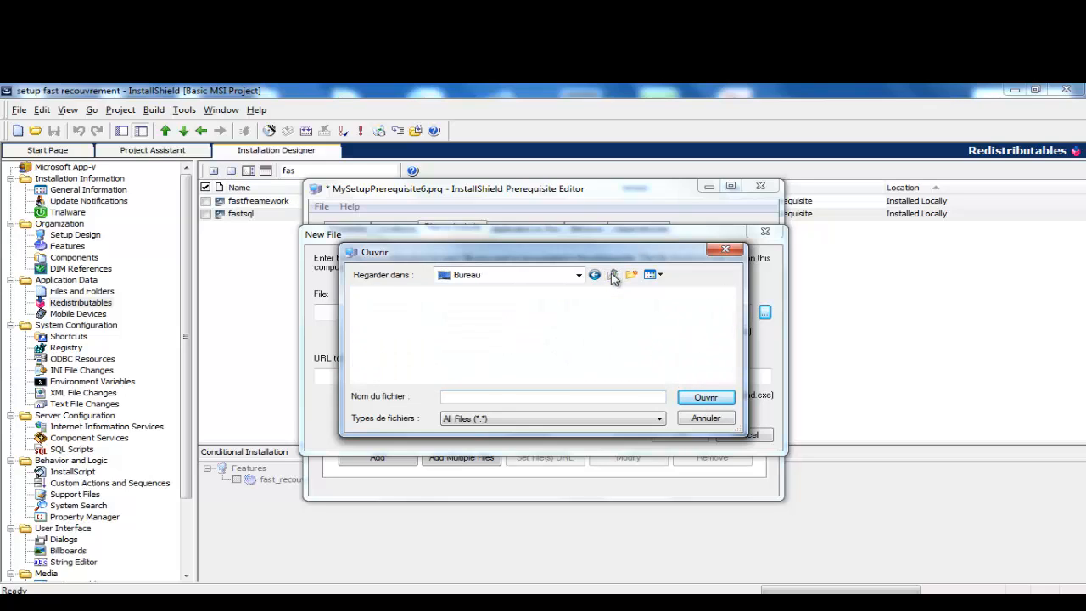
click(612, 275)
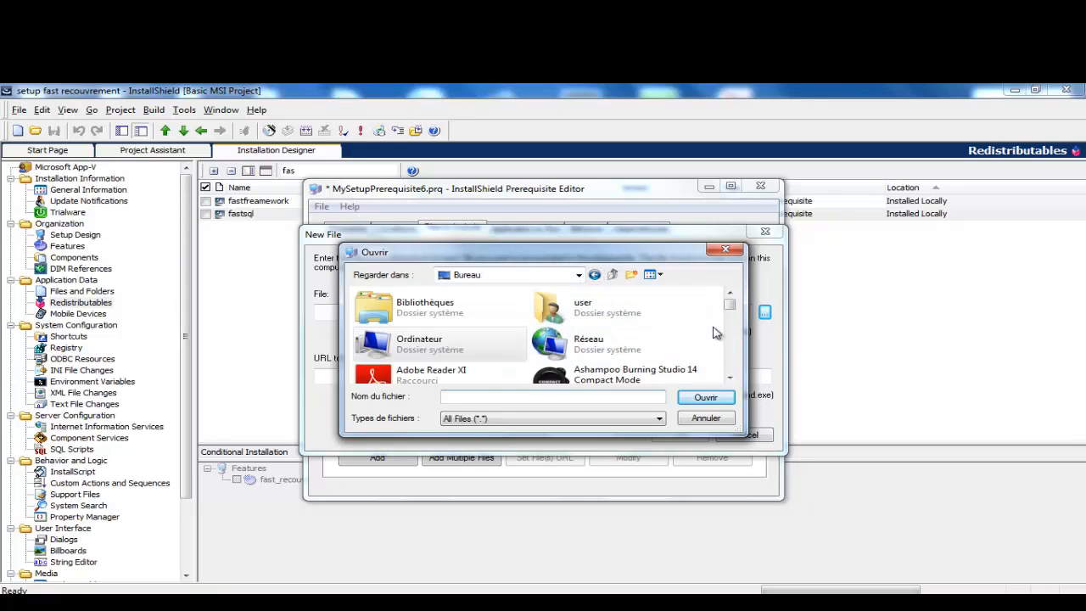
mouse_move(730, 305)
mouse_down()
mouse_move(729, 323)
mouse_move(730, 307)
mouse_up()
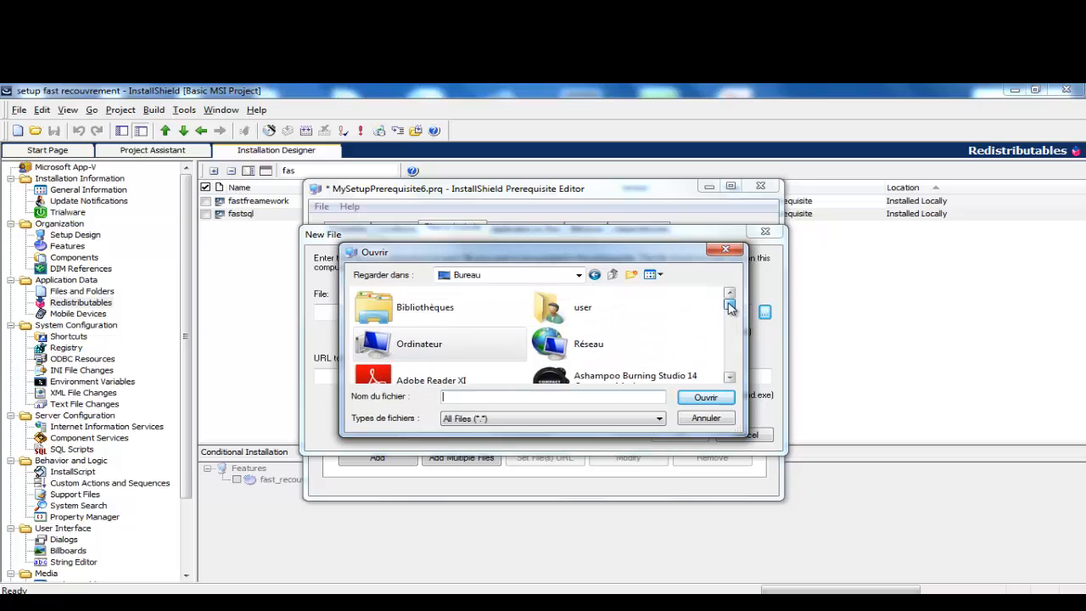
click(560, 317)
key(z)
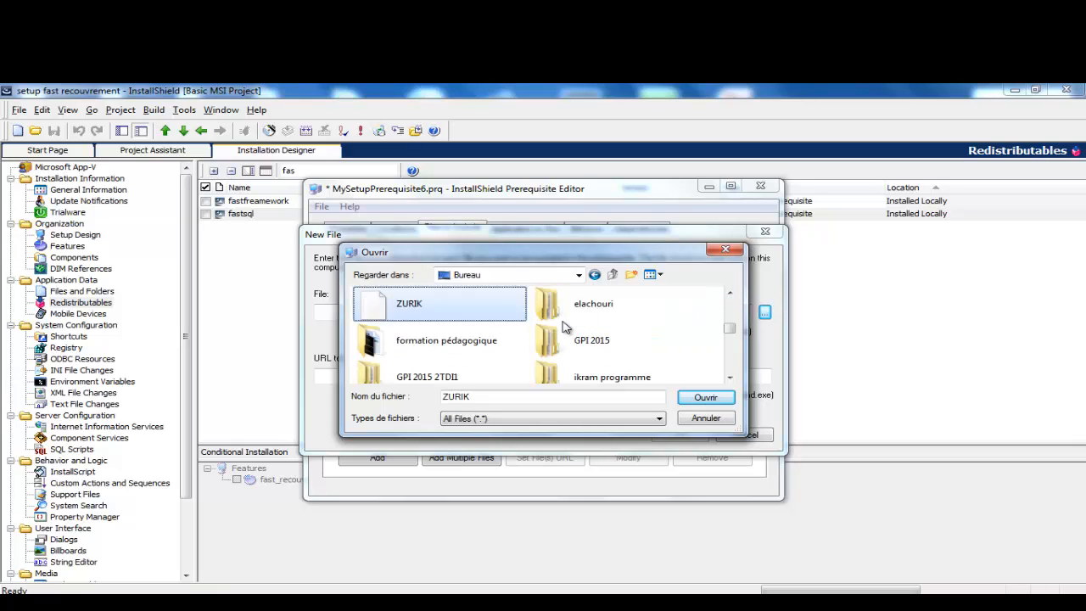
key(z)
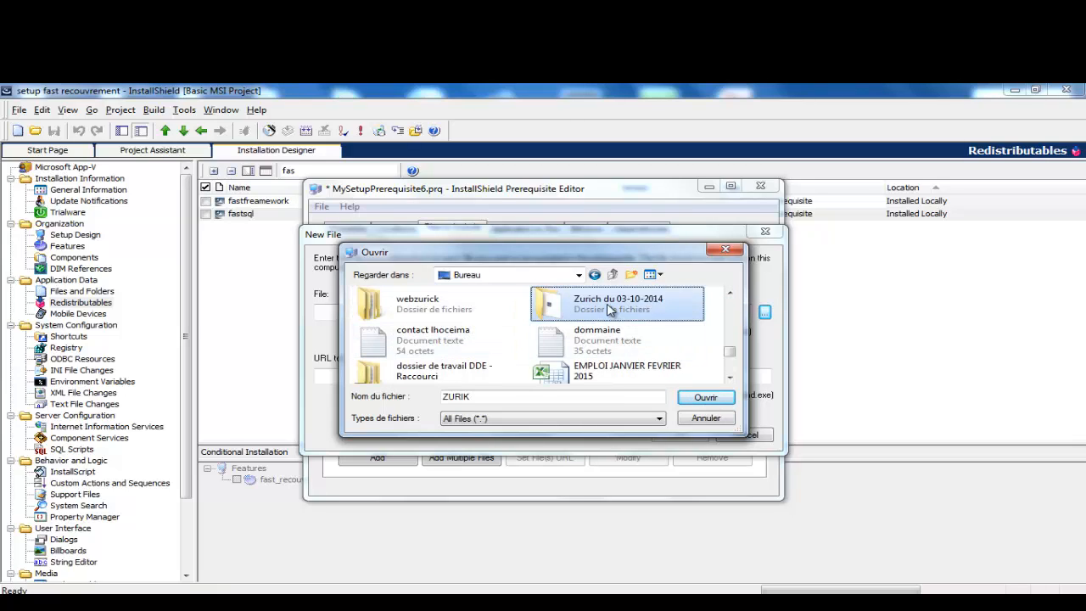
double_click(605, 307)
double_click(407, 310)
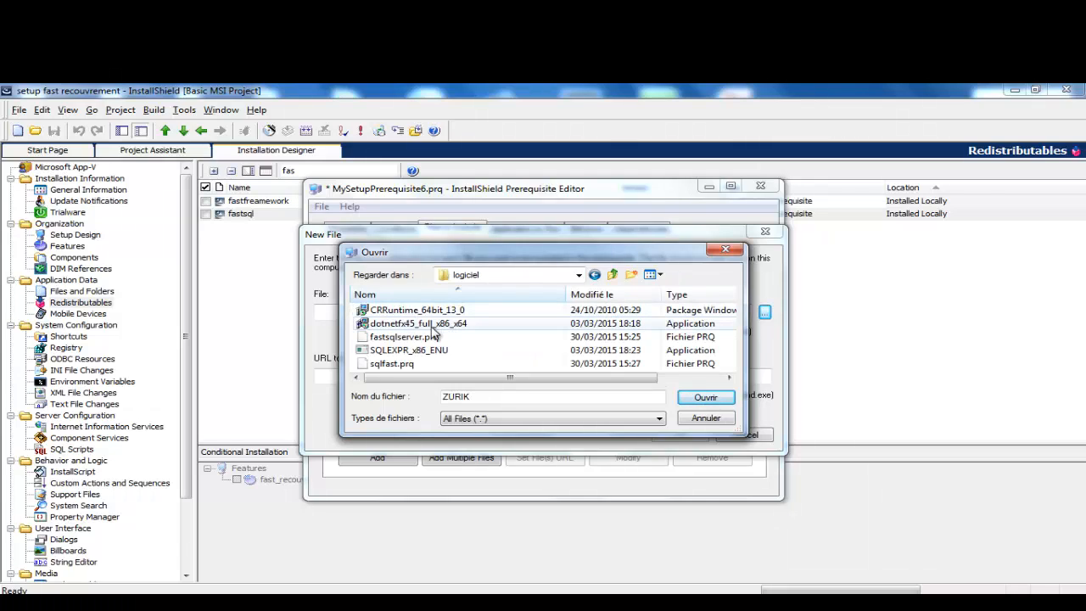
click(381, 310)
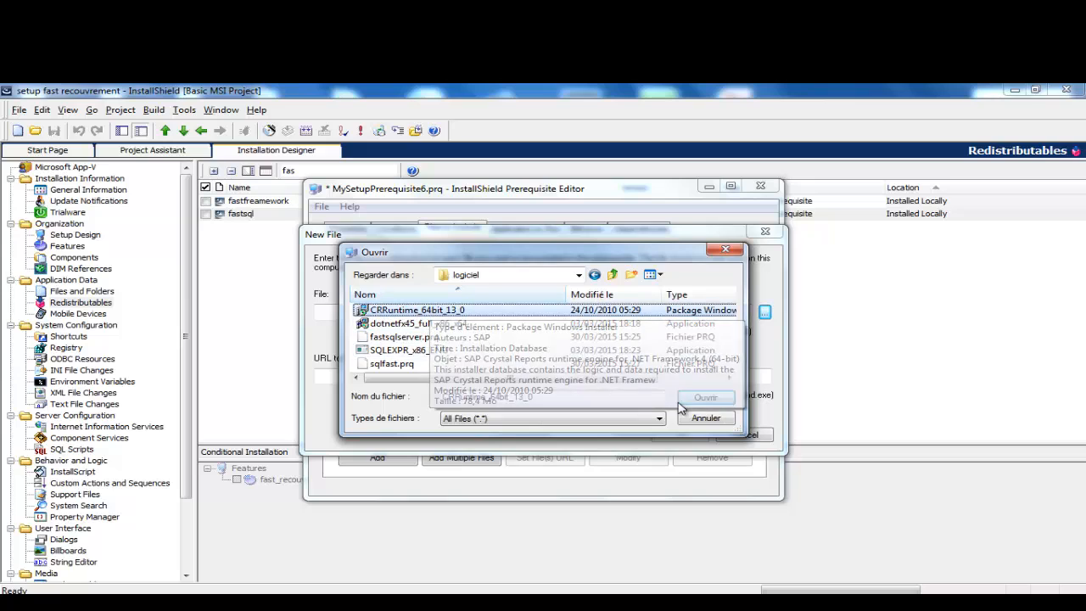
click(704, 399)
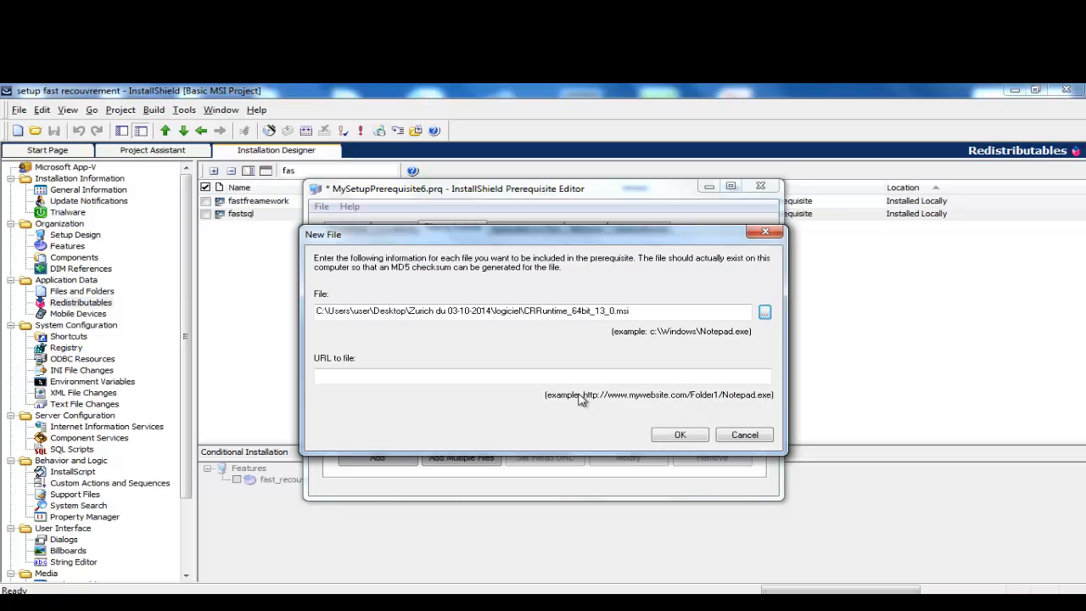
click(679, 434)
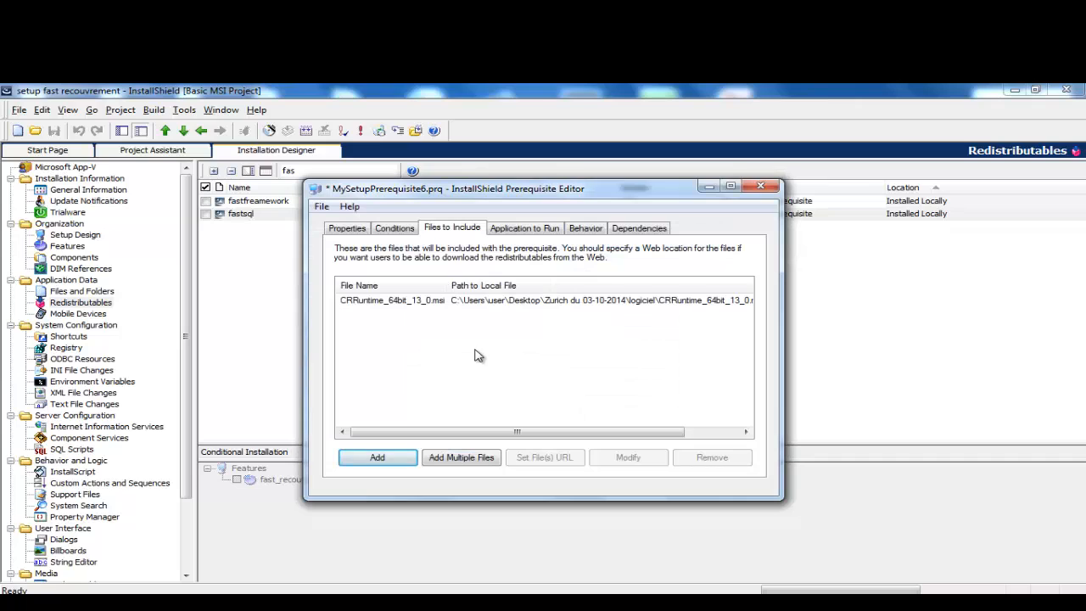
Step: Set CRRuntime_64bit_13_0.msi as the application the prerequisite runs
click(520, 238)
click(603, 272)
click(509, 283)
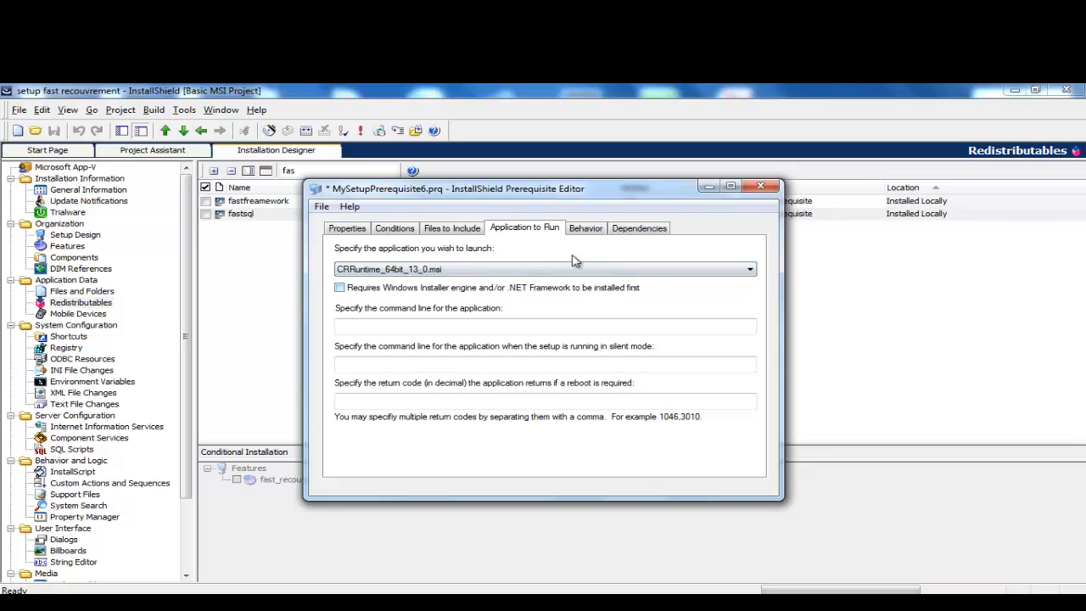
click(403, 230)
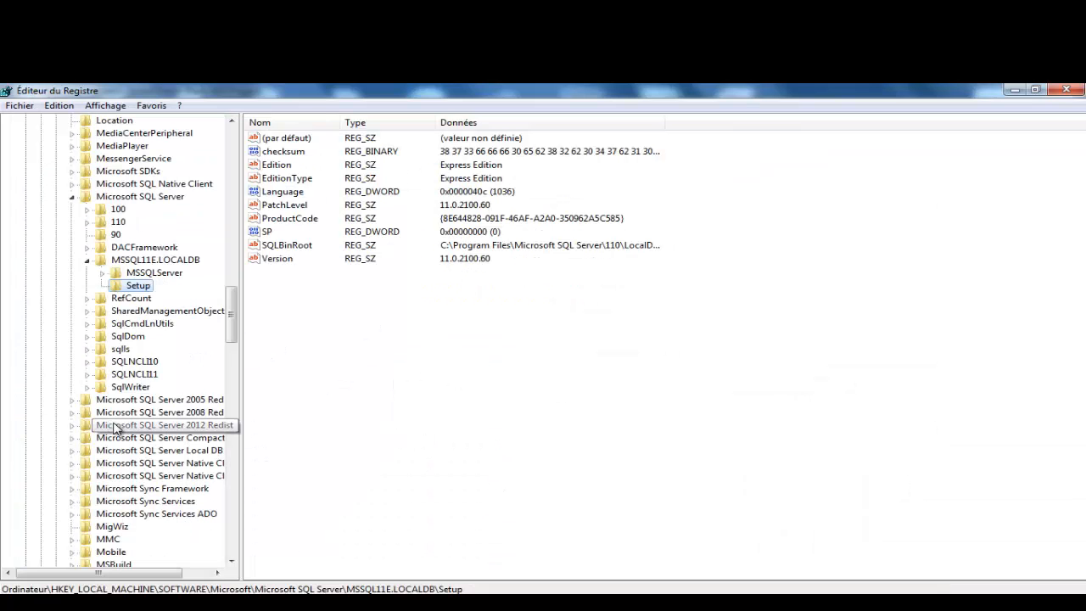
Step: Collapse the MSSQL11E.LOCALDB, Microsoft SQL Server and Microsoft keys to bring SAP BusinessObjects into view
click(88, 261)
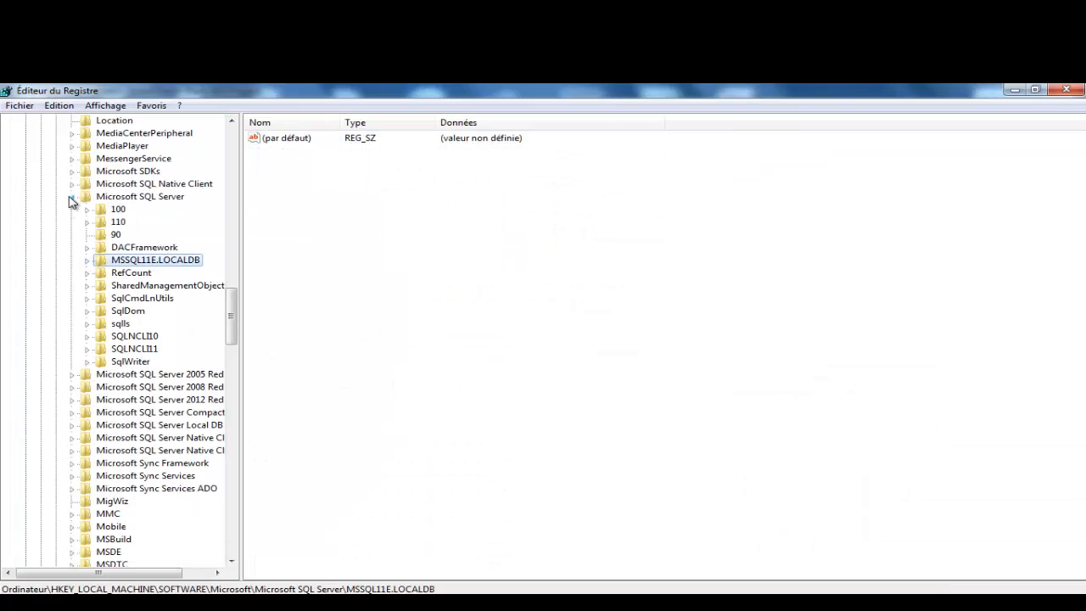
click(72, 197)
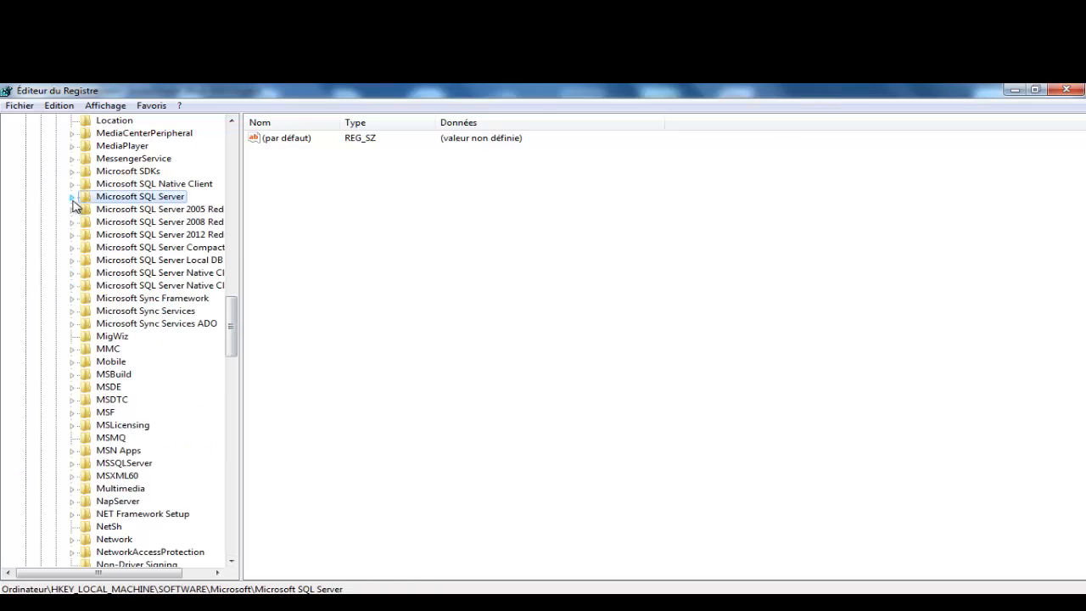
drag(232, 337, 219, 392)
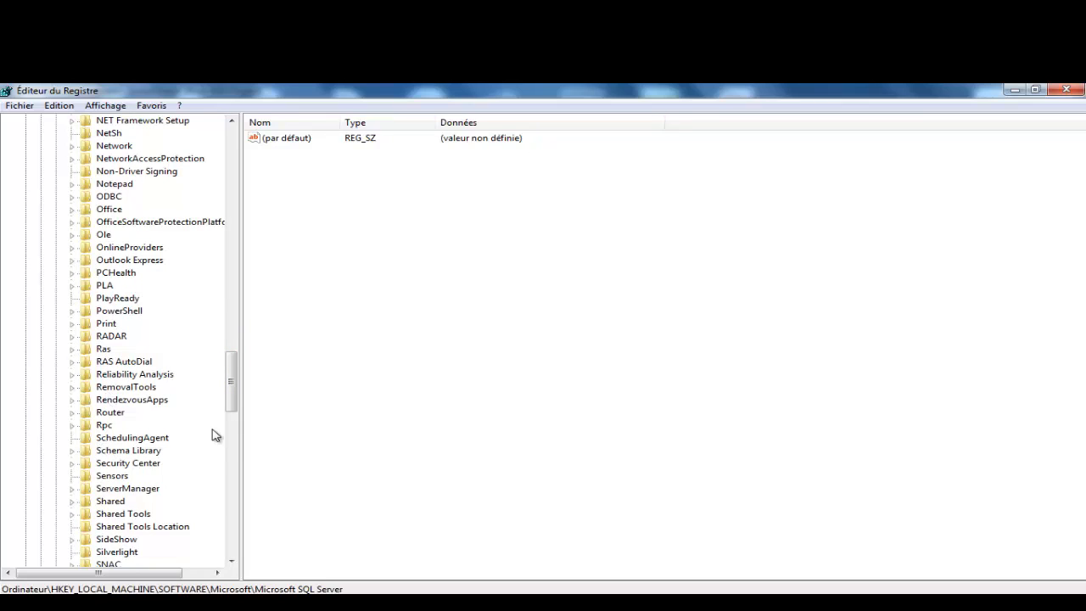
drag(231, 394, 219, 200)
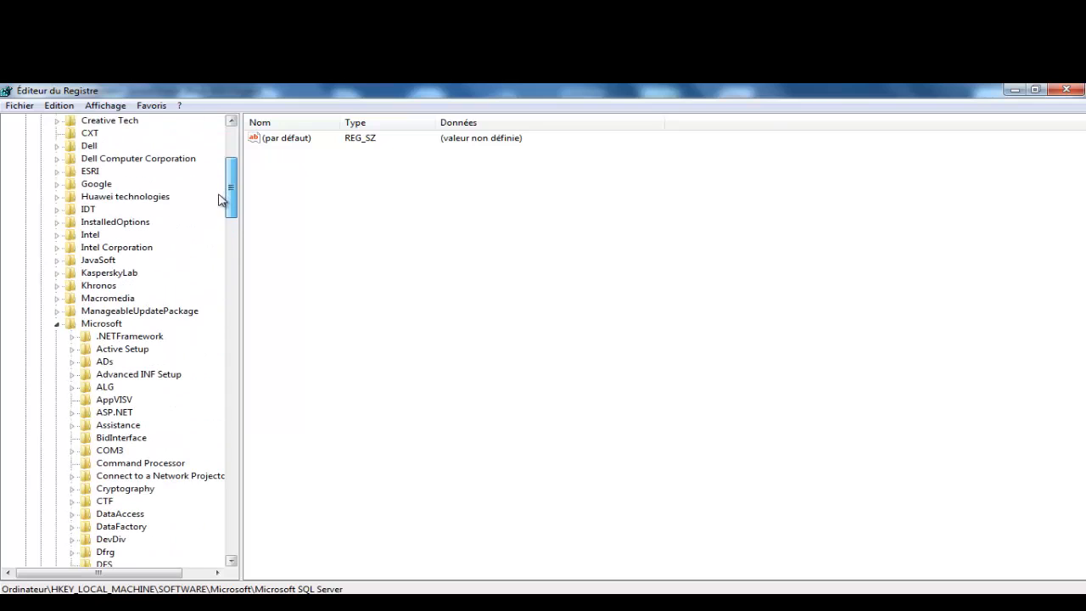
click(57, 324)
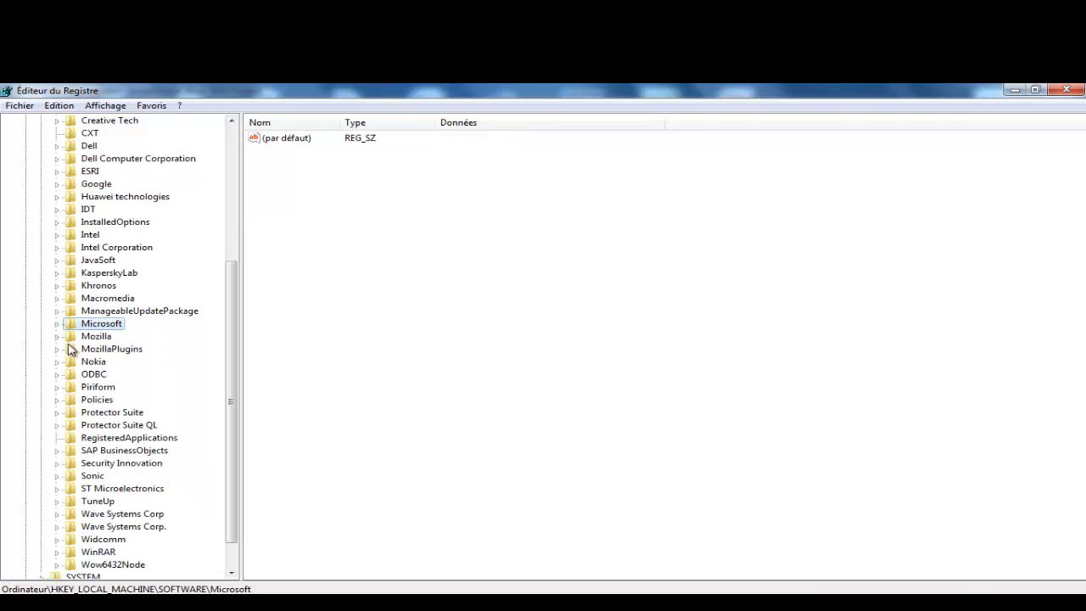
drag(233, 347, 233, 370)
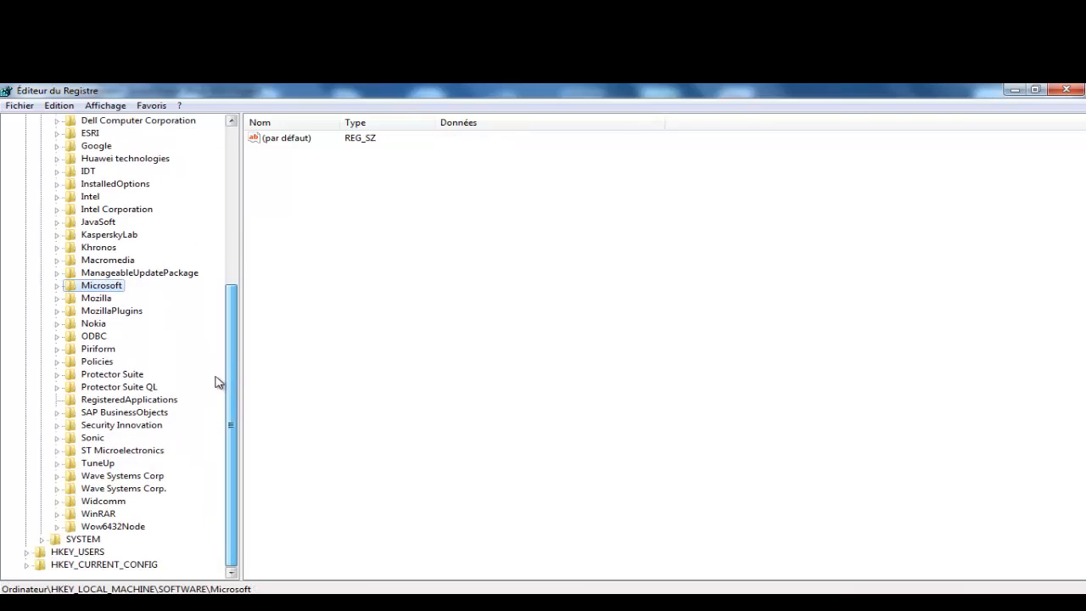
Step: Expand SAP BusinessObjects > Crystal Reports for .NET Framework 4.0 and view the Crystal Reports key's values
click(109, 412)
click(57, 413)
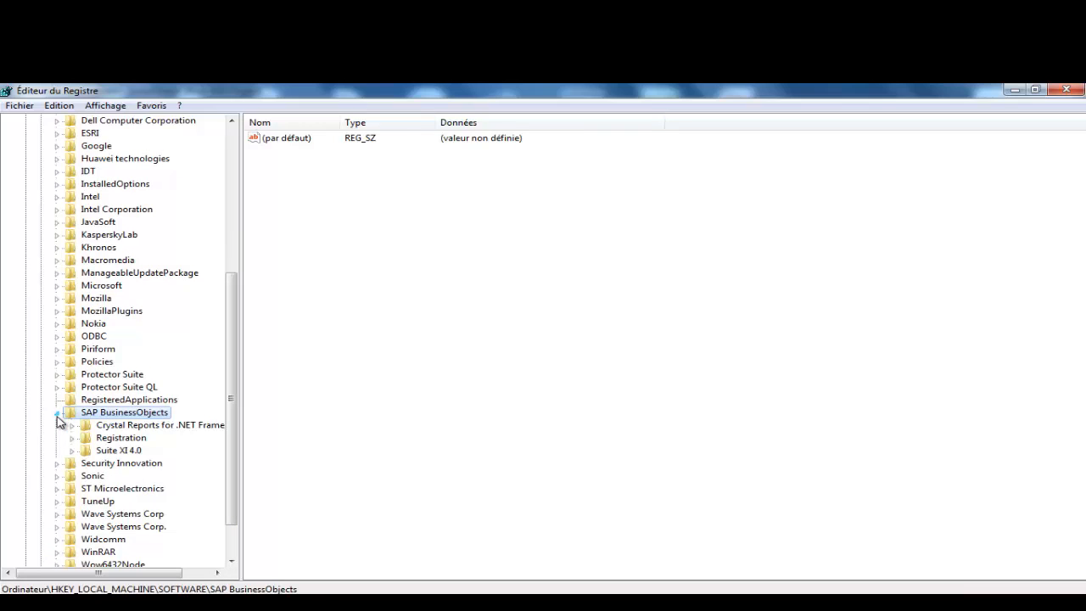
click(72, 425)
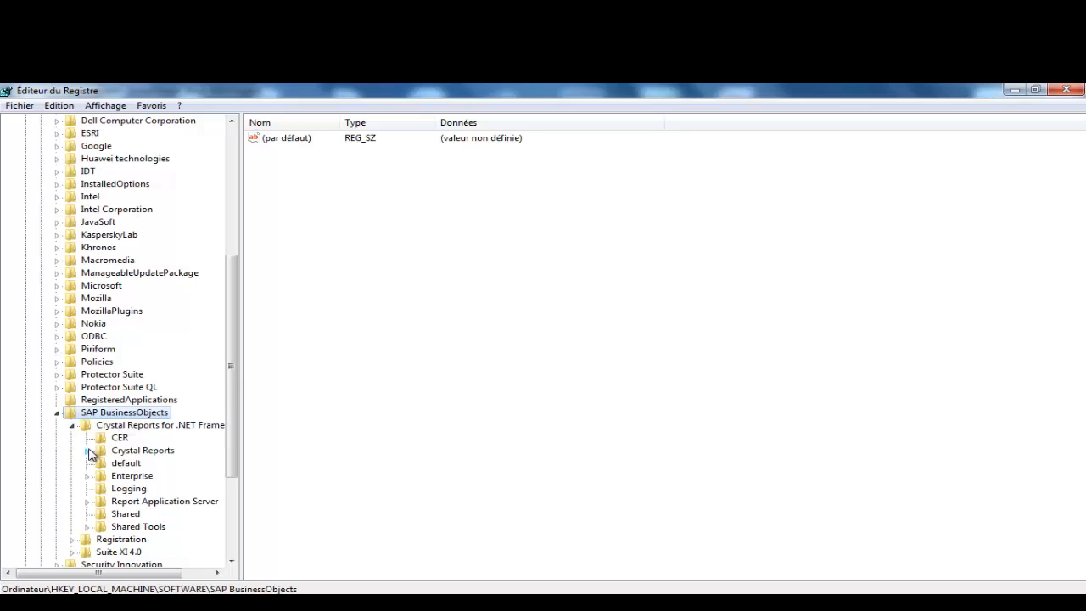
click(95, 453)
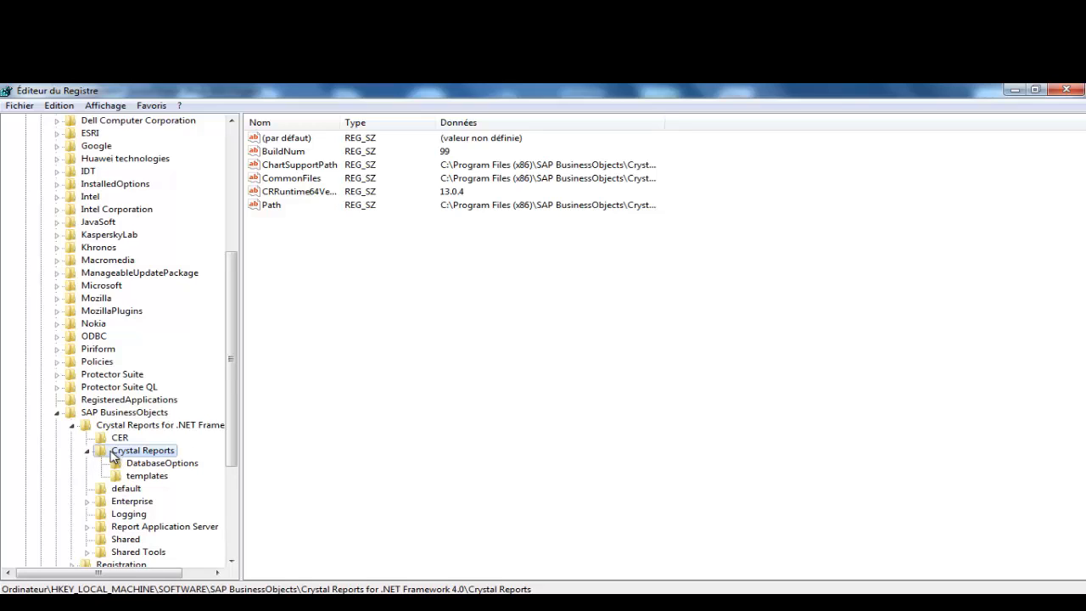
click(88, 451)
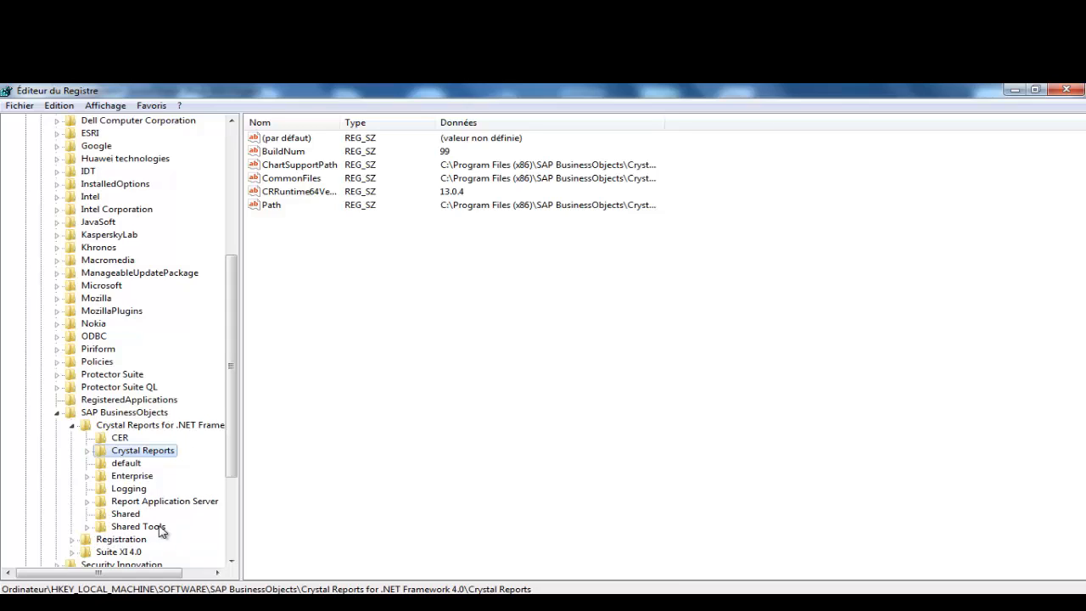
Step: Inspect the Report Application Server key, then minimise Registry Editor
click(141, 501)
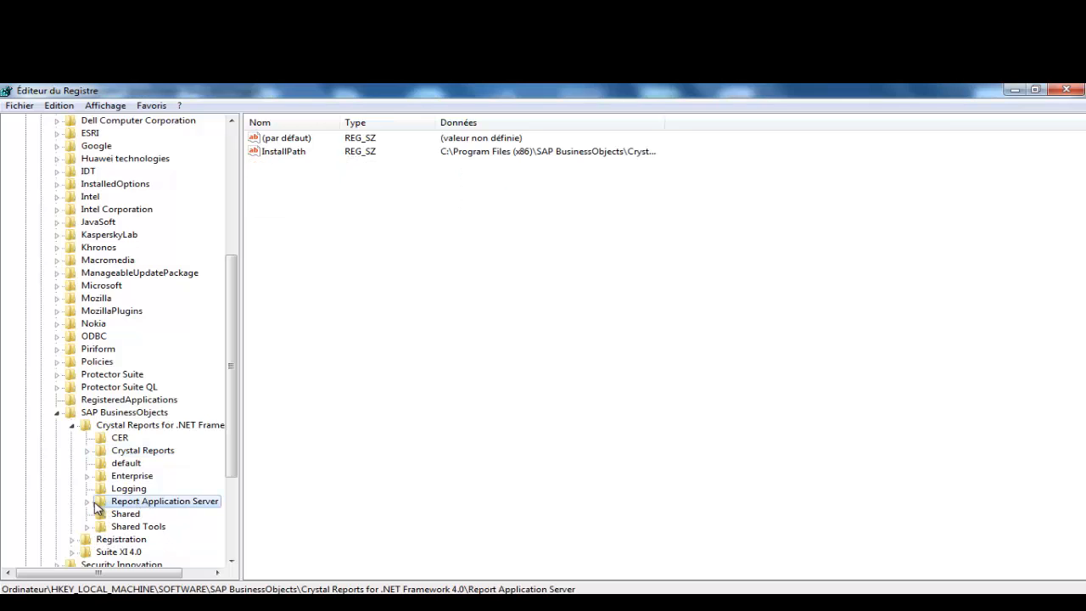
click(87, 501)
click(87, 502)
click(1014, 91)
Step: Minimise InstallShield and the folder window, moving the Prerequisite Editor to the top right
click(1012, 91)
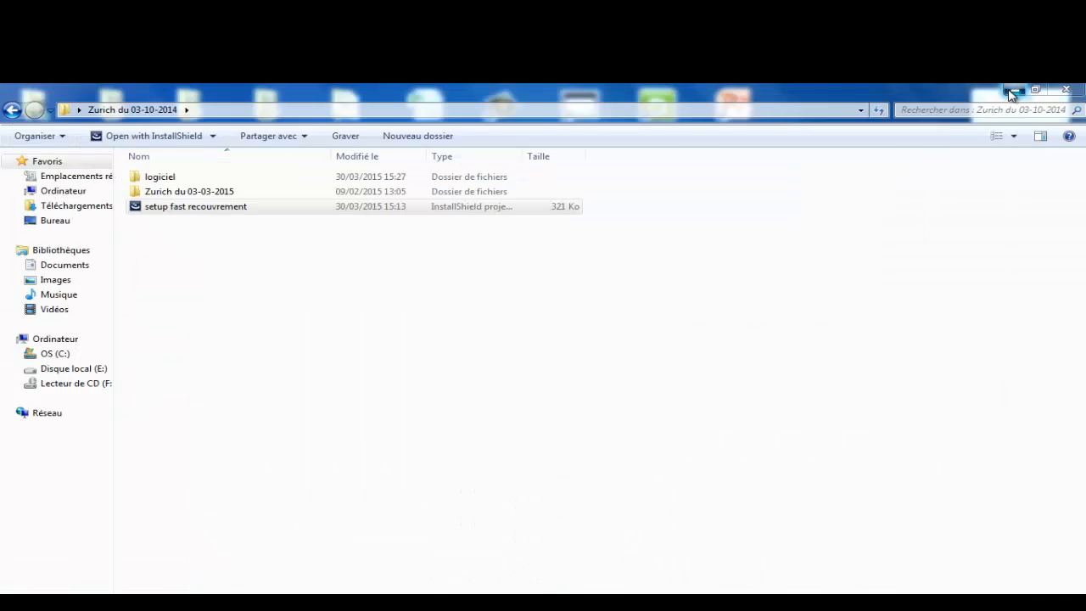
click(1012, 91)
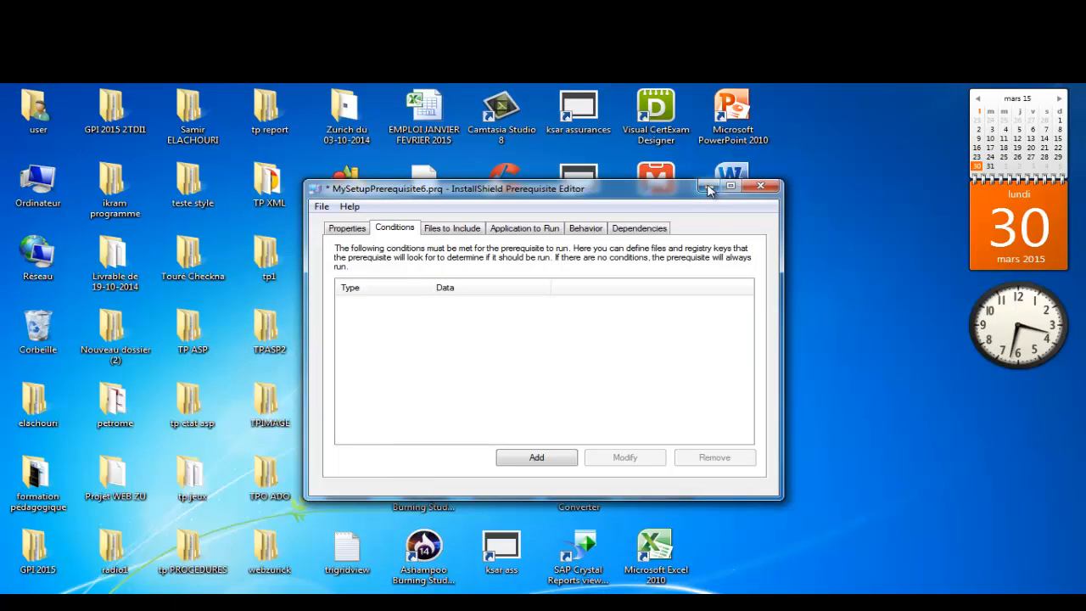
drag(570, 192, 692, 418)
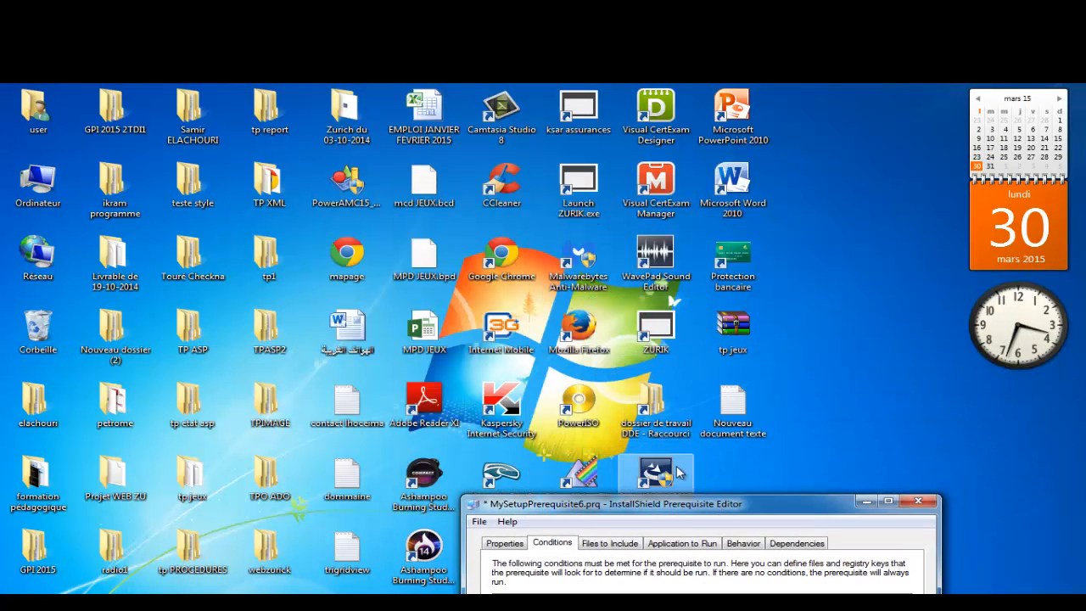
drag(676, 504, 850, 112)
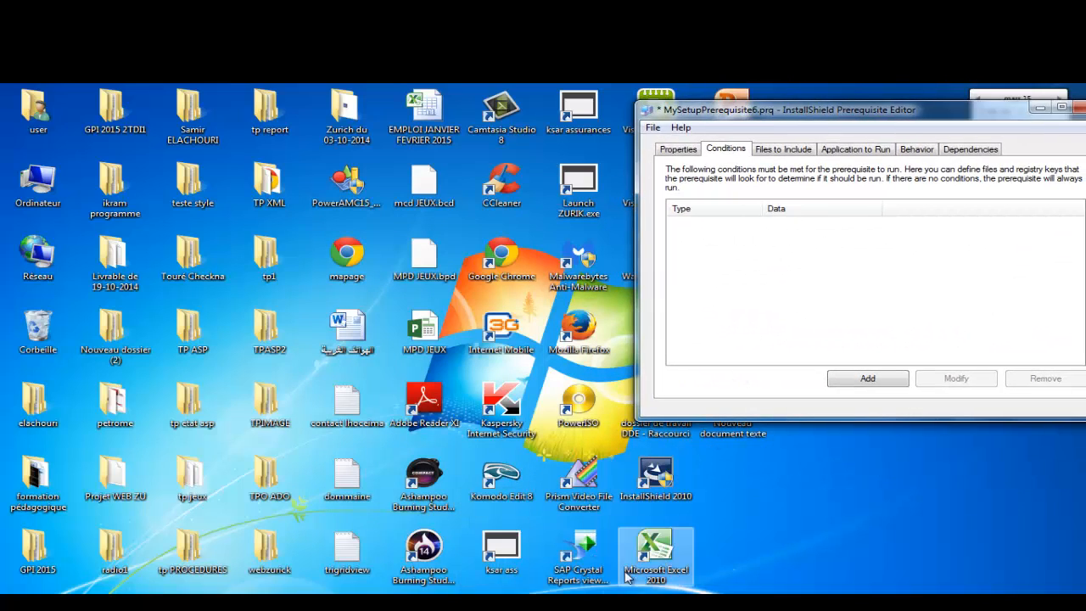
Step: Check the Cible install path in the SAP Crystal Reports viewer shortcut's Propriétés
double_click(585, 550)
right_click(584, 547)
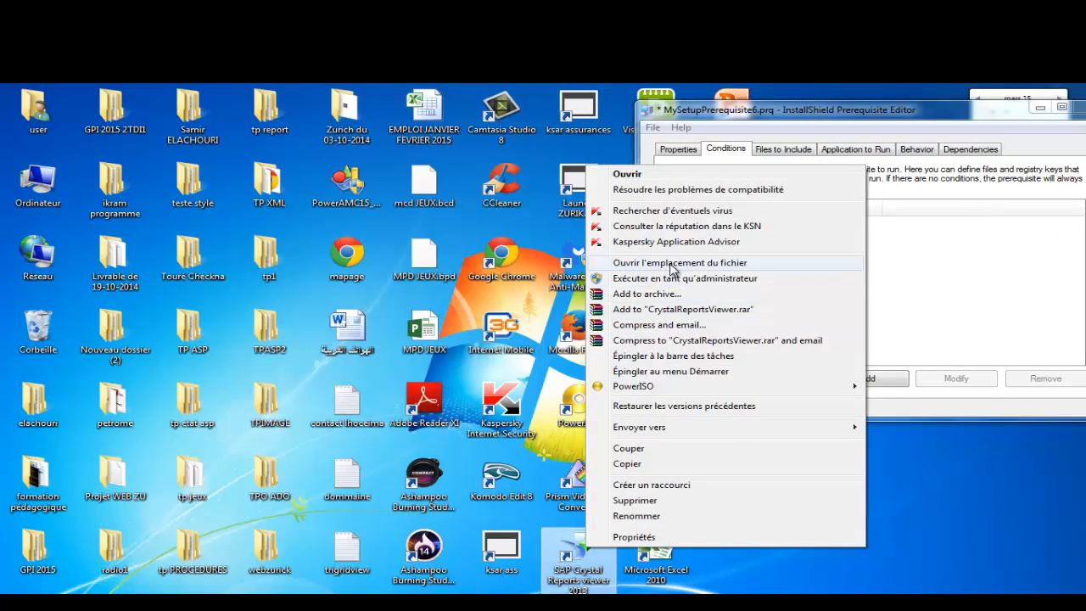
click(654, 536)
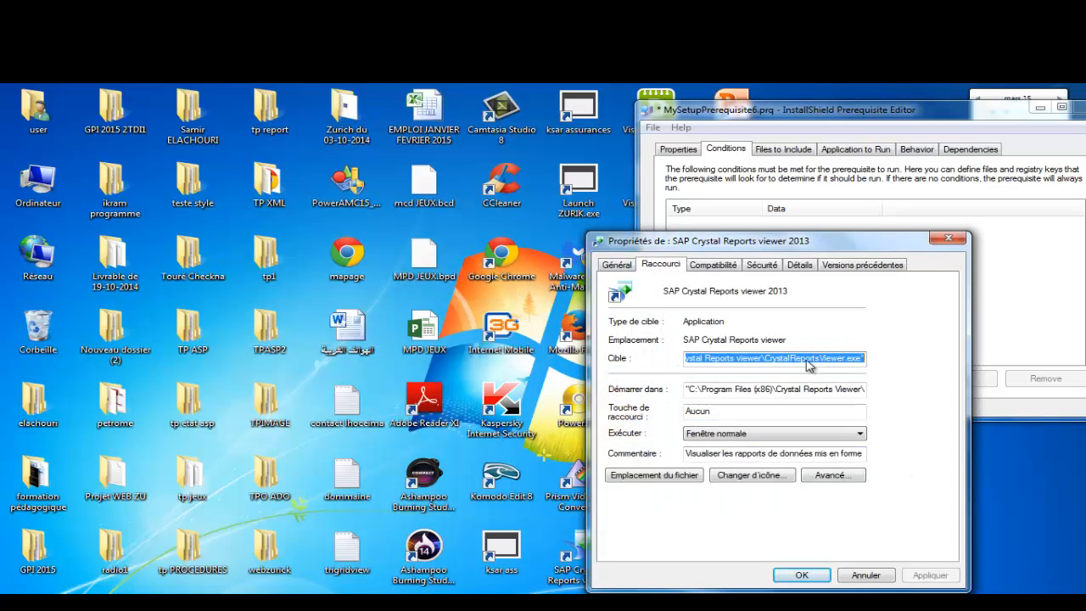
click(750, 357)
drag(761, 359, 658, 350)
click(866, 359)
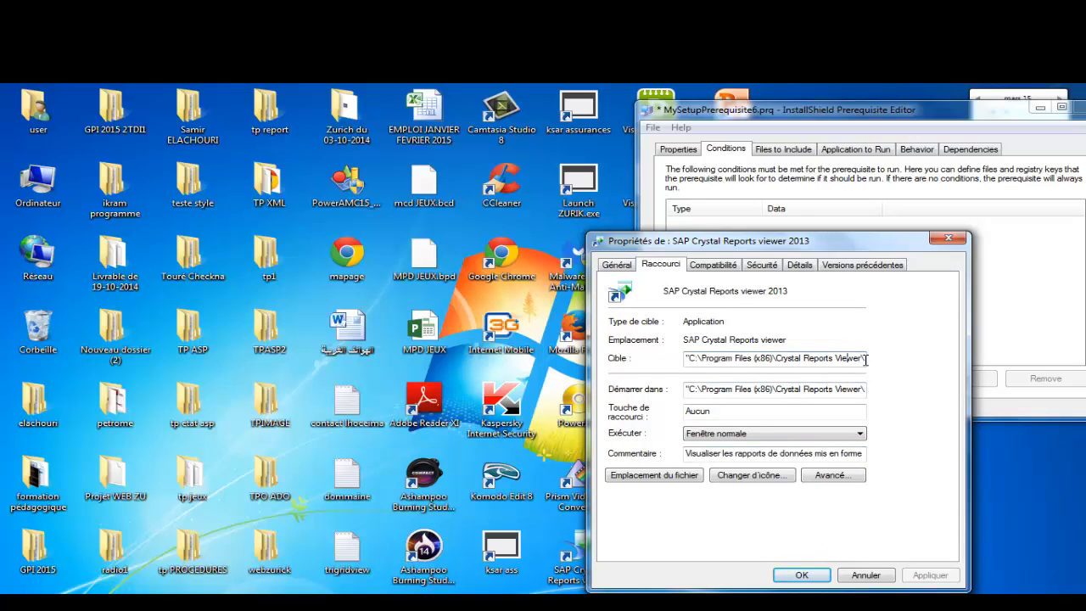
drag(870, 359, 877, 359)
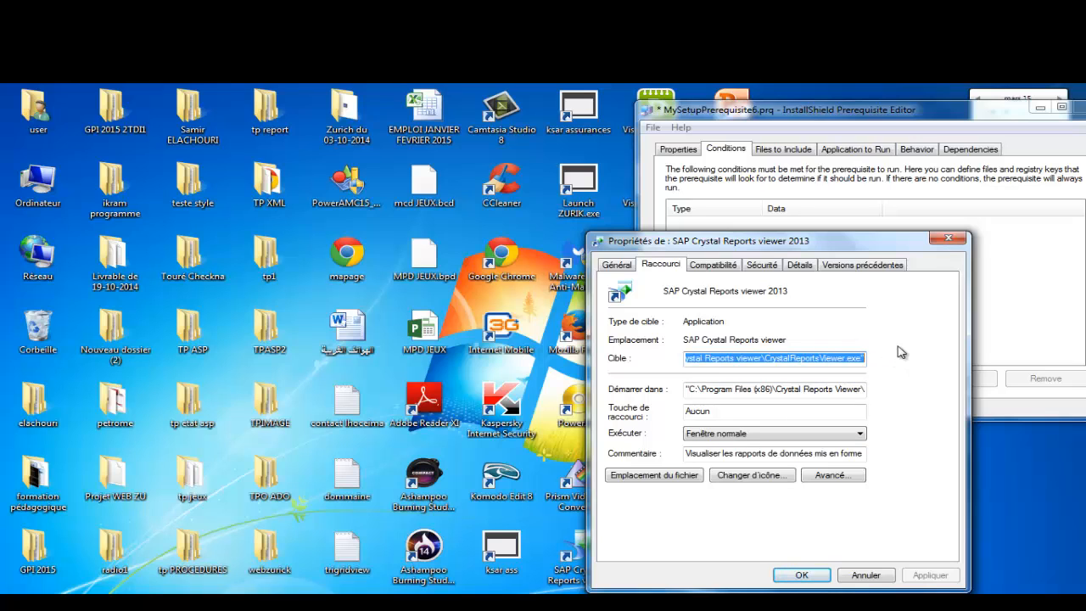
click(948, 239)
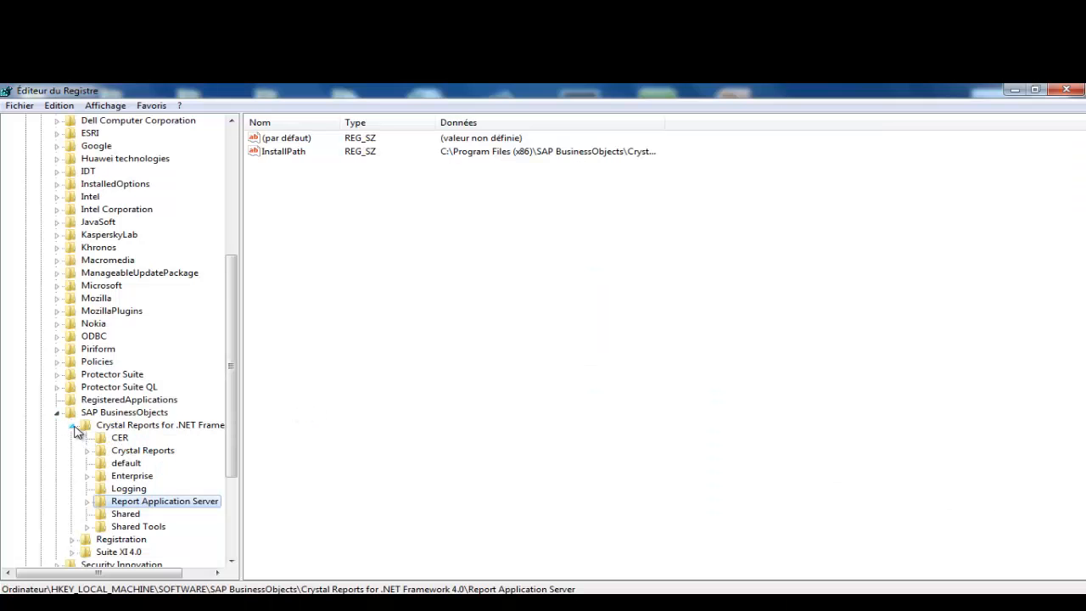
Step: Copy the key name of SAP BusinessObjects\Suite XI 4.0\Installer\CRV, then minimise Registry Editor
click(73, 426)
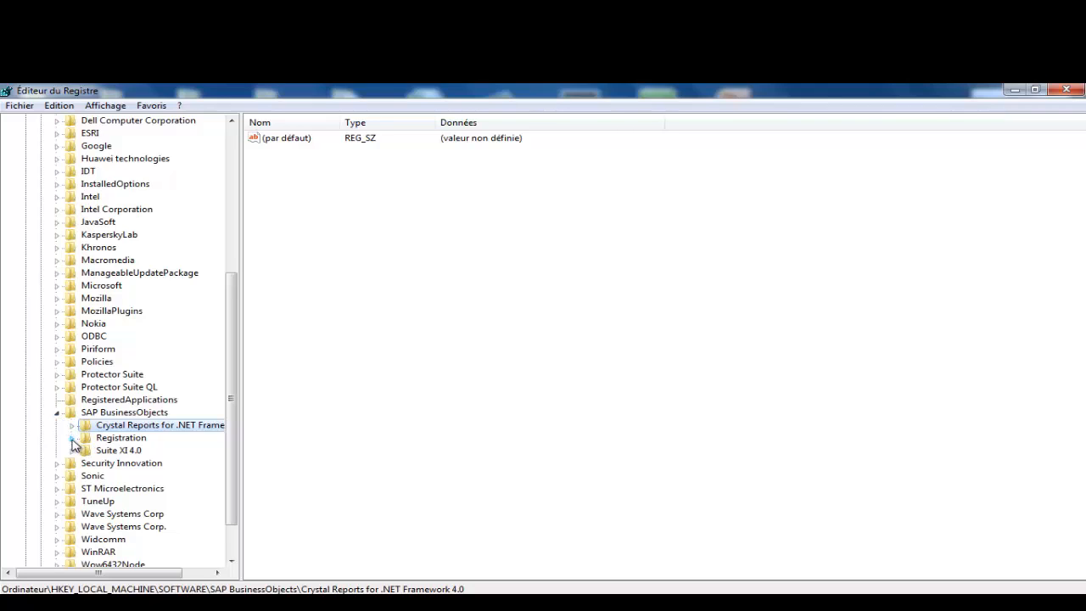
click(72, 438)
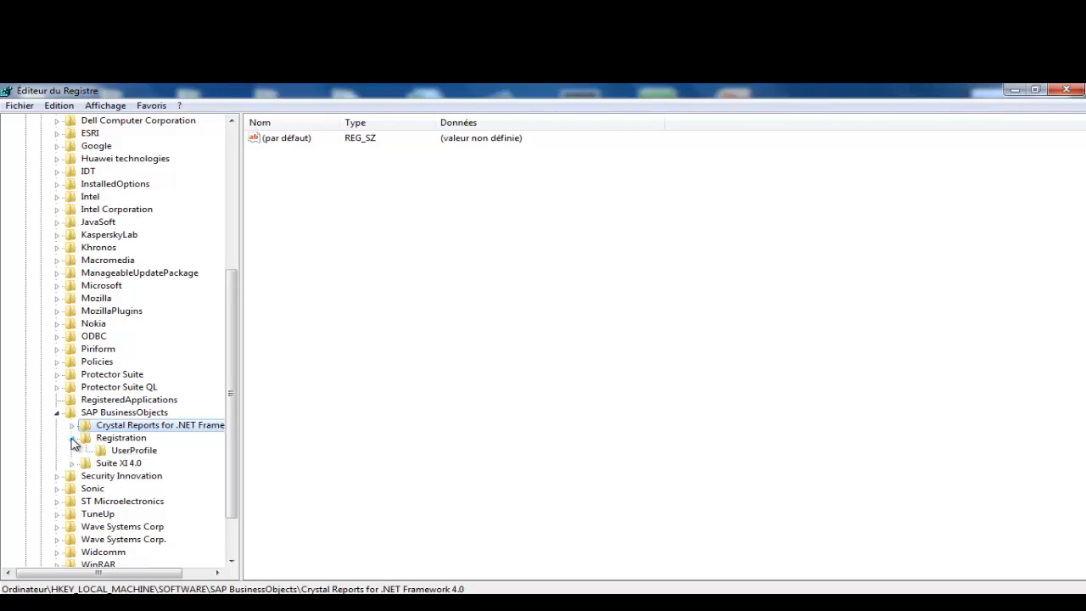
click(107, 461)
click(74, 465)
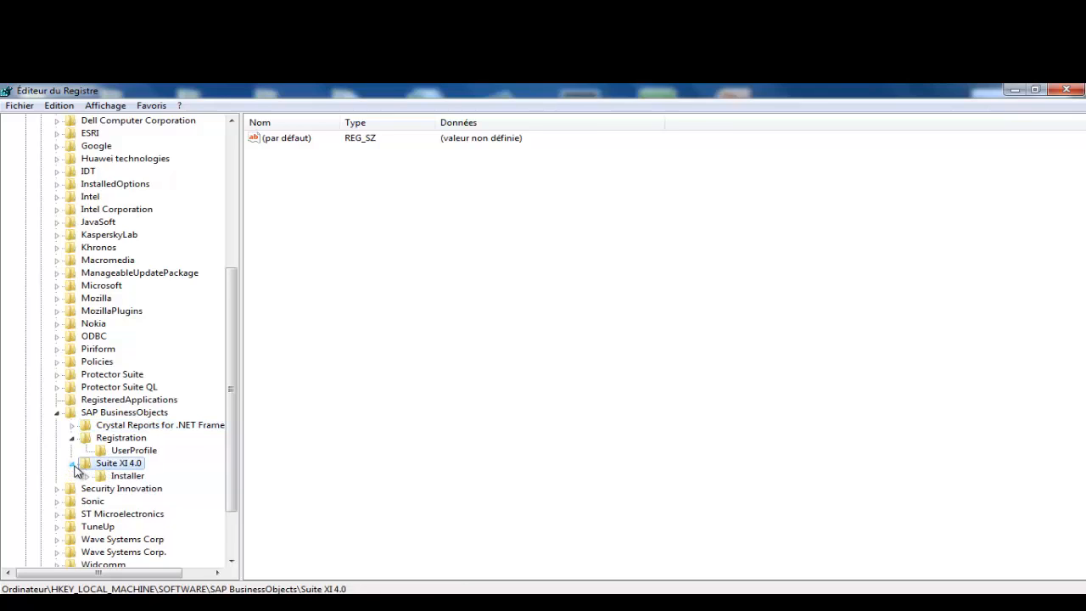
click(88, 476)
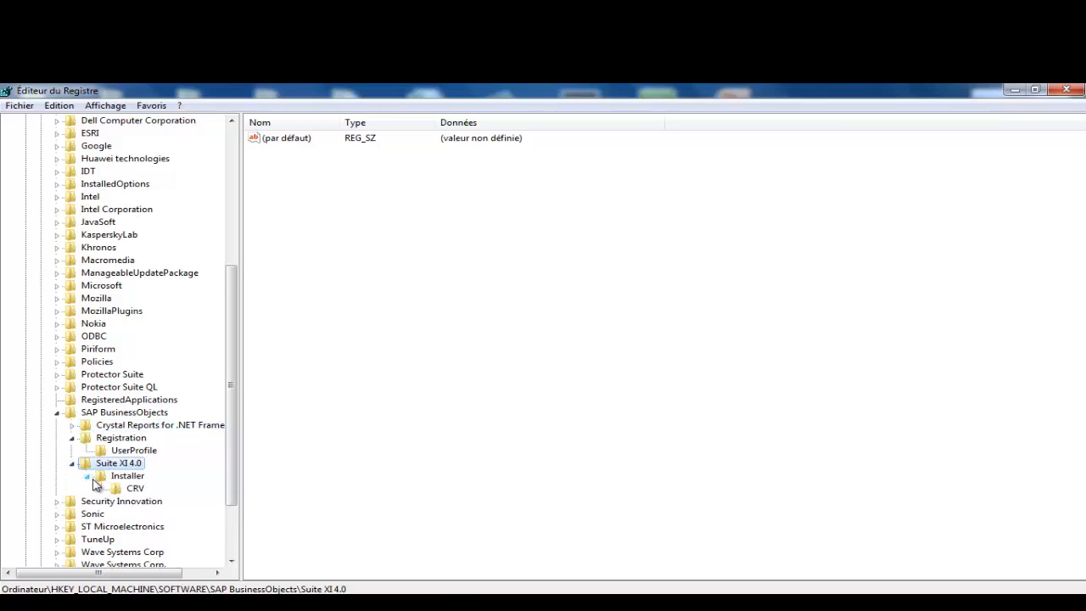
click(119, 477)
click(129, 490)
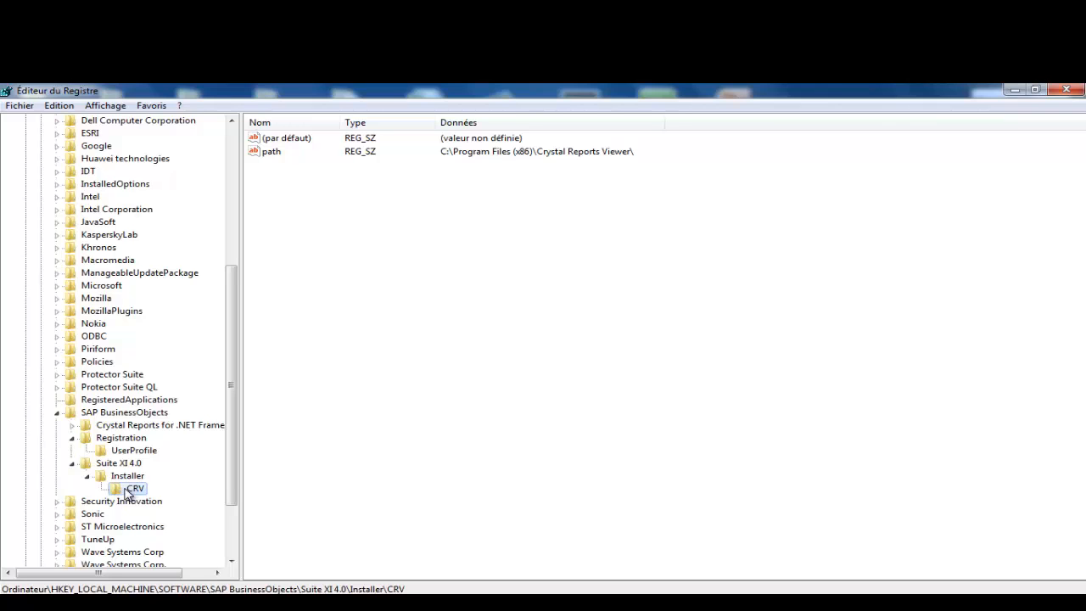
right_click(128, 490)
click(174, 478)
click(1014, 90)
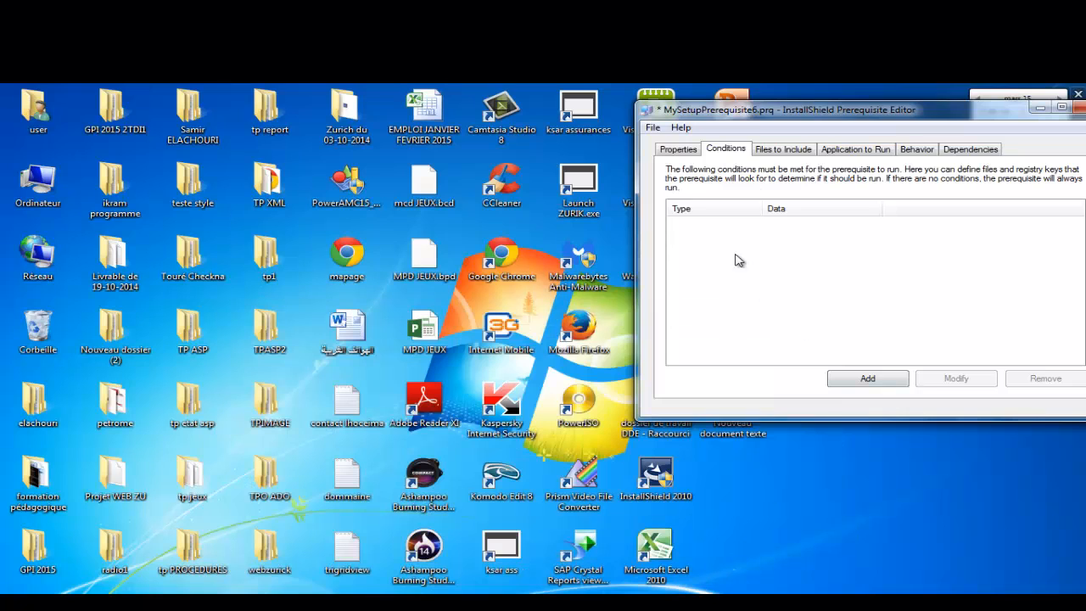
Step: Add a condition on the pasted CRV registry key path, running only if the key does not exist
drag(771, 116, 383, 106)
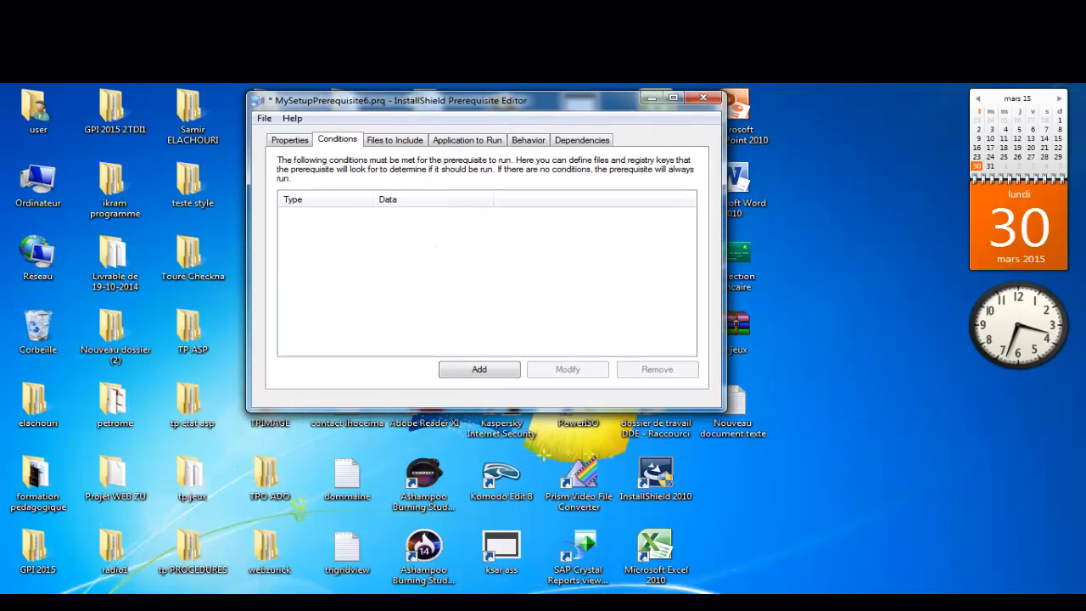
key(super+d)
key(super+d)
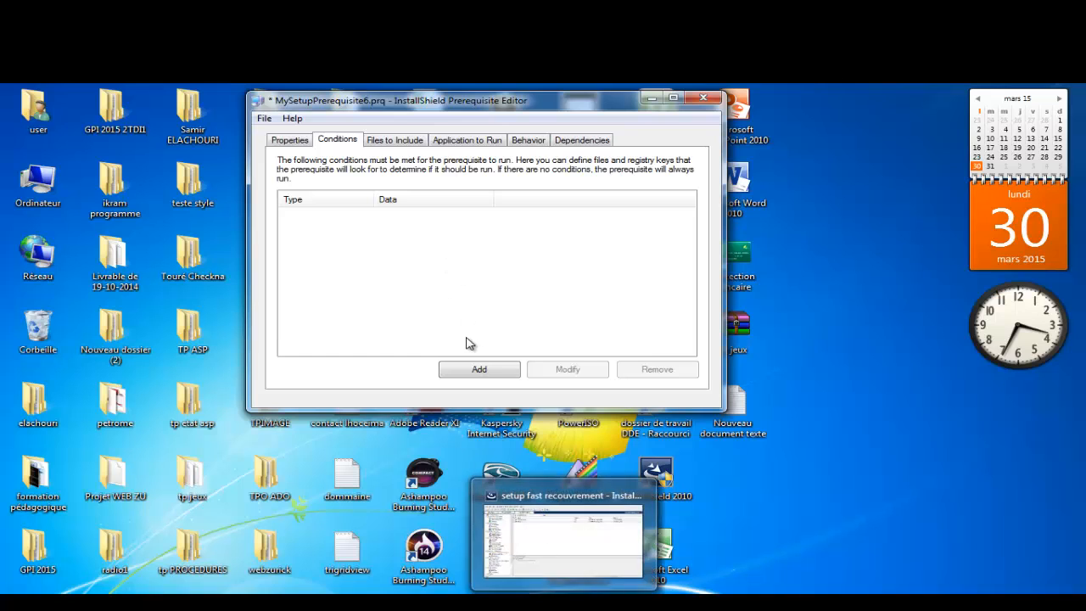
click(473, 369)
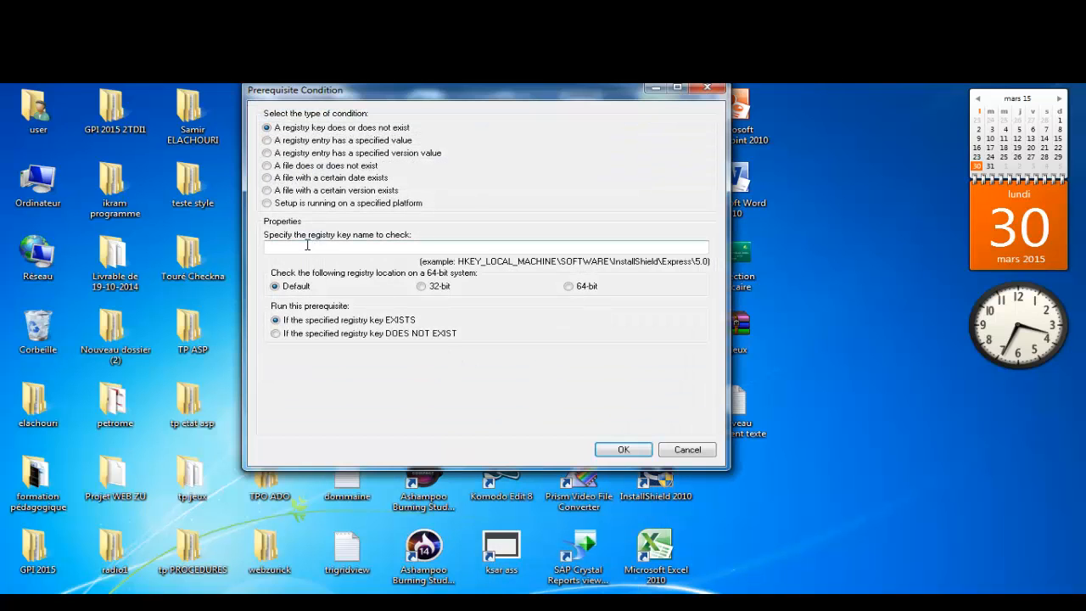
right_click(308, 246)
click(373, 306)
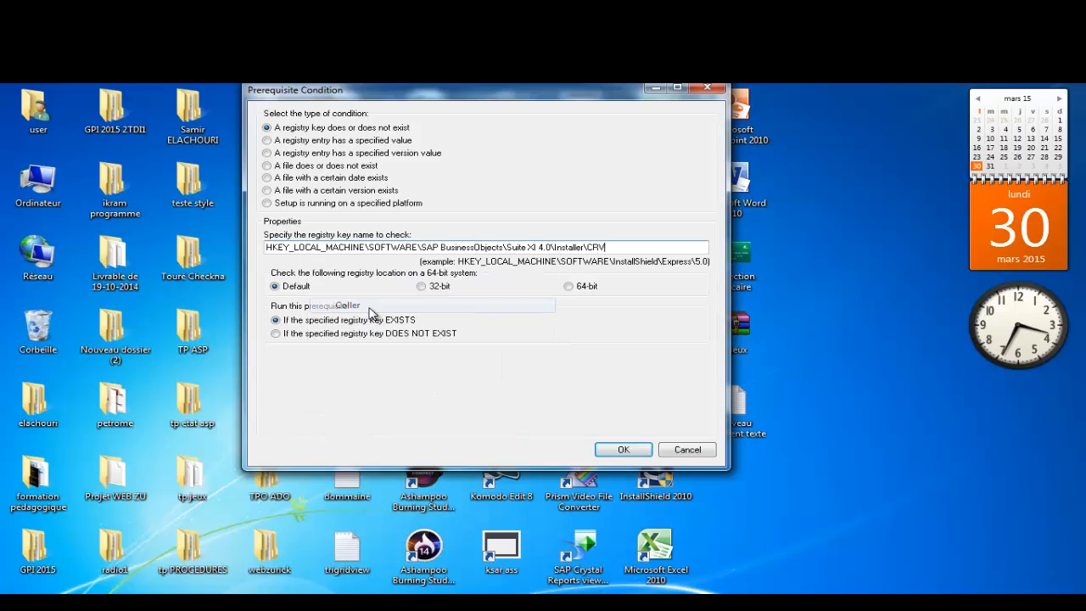
click(284, 336)
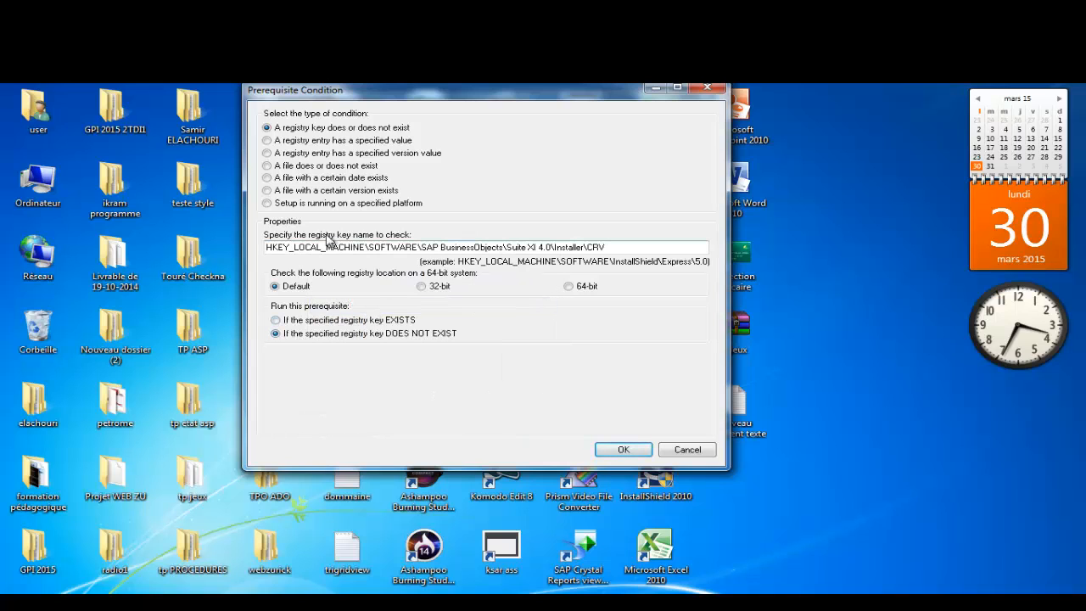
click(620, 448)
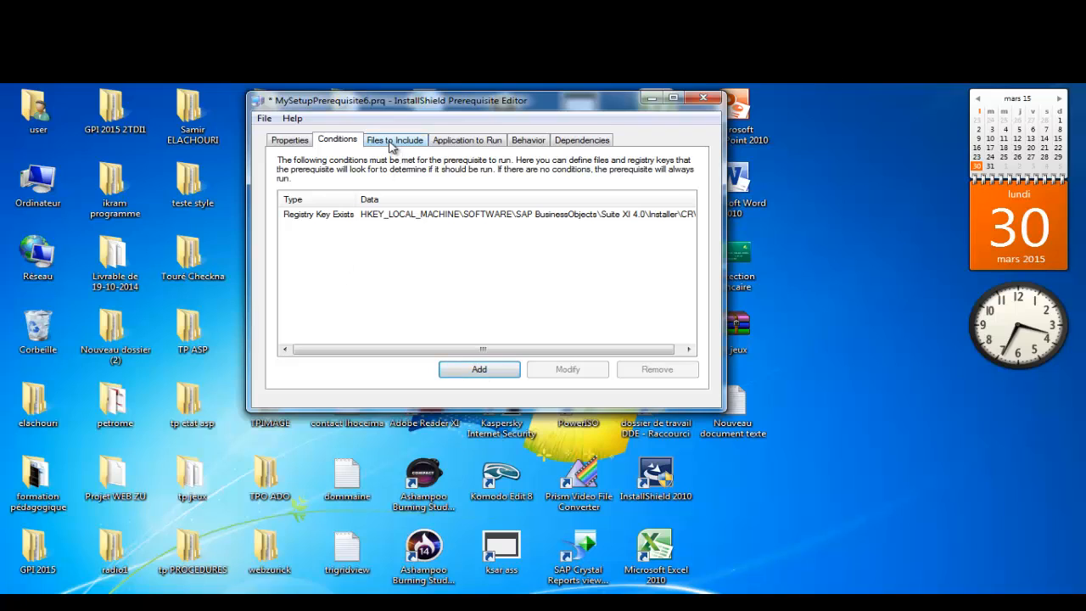
Step: Start Save As and browse to C:\Program Files (x86)
click(265, 120)
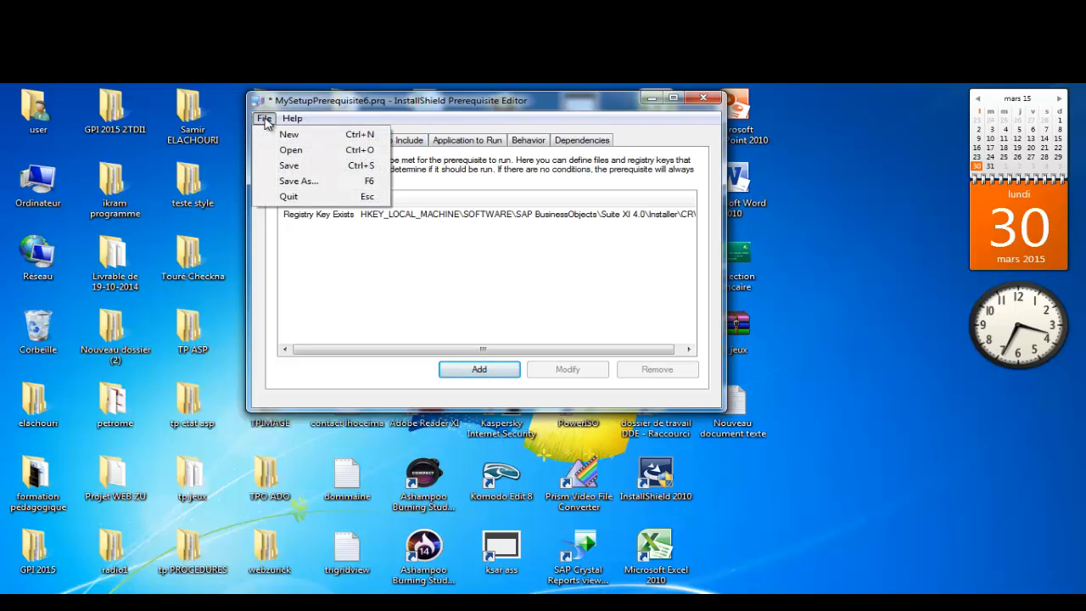
click(305, 182)
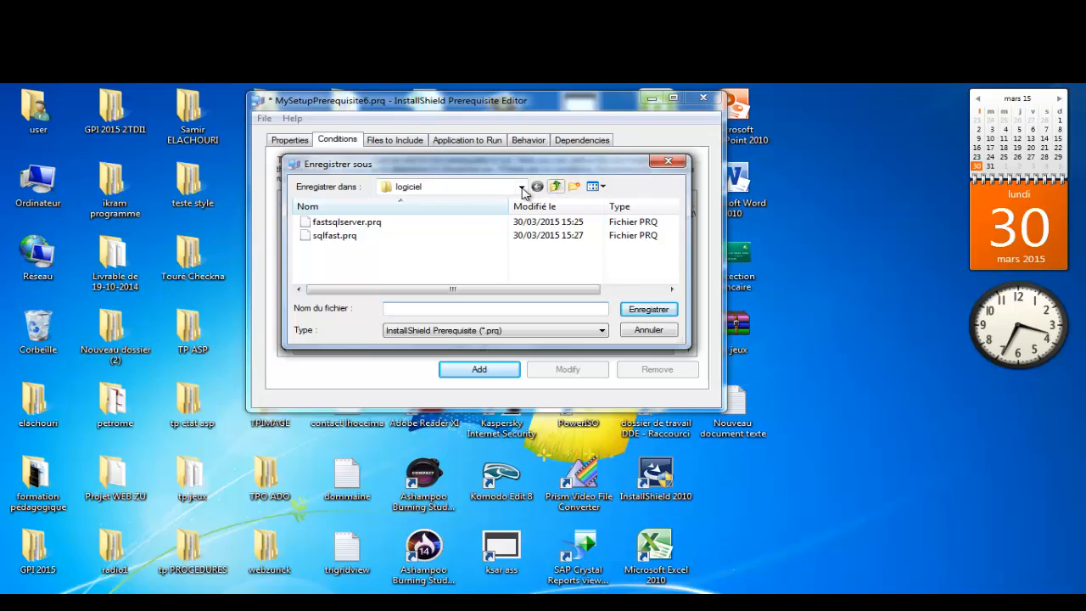
click(519, 188)
click(429, 202)
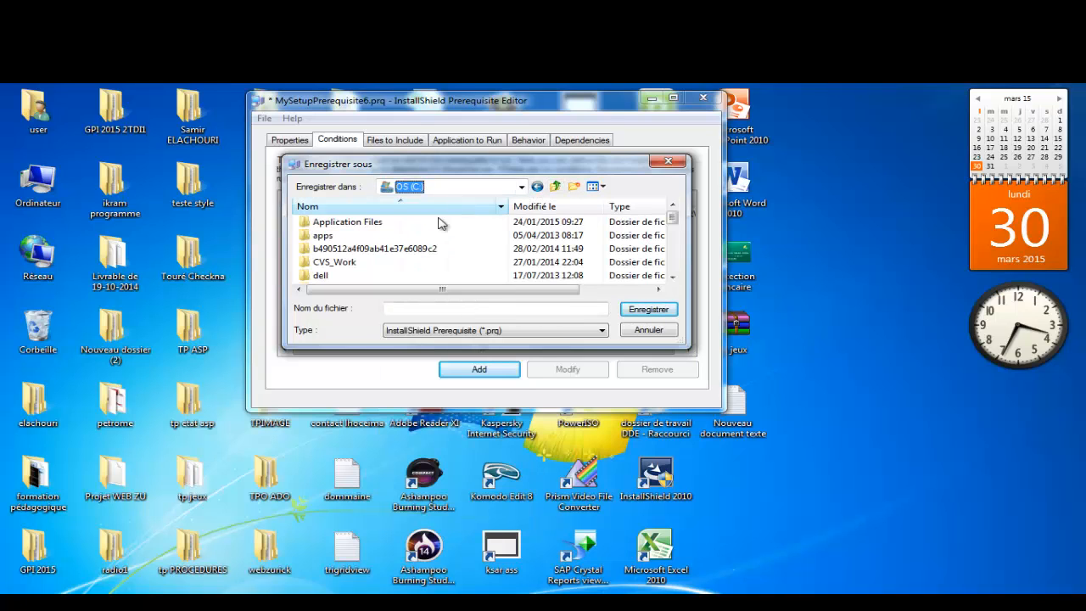
double_click(364, 222)
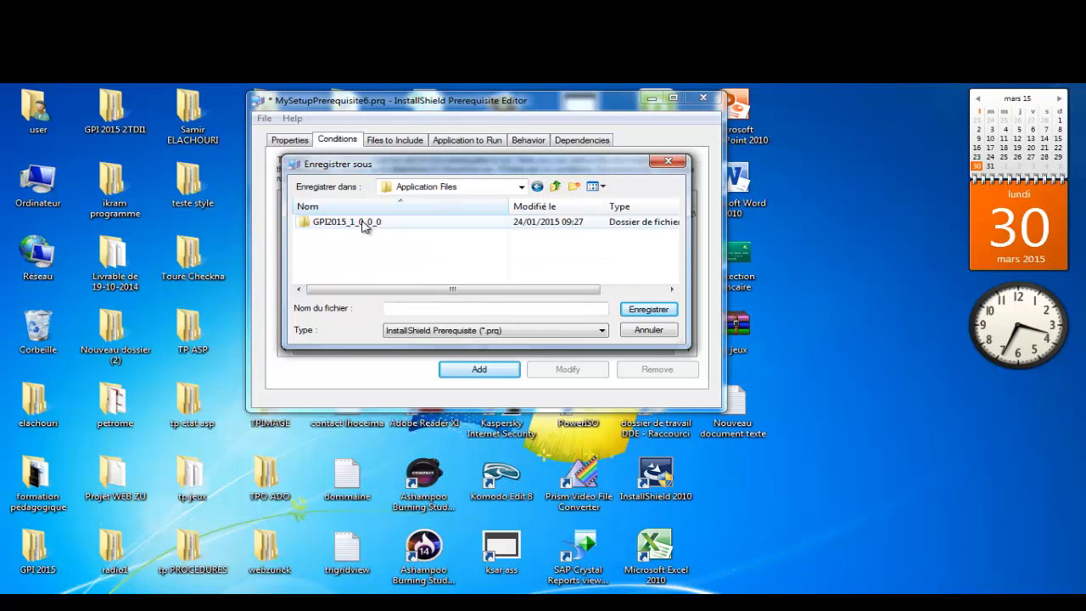
click(534, 188)
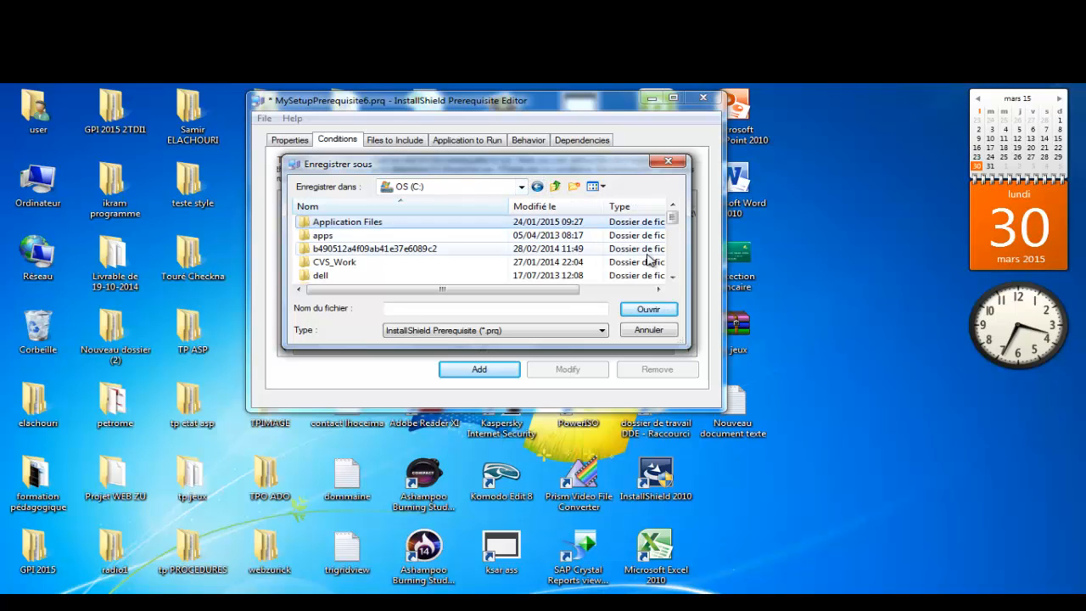
drag(671, 213, 673, 252)
double_click(382, 250)
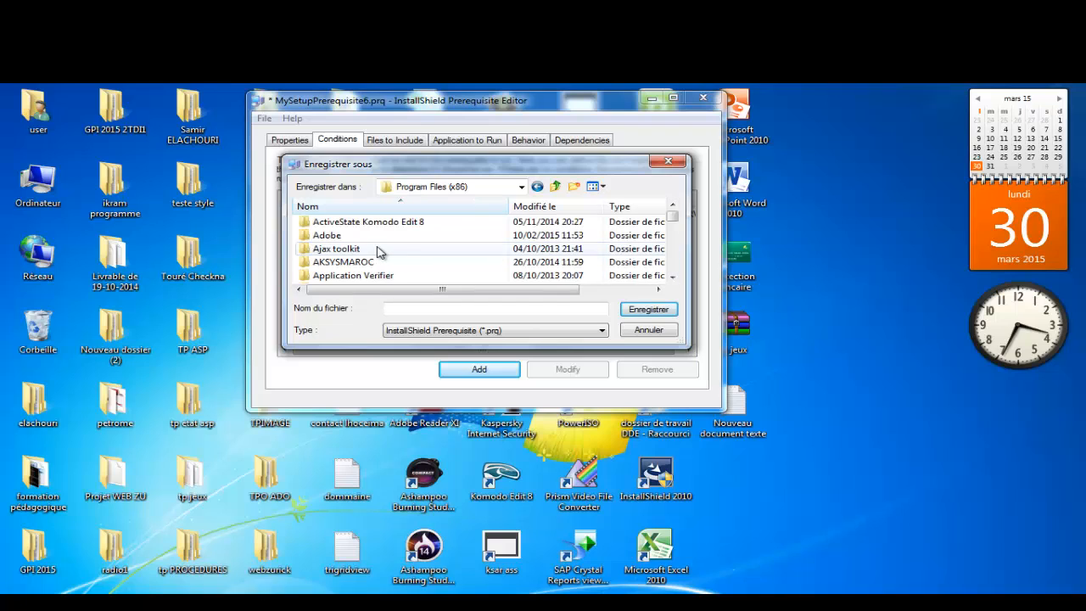
Step: Go into the InstallShield\2010\SetupPrerequisites folder
drag(673, 223, 674, 232)
click(356, 250)
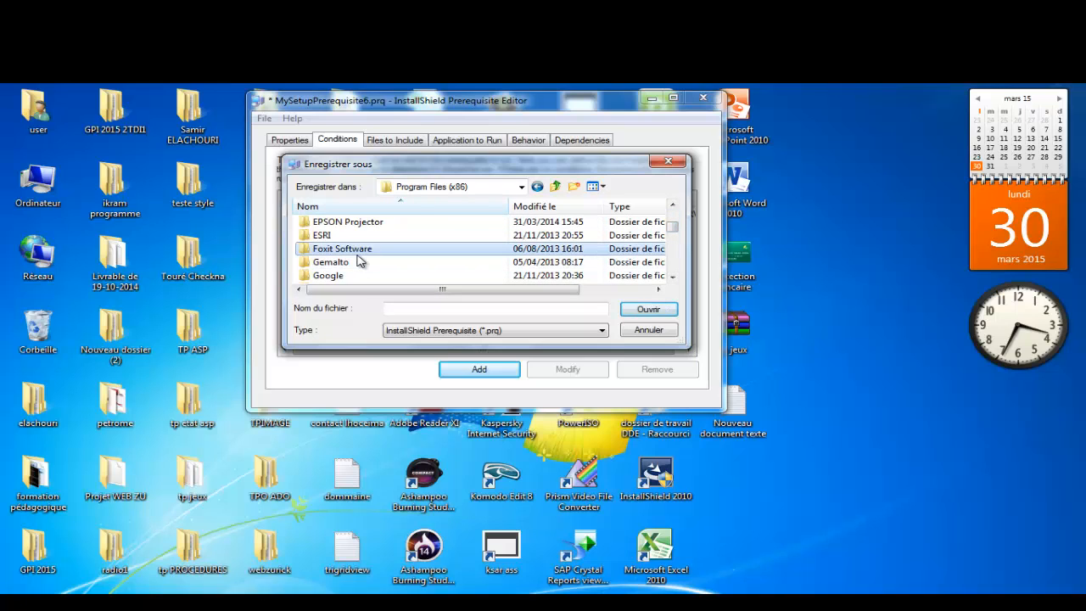
scroll(356, 259, down, 2)
click(359, 251)
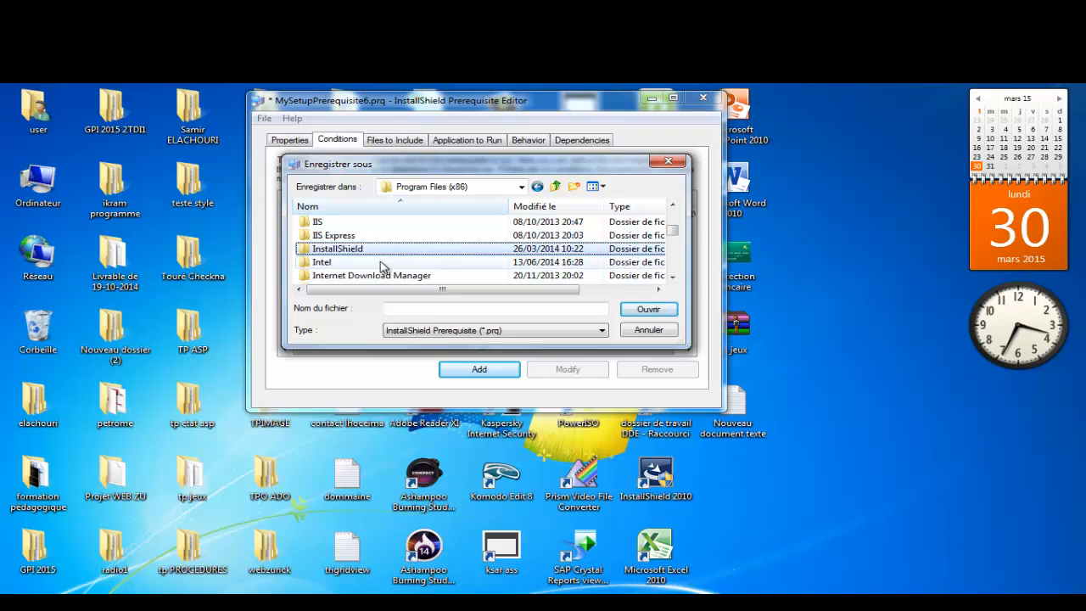
double_click(359, 250)
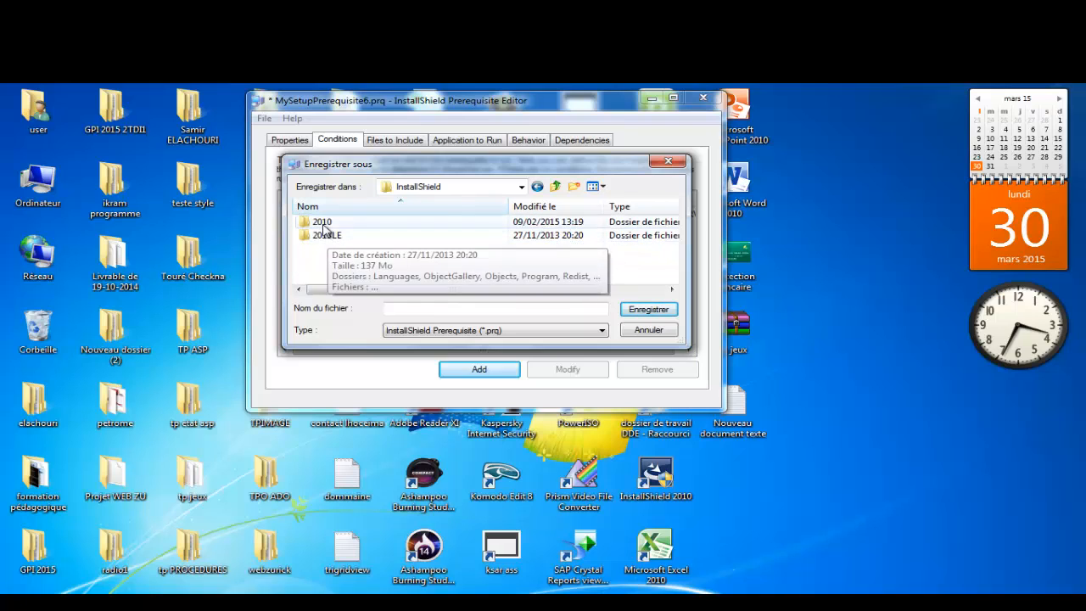
double_click(324, 225)
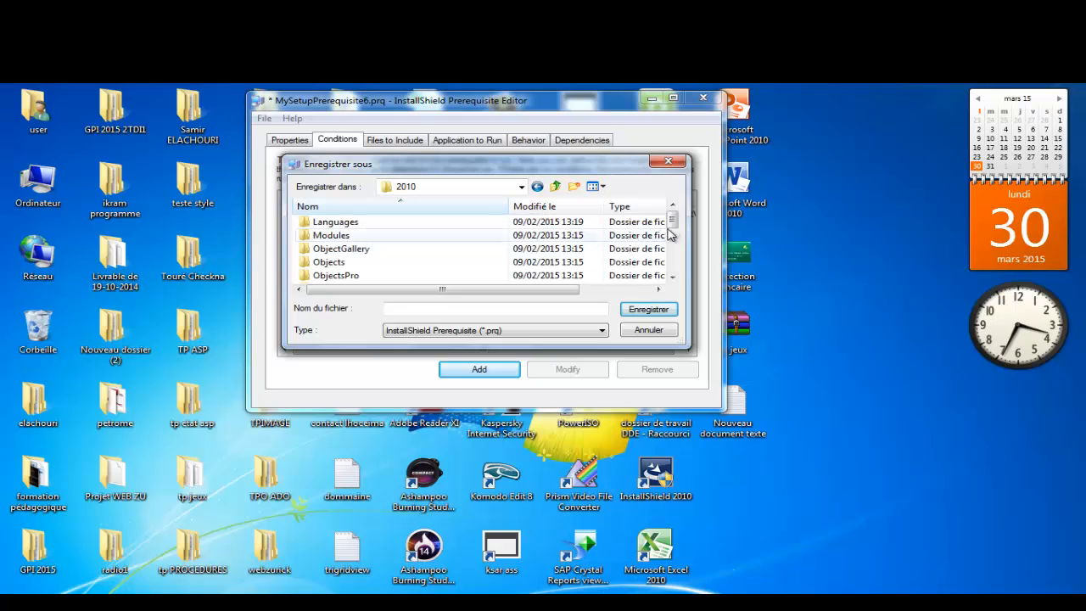
drag(671, 222, 672, 255)
click(348, 237)
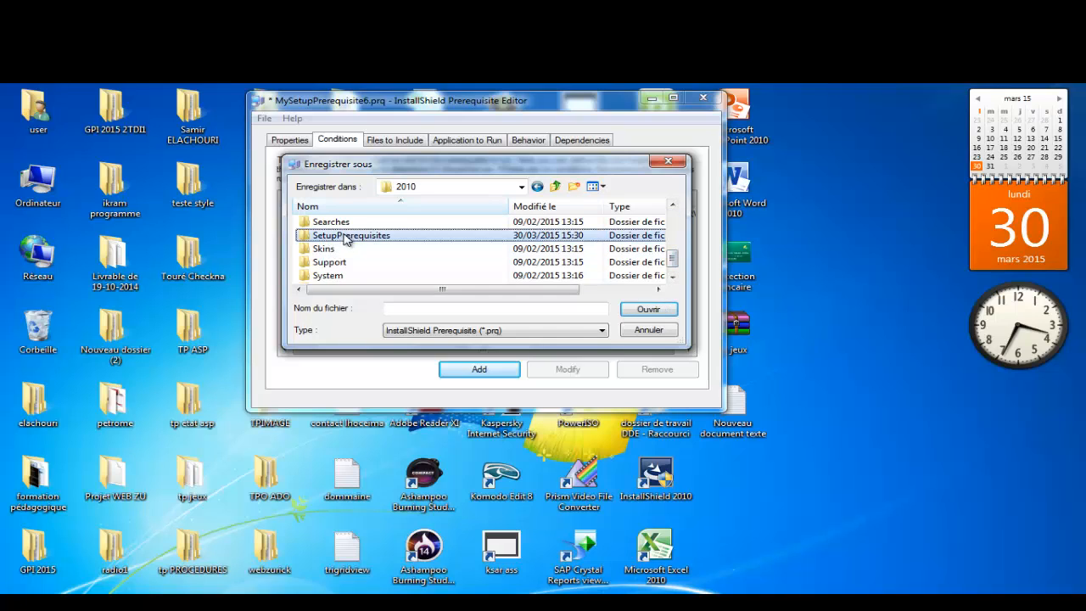
double_click(365, 240)
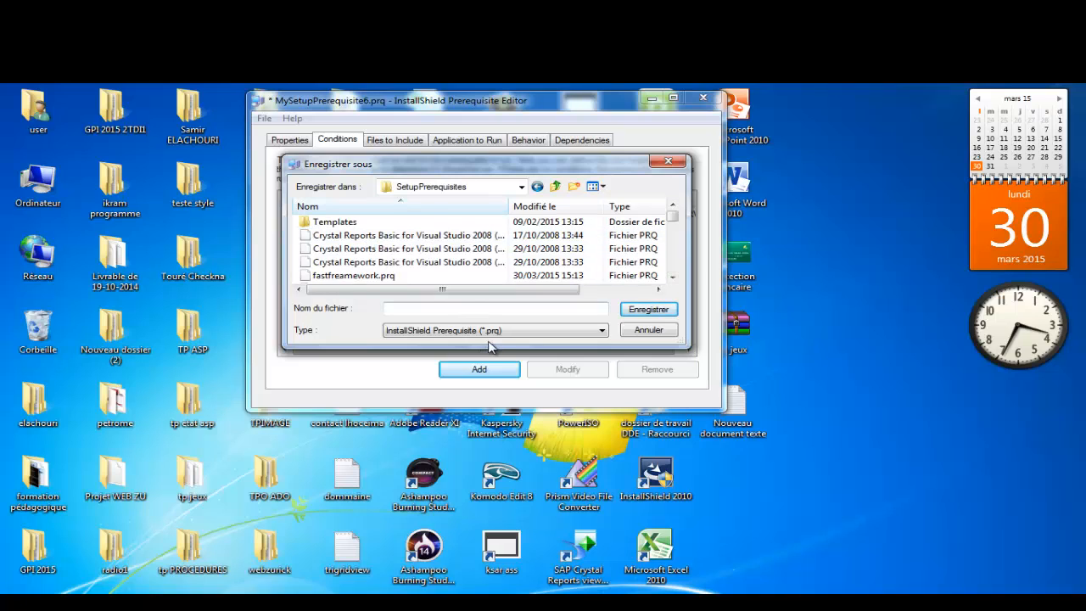
Step: Name the file 'fast crystal report' and save it
click(435, 308)
text(fa)
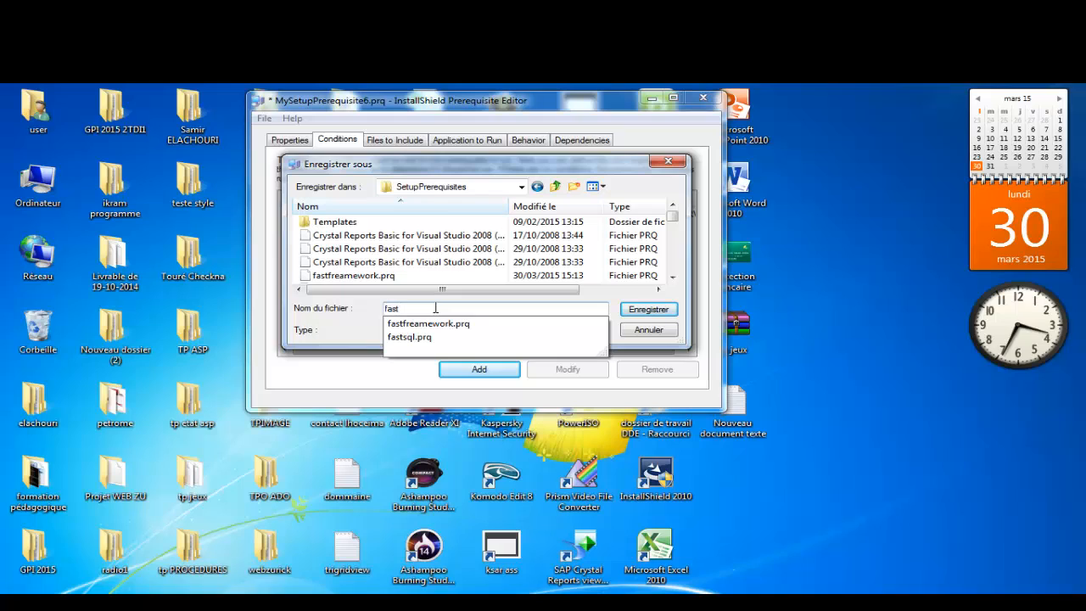
text(st)
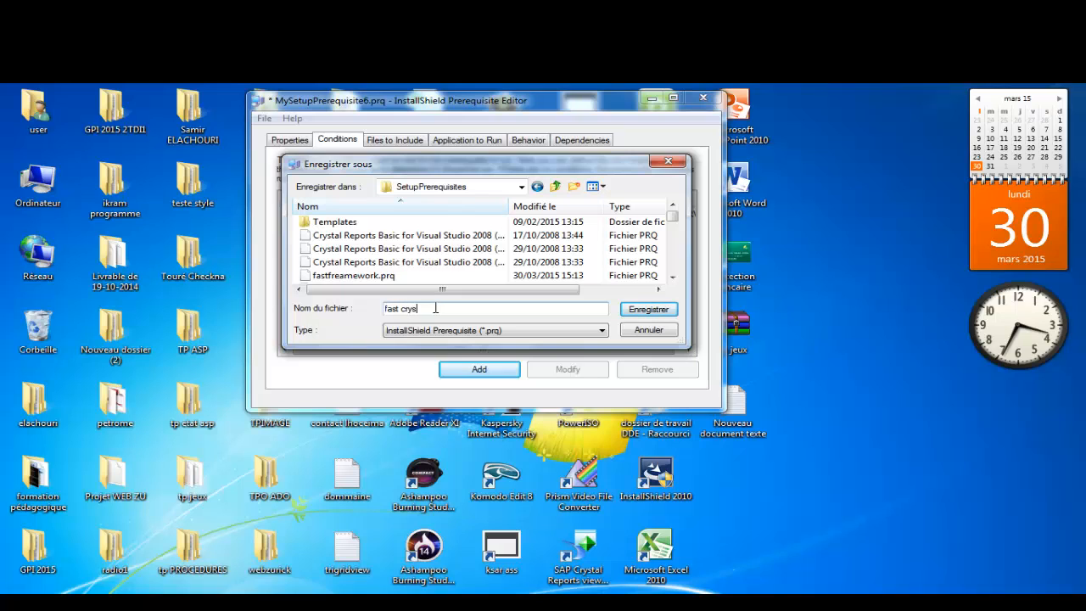
key(BackSpace)
click(649, 309)
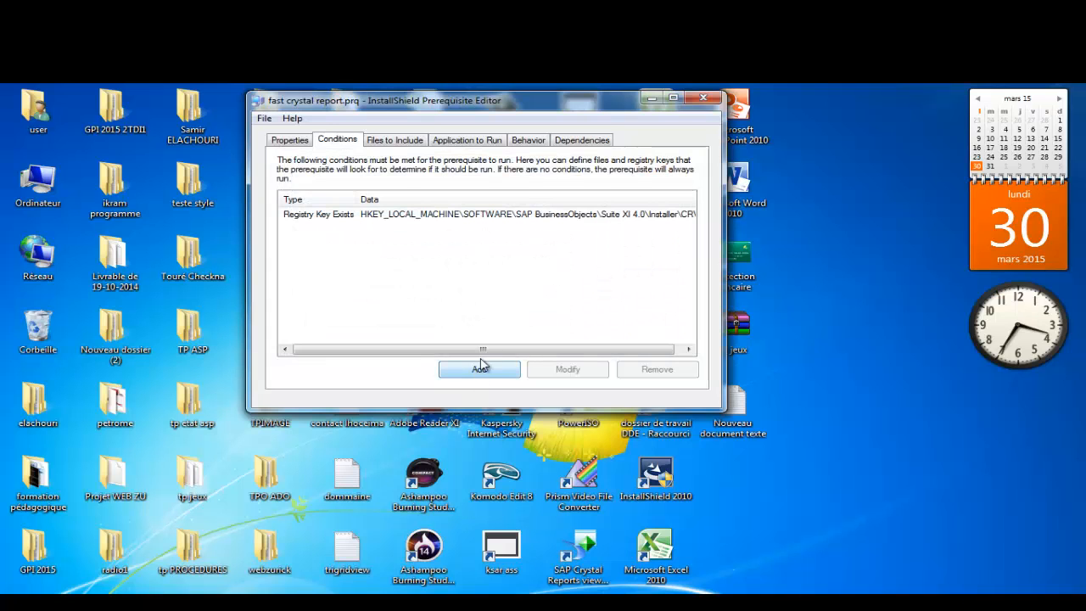
Step: Close the Prerequisite Editor and the InstallShield project
click(704, 98)
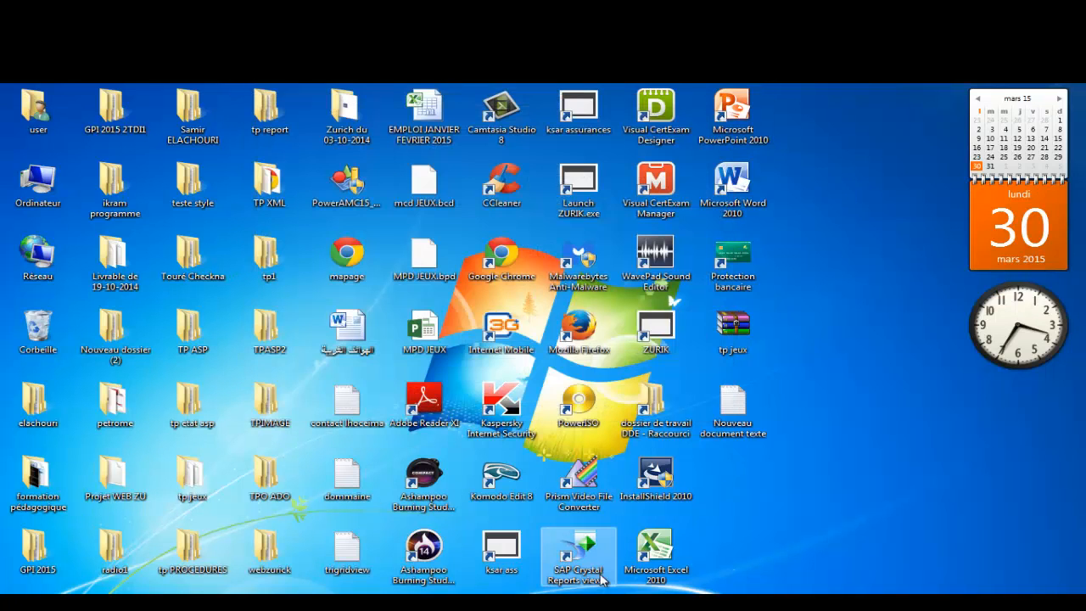
click(588, 600)
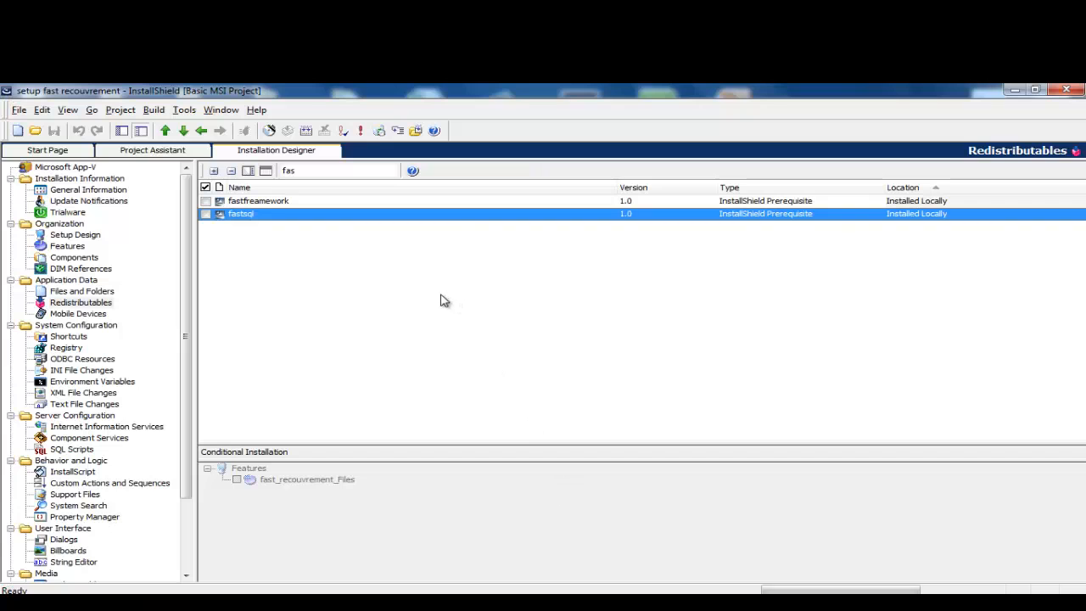
click(1065, 90)
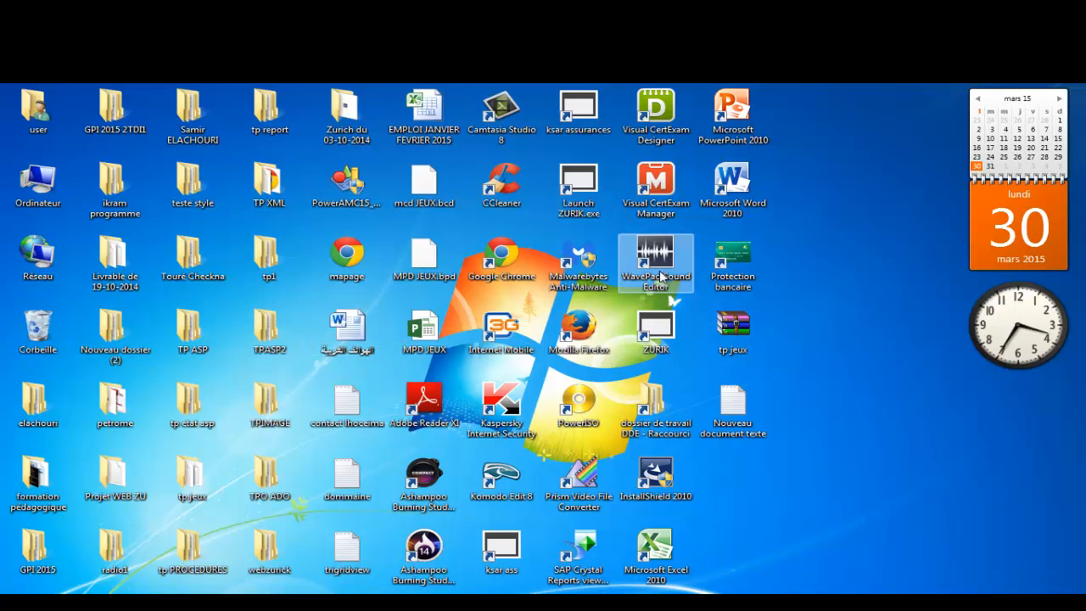
Step: Open setup fast recouvrement from the Zurich du 03-10-2014 folder and dismiss the CEIP prompt
mouse_move(416, 601)
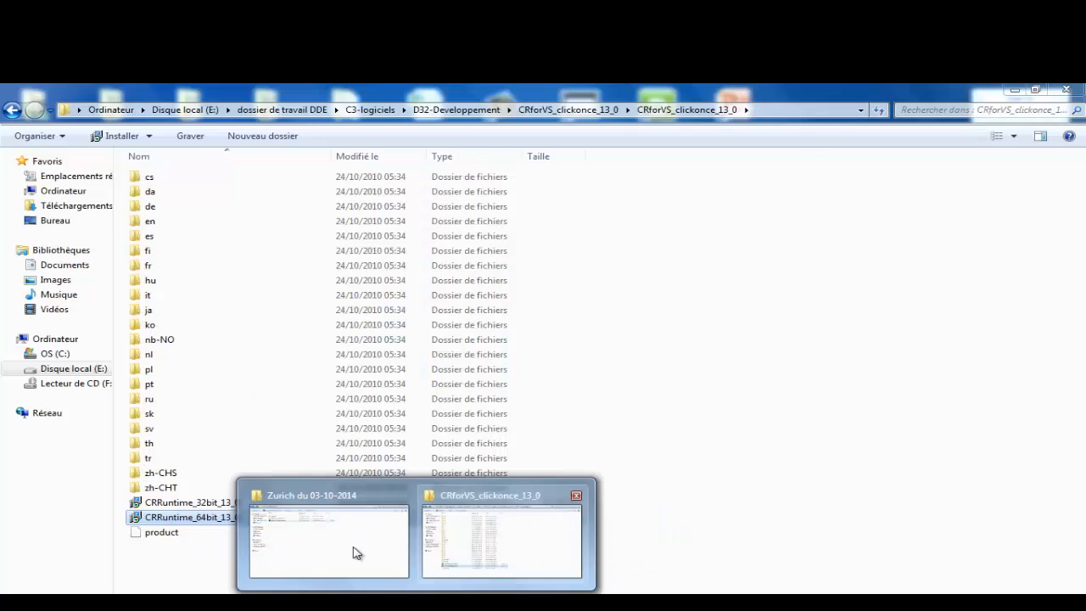
click(349, 552)
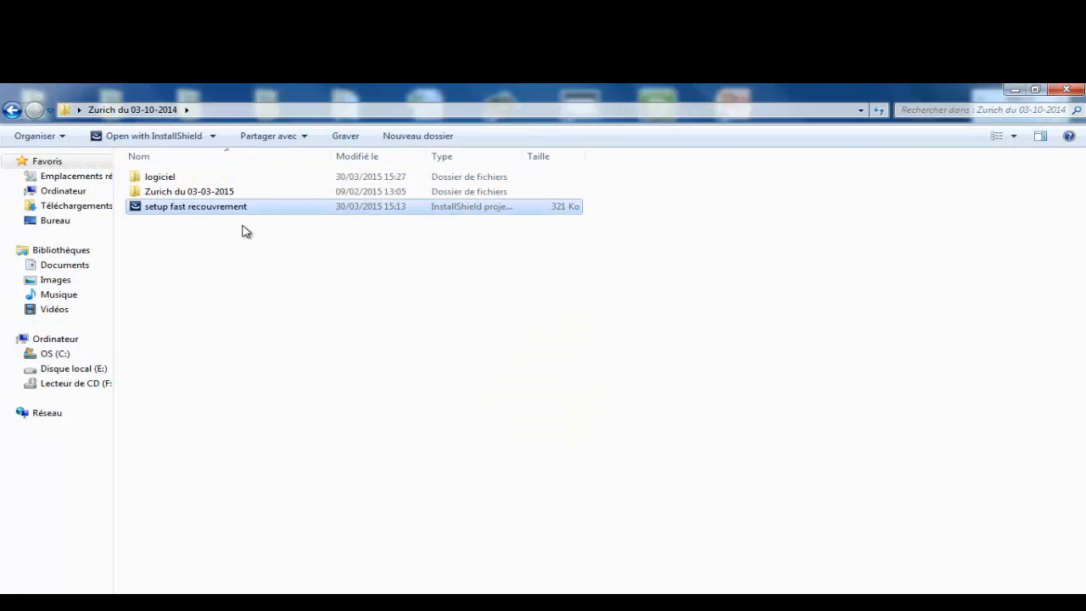
double_click(220, 209)
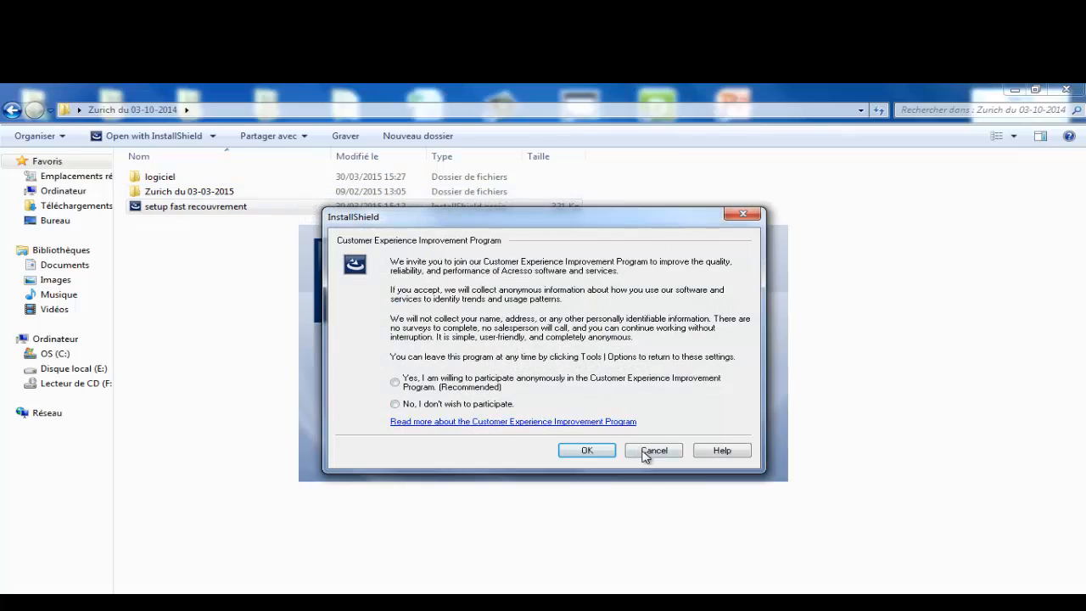
click(653, 450)
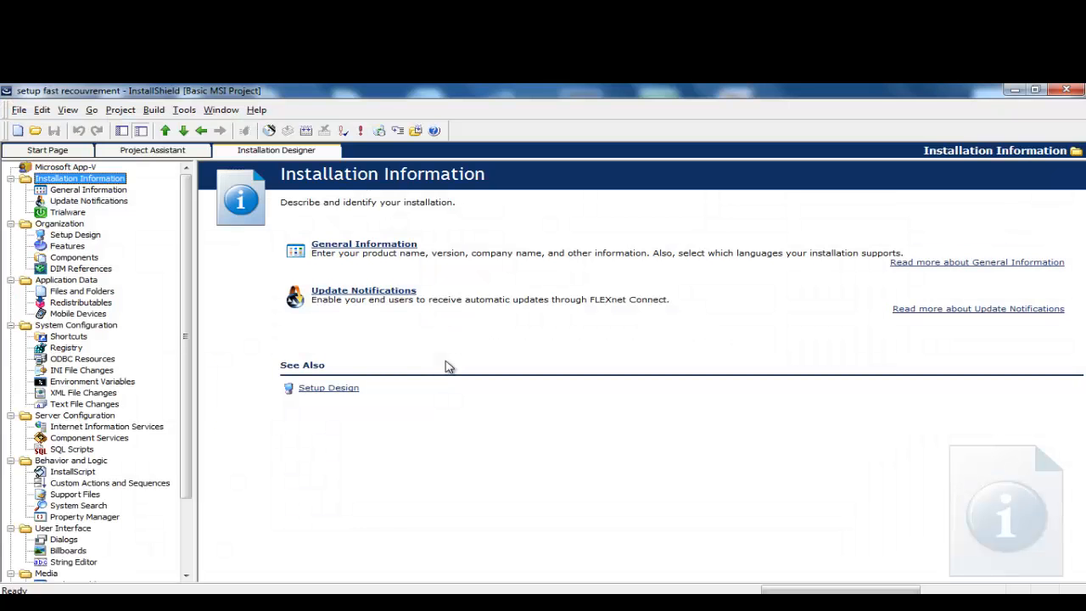
Step: Filter Redistributables by 'fas' and tick fastsql, fastframework and fast crystal report, installing before feature selection
click(102, 303)
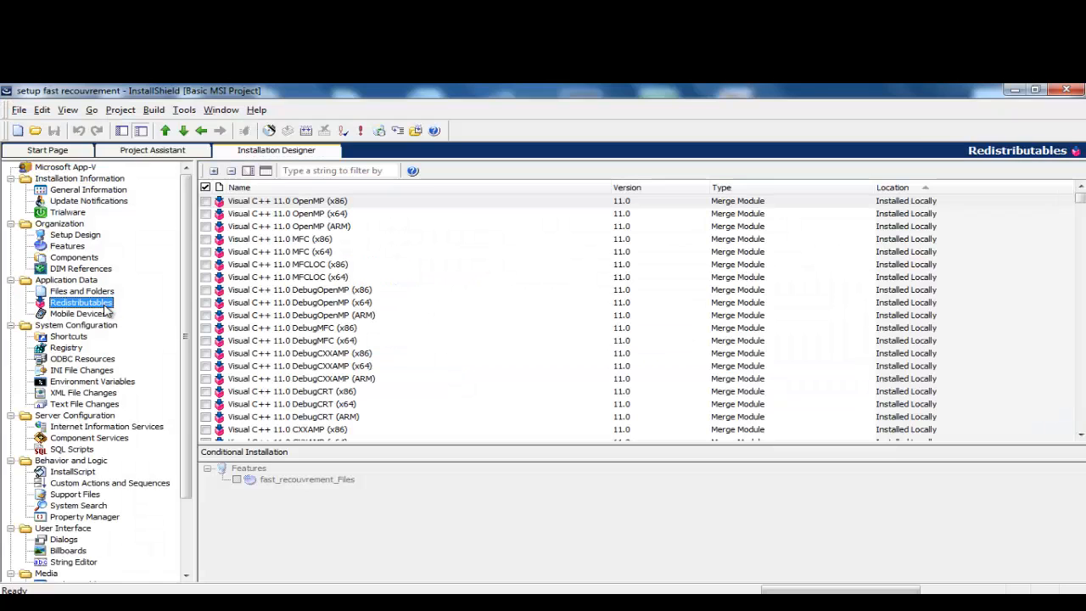
click(318, 173)
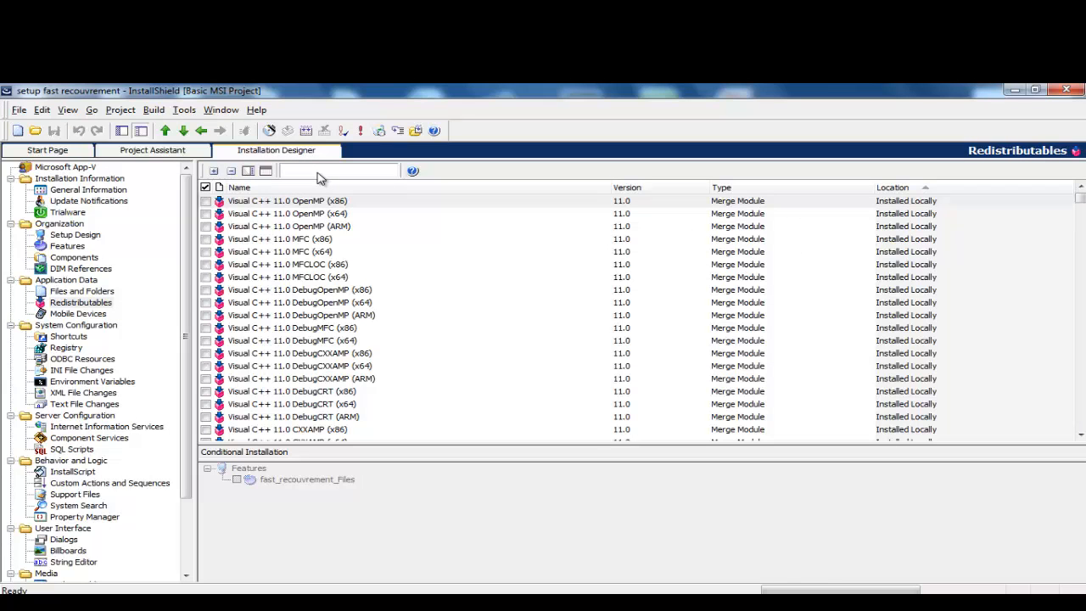
text(fast)
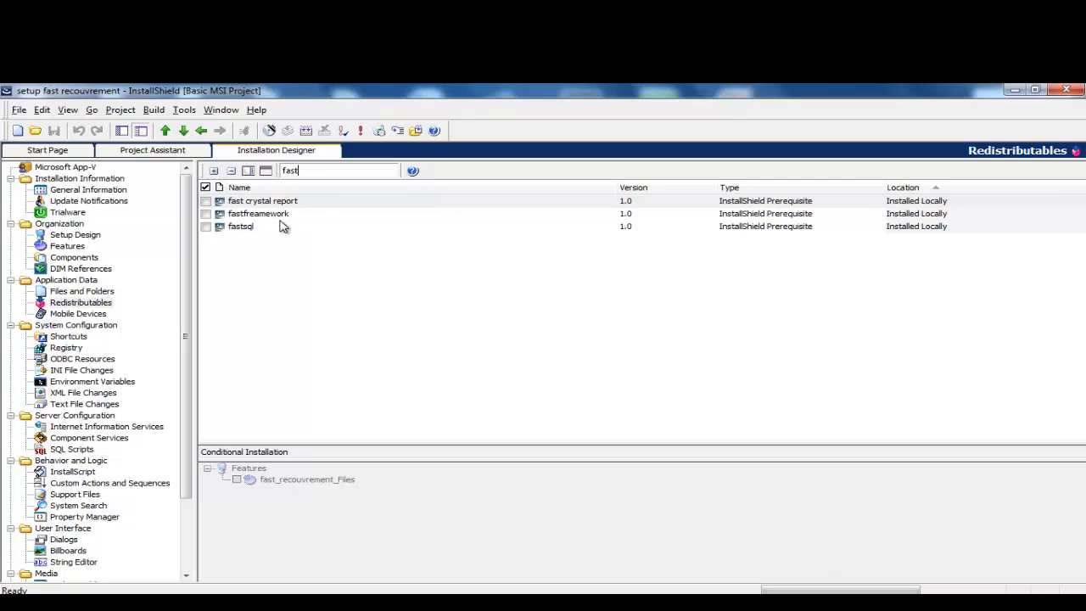
click(206, 226)
click(205, 213)
click(205, 200)
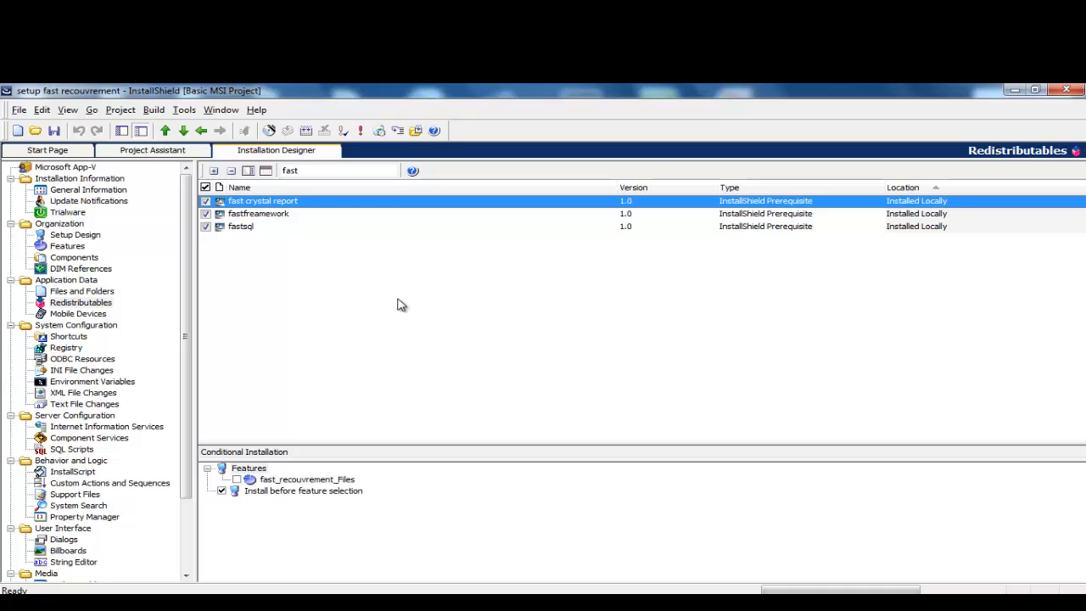
click(240, 480)
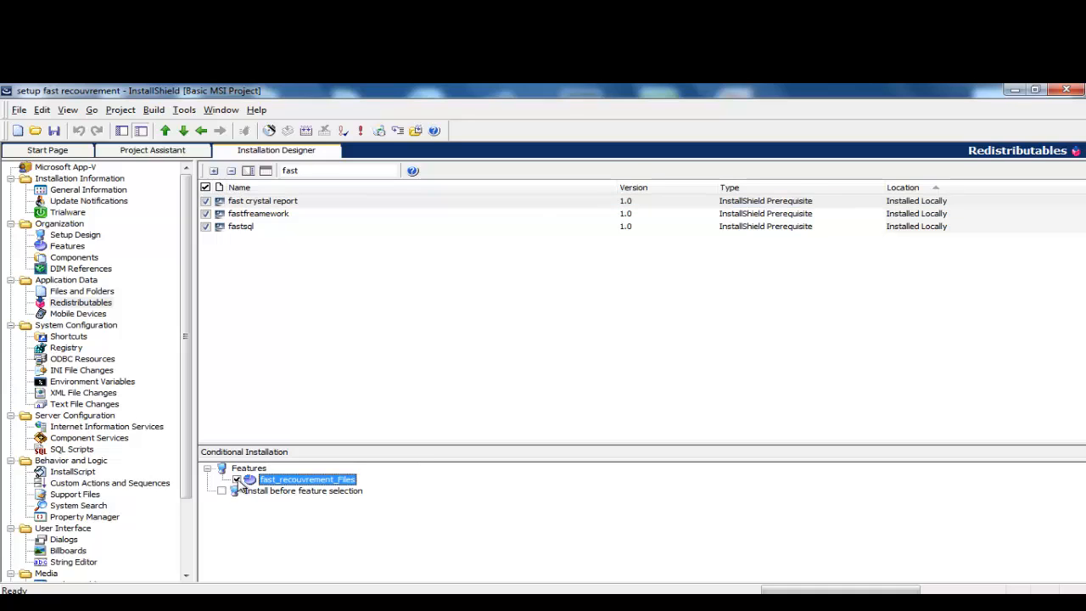
click(233, 493)
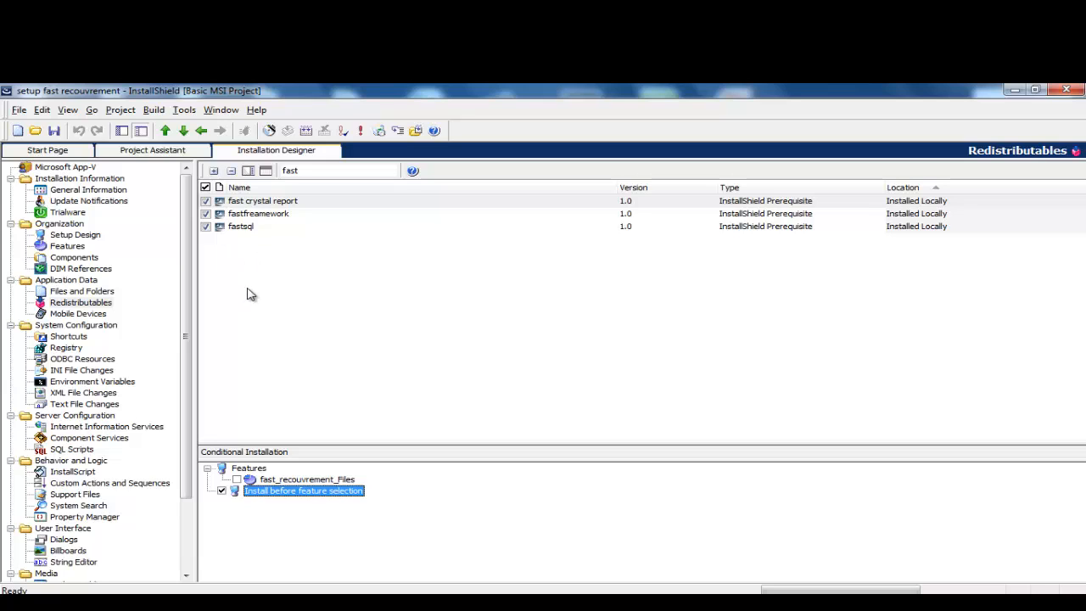
Step: Scroll the Installation Designer tree to Server Configuration and select SQL Scripts
drag(188, 333, 189, 366)
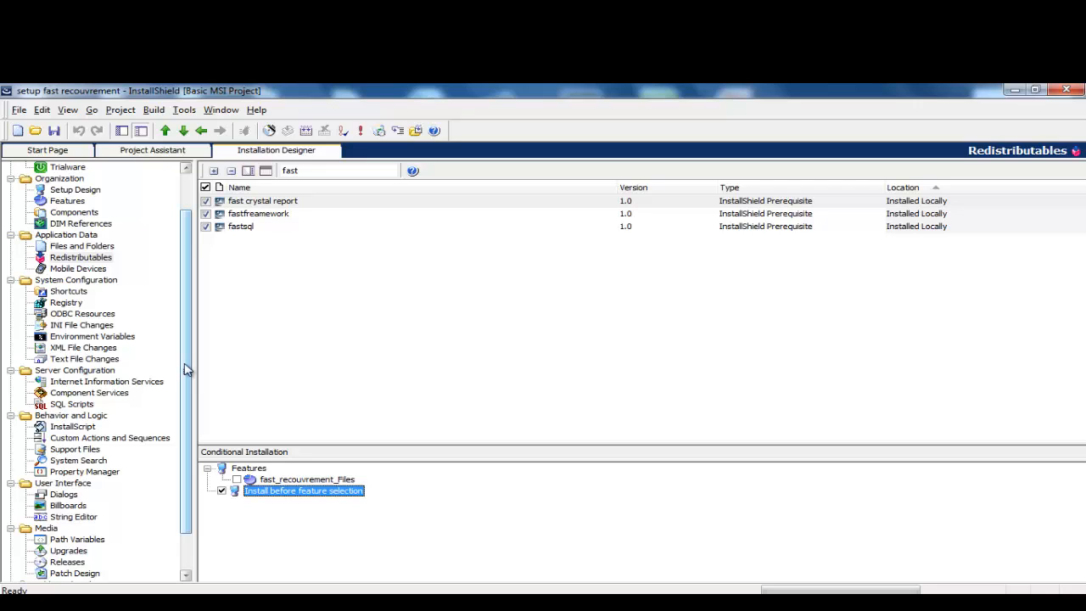
click(64, 404)
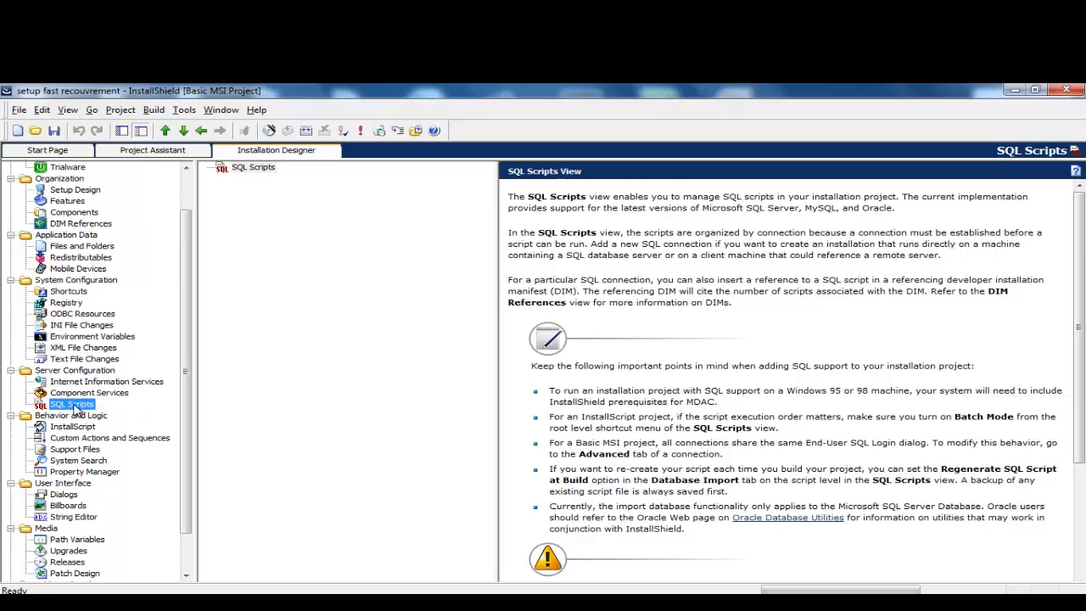
Step: Add a new SQL connection under the SQL Scripts node, keeping the default name NewSQLConnection1
click(59, 373)
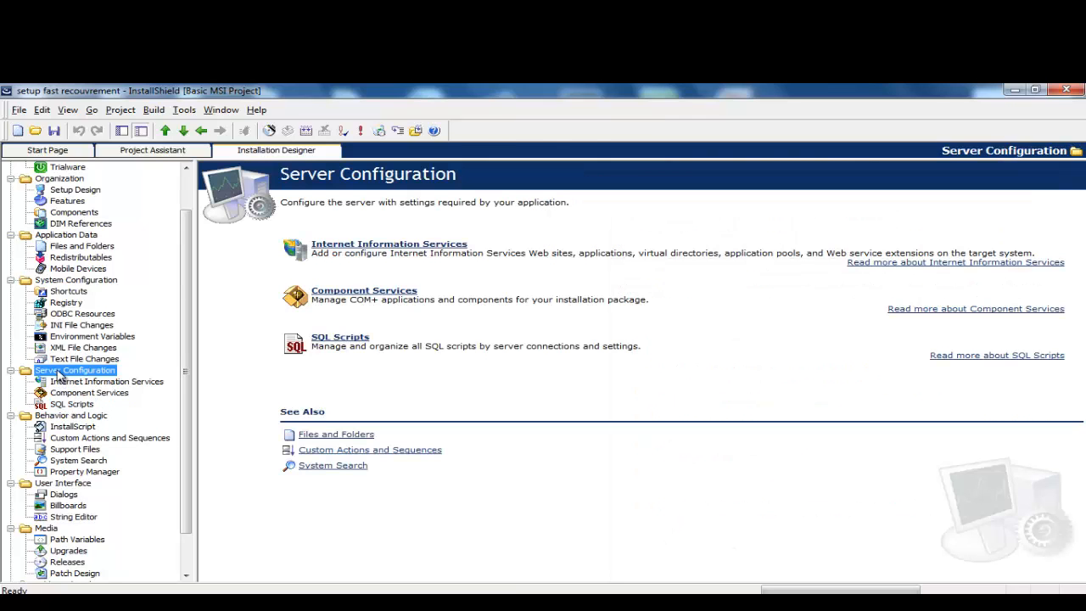
click(67, 409)
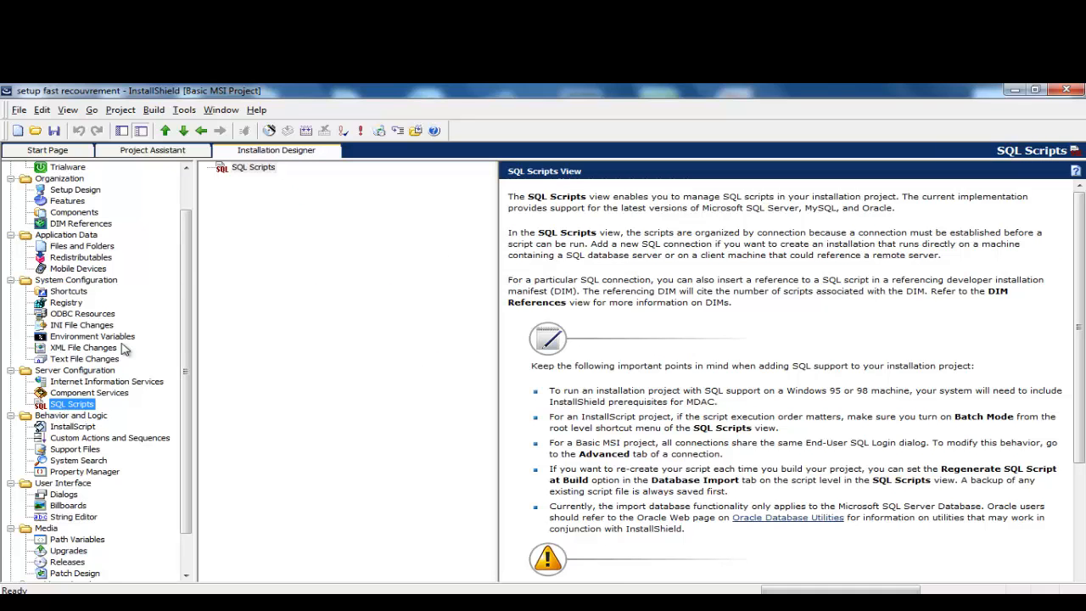
click(242, 170)
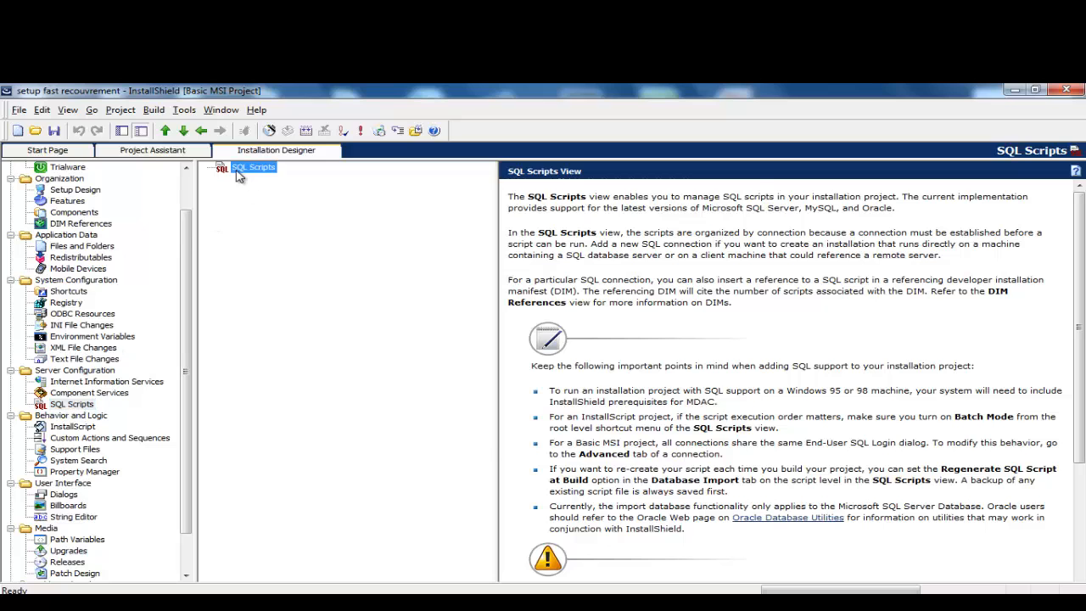
click(735, 190)
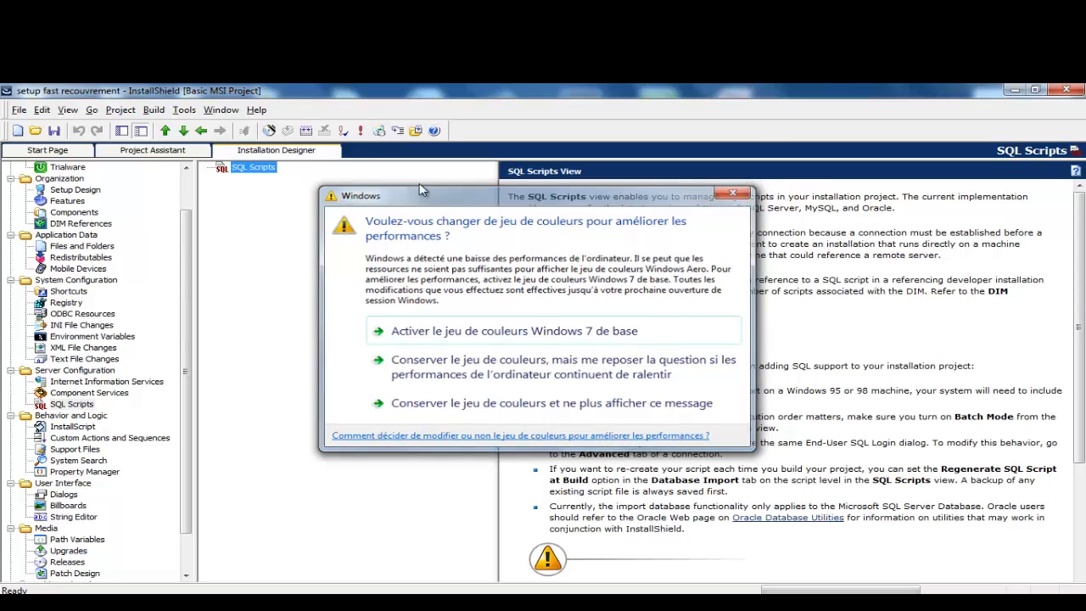
right_click(248, 167)
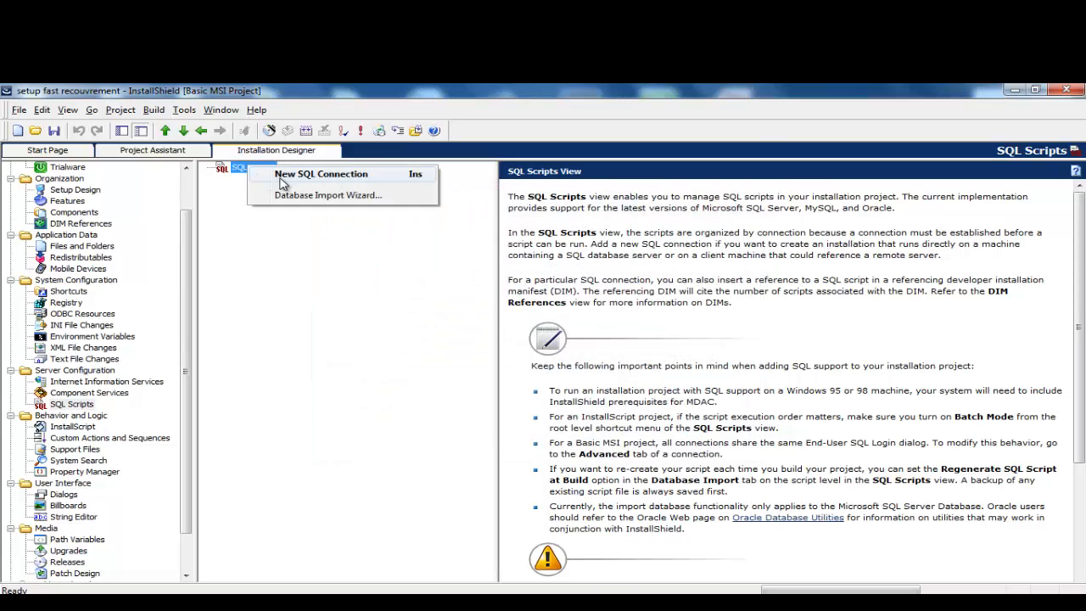
click(310, 175)
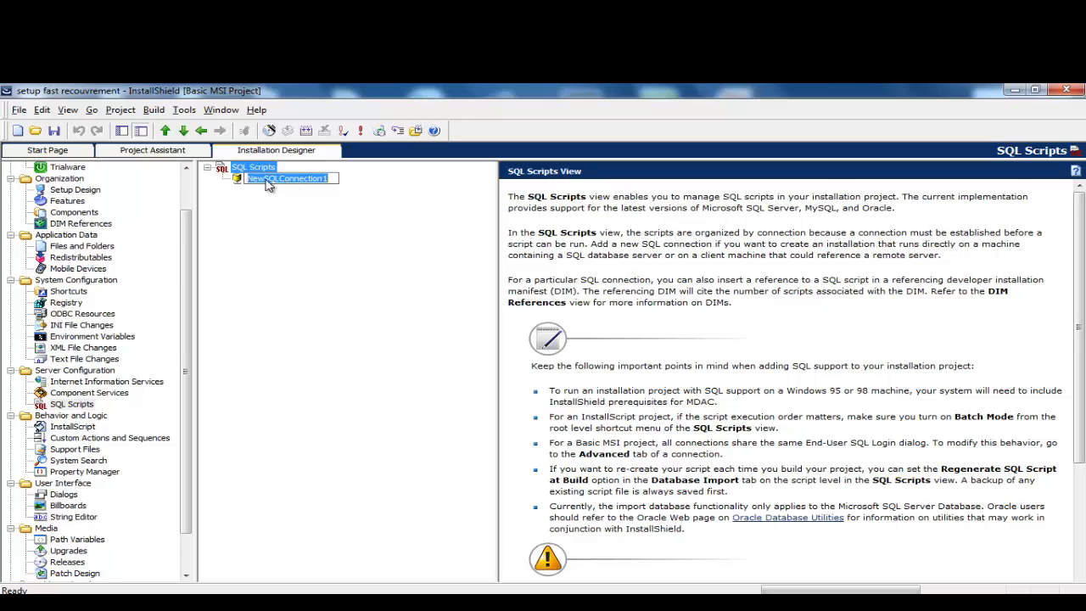
key(Return)
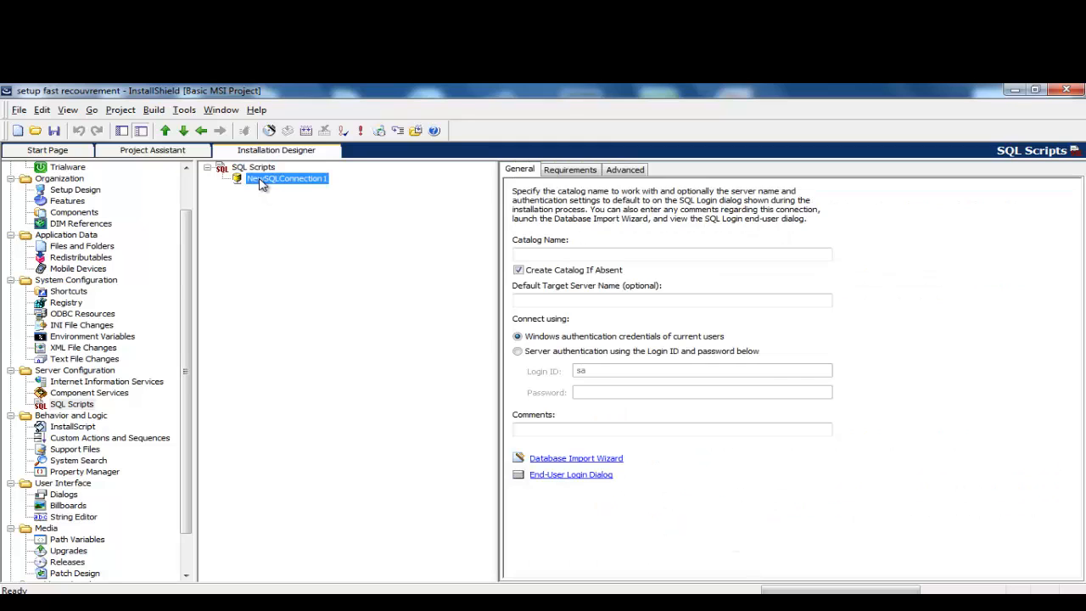
Step: Start importing script files into NewSQLConnection1, cancel, then begin editing the default target server name
right_click(262, 185)
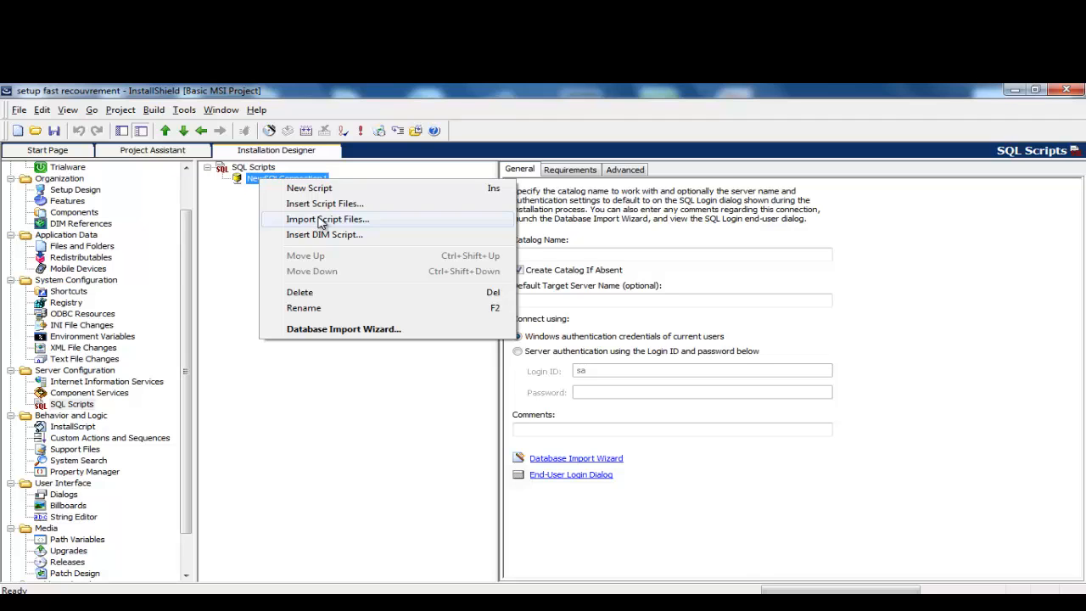
click(322, 220)
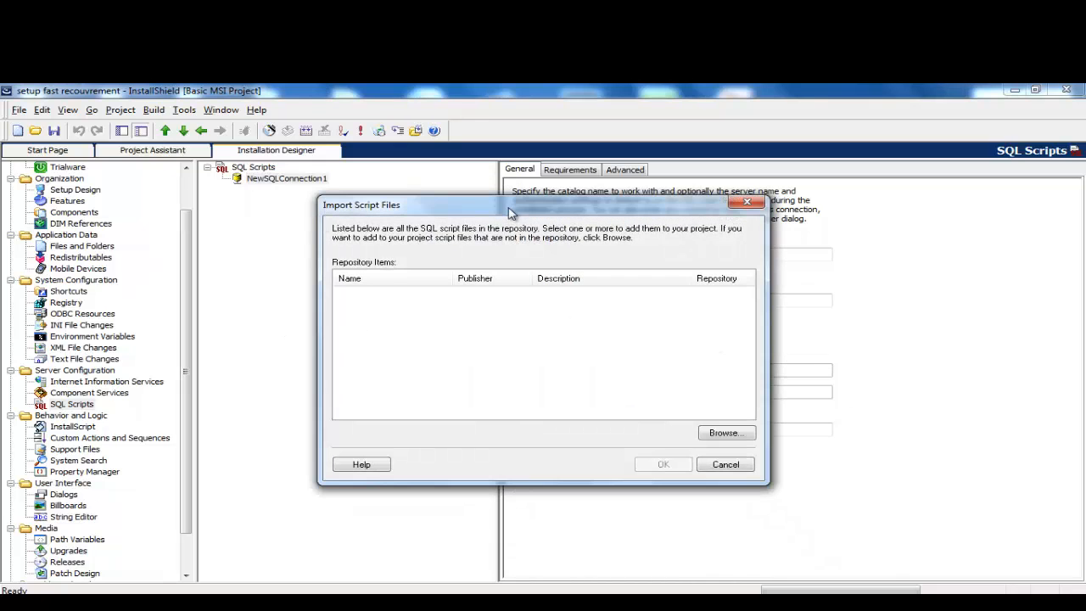
drag(507, 207, 251, 333)
drag(173, 367, 203, 361)
click(428, 350)
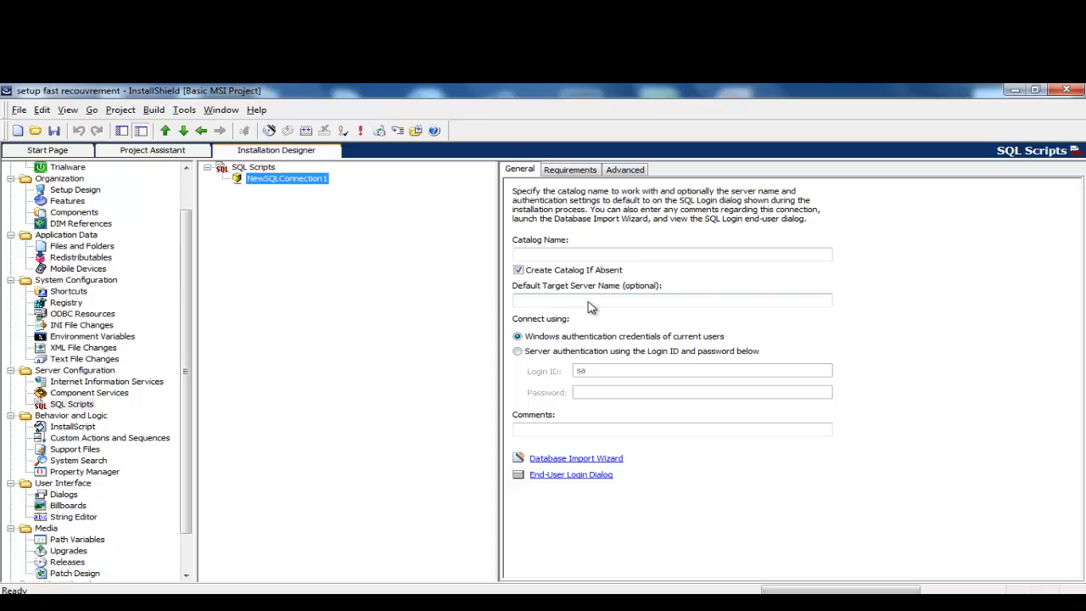
click(591, 308)
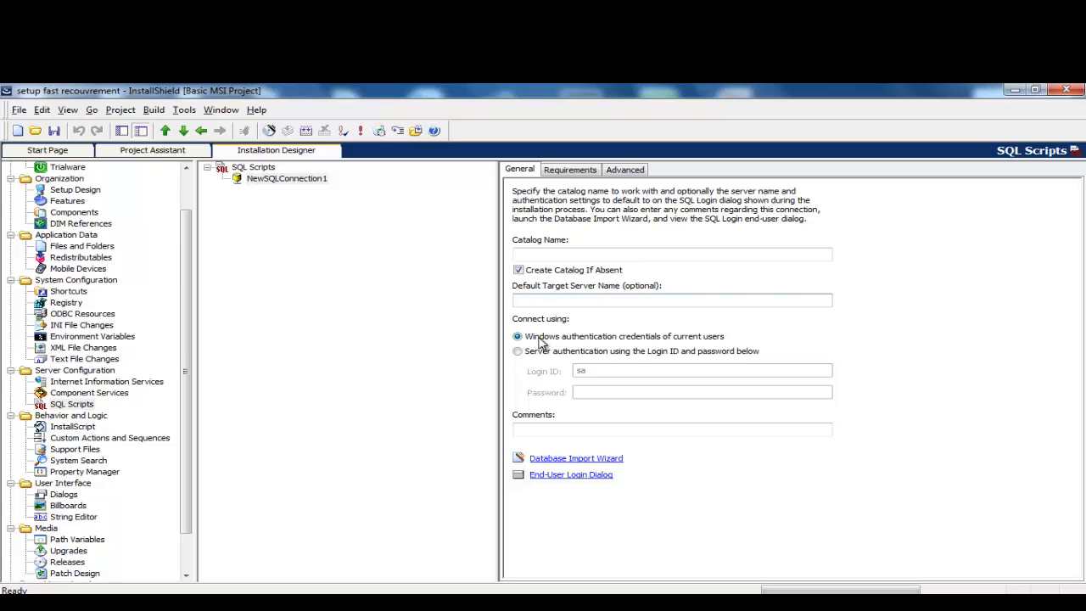
Step: Reopen the Import Script Files dialog for NewSQLConnection1 and move it aside
right_click(282, 179)
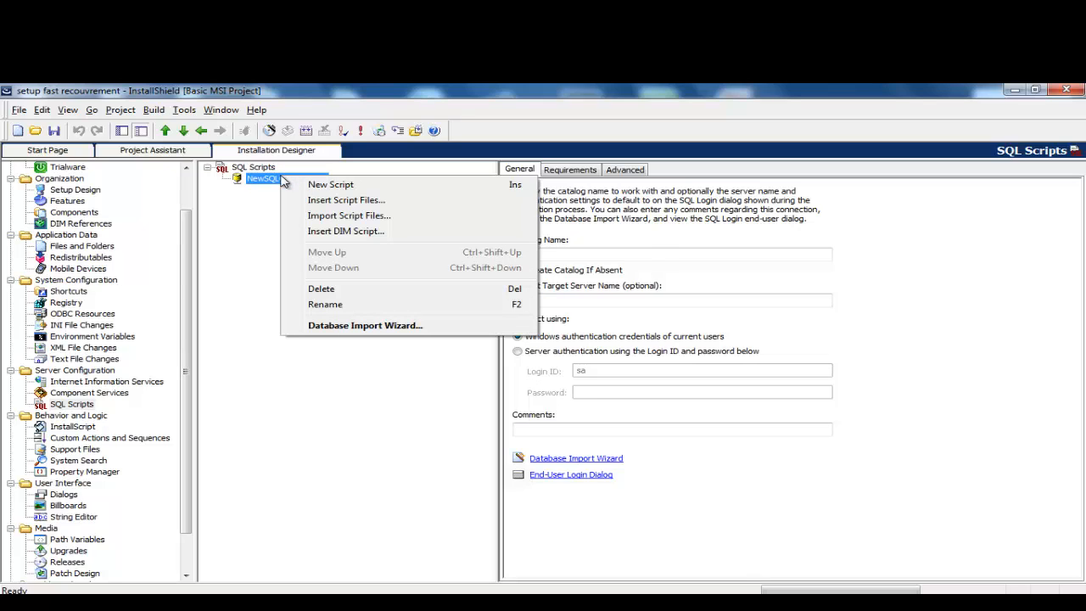
click(342, 218)
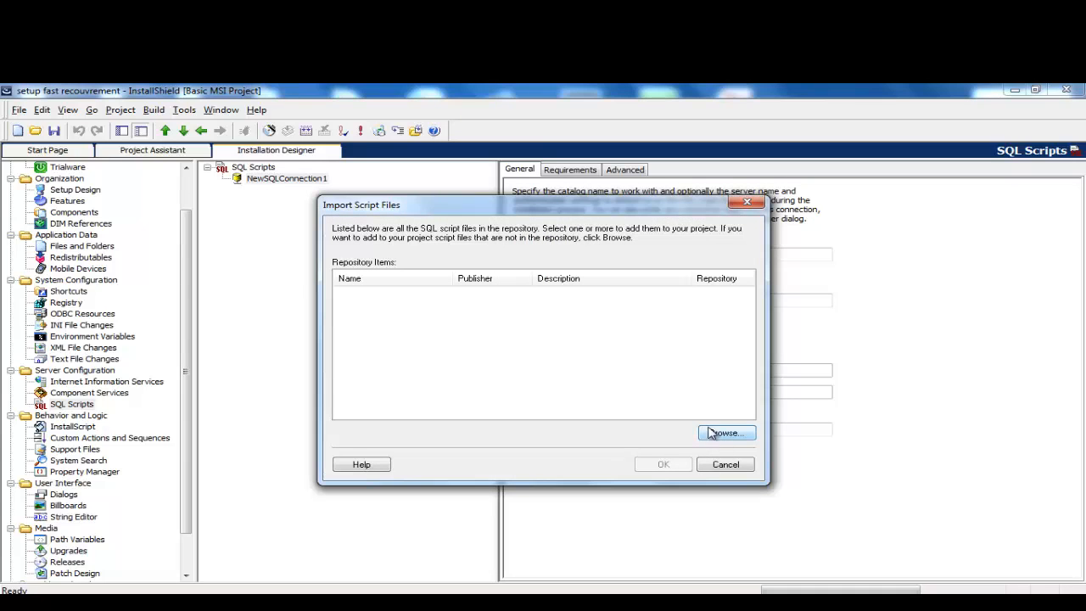
drag(480, 212, 393, 198)
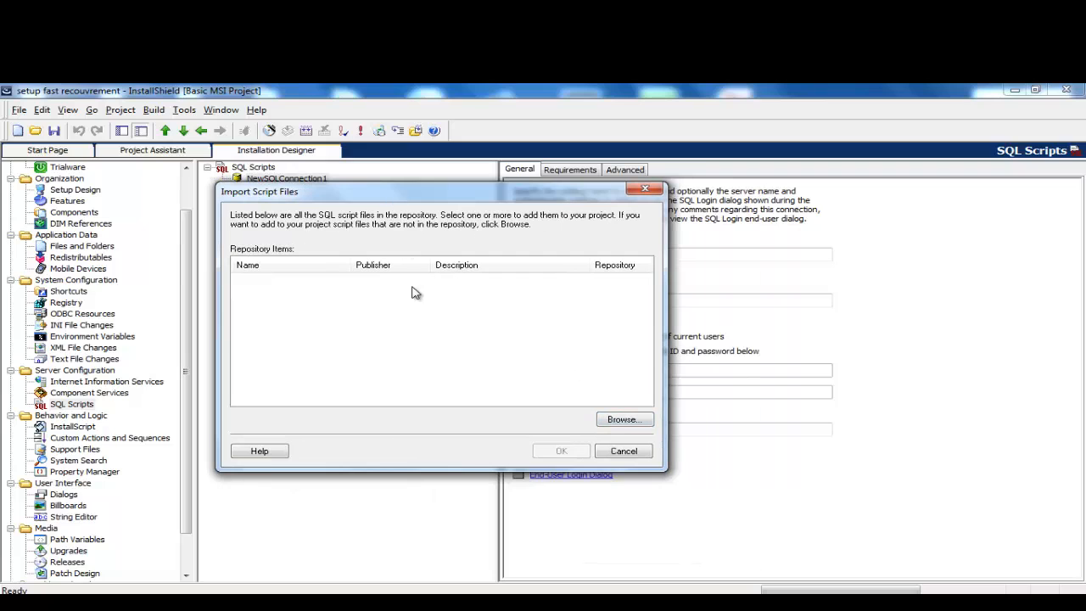
click(416, 603)
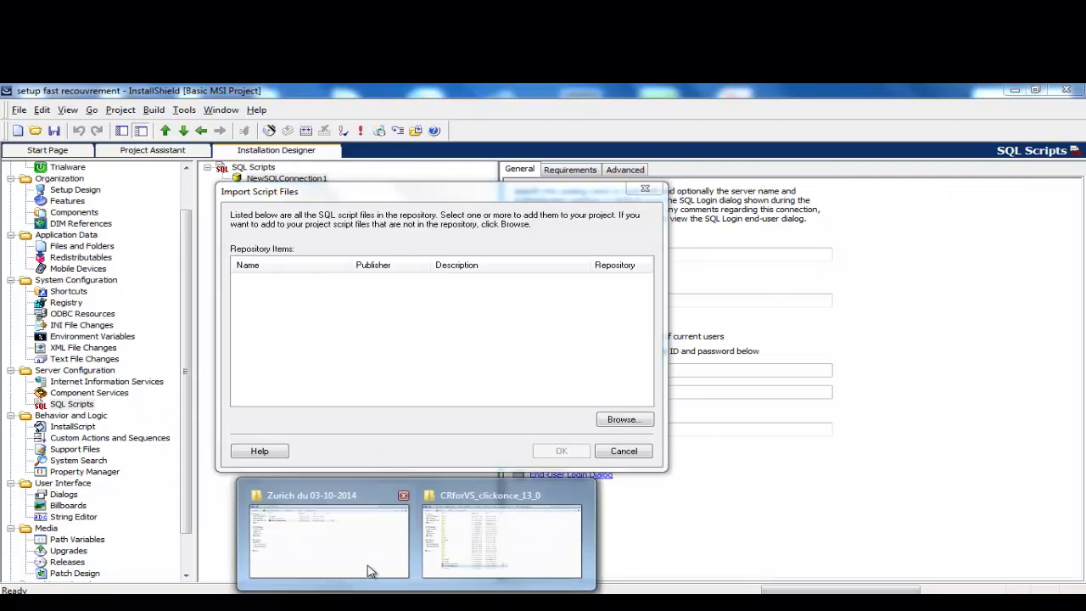
Step: In Explorer, navigate to Zurich du 03-03-2015 > Base données Requite
click(370, 570)
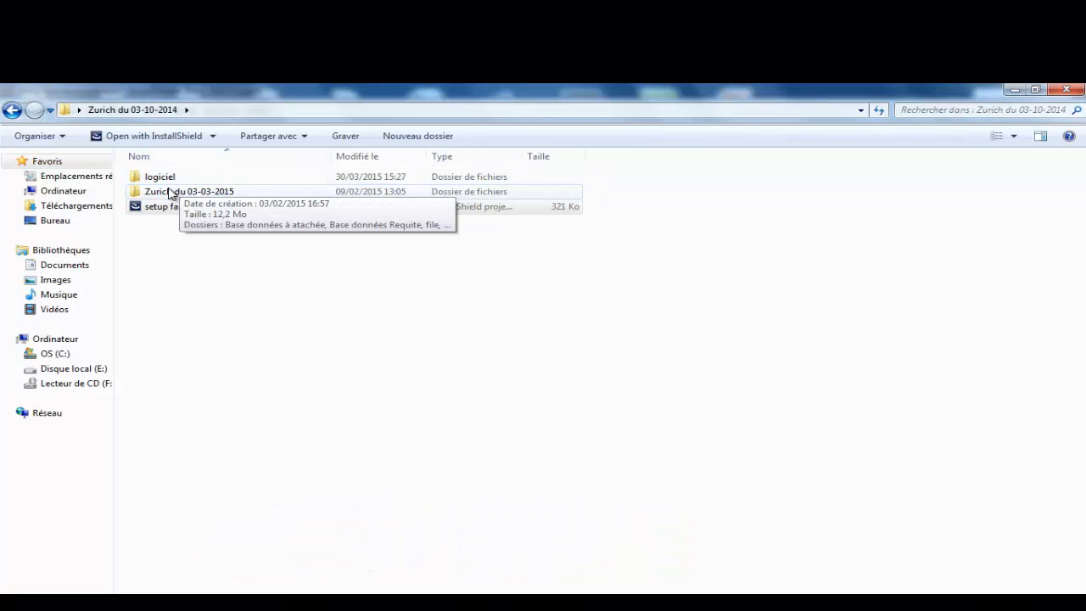
double_click(169, 192)
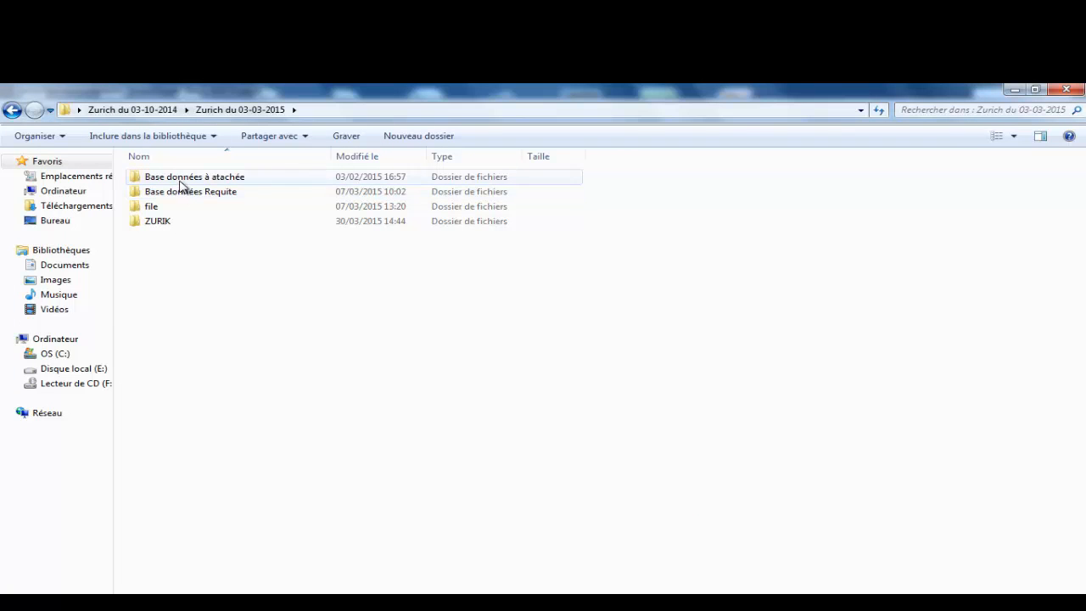
click(182, 192)
double_click(174, 194)
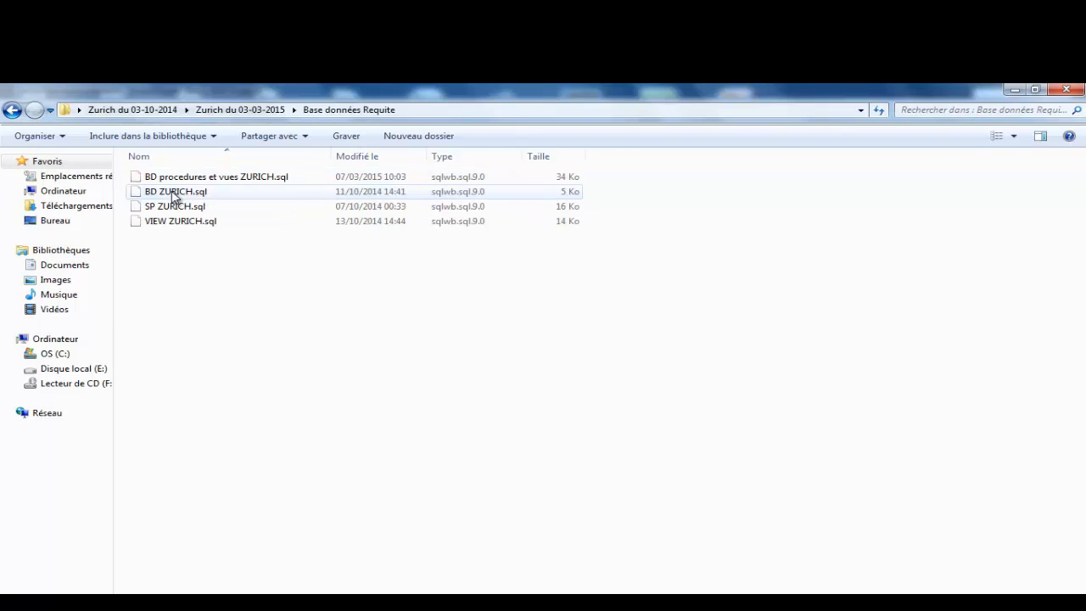
click(12, 110)
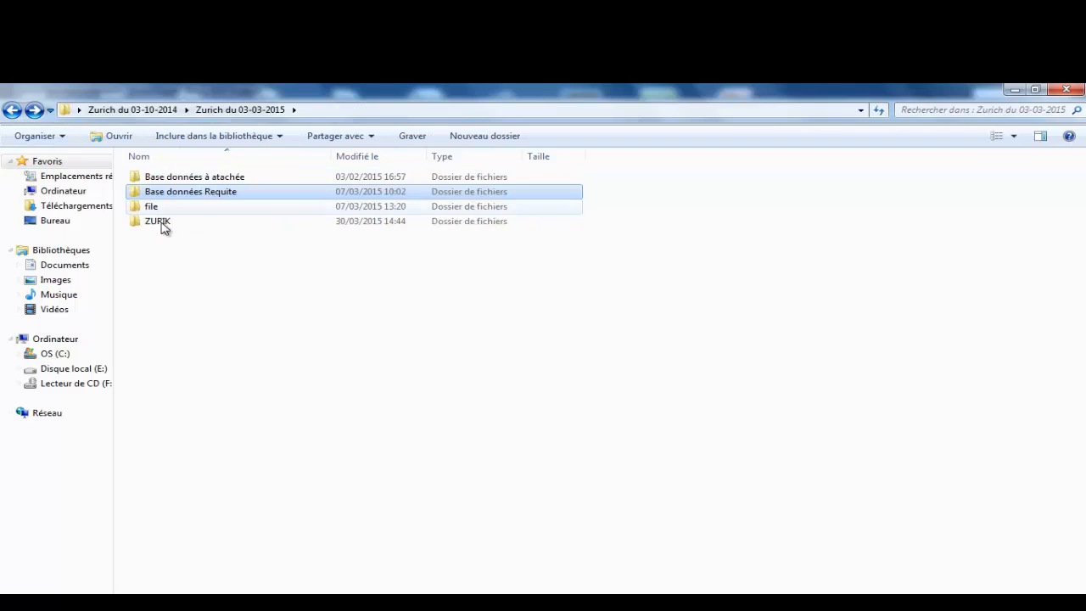
double_click(147, 207)
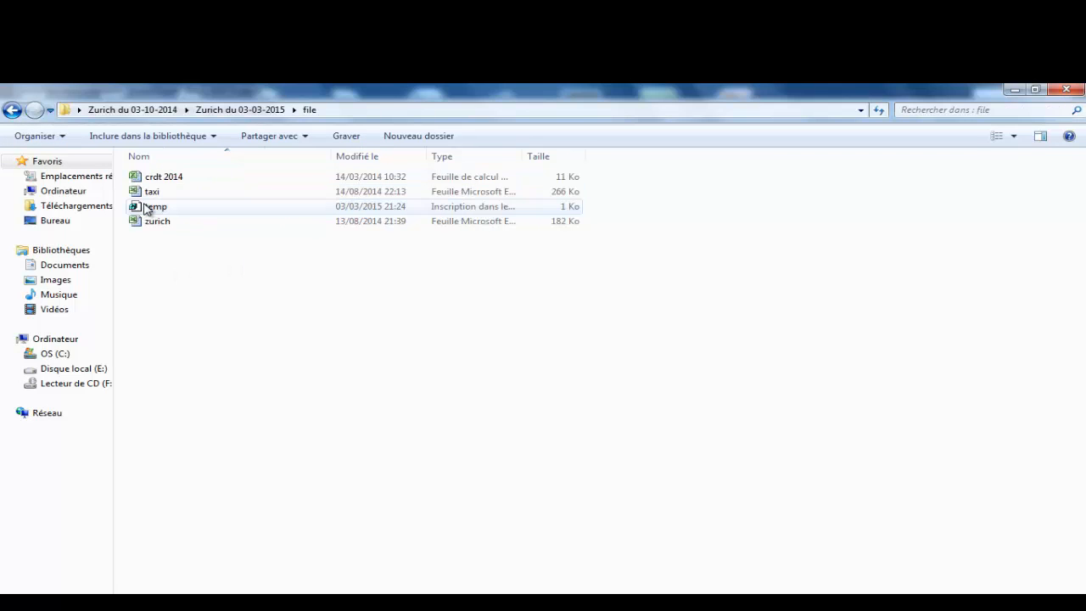
click(12, 110)
double_click(178, 194)
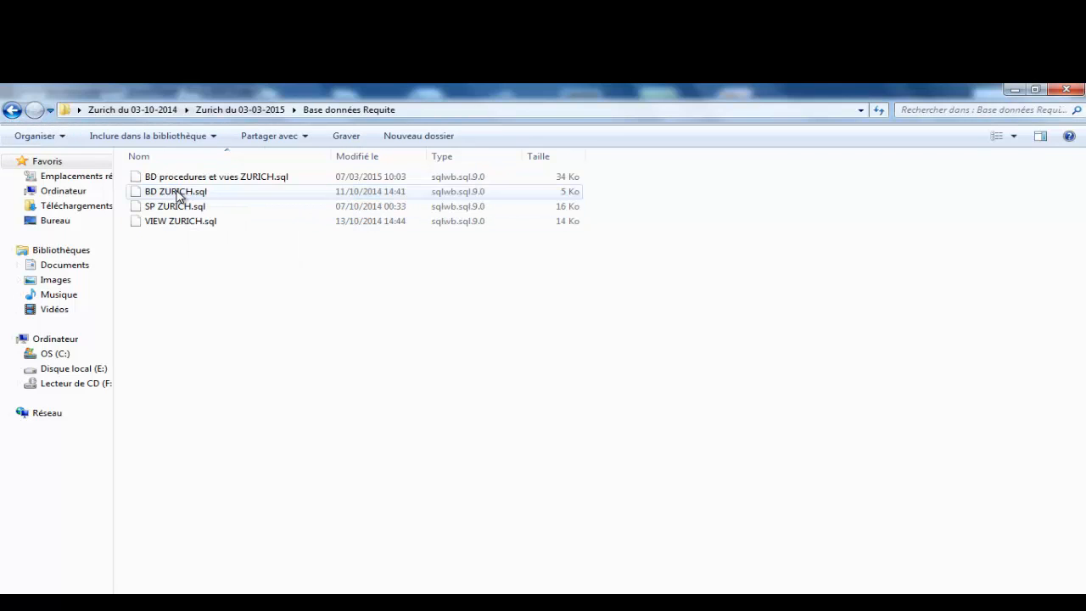
Step: Try opening BD procedures et vues ZURICH.sql, dismiss the cannot-open message, and bring up its context menu
click(177, 182)
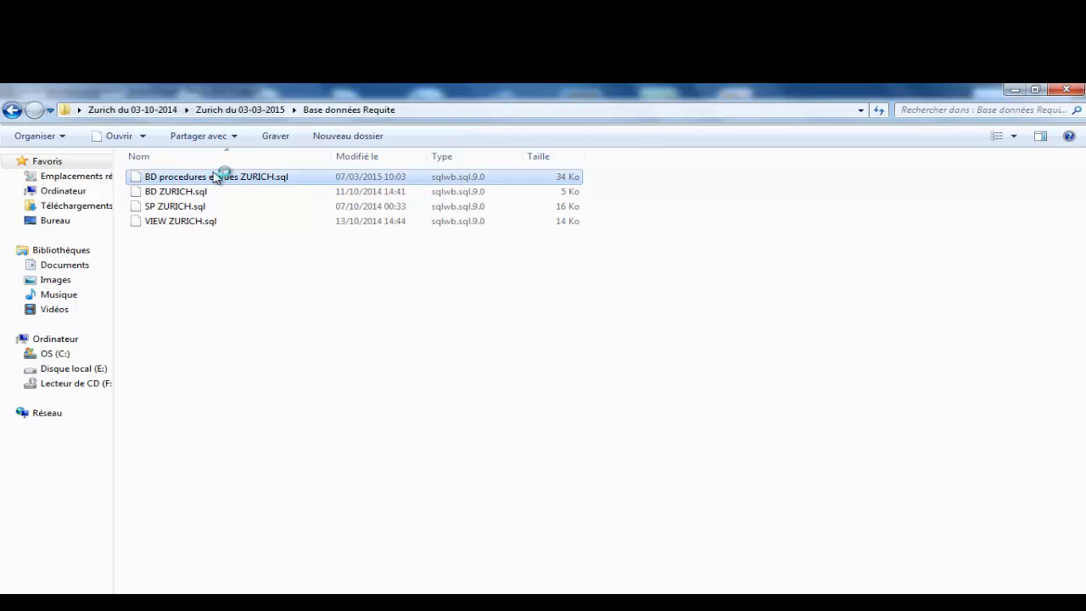
double_click(214, 176)
click(650, 415)
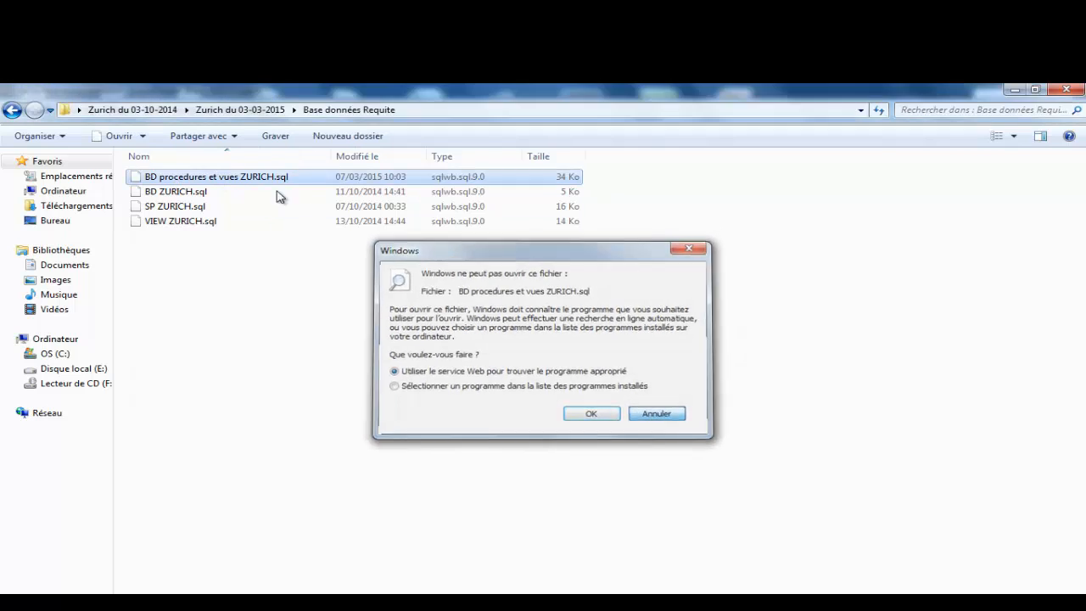
right_click(210, 180)
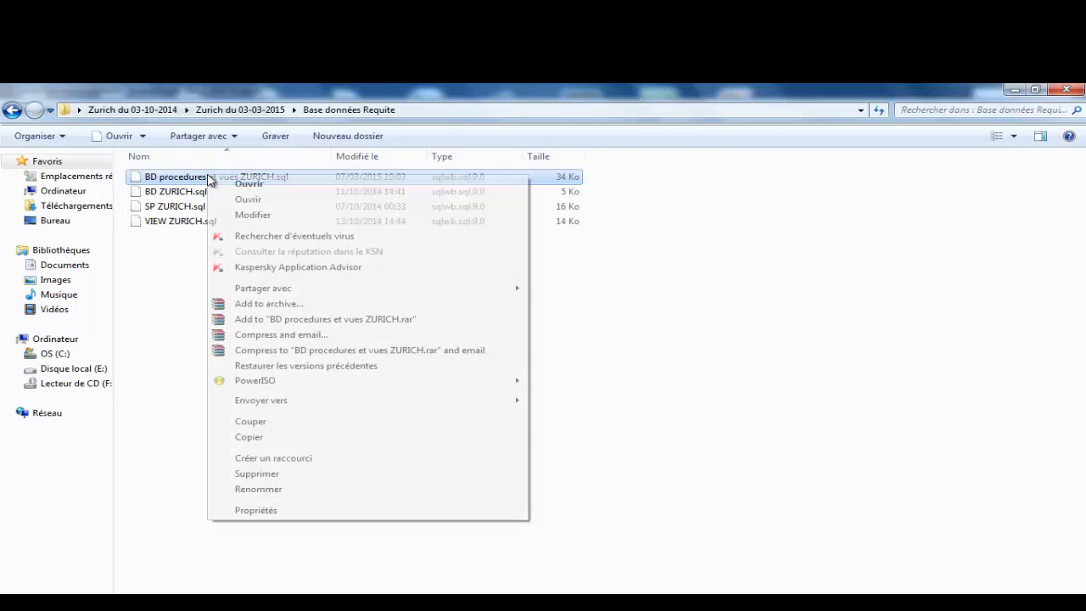
Step: Open BD procedures et vues ZURICH.sql in Notepad, maximise it, and highlight the USE MASTER line
click(288, 217)
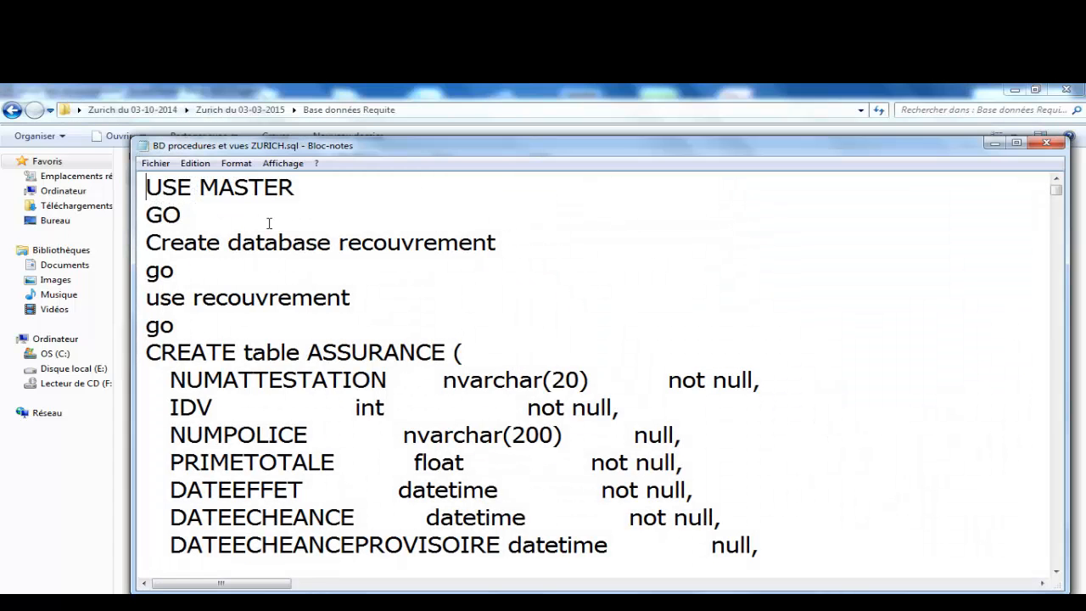
drag(295, 188, 143, 185)
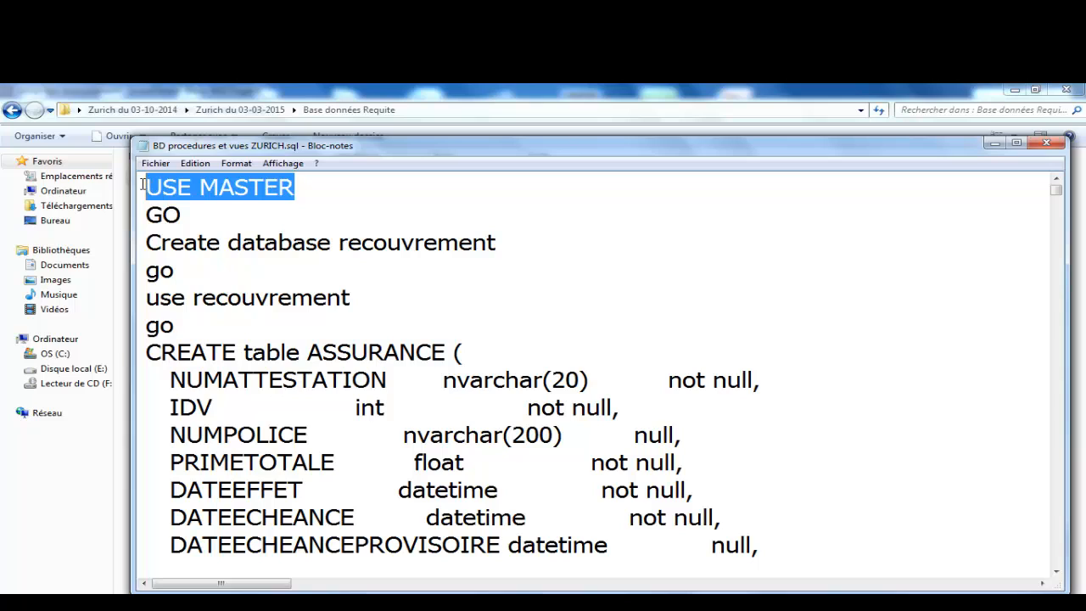
click(339, 209)
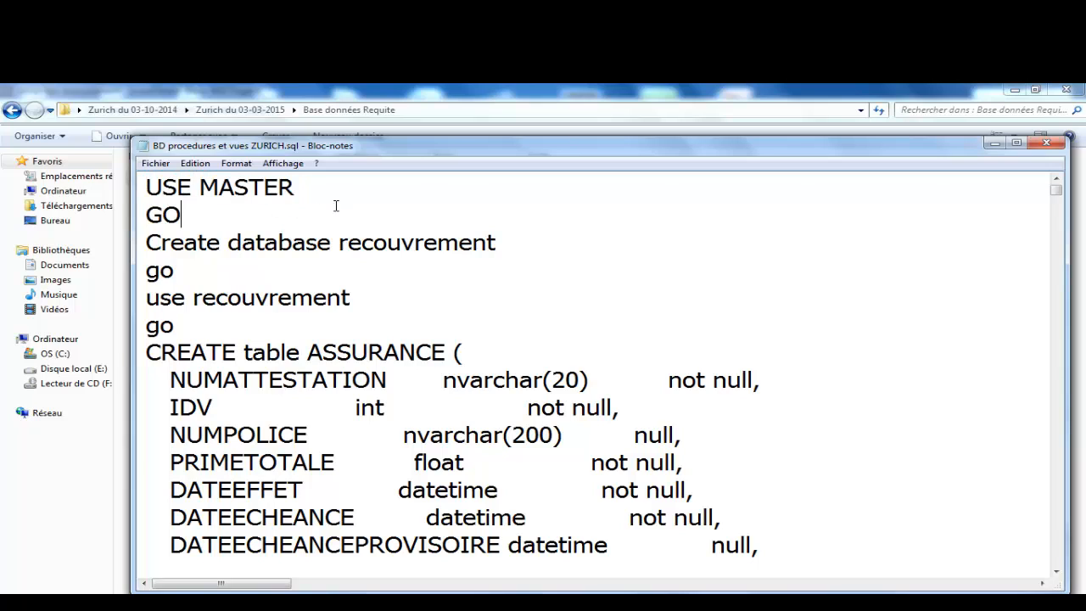
double_click(342, 145)
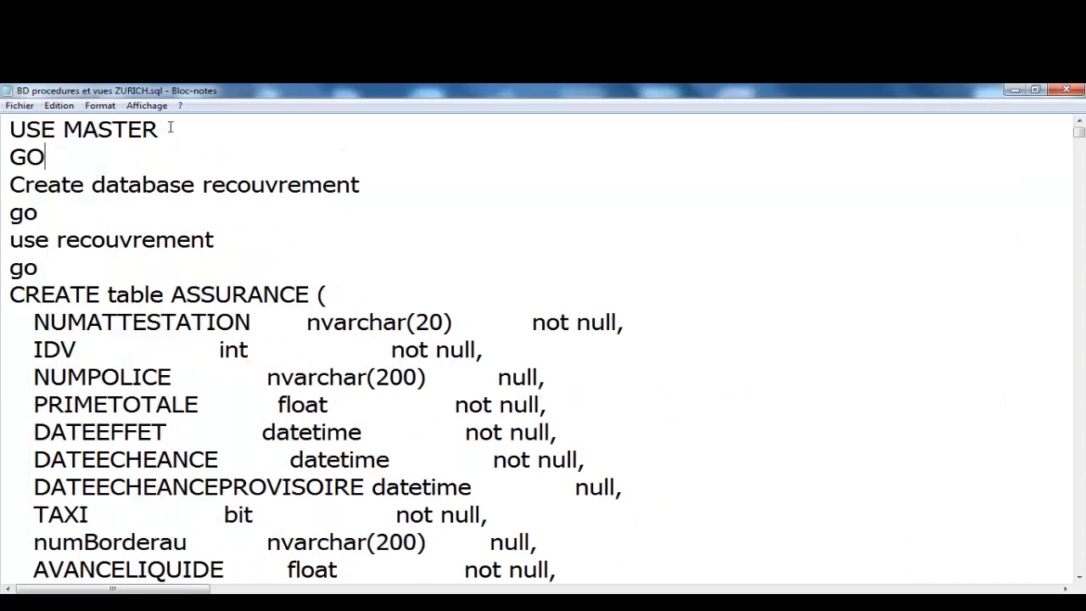
drag(179, 131, 4, 139)
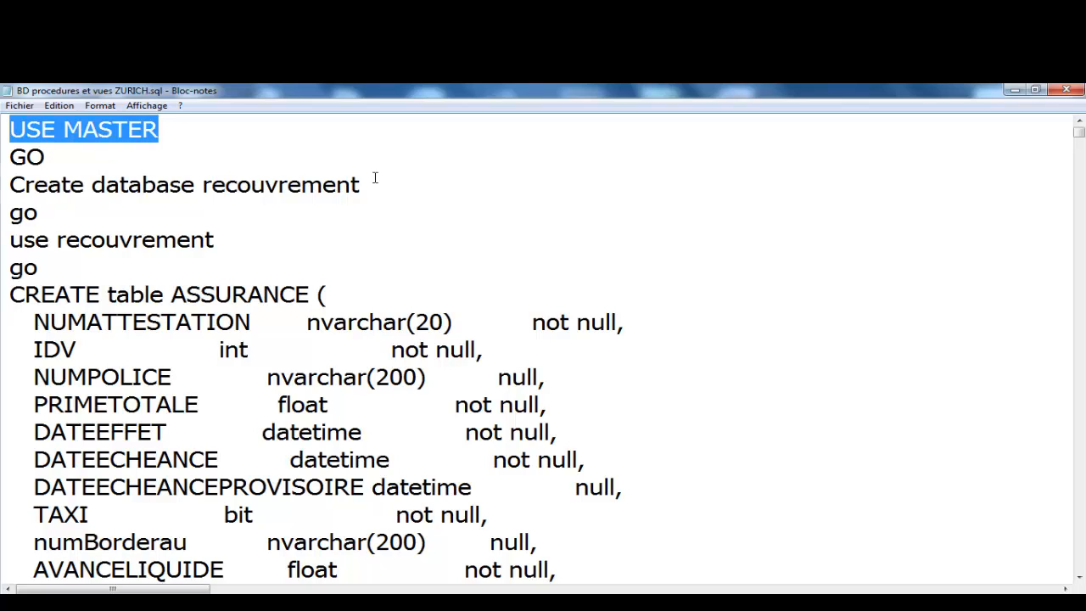
drag(369, 186, 3, 188)
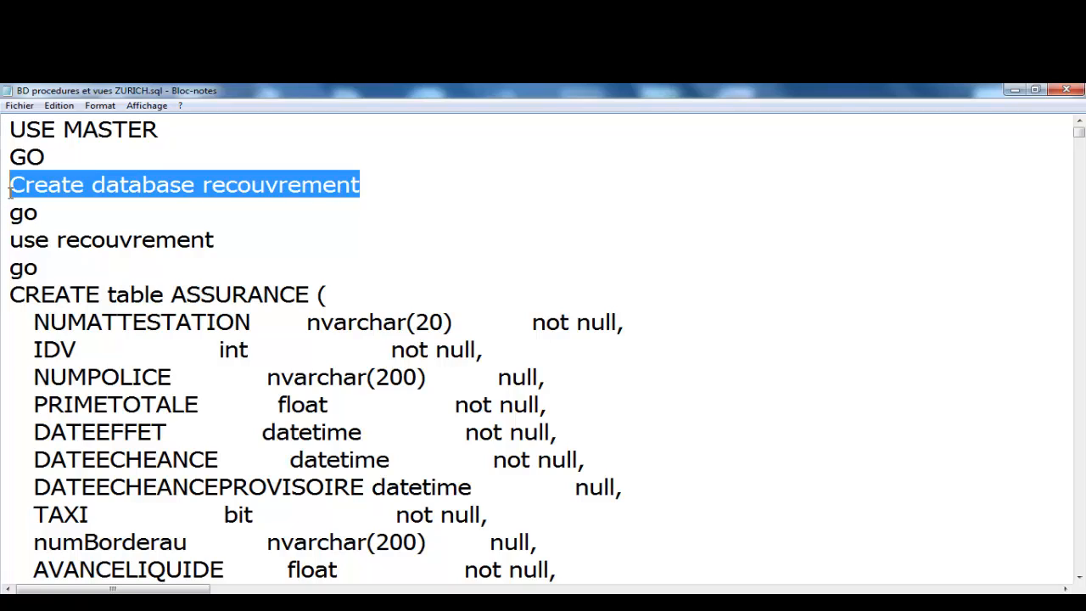
click(60, 207)
click(197, 132)
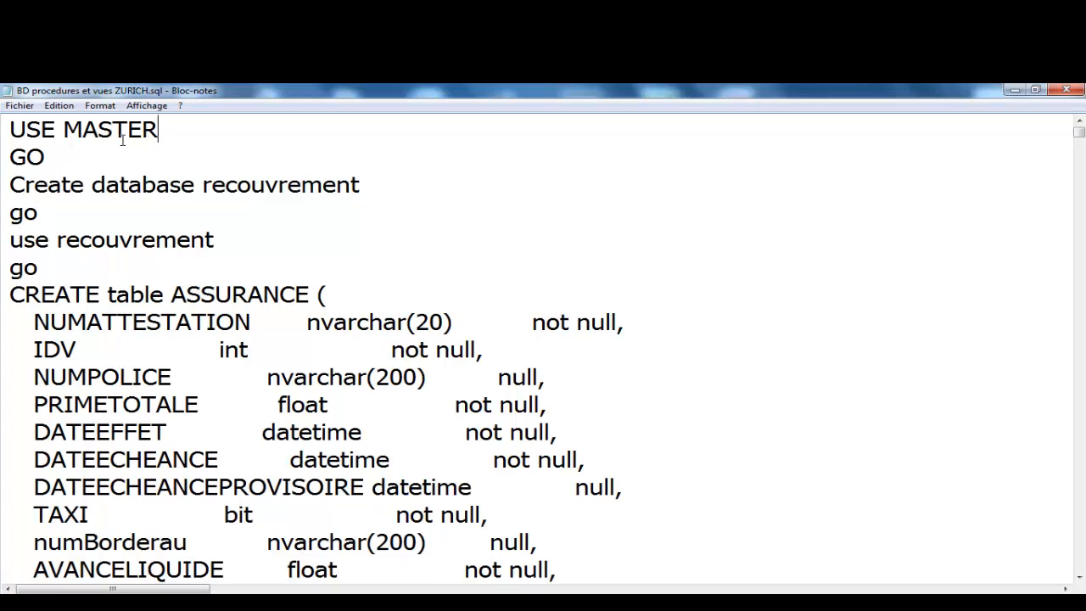
drag(159, 131, 47, 140)
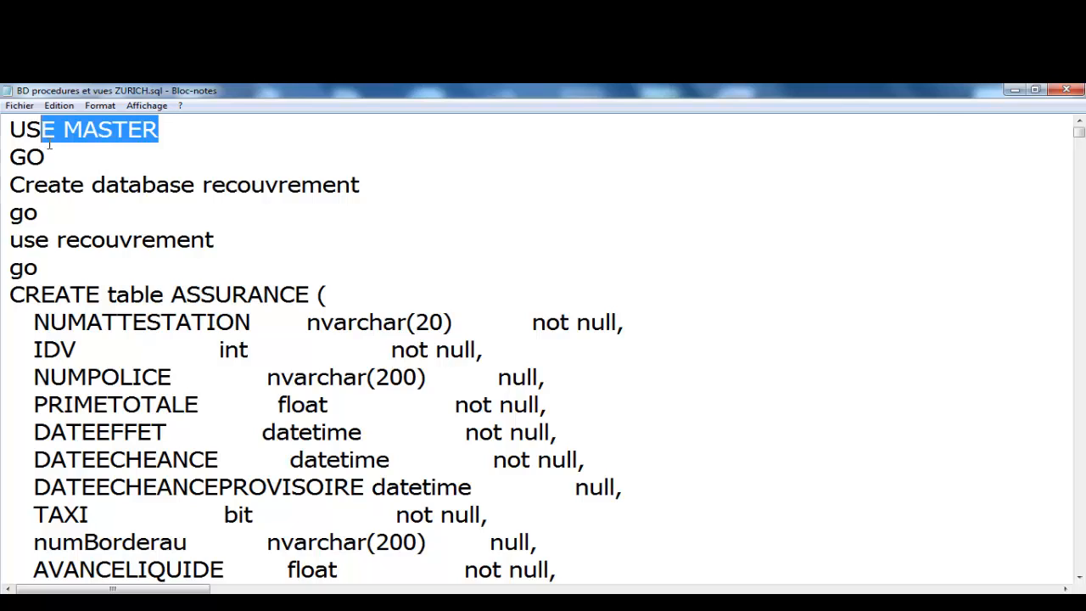
click(185, 145)
drag(192, 128, 3, 136)
Step: Highlight the GO, Create database recouvrement, go and use recouvrement lines in turn
drag(87, 156, 3, 157)
click(360, 192)
drag(360, 192, 3, 186)
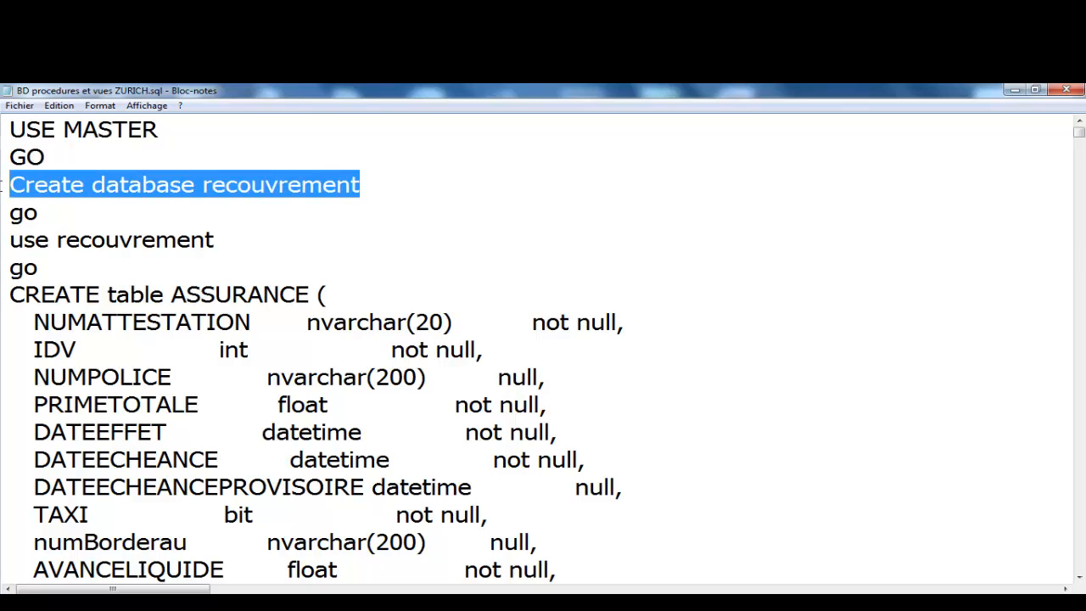
click(97, 218)
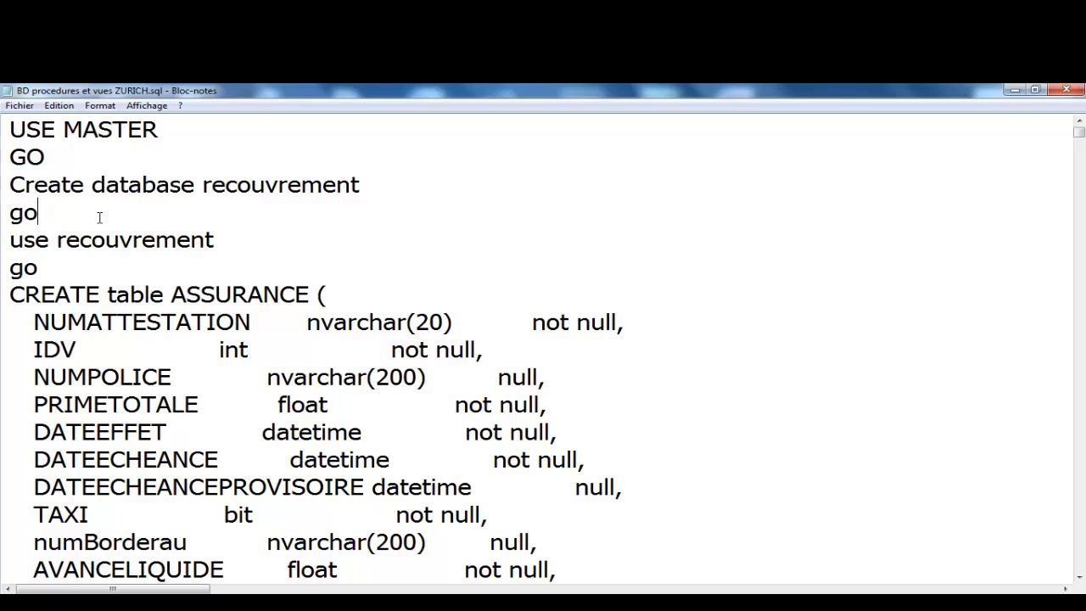
drag(73, 218, 4, 187)
drag(236, 244, 2, 244)
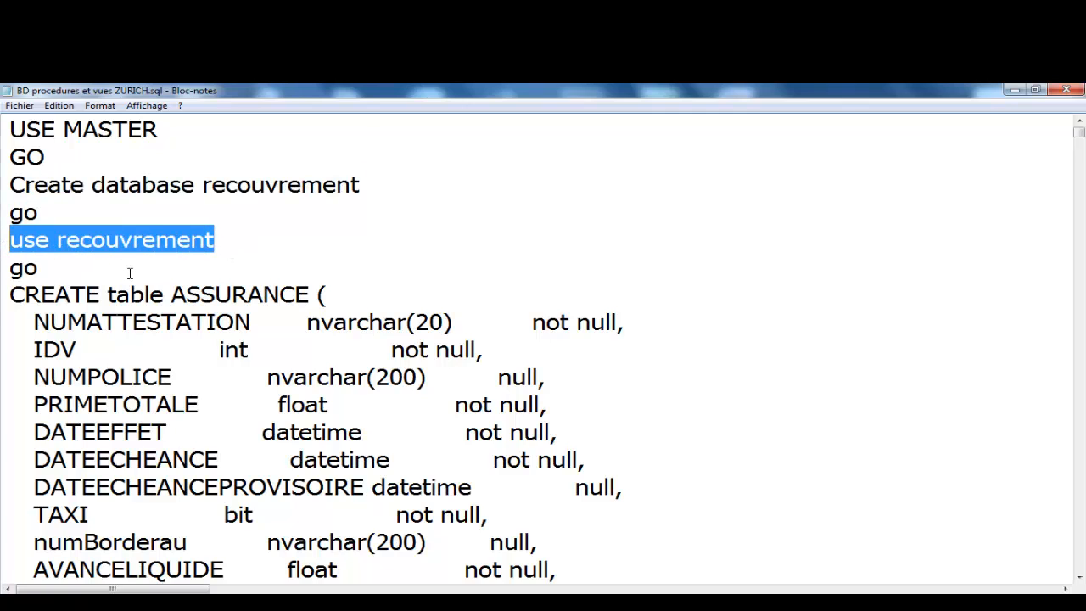
Step: Scroll through the rest of the script, reselect USE MASTER and GO, then close Notepad
scroll(130, 273, down, 1)
scroll(129, 273, down, 13)
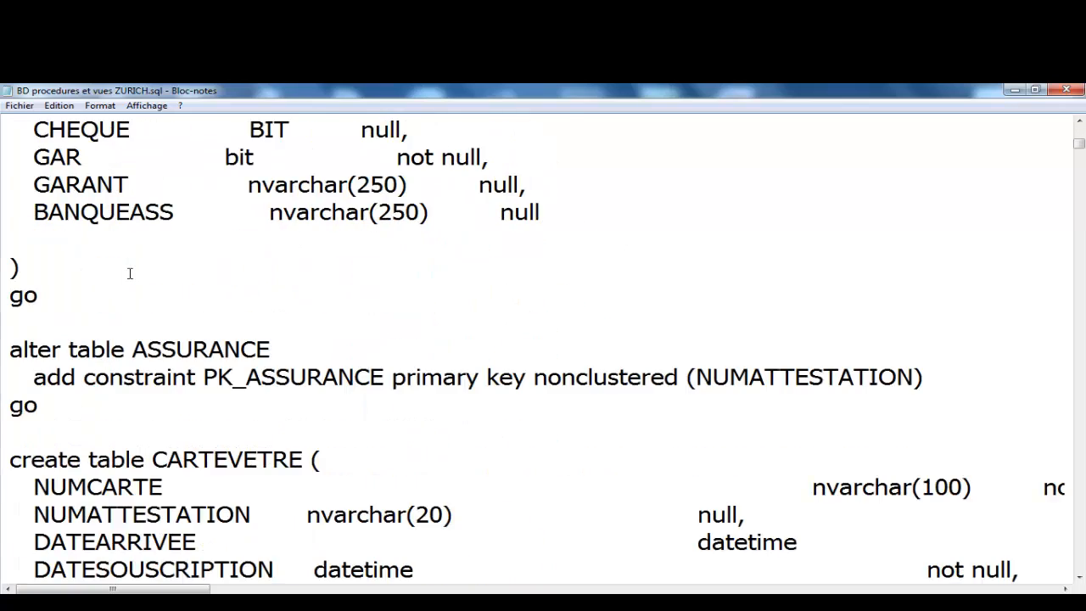
scroll(130, 272, down, 6)
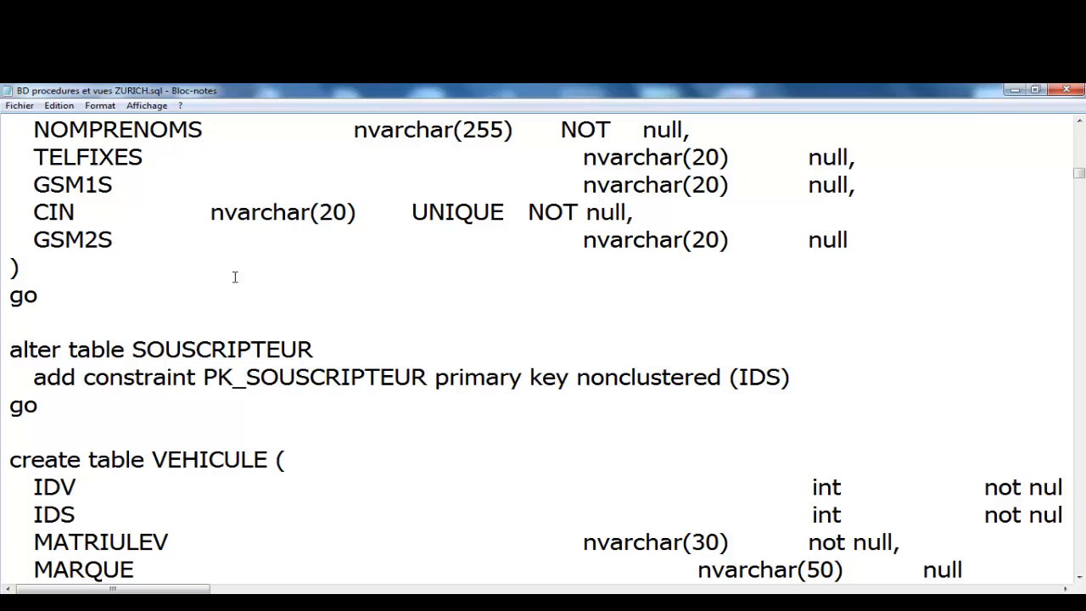
scroll(299, 307, up, 20)
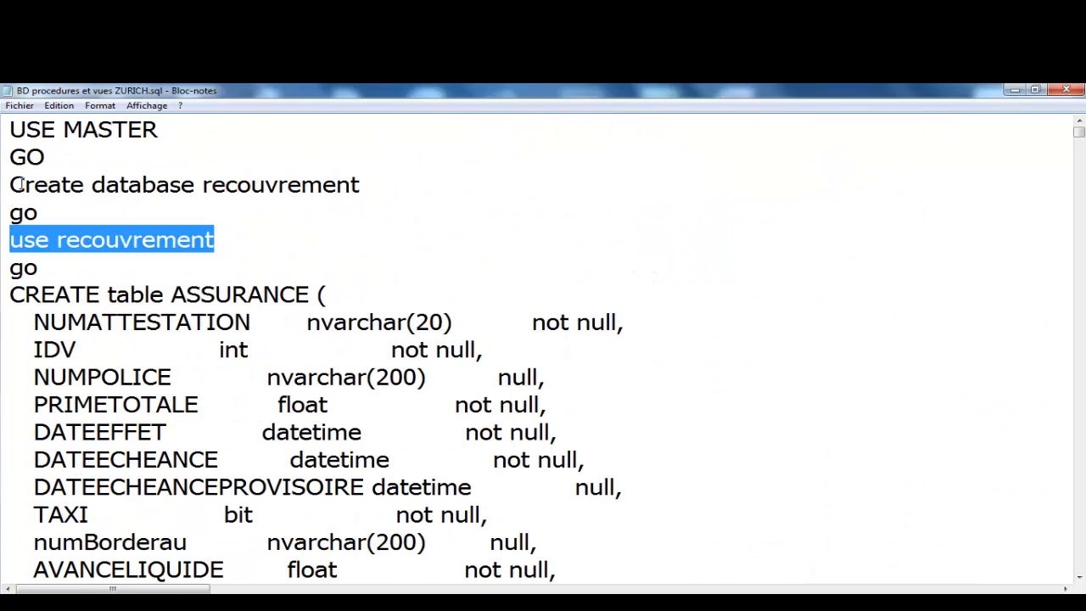
drag(59, 161, 3, 128)
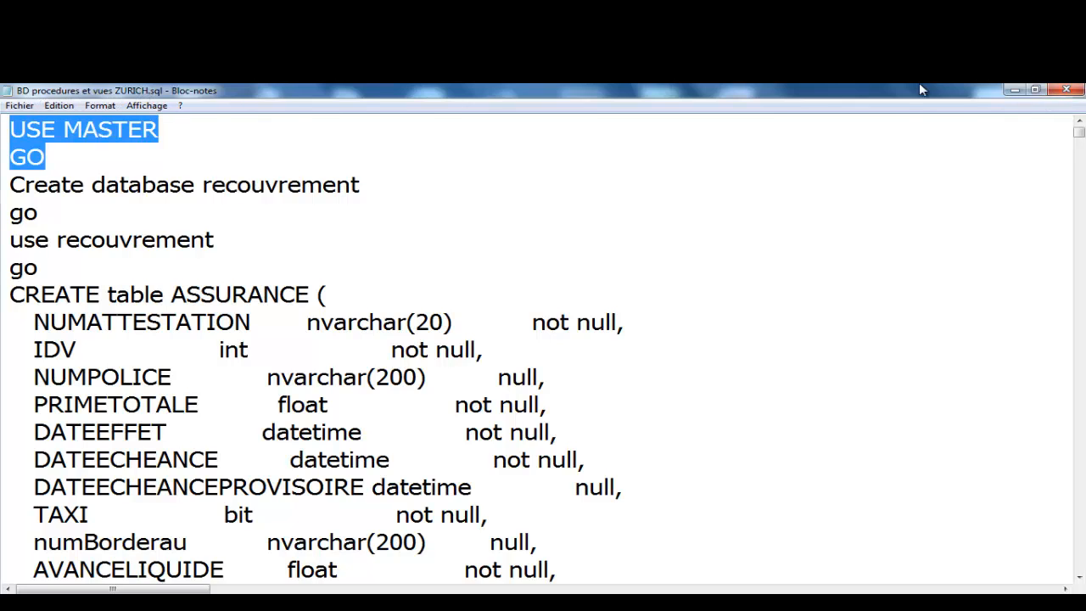
click(1066, 89)
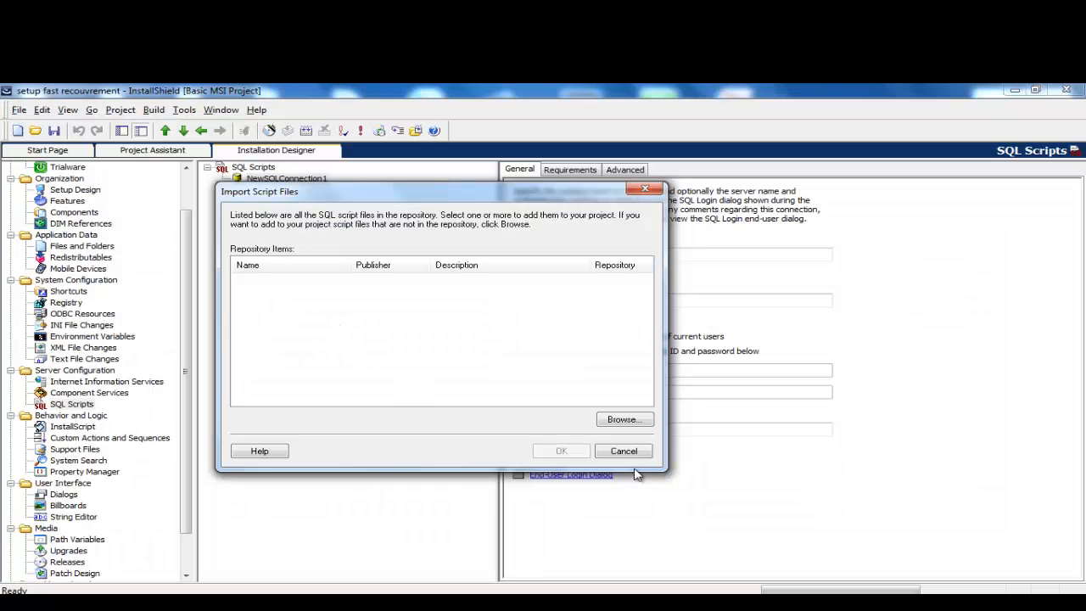
Step: Import BD procedures et vues ZURICH.sql from Bureau > Zurich du 03-10-2014 > Zurich du 03-03-2015 > Base données Requite
click(624, 421)
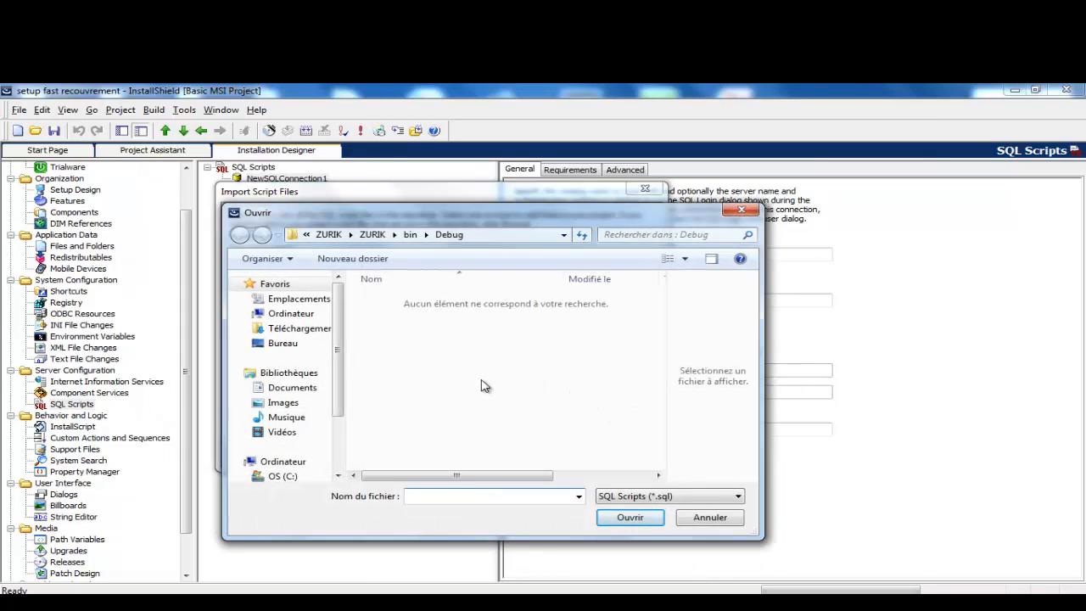
click(283, 348)
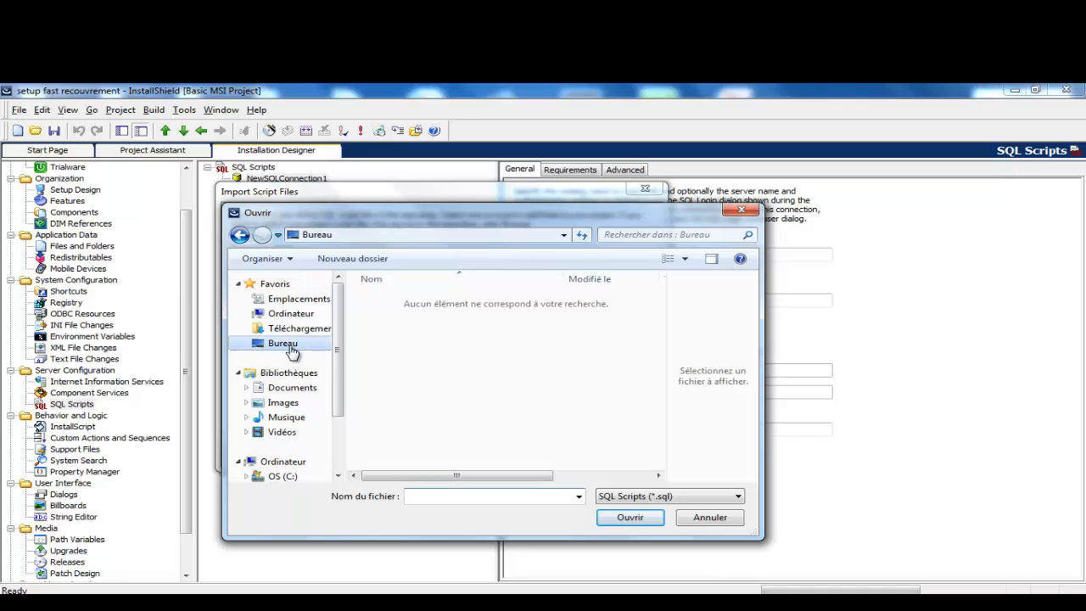
double_click(473, 335)
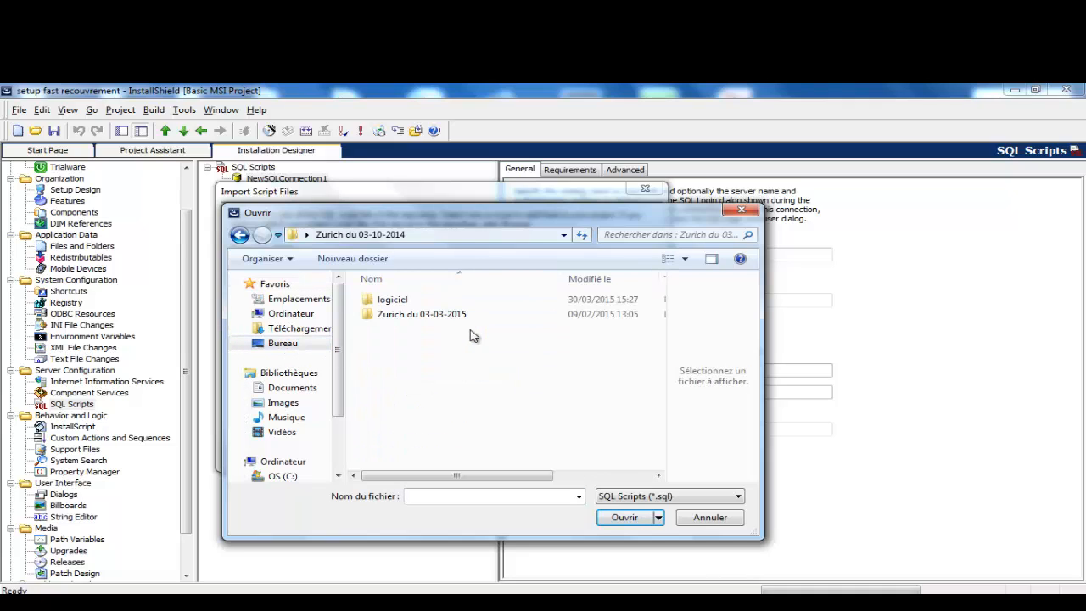
double_click(405, 317)
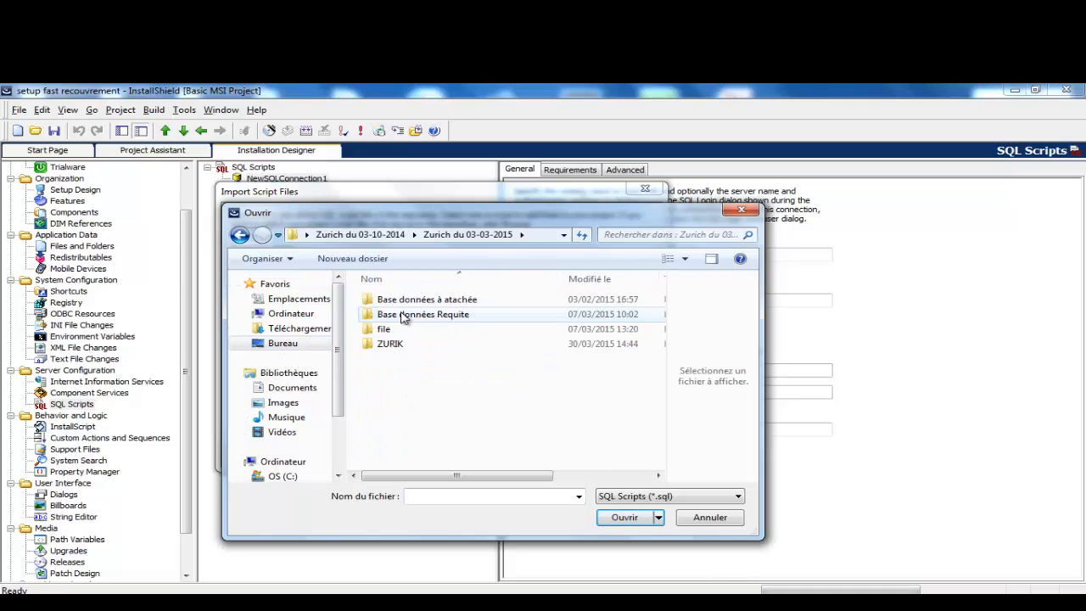
double_click(405, 315)
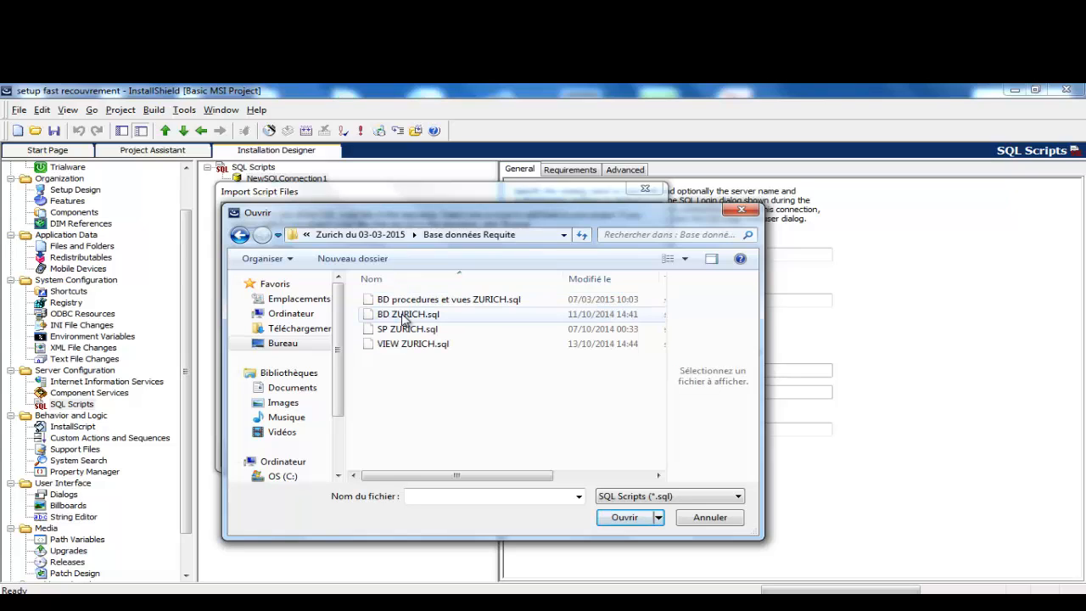
click(421, 303)
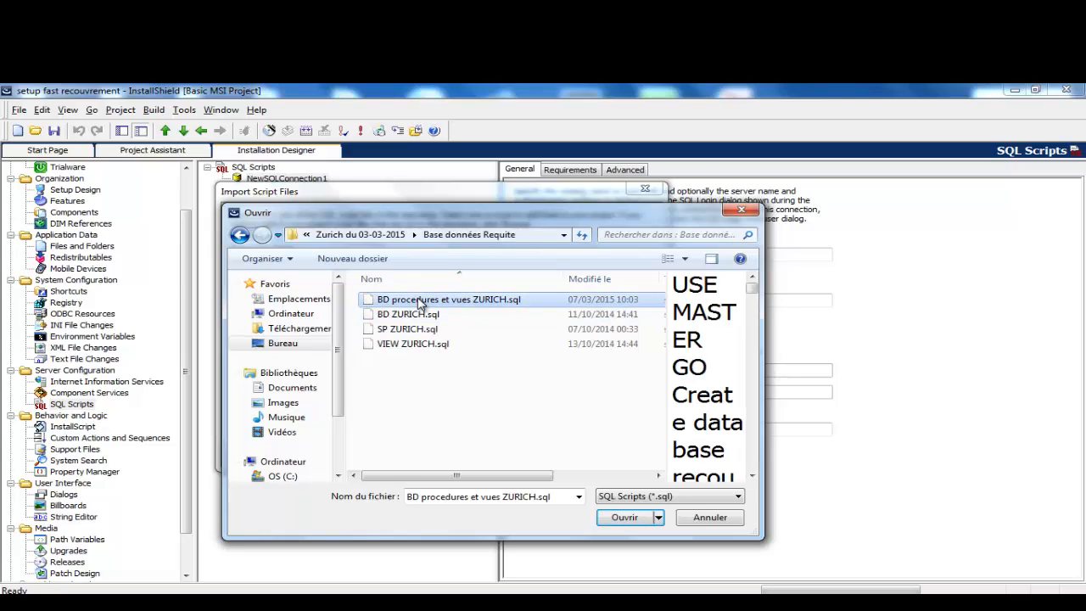
double_click(420, 304)
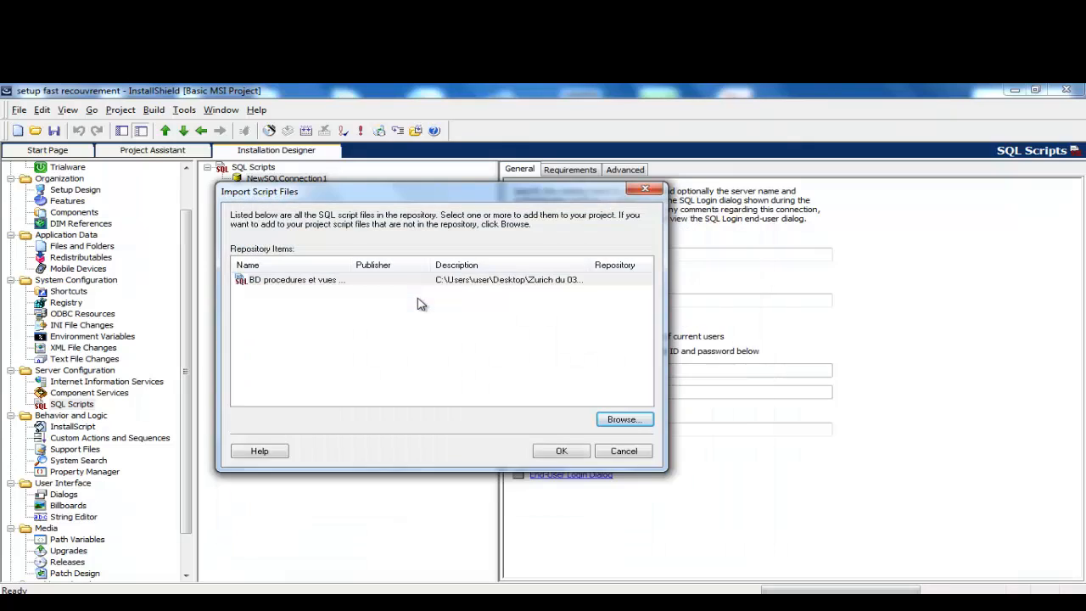
click(551, 452)
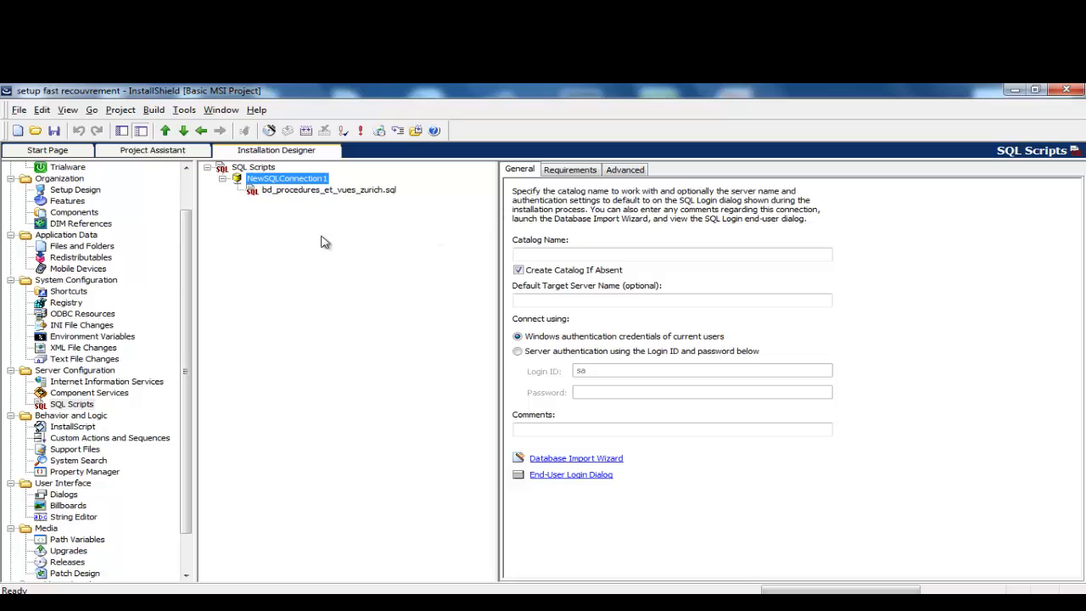
Step: Review bd_procedures_et_vues_zurich.sql's General settings, then switch to the Project Assistant view
click(311, 193)
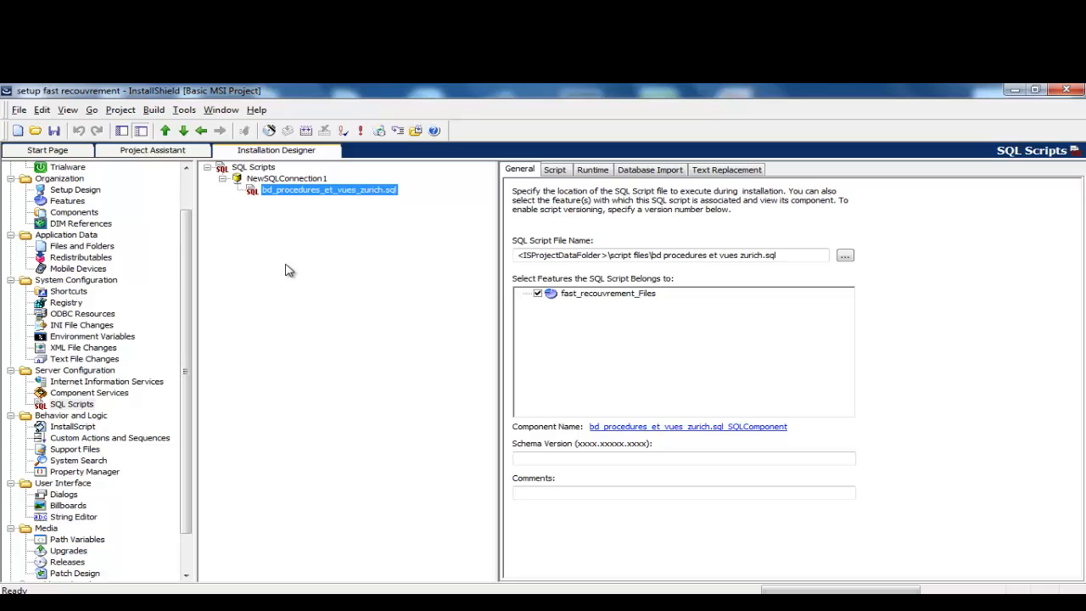
click(161, 150)
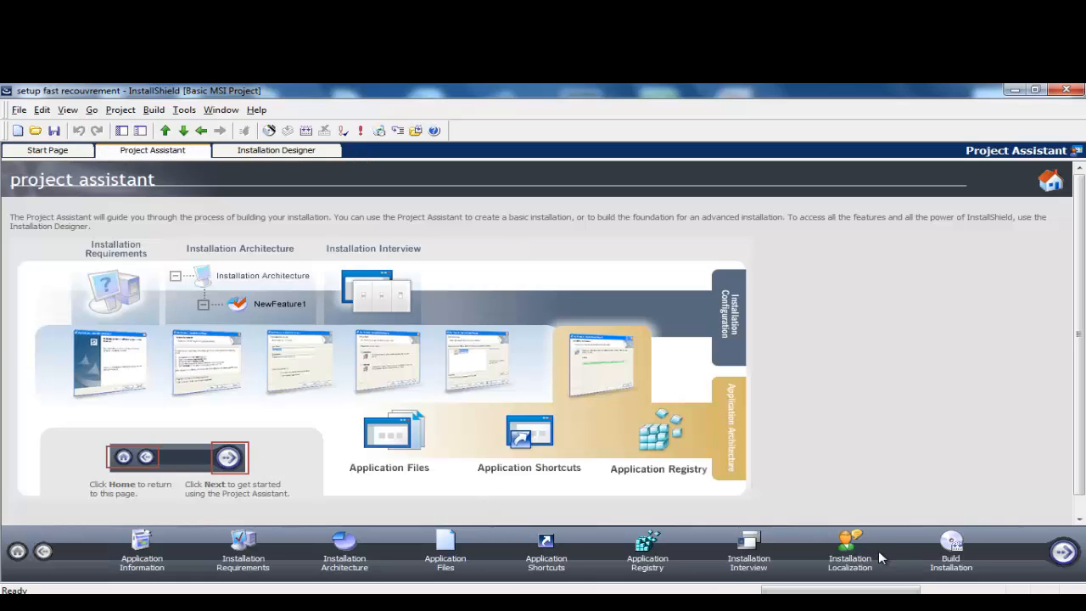
Step: Build a Single Executable installation, producing Setup.exe with 0 errors and 1 warning
click(952, 566)
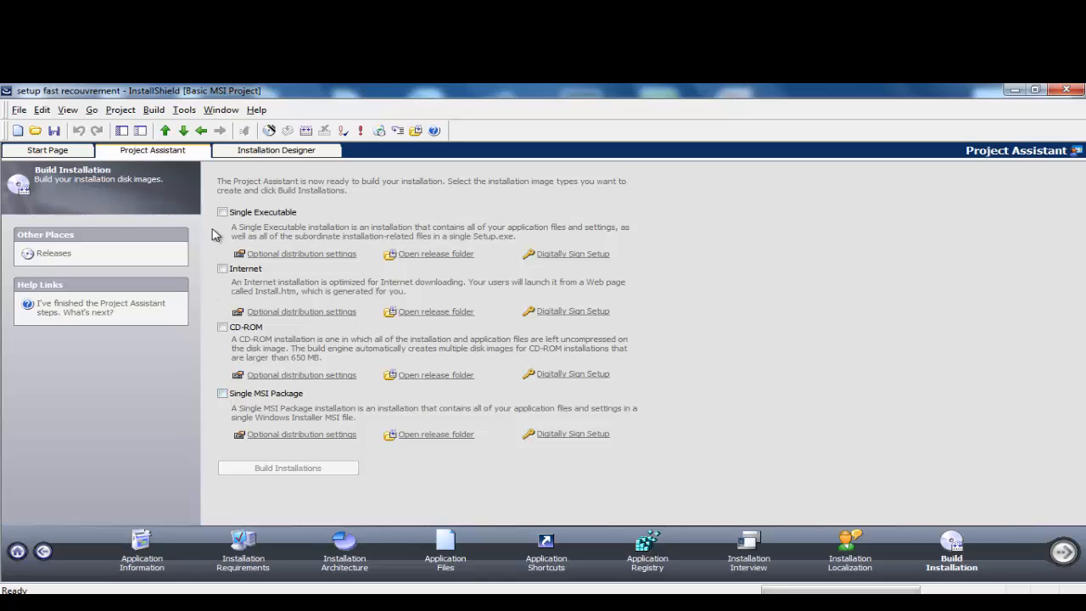
click(222, 212)
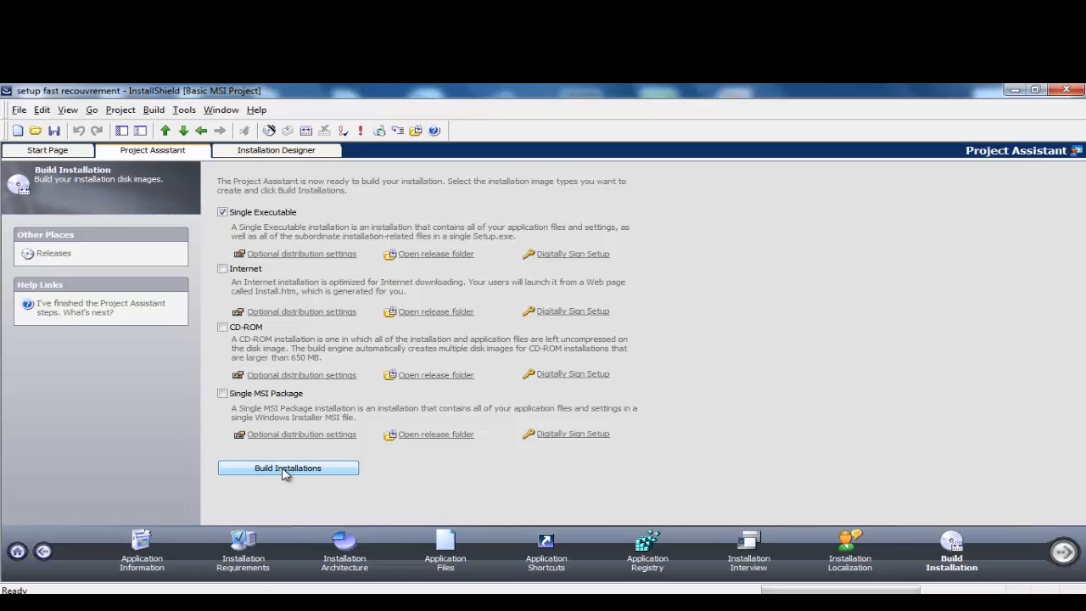
click(285, 471)
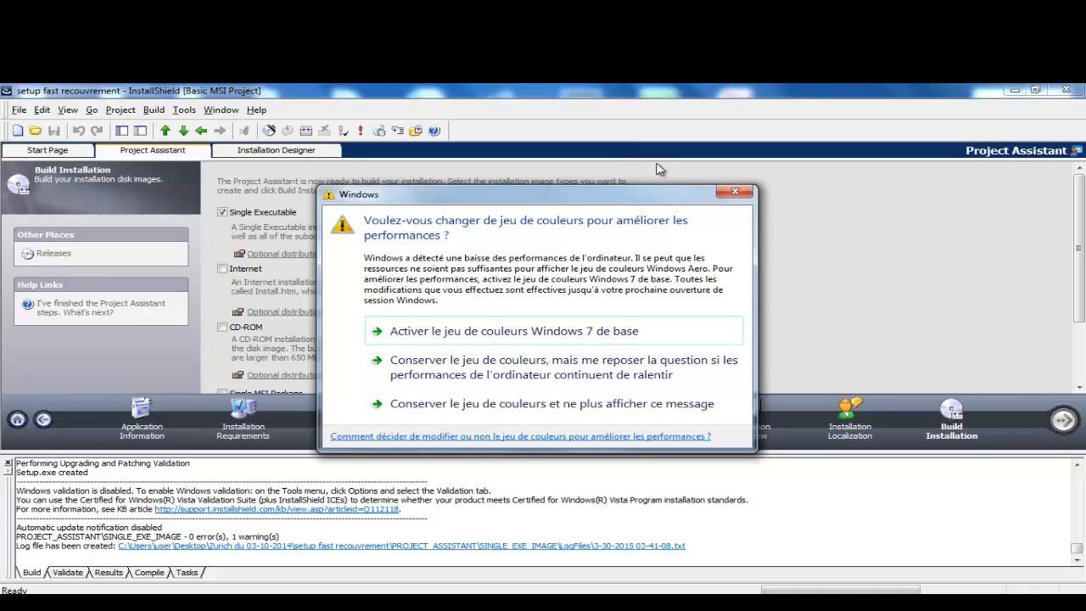
Step: Dismiss the colour-scheme prompt and minimise InstallShield to reveal the Base données Requite folder
click(719, 195)
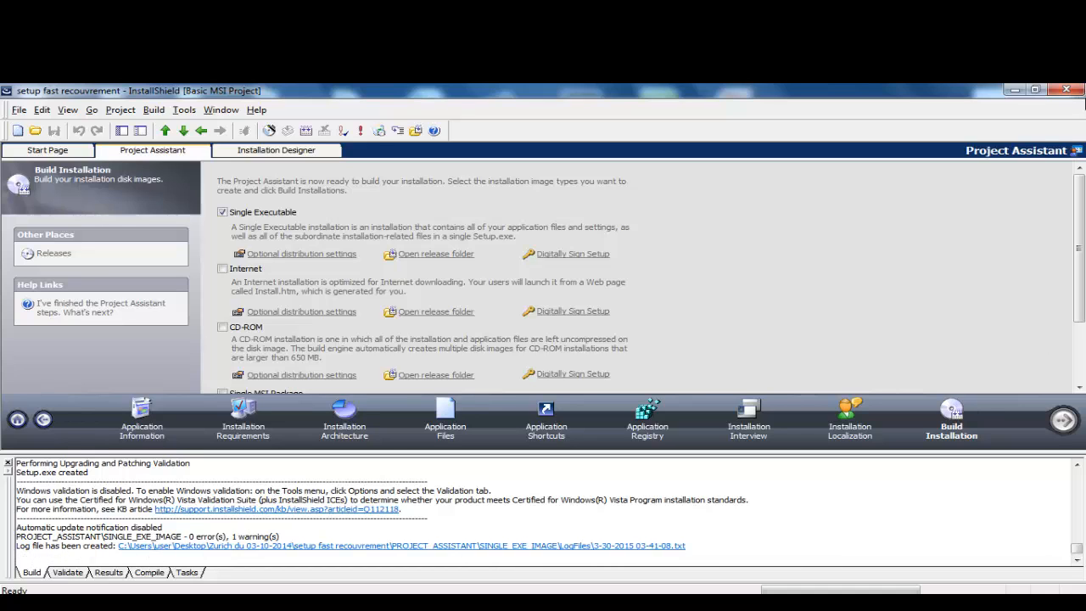
click(1015, 90)
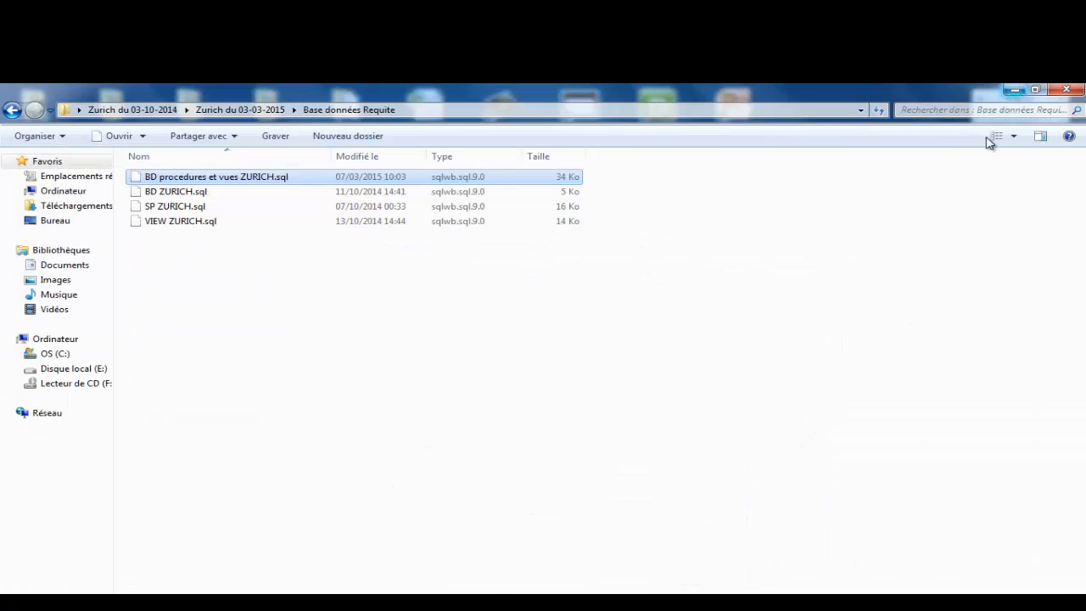
Step: Close the SQL scripts folder window and Registry Editor, keeping InstallShield minimised
click(586, 604)
click(1066, 91)
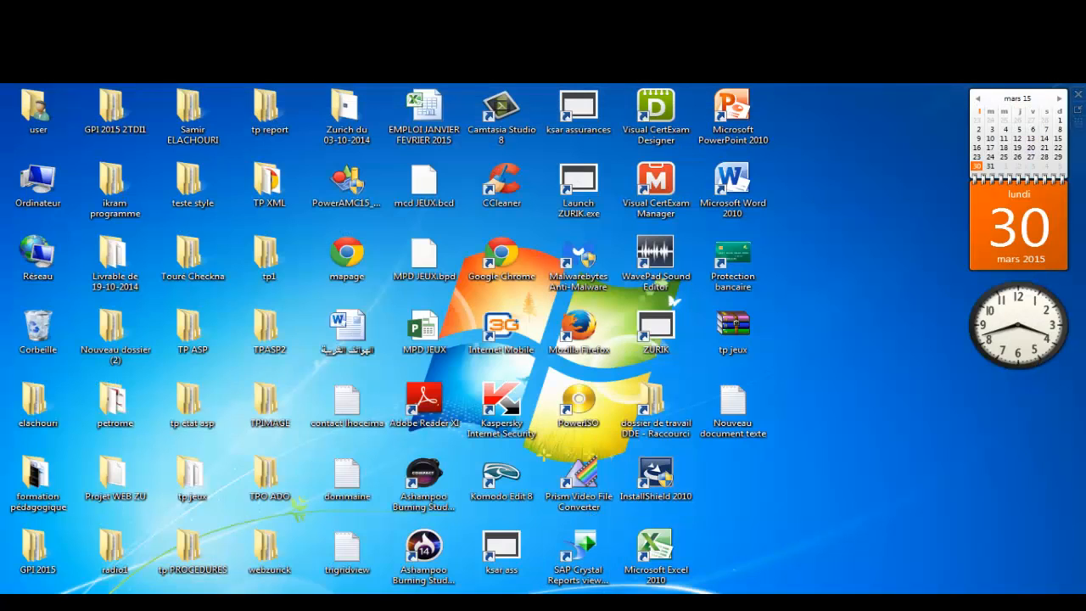
click(585, 604)
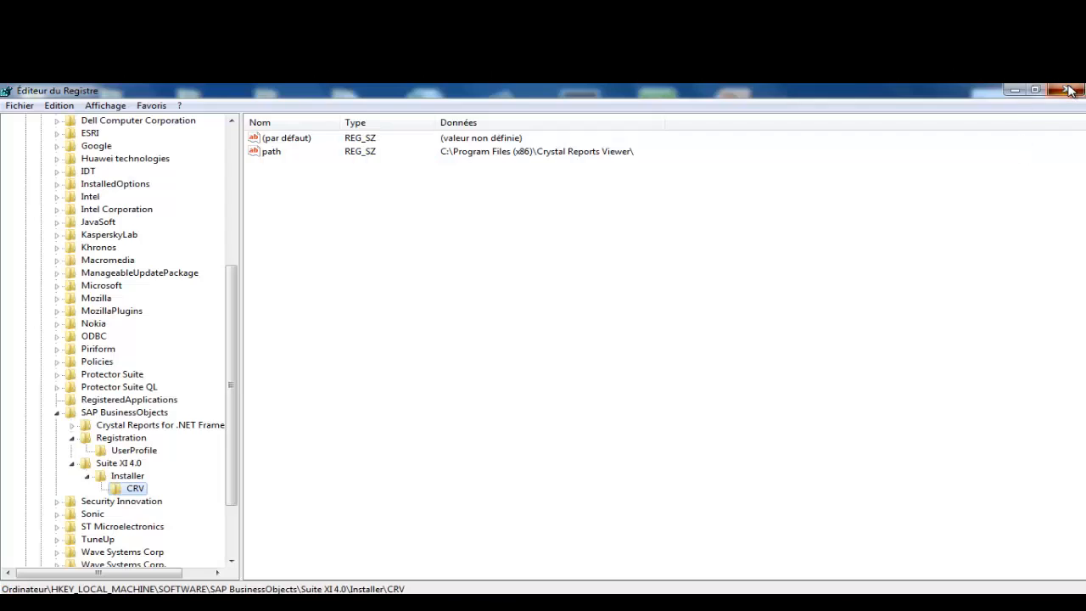
click(1068, 90)
Step: Close Notepad without saving, minimise the extra folder, and select the Zurich du 03-10-2014 folder
right_click(467, 604)
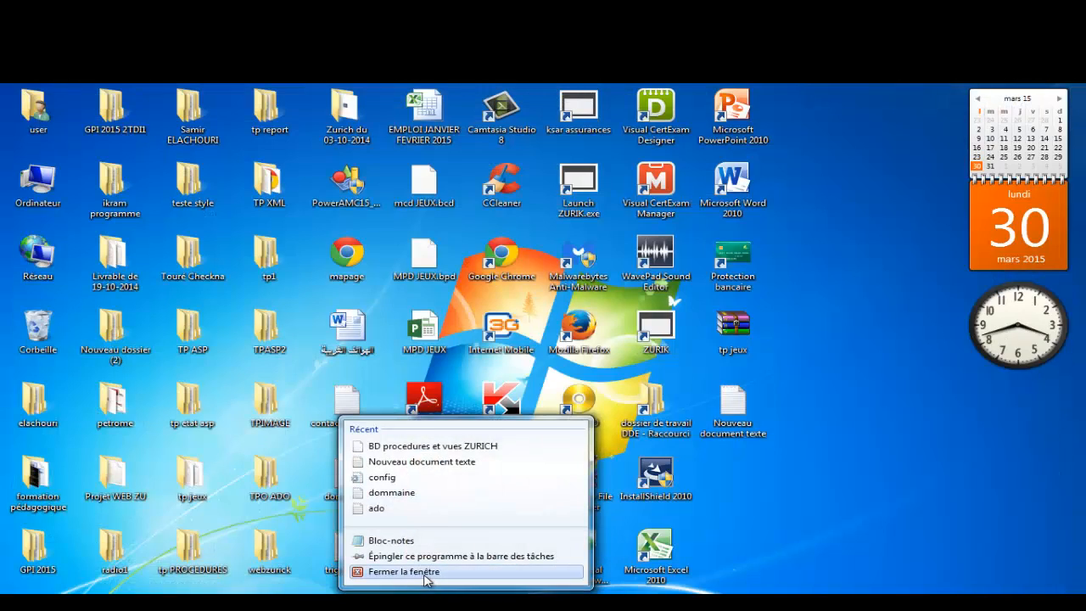
click(427, 571)
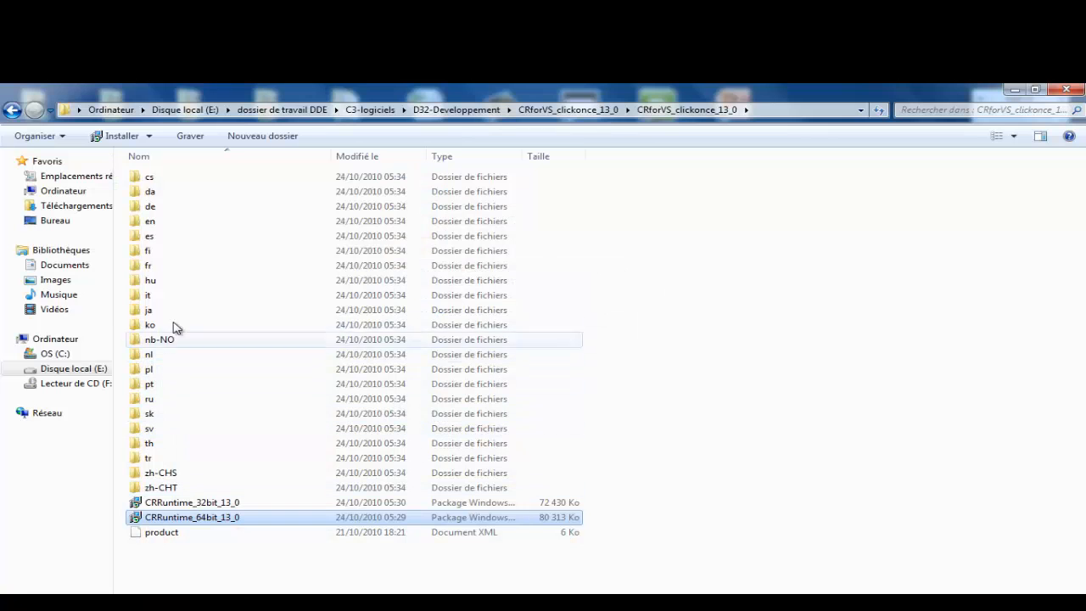
click(1015, 90)
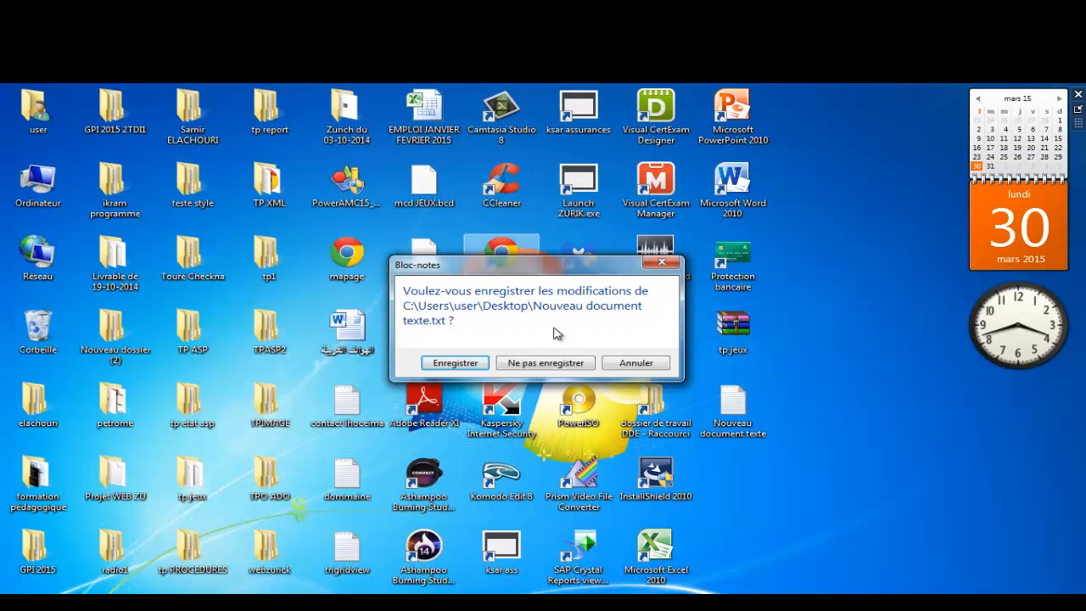
click(567, 363)
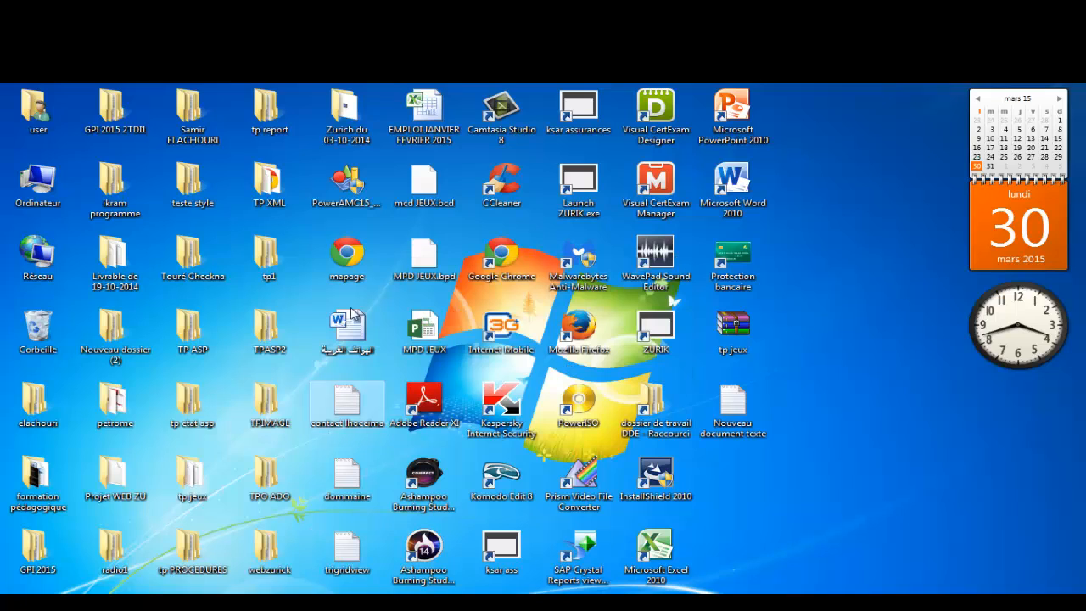
click(189, 199)
click(346, 110)
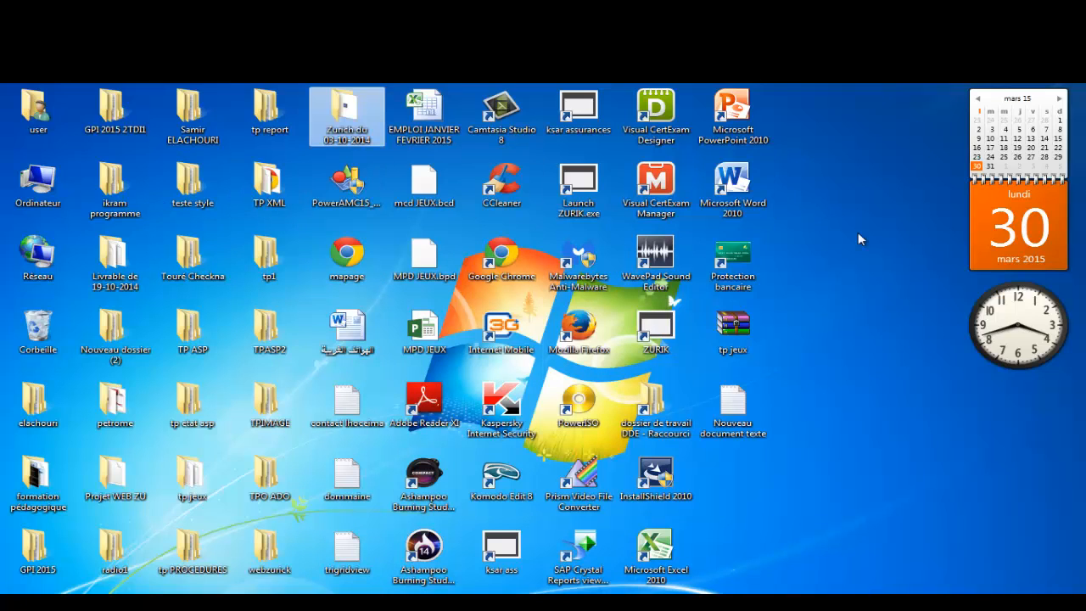
Step: Open Zurich du 03-10-2014 > setup fast recouvrement and browse its Script Files folder
double_click(344, 111)
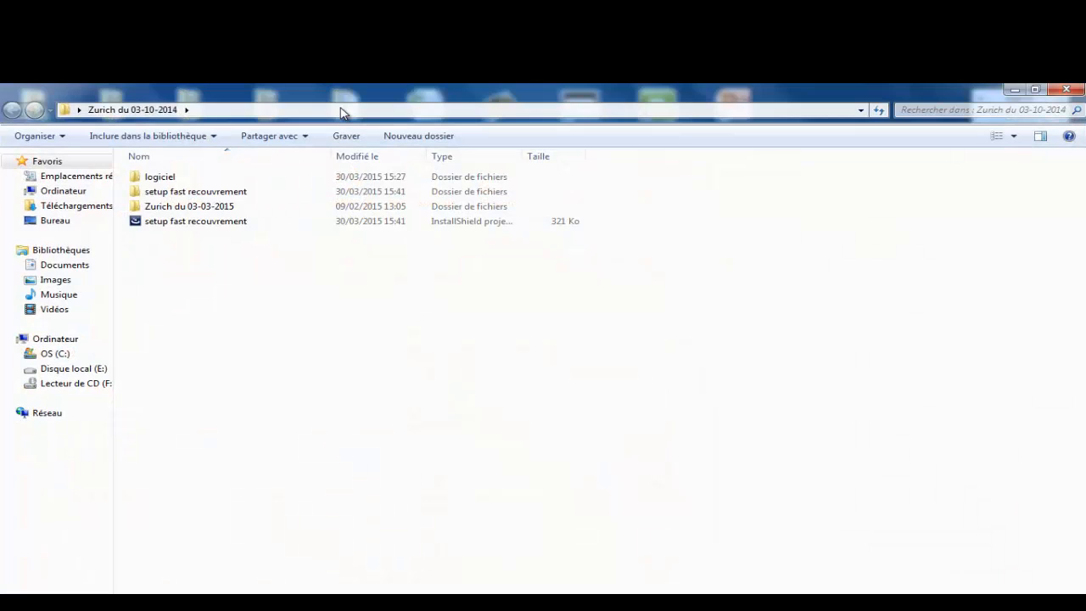
double_click(180, 195)
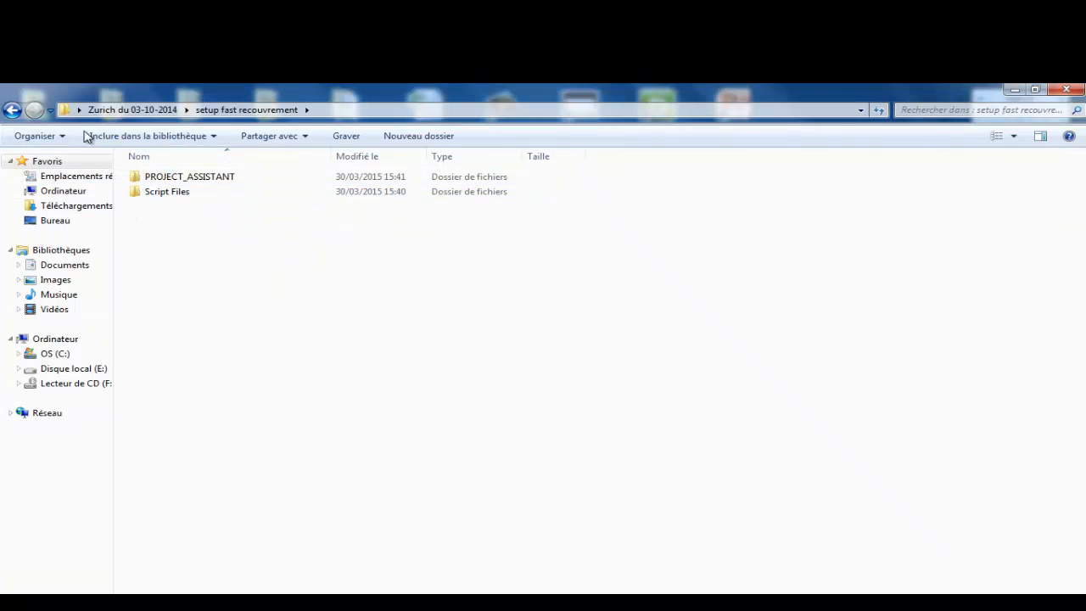
click(13, 109)
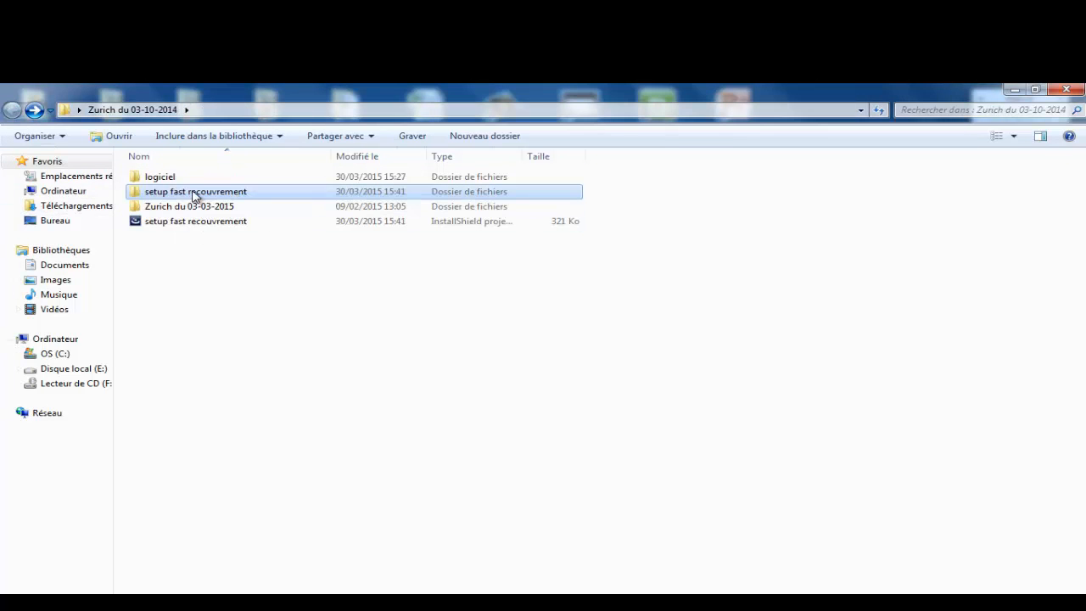
click(191, 195)
click(218, 223)
click(207, 191)
double_click(206, 191)
double_click(177, 191)
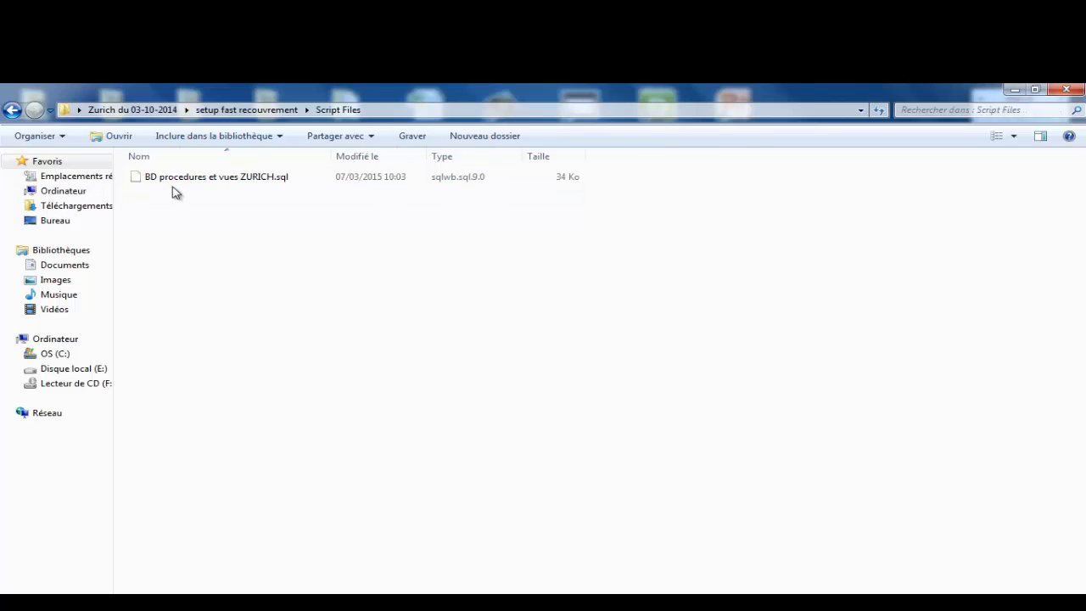
click(206, 178)
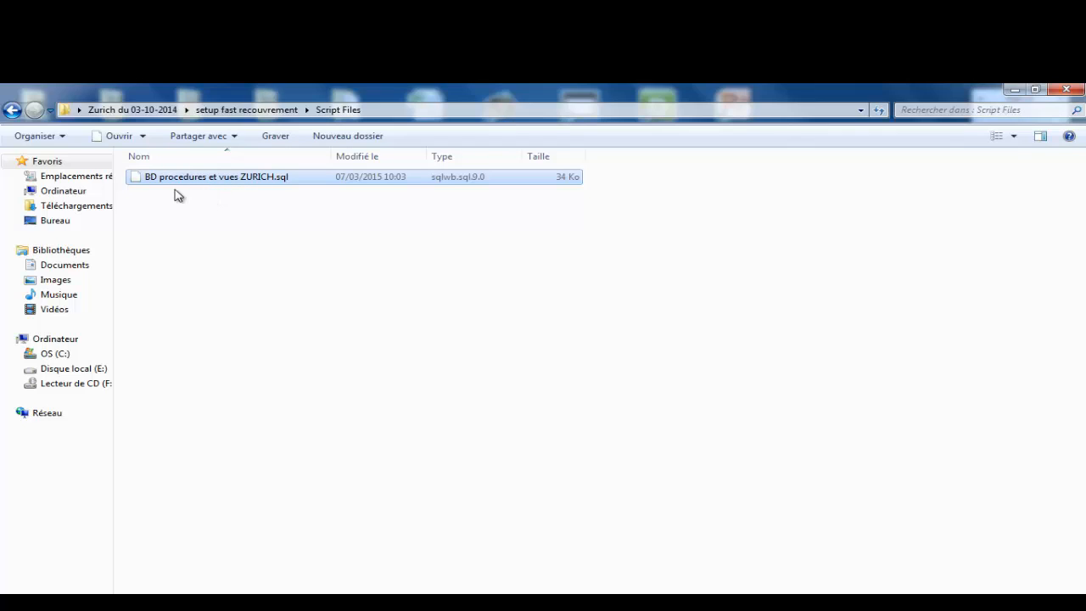
Step: Return to setup fast recouvrement and open PROJECT_ASSISTANT, briefly checking its Interm folder
click(12, 110)
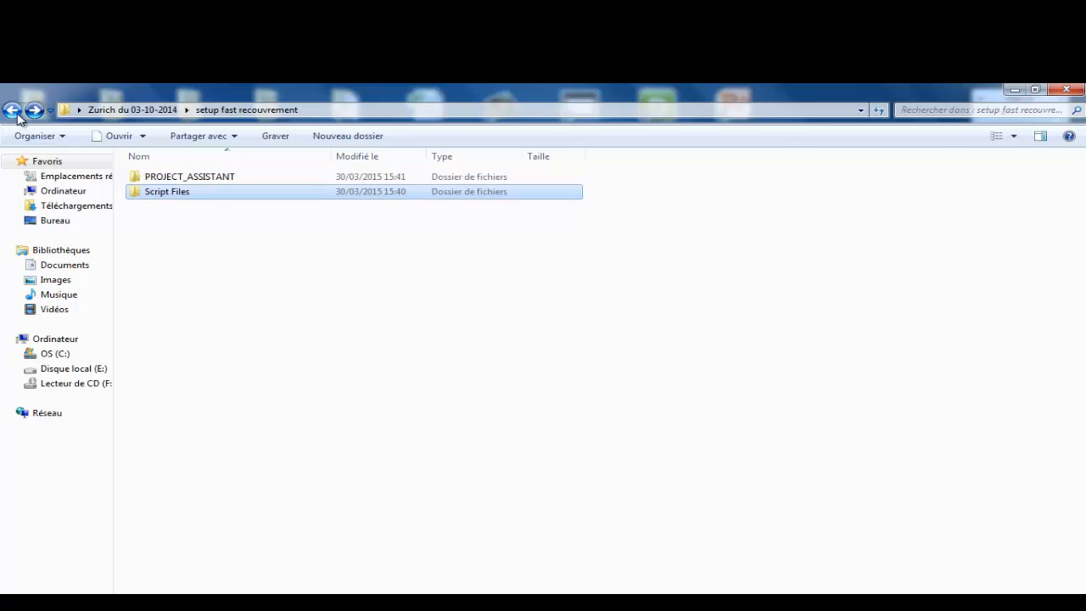
double_click(181, 178)
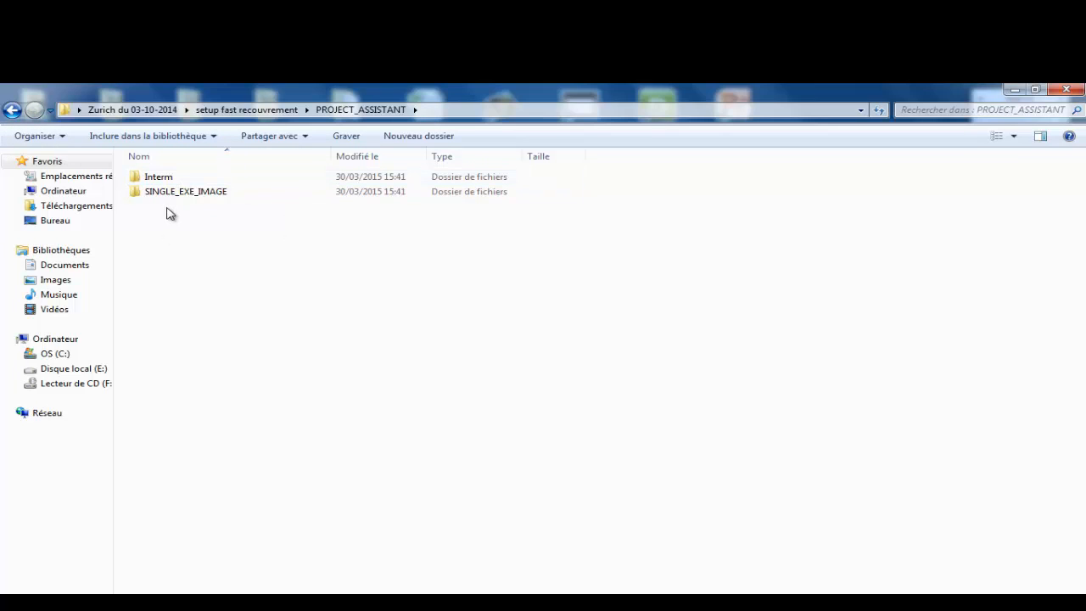
double_click(158, 176)
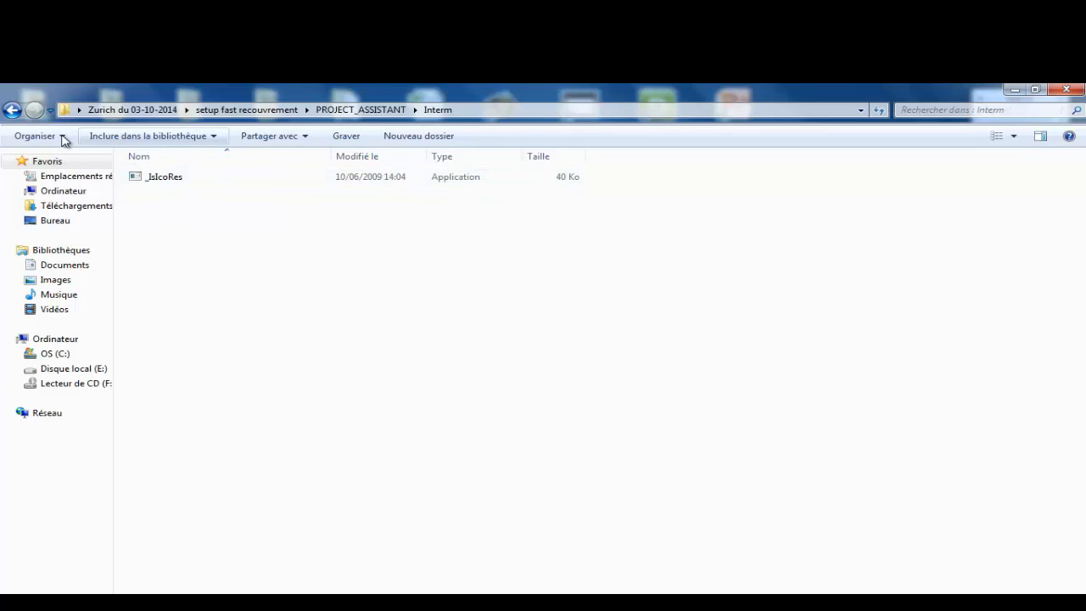
click(12, 111)
Step: Open SINGLE_EXE_IMAGE and look through its TestTools and LogFiles subfolders
double_click(196, 194)
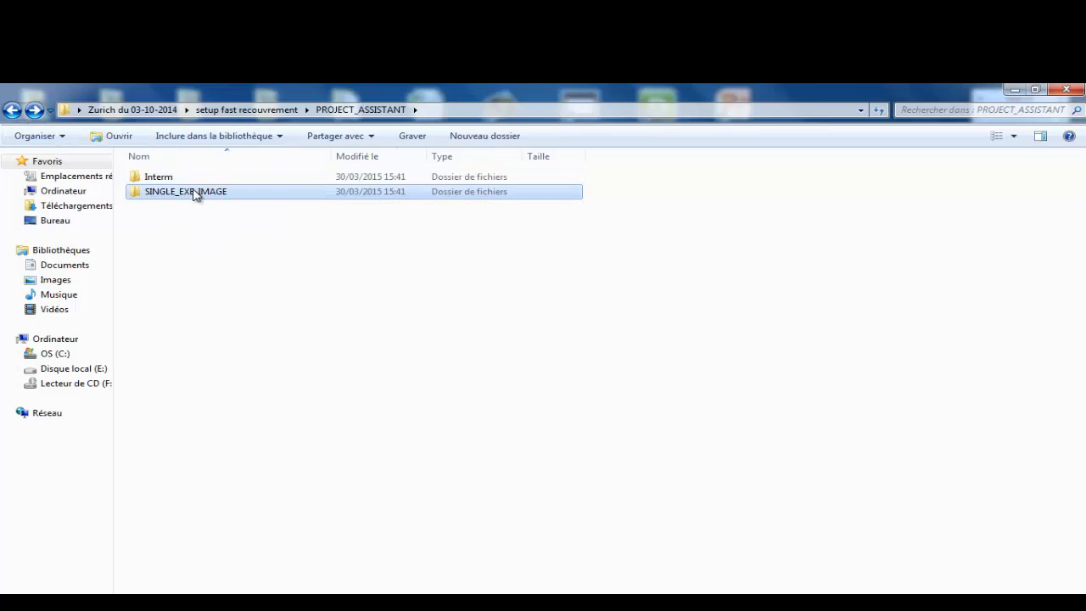
click(11, 110)
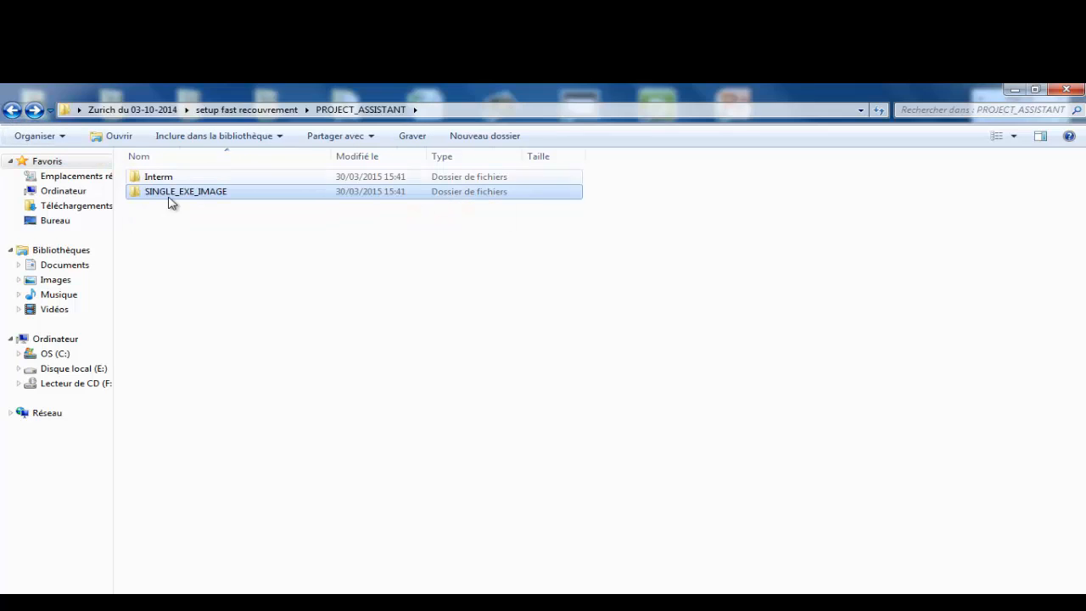
double_click(214, 195)
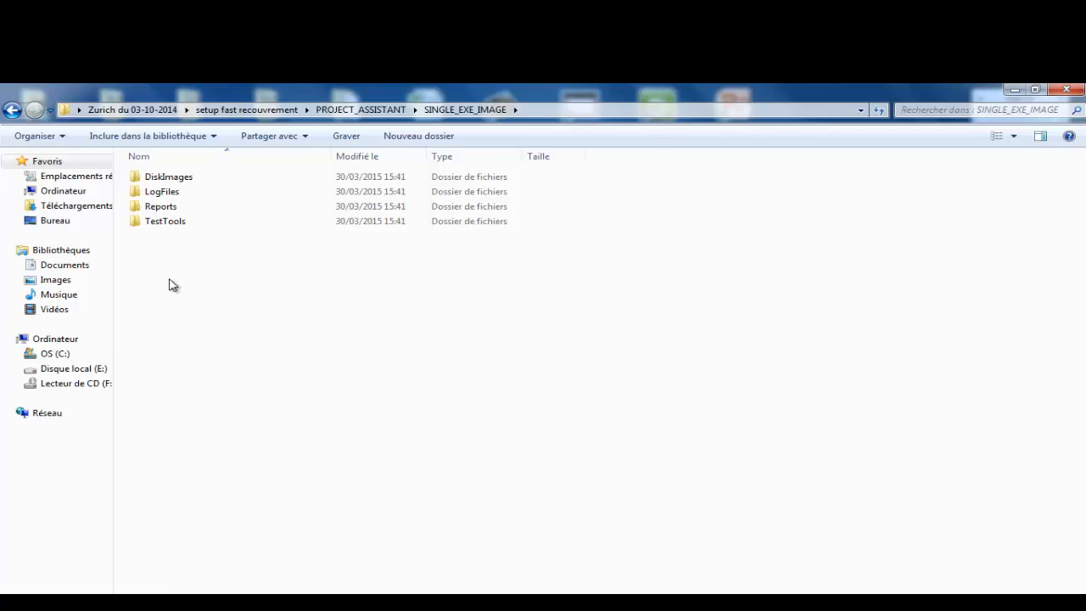
double_click(158, 222)
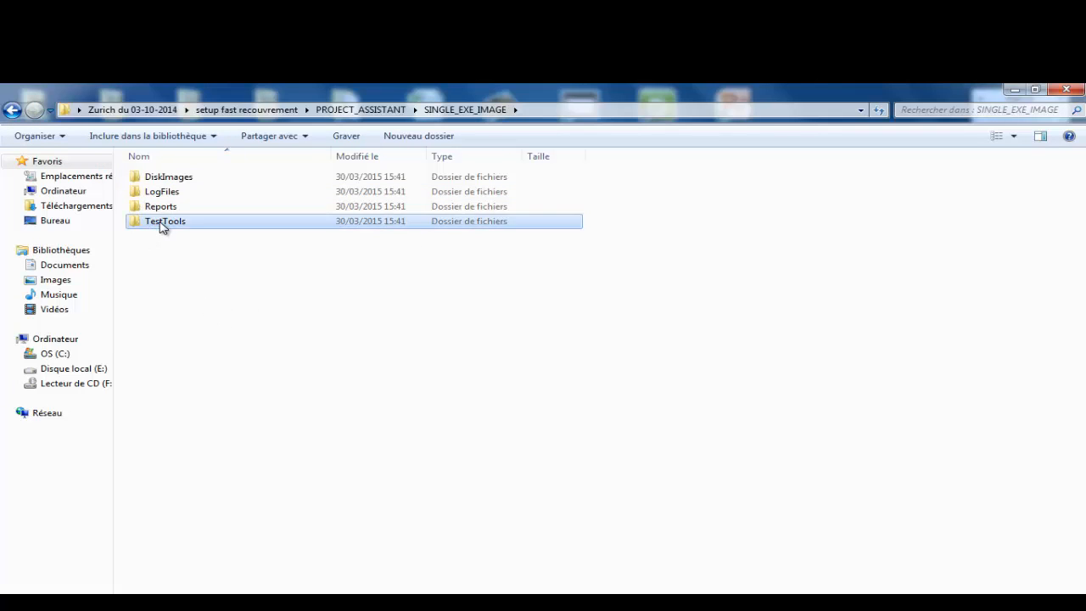
click(12, 109)
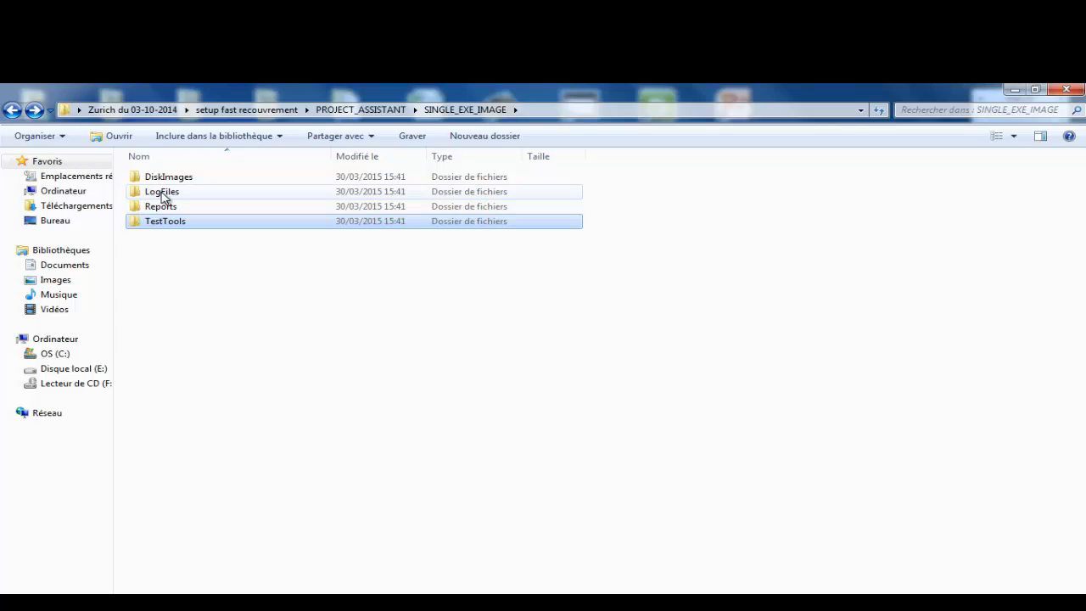
double_click(163, 194)
click(12, 111)
Step: Open DiskImages > DISK1, inspect ISSetupPrerequisites, then run the built setup.exe
double_click(169, 178)
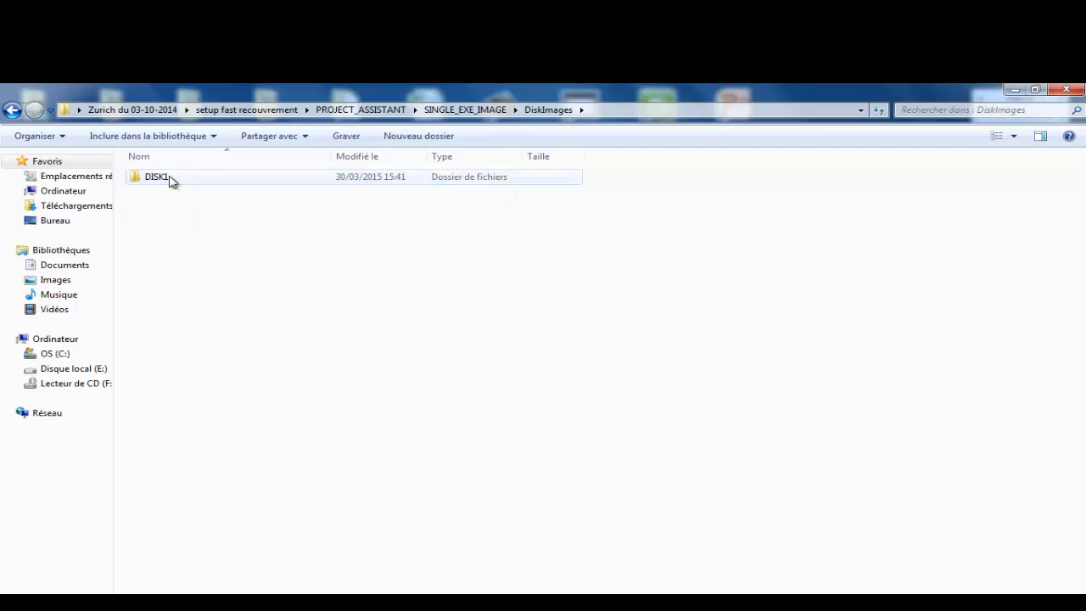
double_click(160, 183)
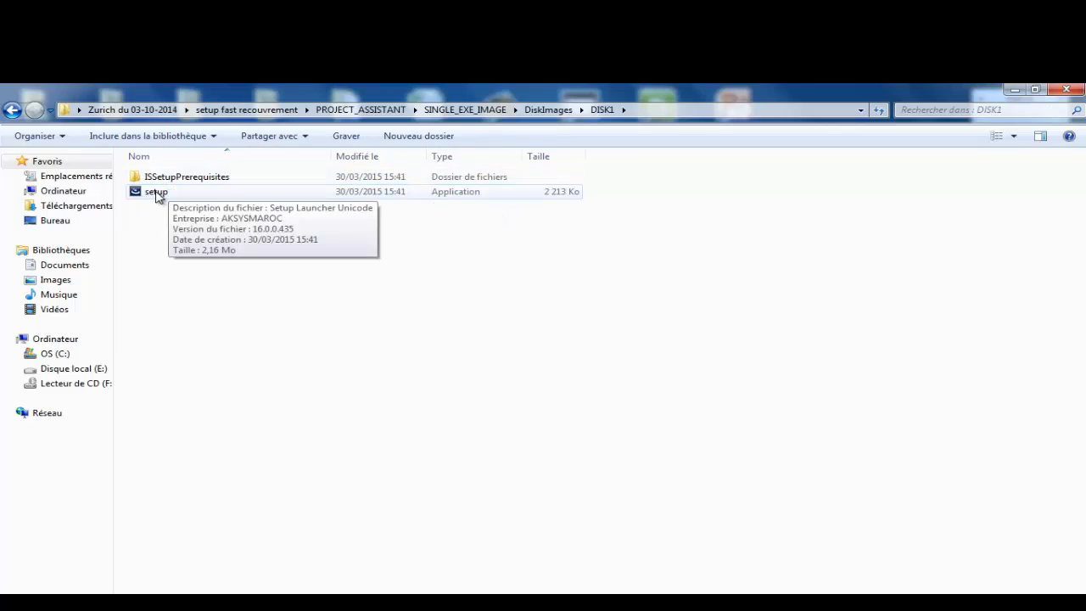
click(175, 179)
click(158, 198)
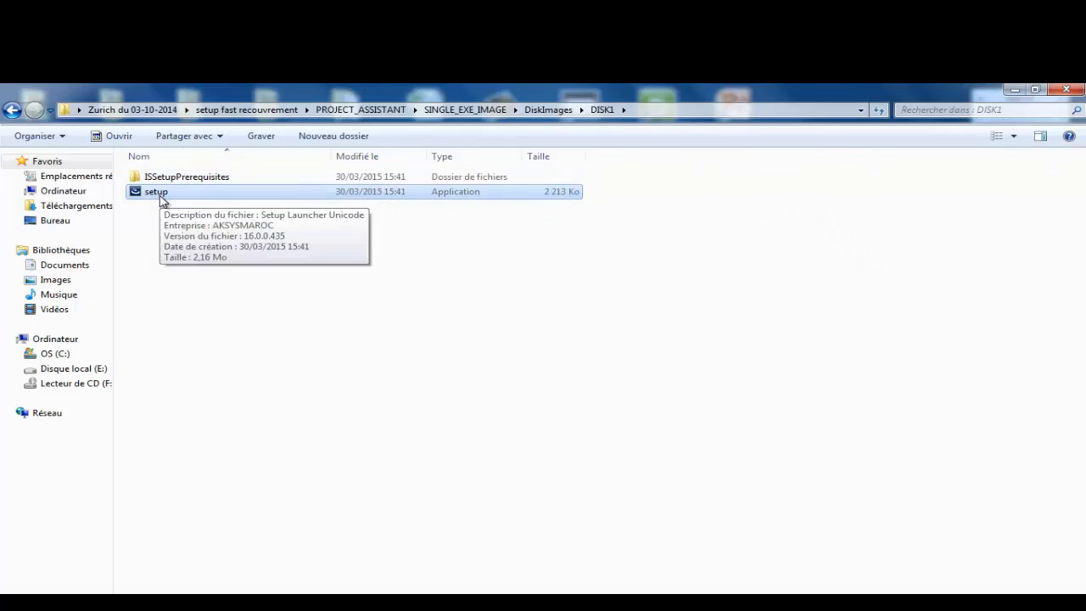
double_click(197, 178)
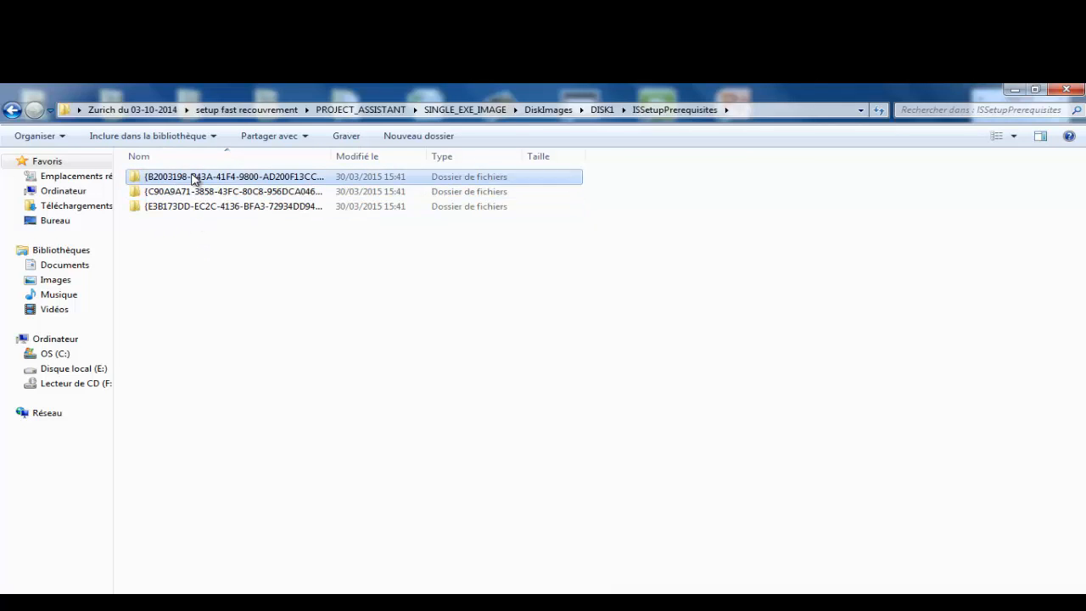
double_click(194, 176)
click(12, 110)
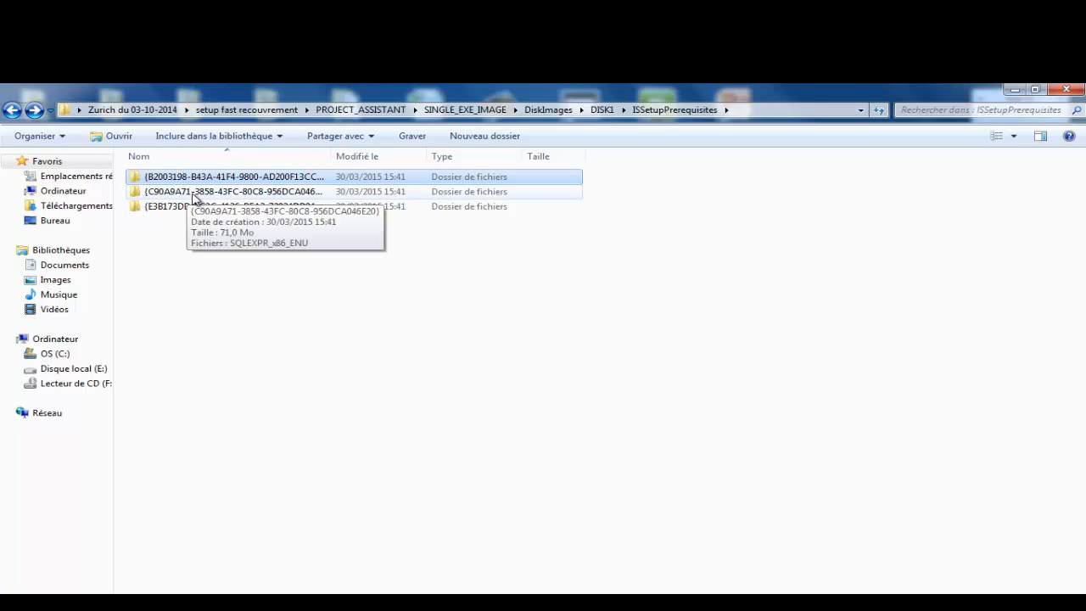
click(12, 110)
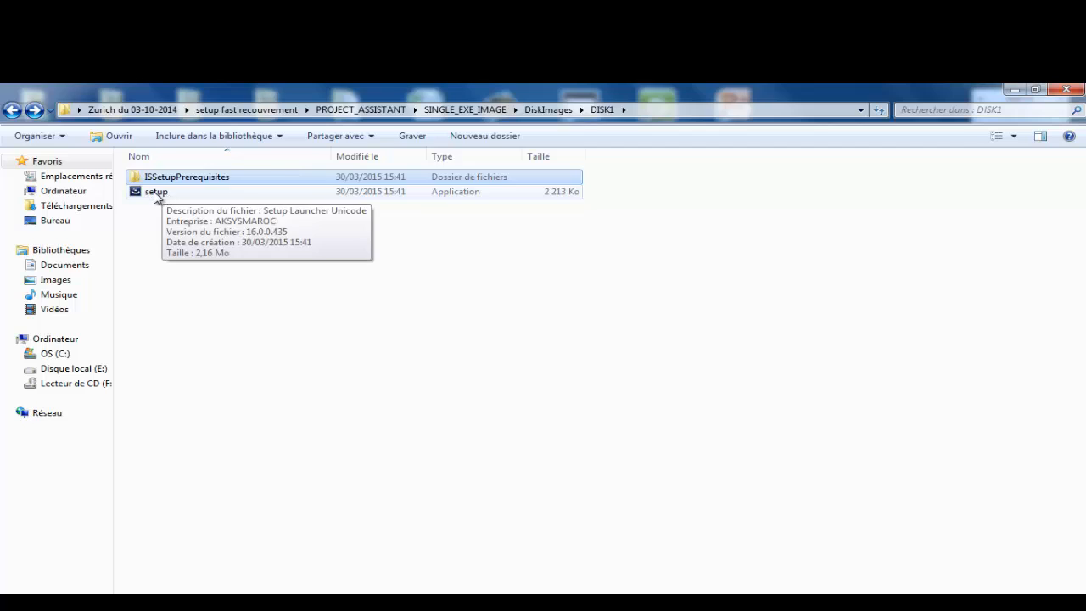
double_click(156, 192)
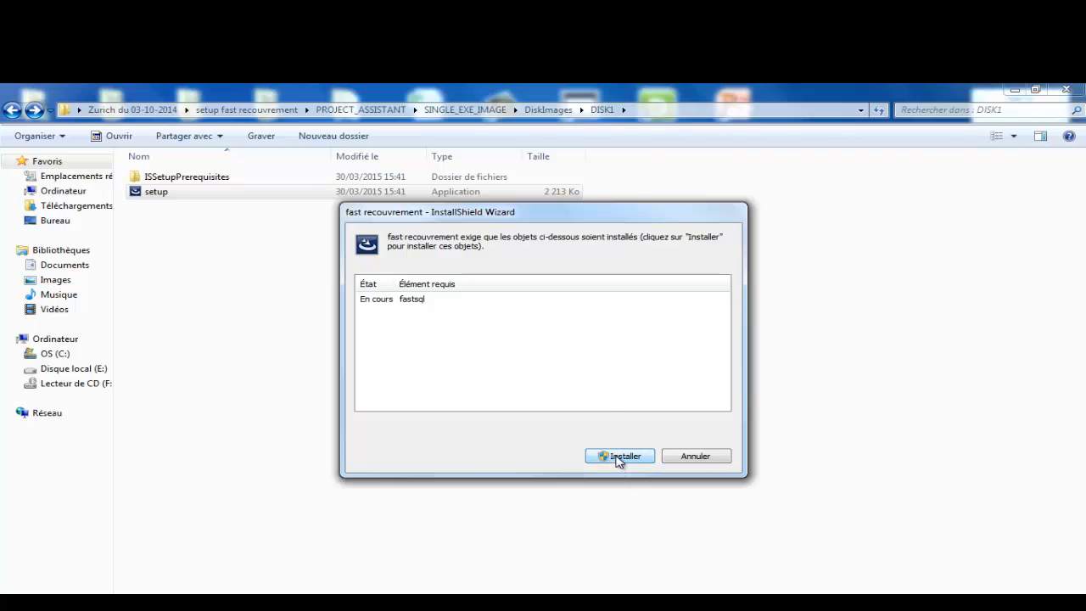
Step: Choose Installer to install fastsql, opening the SQL Server 2008 R2 Installation Center
click(618, 458)
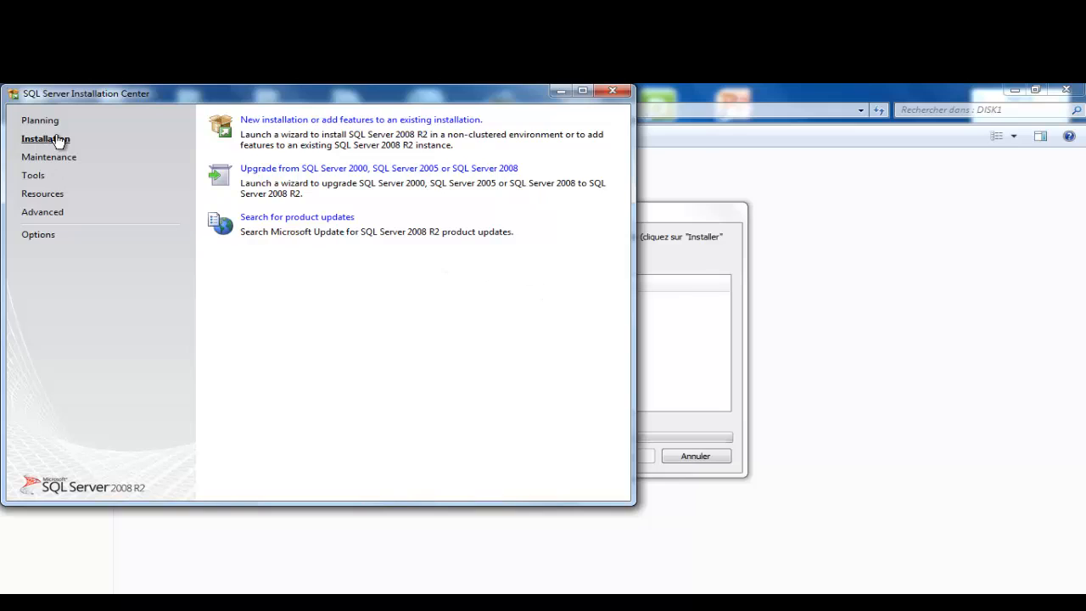
Step: Start 'New installation or add features' and let Setup Support Rules pass to Installation Type
click(367, 121)
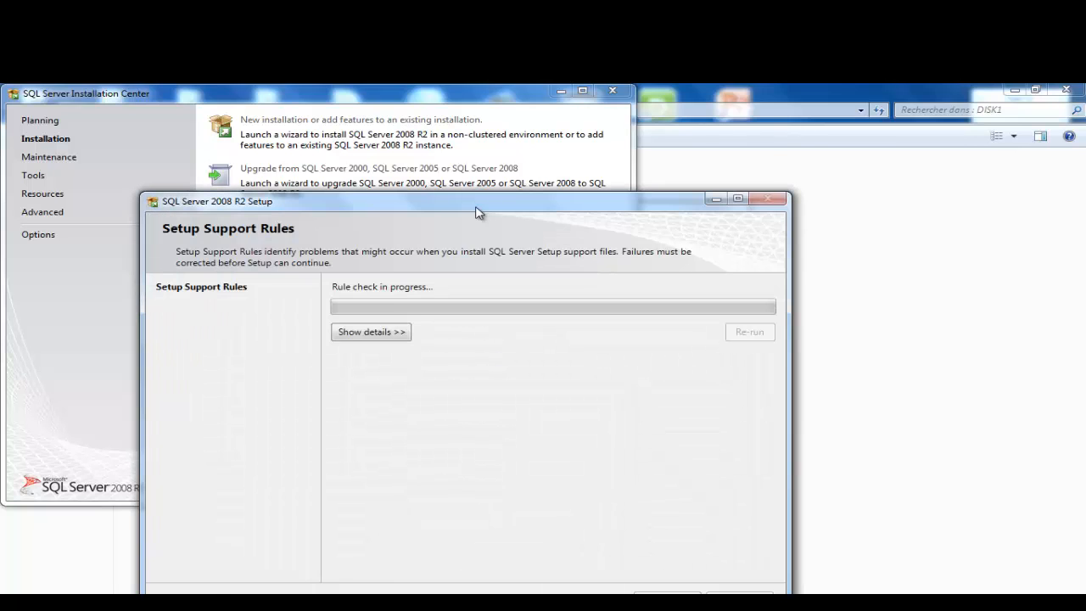
drag(475, 207, 488, 127)
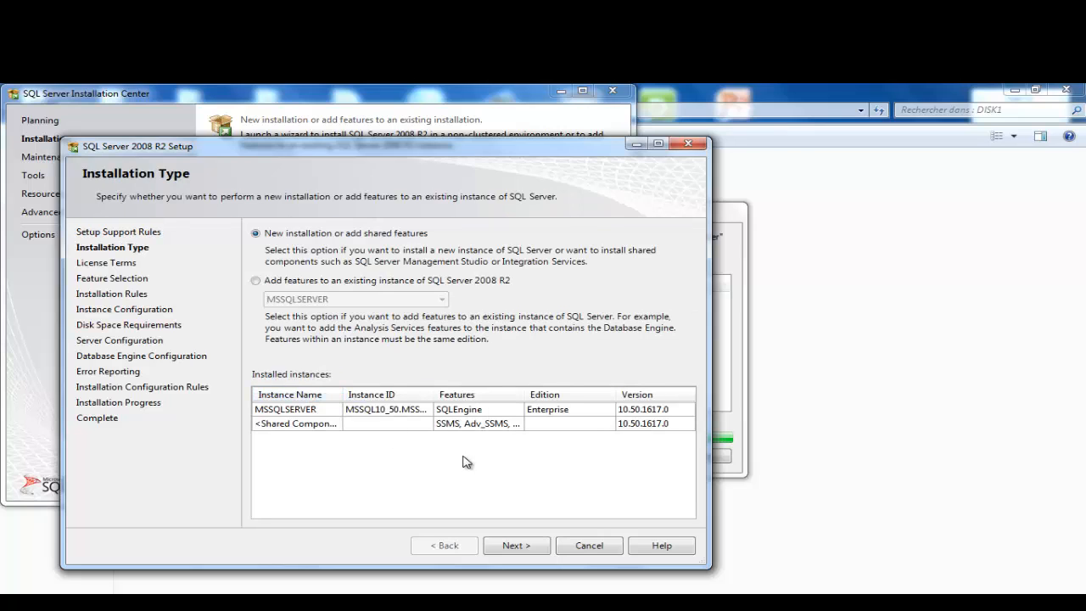
Step: Accept the SQL Server license terms and select Database Engine Services in Feature Selection
click(536, 546)
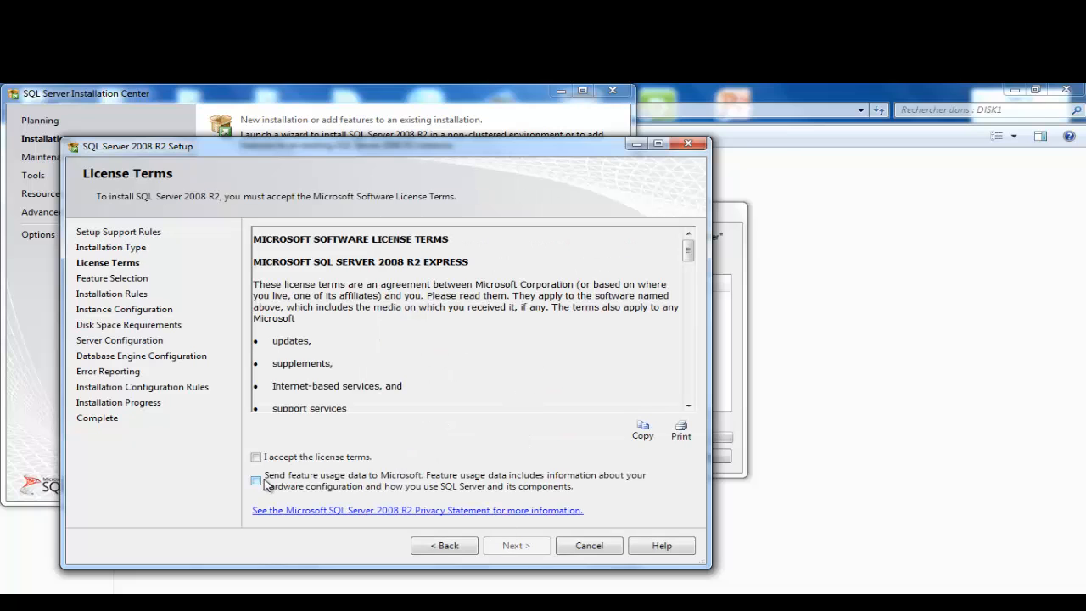
click(256, 456)
click(517, 548)
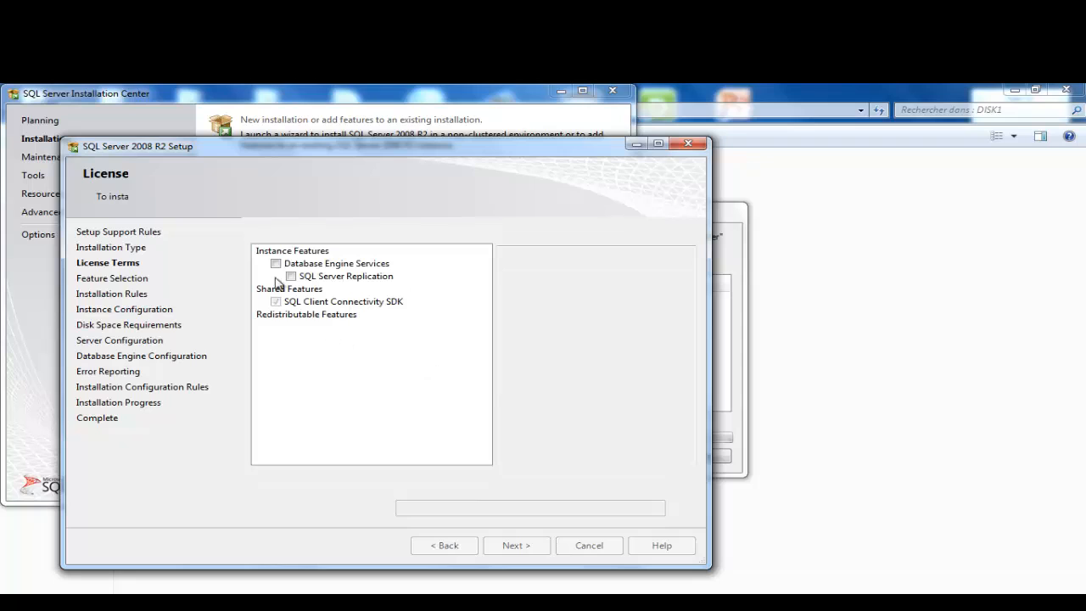
click(276, 264)
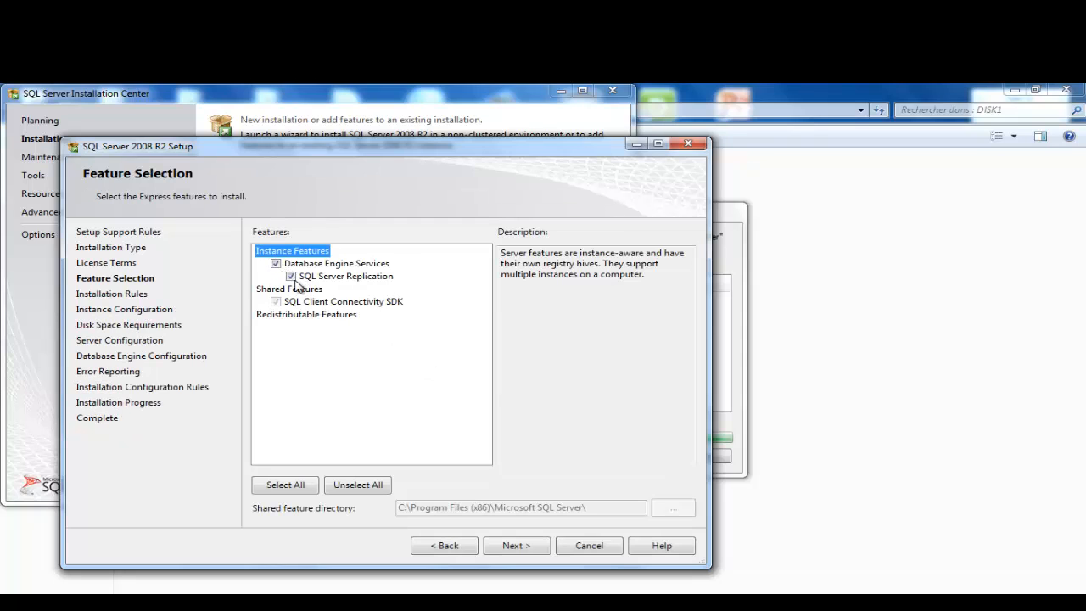
click(513, 546)
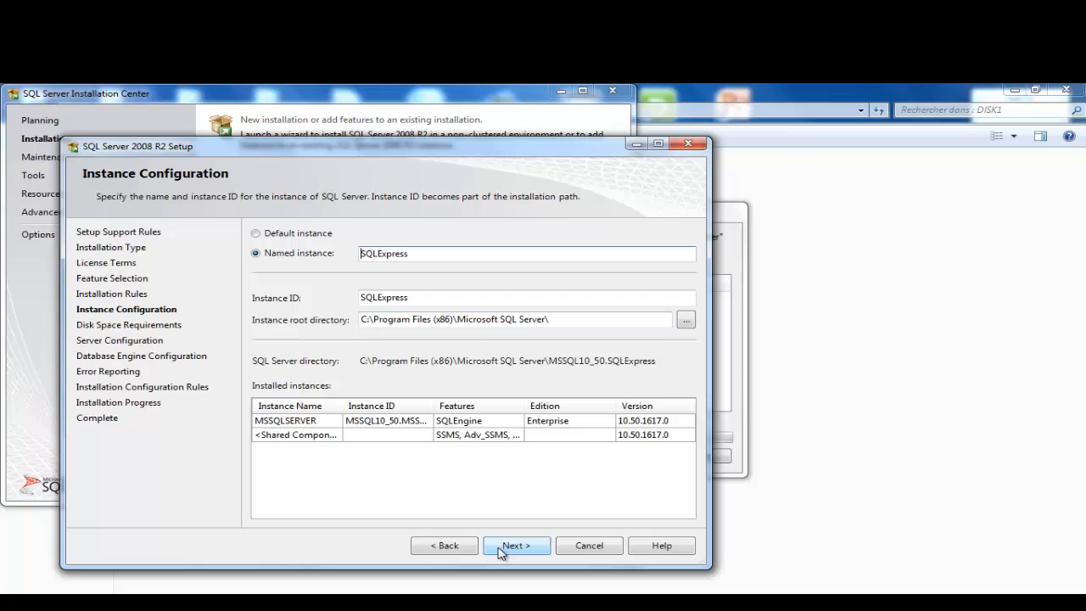
Step: Try the default and named instance options, dismissing the resulting validation errors
click(285, 238)
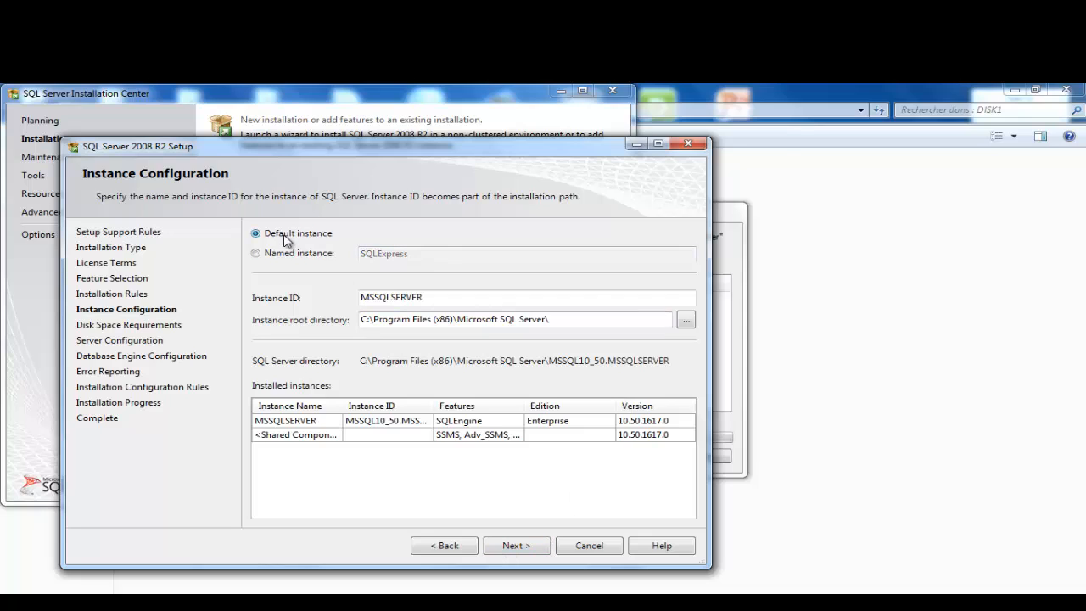
click(266, 254)
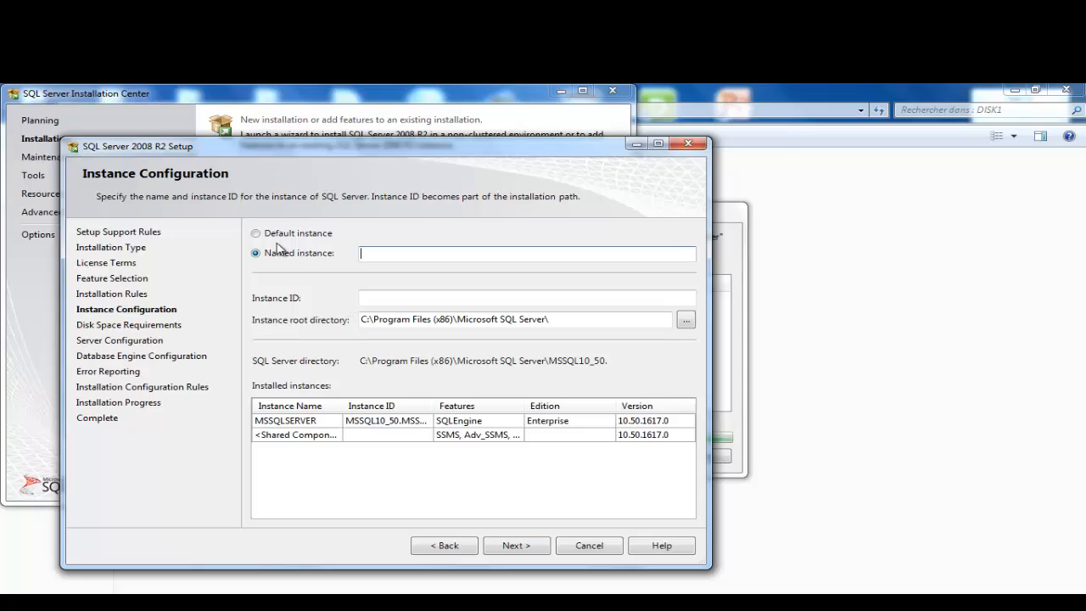
click(276, 240)
click(514, 546)
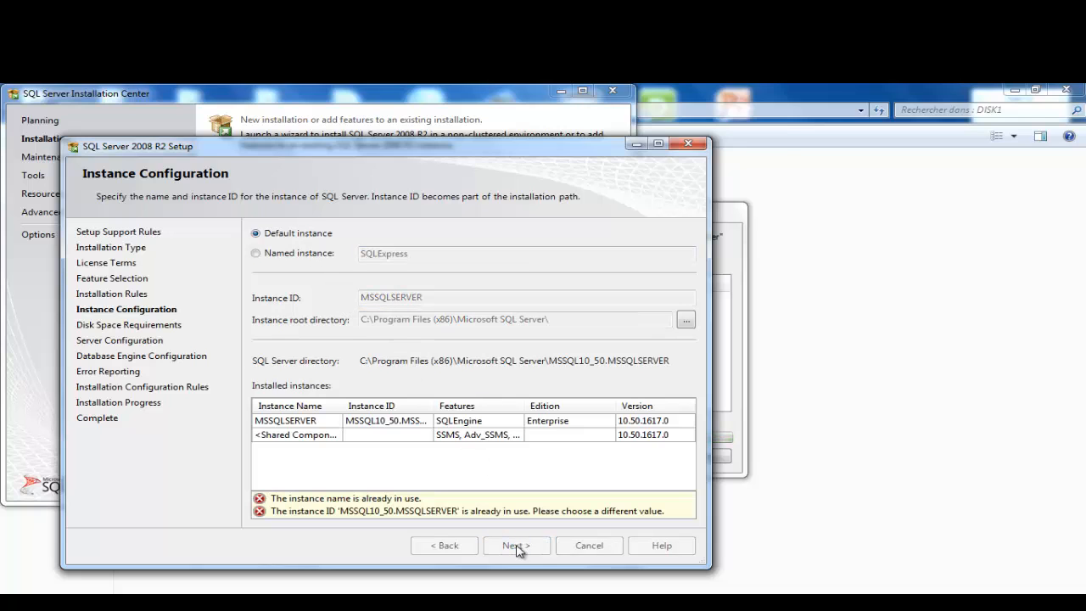
click(585, 382)
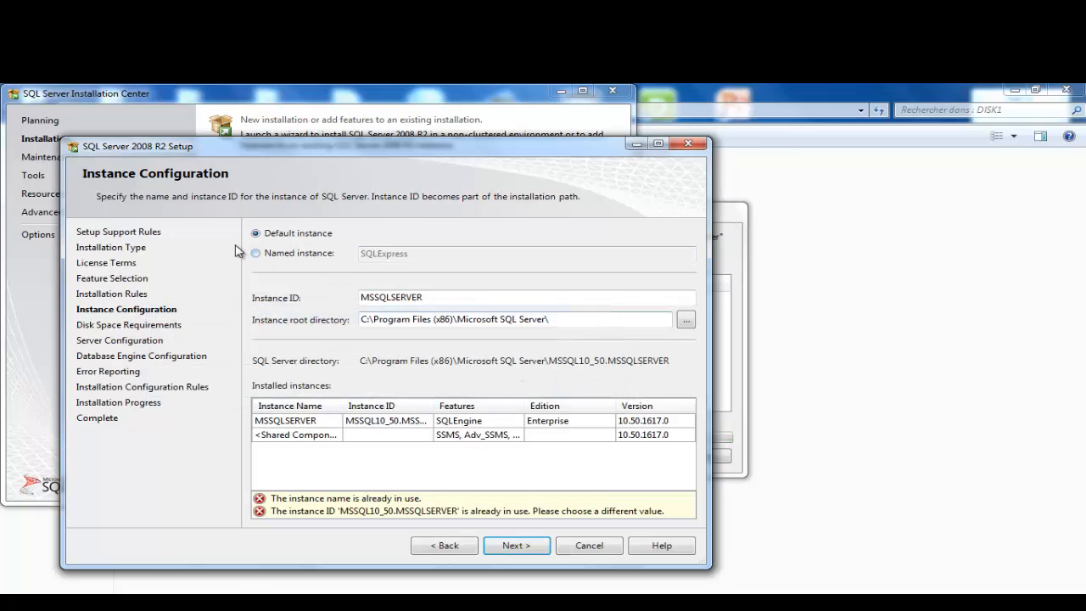
click(257, 254)
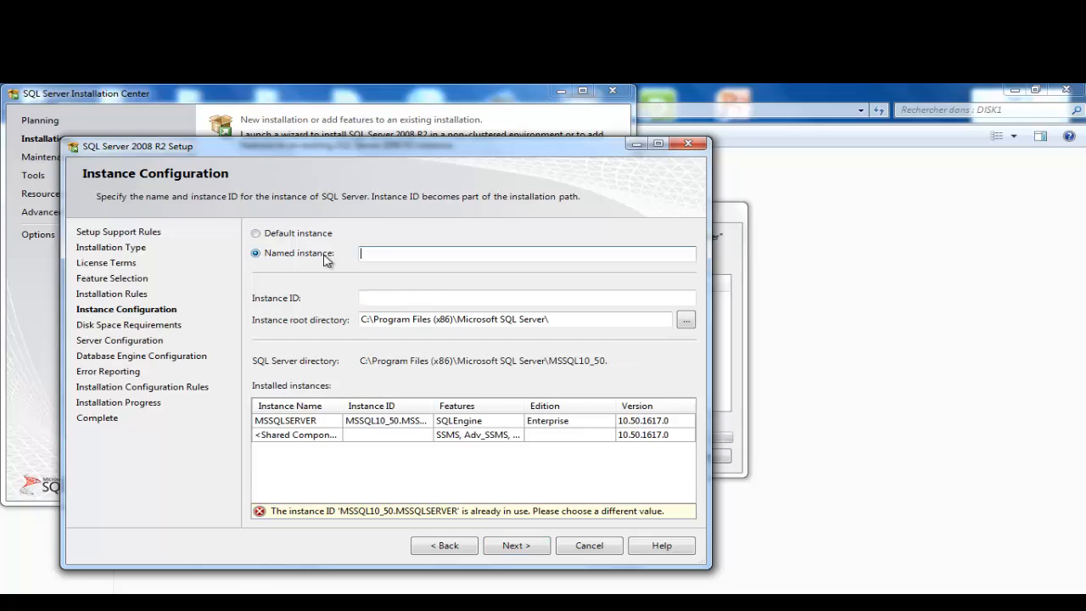
click(517, 547)
click(585, 384)
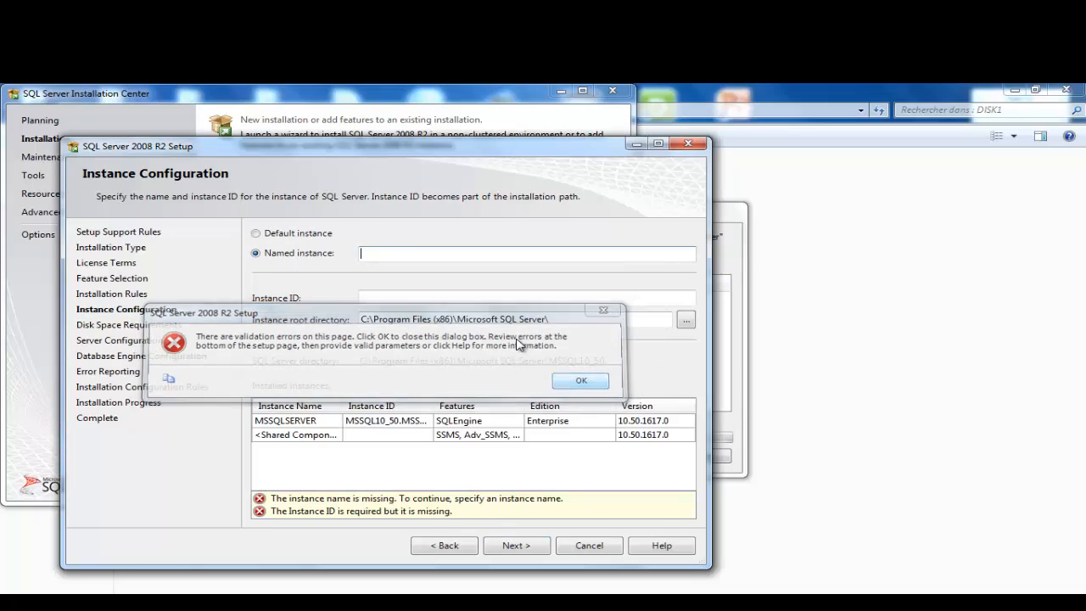
Step: Name the instance sqlexpress and continue to Server Configuration
click(415, 256)
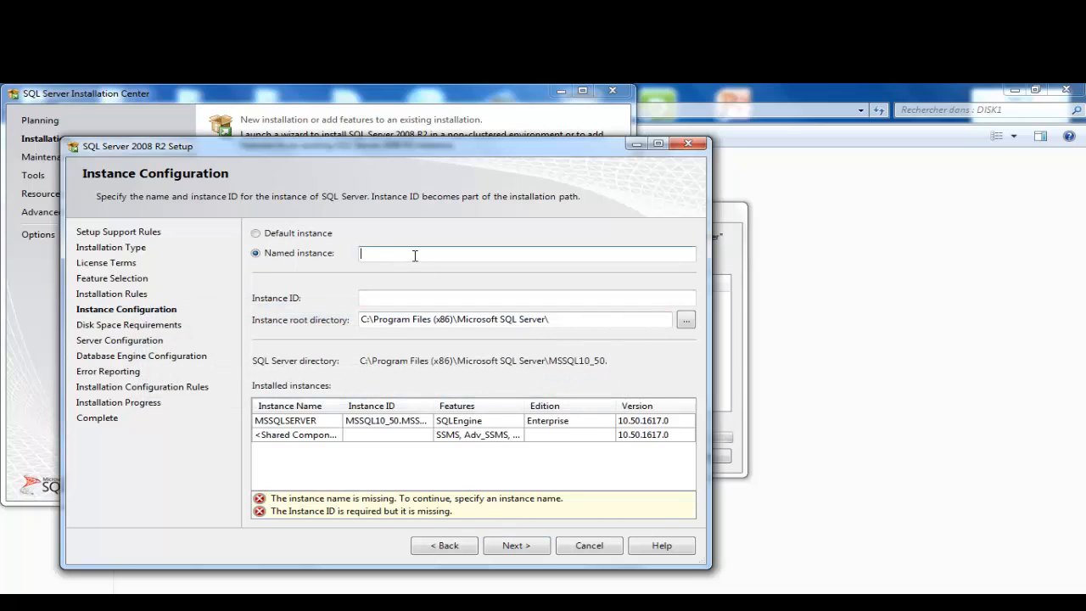
click(281, 235)
click(276, 253)
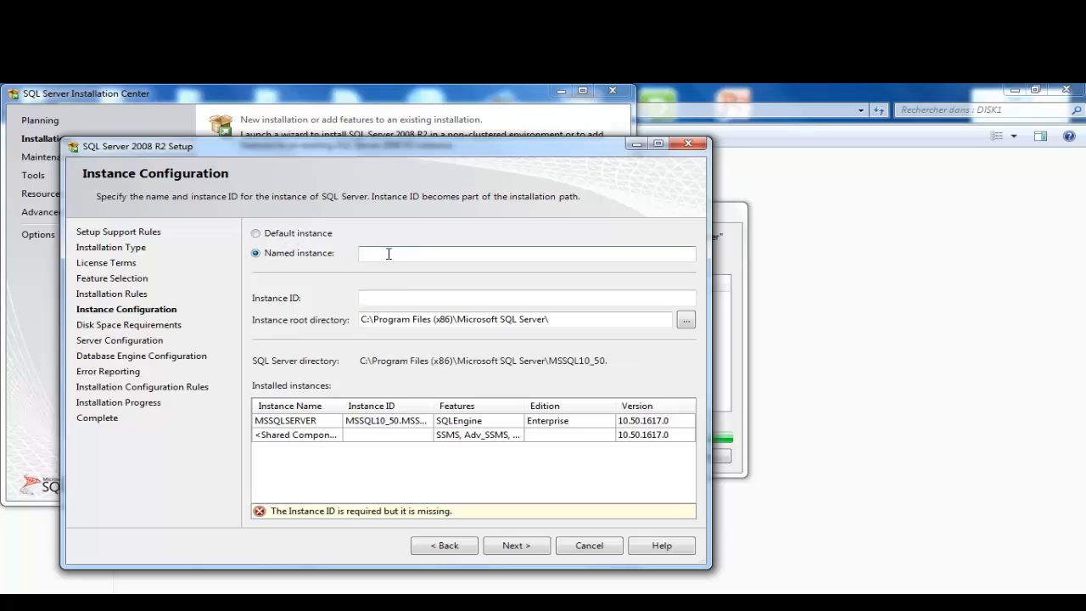
text(sqlexpress)
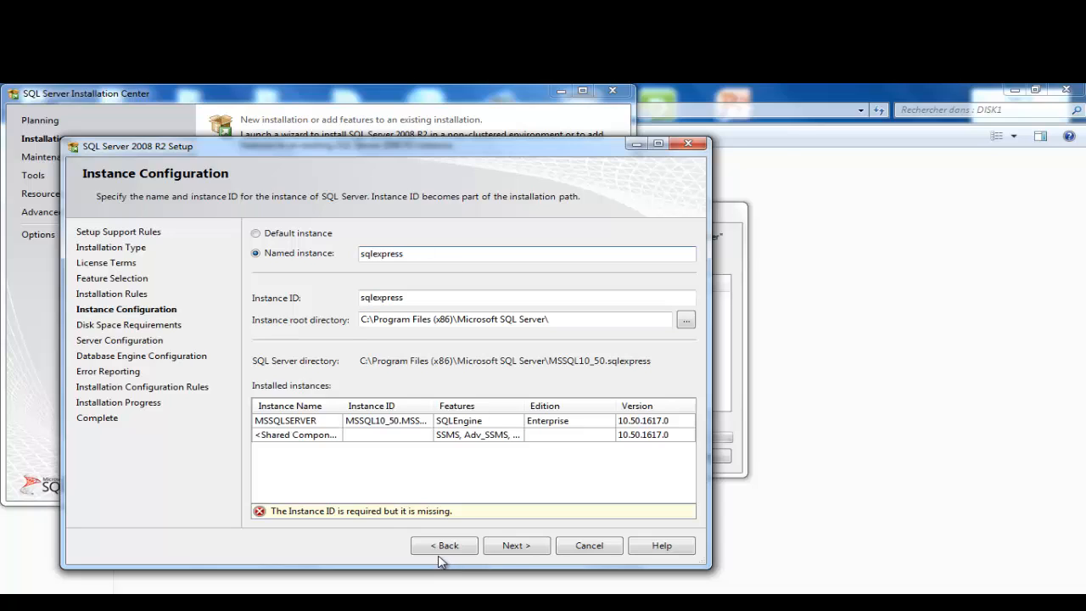
click(509, 546)
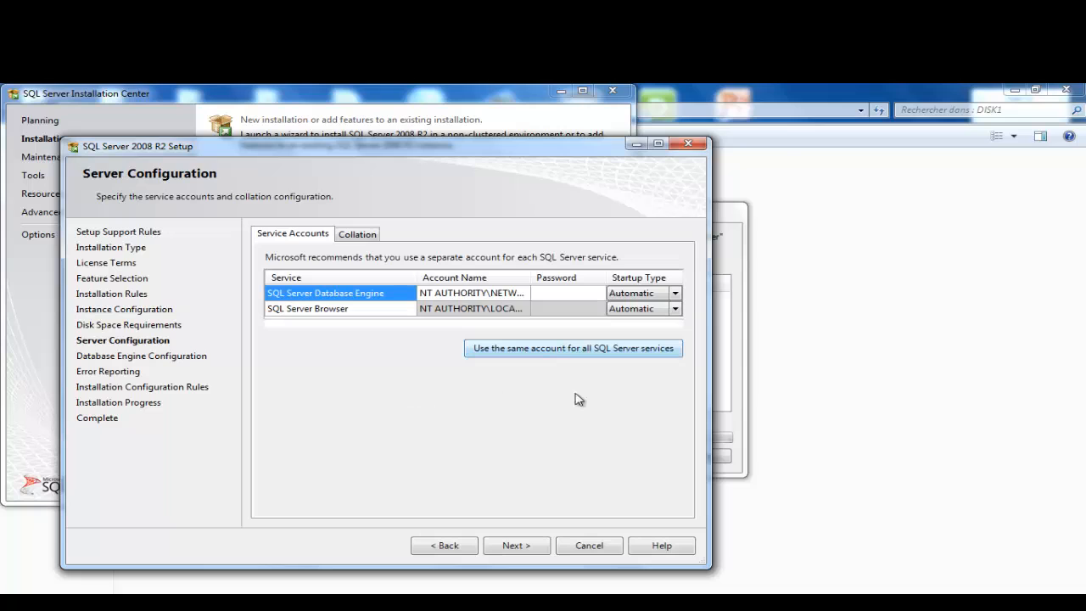
Step: Run all SQL Server services as AUTORITE NT\Système and advance through the remaining pages to Complete
click(520, 349)
click(658, 444)
click(497, 462)
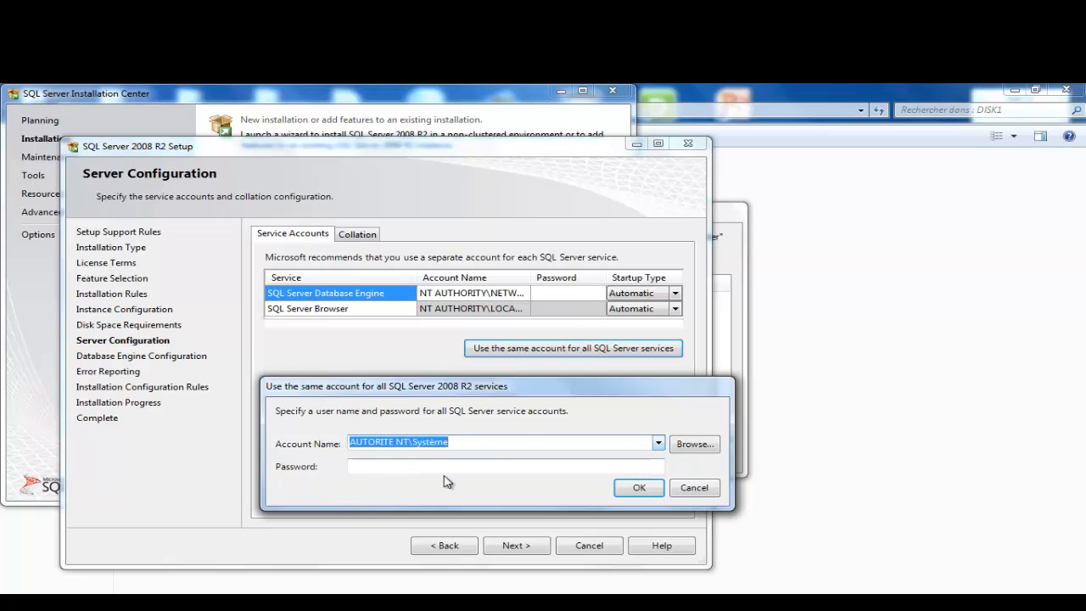
click(620, 494)
click(514, 545)
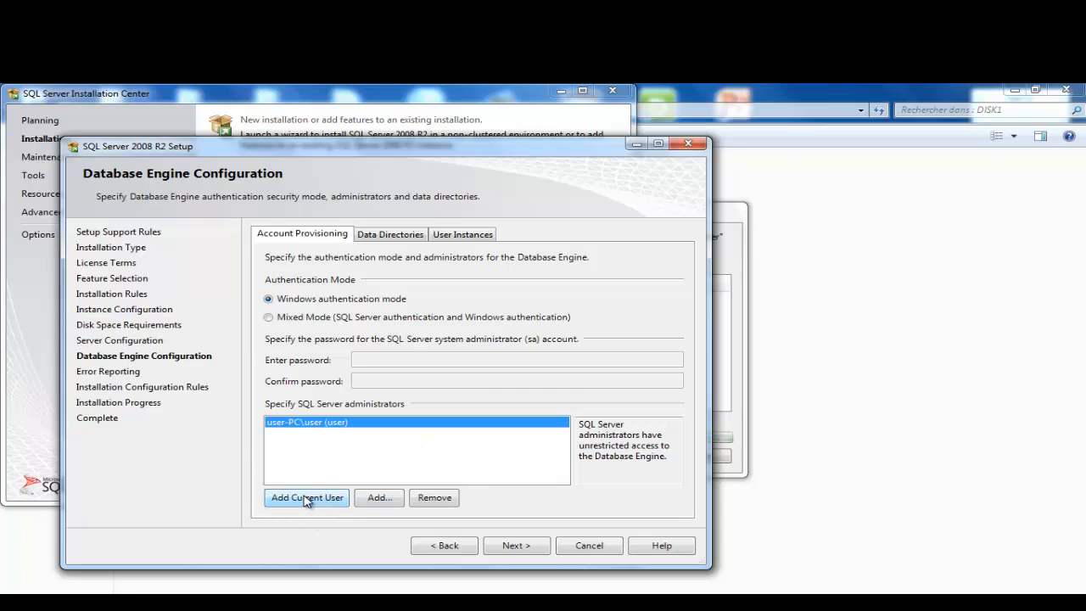
click(511, 553)
click(513, 549)
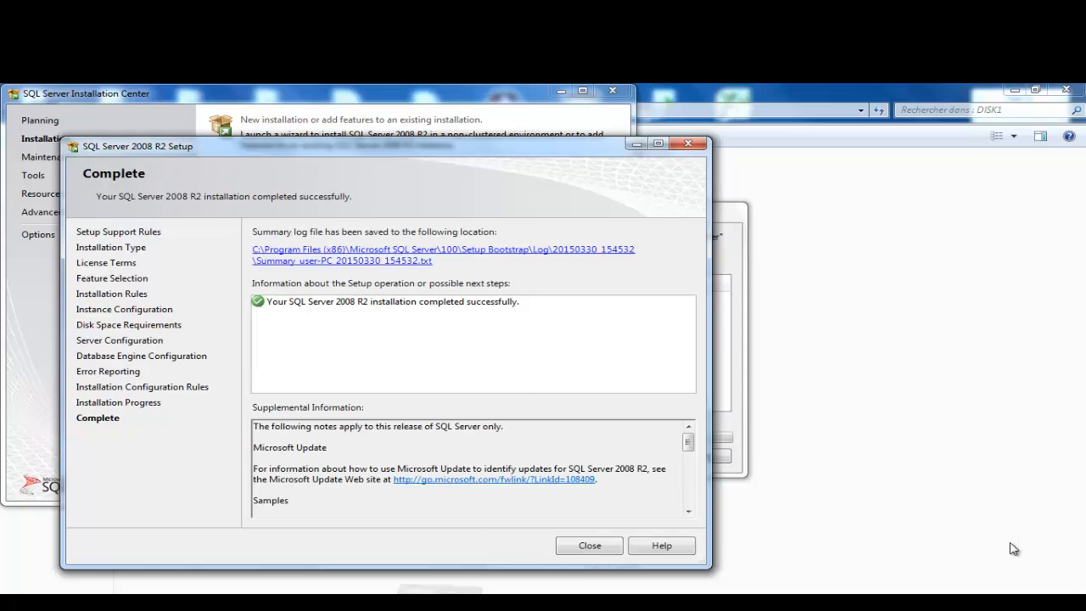
Step: Close the SQL Server Complete dialog and answer Oui to the fastsql failure prompt
key(Return)
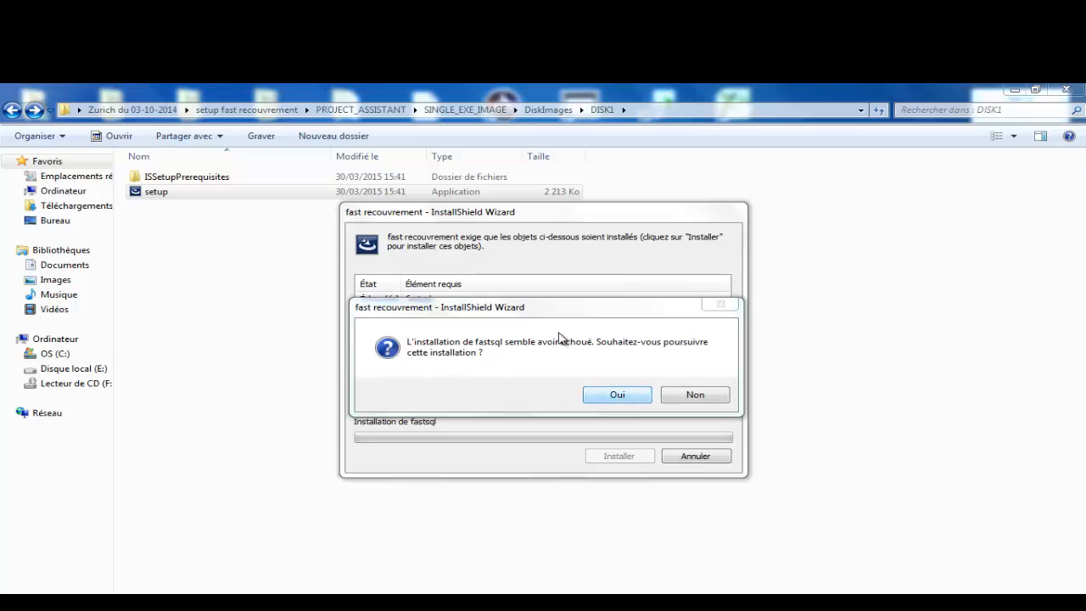
key(Return)
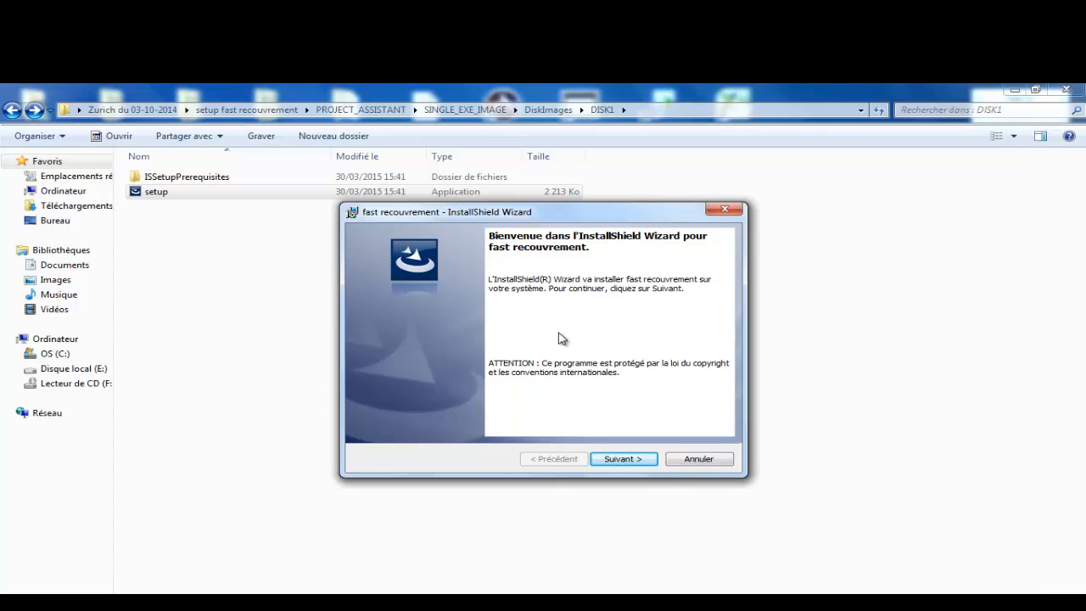
Step: Advance past the welcome, Informations client and Dossier cible pages to the database server page
key(Return)
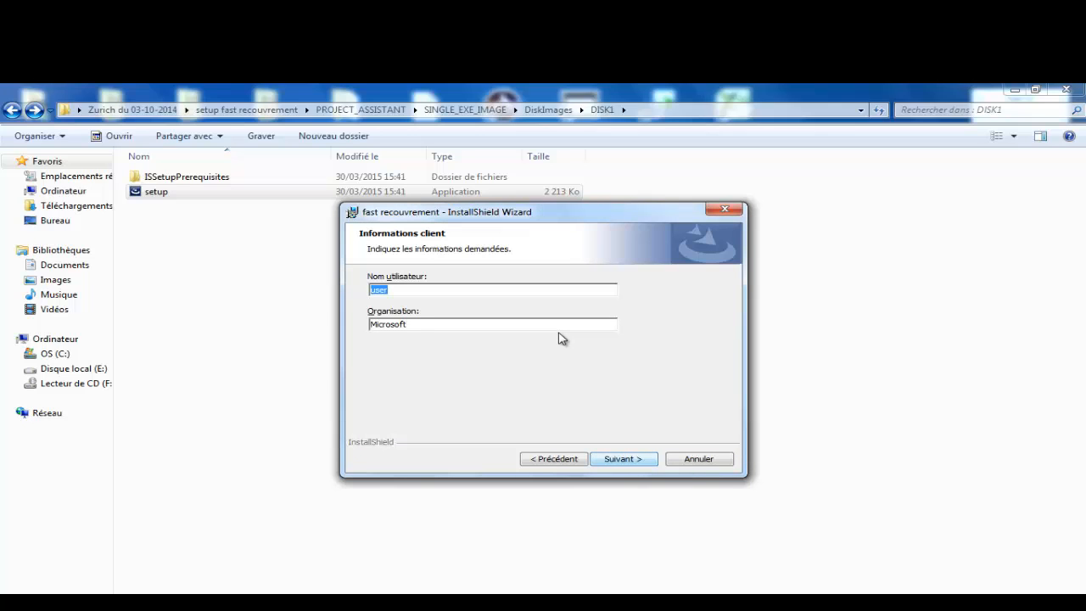
key(Return)
key(Return)
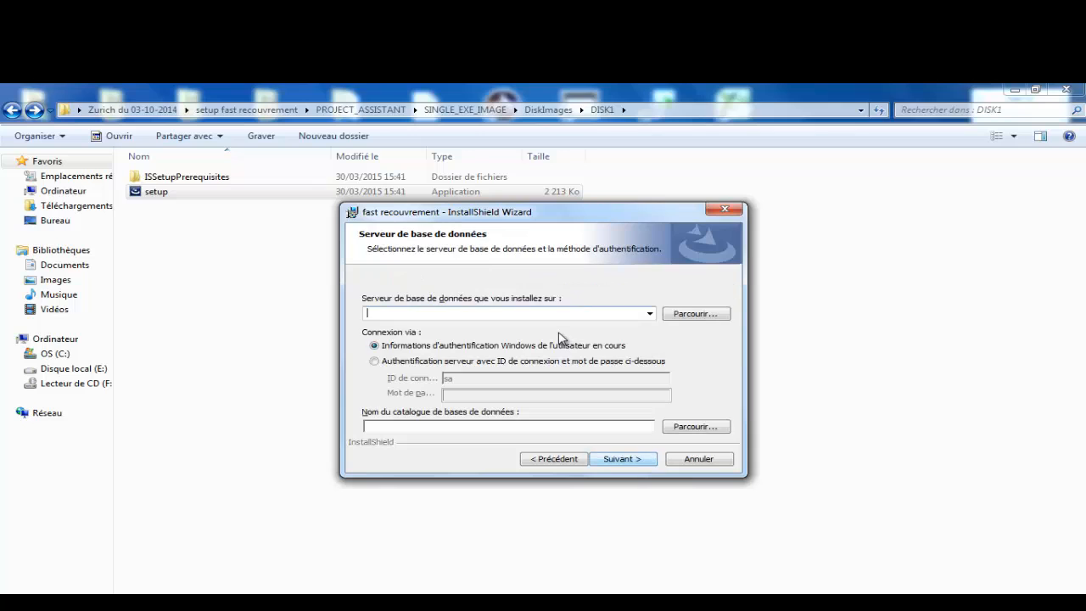
key(alt+p)
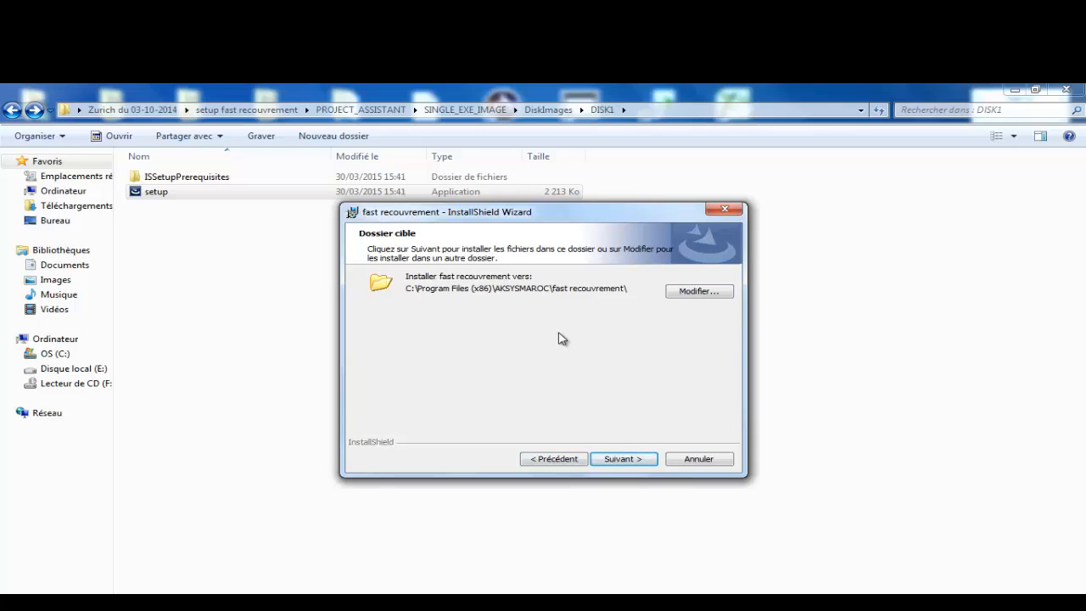
key(Return)
Step: Select (local)\SQLEXPRESS as the database server and proceed to install fast recouvrement
key(alt+Down)
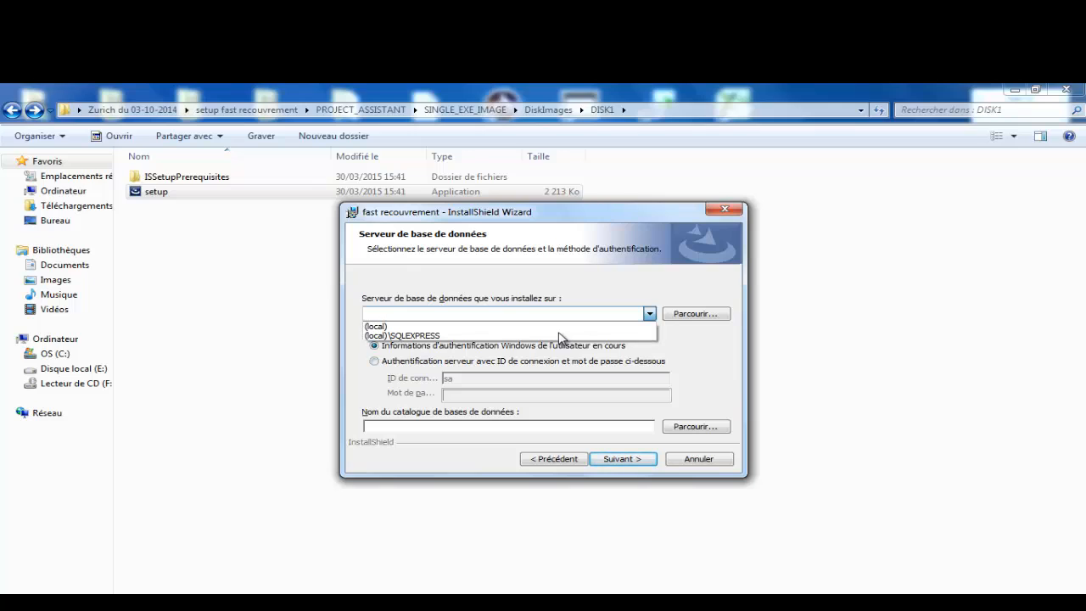
key(Down)
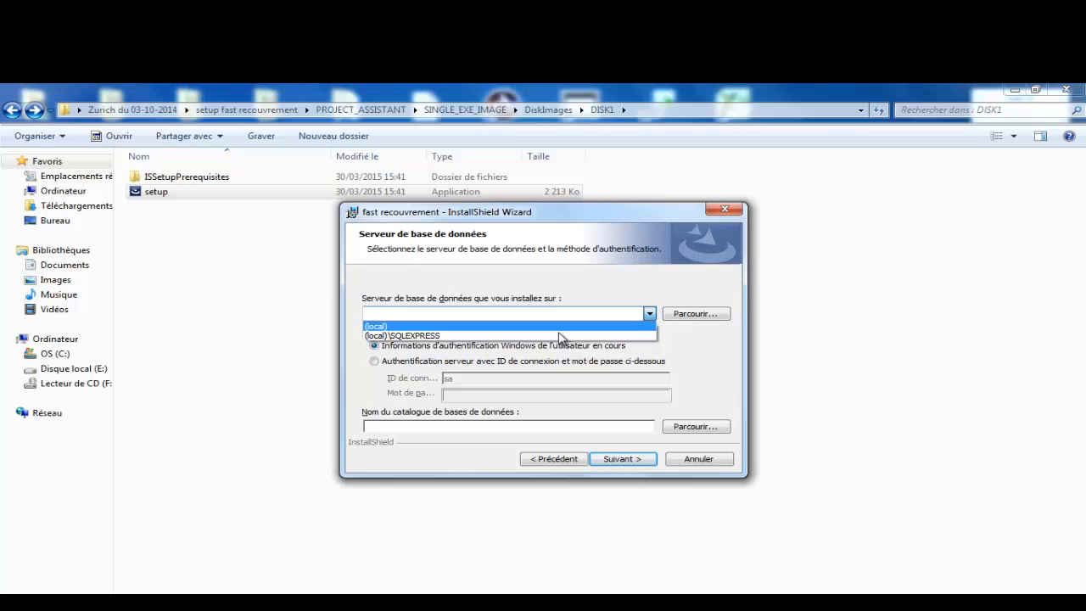
key(Down)
key(Return)
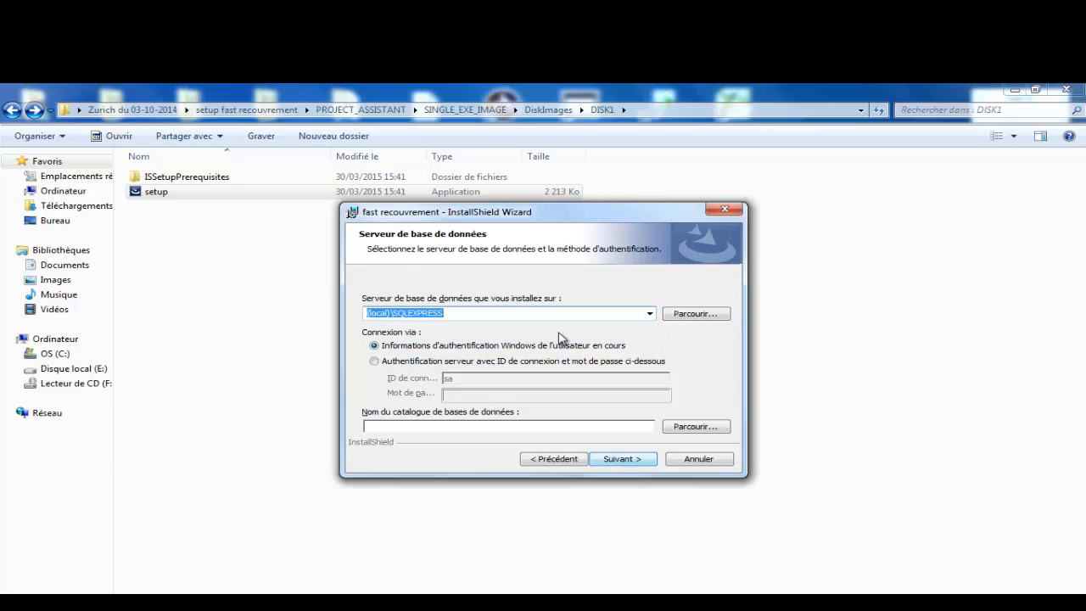
key(Return)
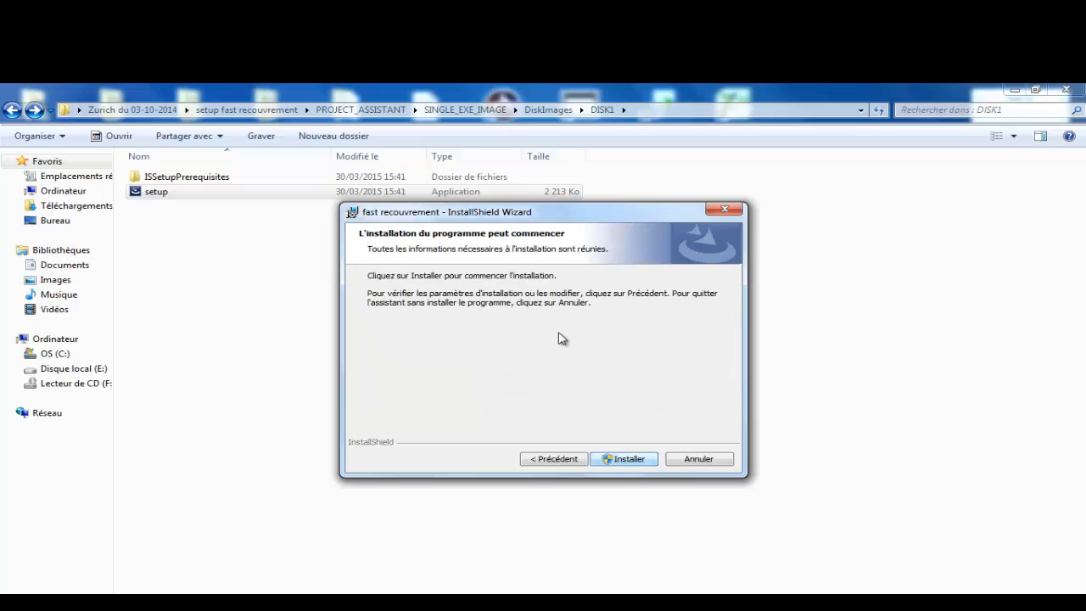
key(alt+p)
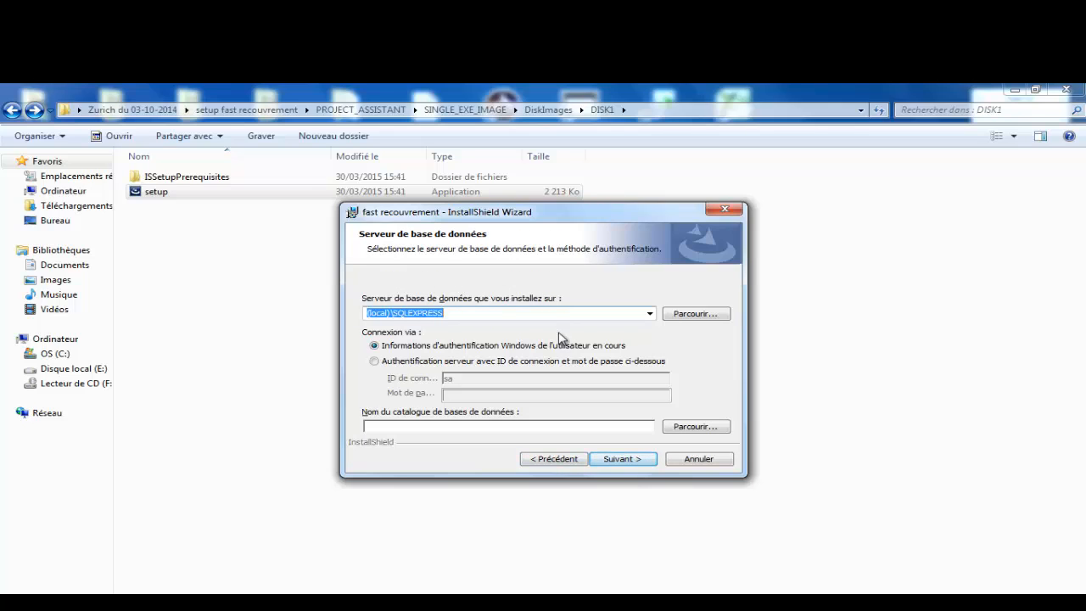
key(alt+n)
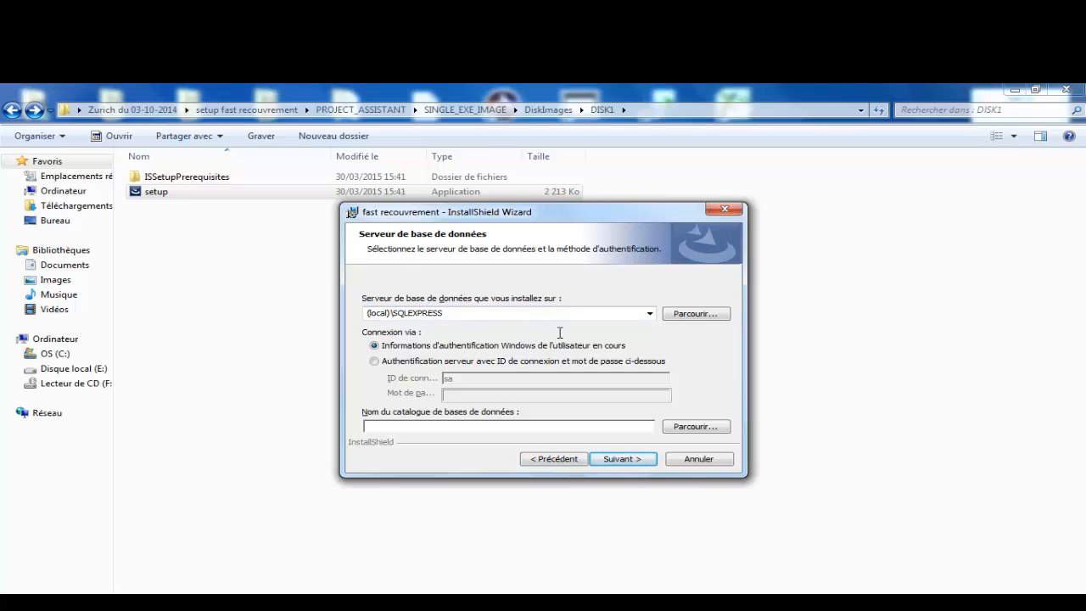
key(Return)
key(Return)
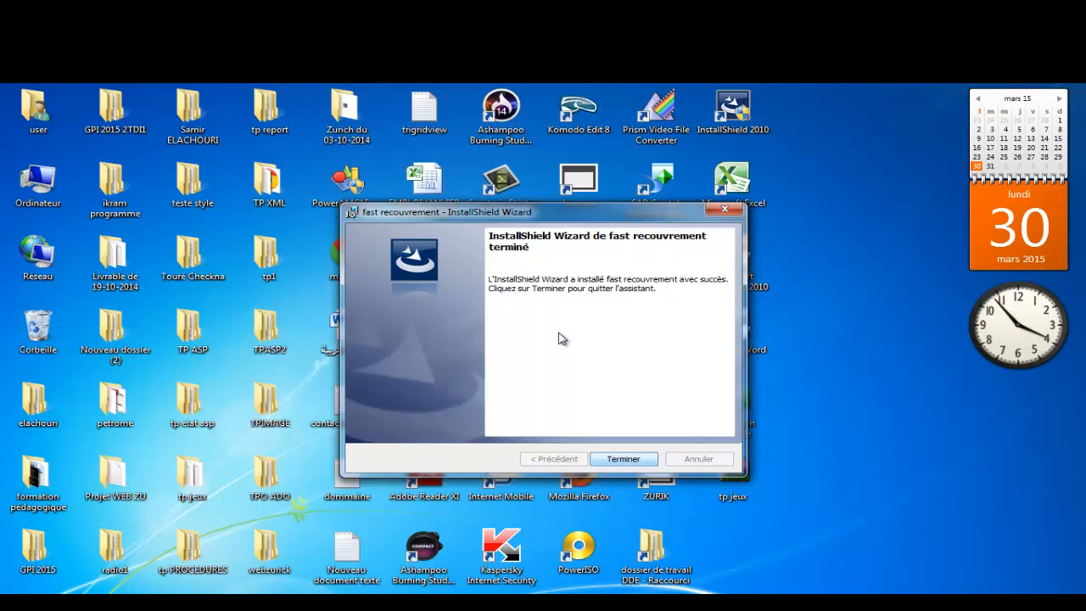
Step: Press Terminer to exit the completed fast recouvrement InstallShield Wizard
key(Return)
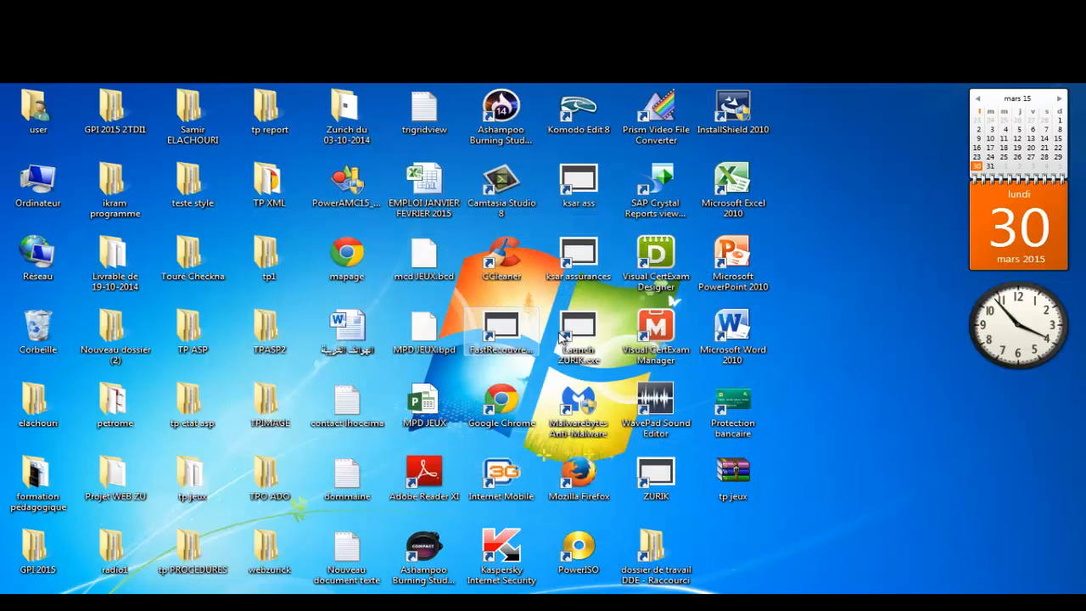
Step: Launch FastRecouvrement.exe from the desktop and enter the administrator user name and password at login
click(501, 335)
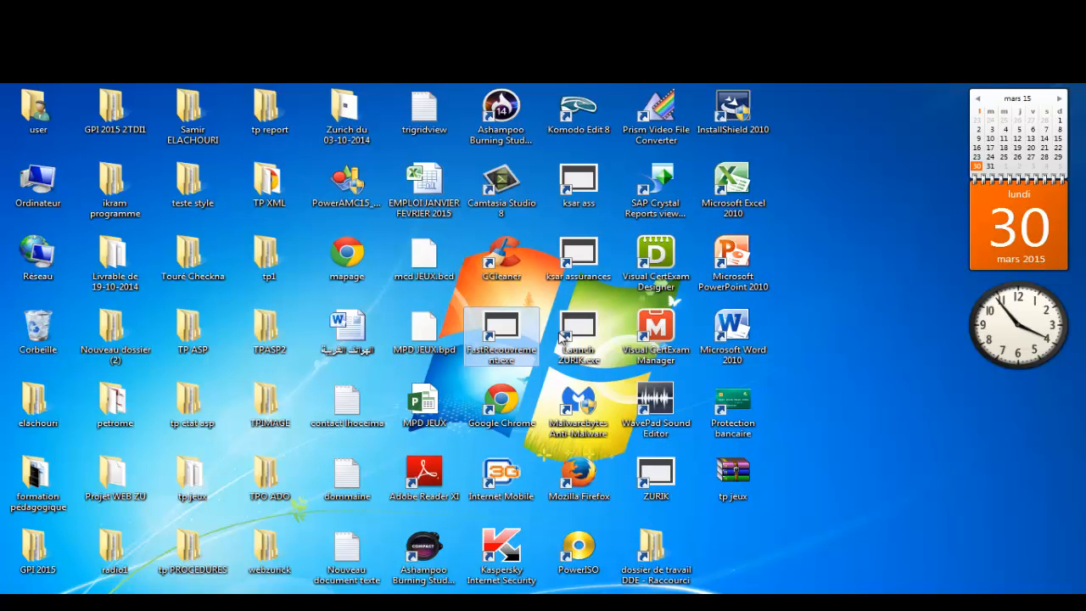
key(Return)
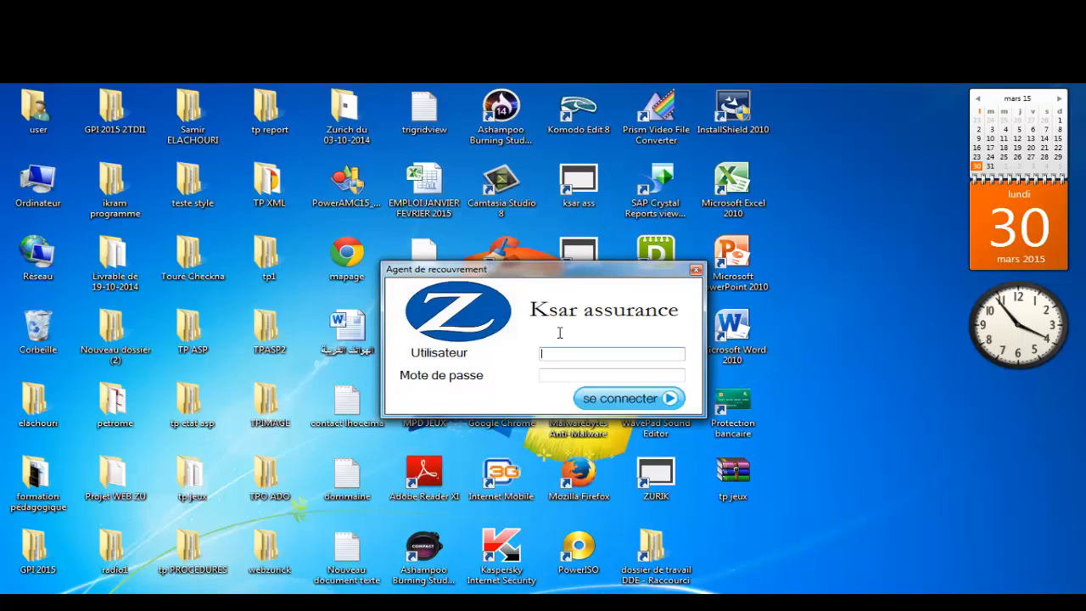
text(admin)
key(Tab)
text(*****)
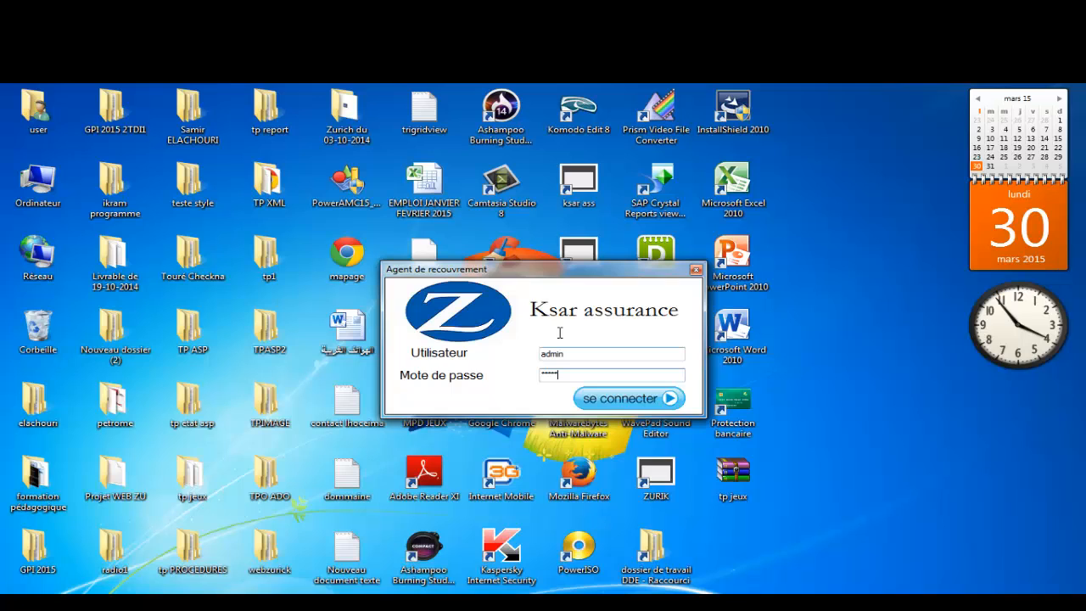
Step: Log in, view the Souscripteur search and Etat des règlements pages, then close the application
key(Return)
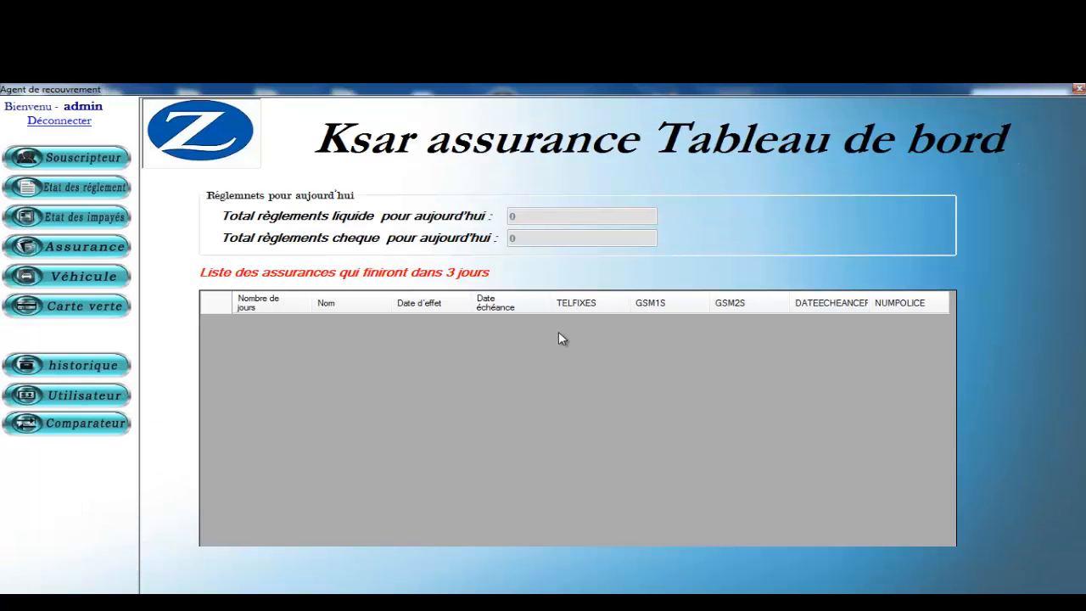
key(Return)
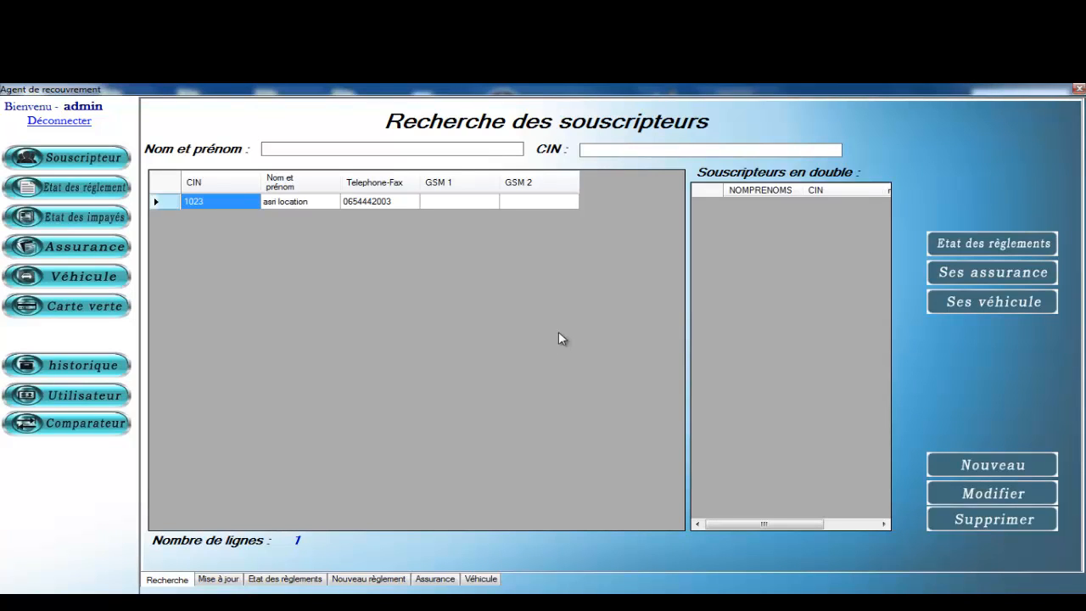
double_click(559, 335)
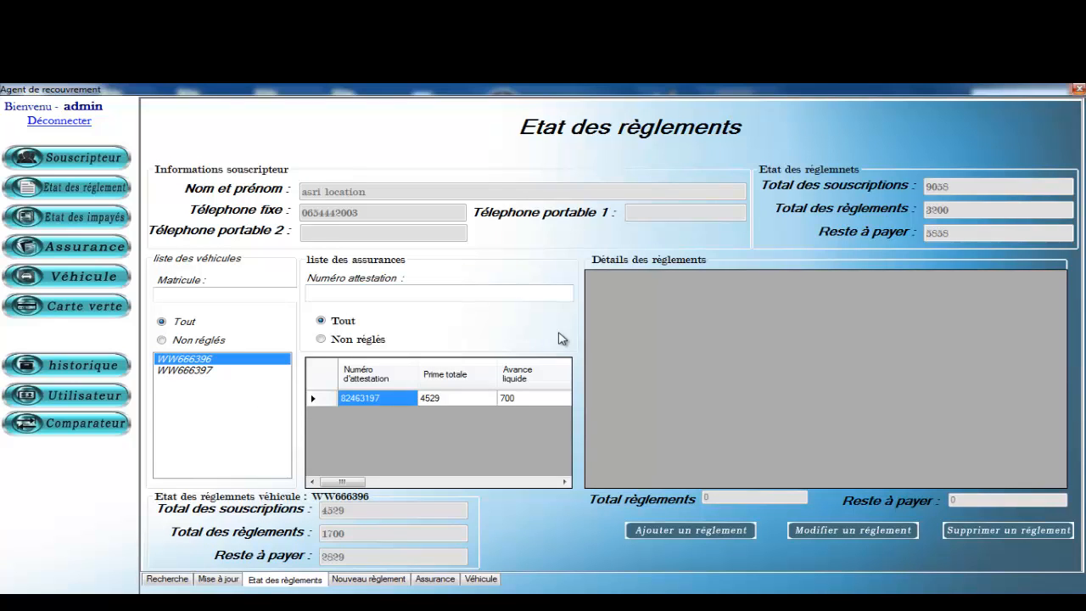
click(1078, 89)
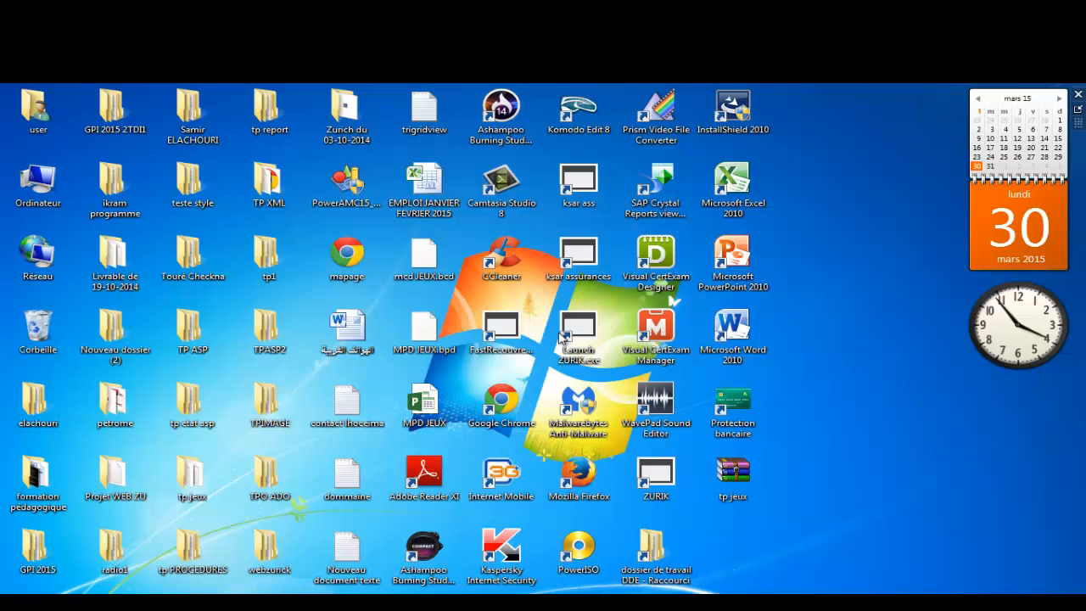